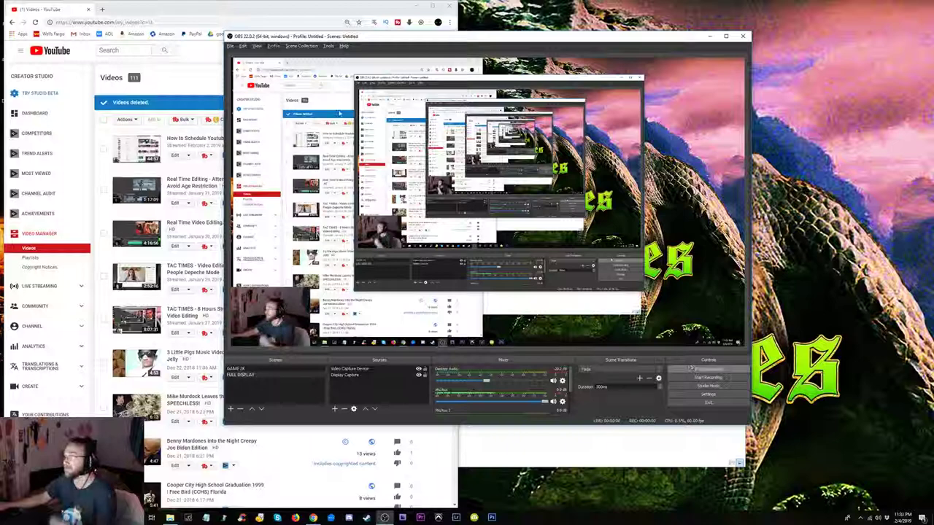
- Bring Chrome forward and go to the Cut Clip channel page from the account menu
{"action": "left_click", "coordinate": [187, 83]}
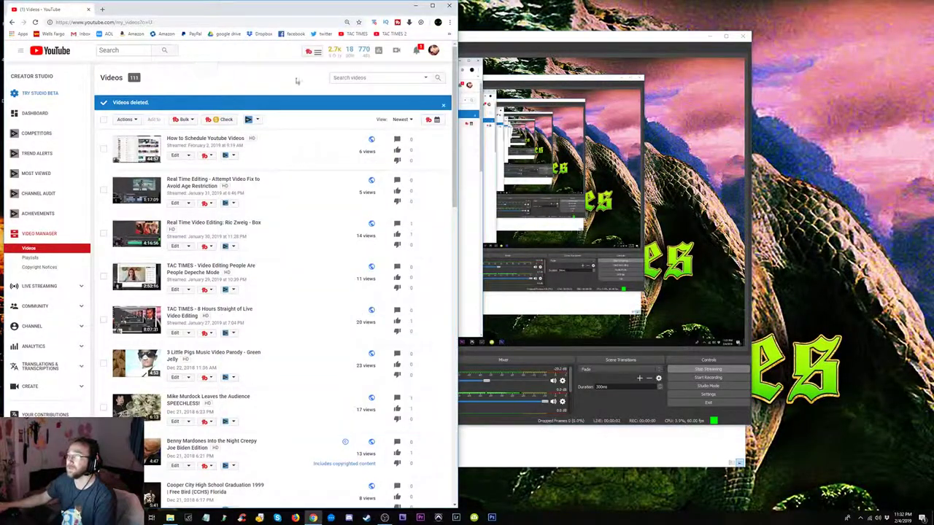
{"action": "left_click", "coordinate": [434, 50]}
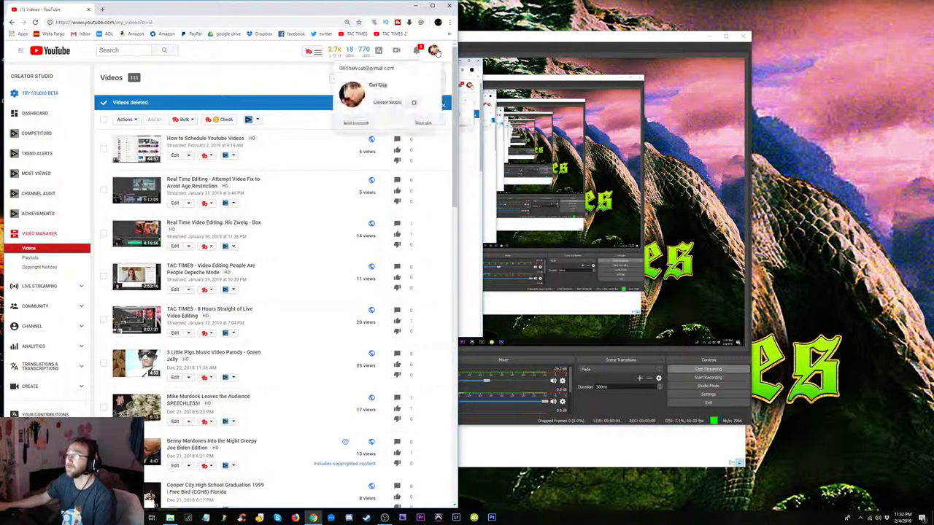
{"action": "left_click", "coordinate": [22, 51]}
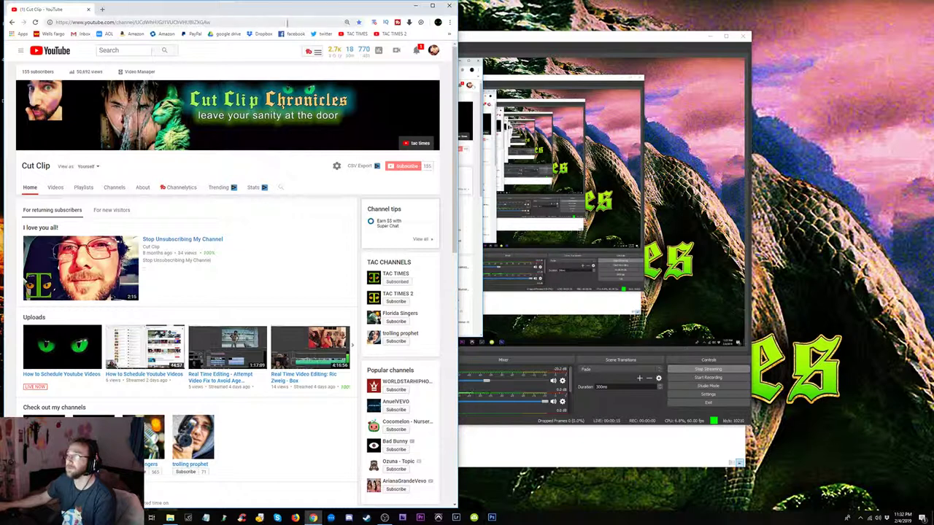
- Load the Cut Clip bookmark in a second tab and open the live 'How to Schedule Youtube Videos' stream
{"action": "left_click", "coordinate": [103, 9]}
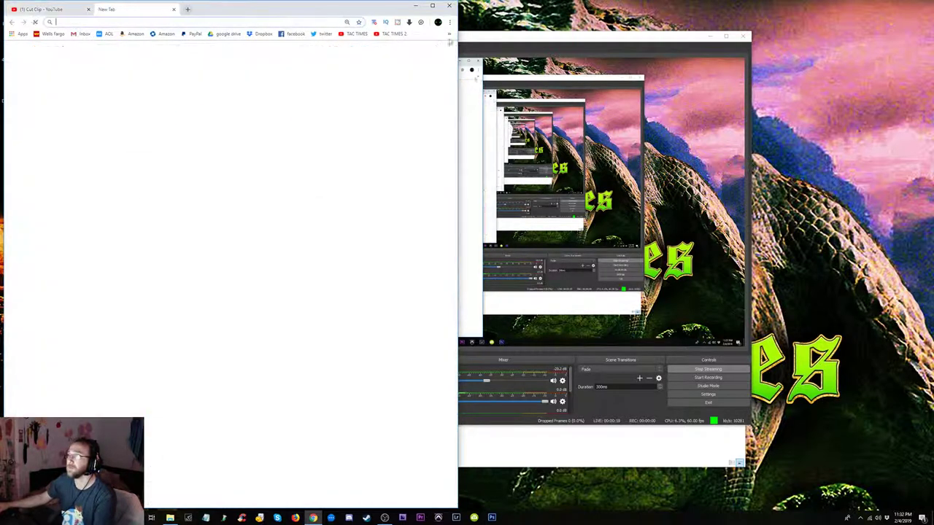
{"action": "left_click", "coordinate": [450, 37]}
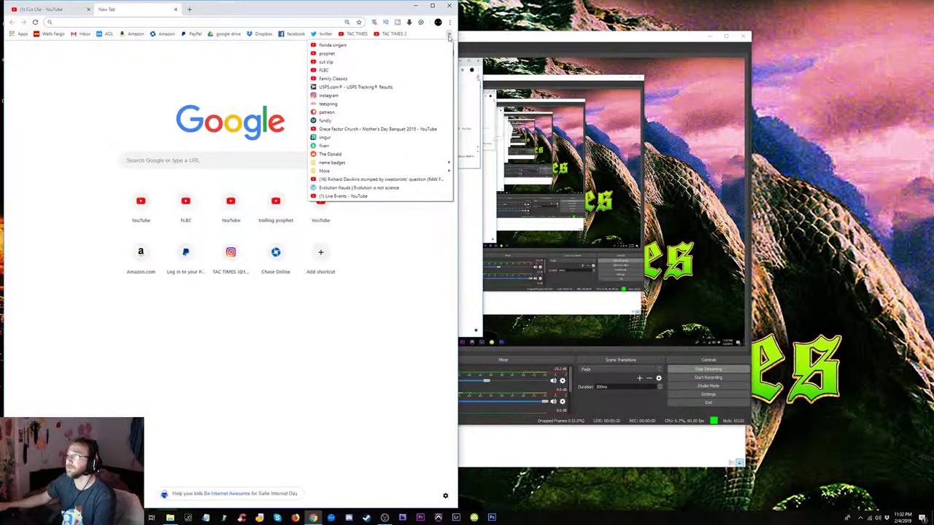
{"action": "left_click", "coordinate": [336, 63]}
{"action": "left_click", "coordinate": [56, 10]}
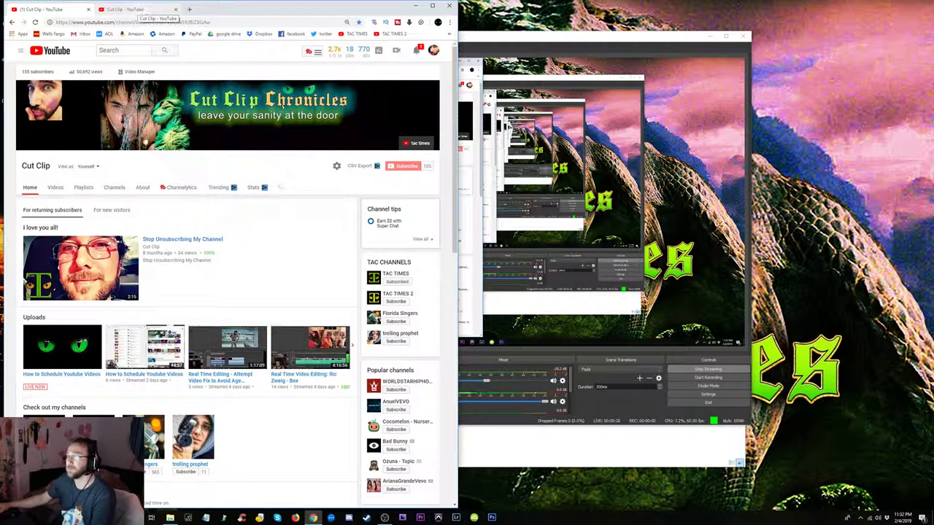
{"action": "left_click", "coordinate": [64, 374]}
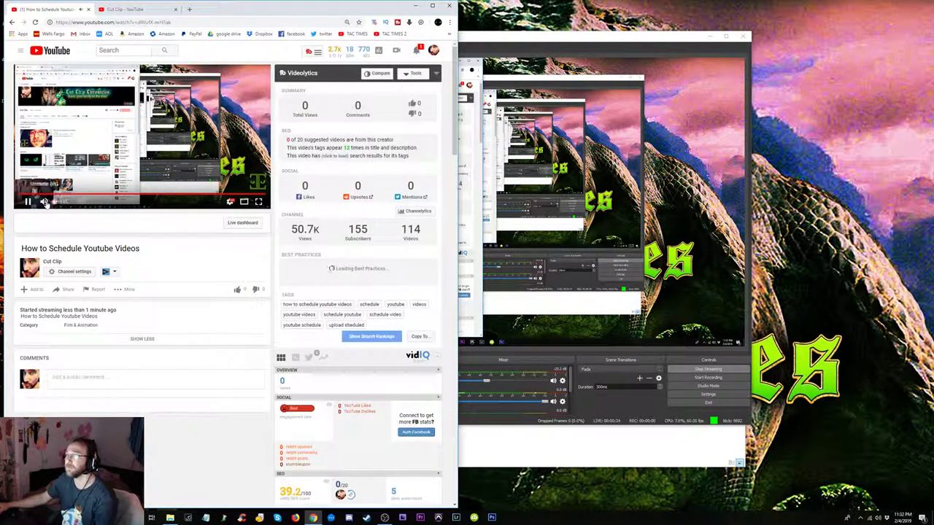
- Route audio to the Logitech G933 headset and raise the video player volume slightly
{"action": "key", "text": "XF86AudioRaiseVolume"}
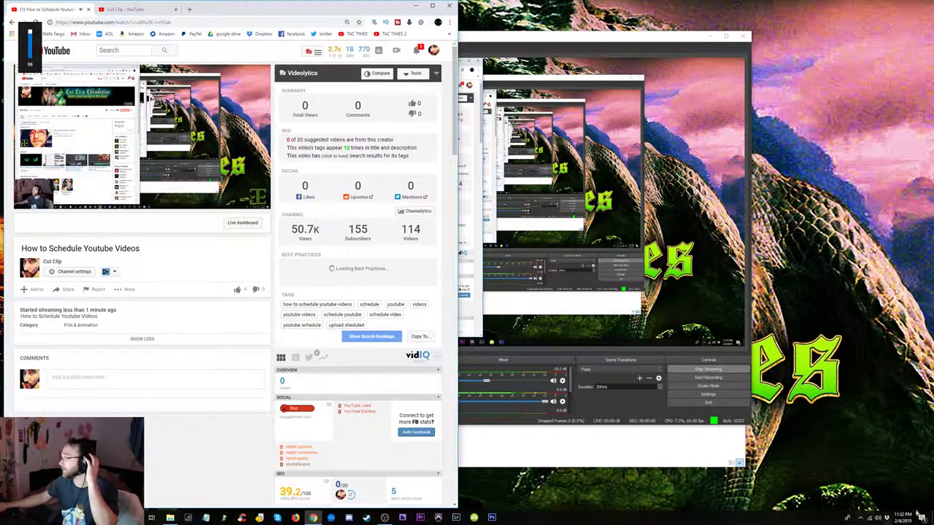
{"action": "left_click", "coordinate": [866, 518]}
{"action": "left_click", "coordinate": [876, 482]}
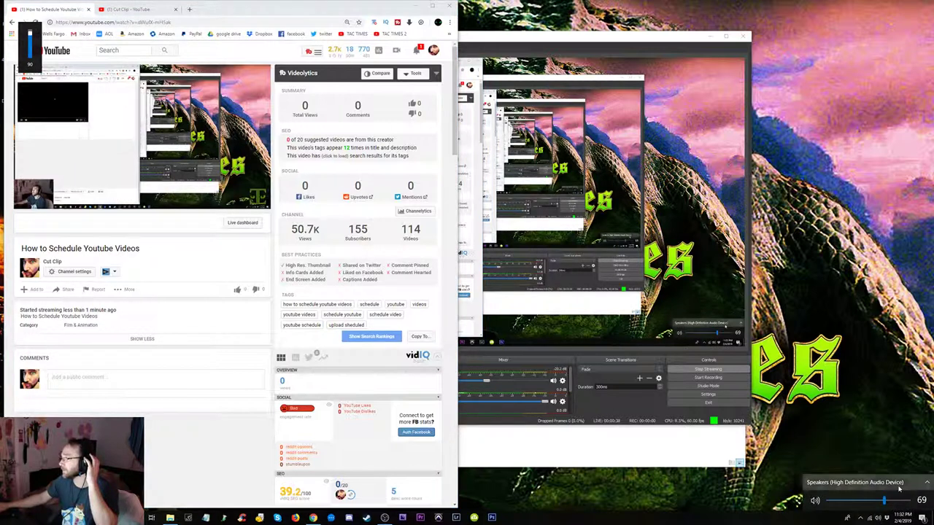
{"action": "left_click", "coordinate": [881, 489]}
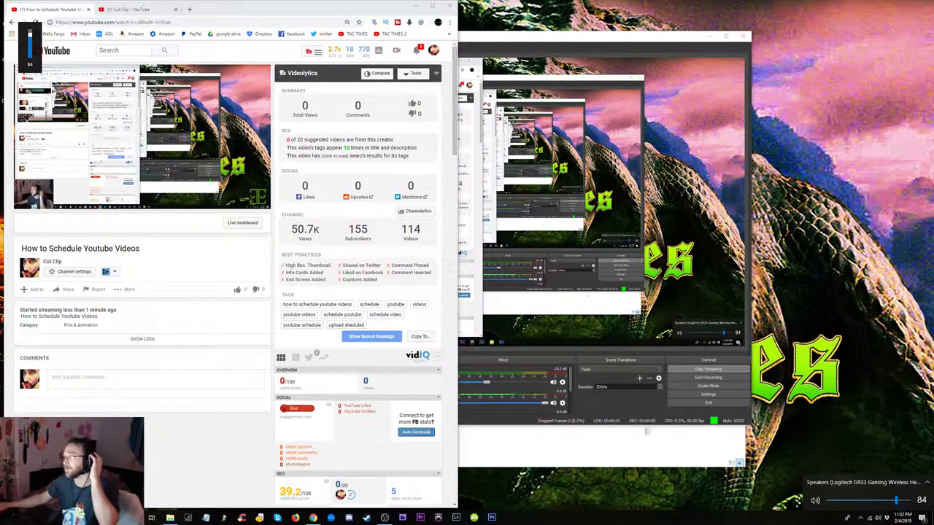
{"action": "left_click", "coordinate": [54, 205]}
{"action": "mouse_move", "coordinate": [43, 202]}
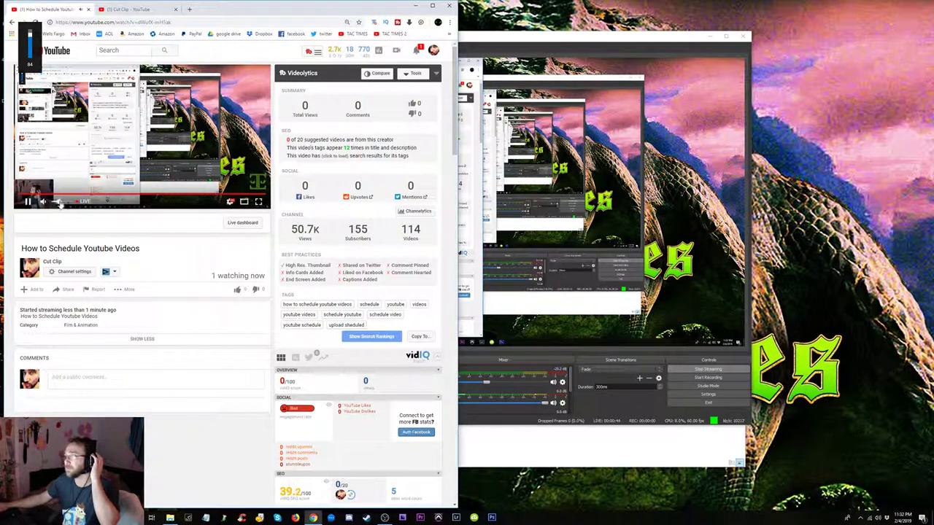
{"action": "left_click_drag", "start_coordinate": [61, 204], "coordinate": [65, 205]}
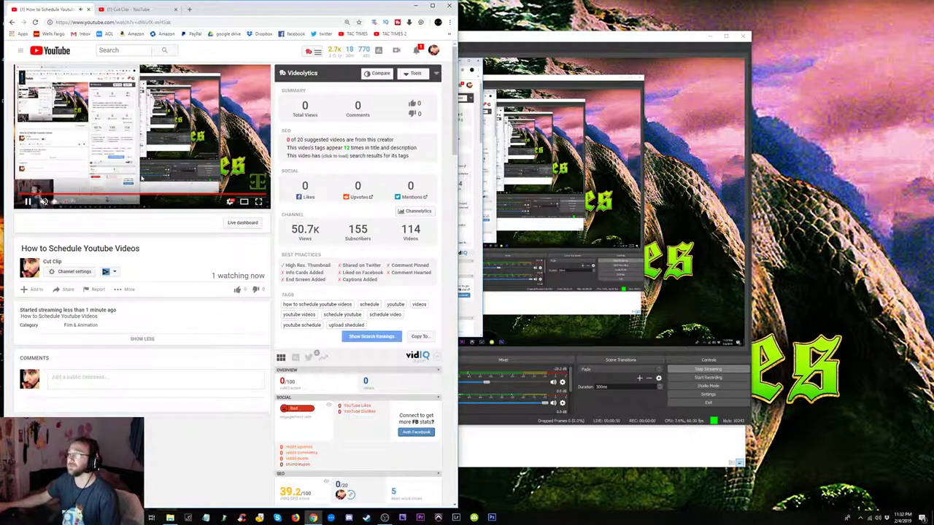
- Check the channel tab, then open the Creator Studio dashboard from the avatar menu
{"action": "left_click", "coordinate": [146, 10]}
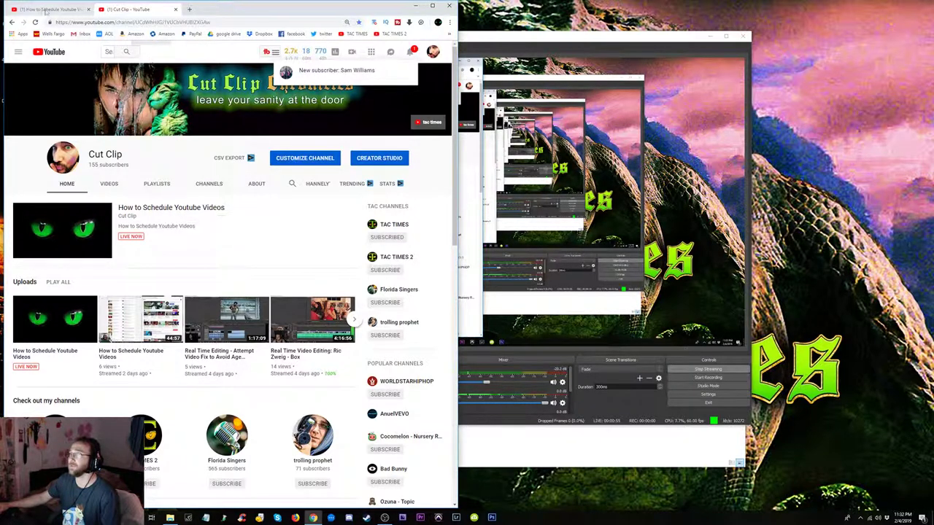
{"action": "left_click", "coordinate": [45, 10]}
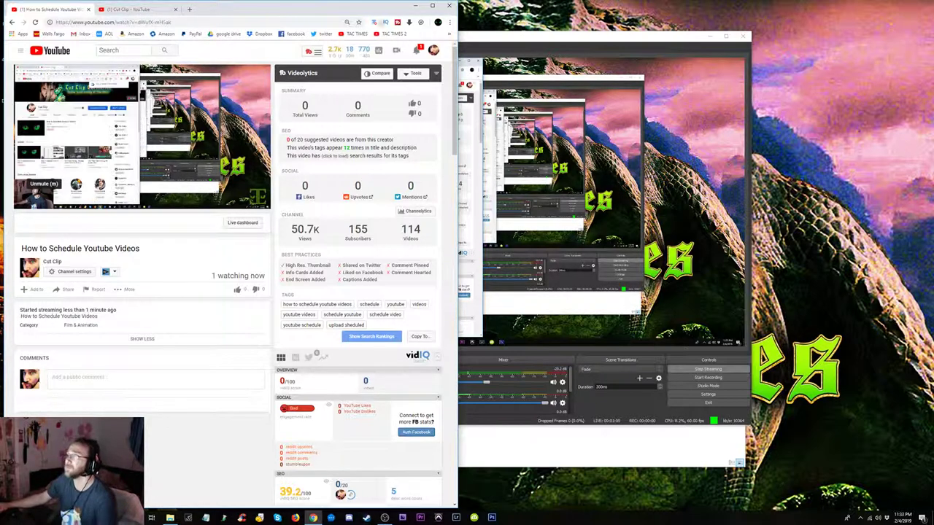
{"action": "left_click", "coordinate": [434, 51]}
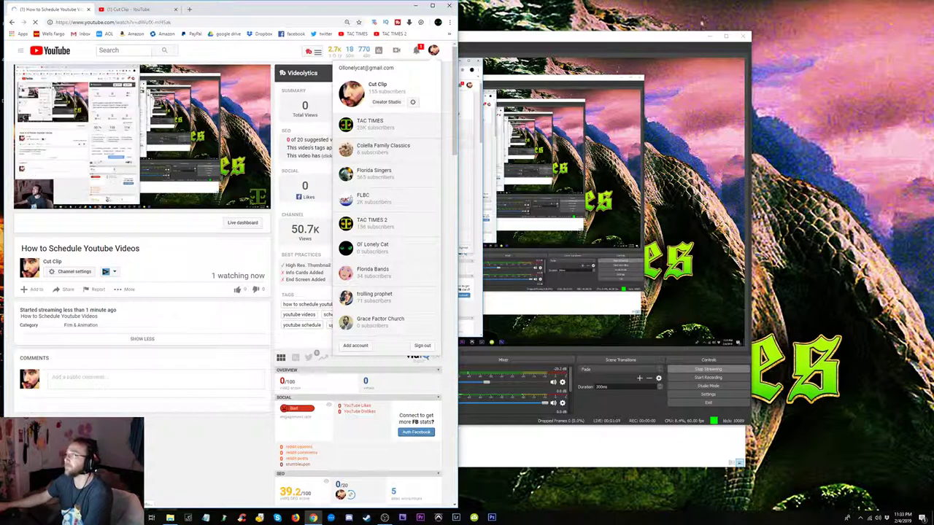
{"action": "left_click", "coordinate": [387, 101]}
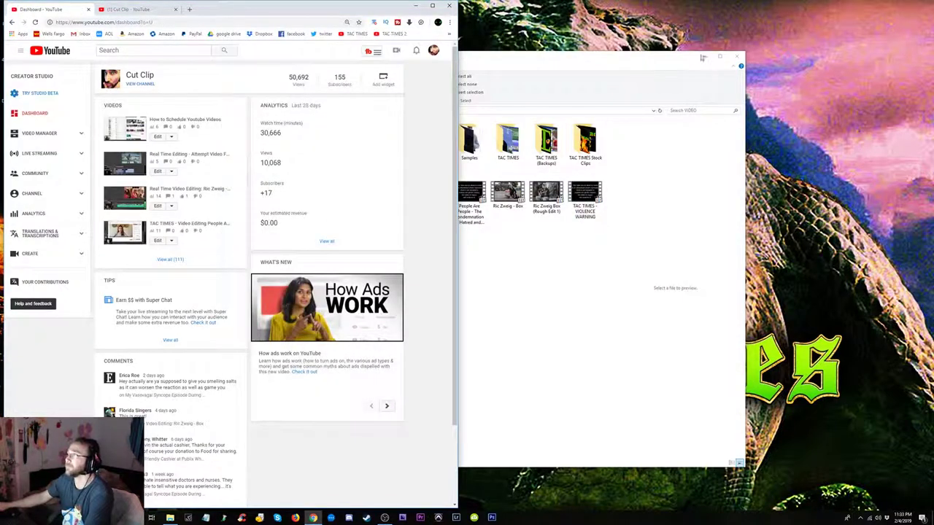
- Close the Explorer folder window and launch Photoshop from the taskbar
{"action": "left_click", "coordinate": [737, 57]}
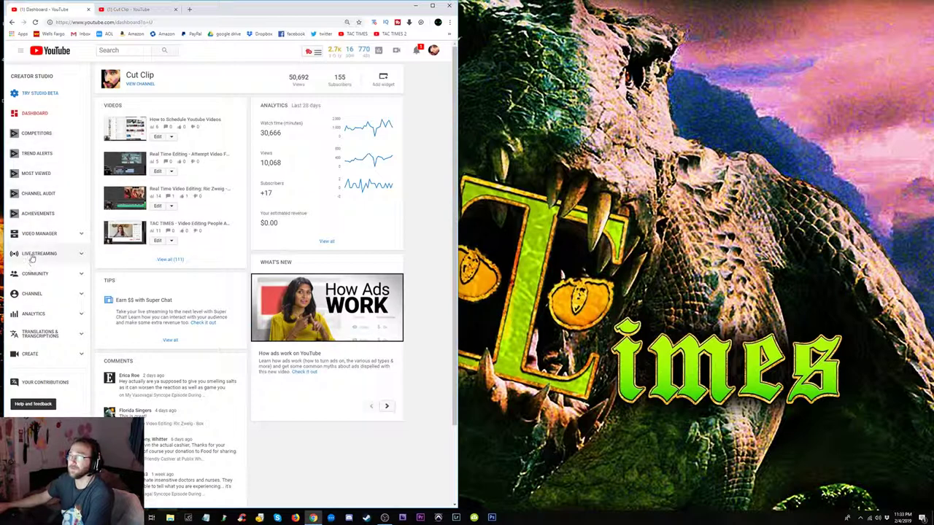
{"action": "left_click", "coordinate": [492, 518]}
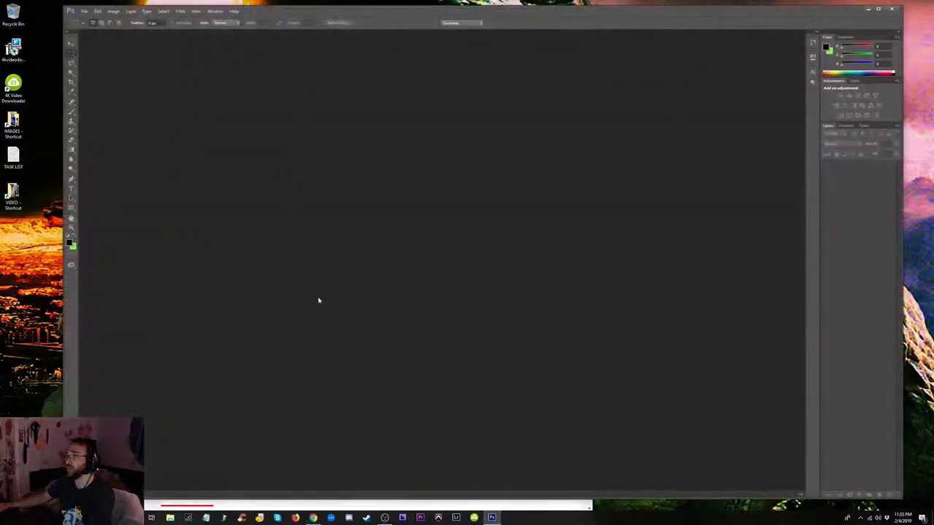
- Retitle the stream 'Making a <subject's name> Video Thumbnail'
{"action": "left_click", "coordinate": [559, 511]}
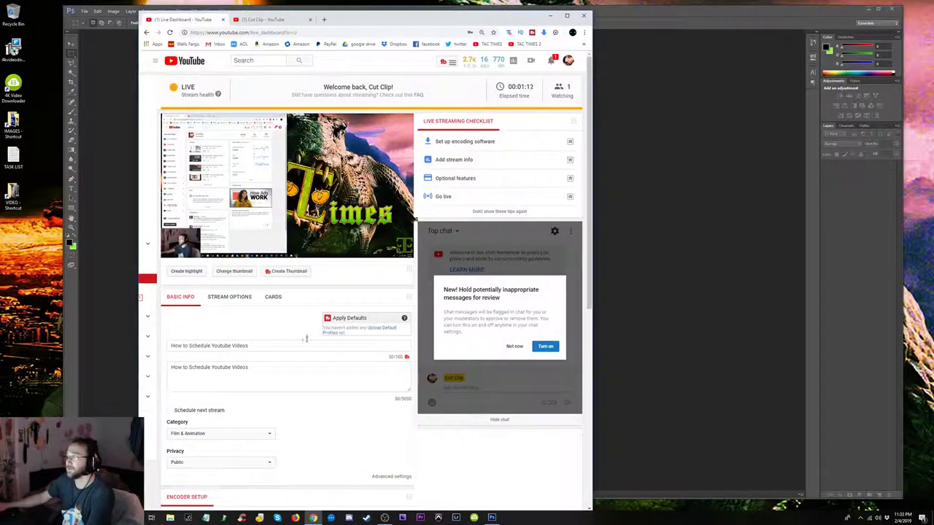
{"action": "left_click_drag", "start_coordinate": [249, 346], "coordinate": [167, 338]}
{"action": "type", "text": "M"}
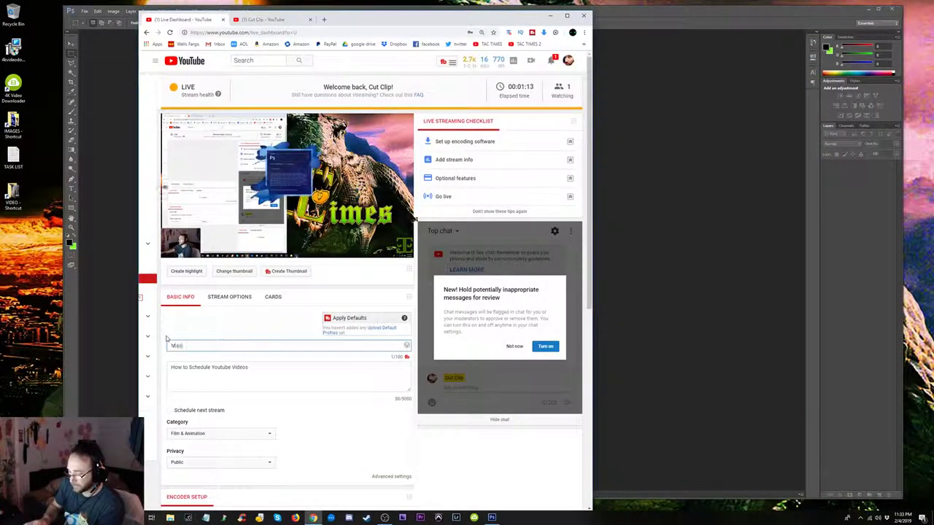
{"action": "type", "text": "aking "}
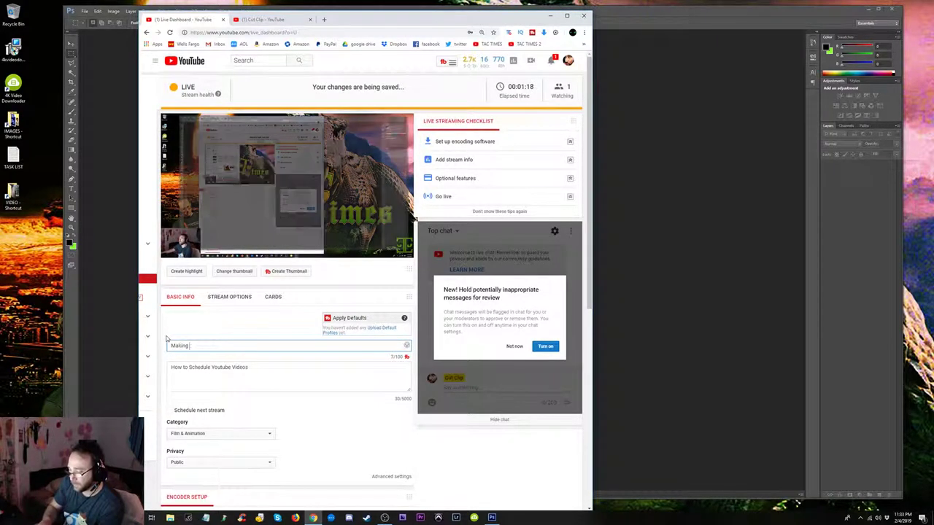
{"action": "type", "text": "the Ric Zweig Thu"}
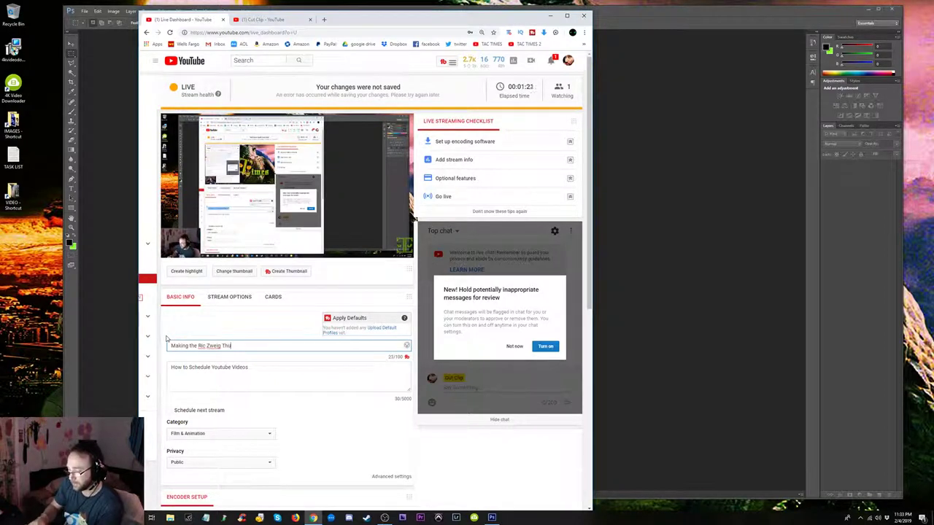
{"action": "type", "text": "mn"}
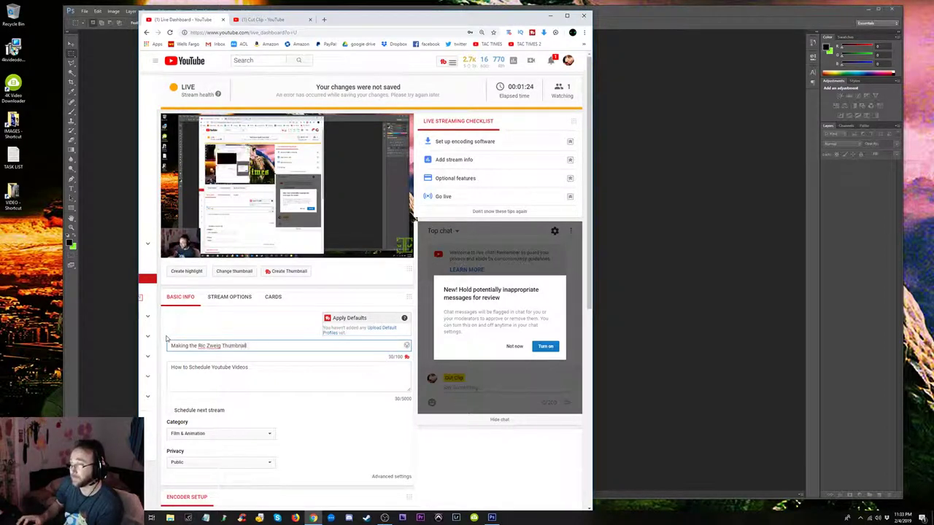
{"action": "key", "text": "ctrl+Left"}
{"action": "type", "text": "Video"}
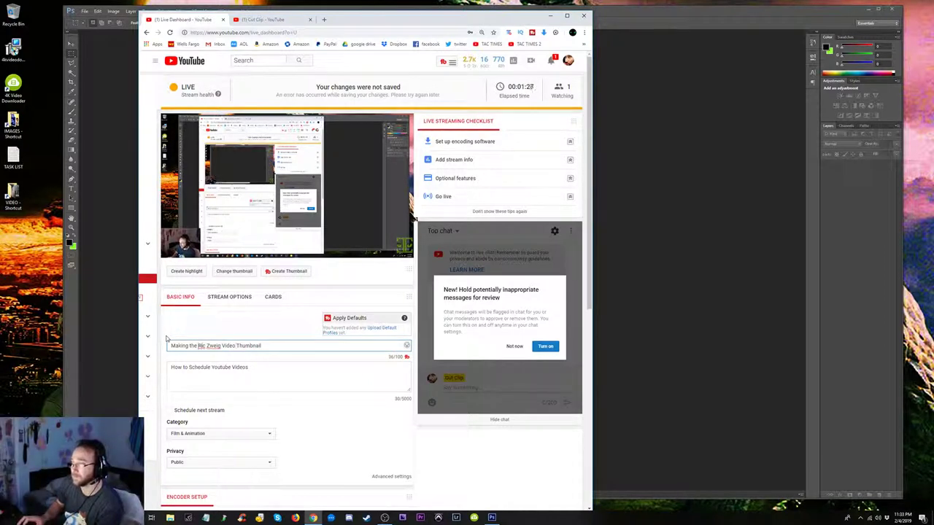
{"action": "key", "text": "BackSpace"}
{"action": "type", "text": "a"}
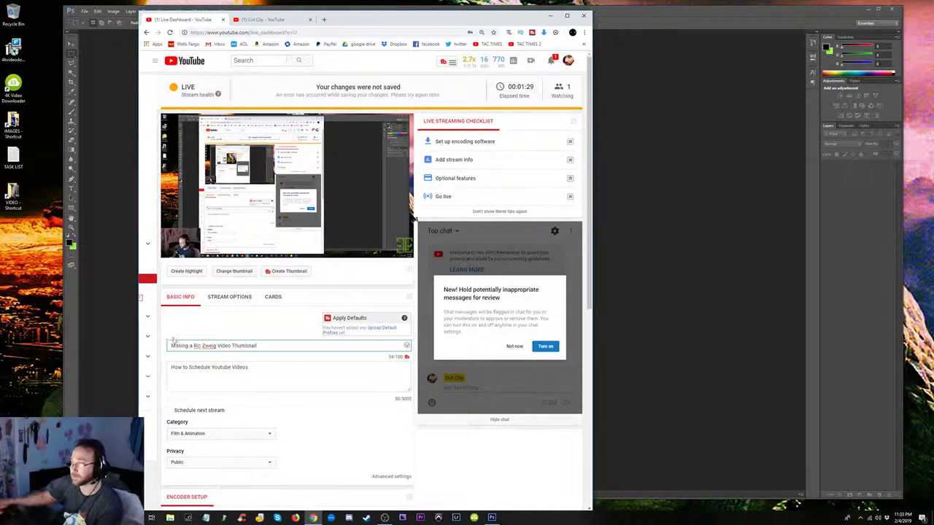
- Copy the new stream title into the description field
{"action": "key", "text": "ctrl+a"}
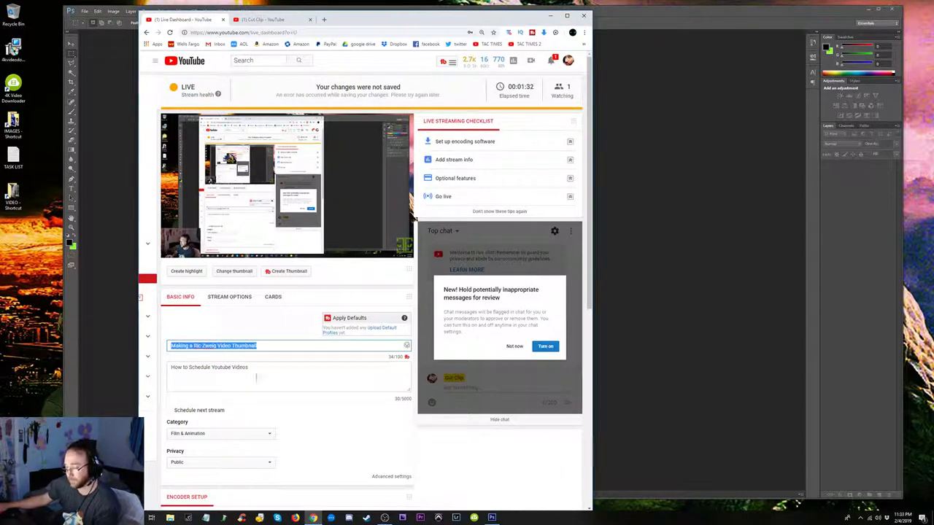
{"action": "key", "text": "ctrl+c"}
{"action": "left_click_drag", "start_coordinate": [256, 377], "coordinate": [171, 367]}
{"action": "key", "text": "ctrl+v"}
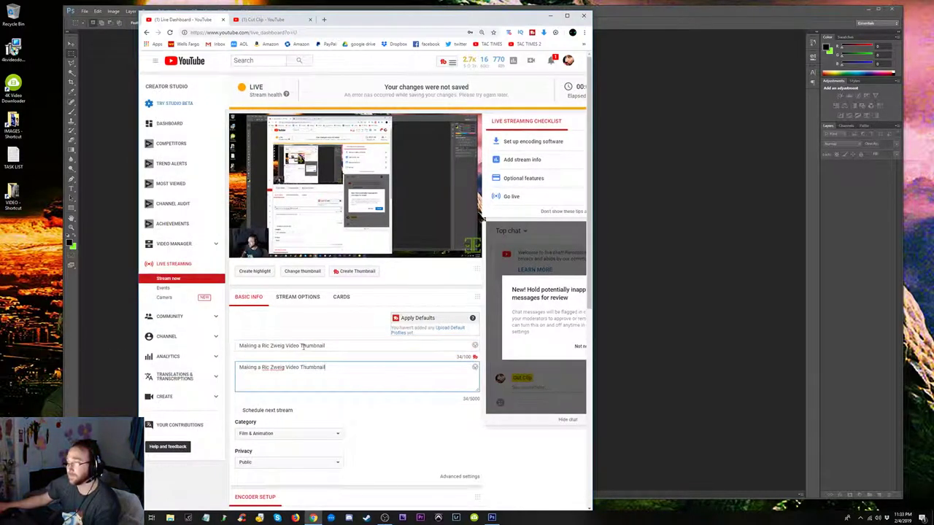
{"action": "left_click_drag", "start_coordinate": [302, 345], "coordinate": [337, 346]}
{"action": "scroll", "coordinate": [388, 402], "scroll_direction": "down", "scroll_amount": 4}
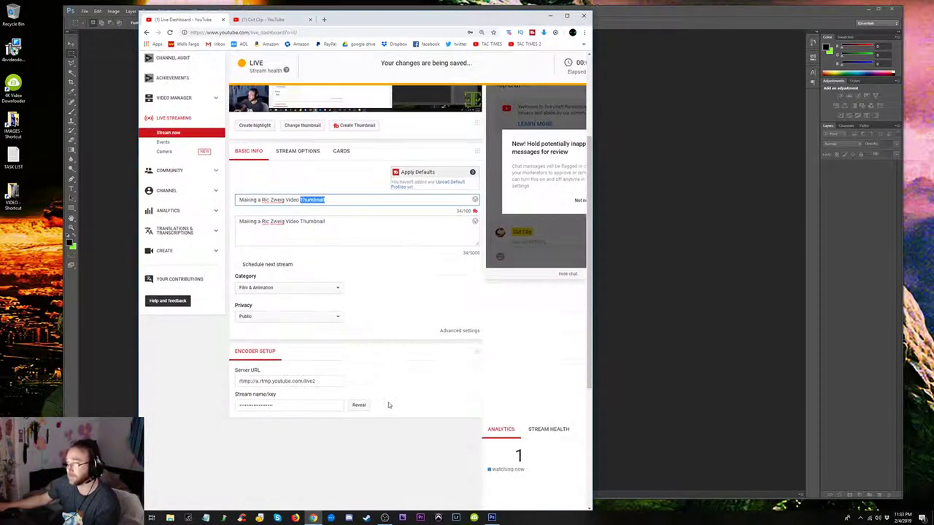
{"action": "scroll", "coordinate": [387, 402], "scroll_direction": "up", "scroll_amount": 3}
{"action": "left_click", "coordinate": [338, 349]}
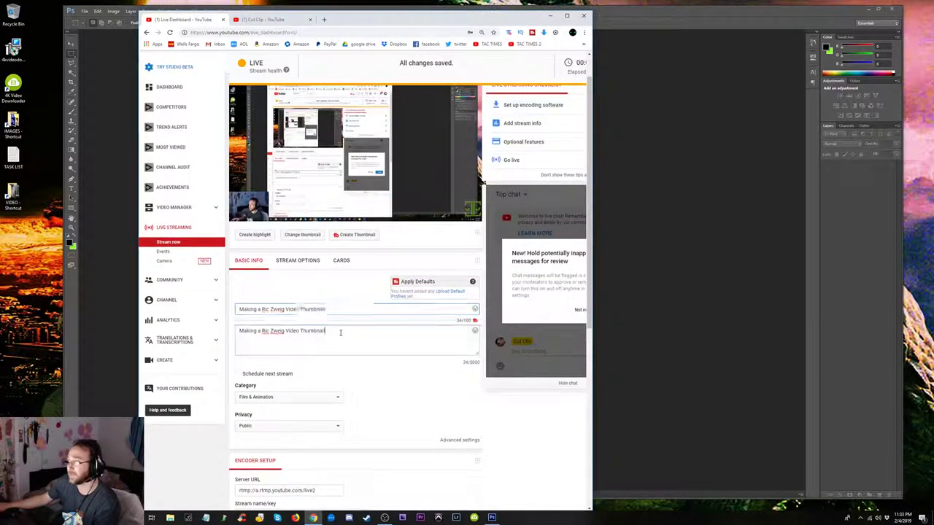
{"action": "scroll", "coordinate": [369, 300], "scroll_direction": "up", "scroll_amount": 1}
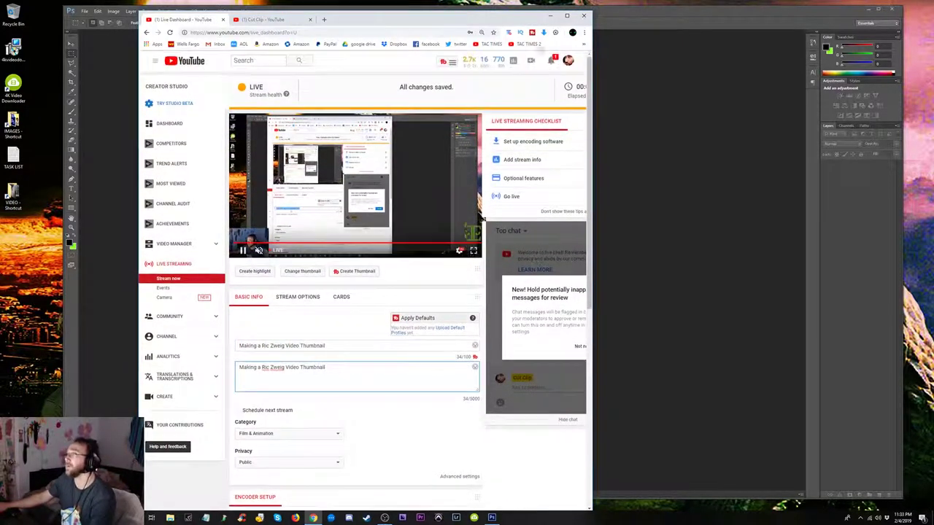
- Minimize Chrome and open the Box clip from the VIDEO folder in Media Player Classic
{"action": "left_click", "coordinate": [550, 16]}
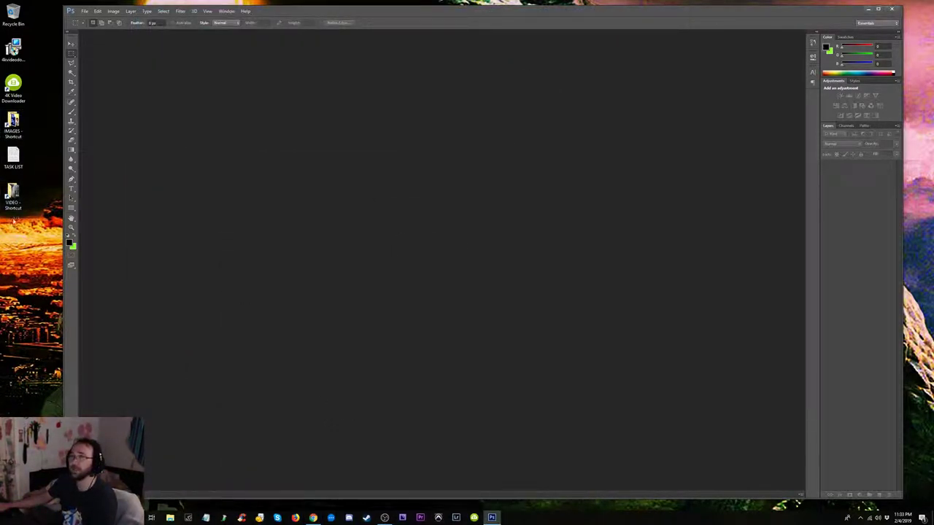
{"action": "double_click", "coordinate": [13, 195]}
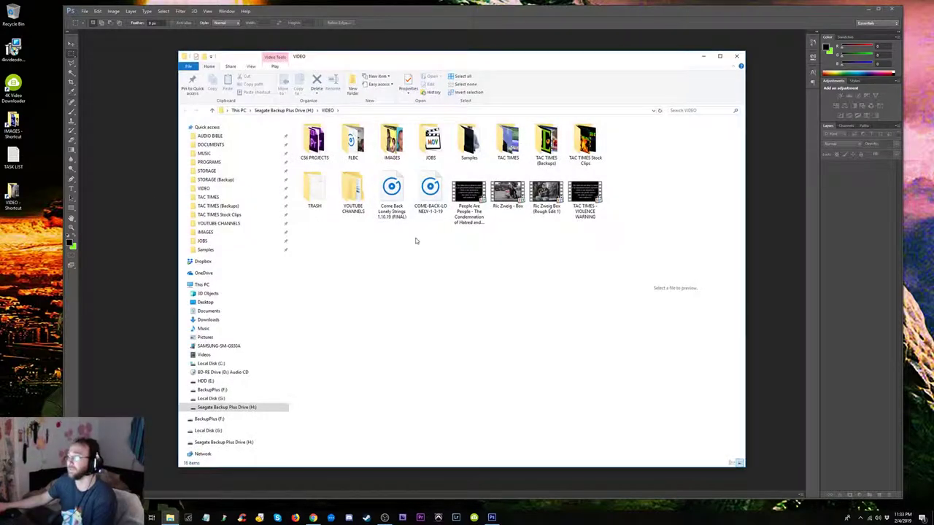
{"action": "left_click", "coordinate": [549, 192]}
{"action": "left_click", "coordinate": [509, 188]}
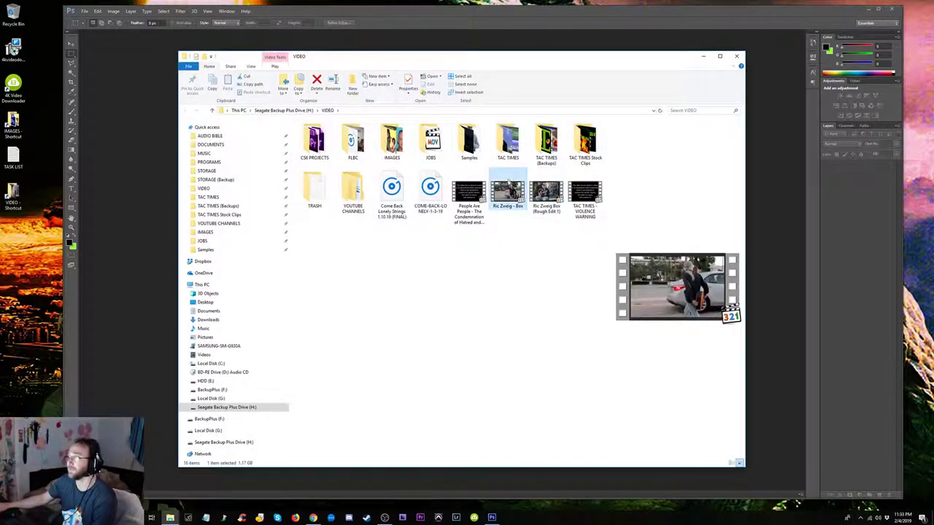
{"action": "double_click", "coordinate": [519, 194]}
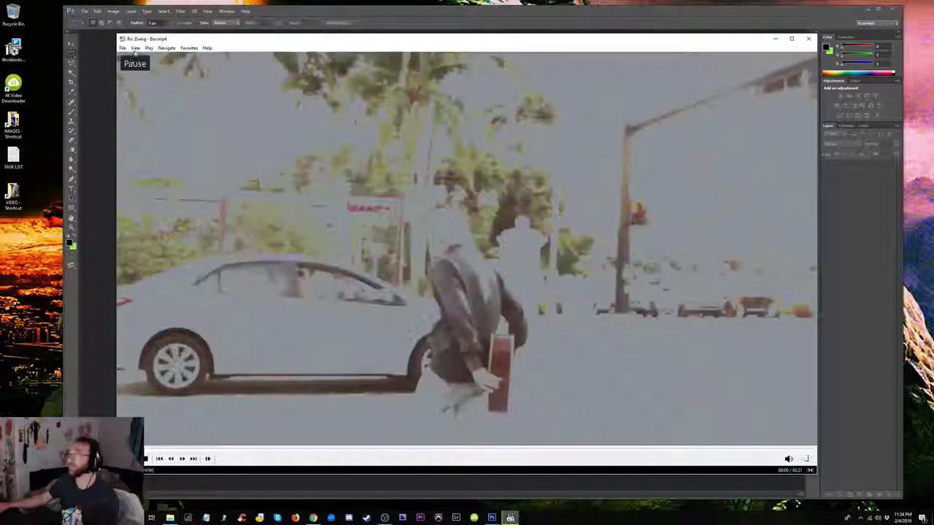
- Reset the colour controls under View > Options so the clip looks normal again
{"action": "left_click", "coordinate": [135, 48]}
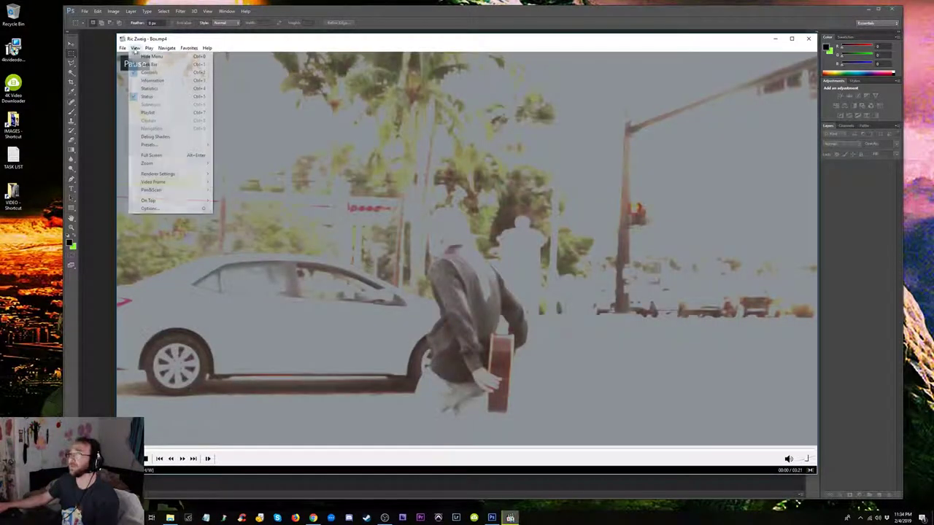
{"action": "left_click", "coordinate": [153, 211]}
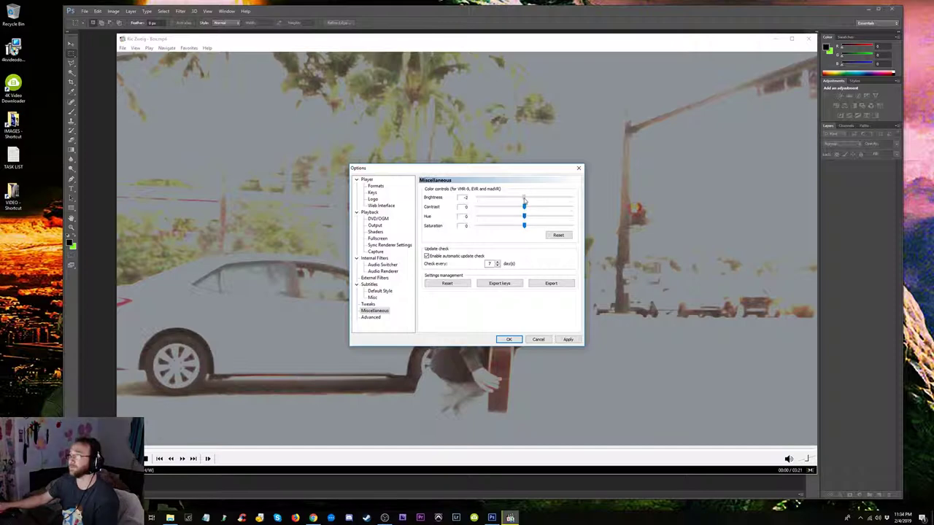
{"action": "left_click", "coordinate": [510, 340]}
{"action": "left_click", "coordinate": [536, 330]}
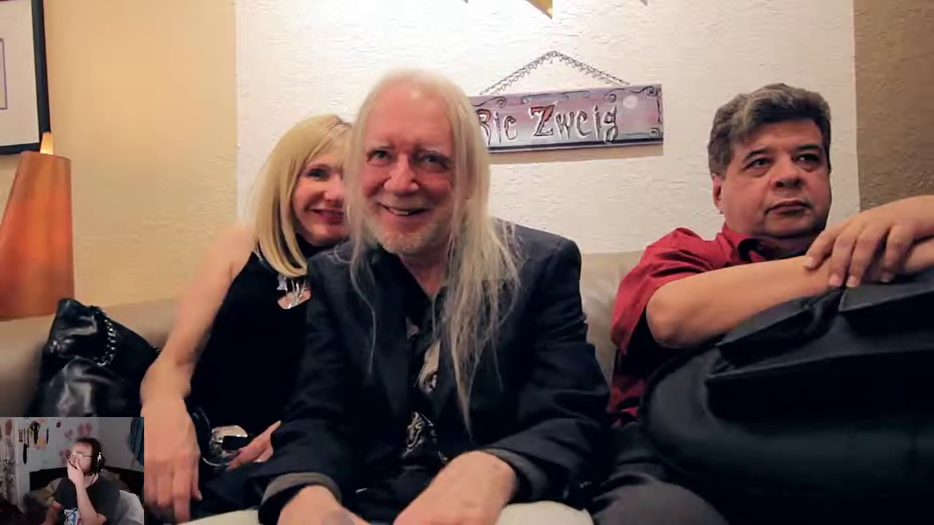
- Pause on the three people on the couch under the name sign and leave fullscreen
{"action": "key", "text": "space"}
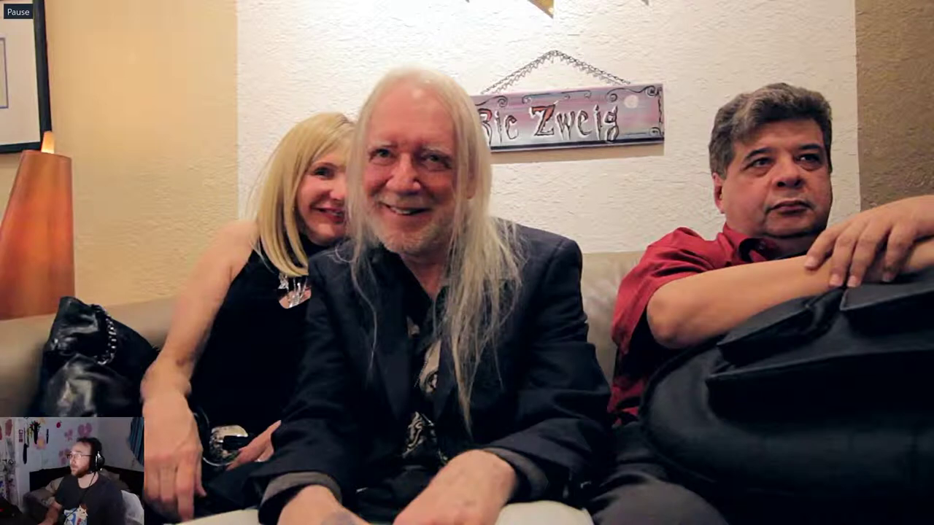
{"action": "key", "text": "space"}
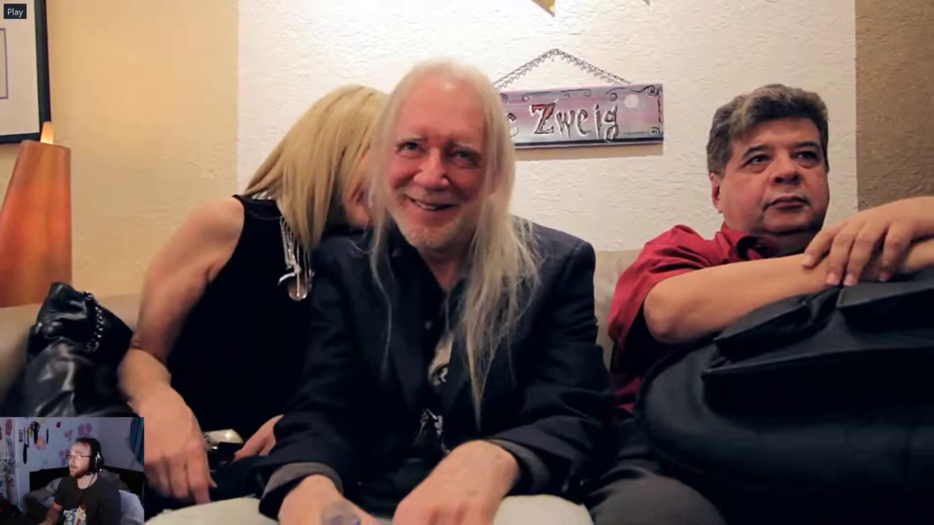
{"action": "key", "text": "space"}
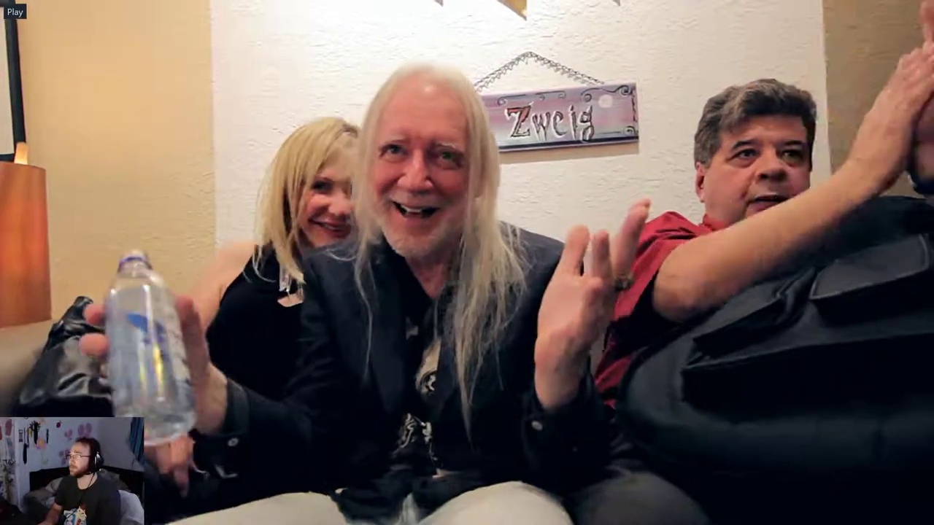
{"action": "key", "text": "space"}
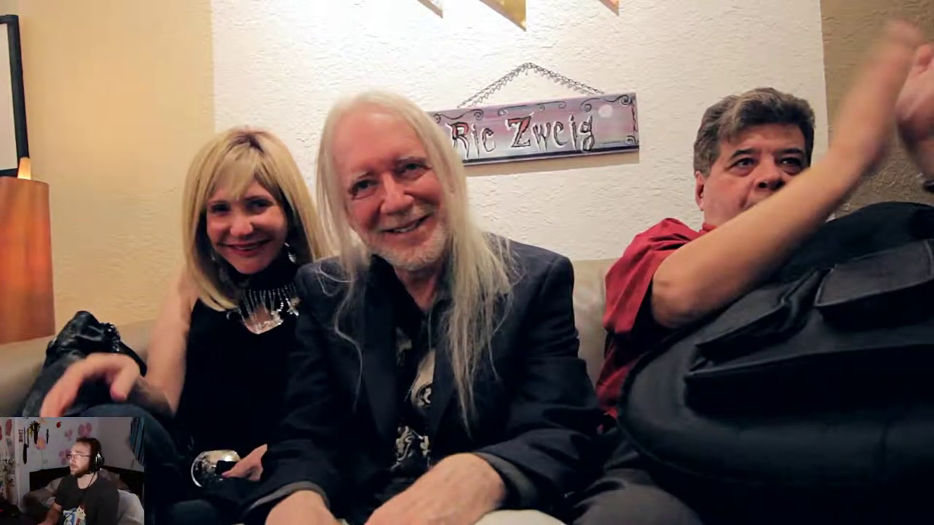
{"action": "key", "text": "space"}
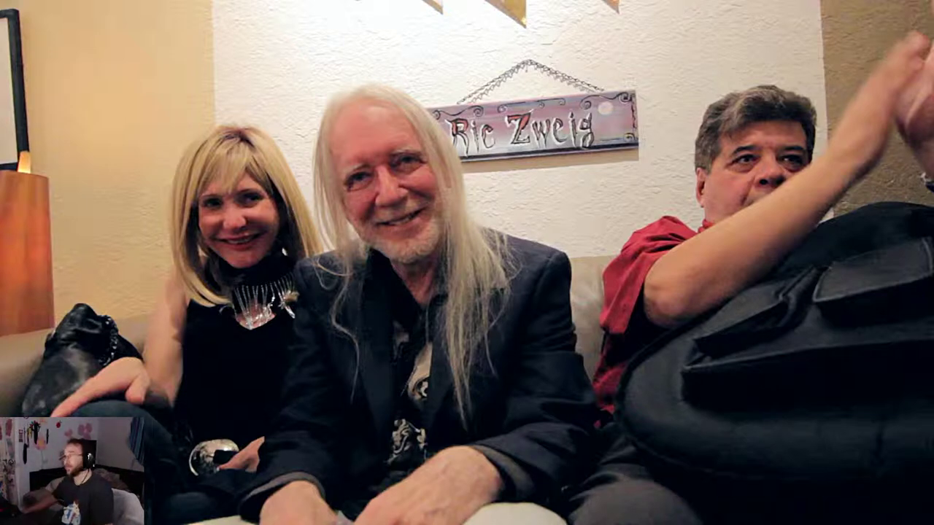
{"action": "key", "text": "space"}
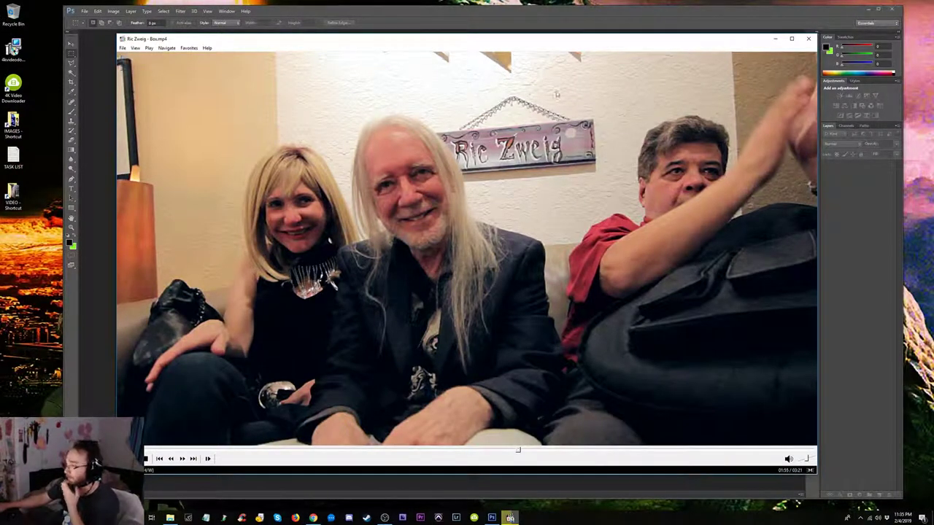
- Scrub the seek bar around 01:53–01:54, playing and pausing to find a good frame
{"action": "left_click", "coordinate": [515, 453]}
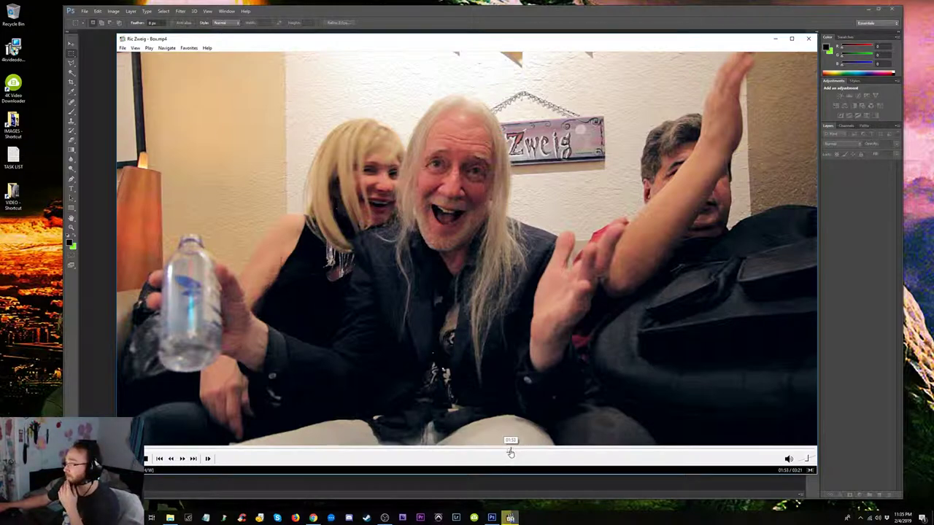
{"action": "left_click", "coordinate": [511, 453]}
{"action": "key", "text": "space"}
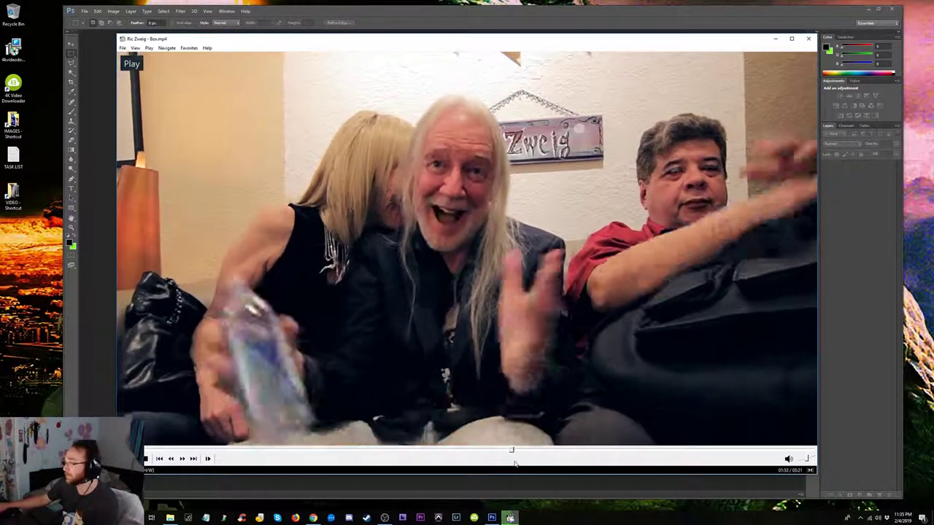
{"action": "key", "text": "space"}
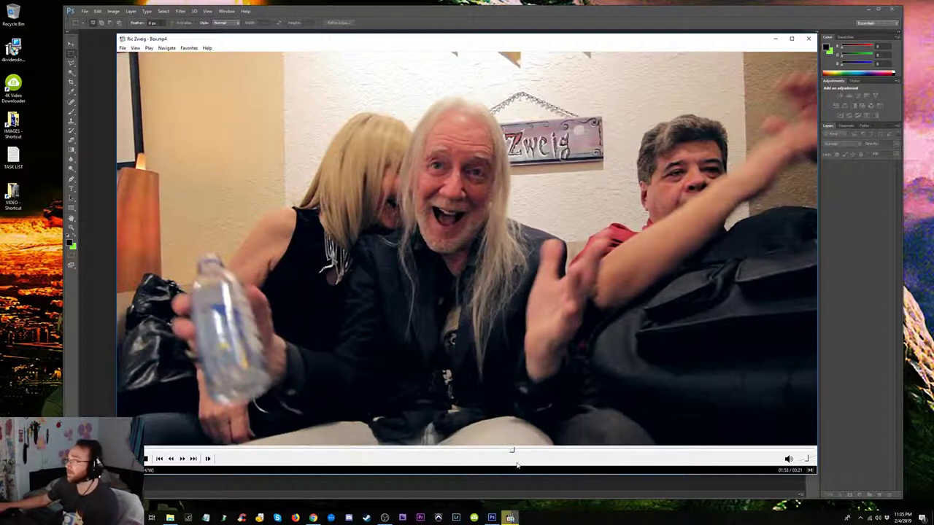
{"action": "key", "text": "space"}
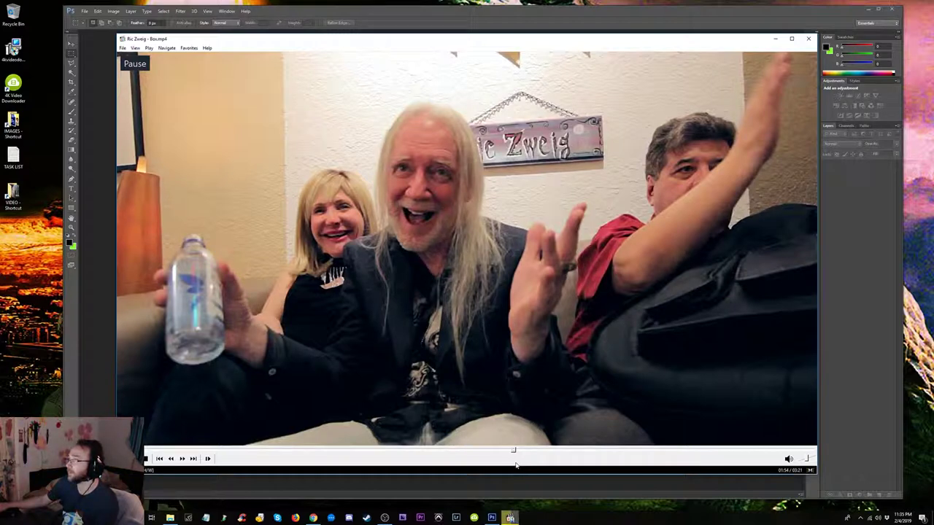
{"action": "key", "text": "space"}
{"action": "key", "text": "space"}
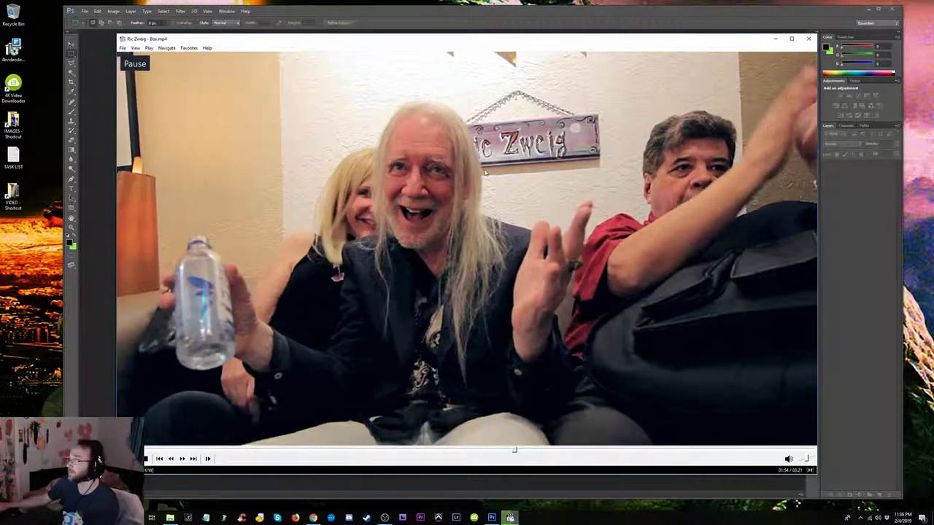
{"action": "key", "text": "space"}
{"action": "key", "text": "space"}
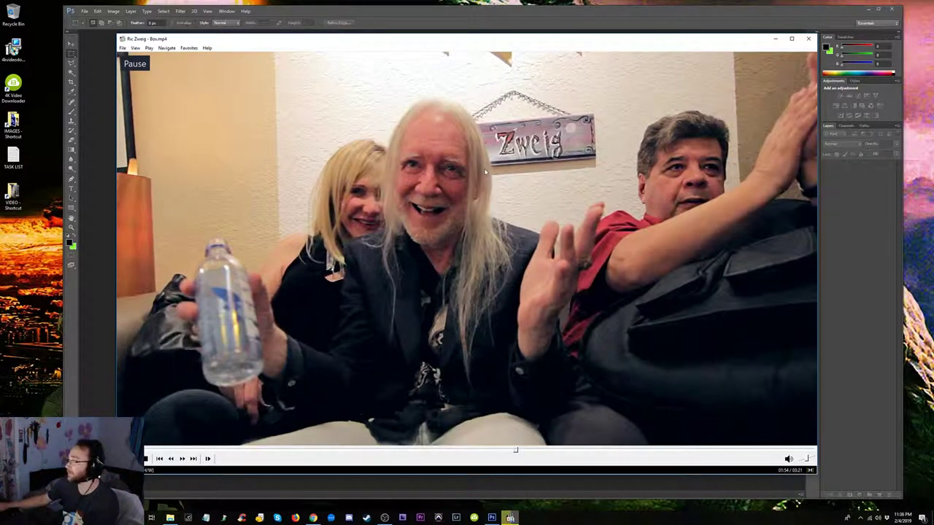
- Jump back to 01:50 and pause near 01:52 on the trio smiling together
{"action": "left_click", "coordinate": [514, 453]}
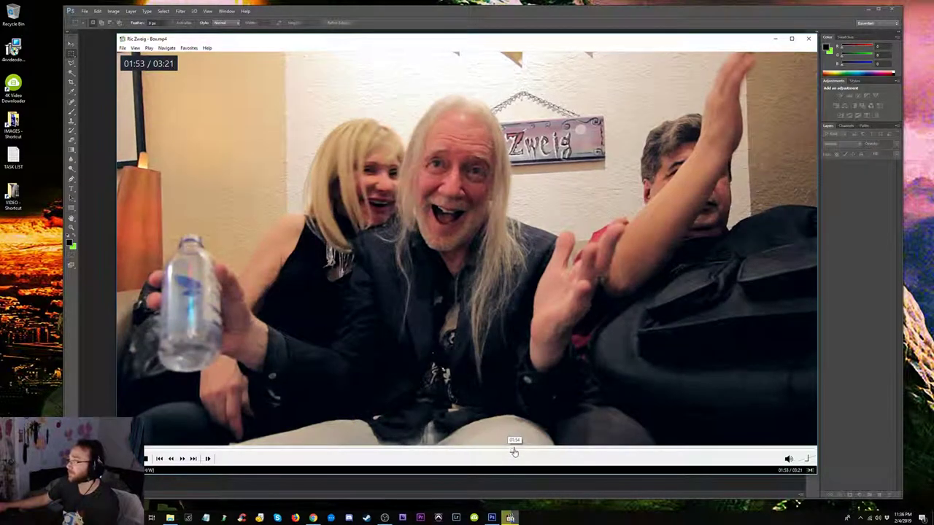
{"action": "key", "text": "space"}
{"action": "key", "text": "space"}
{"action": "key", "text": "space"}
{"action": "key", "text": "space"}
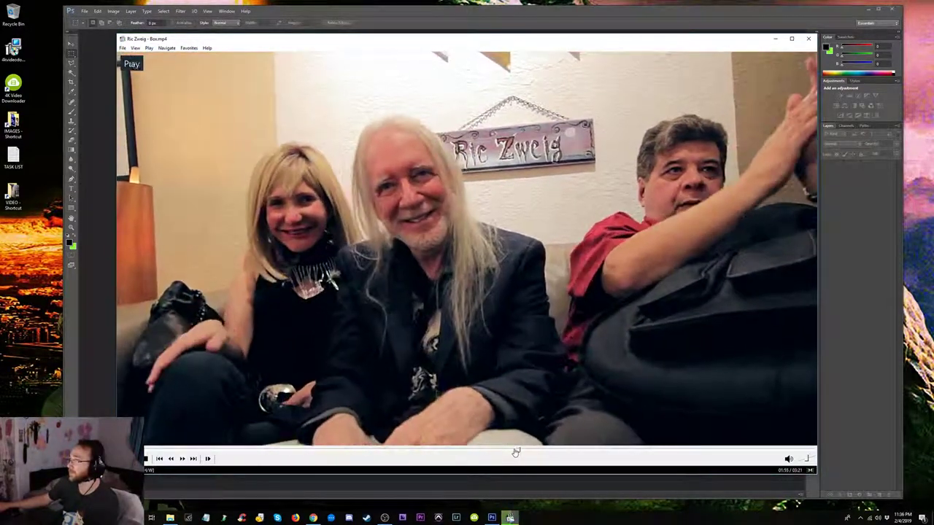
{"action": "key", "text": "space"}
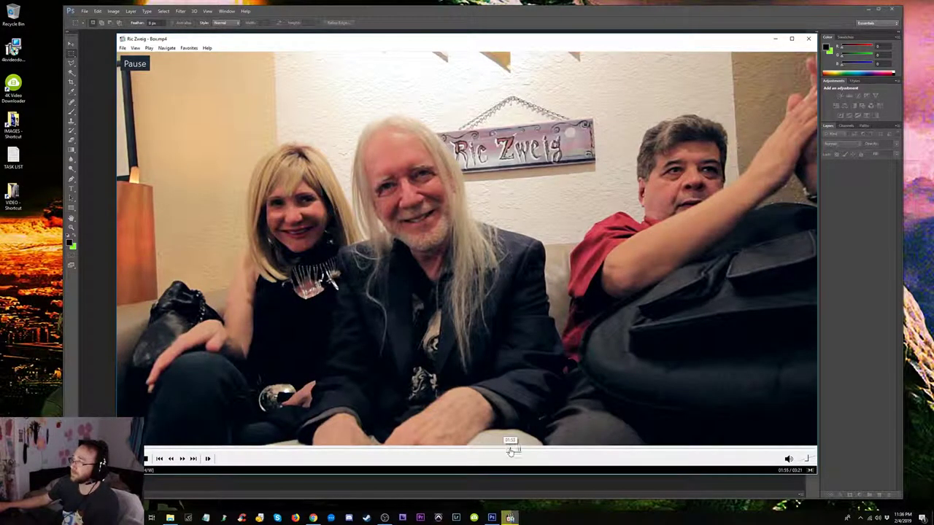
{"action": "left_click", "coordinate": [510, 451]}
{"action": "left_click", "coordinate": [501, 451]}
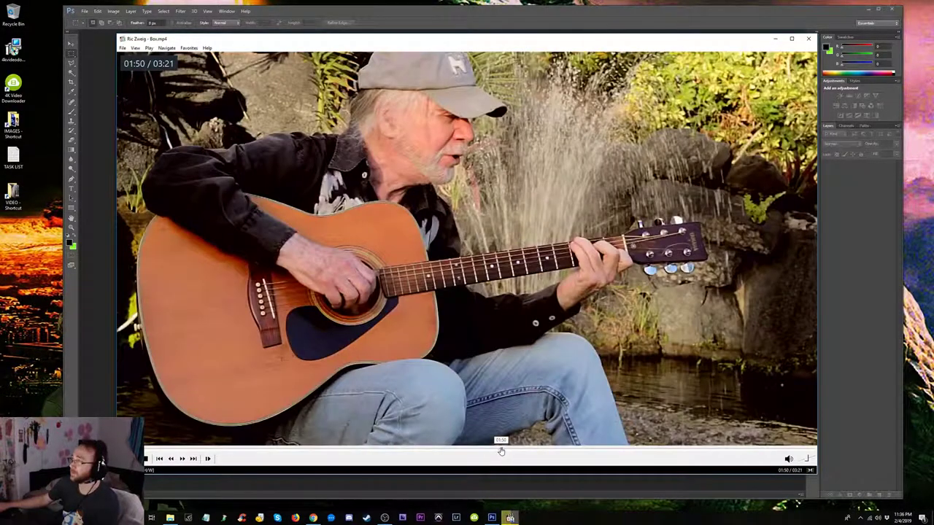
{"action": "key", "text": "space"}
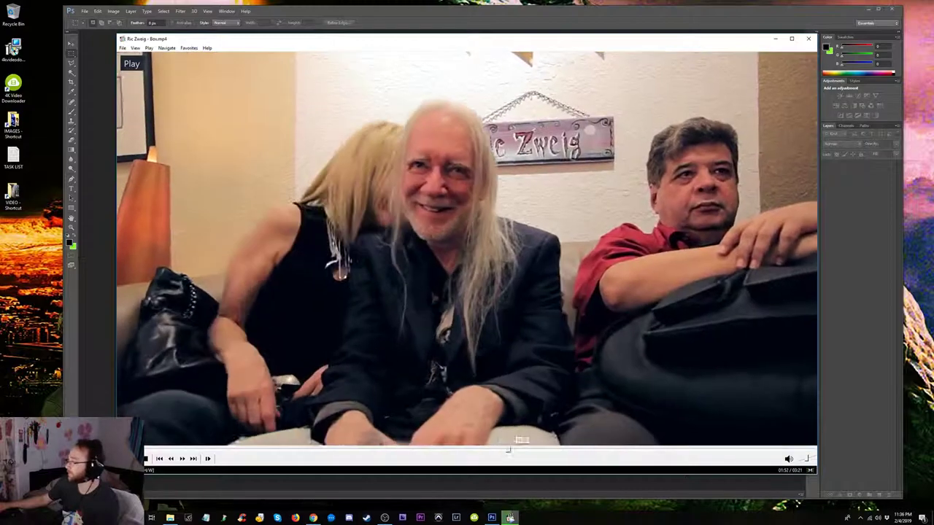
{"action": "key", "text": "space"}
- Play the couch scene fullscreen from 01:49 at quarter speed
{"action": "double_click", "coordinate": [788, 404]}
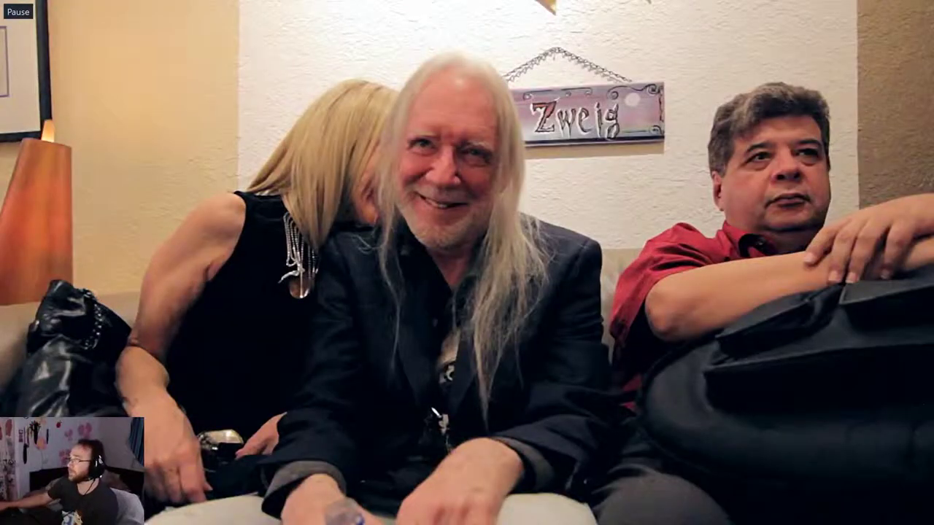
{"action": "key", "text": "space"}
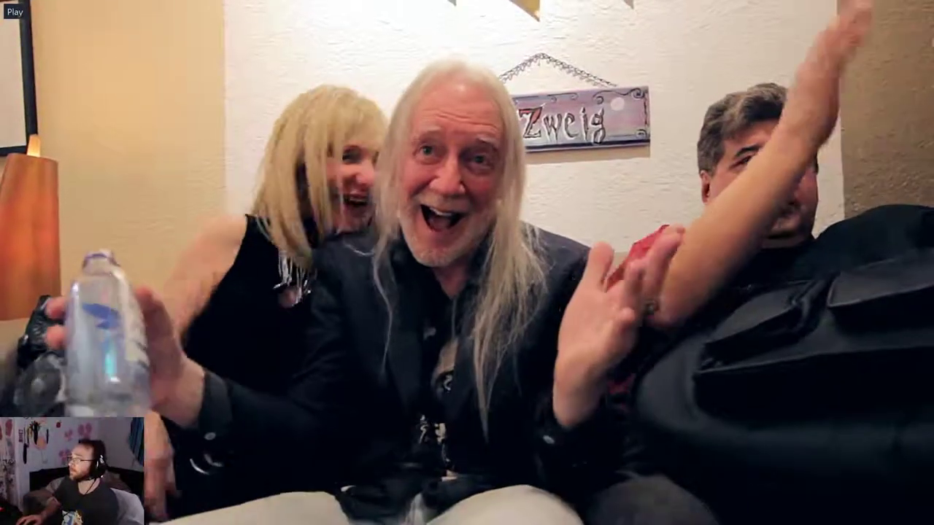
{"action": "key", "text": "space"}
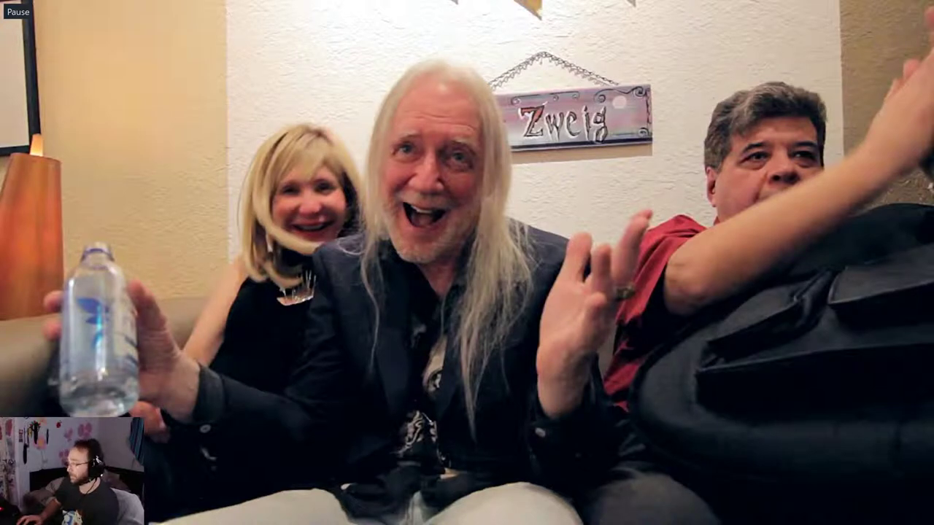
{"action": "key", "text": "Right"}
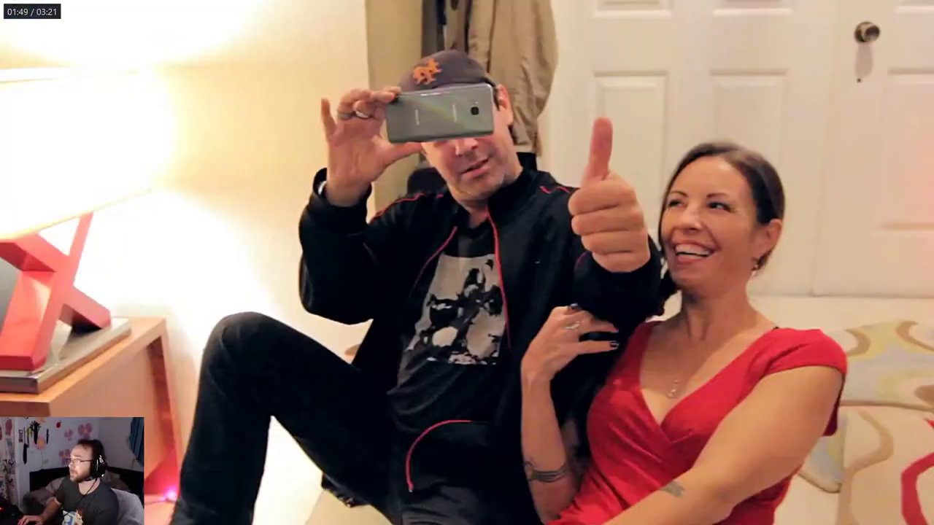
{"action": "key", "text": "space"}
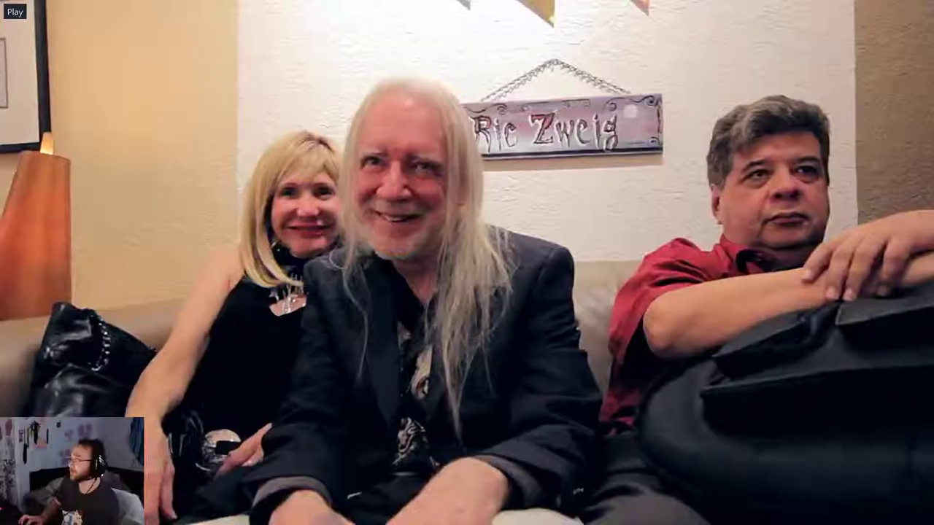
{"action": "key", "text": "shift+comma"}
{"action": "key", "text": "shift+comma"}
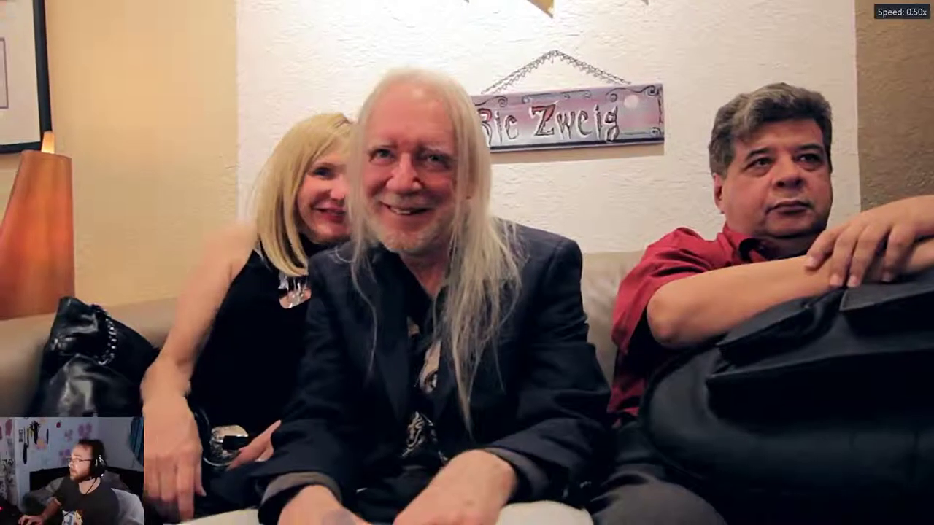
{"action": "key", "text": "shift+comma"}
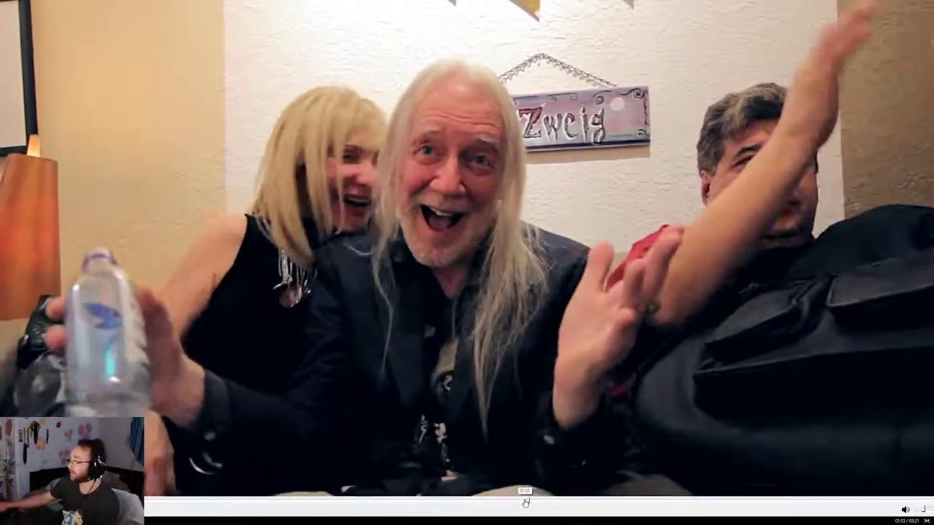
- Jump back a few seconds, pause on the group shot, and exit fullscreen
{"action": "left_click", "coordinate": [523, 504]}
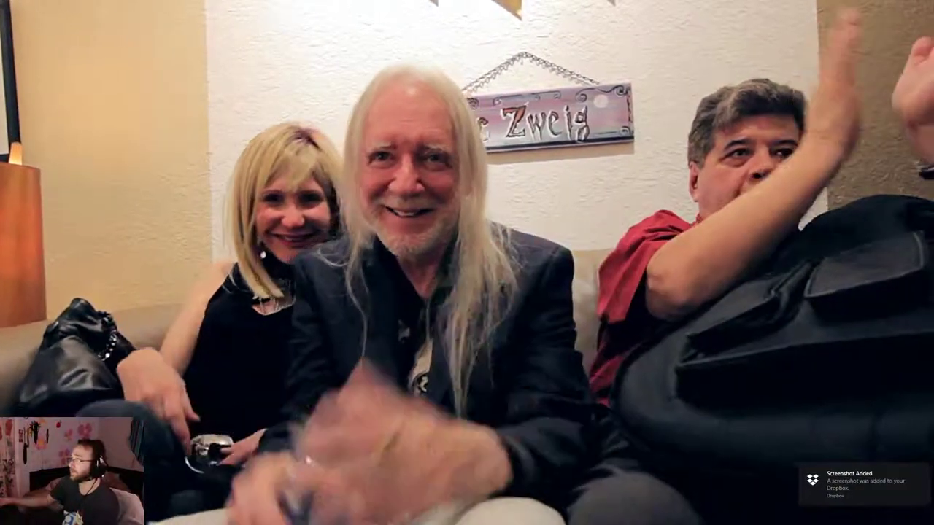
{"action": "key", "text": "space"}
{"action": "key", "text": "Escape"}
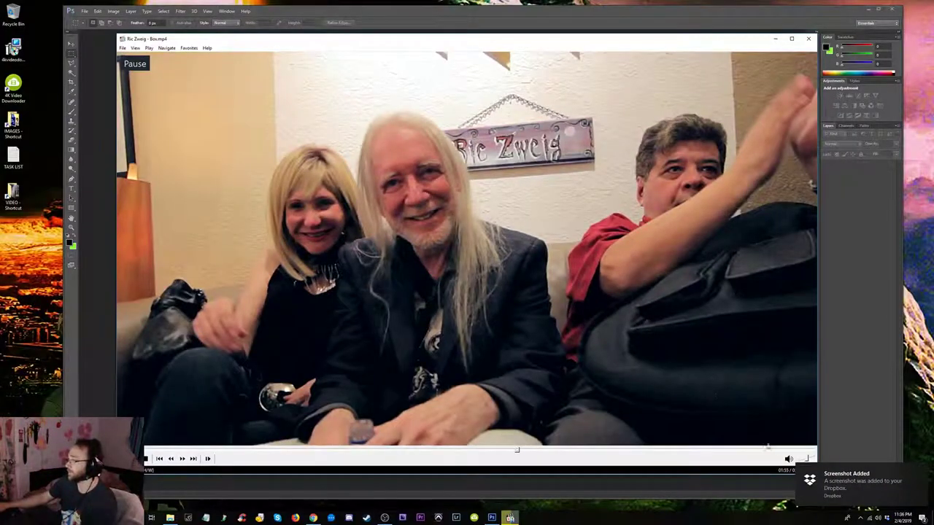
- Seek back to 01:48 at normal speed and frame-step to a good couch moment
{"action": "left_click", "coordinate": [514, 453]}
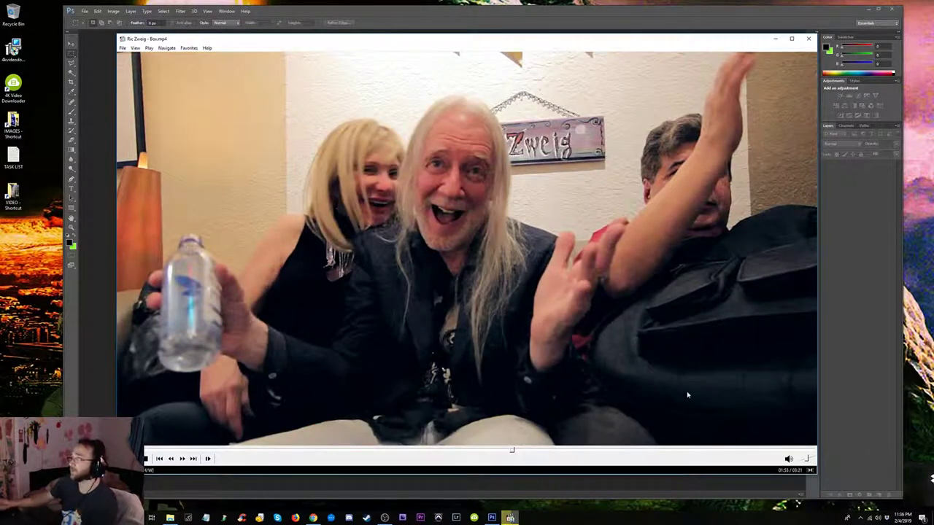
{"action": "key", "text": "Left"}
{"action": "key", "text": "space"}
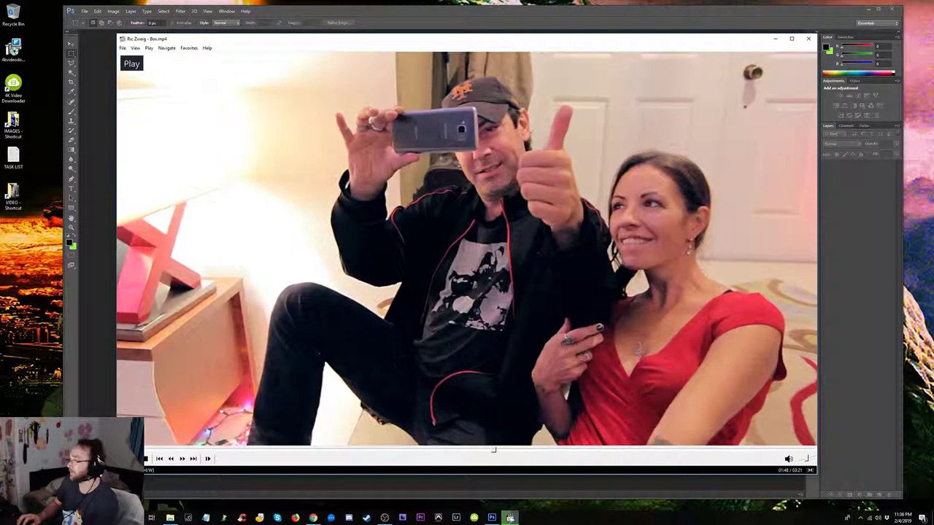
{"action": "key", "text": "ctrl+r"}
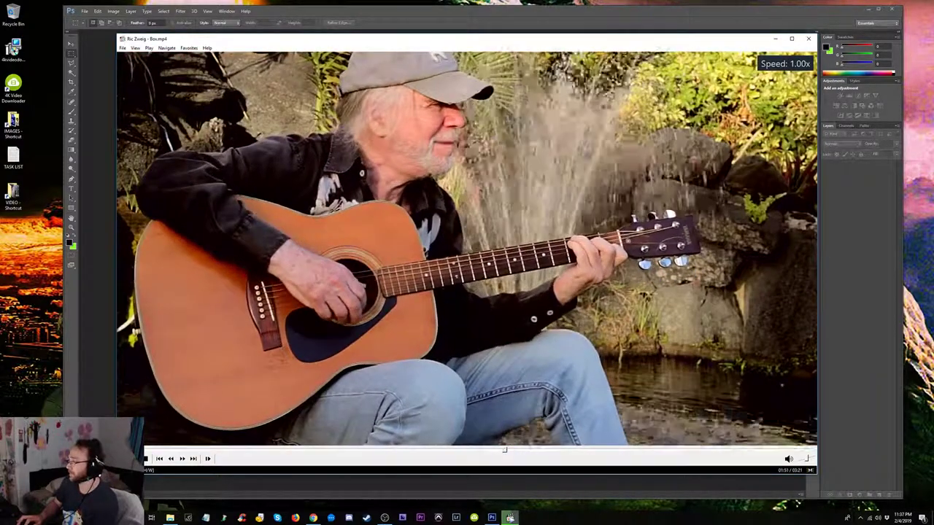
{"action": "key", "text": "space"}
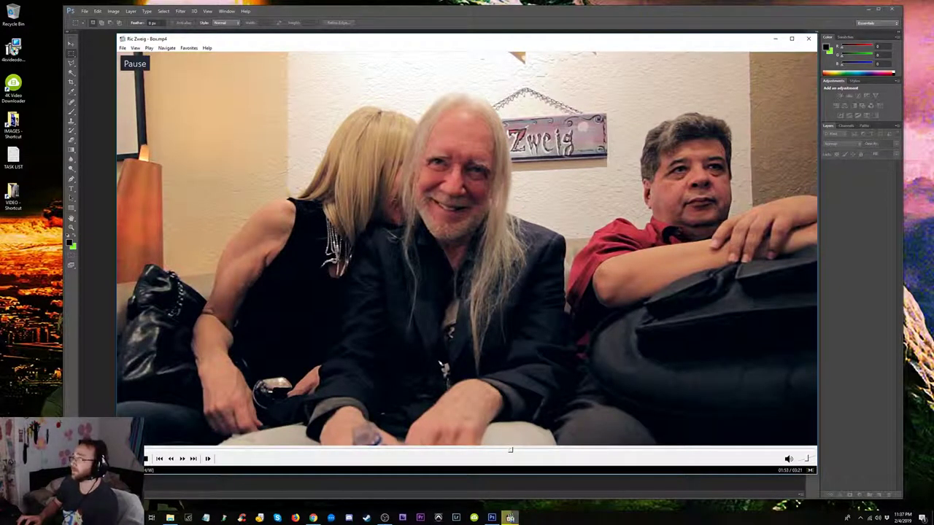
{"action": "key", "text": "space"}
{"action": "key", "text": "space"}
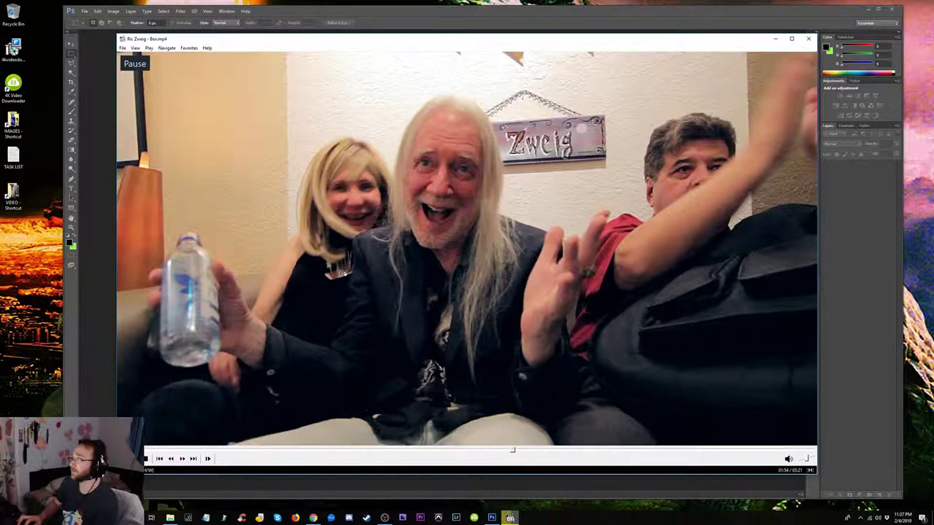
{"action": "key", "text": "ctrl+Right"}
{"action": "key", "text": "ctrl+Right"}
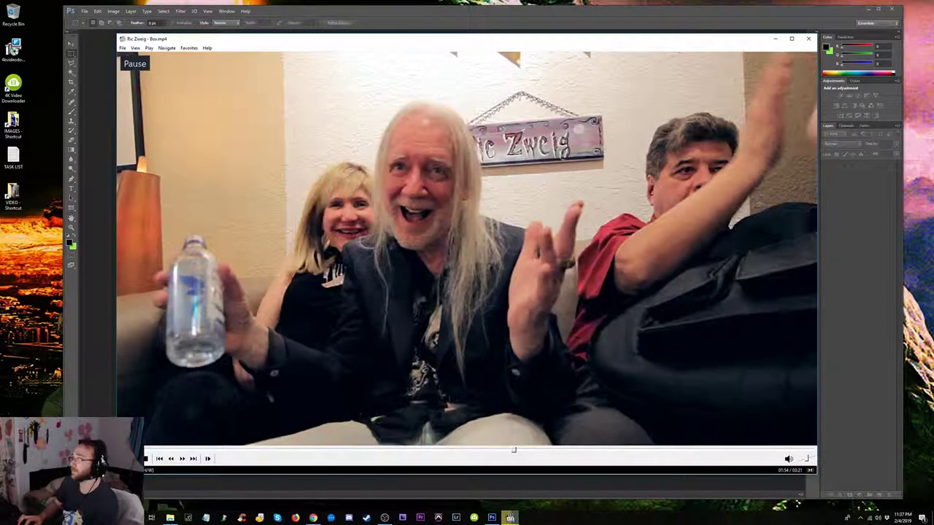
{"action": "key", "text": "ctrl+Right"}
{"action": "key", "text": "ctrl+Right"}
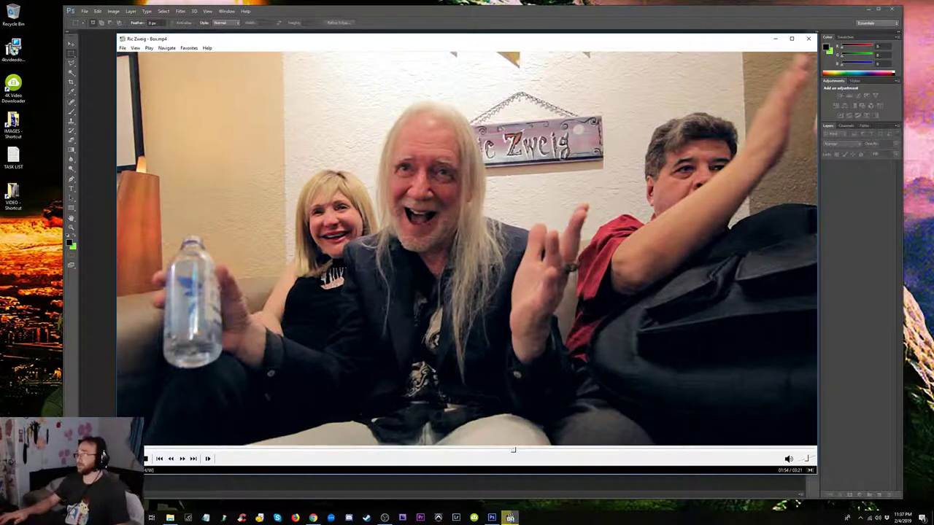
- Screenshot the frame both windowed and fullscreen, then return to windowed mode
{"action": "key", "text": "Print"}
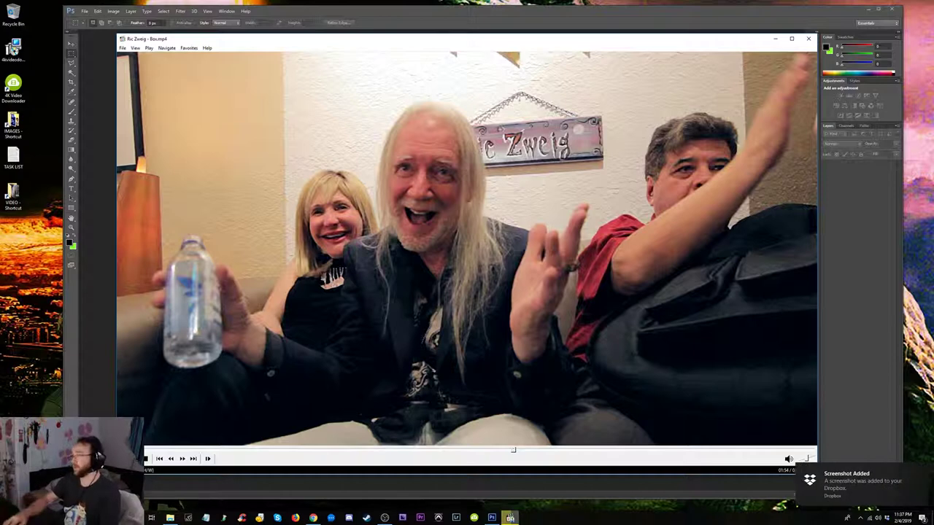
{"action": "key", "text": "alt+Return"}
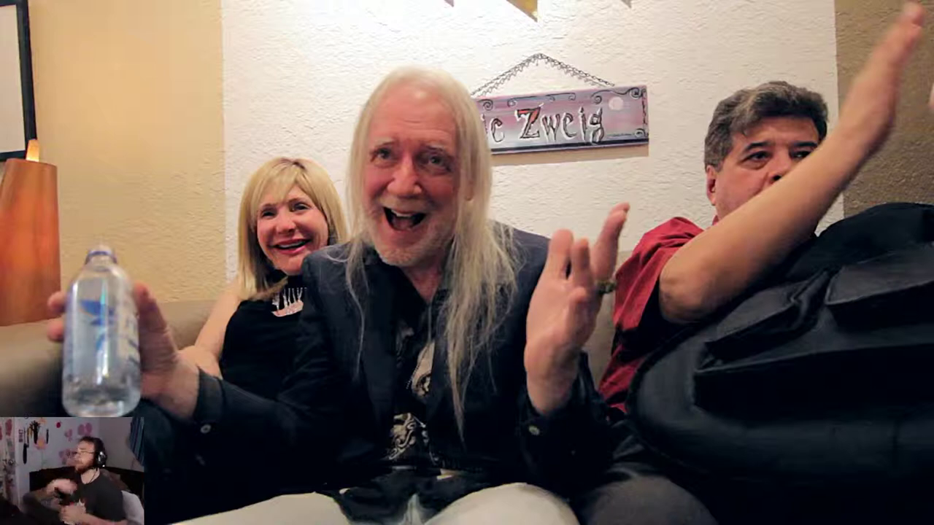
{"action": "key", "text": "Print"}
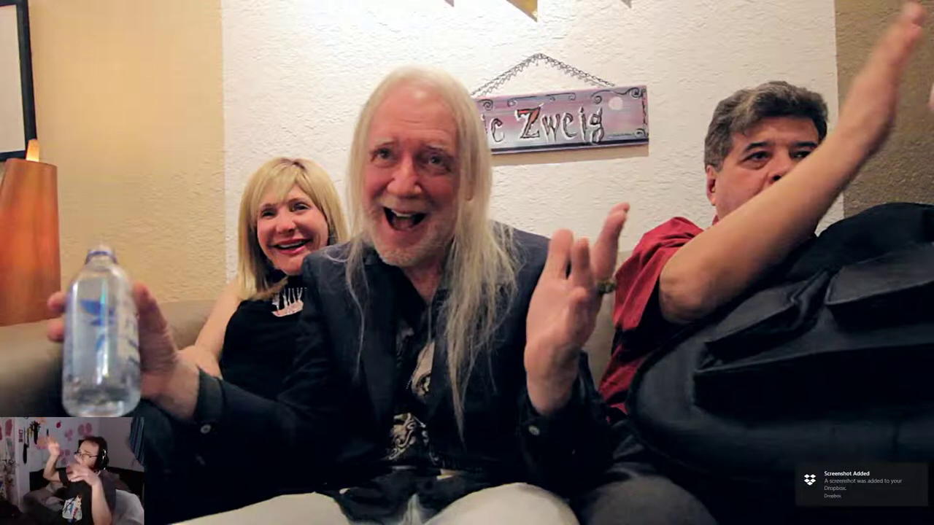
{"action": "key", "text": "Escape"}
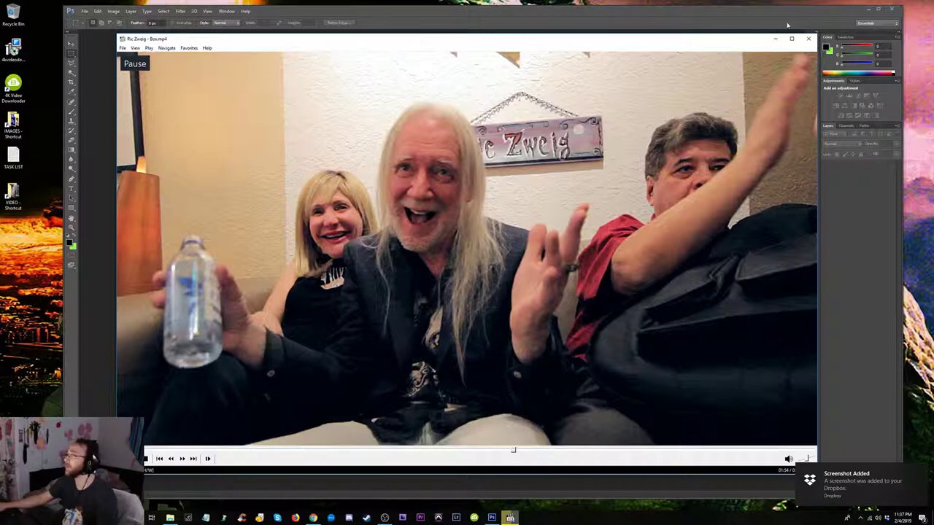
- Close the player and open the Dropbox Screenshots folder
{"action": "left_click", "coordinate": [808, 38]}
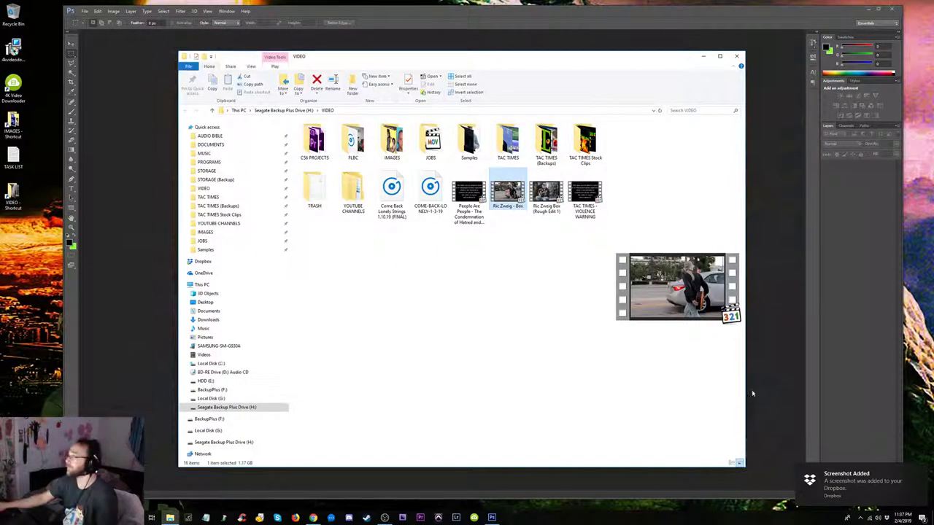
{"action": "left_click", "coordinate": [869, 513]}
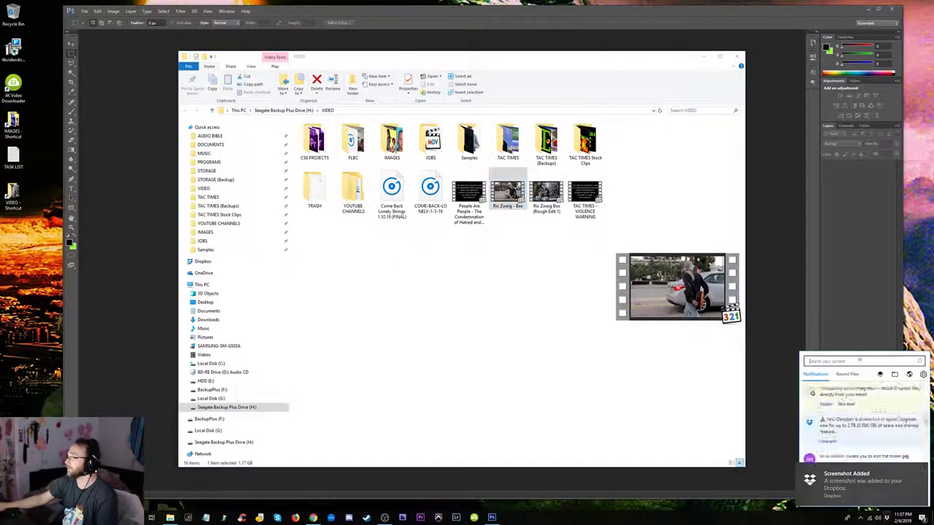
{"action": "left_click", "coordinate": [896, 374]}
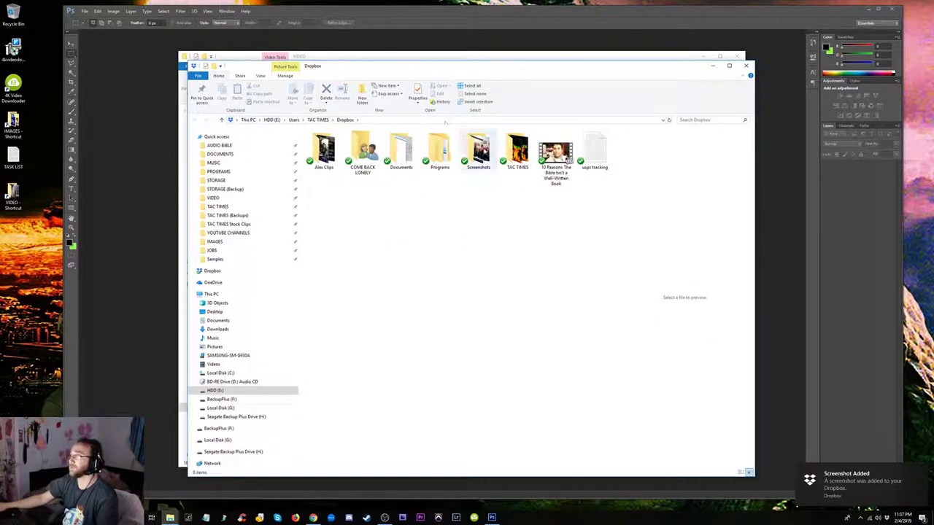
{"action": "double_click", "coordinate": [481, 151]}
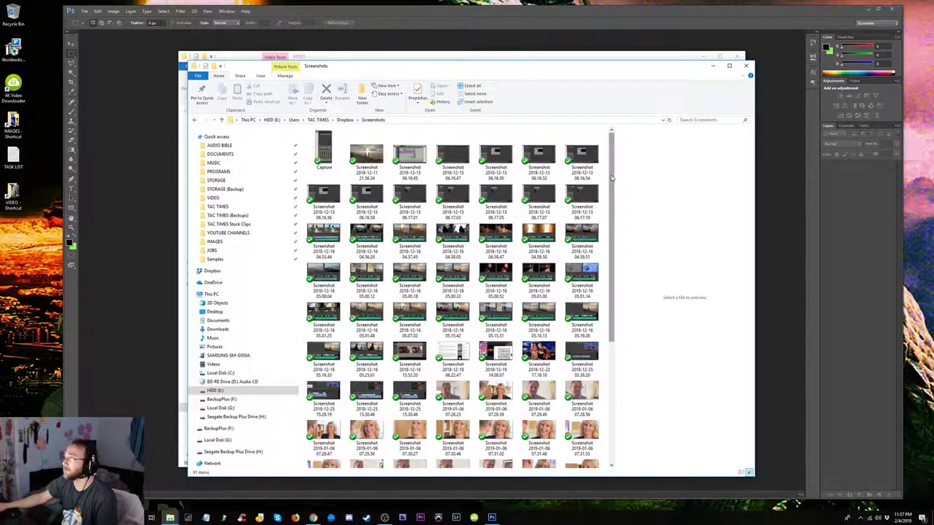
- Open Screenshot 2019-02-04 23.35.13.png in Photos
{"action": "left_click_drag", "start_coordinate": [614, 183], "coordinate": [615, 307]}
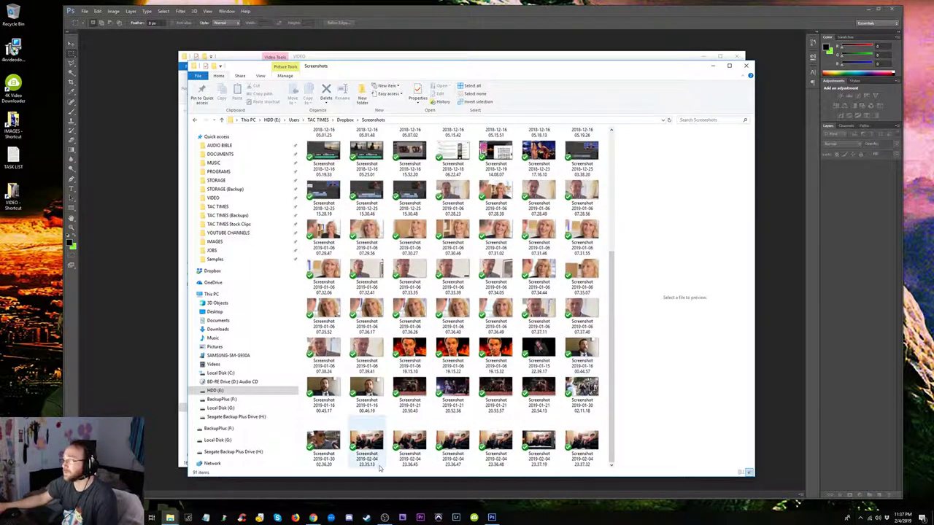
{"action": "left_click", "coordinate": [367, 442]}
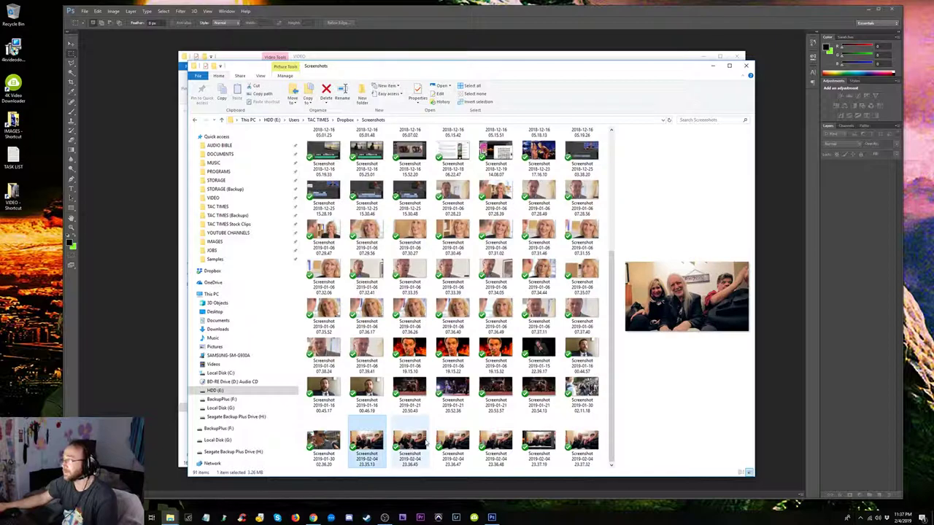
{"action": "right_click", "coordinate": [365, 440]}
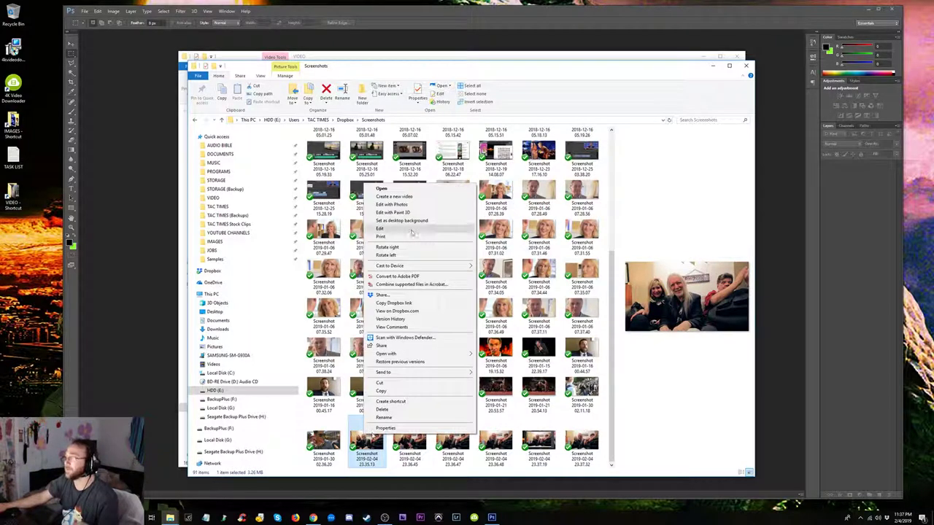
{"action": "left_click", "coordinate": [400, 190]}
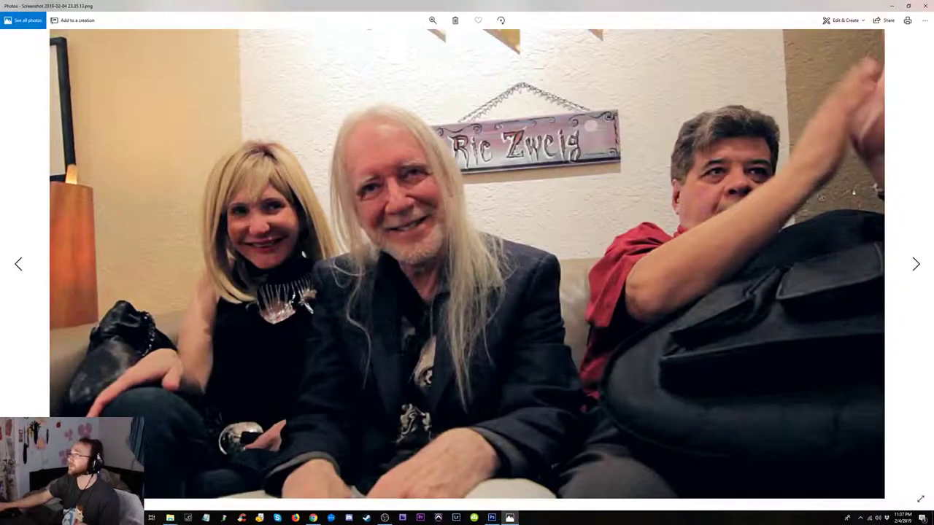
- Page through the newer couch screenshots up to 23.37.32, then close Windows Photos
{"action": "left_click", "coordinate": [917, 228]}
{"action": "left_click", "coordinate": [916, 228]}
{"action": "left_click", "coordinate": [916, 228]}
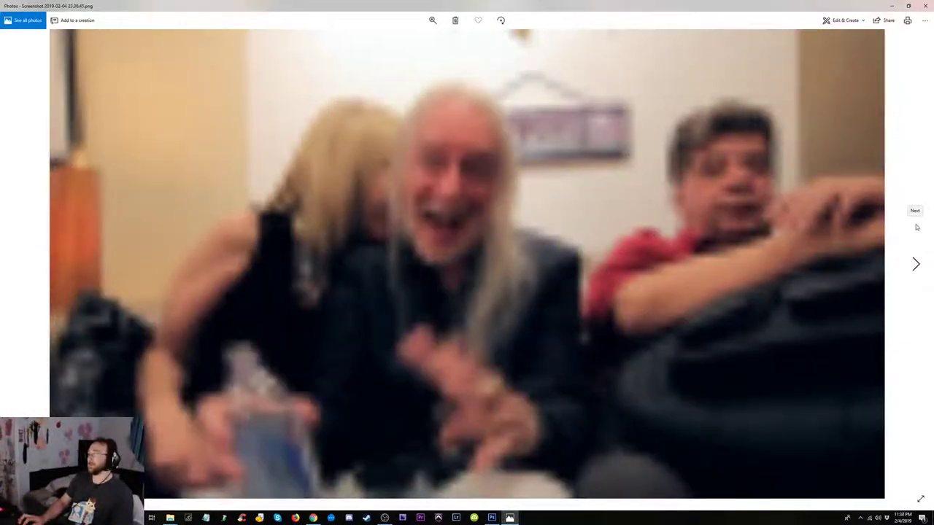
{"action": "left_click", "coordinate": [917, 228]}
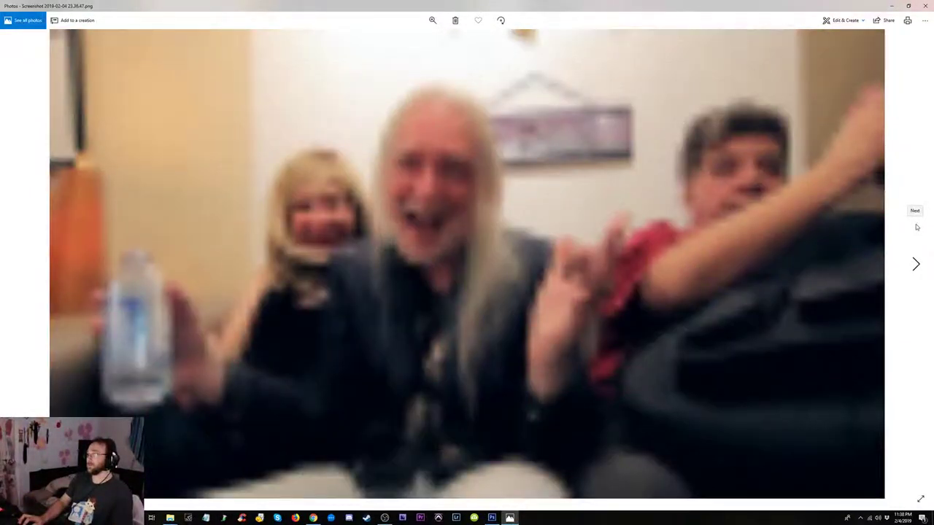
{"action": "left_click", "coordinate": [916, 227]}
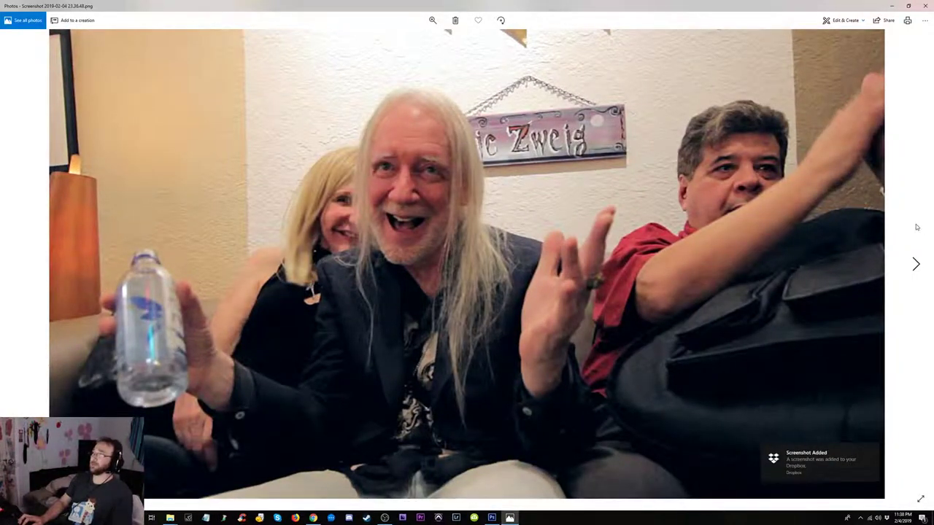
{"action": "left_click", "coordinate": [916, 228]}
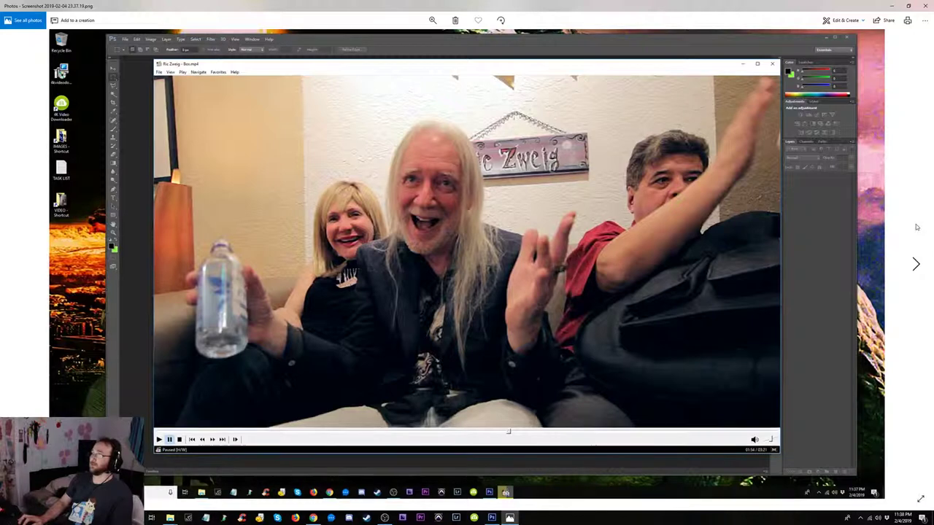
{"action": "left_click", "coordinate": [916, 228]}
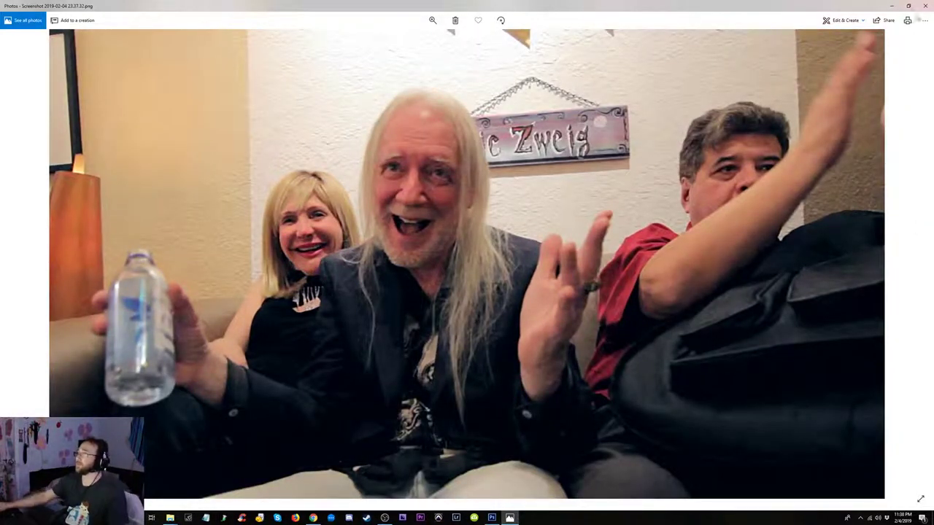
{"action": "left_click", "coordinate": [926, 6]}
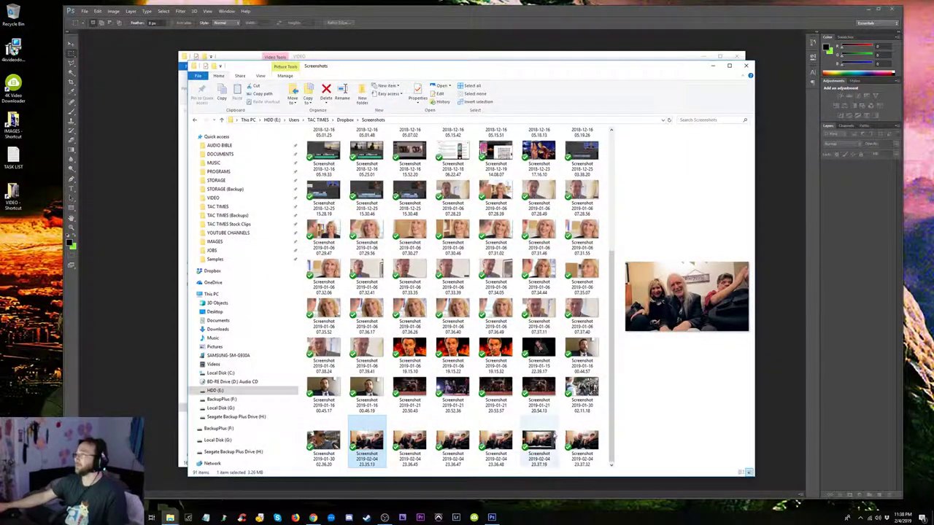
- Drag Screenshot 2019-02-04 23.37.32.png into Photoshop as a new document, then close the Screenshots folder
{"action": "left_click", "coordinate": [582, 442]}
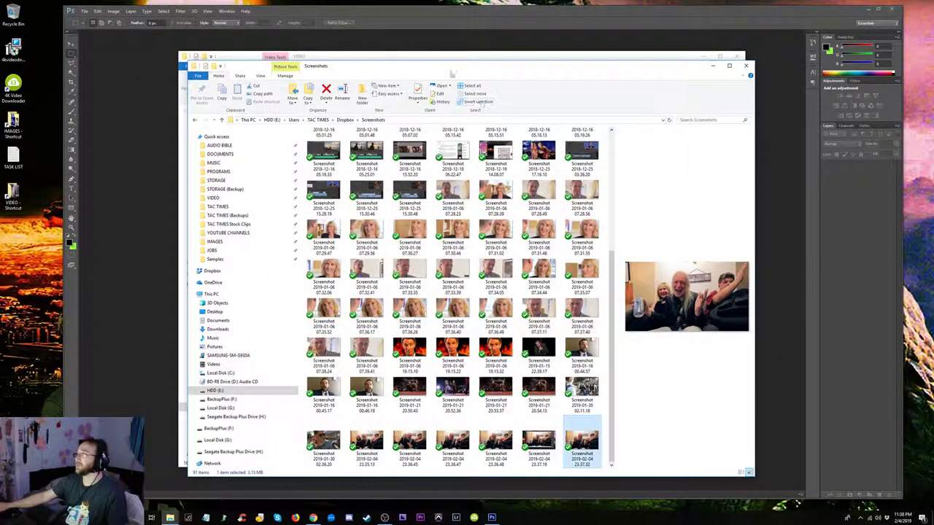
{"action": "left_click_drag", "start_coordinate": [441, 73], "coordinate": [697, 89]}
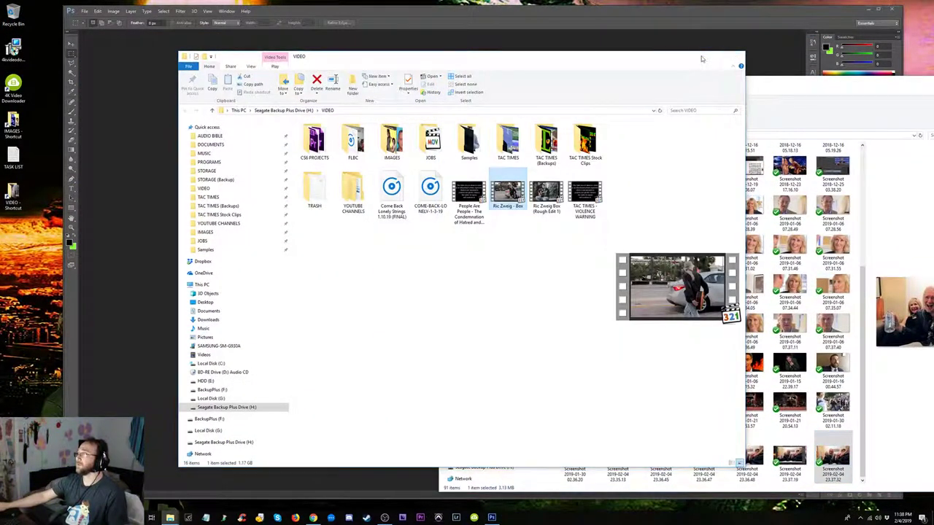
{"action": "left_click", "coordinate": [703, 56]}
{"action": "left_click_drag", "start_coordinate": [832, 456], "coordinate": [416, 248]}
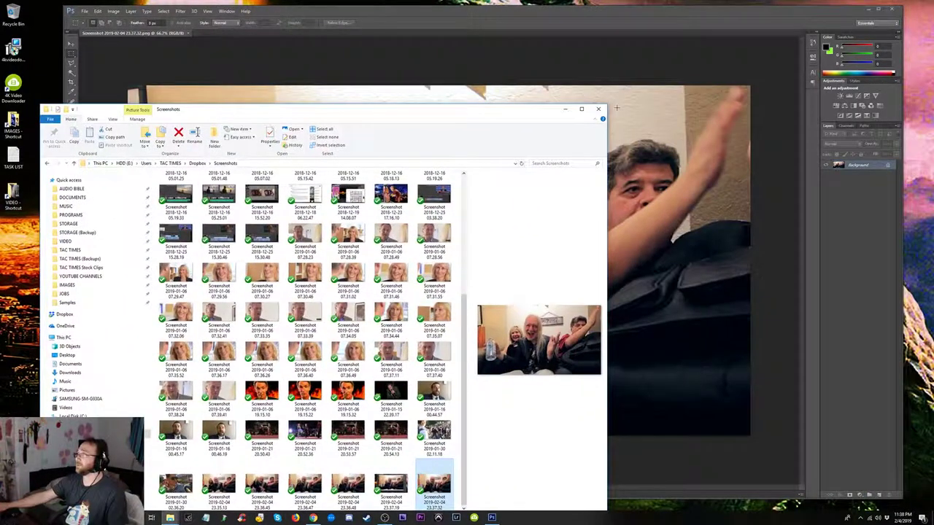
{"action": "left_click", "coordinate": [598, 108]}
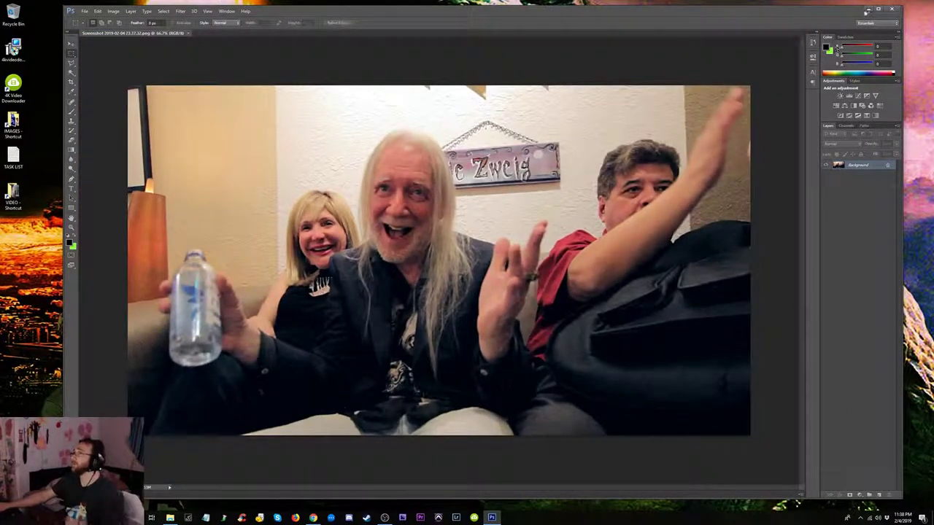
- Maximize Photoshop, duplicate the photo onto Layer 1 and begin enlarging it beyond 130%
{"action": "left_click", "coordinate": [878, 9]}
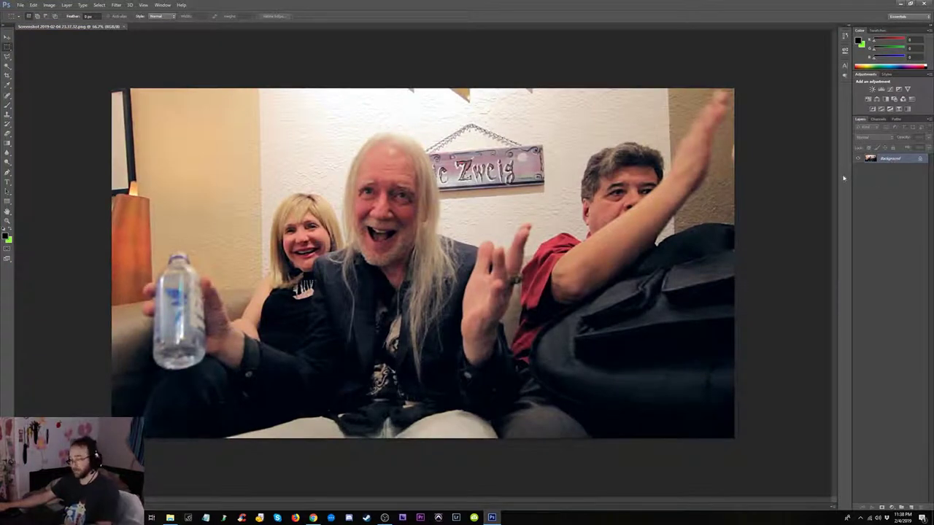
{"action": "key", "text": "ctrl+j"}
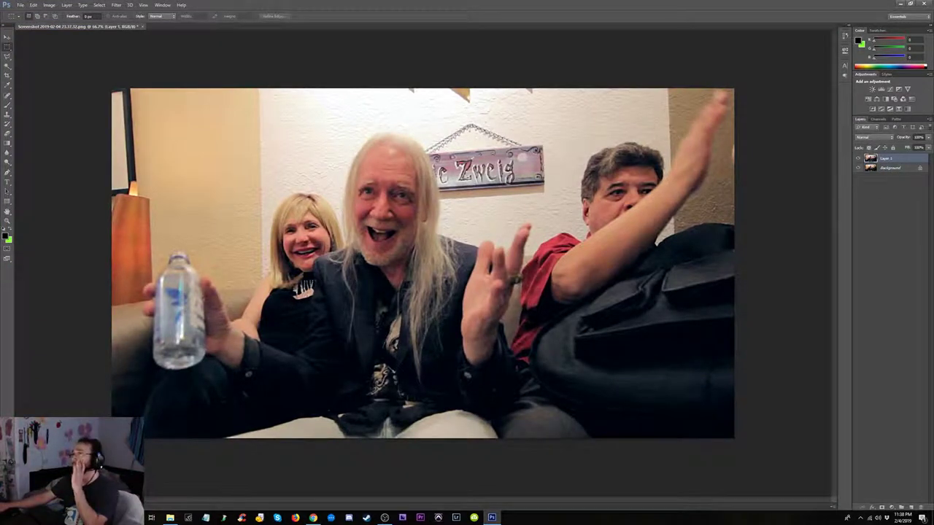
{"action": "key", "text": "ctrl+t"}
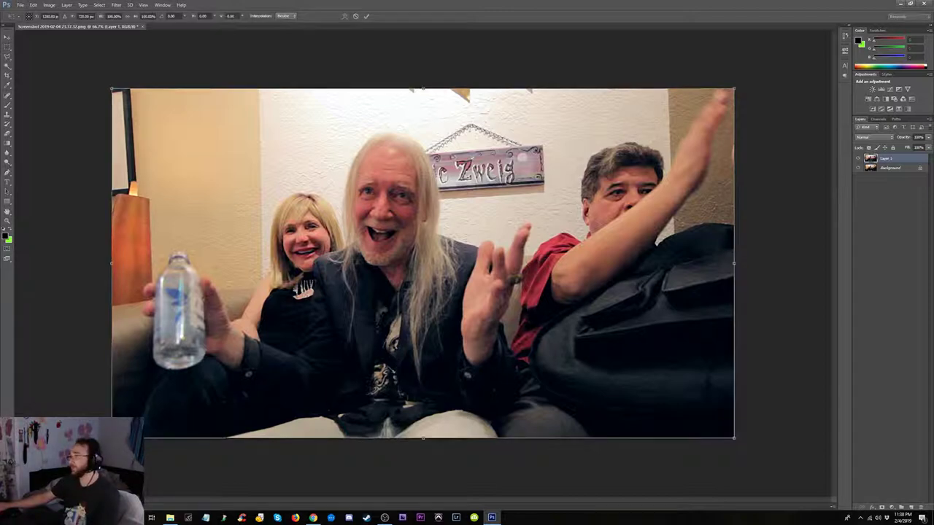
{"action": "left_click_drag", "start_coordinate": [733, 438], "coordinate": [832, 511]}
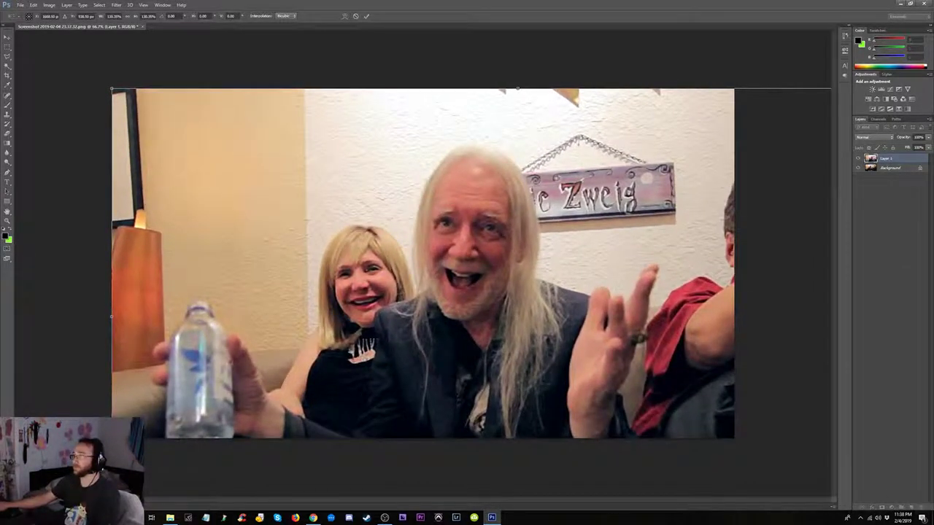
{"action": "key", "text": "ctrl+minus"}
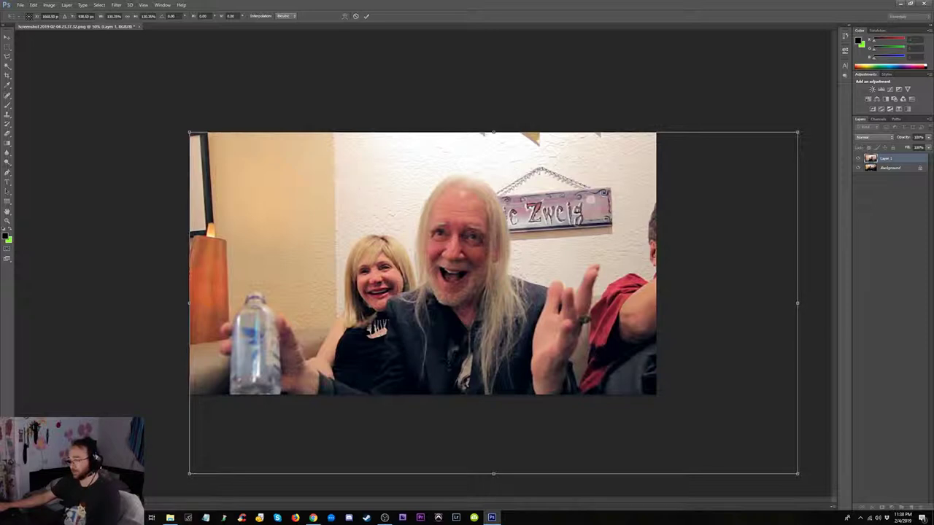
{"action": "left_click_drag", "start_coordinate": [189, 133], "coordinate": [80, 71]}
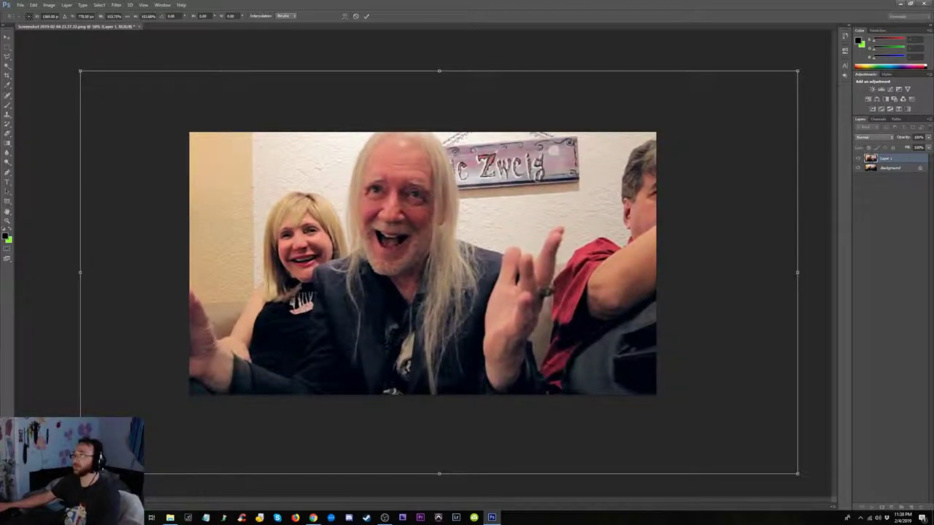
{"action": "left_click_drag", "start_coordinate": [797, 474], "coordinate": [921, 522]}
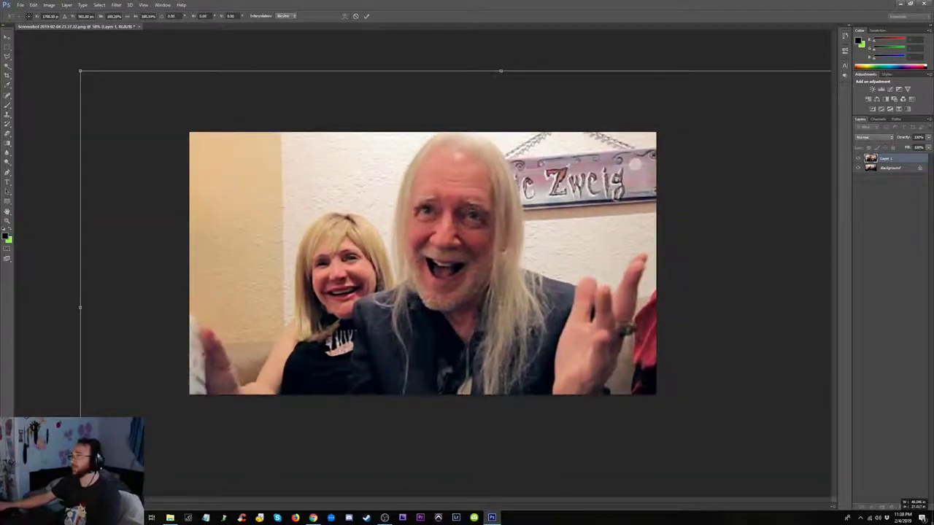
- Stretch, reposition and rotate Layer 1 about 1° so the couch shot fills the canvas
{"action": "key", "text": "ctrl+minus"}
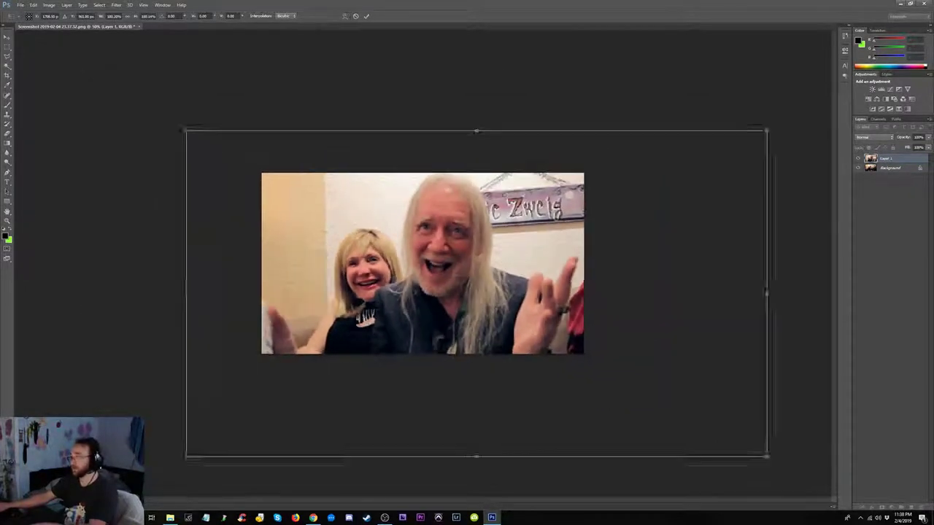
{"action": "key", "text": "ctrl+minus"}
{"action": "left_click_drag", "start_coordinate": [253, 403], "coordinate": [235, 413]}
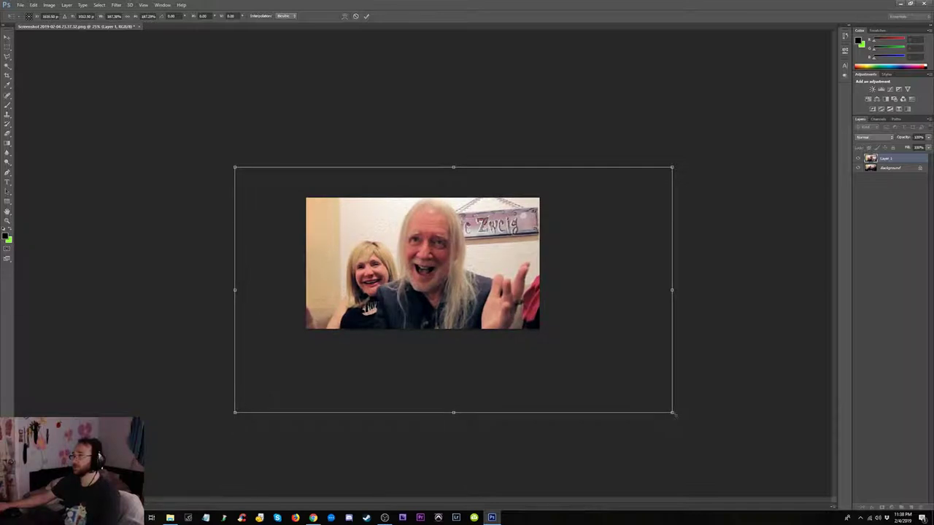
{"action": "left_click_drag", "start_coordinate": [673, 414], "coordinate": [685, 420]}
{"action": "left_click_drag", "start_coordinate": [612, 337], "coordinate": [599, 341]}
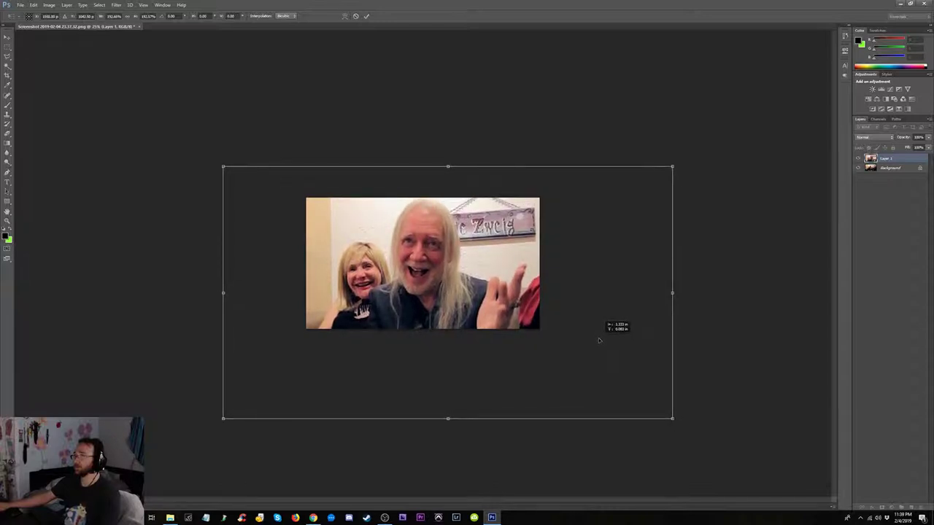
{"action": "left_click_drag", "start_coordinate": [598, 341], "coordinate": [609, 341]}
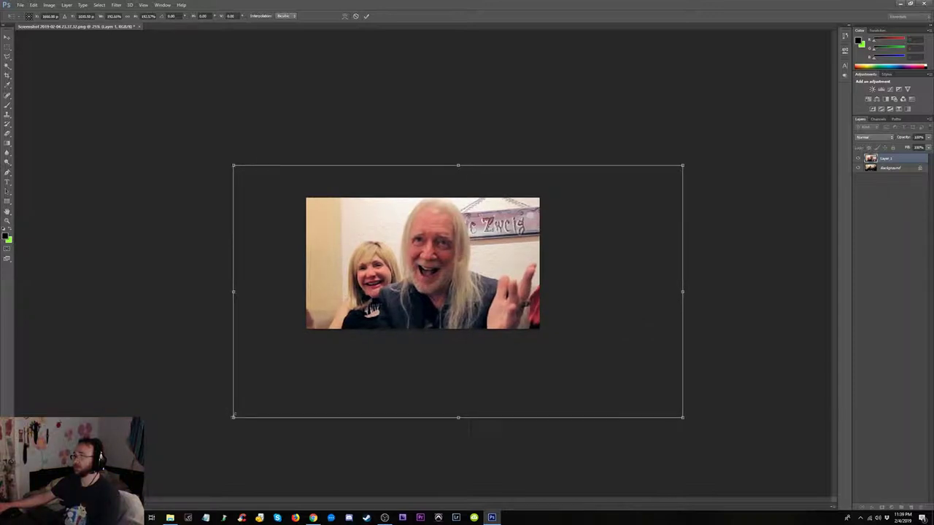
{"action": "mouse_move", "coordinate": [234, 417]}
{"action": "left_mouse_down"}
{"action": "mouse_move", "coordinate": [306, 377]}
{"action": "mouse_move", "coordinate": [228, 420]}
{"action": "mouse_move", "coordinate": [219, 411]}
{"action": "mouse_move", "coordinate": [192, 437]}
{"action": "mouse_move", "coordinate": [184, 429]}
{"action": "left_mouse_up"}
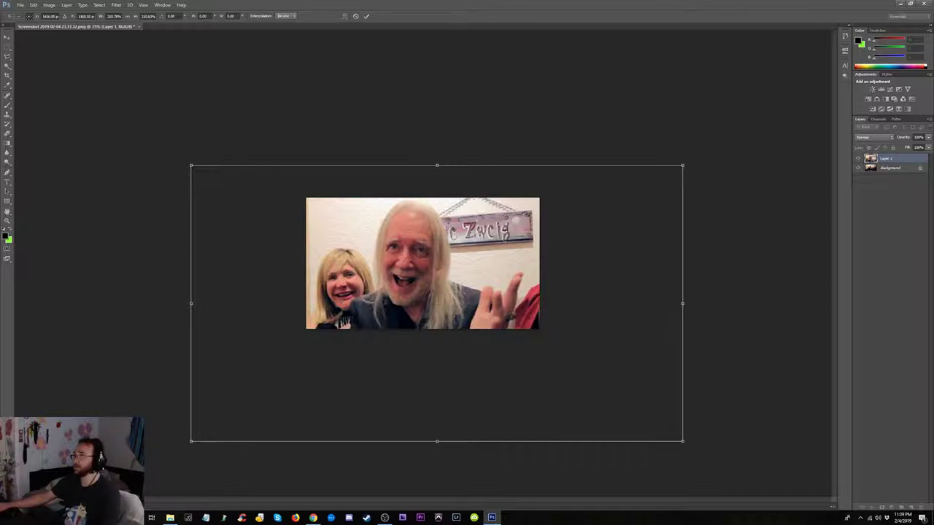
{"action": "left_click_drag", "start_coordinate": [699, 300], "coordinate": [693, 305]}
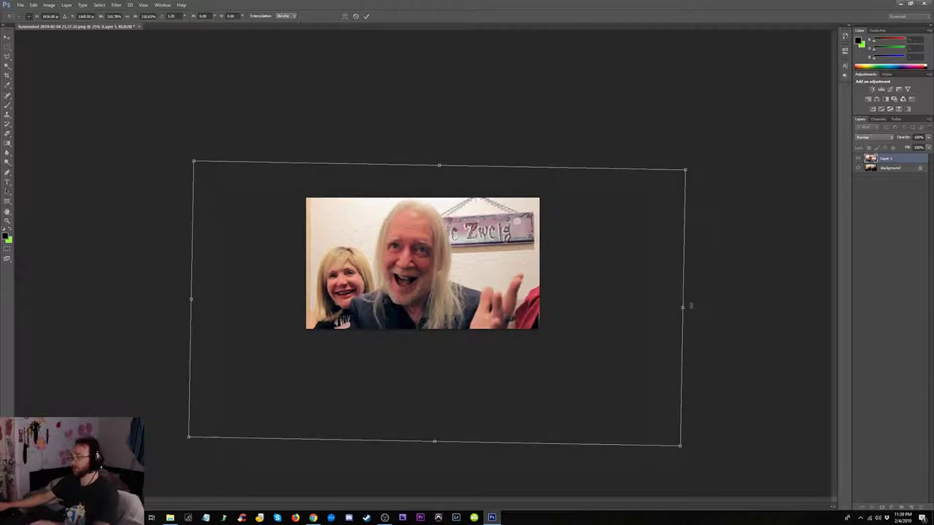
{"action": "key", "text": "Escape"}
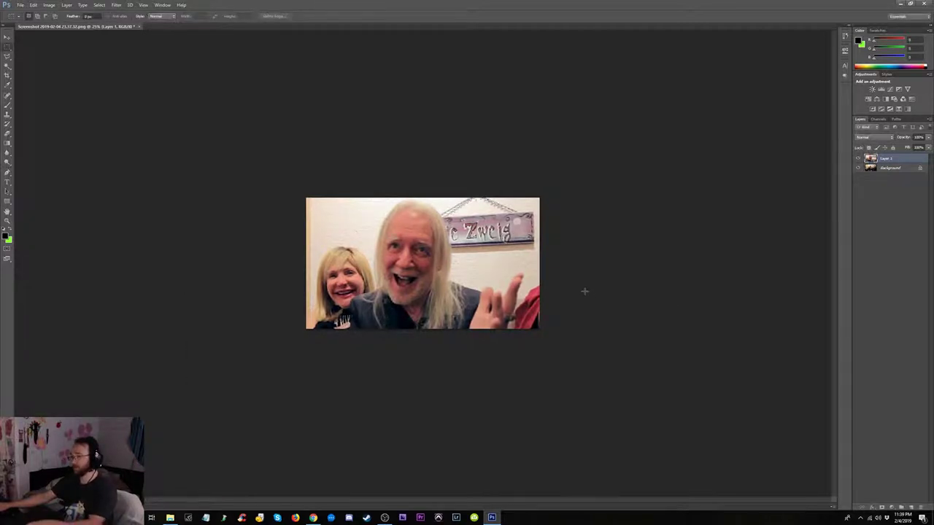
- At 66.7% zoom, lasso the photo's right edge beside the raised hand and red shirt
{"action": "key", "text": "ctrl+plus"}
{"action": "key", "text": "ctrl+plus"}
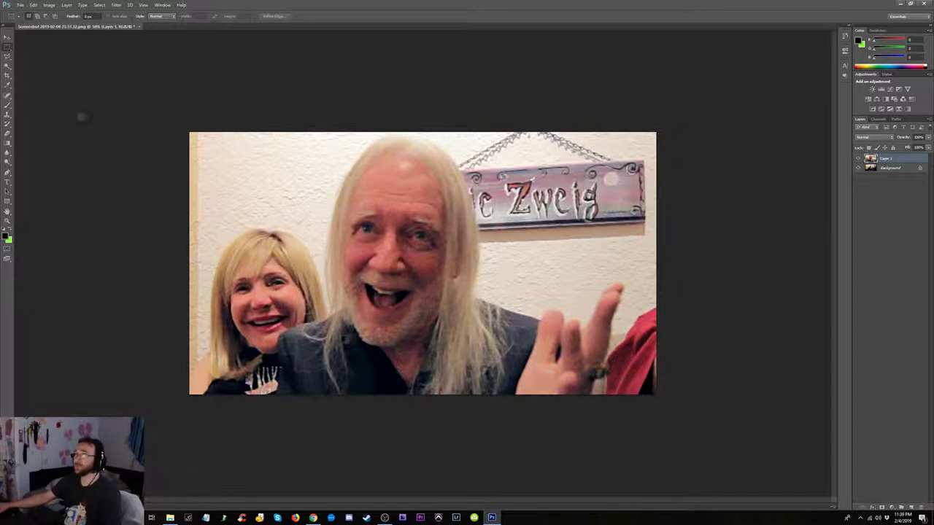
{"action": "left_click", "coordinate": [8, 92]}
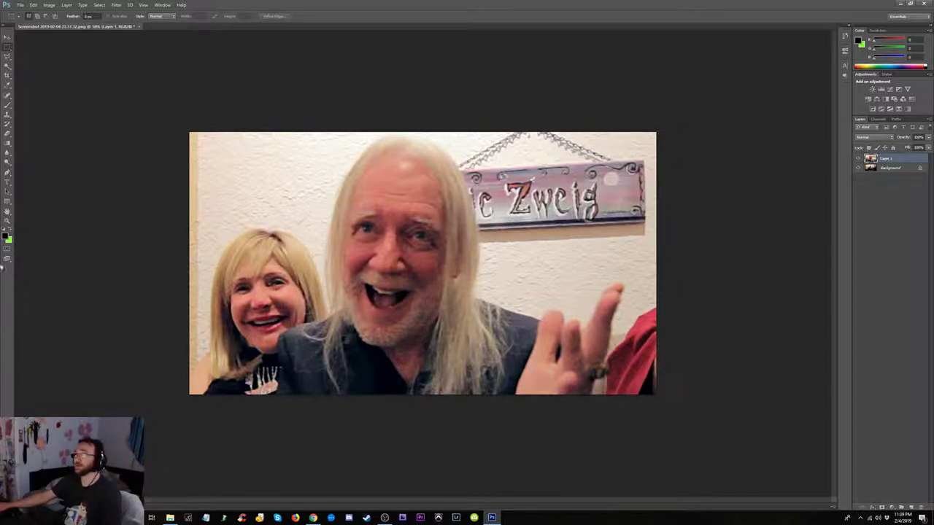
{"action": "left_click", "coordinate": [7, 56]}
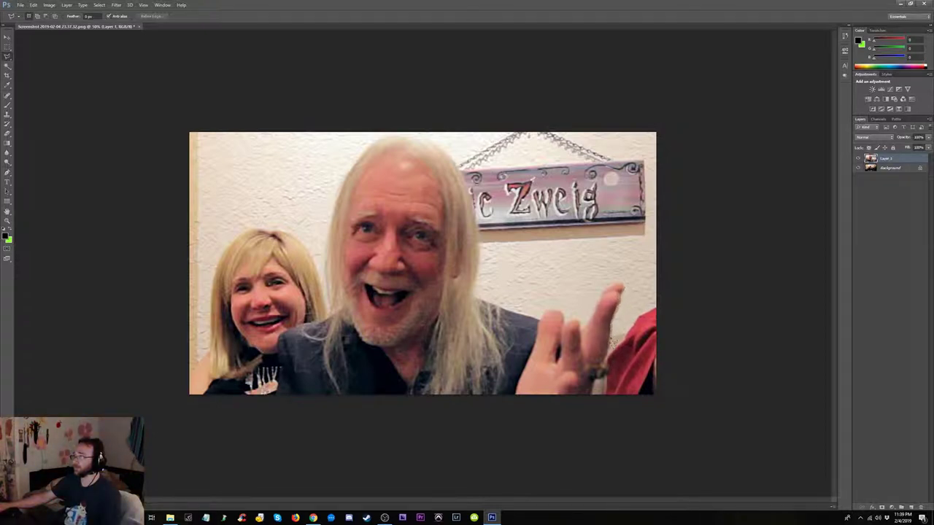
{"action": "key", "text": "ctrl+plus"}
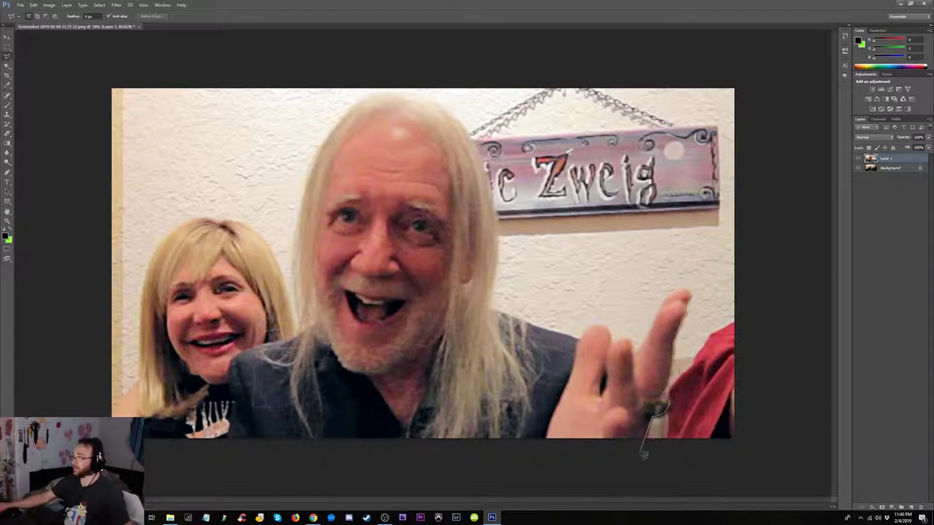
{"action": "mouse_move", "coordinate": [647, 461]}
{"action": "left_mouse_down"}
{"action": "mouse_move", "coordinate": [791, 244]}
{"action": "mouse_move", "coordinate": [749, 216]}
{"action": "mouse_move", "coordinate": [721, 236]}
{"action": "mouse_move", "coordinate": [677, 239]}
{"action": "mouse_move", "coordinate": [667, 266]}
{"action": "left_mouse_up"}
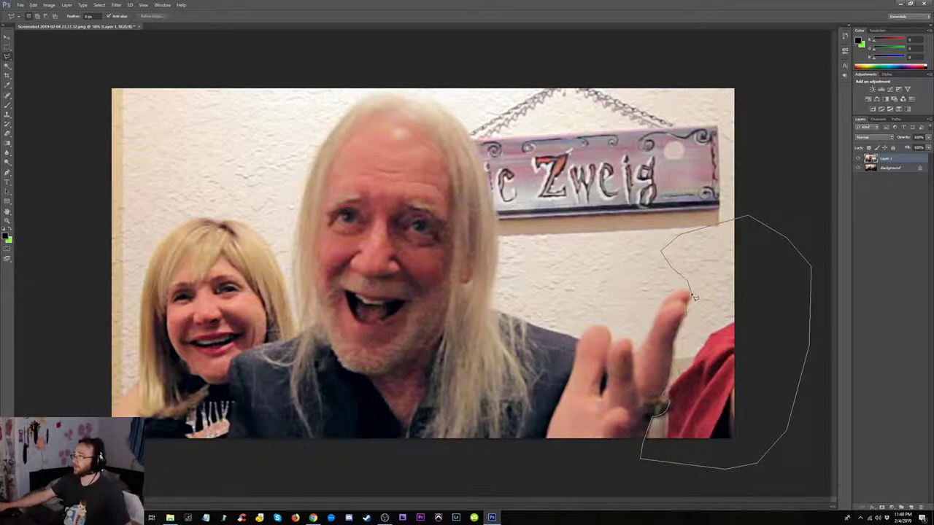
{"action": "left_click_drag", "start_coordinate": [694, 298], "coordinate": [695, 299]}
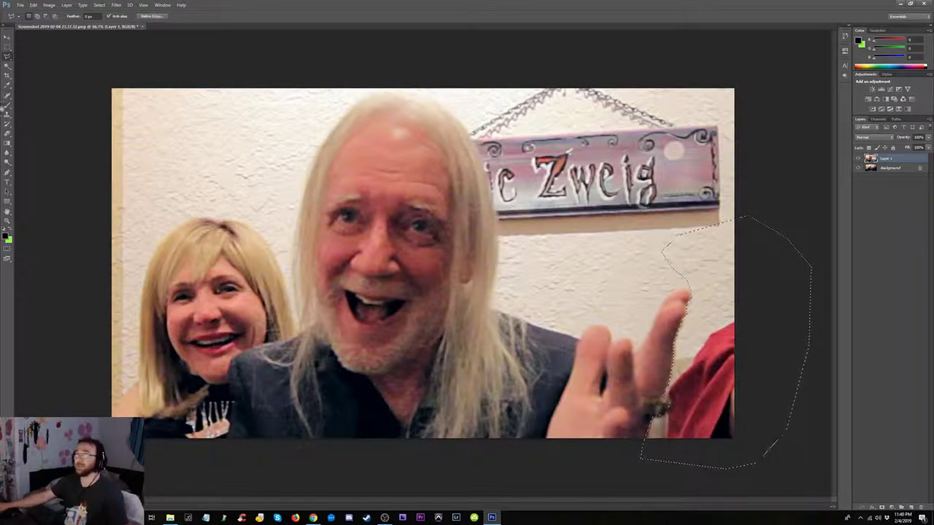
- Set up the Clone Stamp tool and its brush size for covering the red shirt
{"action": "left_click", "coordinate": [7, 114]}
{"action": "left_click", "coordinate": [7, 106]}
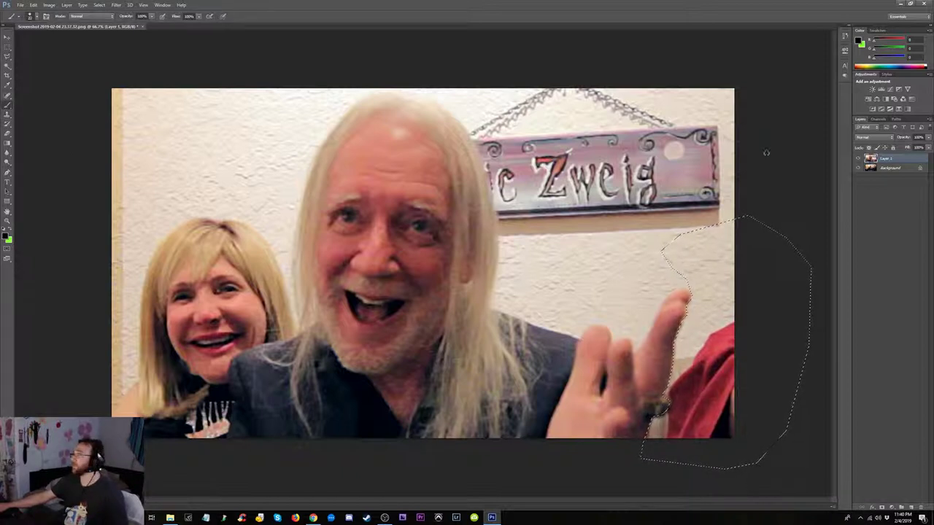
{"action": "left_click", "coordinate": [709, 307], "text": "alt"}
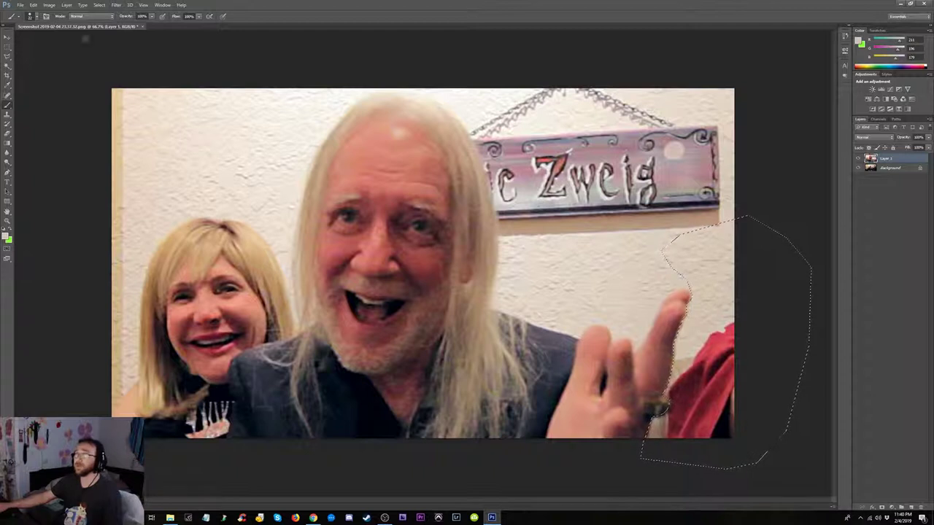
{"action": "left_click", "coordinate": [35, 16]}
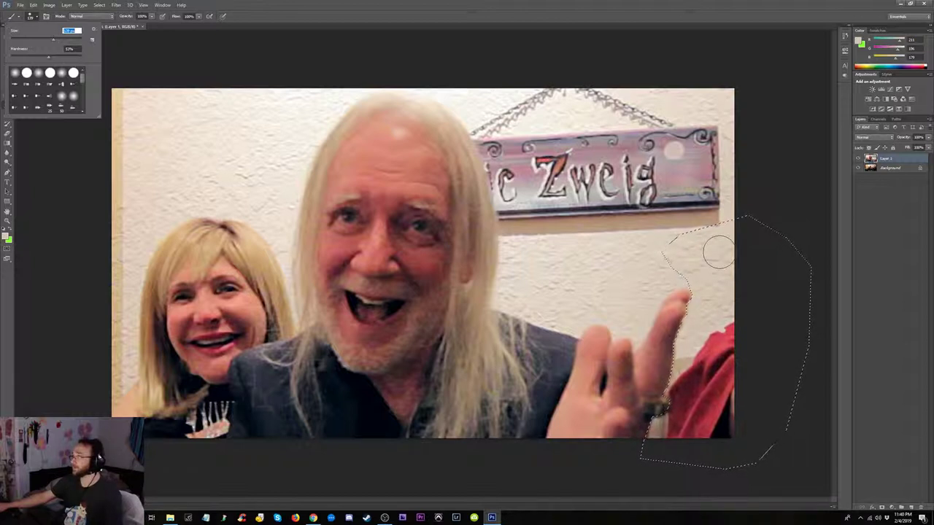
{"action": "key", "text": "Return"}
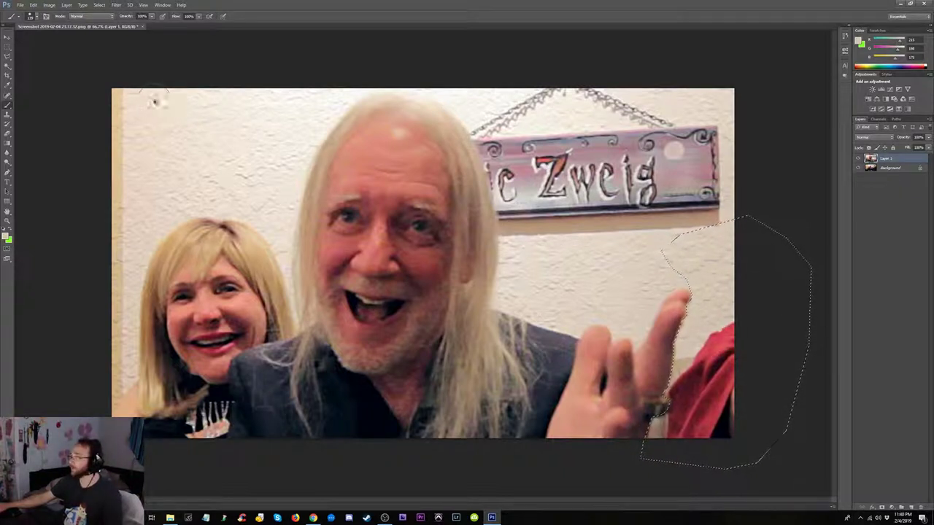
{"action": "key", "text": "alt+z"}
{"action": "key", "text": "alt+z"}
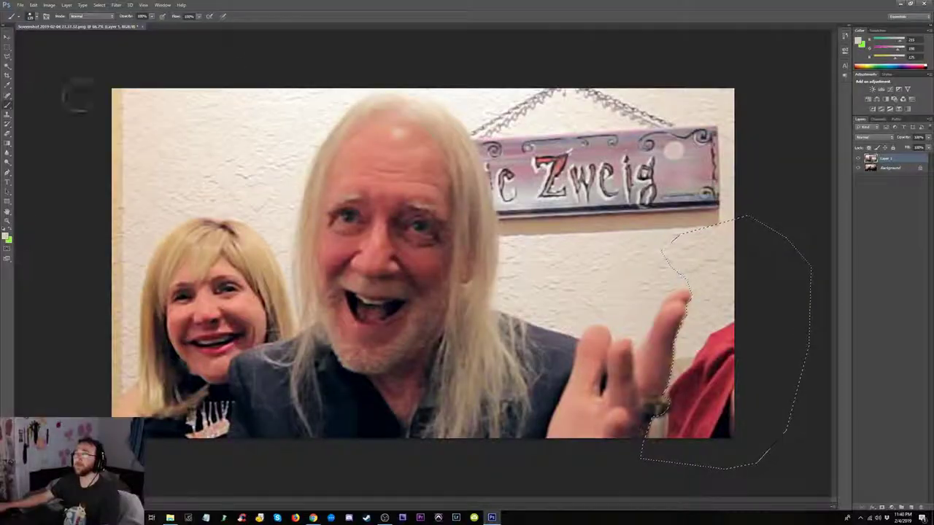
{"action": "key", "text": "s"}
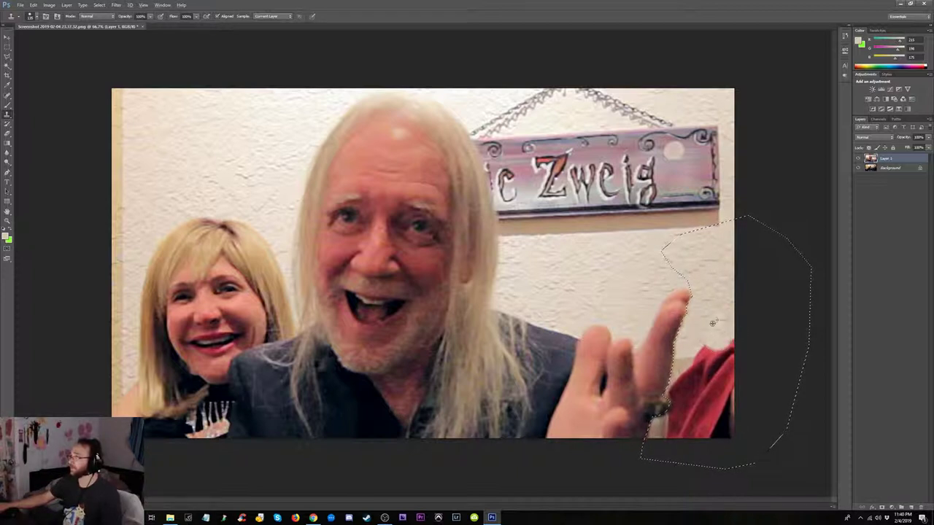
- Clone wall texture over the red shirt at the right edge, then remove the selection
{"action": "left_click", "coordinate": [725, 305], "text": "alt"}
{"action": "left_click_drag", "start_coordinate": [713, 358], "coordinate": [698, 346]}
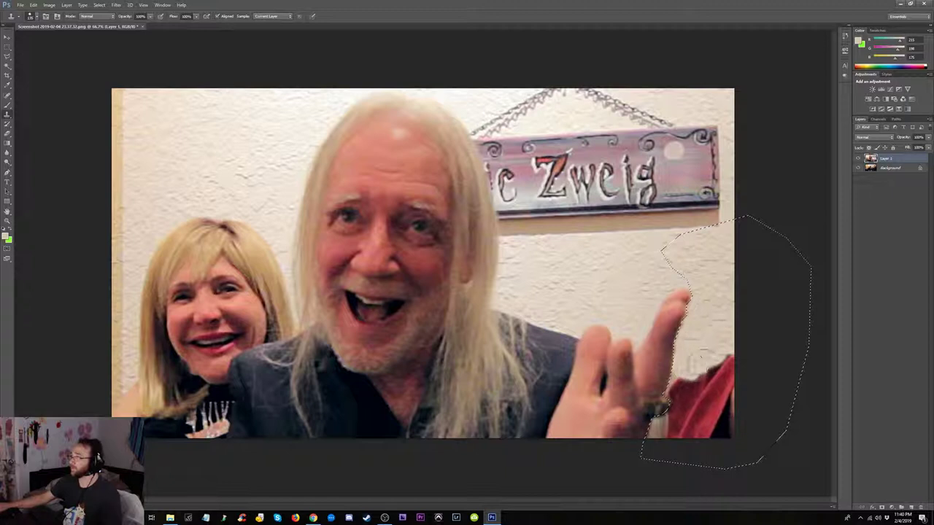
{"action": "left_click", "coordinate": [714, 270], "text": "alt"}
{"action": "mouse_move", "coordinate": [723, 343]}
{"action": "left_mouse_down"}
{"action": "mouse_move", "coordinate": [688, 398]}
{"action": "mouse_move", "coordinate": [690, 405]}
{"action": "mouse_move", "coordinate": [697, 394]}
{"action": "mouse_move", "coordinate": [692, 420]}
{"action": "mouse_move", "coordinate": [716, 420]}
{"action": "left_mouse_up"}
{"action": "left_click", "coordinate": [698, 392]}
{"action": "mouse_move", "coordinate": [722, 343]}
{"action": "left_mouse_down"}
{"action": "mouse_move", "coordinate": [719, 432]}
{"action": "mouse_move", "coordinate": [691, 392]}
{"action": "mouse_move", "coordinate": [670, 434]}
{"action": "mouse_move", "coordinate": [646, 425]}
{"action": "mouse_move", "coordinate": [665, 441]}
{"action": "left_mouse_up"}
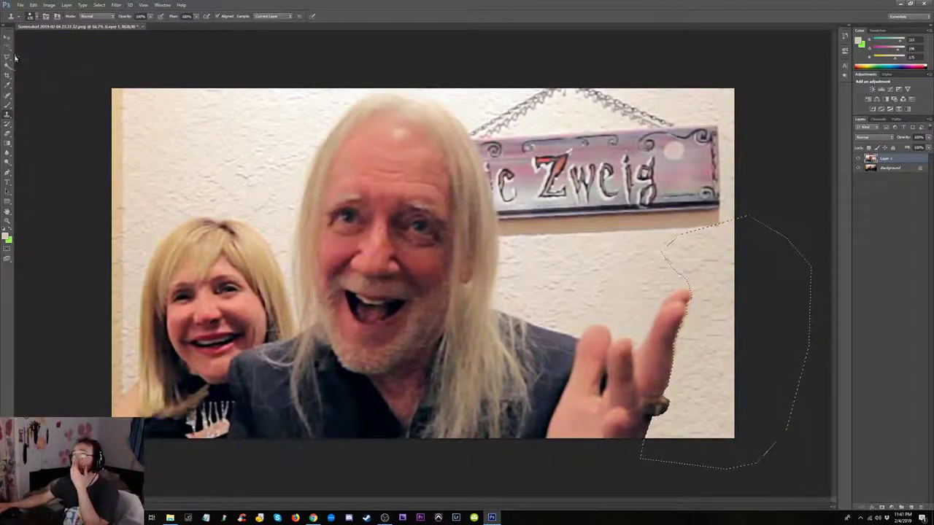
{"action": "left_click", "coordinate": [8, 47]}
{"action": "left_click", "coordinate": [719, 305]}
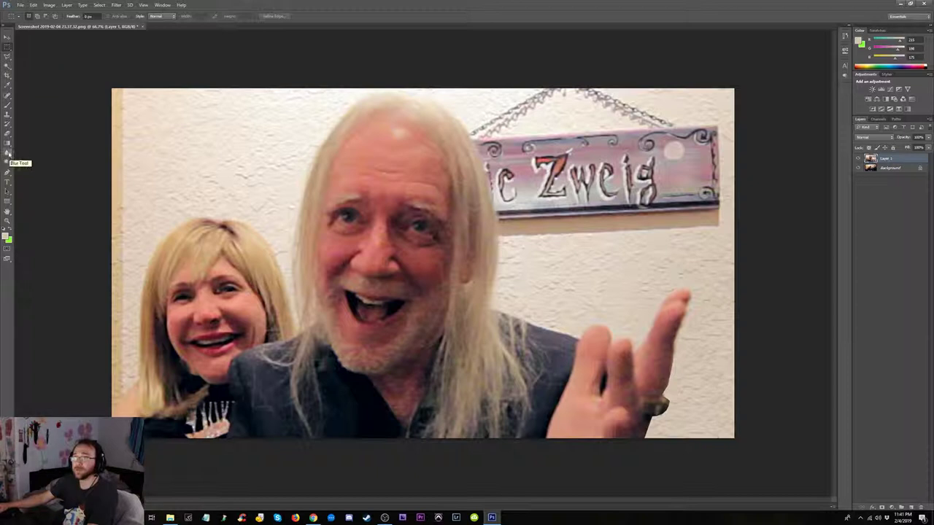
- Select the Sharpen tool at 50% strength, then bring the YouTube Live Dashboard to the front
{"action": "left_click", "coordinate": [7, 162]}
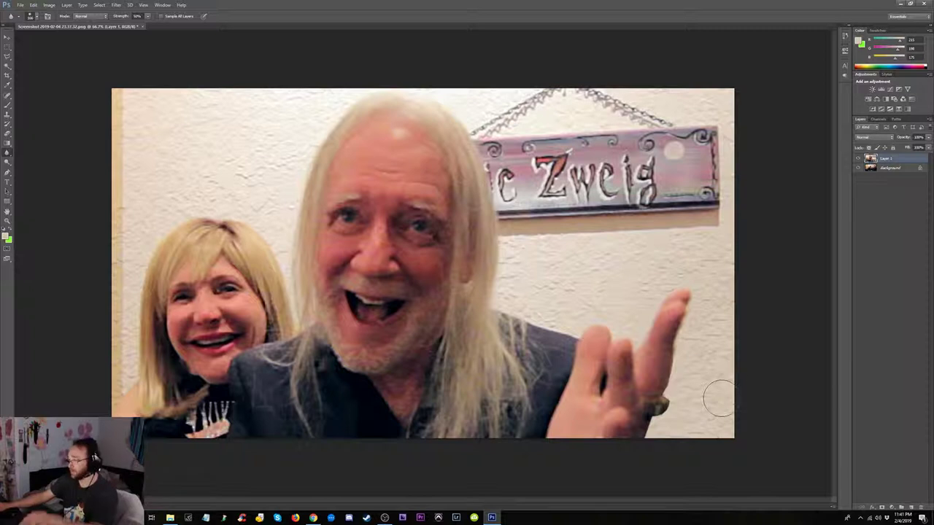
{"action": "key", "text": "ctrl+minus"}
{"action": "key", "text": "ctrl+minus"}
{"action": "key", "text": "ctrl+minus"}
{"action": "key", "text": "ctrl+minus"}
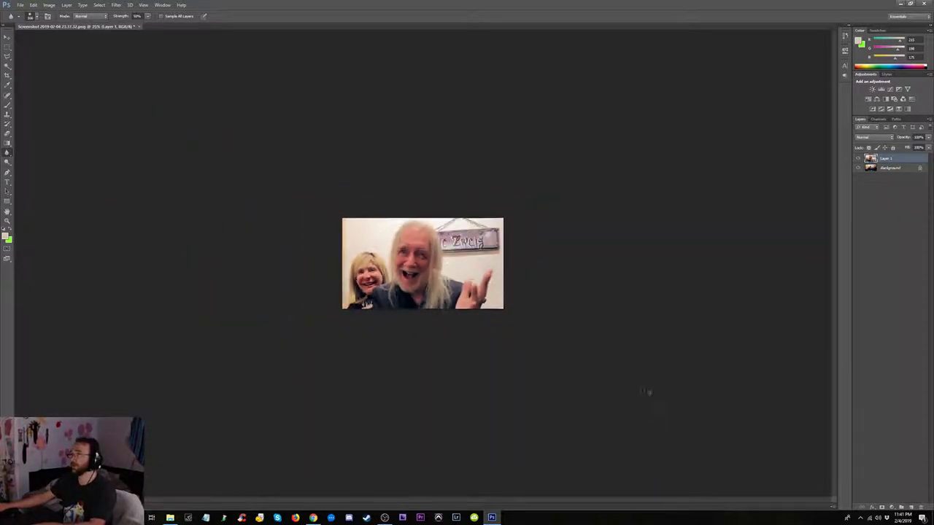
{"action": "key", "text": "ctrl+minus"}
{"action": "key", "text": "ctrl+minus"}
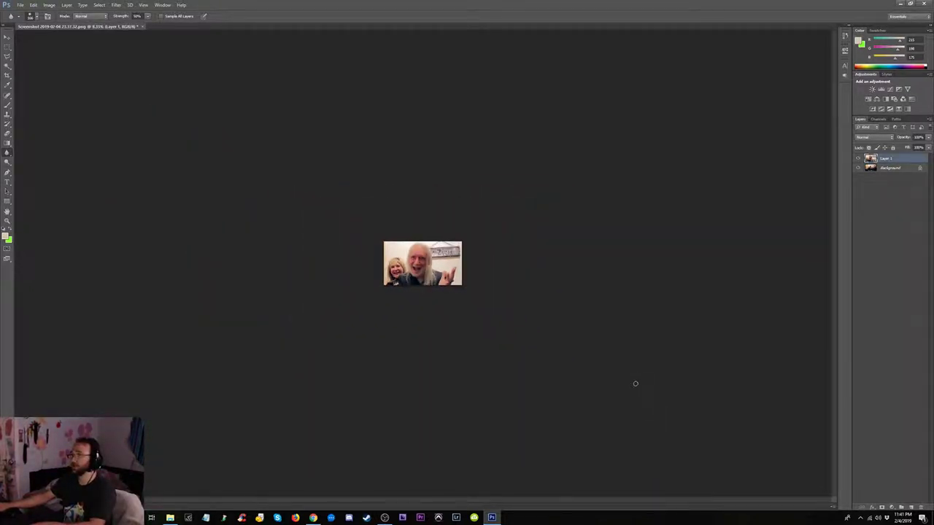
{"action": "key", "text": "ctrl+plus"}
{"action": "key", "text": "ctrl+plus"}
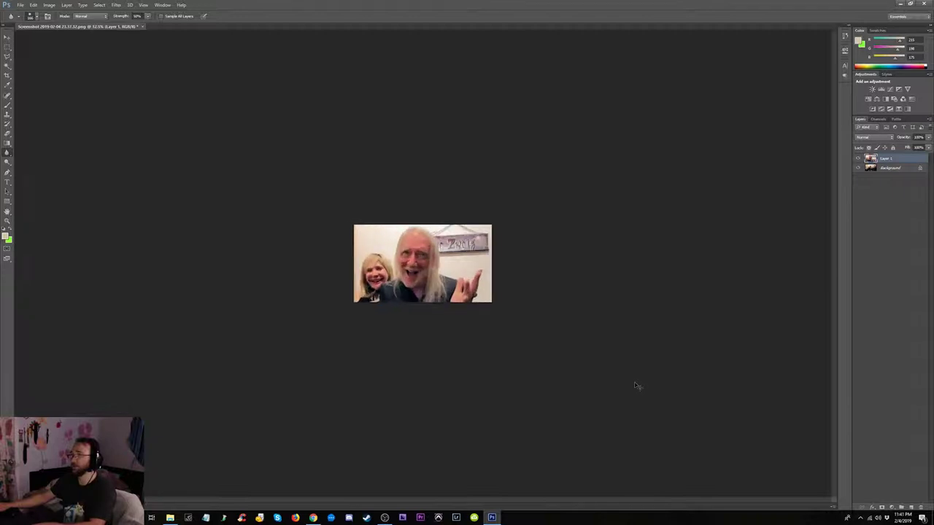
{"action": "key", "text": "ctrl+plus"}
{"action": "key", "text": "ctrl+plus"}
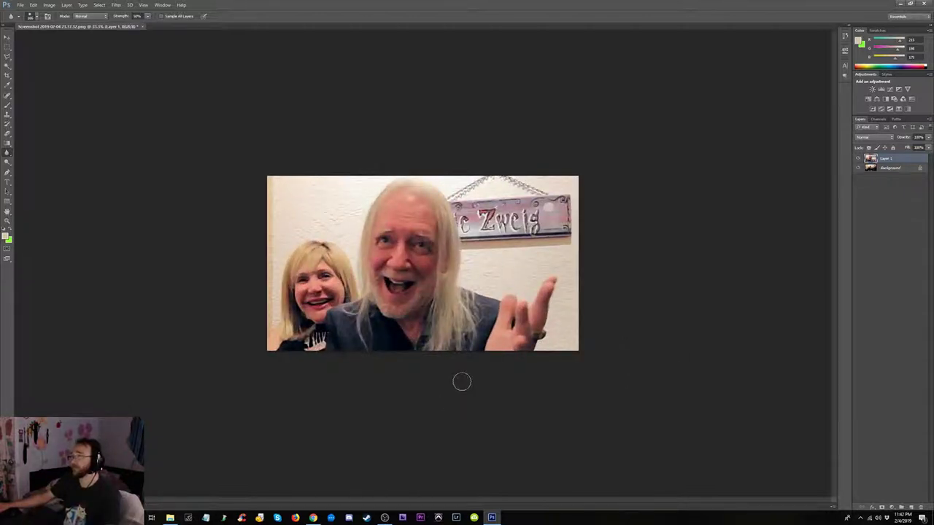
{"action": "left_click", "coordinate": [313, 517]}
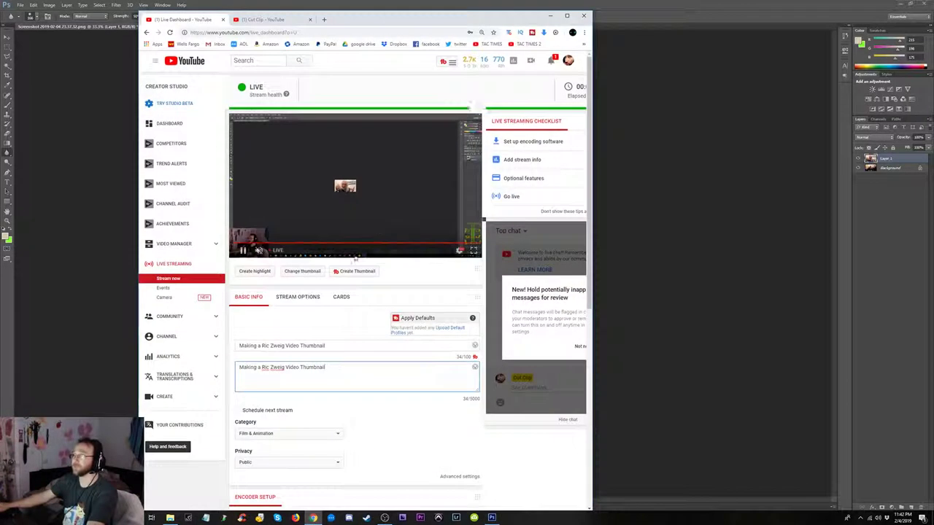
- Search 'florida singers' in a new tab, open their YouTube channel from Videos, then minimize Chrome
{"action": "left_click", "coordinate": [324, 19]}
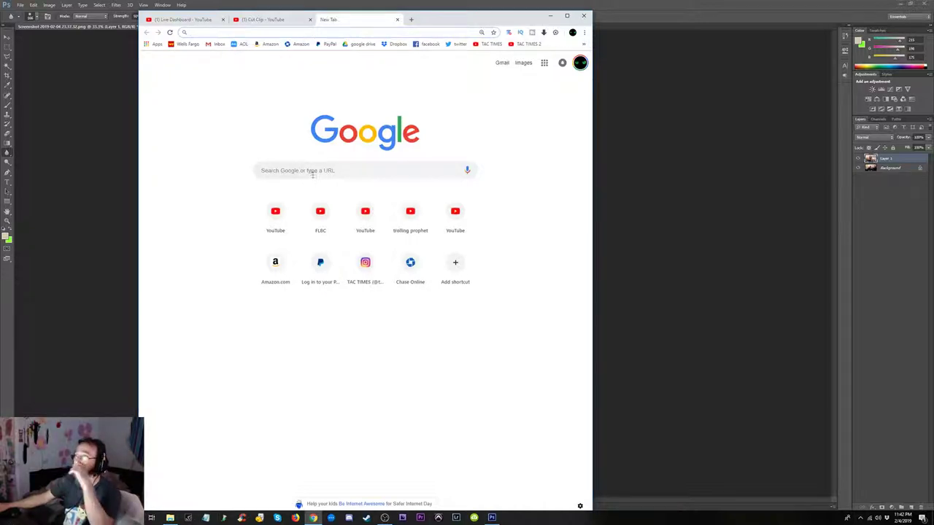
{"action": "left_click", "coordinate": [311, 170]}
{"action": "type", "text": "florida"}
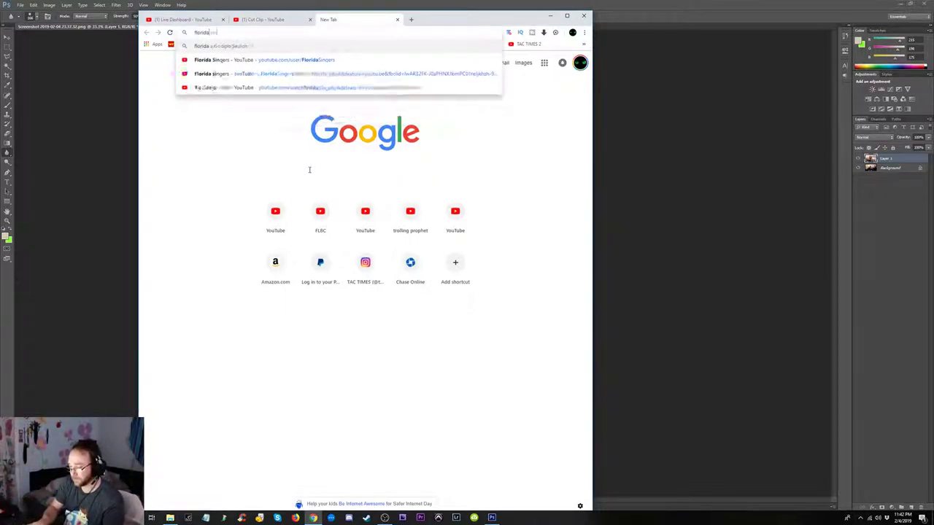
{"action": "type", "text": " singers"}
{"action": "key", "text": "Return"}
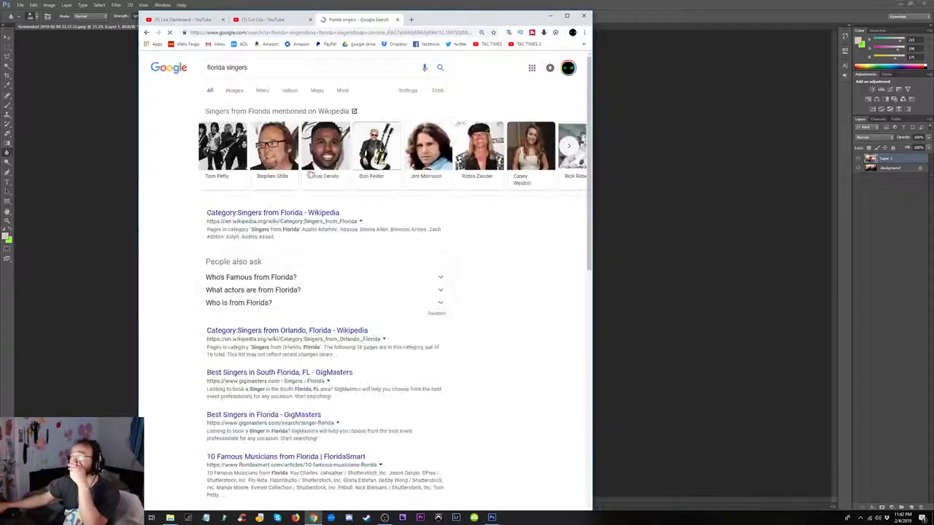
{"action": "left_click", "coordinate": [289, 91]}
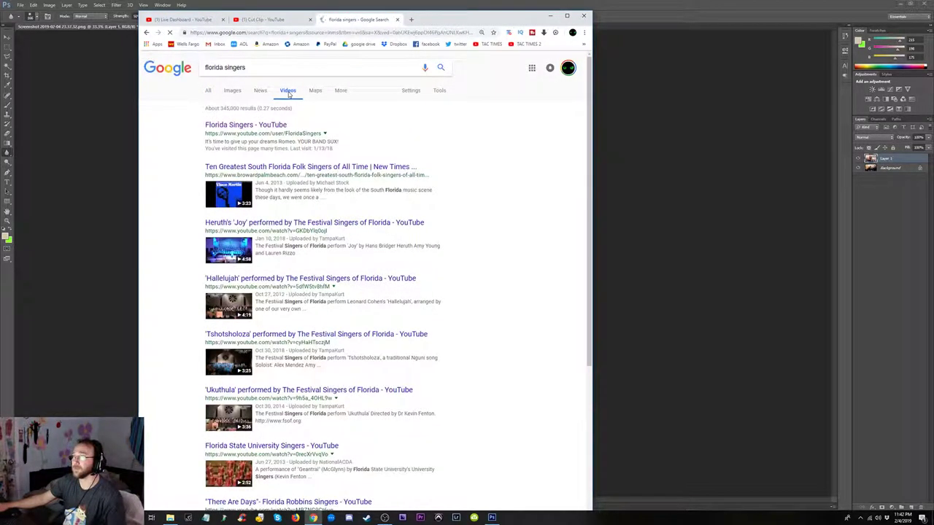
{"action": "left_click", "coordinate": [244, 126]}
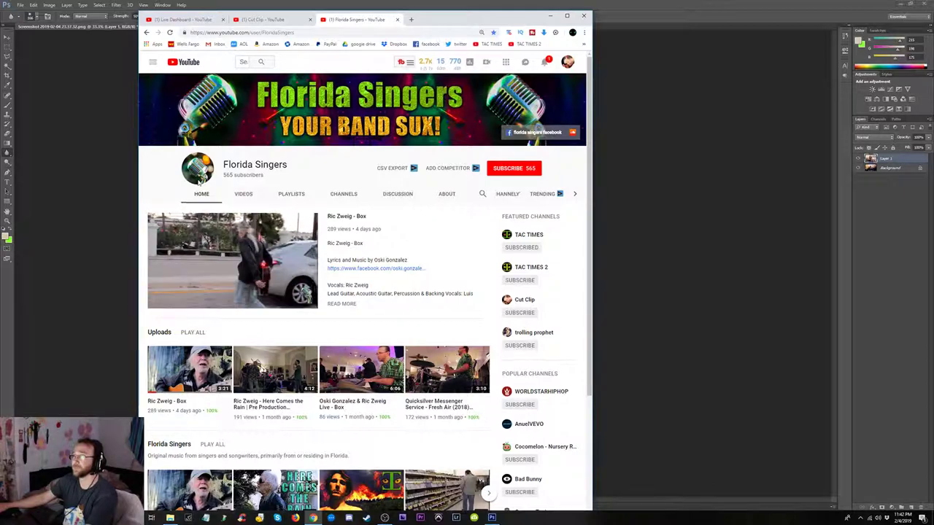
{"action": "left_click", "coordinate": [551, 16]}
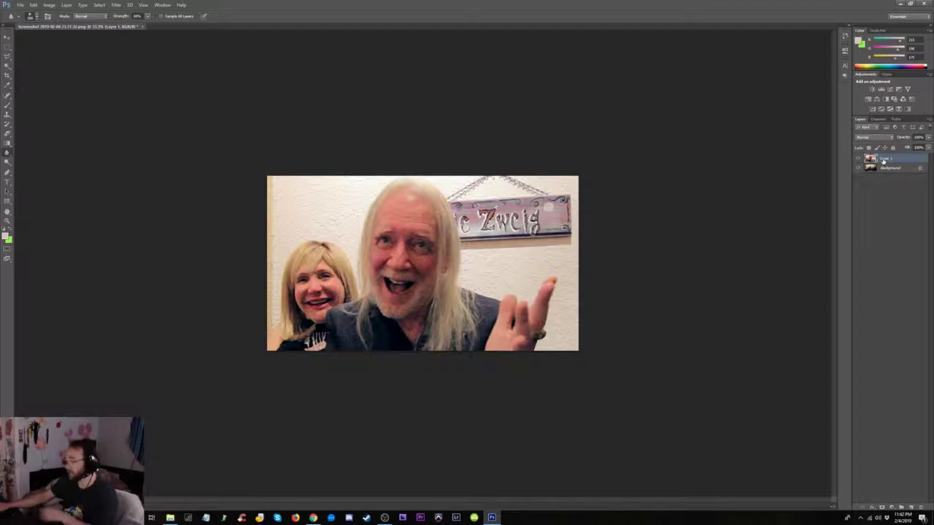
- Apply Unsharp Mask with Amount 40%, Radius 4.6 px and Threshold 0, checking it with Preview toggled
{"action": "key", "text": "ctrl+plus"}
{"action": "key", "text": "ctrl+plus"}
{"action": "key", "text": "ctrl+minus"}
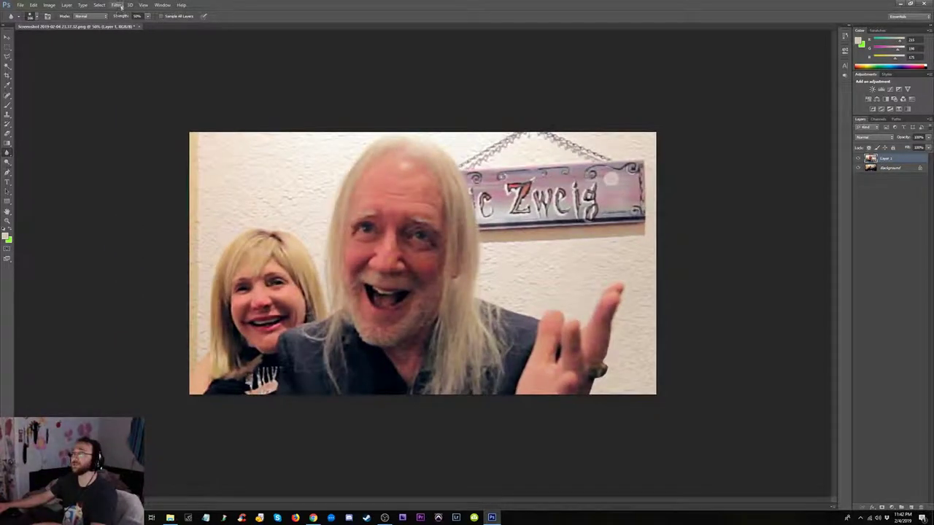
{"action": "left_click", "coordinate": [116, 5]}
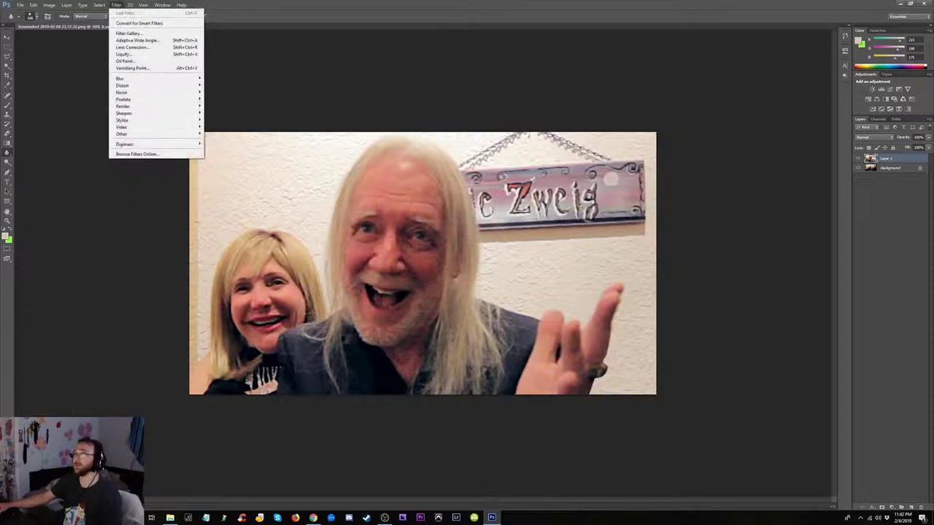
{"action": "mouse_move", "coordinate": [124, 113]}
{"action": "left_click", "coordinate": [219, 141]}
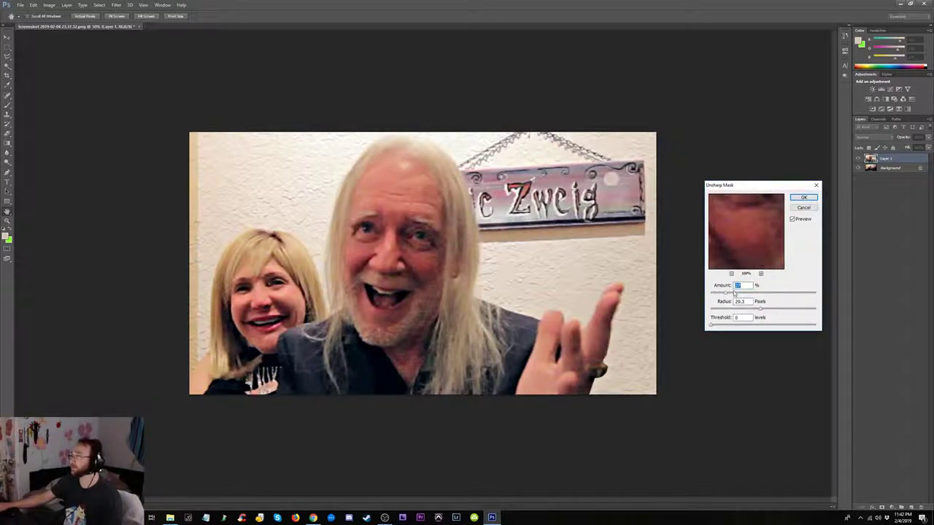
{"action": "key", "text": "Tab"}
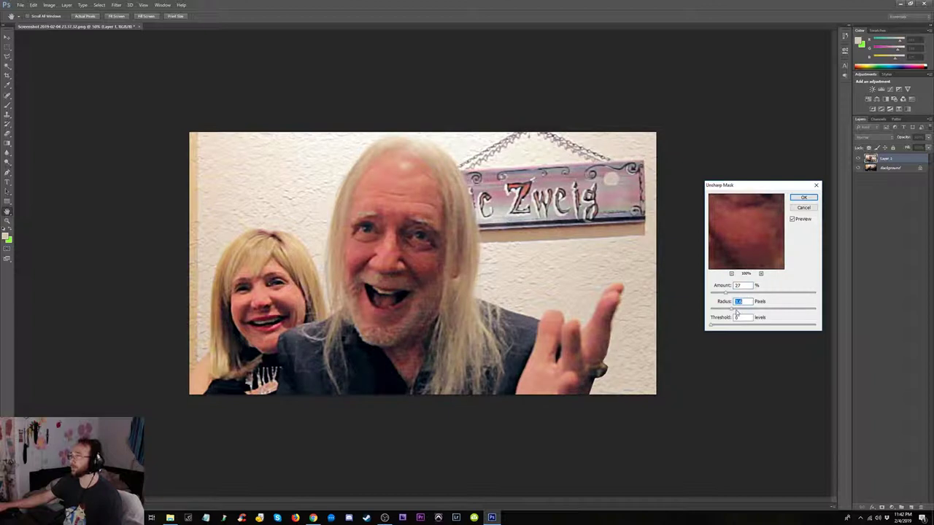
{"action": "left_click", "coordinate": [793, 219]}
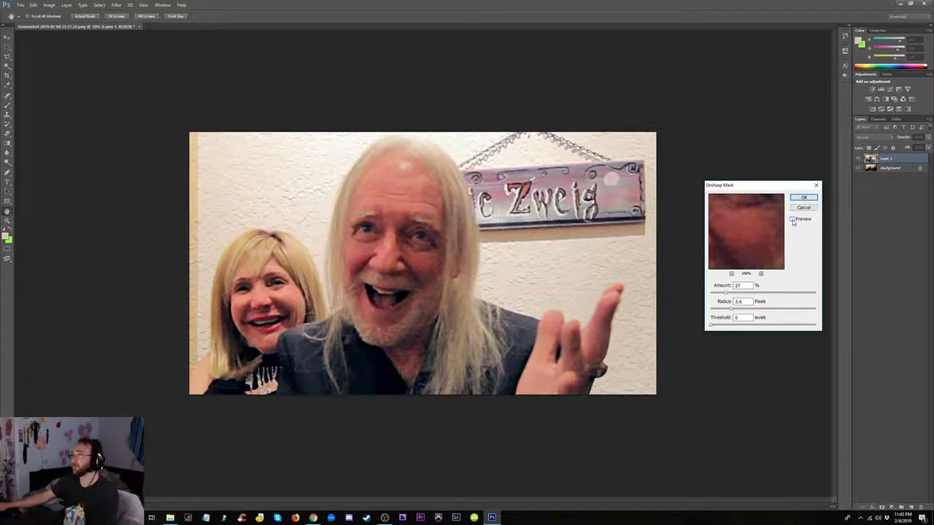
{"action": "left_click", "coordinate": [793, 220]}
{"action": "type", "text": "40"}
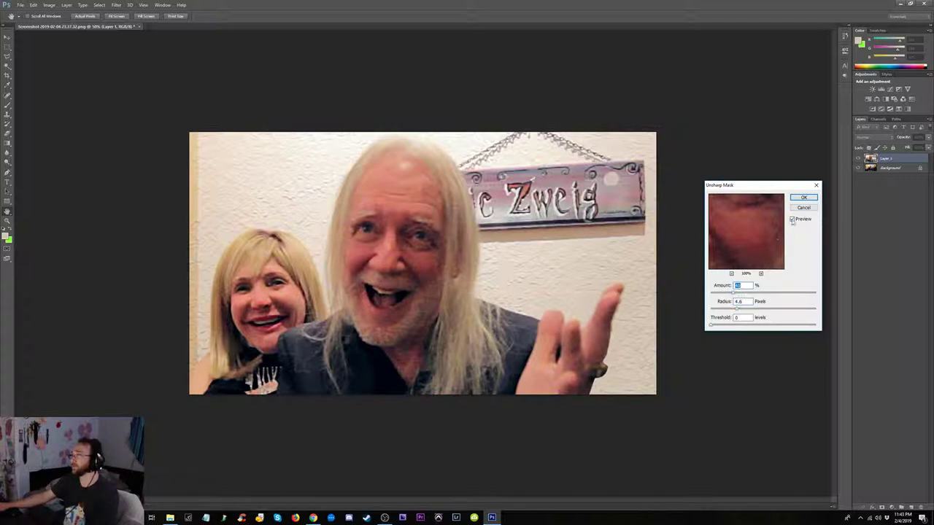
{"action": "key", "text": "ctrl+plus"}
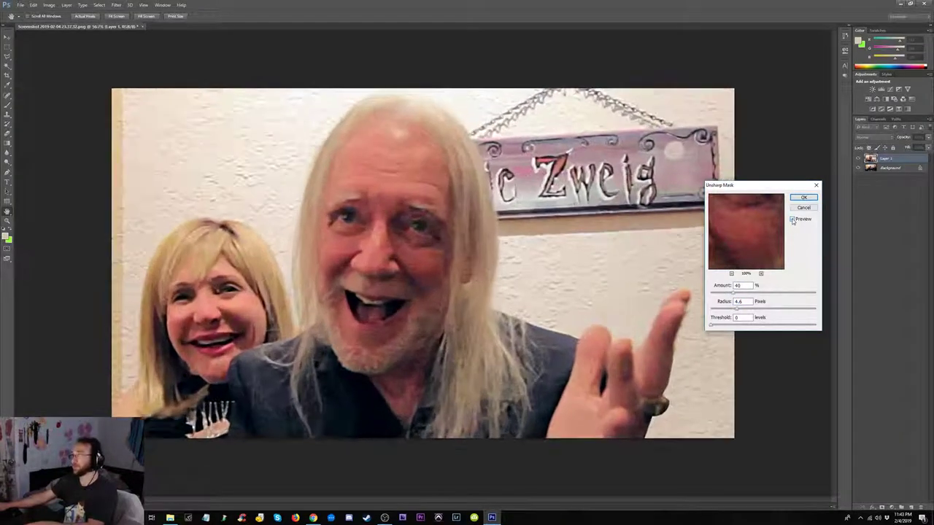
{"action": "key", "text": "ctrl+minus"}
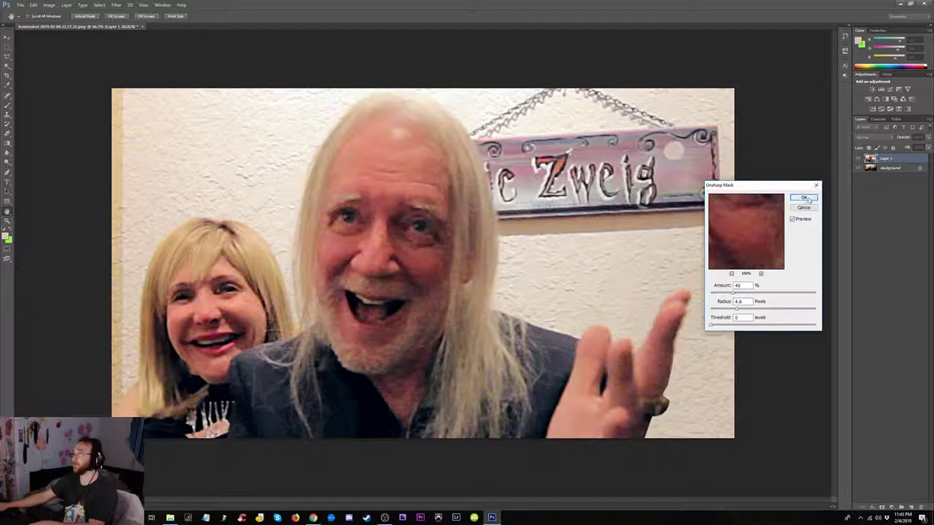
{"action": "left_click", "coordinate": [803, 198]}
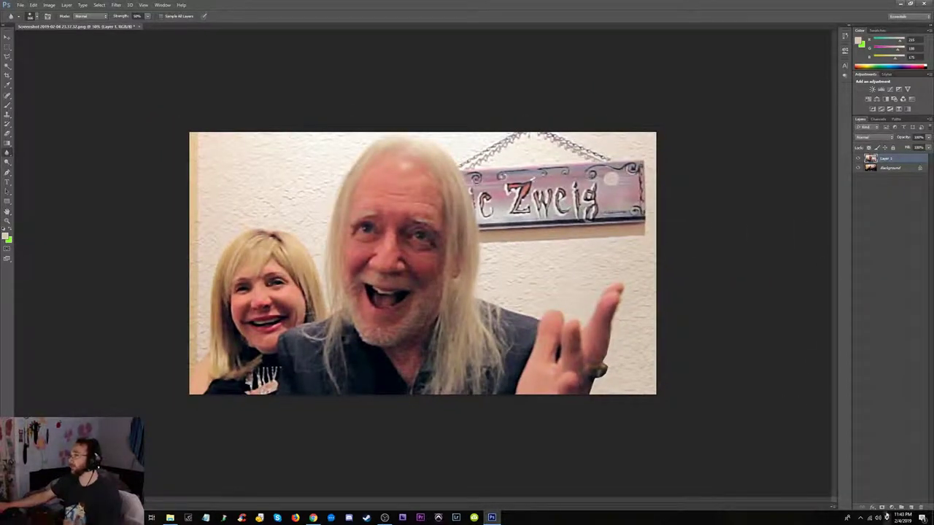
- Add a Curves adjustment layer and bend its curve to brighten the photo with stronger contrast
{"action": "left_click", "coordinate": [892, 507]}
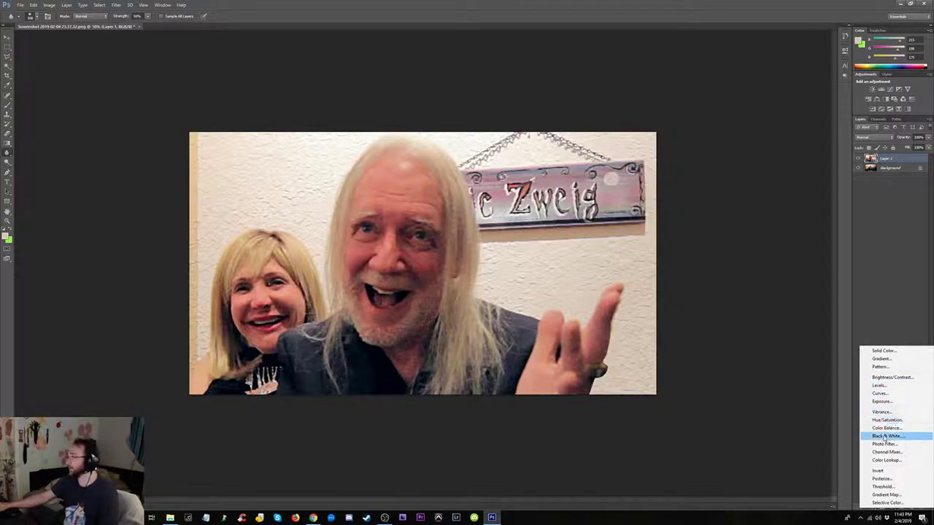
{"action": "left_click", "coordinate": [881, 393]}
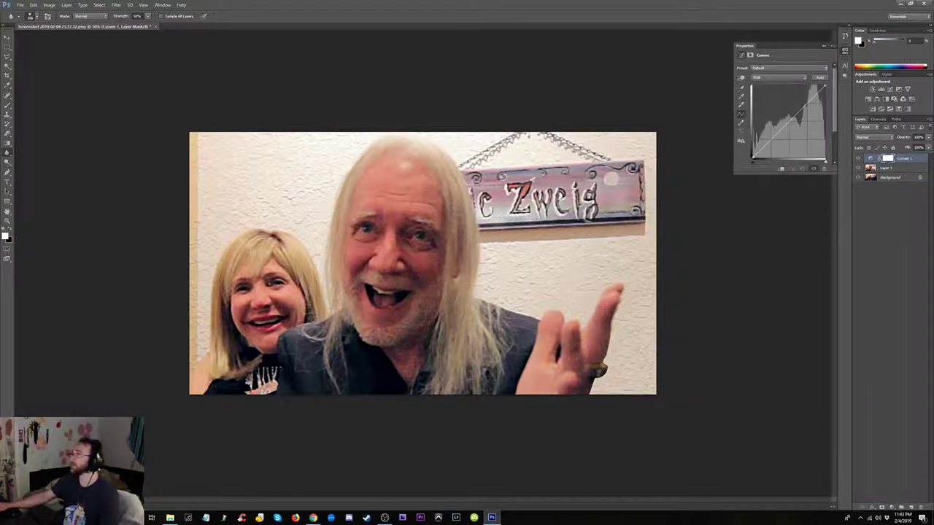
{"action": "left_click_drag", "start_coordinate": [788, 122], "coordinate": [785, 106]}
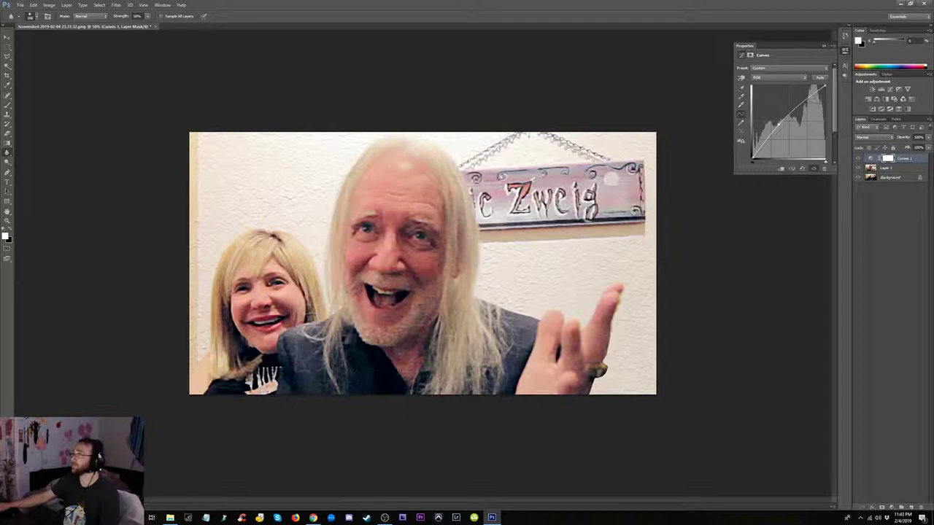
{"action": "mouse_move", "coordinate": [801, 102]}
{"action": "left_mouse_down"}
{"action": "mouse_move", "coordinate": [829, 92]}
{"action": "mouse_move", "coordinate": [826, 115]}
{"action": "mouse_move", "coordinate": [824, 87]}
{"action": "left_mouse_up"}
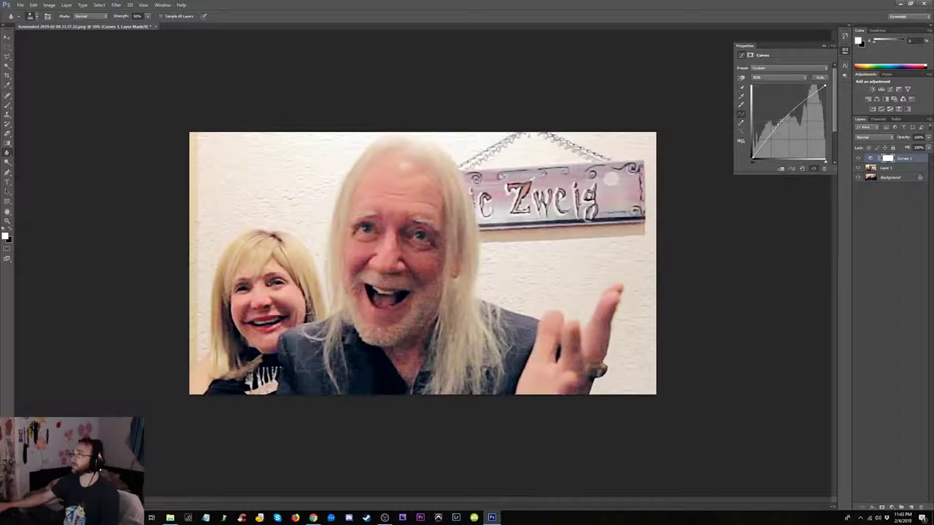
{"action": "left_click_drag", "start_coordinate": [780, 122], "coordinate": [836, 130]}
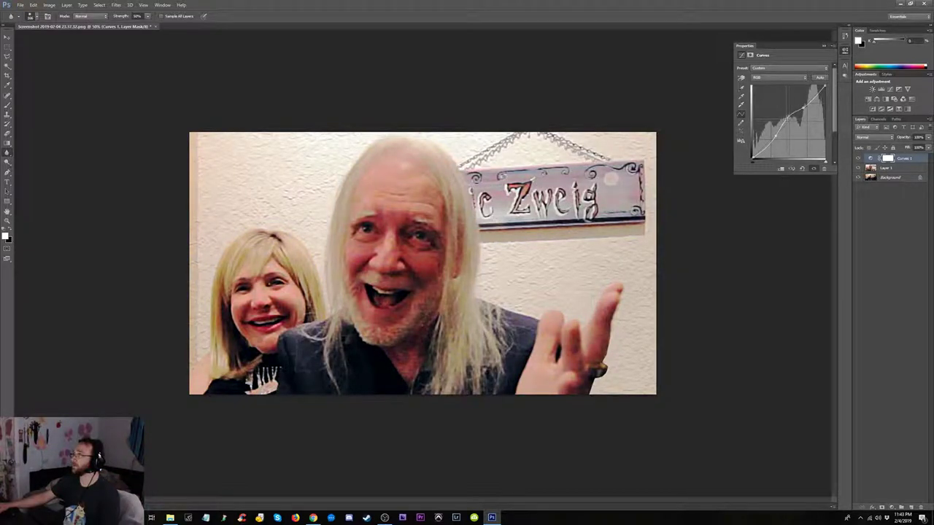
{"action": "left_click_drag", "start_coordinate": [788, 117], "coordinate": [888, 221]}
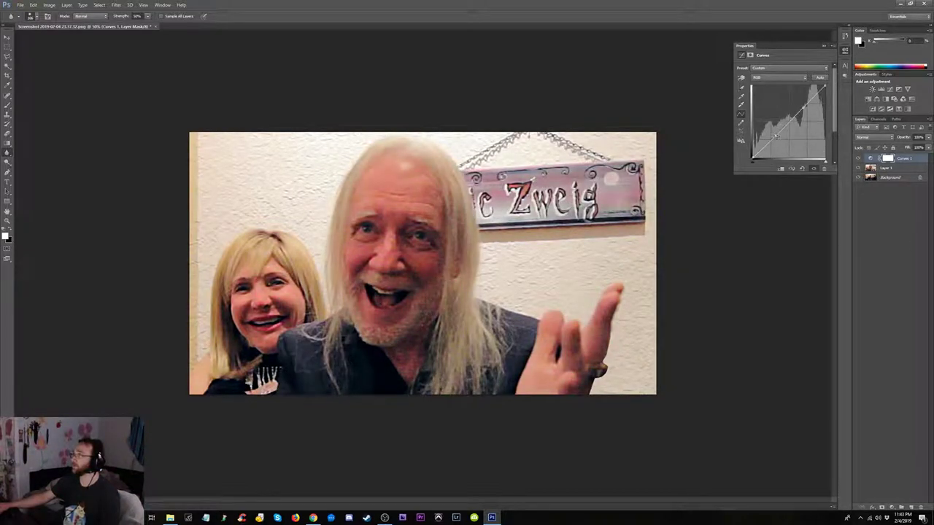
{"action": "key", "text": "backslash"}
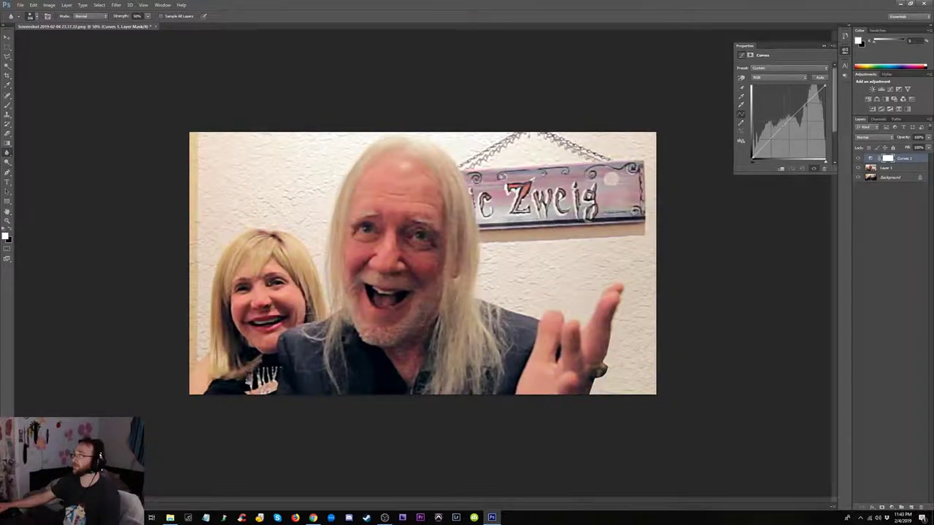
{"action": "left_click_drag", "start_coordinate": [788, 120], "coordinate": [779, 124]}
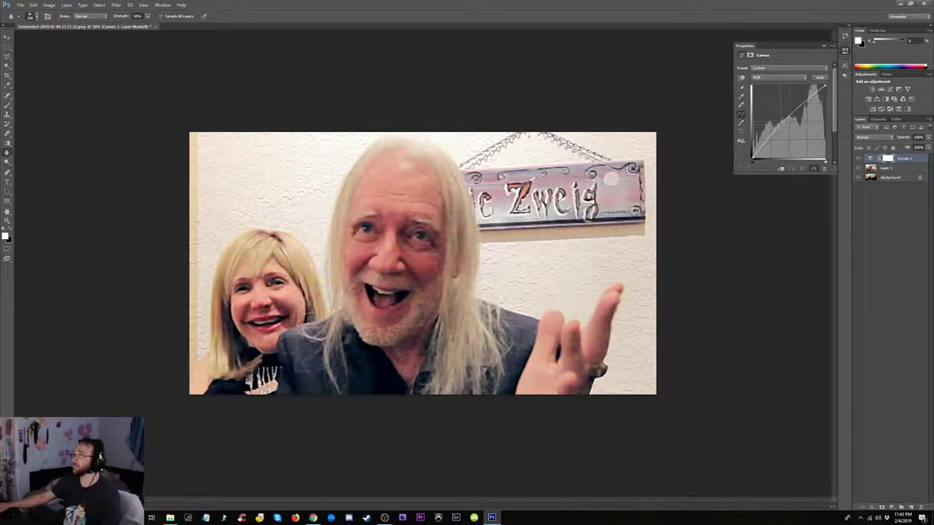
{"action": "key", "text": "backslash"}
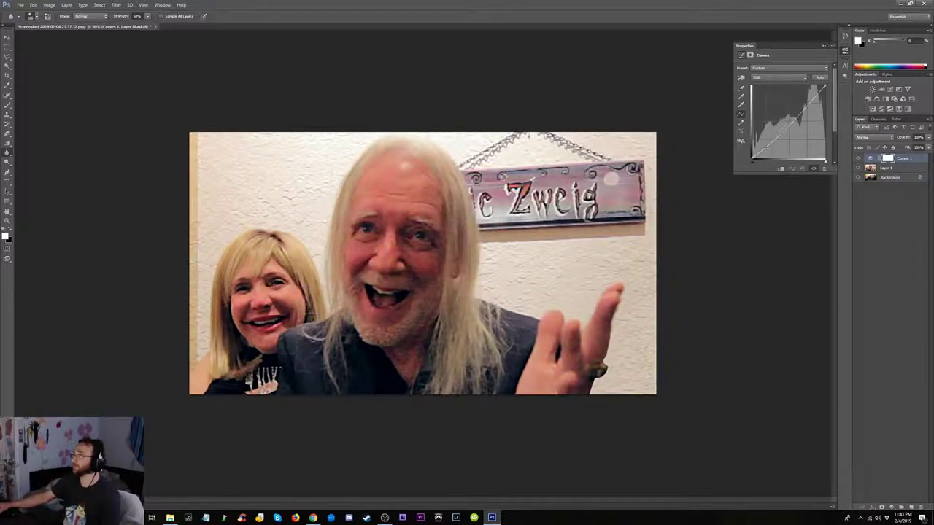
{"action": "left_click_drag", "start_coordinate": [803, 102], "coordinate": [766, 148]}
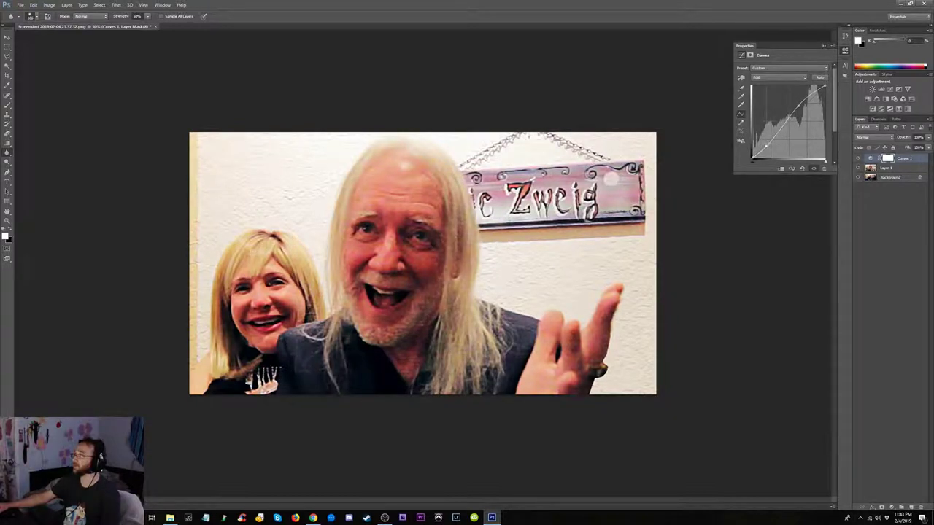
{"action": "left_click_drag", "start_coordinate": [800, 102], "coordinate": [801, 105]}
- Toggle the Curves layer's visibility to compare before and after, then close the Properties panel
{"action": "left_click", "coordinate": [858, 159]}
{"action": "left_click", "coordinate": [858, 158]}
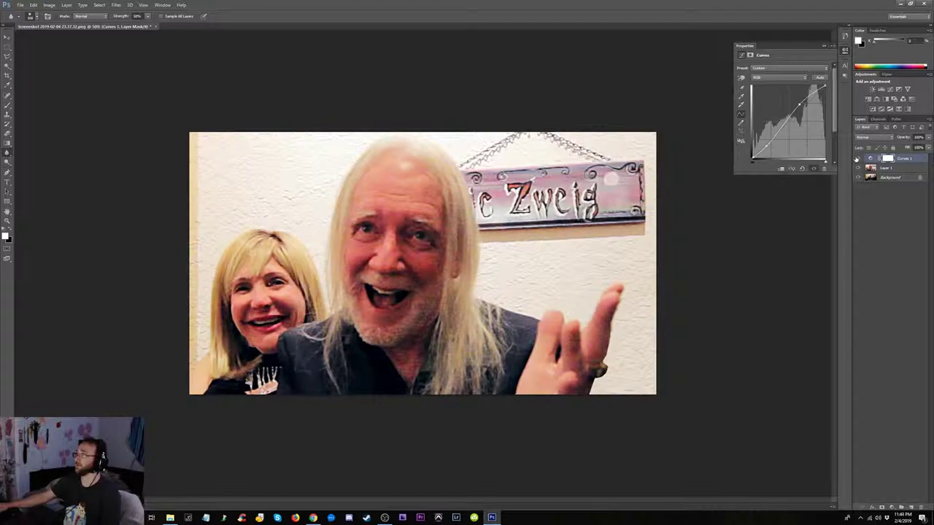
{"action": "left_click", "coordinate": [858, 158]}
{"action": "left_click", "coordinate": [858, 158]}
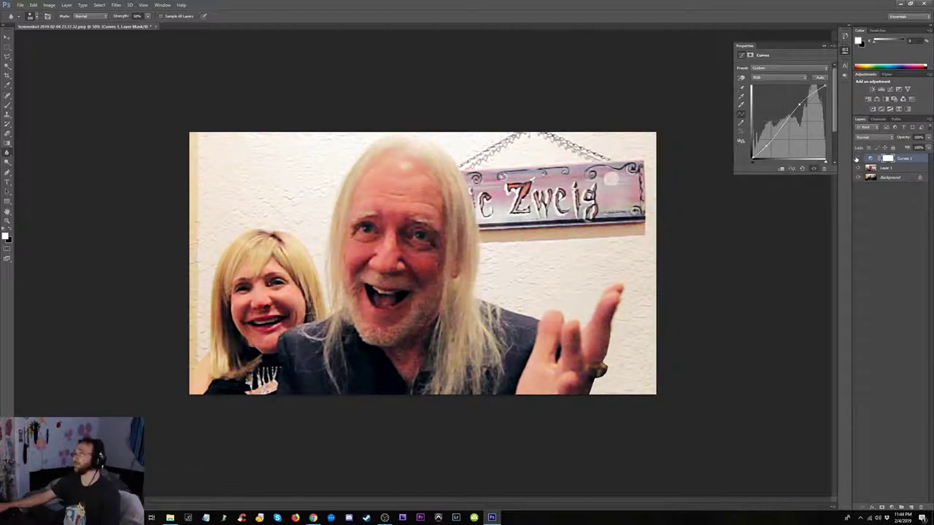
{"action": "left_click", "coordinate": [859, 159]}
{"action": "key", "text": "ctrl+minus"}
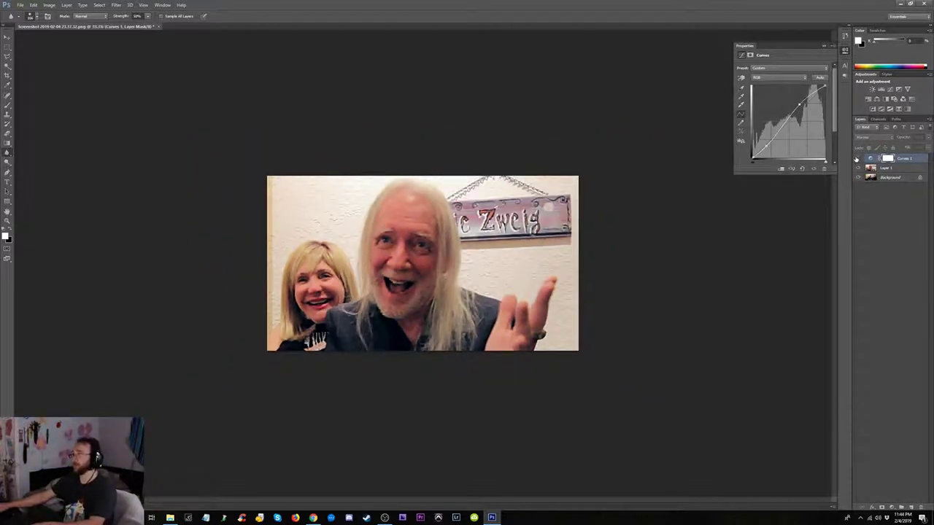
{"action": "left_click", "coordinate": [857, 158]}
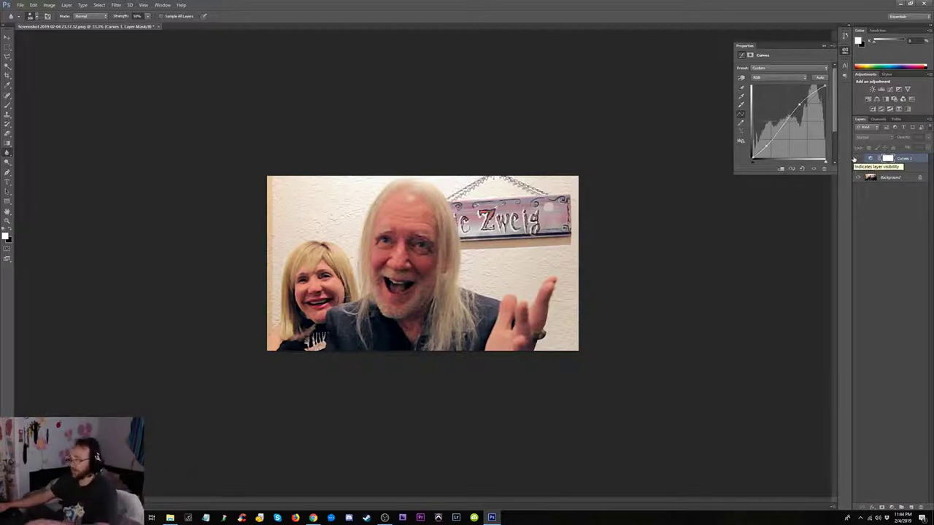
{"action": "key", "text": "ctrl+plus"}
{"action": "key", "text": "ctrl+plus"}
{"action": "key", "text": "ctrl+minus"}
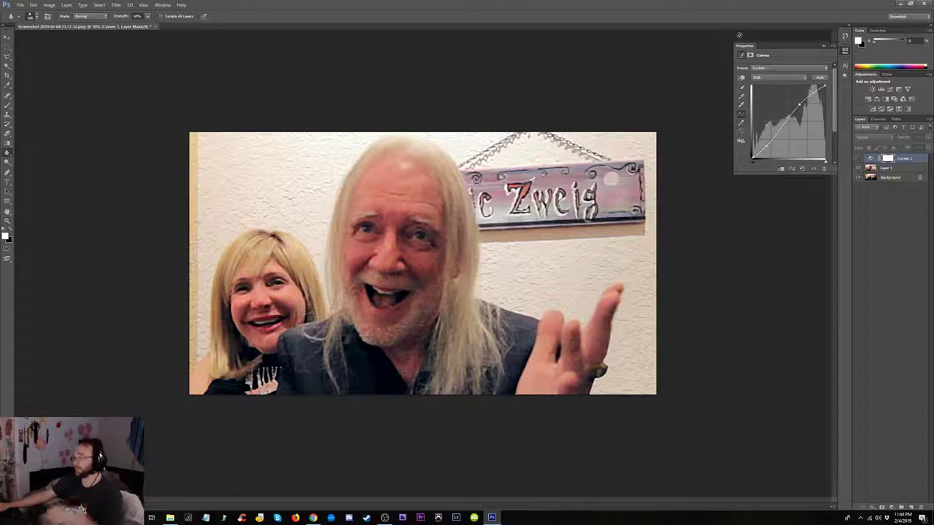
{"action": "key", "text": "ctrl+minus"}
{"action": "key", "text": "ctrl+minus"}
{"action": "key", "text": "ctrl+minus"}
{"action": "key", "text": "ctrl+minus"}
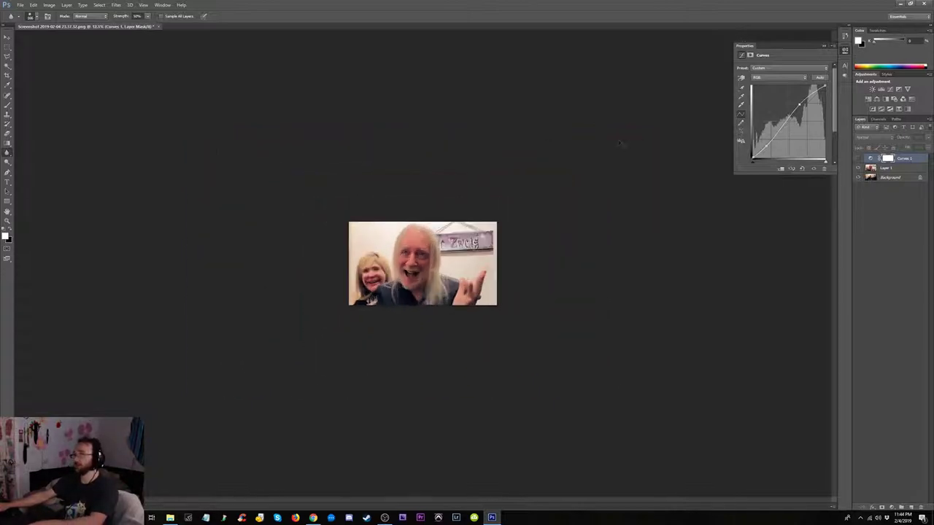
{"action": "key", "text": "ctrl+plus"}
{"action": "key", "text": "ctrl+plus"}
{"action": "key", "text": "ctrl+plus"}
{"action": "key", "text": "ctrl+plus"}
{"action": "key", "text": "ctrl+plus"}
{"action": "key", "text": "ctrl+minus"}
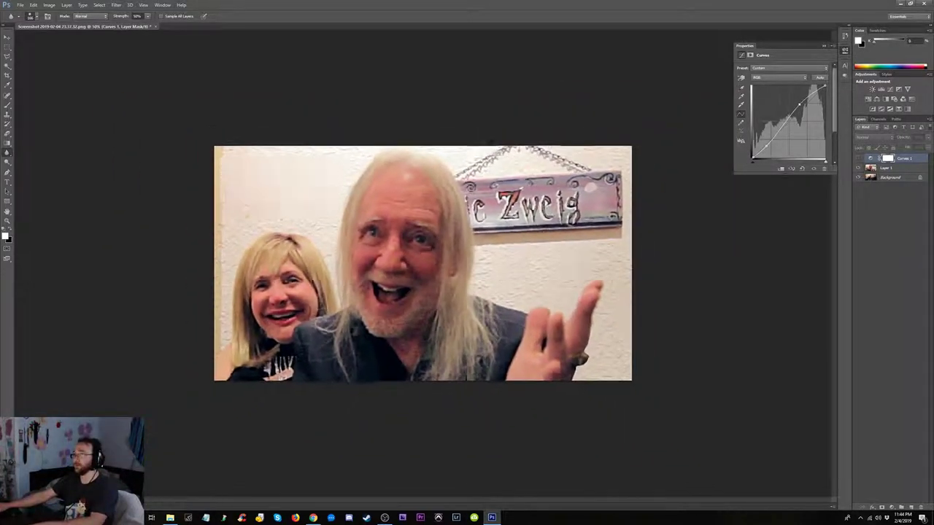
{"action": "key", "text": "ctrl+minus"}
{"action": "left_click", "coordinate": [825, 48]}
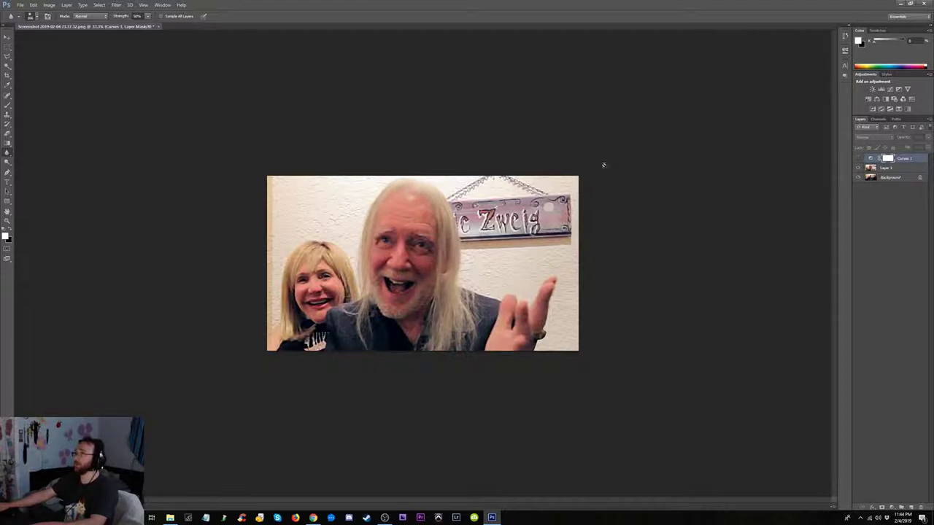
- Review the photo at 50% zoom, then bring File Explorer's VIDEO folder to the front
{"action": "key", "text": "ctrl+plus"}
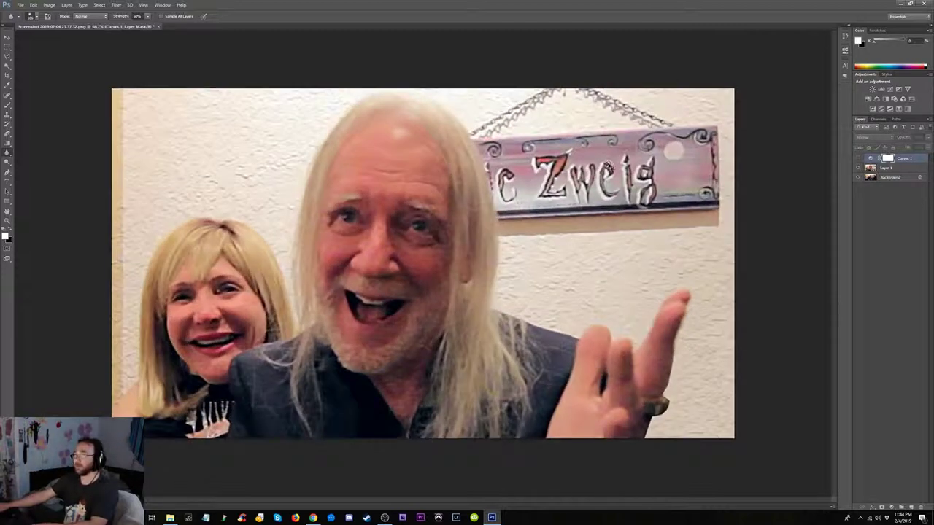
{"action": "key", "text": "ctrl+minus"}
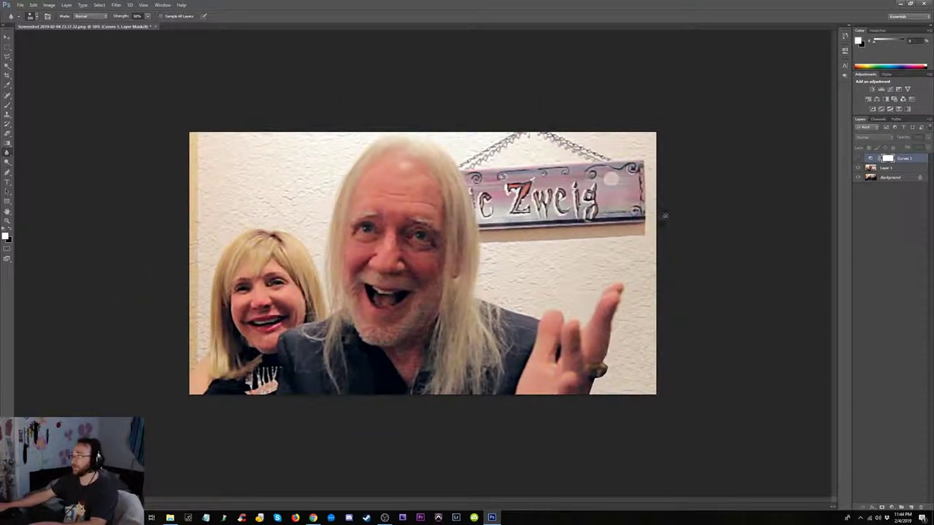
{"action": "key", "text": "ctrl+plus"}
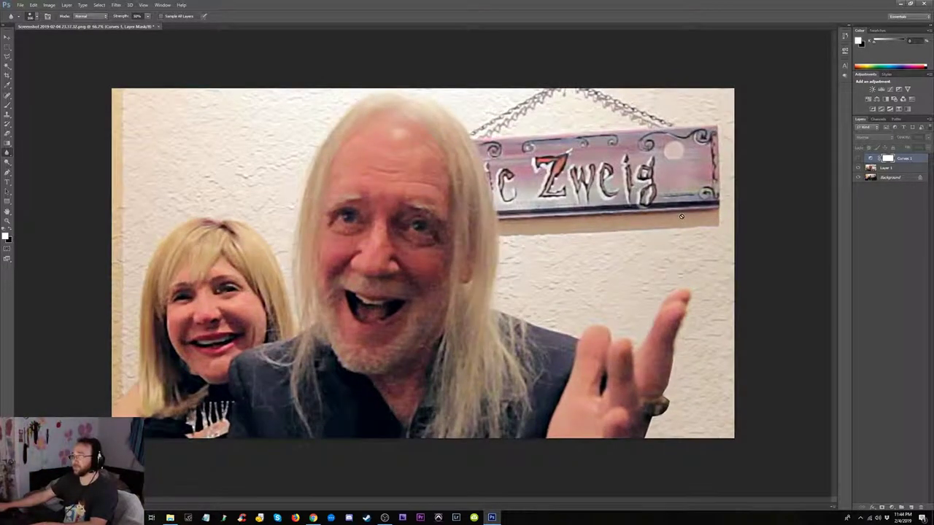
{"action": "key", "text": "ctrl+minus"}
{"action": "key", "text": "ctrl+plus"}
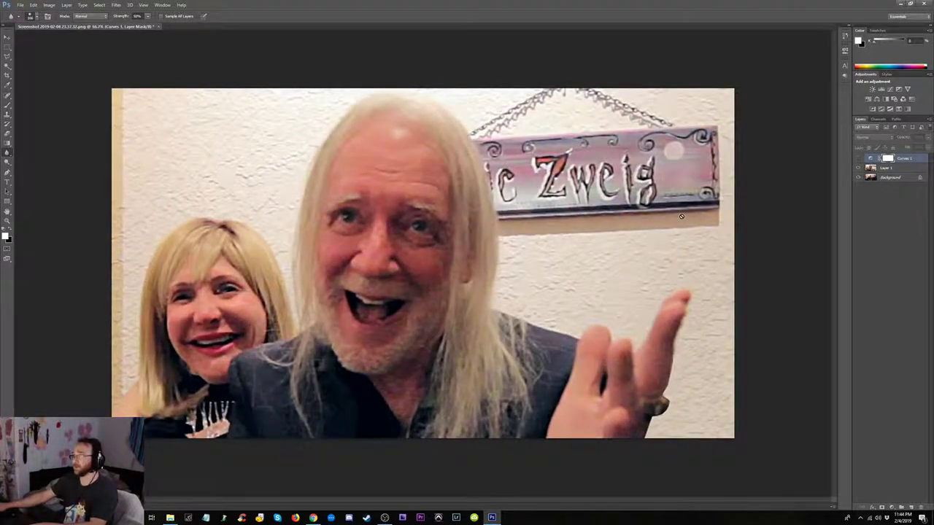
{"action": "key", "text": "ctrl+minus"}
{"action": "key", "text": "ctrl+minus"}
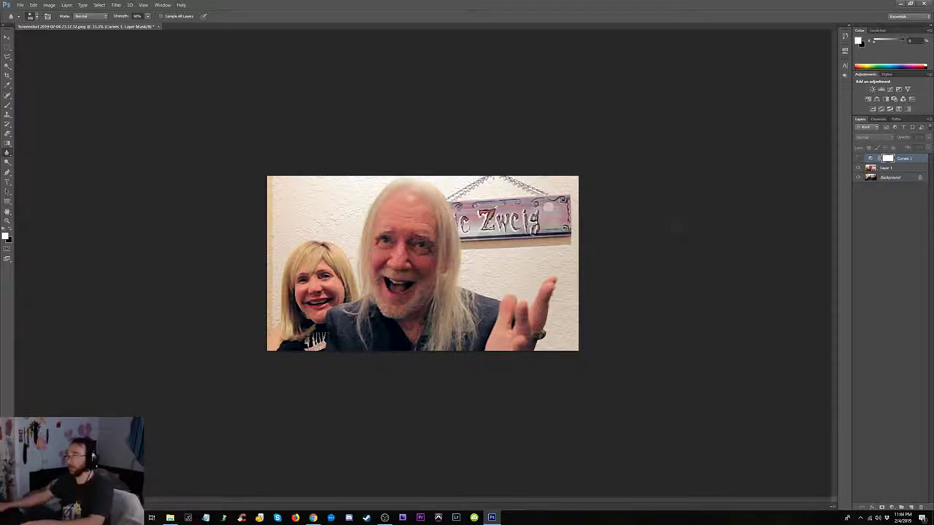
{"action": "key", "text": "ctrl+plus"}
{"action": "key", "text": "ctrl+plus"}
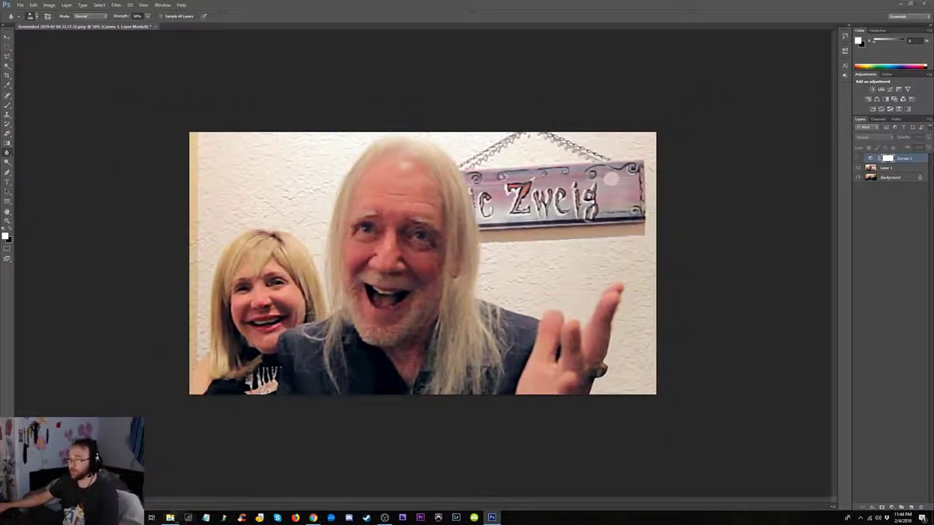
{"action": "left_click", "coordinate": [170, 517]}
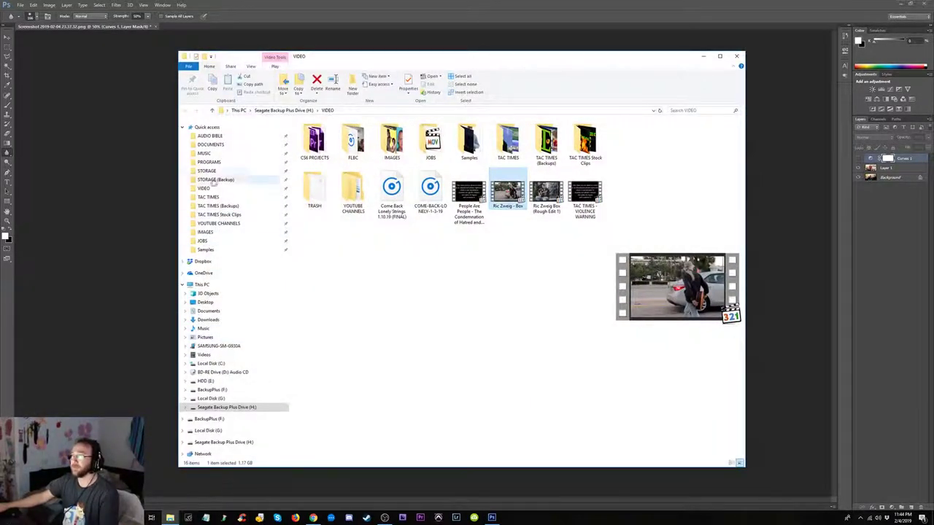
- Search the IMAGES folder for 'mic' and preview the 'mic close contrast' image
{"action": "left_click", "coordinate": [205, 233]}
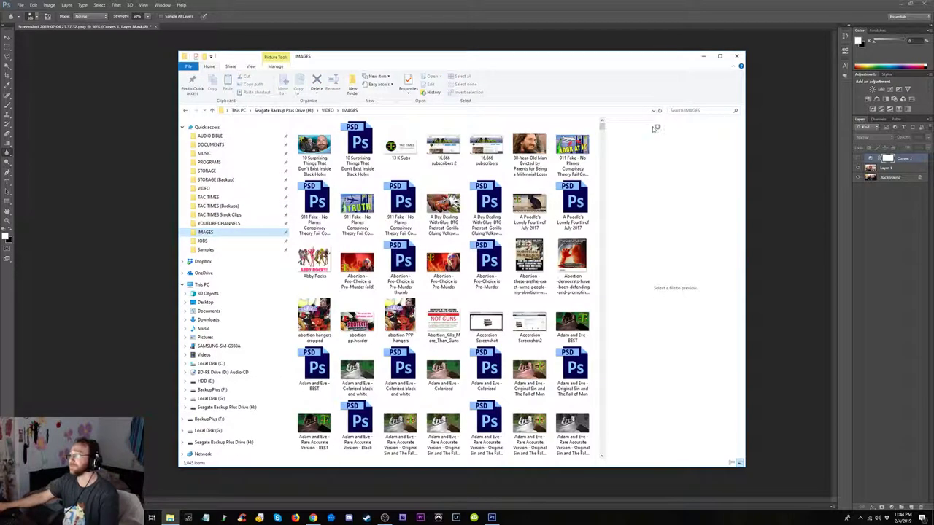
{"action": "left_click", "coordinate": [686, 110]}
{"action": "type", "text": "mic"}
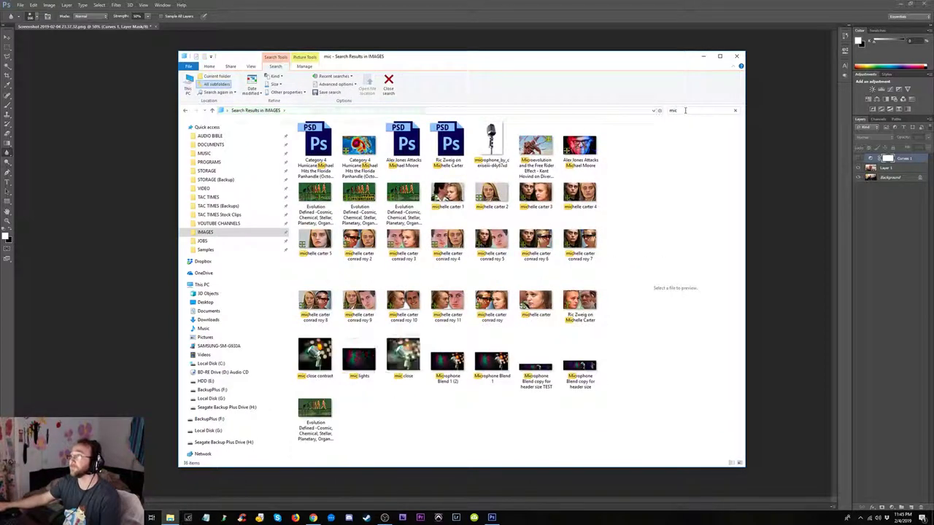
{"action": "left_click", "coordinate": [482, 146]}
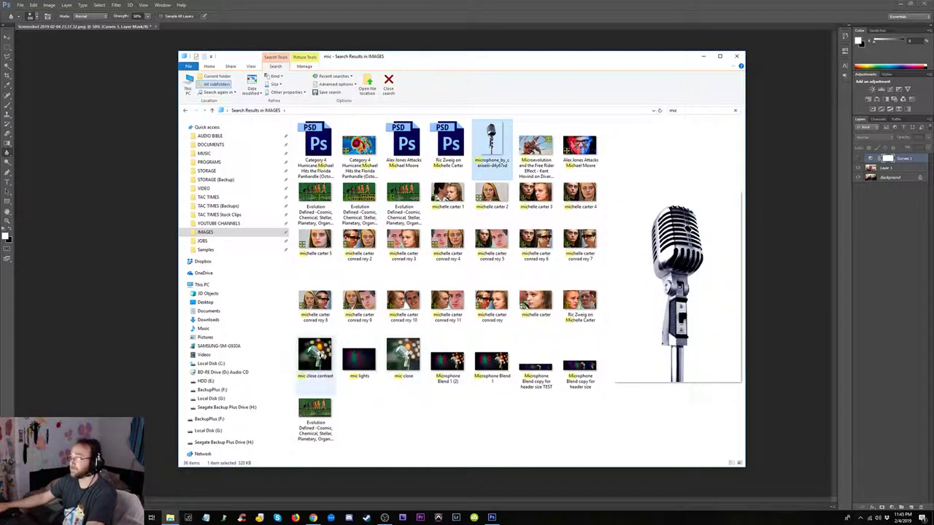
{"action": "left_click", "coordinate": [315, 358]}
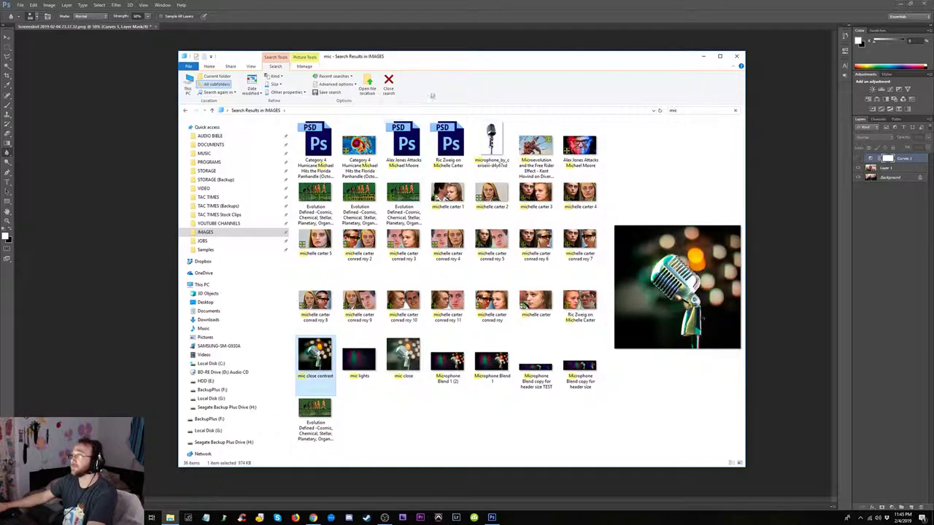
{"action": "left_click", "coordinate": [313, 518]}
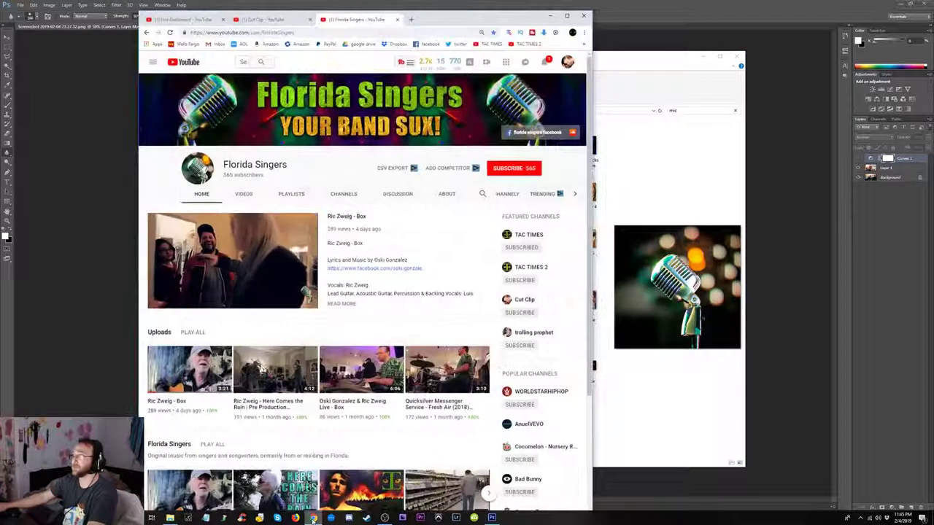
{"action": "left_click", "coordinate": [313, 518]}
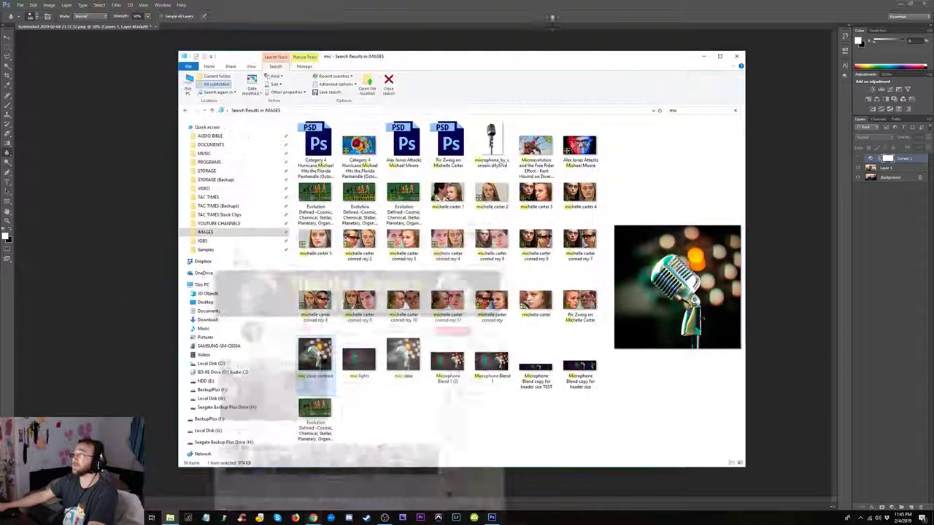
- Place the 'mic close contrast' image in the photo's top-left corner, slightly enlarged
{"action": "left_click_drag", "start_coordinate": [315, 356], "coordinate": [136, 270]}
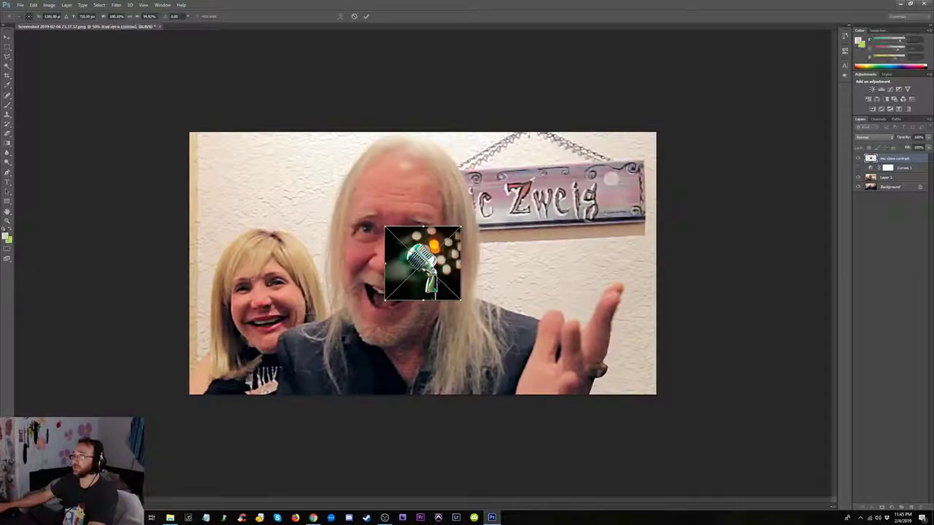
{"action": "left_click_drag", "start_coordinate": [458, 246], "coordinate": [269, 155]}
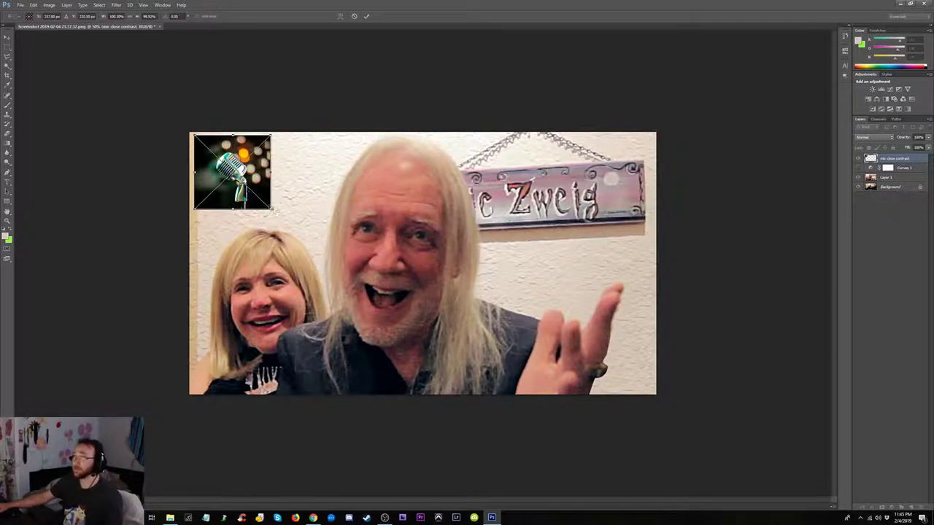
{"action": "left_click_drag", "start_coordinate": [273, 209], "coordinate": [288, 223]}
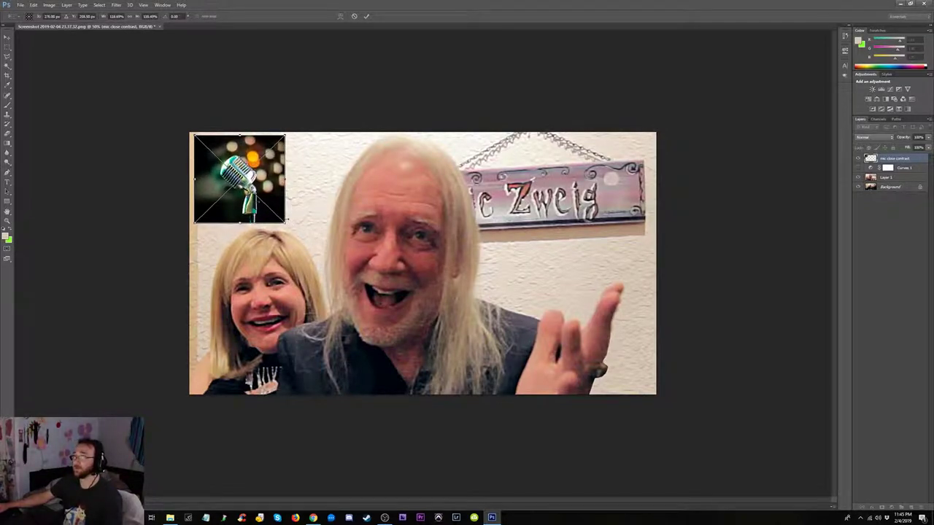
{"action": "key", "text": "Return"}
{"action": "key", "text": "ctrl+minus"}
{"action": "key", "text": "ctrl+minus"}
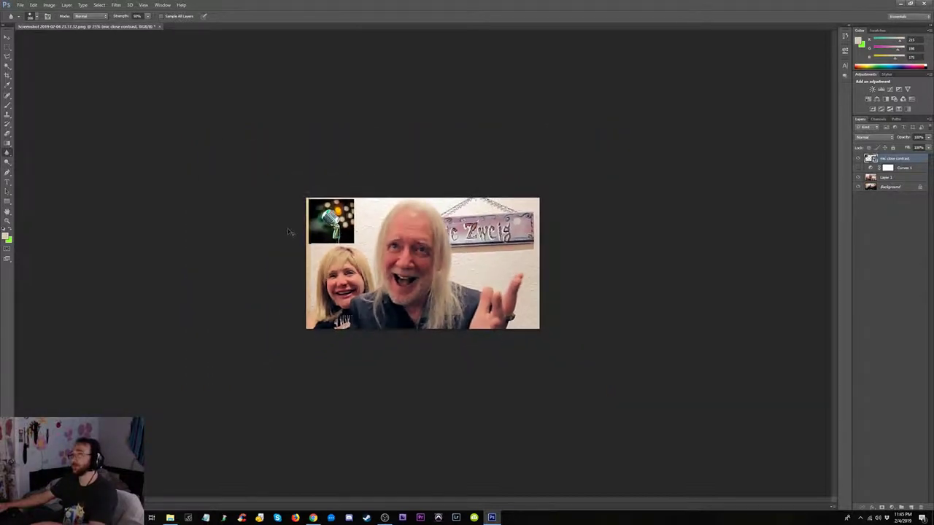
{"action": "key", "text": "ctrl+plus"}
- Rasterize the mic layer, move it to the bottom-right corner, then delete it
{"action": "left_click", "coordinate": [308, 213]}
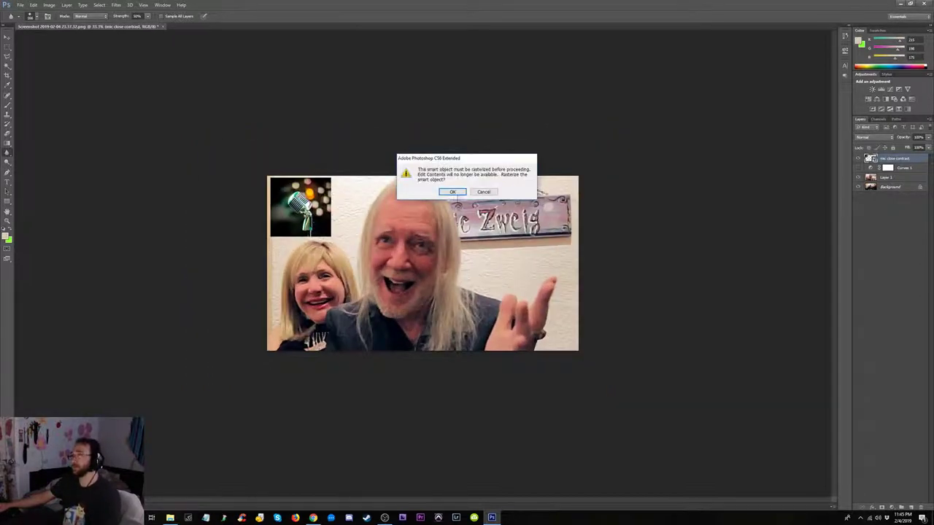
{"action": "left_click", "coordinate": [453, 192]}
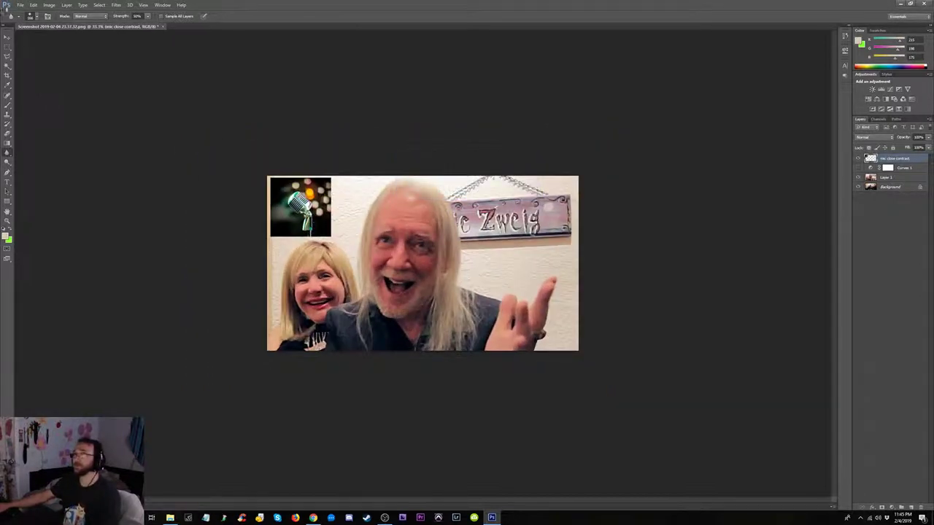
{"action": "left_click", "coordinate": [7, 38]}
{"action": "left_click_drag", "start_coordinate": [318, 187], "coordinate": [316, 184]}
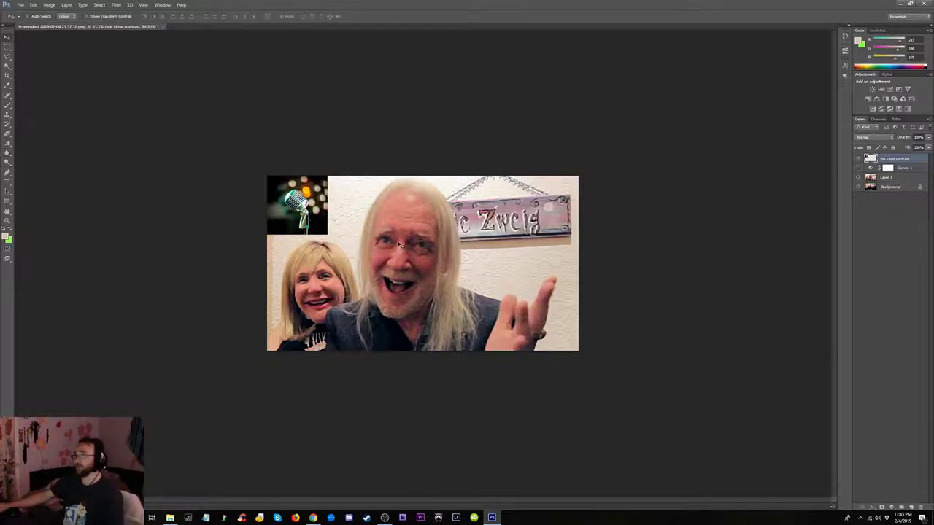
{"action": "left_click_drag", "start_coordinate": [325, 207], "coordinate": [568, 296]}
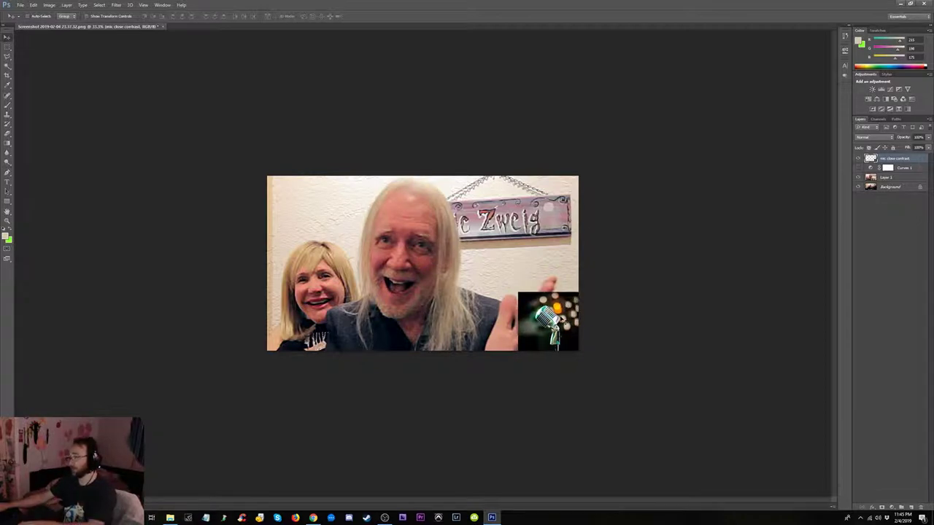
{"action": "key", "text": "Delete"}
- Place the chrome microphone cutout, then scale, skew and tilt it at the lower right
{"action": "left_click", "coordinate": [170, 517]}
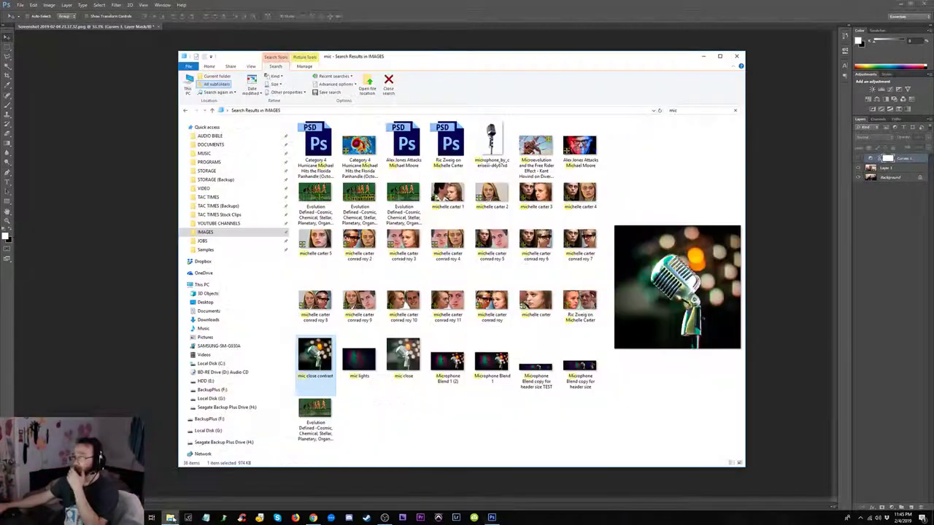
{"action": "left_click_drag", "start_coordinate": [492, 142], "coordinate": [143, 185]}
{"action": "left_click_drag", "start_coordinate": [438, 282], "coordinate": [582, 436]}
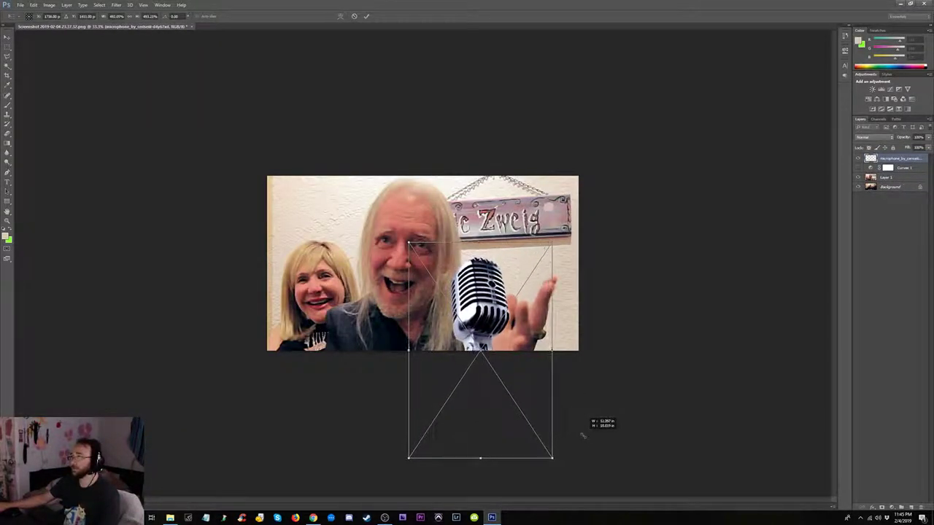
{"action": "left_click_drag", "start_coordinate": [535, 347], "coordinate": [580, 314]}
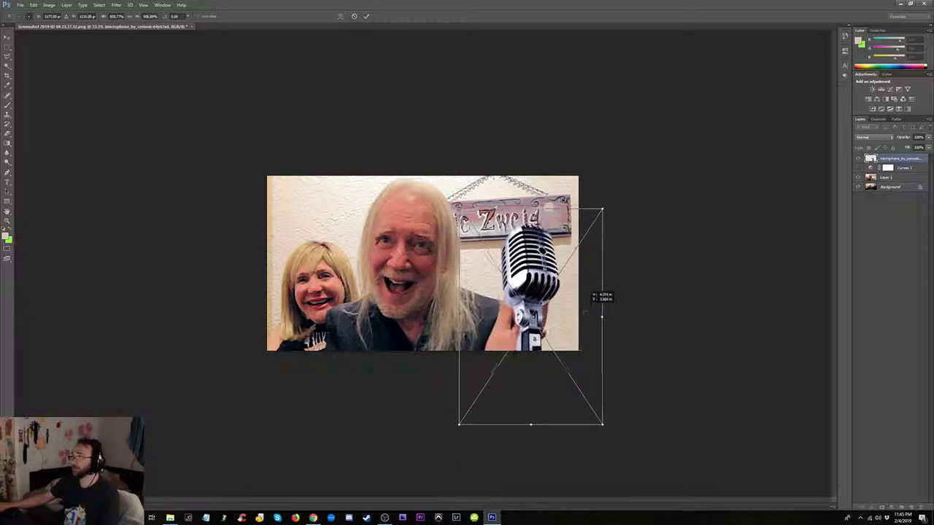
{"action": "left_click_drag", "start_coordinate": [601, 204], "coordinate": [588, 225]}
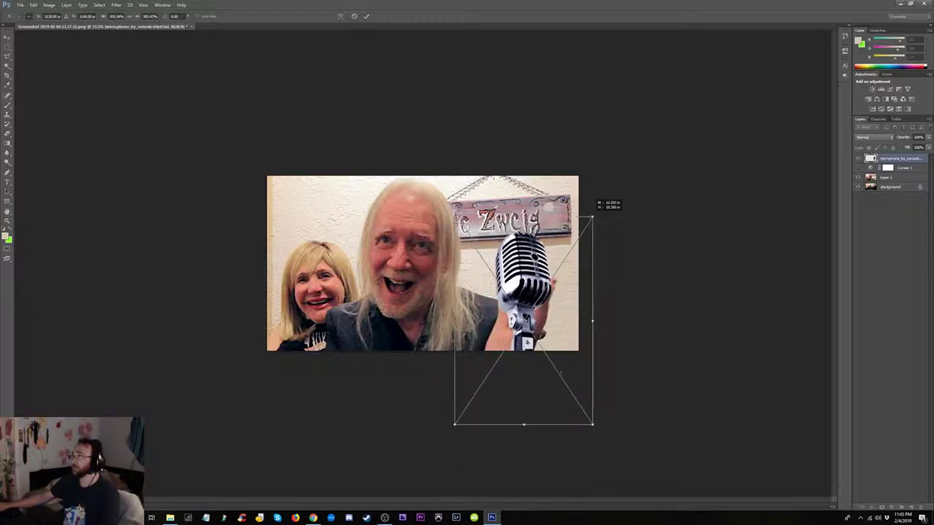
{"action": "mouse_move", "coordinate": [564, 291]}
{"action": "left_mouse_down"}
{"action": "mouse_move", "coordinate": [622, 305]}
{"action": "mouse_move", "coordinate": [535, 300]}
{"action": "mouse_move", "coordinate": [605, 322]}
{"action": "mouse_move", "coordinate": [549, 296]}
{"action": "mouse_move", "coordinate": [541, 311]}
{"action": "left_mouse_up"}
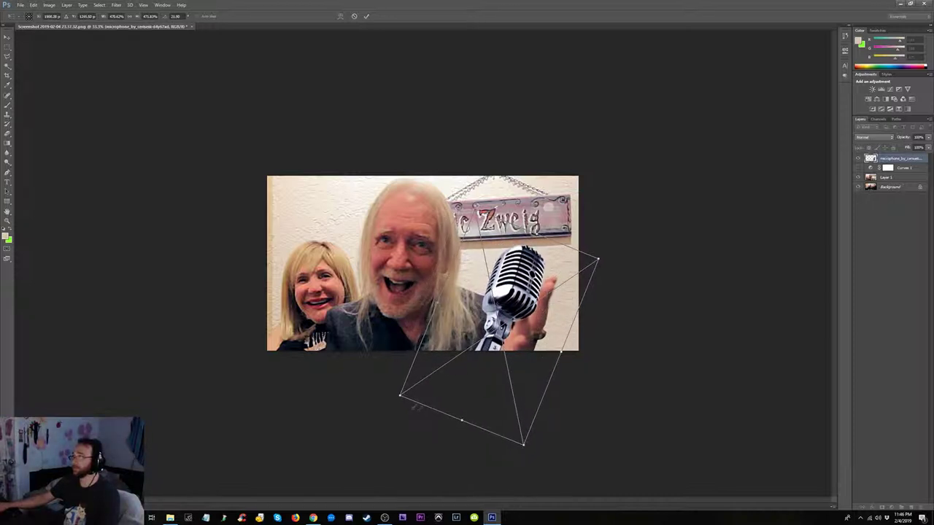
{"action": "left_click_drag", "start_coordinate": [399, 396], "coordinate": [380, 414]}
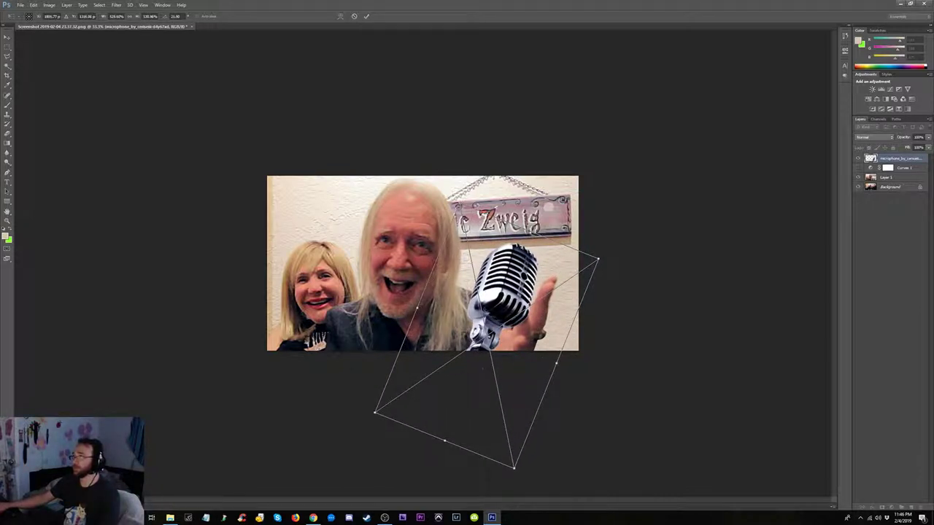
{"action": "left_click_drag", "start_coordinate": [540, 327], "coordinate": [548, 320]}
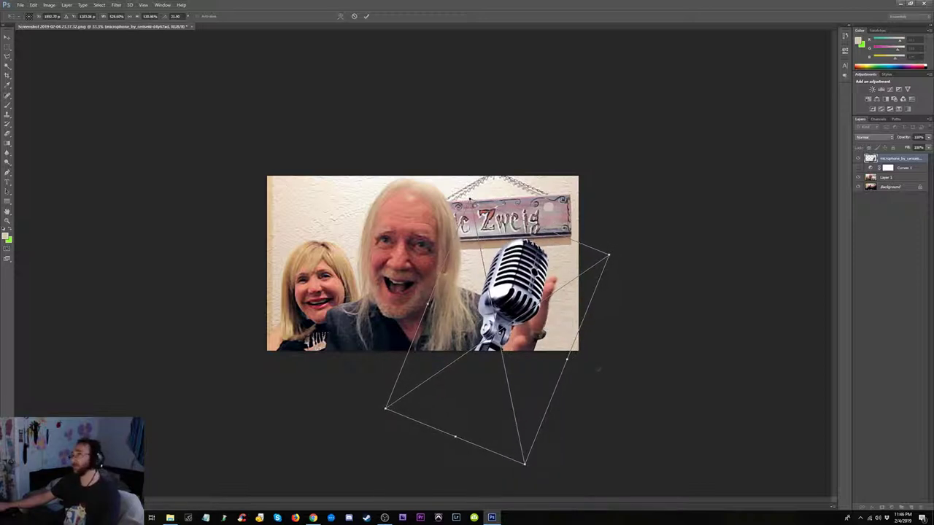
{"action": "mouse_move", "coordinate": [598, 370]}
{"action": "left_mouse_down"}
{"action": "mouse_move", "coordinate": [584, 310]}
{"action": "mouse_move", "coordinate": [521, 321]}
{"action": "mouse_move", "coordinate": [571, 345]}
{"action": "left_mouse_up"}
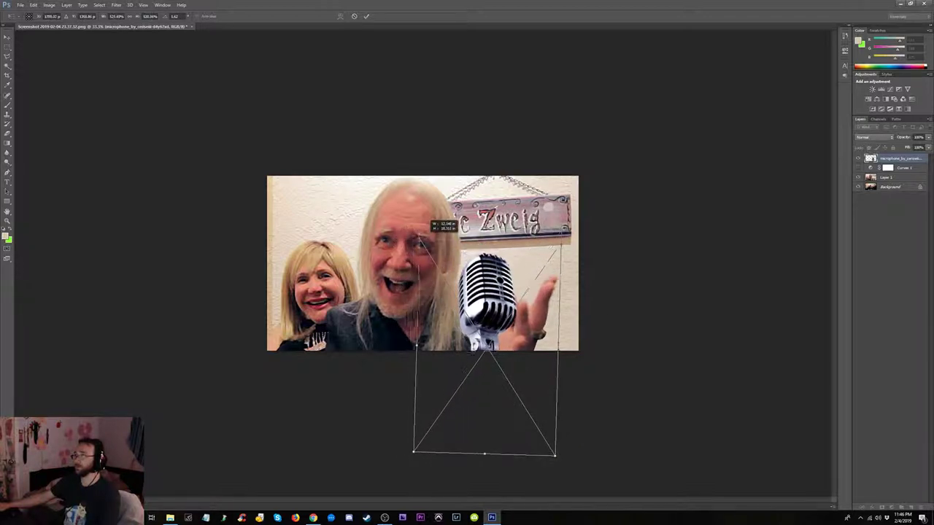
{"action": "mouse_move", "coordinate": [490, 275]}
{"action": "left_mouse_down"}
{"action": "mouse_move", "coordinate": [522, 252]}
{"action": "mouse_move", "coordinate": [556, 249]}
{"action": "mouse_move", "coordinate": [530, 260]}
{"action": "left_mouse_up"}
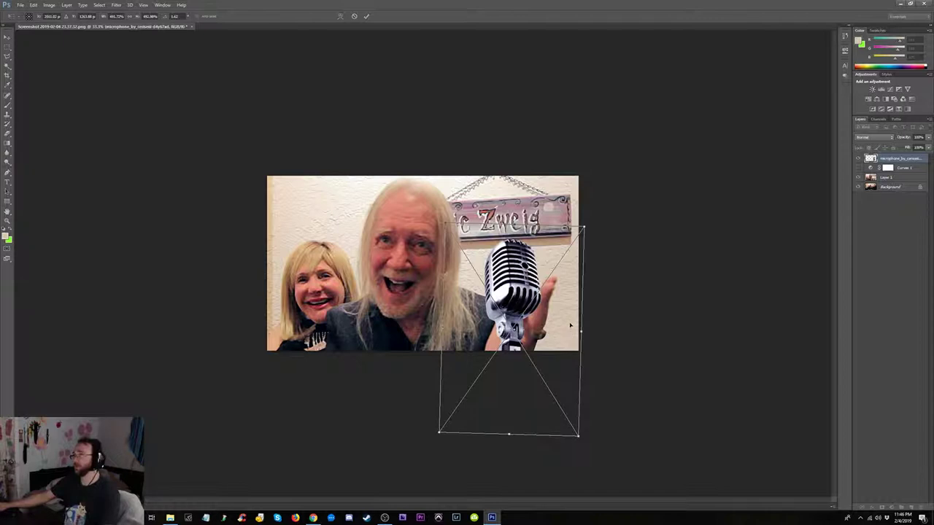
{"action": "mouse_move", "coordinate": [548, 327]}
{"action": "left_mouse_down"}
{"action": "mouse_move", "coordinate": [453, 403]}
{"action": "mouse_move", "coordinate": [547, 486]}
{"action": "mouse_move", "coordinate": [626, 501]}
{"action": "mouse_move", "coordinate": [538, 336]}
{"action": "mouse_move", "coordinate": [518, 339]}
{"action": "mouse_move", "coordinate": [583, 333]}
{"action": "mouse_move", "coordinate": [581, 343]}
{"action": "left_mouse_up"}
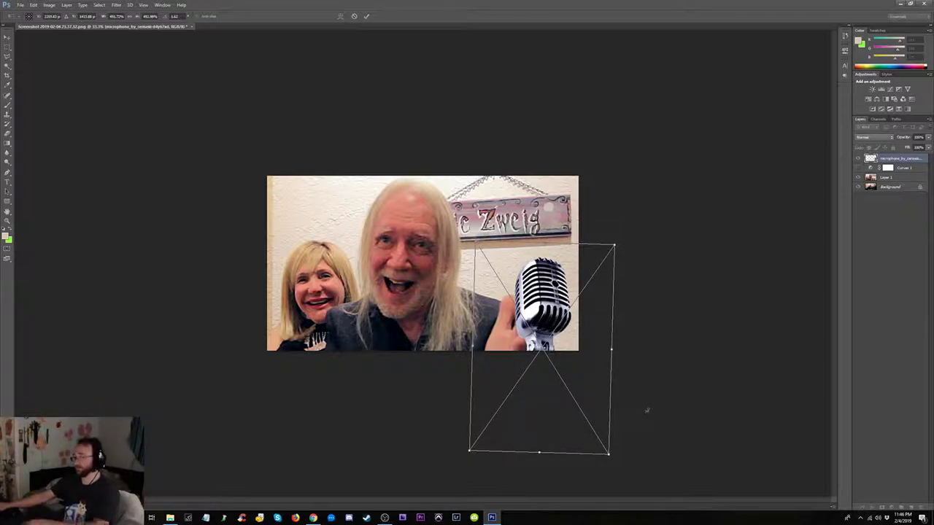
{"action": "key", "text": "Return"}
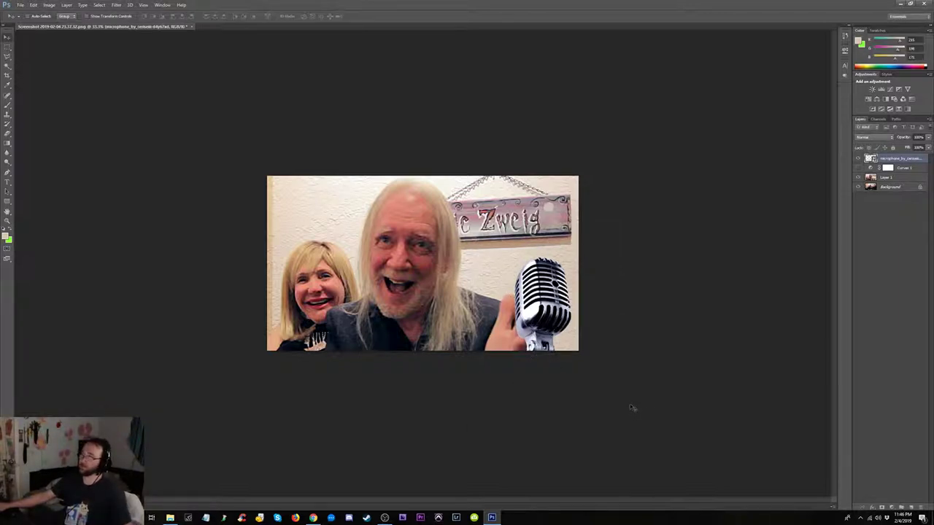
- Enlarge the microphone further and shift it up-right
{"action": "key", "text": "ctrl+t"}
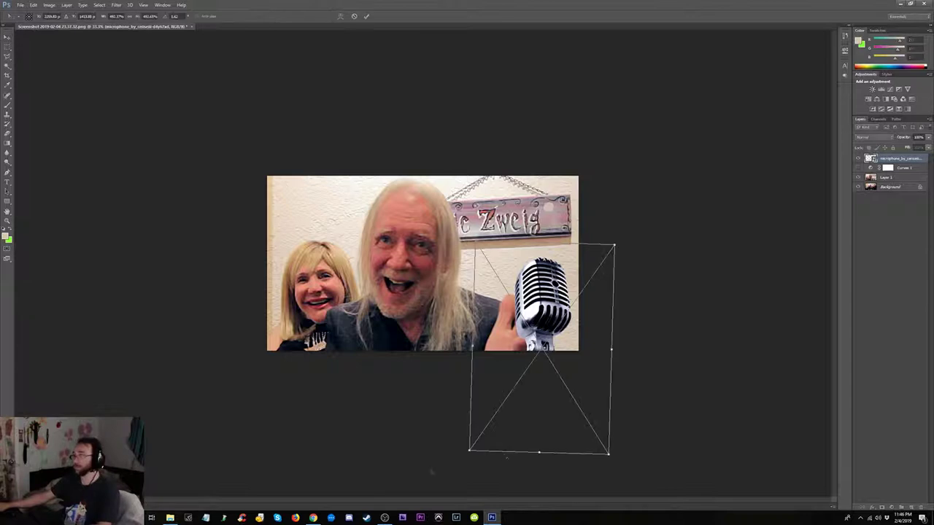
{"action": "left_click_drag", "start_coordinate": [463, 448], "coordinate": [442, 492]}
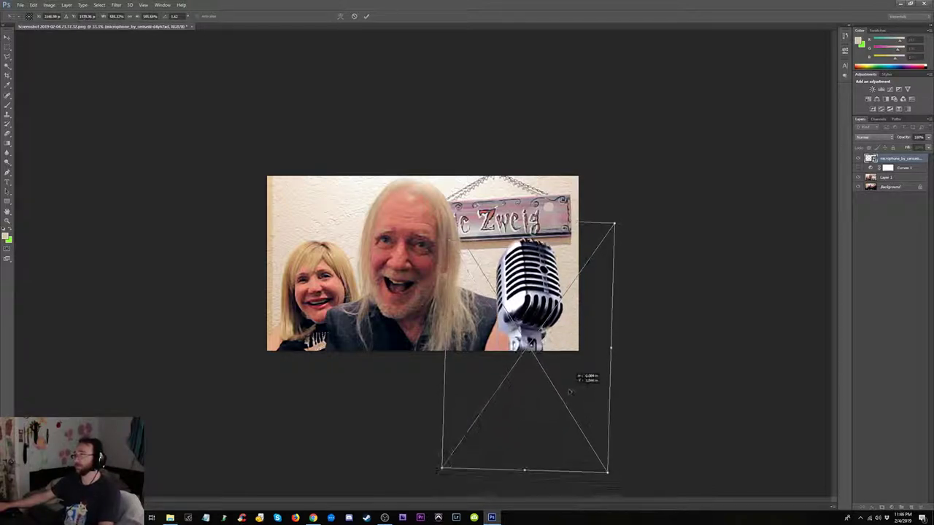
{"action": "left_click_drag", "start_coordinate": [568, 416], "coordinate": [577, 397]}
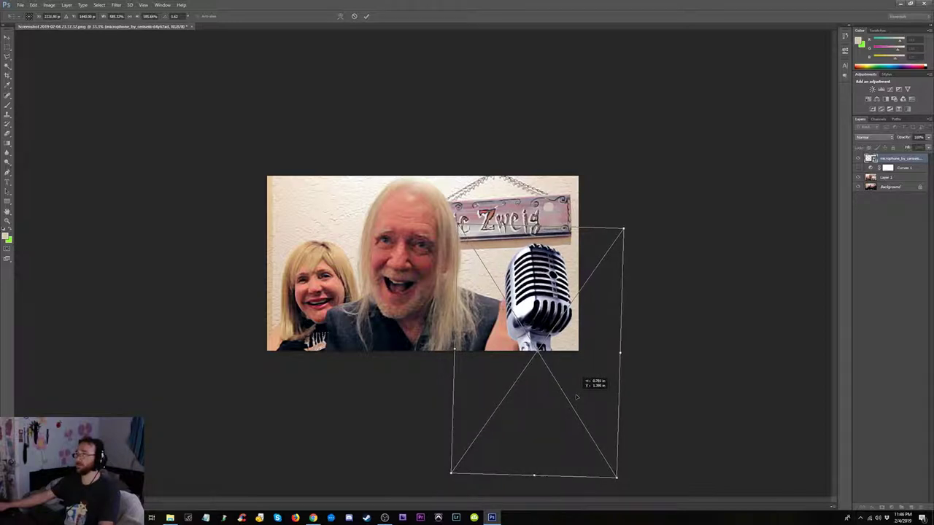
{"action": "key", "text": "Return"}
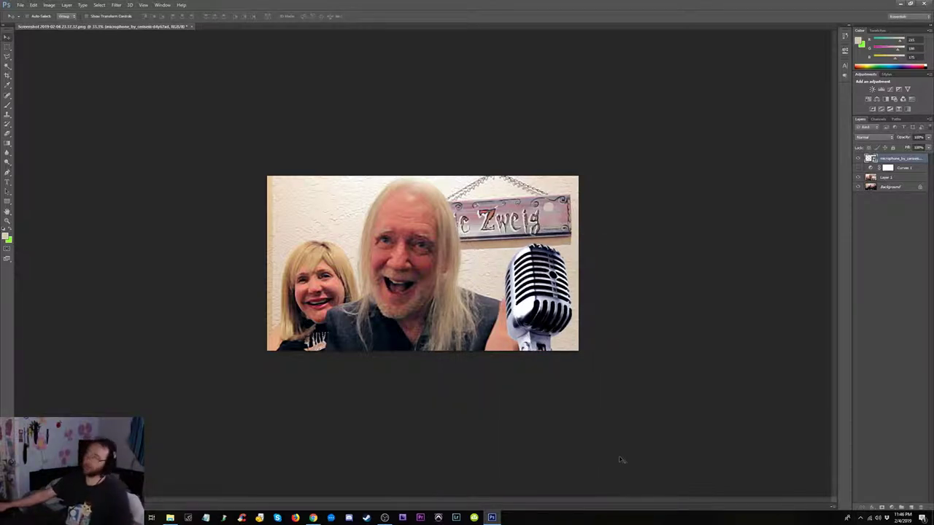
{"action": "key", "text": "ctrl+minus"}
{"action": "key", "text": "ctrl+minus"}
{"action": "key", "text": "ctrl+minus"}
{"action": "key", "text": "ctrl+minus"}
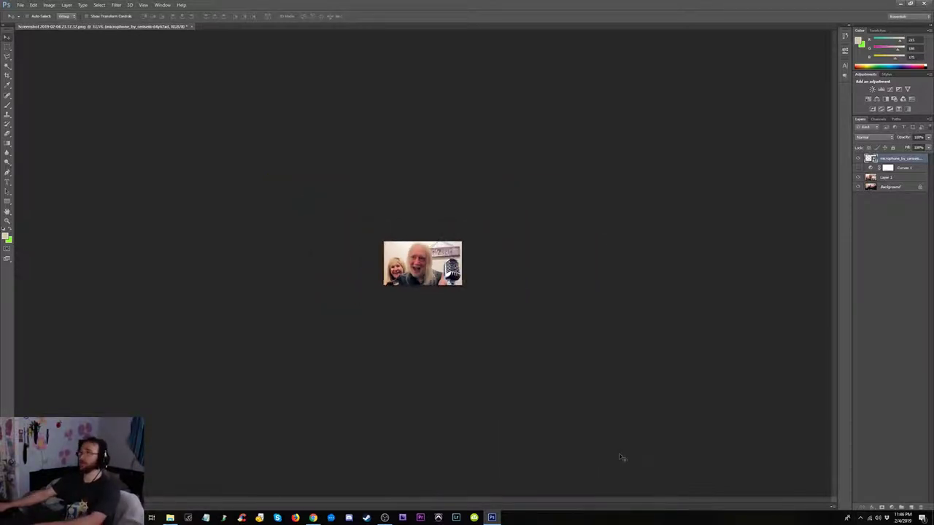
{"action": "key", "text": "ctrl+plus"}
{"action": "key", "text": "ctrl+plus"}
{"action": "key", "text": "ctrl+plus"}
{"action": "key", "text": "ctrl+plus"}
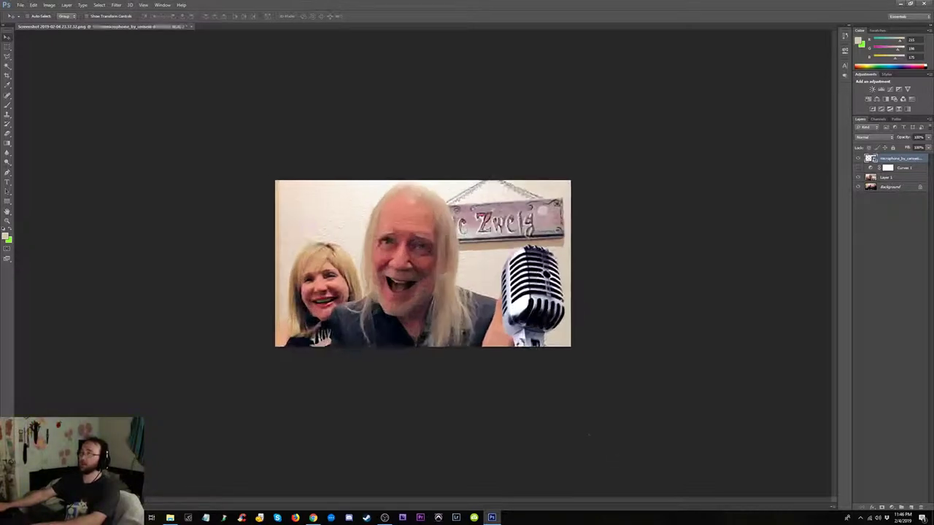
- Shrink the microphone and rotate it clockwise until it lies sideways near the sign
{"action": "key", "text": "ctrl+t"}
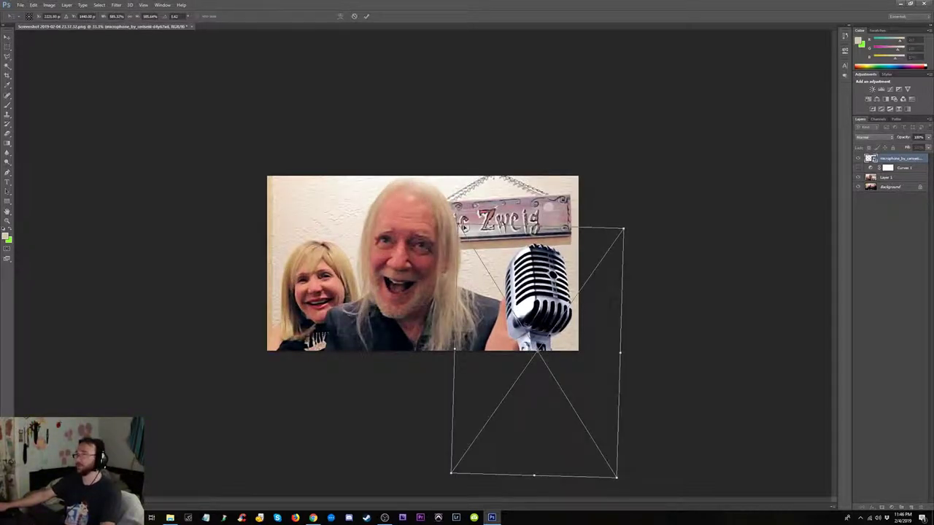
{"action": "mouse_move", "coordinate": [577, 321]}
{"action": "left_mouse_down"}
{"action": "mouse_move", "coordinate": [570, 348]}
{"action": "mouse_move", "coordinate": [583, 352]}
{"action": "mouse_move", "coordinate": [518, 353]}
{"action": "left_mouse_up"}
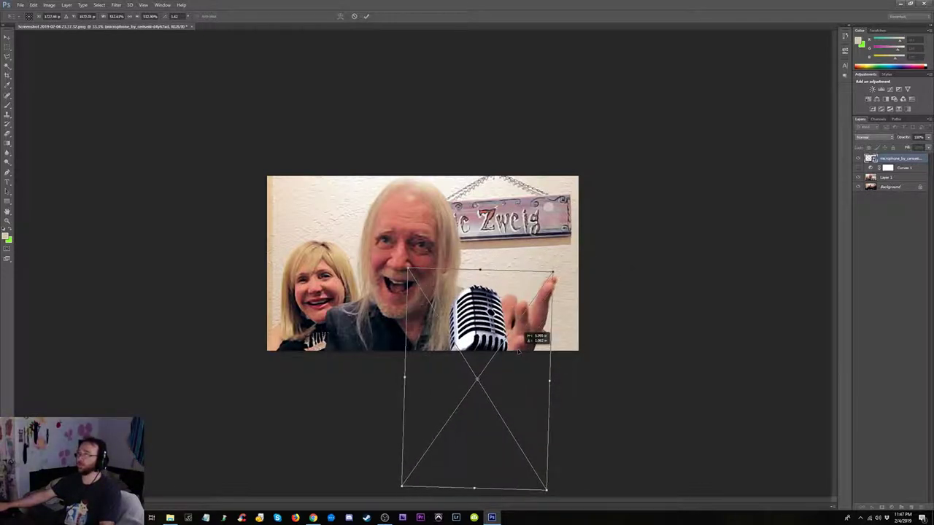
{"action": "mouse_move", "coordinate": [518, 353]}
{"action": "left_mouse_down"}
{"action": "mouse_move", "coordinate": [519, 342]}
{"action": "mouse_move", "coordinate": [550, 336]}
{"action": "mouse_move", "coordinate": [558, 314]}
{"action": "mouse_move", "coordinate": [594, 310]}
{"action": "mouse_move", "coordinate": [602, 322]}
{"action": "mouse_move", "coordinate": [578, 324]}
{"action": "left_mouse_up"}
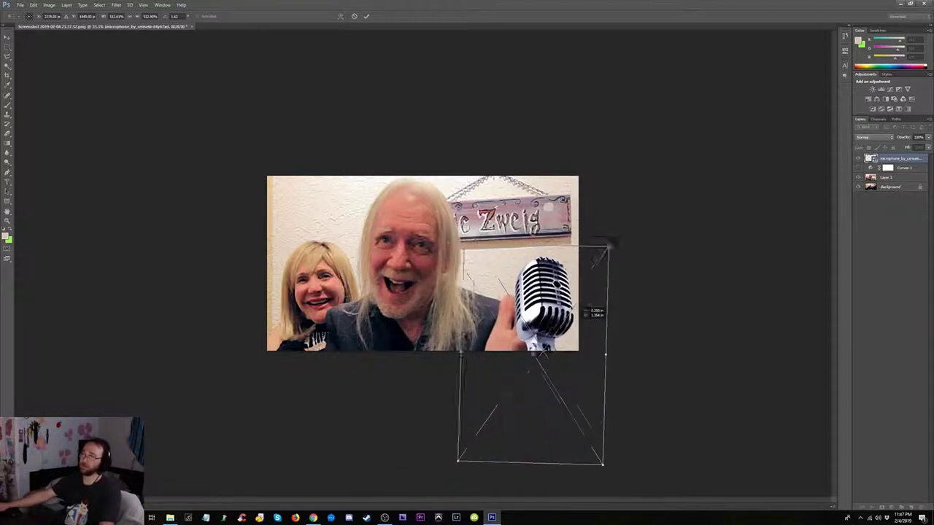
{"action": "mouse_move", "coordinate": [607, 246]}
{"action": "left_mouse_down"}
{"action": "mouse_move", "coordinate": [568, 385]}
{"action": "mouse_move", "coordinate": [527, 368]}
{"action": "mouse_move", "coordinate": [575, 358]}
{"action": "mouse_move", "coordinate": [310, 360]}
{"action": "mouse_move", "coordinate": [455, 362]}
{"action": "mouse_move", "coordinate": [398, 372]}
{"action": "mouse_move", "coordinate": [365, 350]}
{"action": "mouse_move", "coordinate": [379, 336]}
{"action": "mouse_move", "coordinate": [384, 292]}
{"action": "mouse_move", "coordinate": [369, 239]}
{"action": "mouse_move", "coordinate": [359, 238]}
{"action": "mouse_move", "coordinate": [393, 254]}
{"action": "left_mouse_up"}
{"action": "mouse_move", "coordinate": [378, 128]}
{"action": "left_mouse_down"}
{"action": "mouse_move", "coordinate": [411, 151]}
{"action": "mouse_move", "coordinate": [403, 108]}
{"action": "mouse_move", "coordinate": [347, 160]}
{"action": "mouse_move", "coordinate": [360, 140]}
{"action": "mouse_move", "coordinate": [340, 151]}
{"action": "mouse_move", "coordinate": [387, 172]}
{"action": "mouse_move", "coordinate": [368, 201]}
{"action": "mouse_move", "coordinate": [343, 175]}
{"action": "mouse_move", "coordinate": [361, 168]}
{"action": "mouse_move", "coordinate": [351, 186]}
{"action": "mouse_move", "coordinate": [369, 168]}
{"action": "mouse_move", "coordinate": [332, 176]}
{"action": "mouse_move", "coordinate": [606, 195]}
{"action": "mouse_move", "coordinate": [596, 207]}
{"action": "mouse_move", "coordinate": [595, 269]}
{"action": "left_mouse_up"}
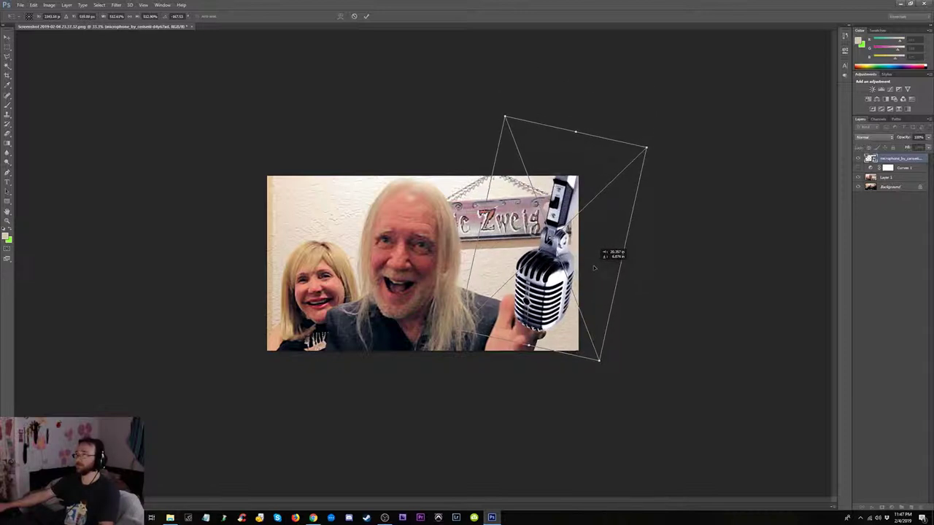
{"action": "left_click_drag", "start_coordinate": [662, 276], "coordinate": [651, 289]}
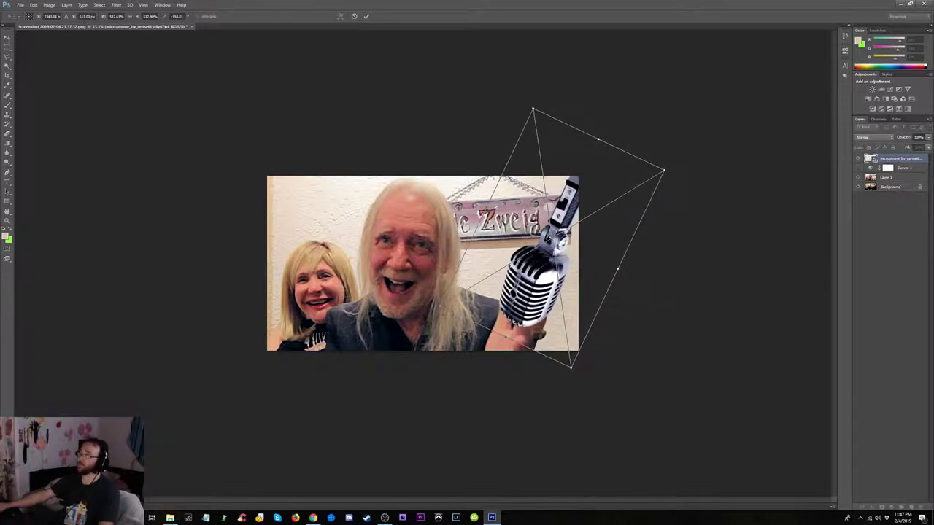
{"action": "left_click_drag", "start_coordinate": [595, 245], "coordinate": [597, 248]}
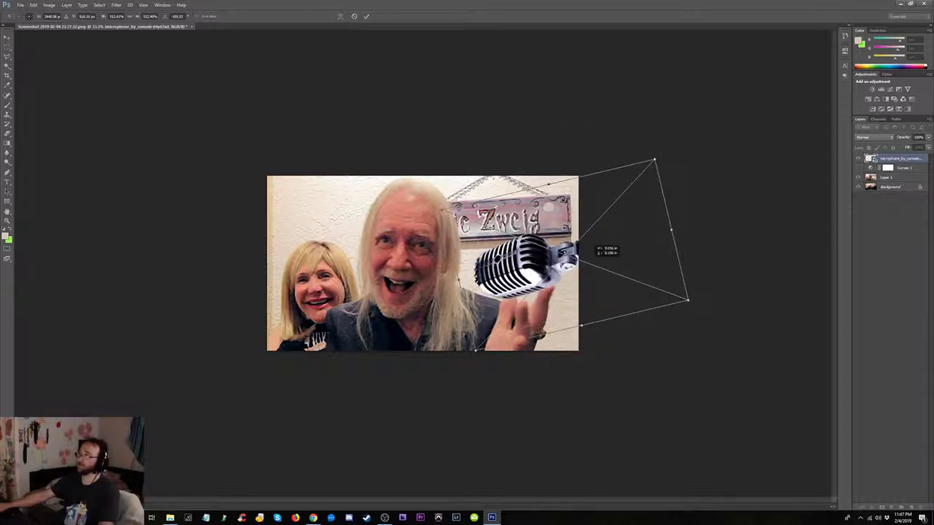
{"action": "left_click_drag", "start_coordinate": [700, 244], "coordinate": [705, 283]}
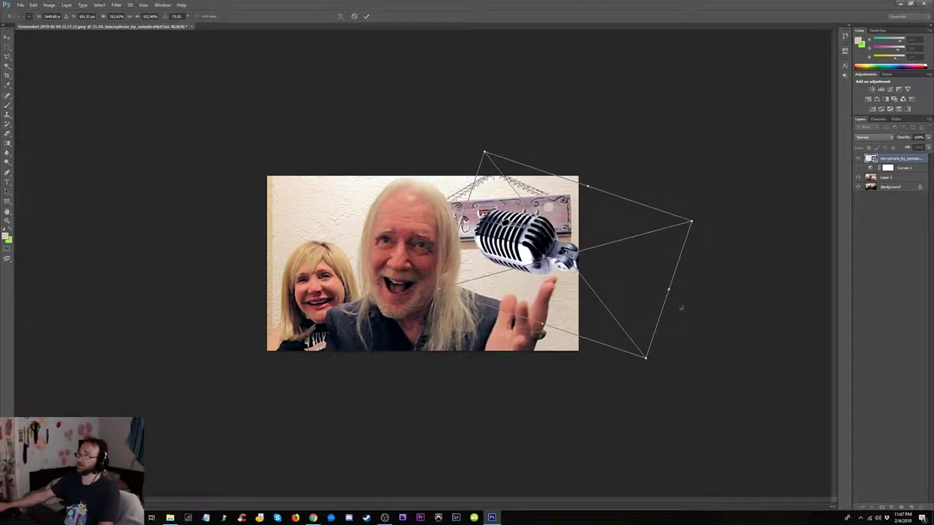
- Stand the microphone upright again beside the man and apply the transform
{"action": "mouse_move", "coordinate": [574, 210]}
{"action": "left_mouse_down"}
{"action": "mouse_move", "coordinate": [267, 162]}
{"action": "mouse_move", "coordinate": [388, 218]}
{"action": "left_mouse_up"}
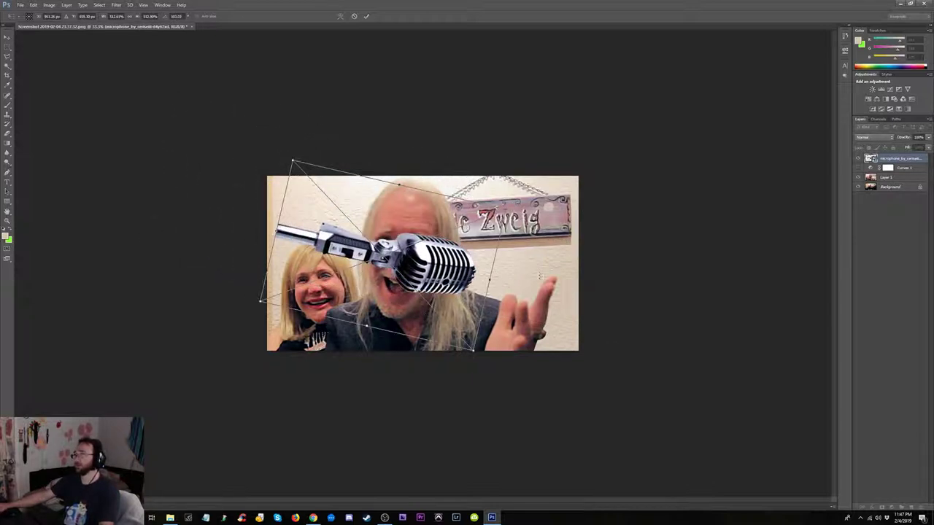
{"action": "mouse_move", "coordinate": [540, 276]}
{"action": "left_mouse_down"}
{"action": "mouse_move", "coordinate": [461, 257]}
{"action": "mouse_move", "coordinate": [546, 247]}
{"action": "left_mouse_up"}
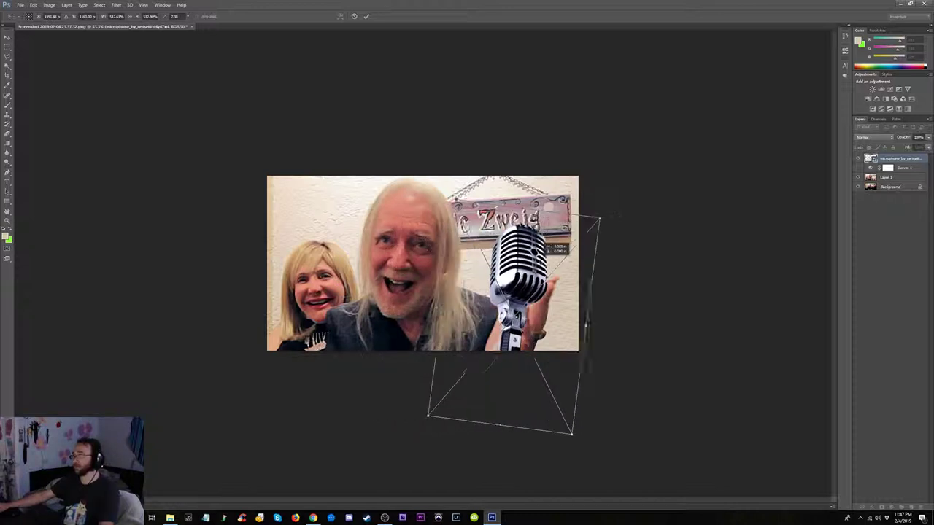
{"action": "mouse_move", "coordinate": [652, 309]}
{"action": "left_mouse_down"}
{"action": "mouse_move", "coordinate": [583, 272]}
{"action": "mouse_move", "coordinate": [632, 216]}
{"action": "mouse_move", "coordinate": [650, 328]}
{"action": "mouse_move", "coordinate": [635, 341]}
{"action": "mouse_move", "coordinate": [611, 282]}
{"action": "mouse_move", "coordinate": [579, 334]}
{"action": "left_mouse_up"}
{"action": "key", "text": "Return"}
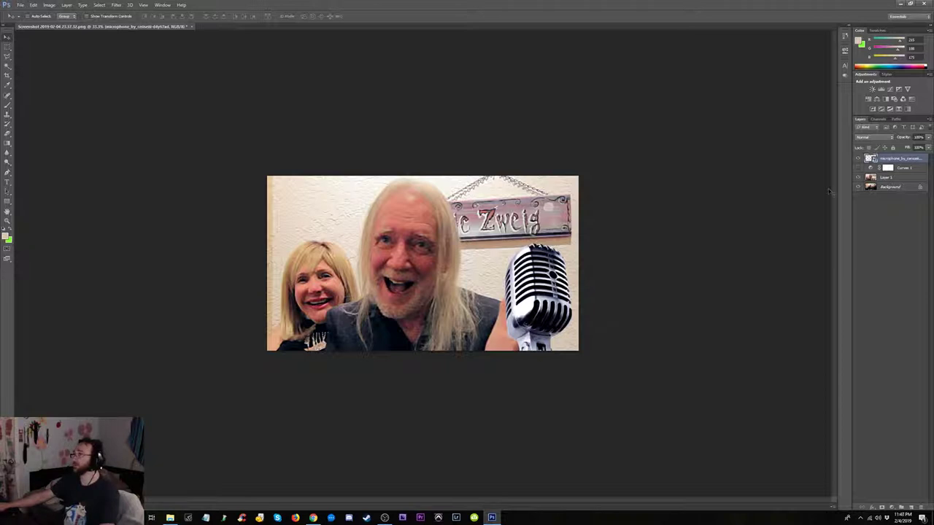
{"action": "left_click", "coordinate": [905, 169]}
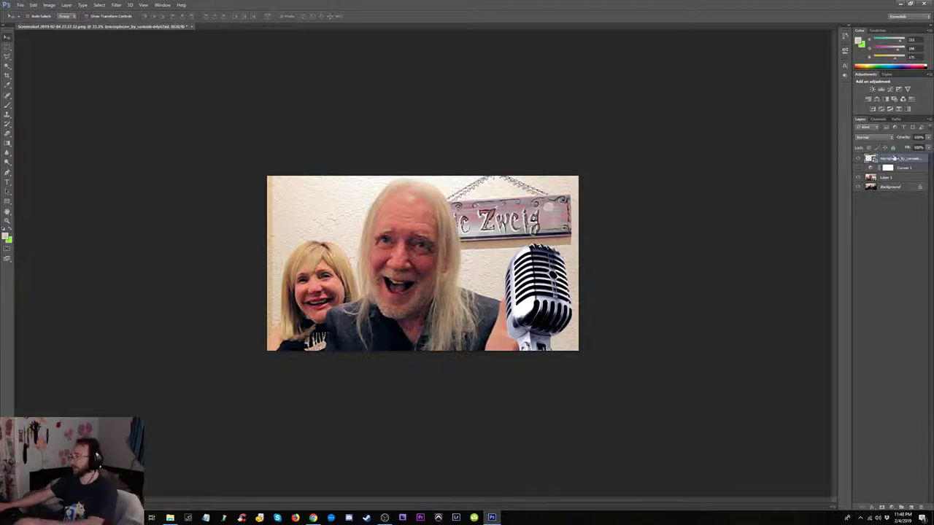
- Delete the chrome microphone layer and preview 'mic close contrast' in the search results
{"action": "key", "text": "Delete"}
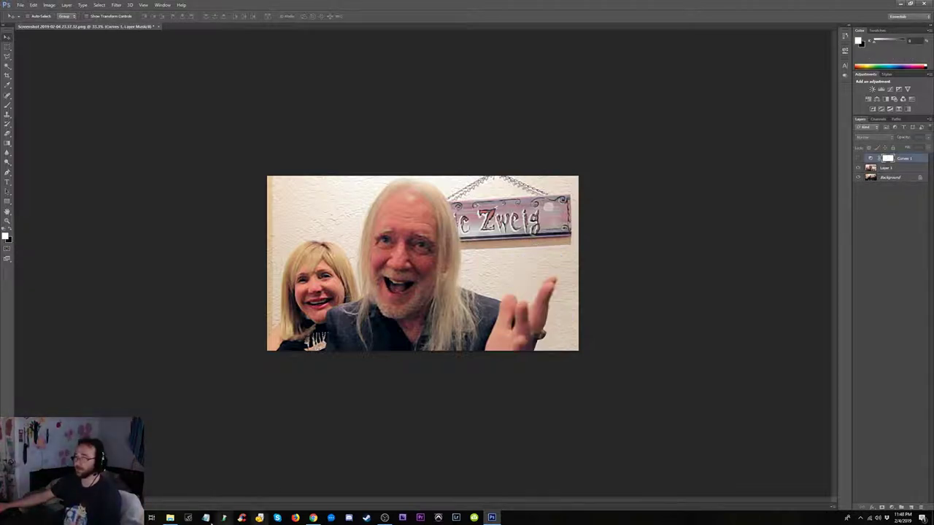
{"action": "left_click", "coordinate": [170, 518]}
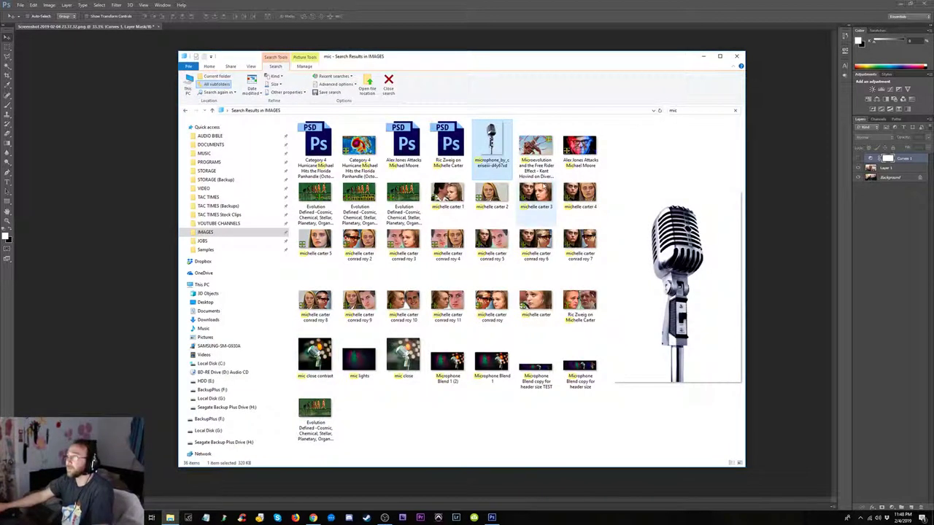
{"action": "left_click", "coordinate": [300, 362]}
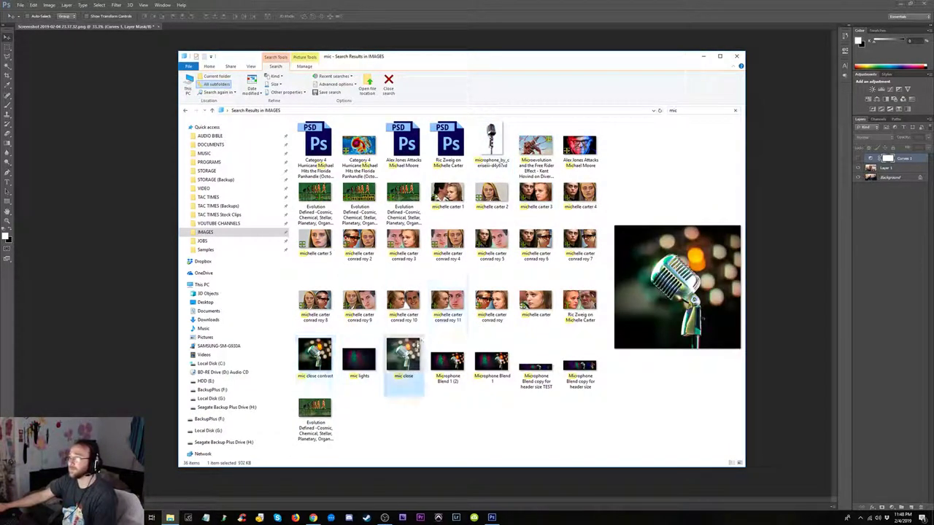
- Place 'mic close contrast' on the photo, enlarged and anchored at the lower right
{"action": "left_click_drag", "start_coordinate": [409, 56], "coordinate": [751, 89]}
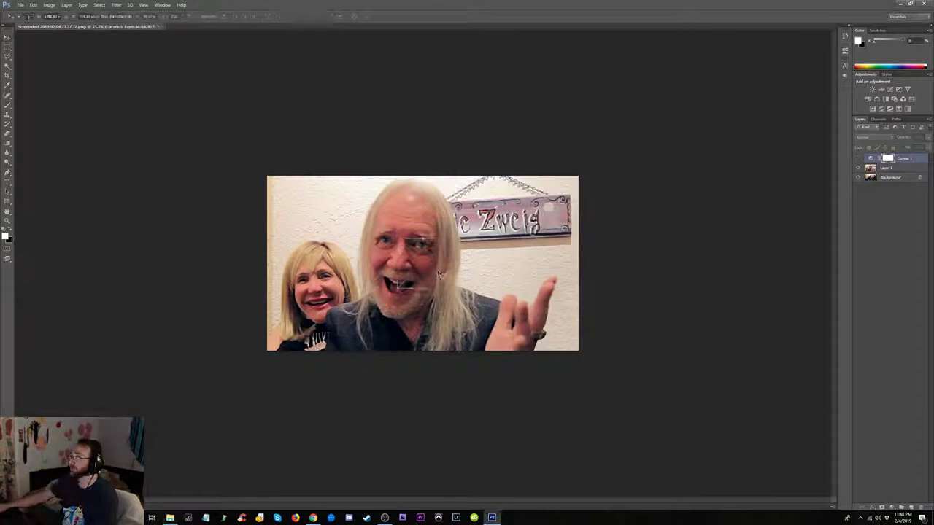
{"action": "mouse_move", "coordinate": [658, 391]}
{"action": "left_mouse_down"}
{"action": "mouse_move", "coordinate": [424, 263]}
{"action": "mouse_move", "coordinate": [537, 375]}
{"action": "left_mouse_up"}
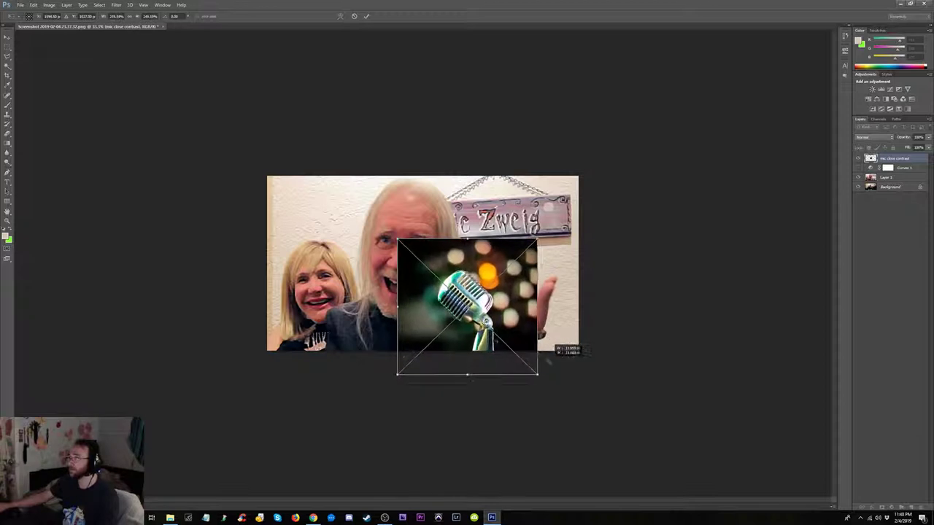
{"action": "left_click_drag", "start_coordinate": [480, 283], "coordinate": [552, 259]}
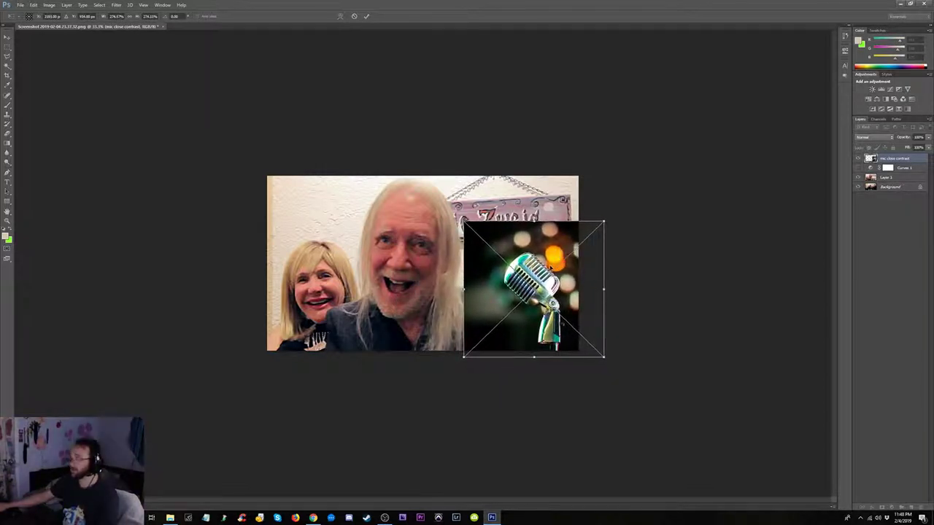
{"action": "key", "text": "Return"}
{"action": "key", "text": "ctrl+plus"}
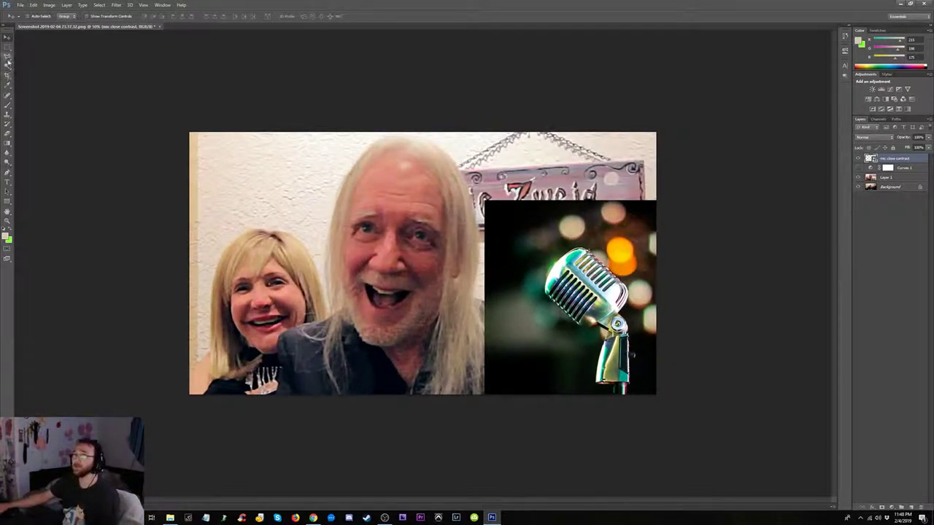
- Select the microphone with the Magic Wand, then add a layer mask from the selection
{"action": "left_click", "coordinate": [552, 355]}
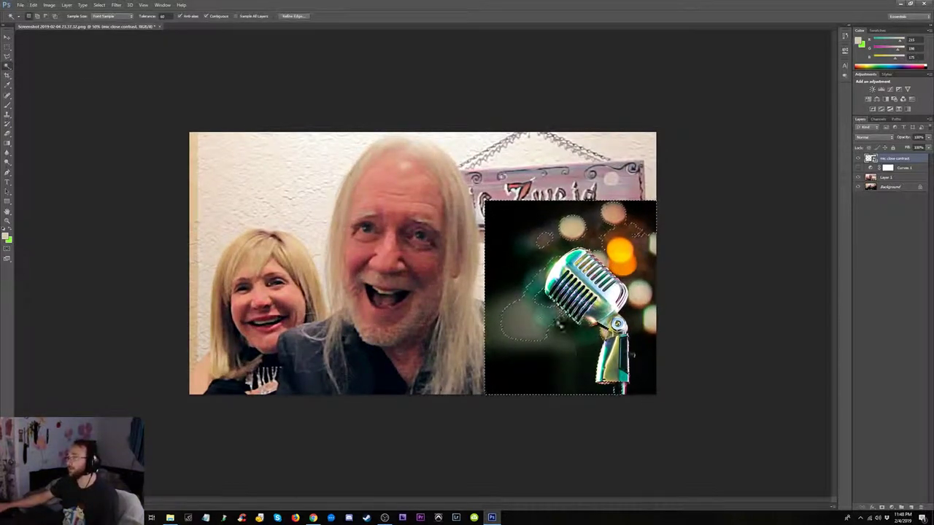
{"action": "key", "text": "ctrl+d"}
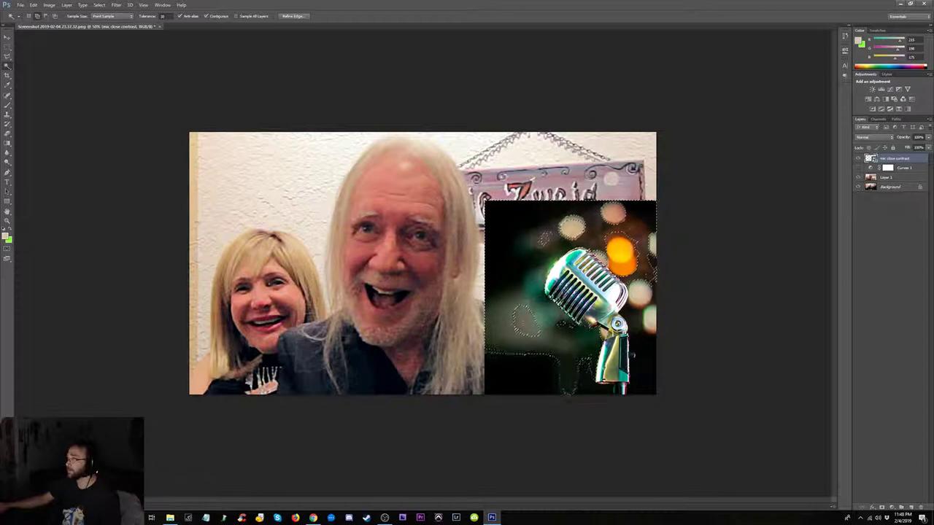
{"action": "left_click", "coordinate": [519, 321], "text": "shift"}
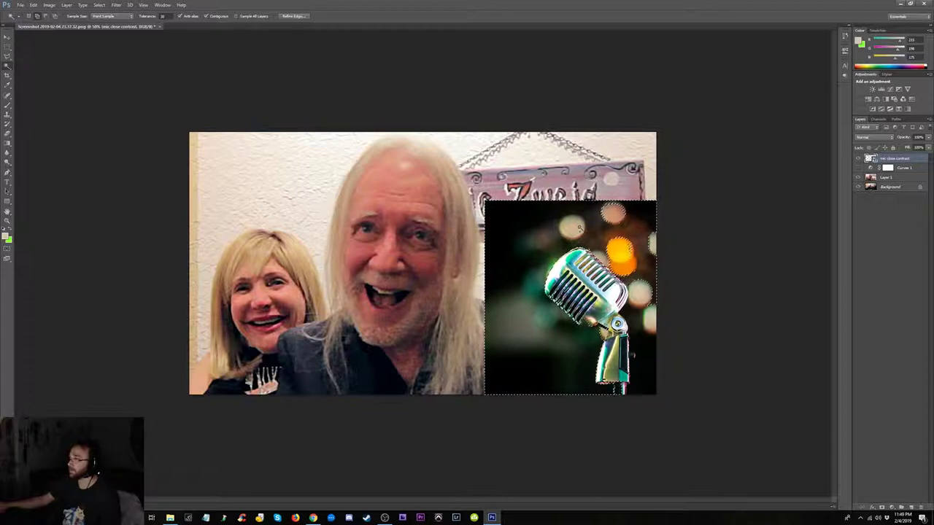
{"action": "left_click", "coordinate": [622, 244]}
{"action": "key", "text": "ctrl+plus"}
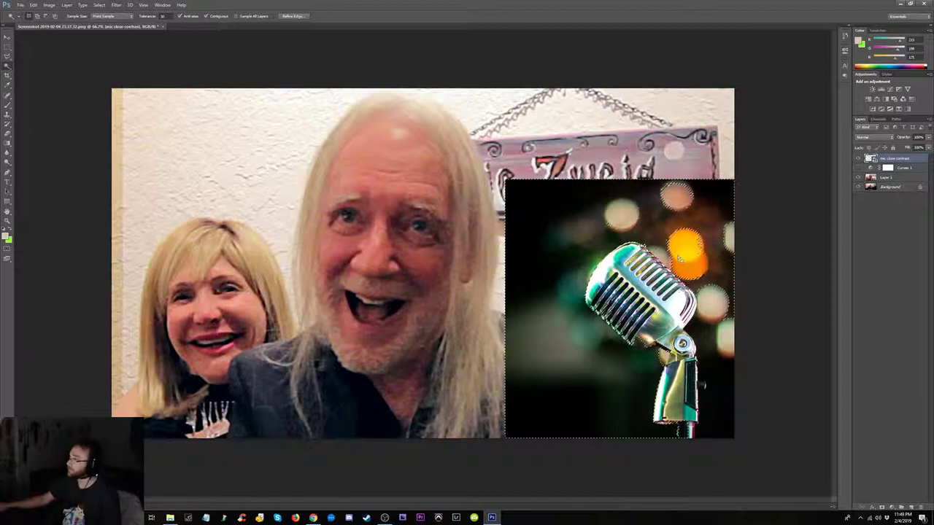
{"action": "left_click", "coordinate": [715, 363], "text": "alt"}
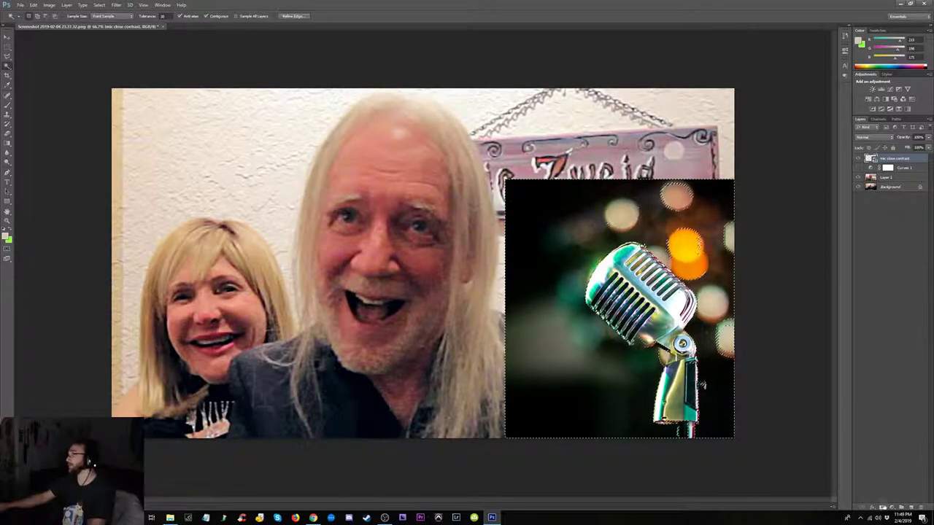
{"action": "left_click", "coordinate": [891, 507]}
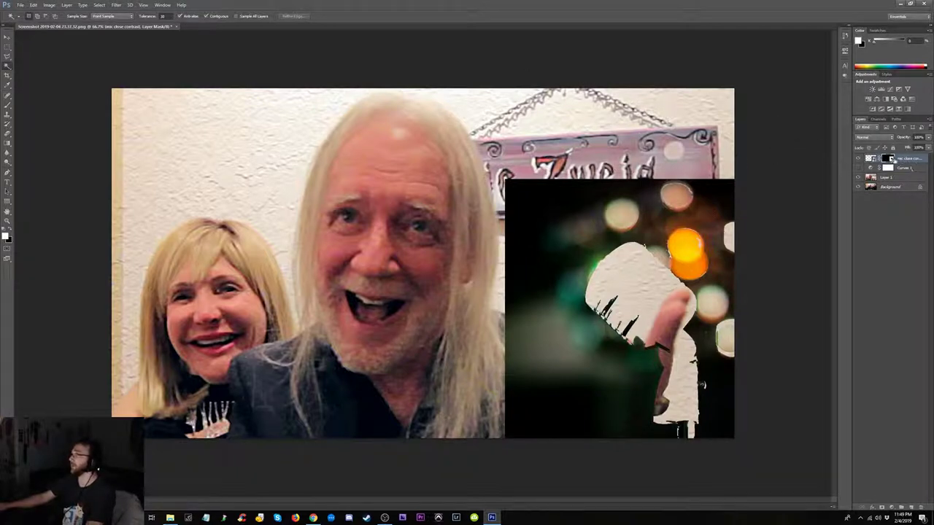
- Invert and enlarge the mic layer's mask, then delete the mic close contrast layer
{"action": "double_click", "coordinate": [892, 160]}
{"action": "left_click", "coordinate": [807, 151]}
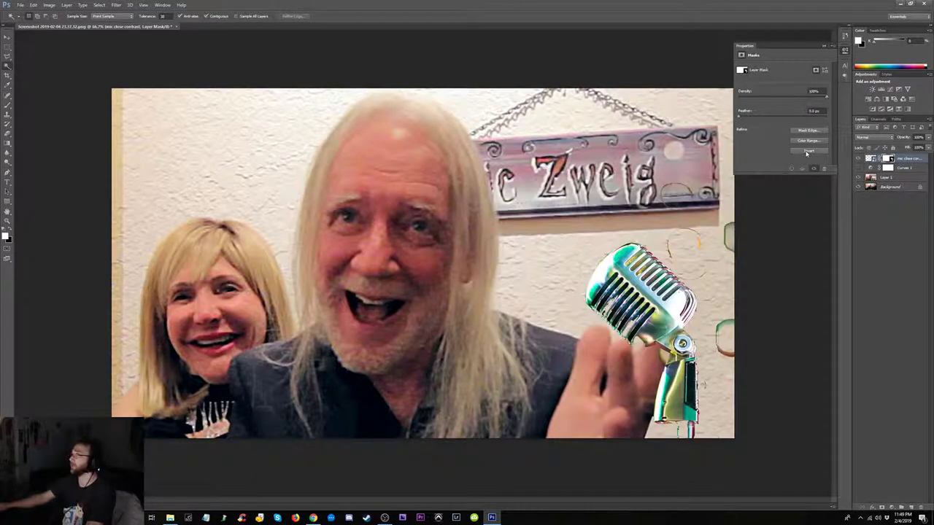
{"action": "key", "text": "ctrl+minus"}
{"action": "key", "text": "ctrl+minus"}
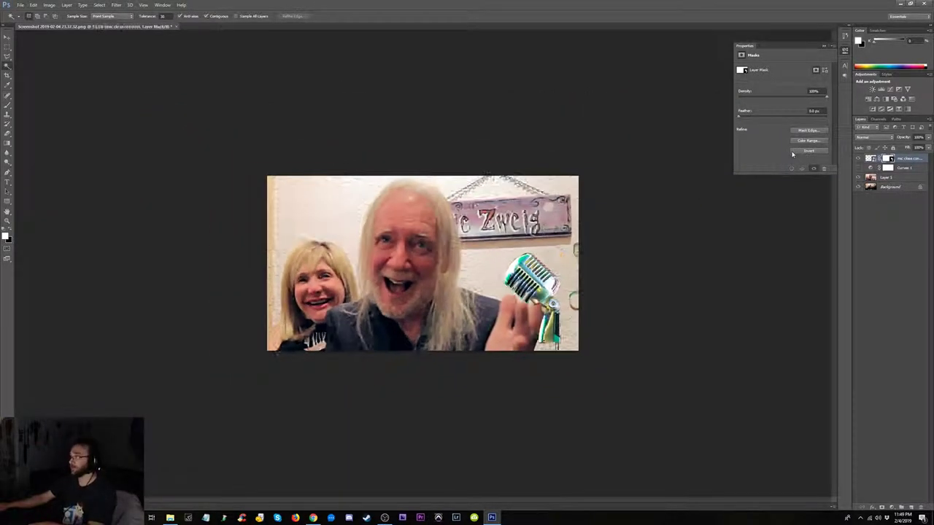
{"action": "key", "text": "ctrl+minus"}
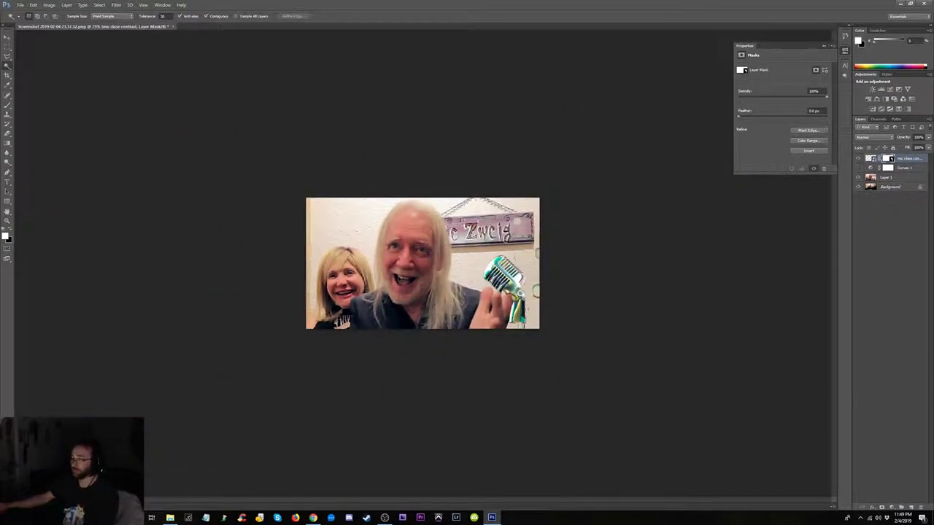
{"action": "key", "text": "ctrl+t"}
{"action": "left_click_drag", "start_coordinate": [456, 334], "coordinate": [540, 286]}
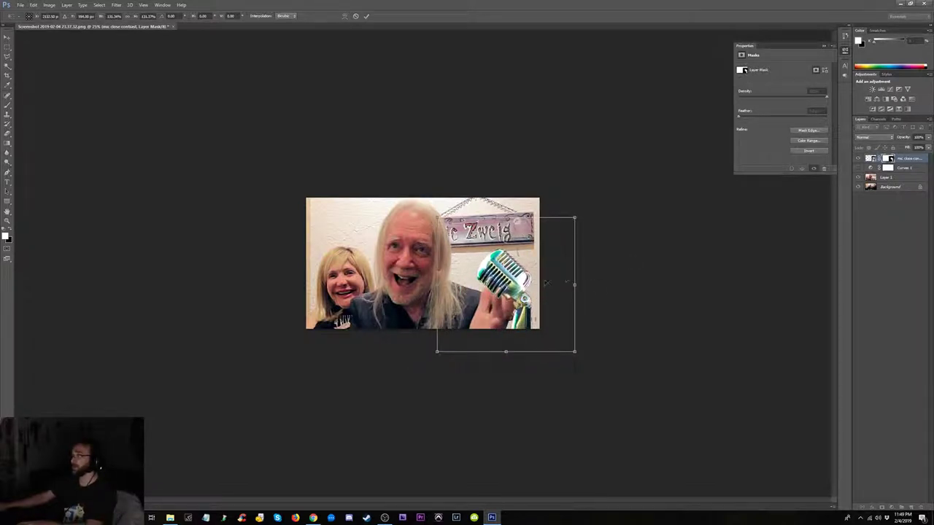
{"action": "key", "text": "Return"}
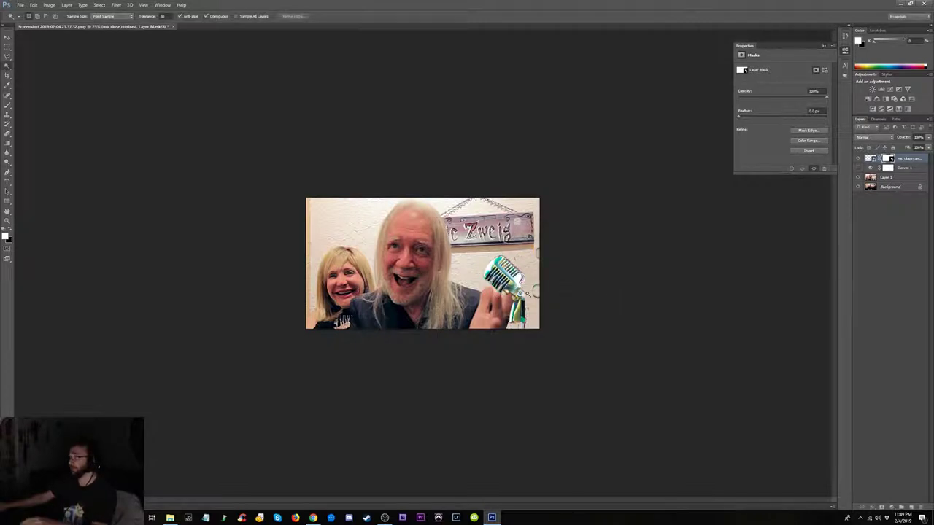
{"action": "key", "text": "Delete"}
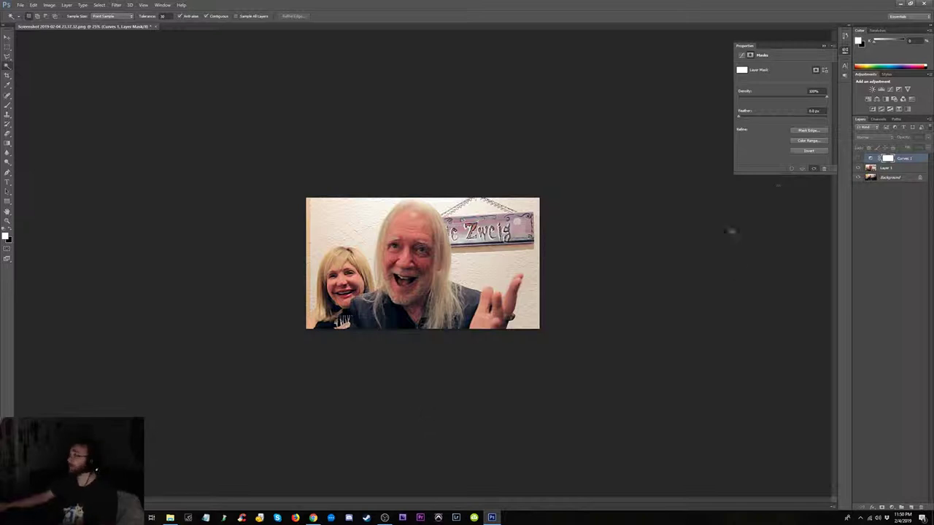
- Shrink Layer 1 slightly and shift it right and down in the canvas
{"action": "left_click", "coordinate": [901, 172]}
{"action": "key", "text": "ctrl+t"}
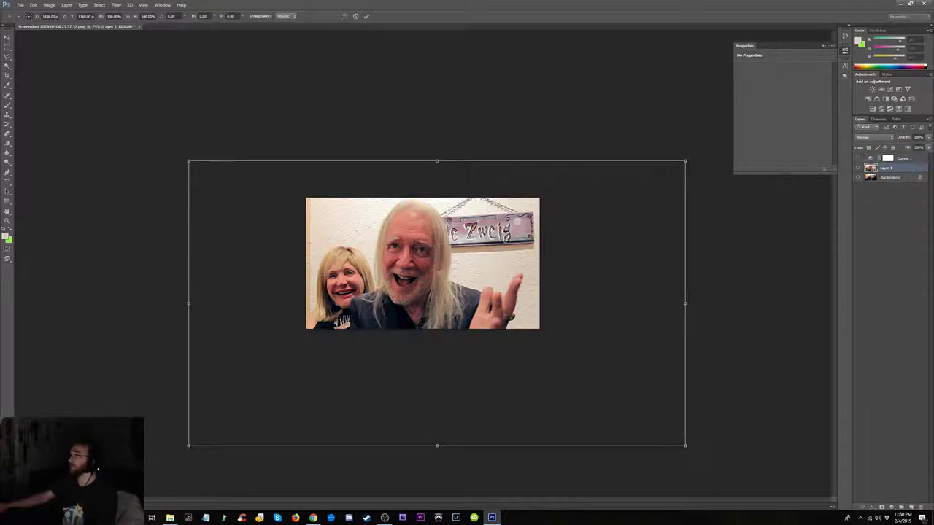
{"action": "left_click_drag", "start_coordinate": [680, 443], "coordinate": [668, 430]}
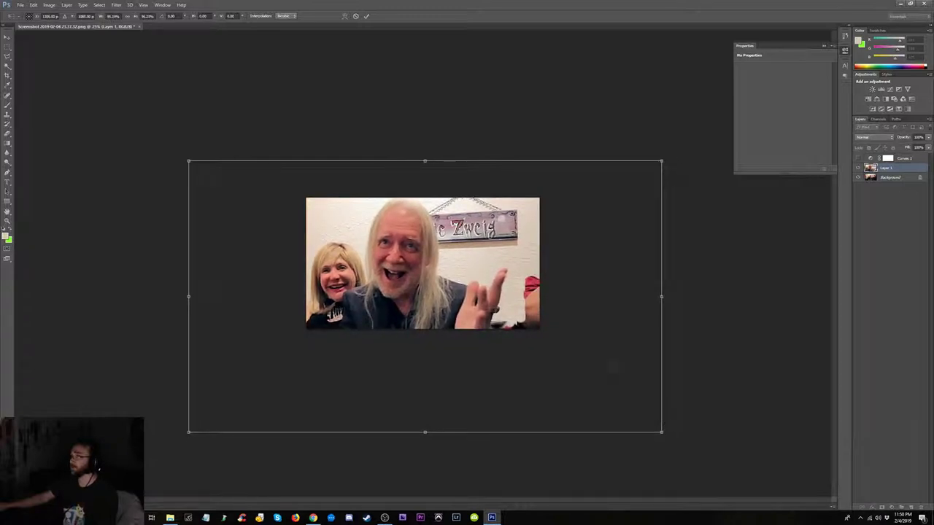
{"action": "mouse_move", "coordinate": [552, 262]}
{"action": "left_mouse_down"}
{"action": "mouse_move", "coordinate": [557, 270]}
{"action": "mouse_move", "coordinate": [557, 246]}
{"action": "mouse_move", "coordinate": [565, 254]}
{"action": "left_mouse_up"}
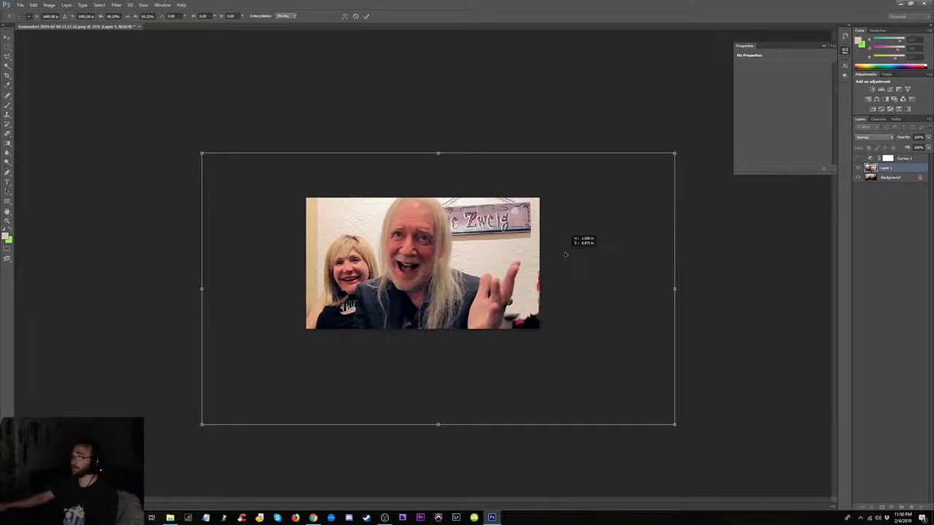
{"action": "left_click_drag", "start_coordinate": [565, 254], "coordinate": [565, 256]}
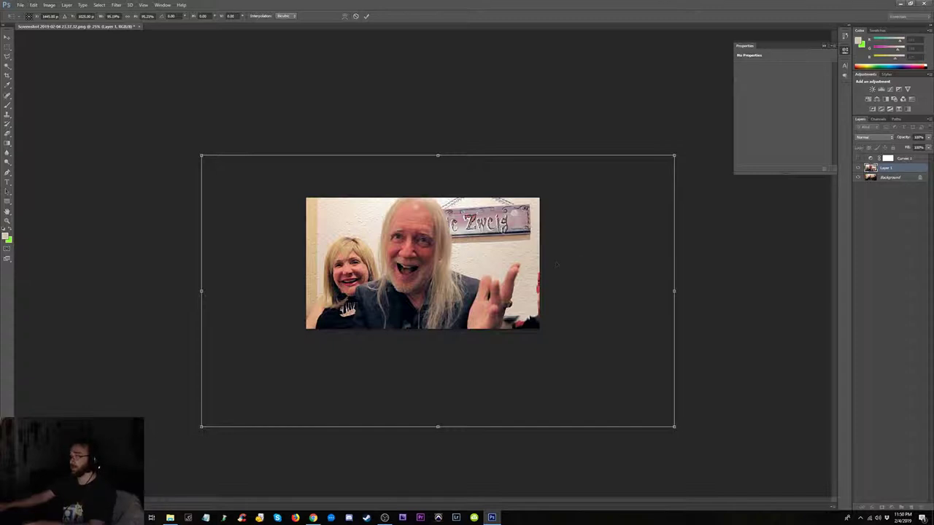
{"action": "key", "text": "ctrl+plus"}
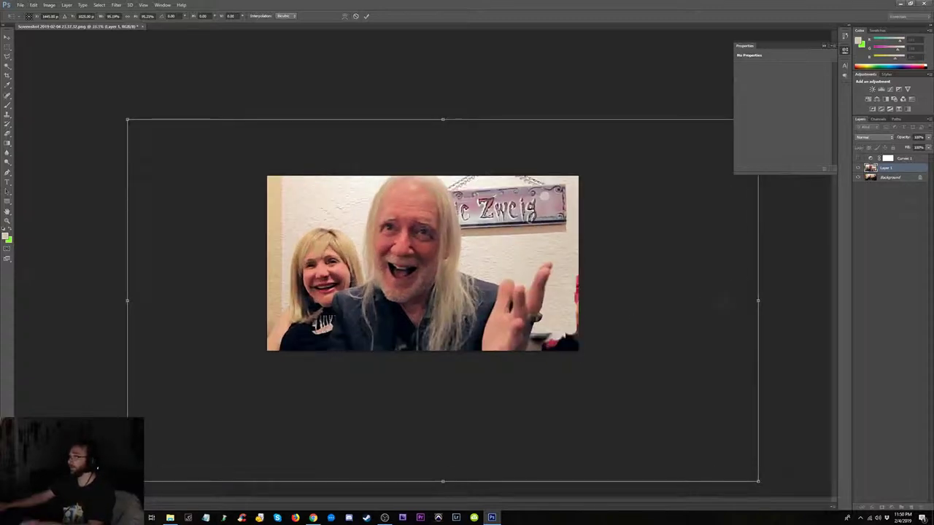
{"action": "key", "text": "Return"}
{"action": "key", "text": "w"}
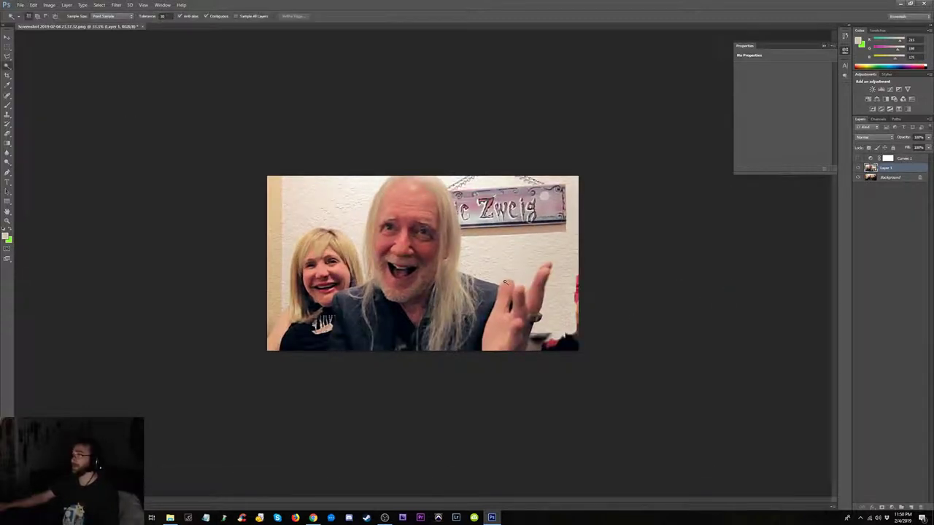
- Clone wall texture over the red object at the right edge and the bottom-right corner
{"action": "left_click", "coordinate": [8, 116]}
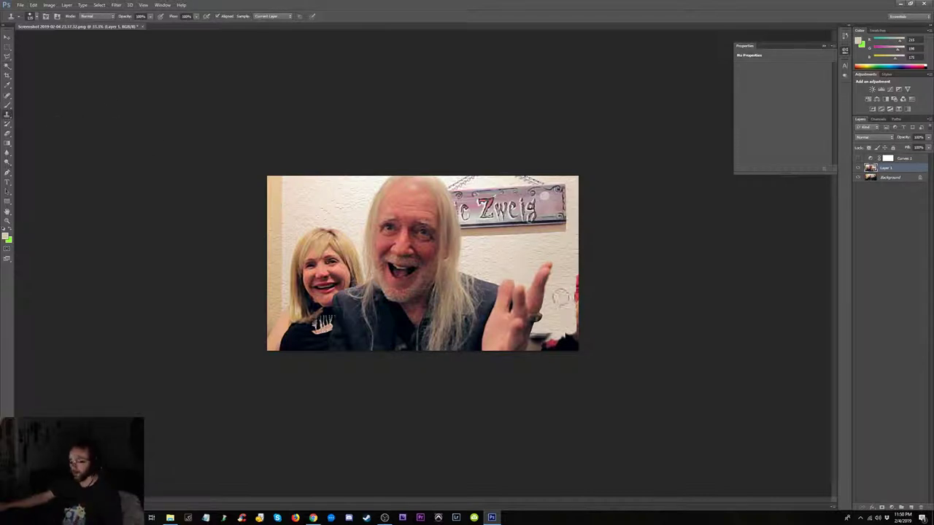
{"action": "mouse_move", "coordinate": [559, 293]}
{"action": "left_mouse_down"}
{"action": "mouse_move", "coordinate": [579, 329]}
{"action": "mouse_move", "coordinate": [571, 314]}
{"action": "mouse_move", "coordinate": [577, 348]}
{"action": "mouse_move", "coordinate": [555, 343]}
{"action": "left_mouse_up"}
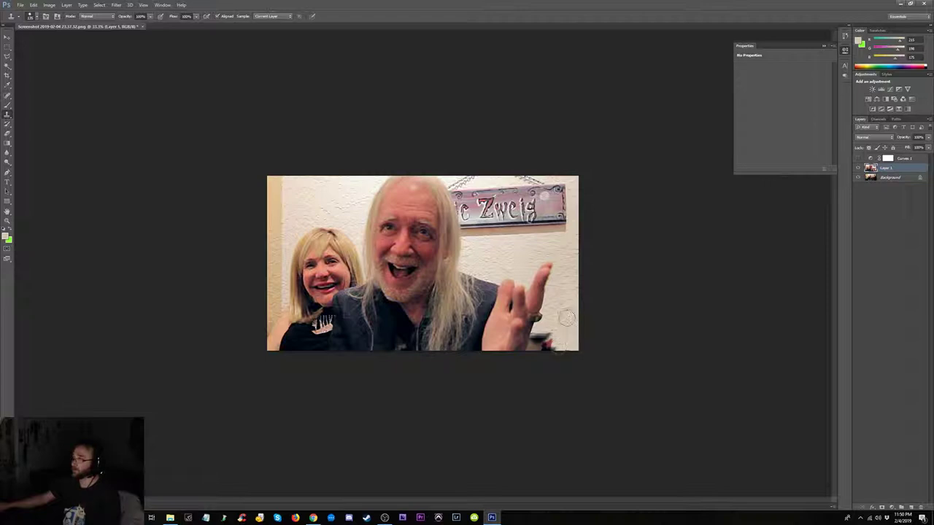
{"action": "mouse_move", "coordinate": [570, 309]}
{"action": "left_mouse_down"}
{"action": "mouse_move", "coordinate": [558, 334]}
{"action": "mouse_move", "coordinate": [539, 342]}
{"action": "left_mouse_up"}
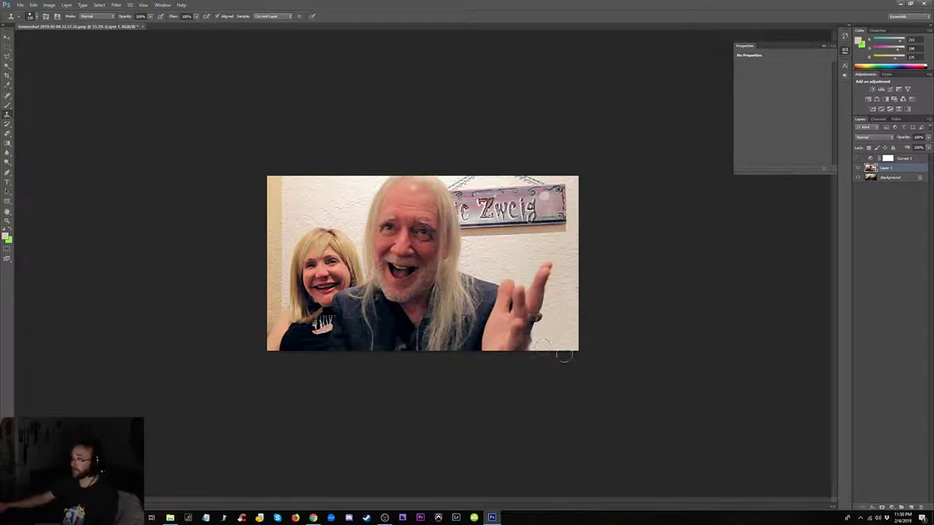
{"action": "key", "text": "ctrl+plus"}
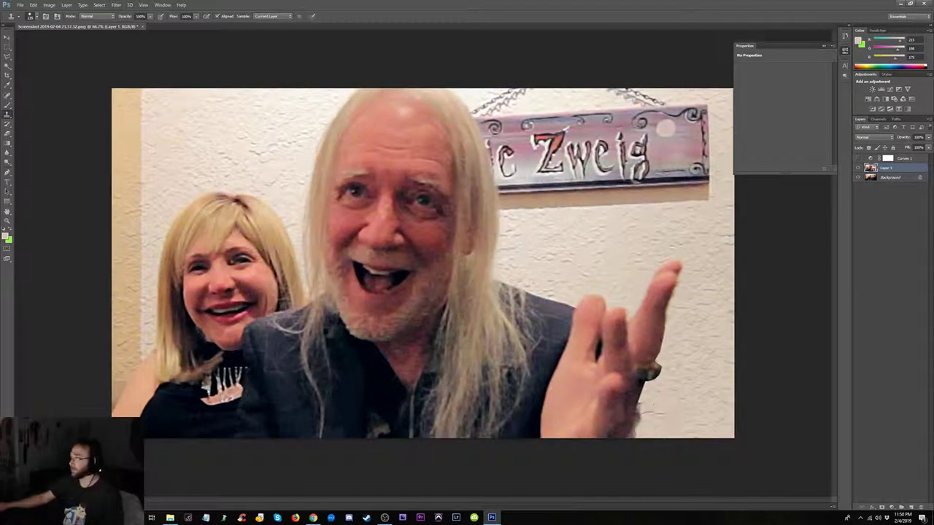
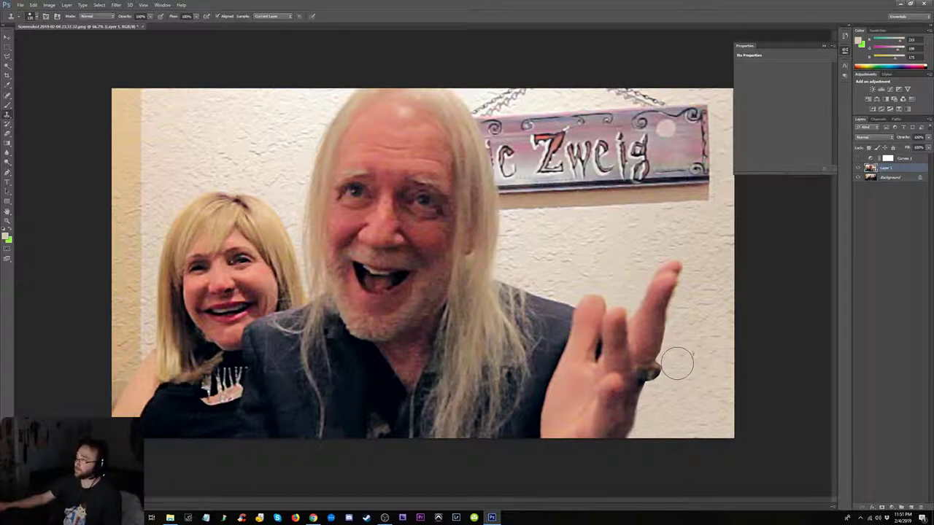
- Outline the left wall strip beside the woman's hair with a freehand lasso selection
{"action": "key", "text": "ctrl+minus"}
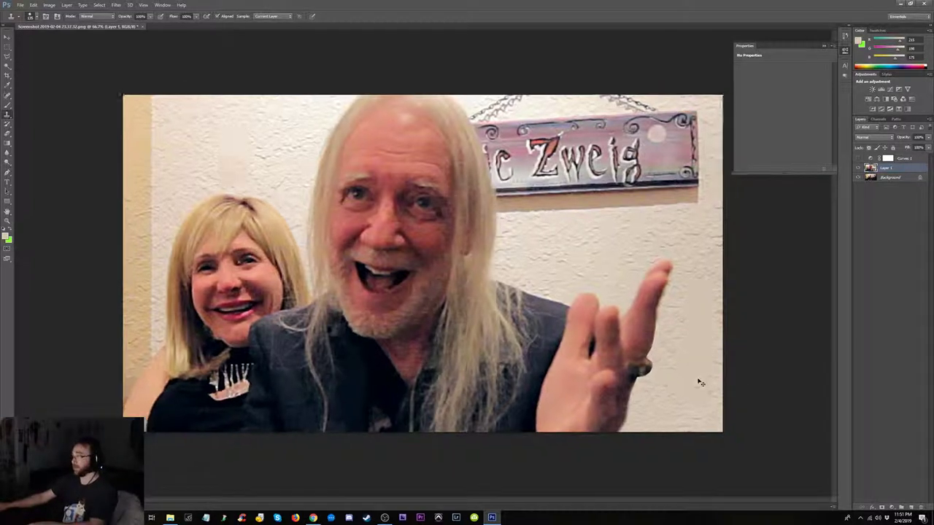
{"action": "key", "text": "ctrl+minus"}
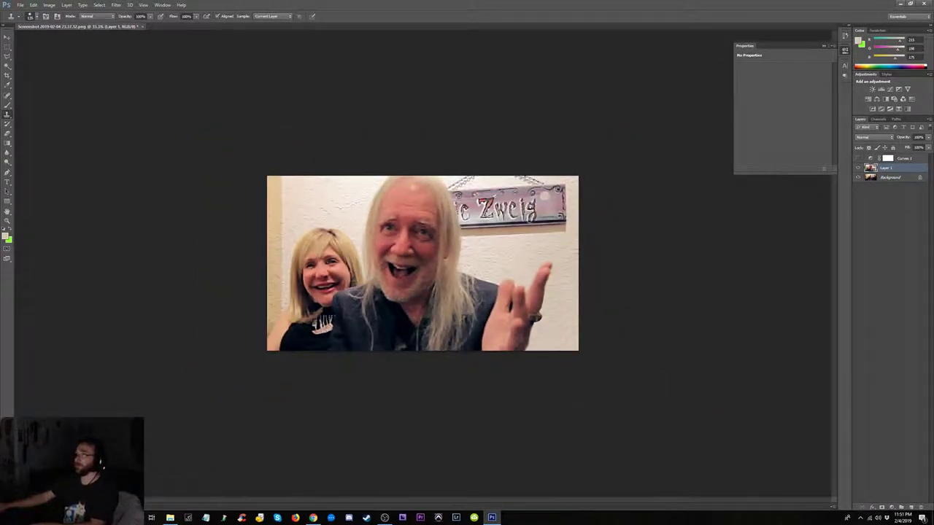
{"action": "key", "text": "ctrl+plus"}
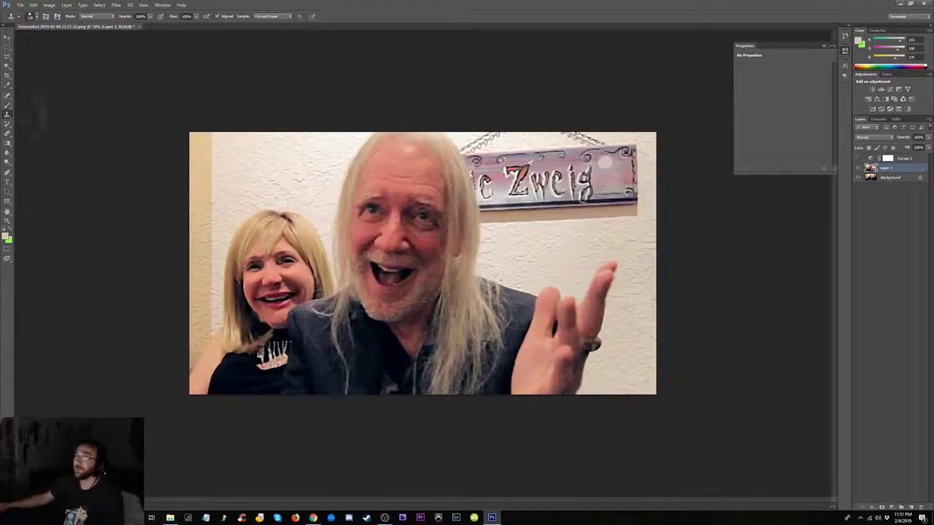
{"action": "left_click", "coordinate": [8, 56]}
{"action": "left_click", "coordinate": [203, 99]}
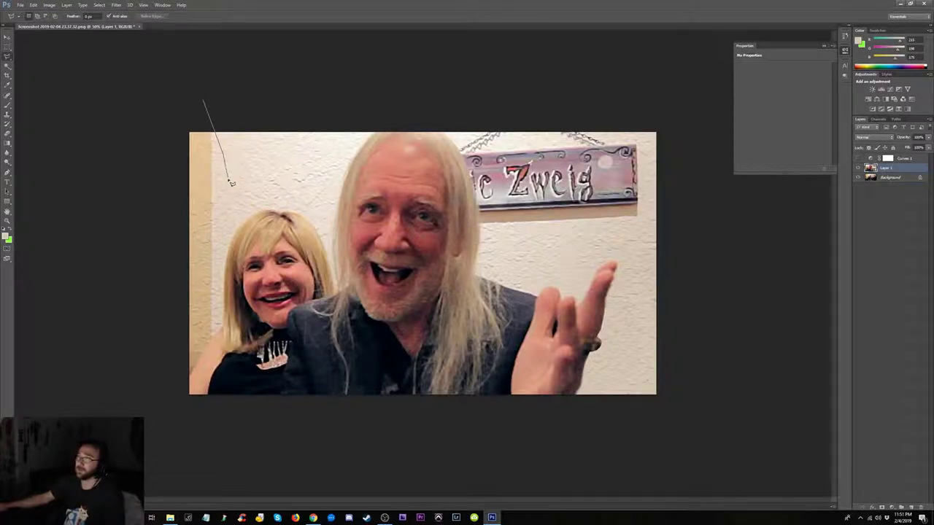
{"action": "key", "text": "Escape"}
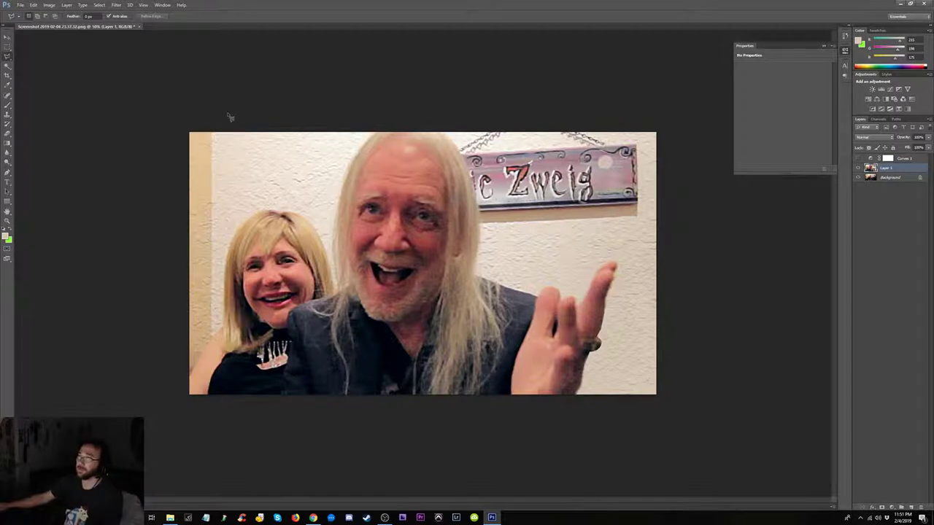
{"action": "left_click_drag", "start_coordinate": [250, 114], "coordinate": [222, 268]}
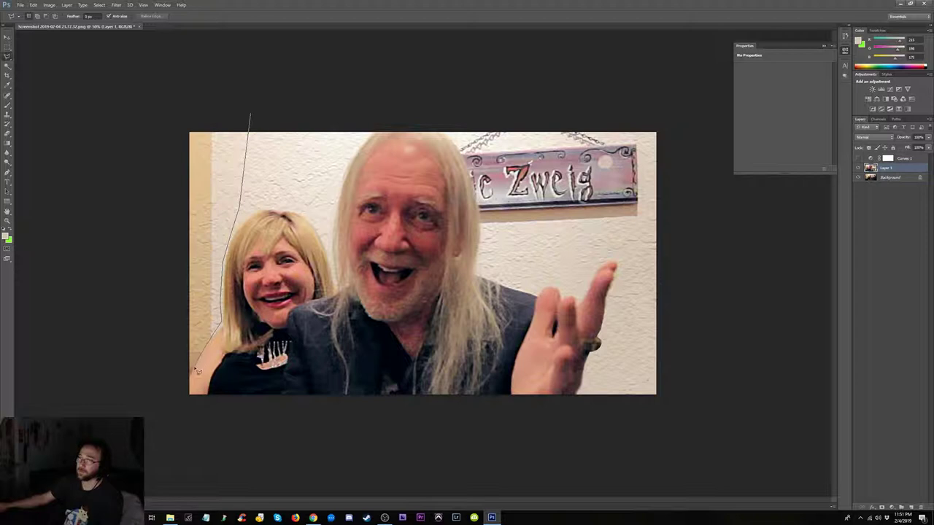
{"action": "mouse_move", "coordinate": [192, 377]}
{"action": "left_mouse_down"}
{"action": "mouse_move", "coordinate": [171, 388]}
{"action": "mouse_move", "coordinate": [144, 183]}
{"action": "mouse_move", "coordinate": [234, 98]}
{"action": "mouse_move", "coordinate": [255, 114]}
{"action": "left_mouse_up"}
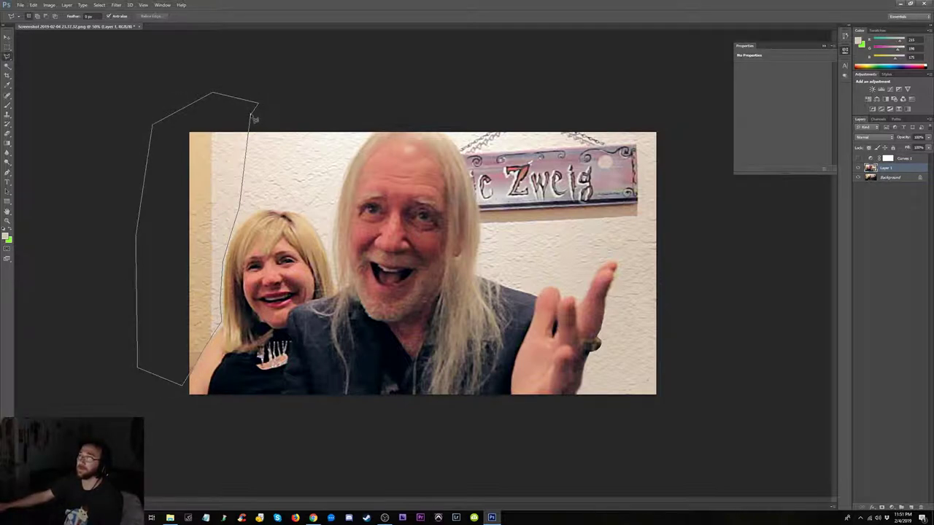
{"action": "left_click", "coordinate": [255, 119]}
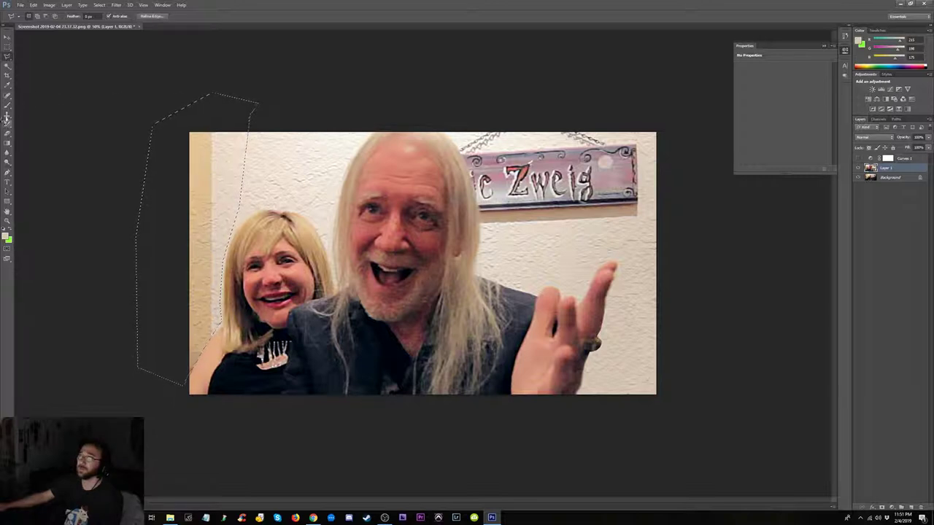
{"action": "left_click", "coordinate": [8, 104]}
- Clone white wall texture over the beige strip and dark marks, undoing one stray stroke
{"action": "left_click", "coordinate": [7, 114]}
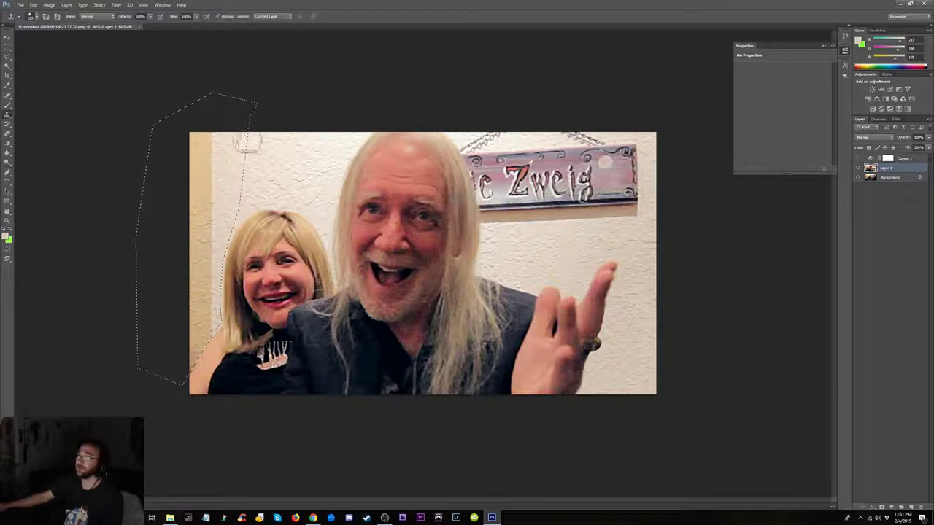
{"action": "left_click", "coordinate": [230, 139], "text": "alt"}
{"action": "mouse_move", "coordinate": [205, 138]}
{"action": "left_mouse_down"}
{"action": "mouse_move", "coordinate": [199, 150]}
{"action": "mouse_move", "coordinate": [224, 168]}
{"action": "mouse_move", "coordinate": [223, 181]}
{"action": "mouse_move", "coordinate": [197, 195]}
{"action": "mouse_move", "coordinate": [208, 194]}
{"action": "mouse_move", "coordinate": [198, 219]}
{"action": "mouse_move", "coordinate": [208, 298]}
{"action": "mouse_move", "coordinate": [232, 241]}
{"action": "left_mouse_up"}
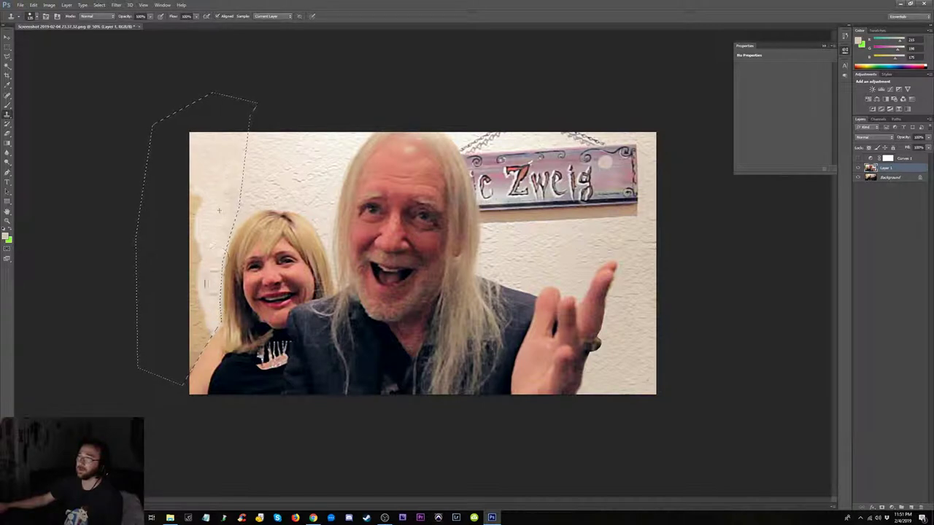
{"action": "left_click_drag", "start_coordinate": [219, 319], "coordinate": [202, 326]}
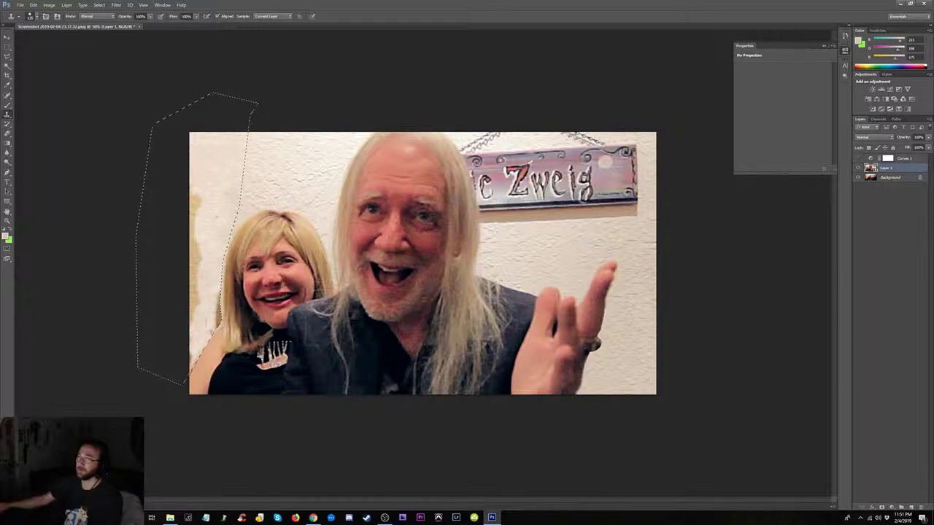
{"action": "left_click", "coordinate": [235, 245]}
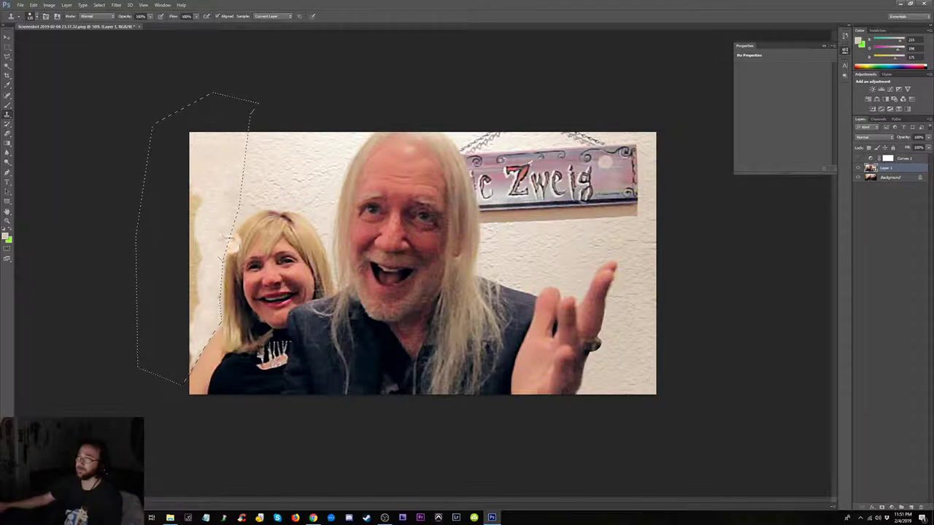
{"action": "key", "text": "ctrl+z"}
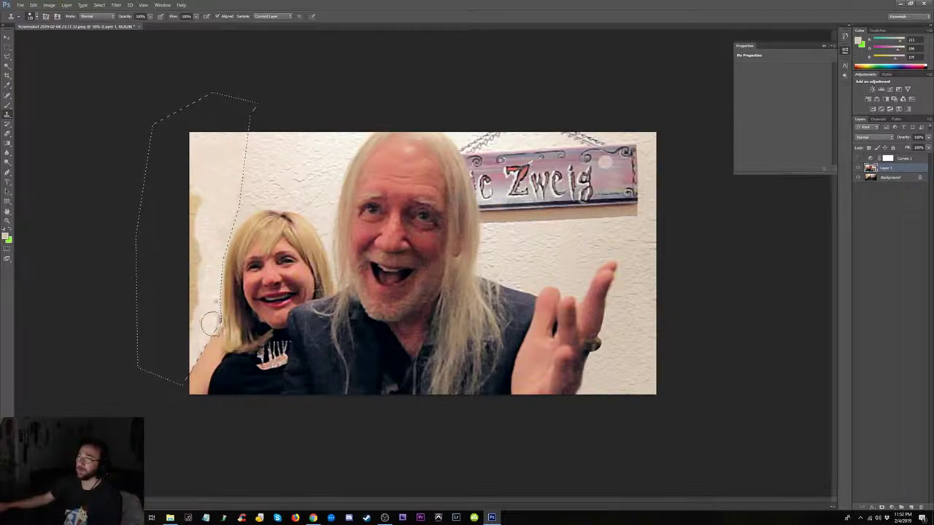
{"action": "mouse_move", "coordinate": [217, 214]}
{"action": "left_mouse_down"}
{"action": "mouse_move", "coordinate": [234, 214]}
{"action": "mouse_move", "coordinate": [200, 183]}
{"action": "mouse_move", "coordinate": [195, 325]}
{"action": "left_mouse_up"}
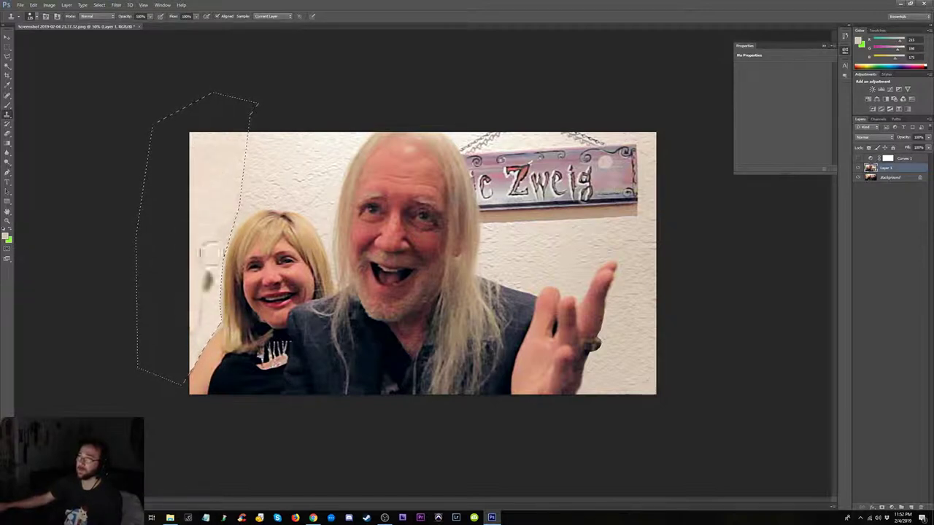
{"action": "left_click_drag", "start_coordinate": [211, 253], "coordinate": [199, 320]}
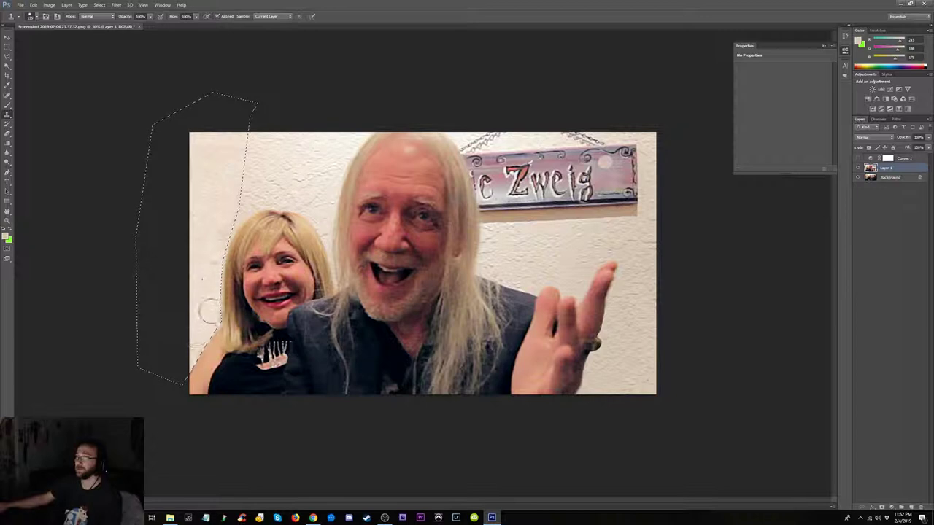
- Deselect the left-edge selection, zoom to 100% and pan to the photo's left side
{"action": "left_click", "coordinate": [8, 47]}
{"action": "left_click", "coordinate": [111, 64]}
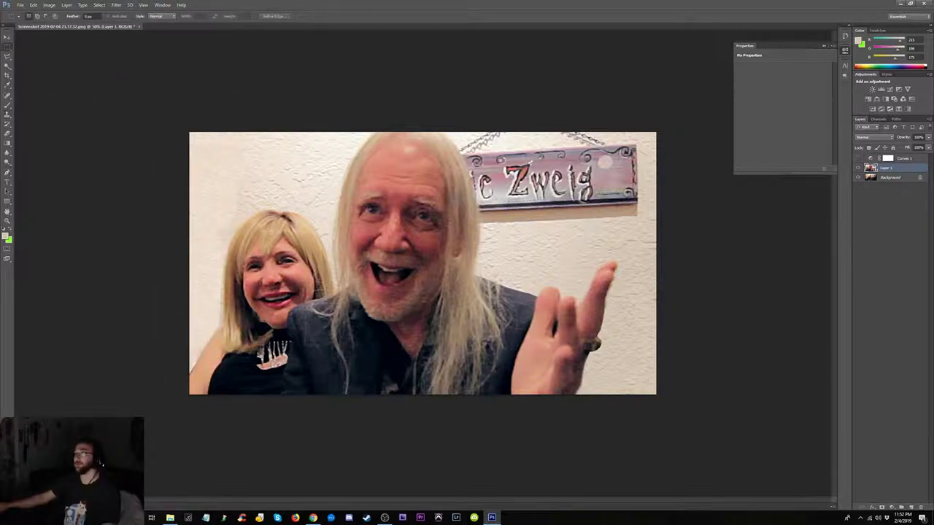
{"action": "key", "text": "ctrl+plus"}
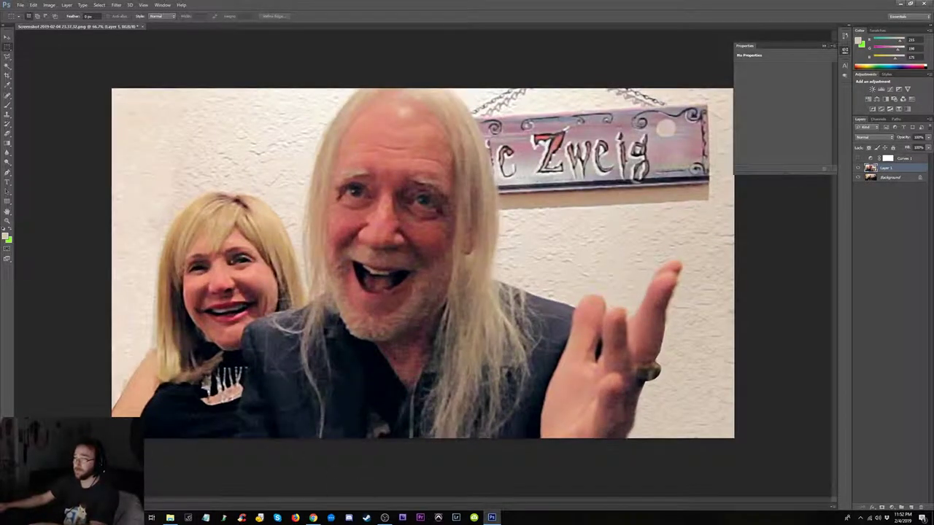
{"action": "key", "text": "ctrl+plus"}
{"action": "key", "text": "ctrl+minus"}
{"action": "key", "text": "ctrl+plus"}
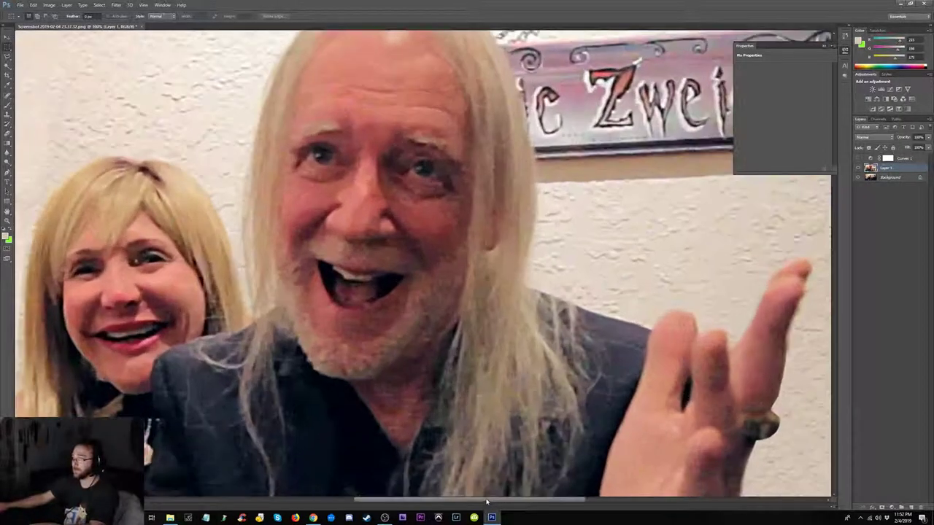
{"action": "left_click_drag", "start_coordinate": [486, 502], "coordinate": [412, 502]}
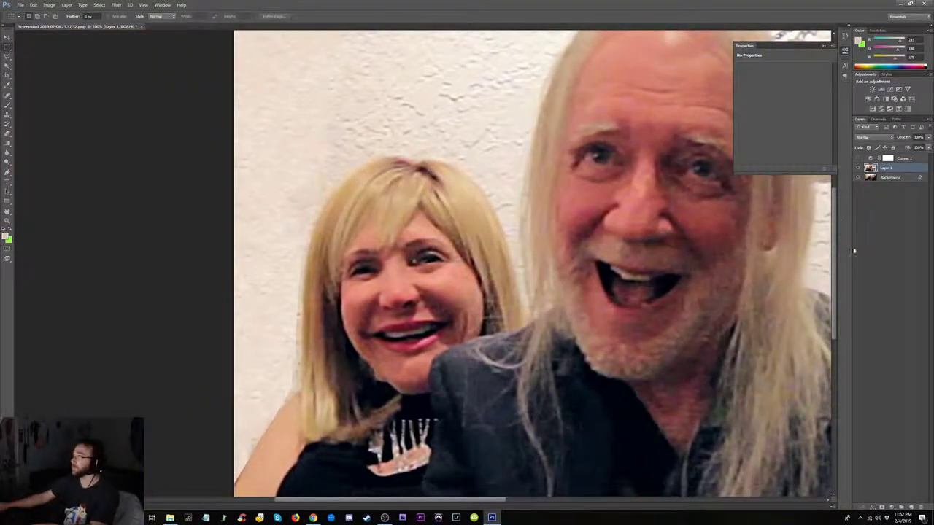
{"action": "left_click_drag", "start_coordinate": [834, 251], "coordinate": [834, 273]}
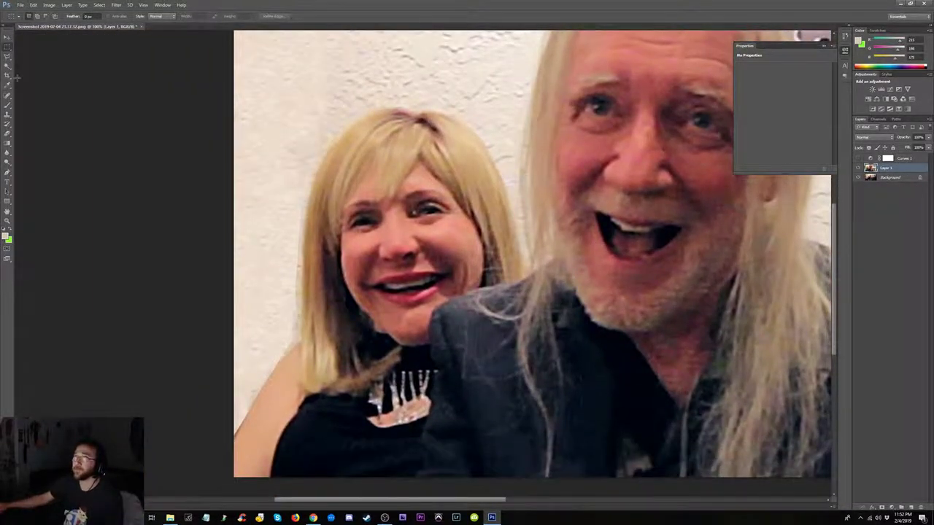
- Clone wall texture over the wall left of the woman with a resized brush
{"action": "left_click", "coordinate": [8, 114]}
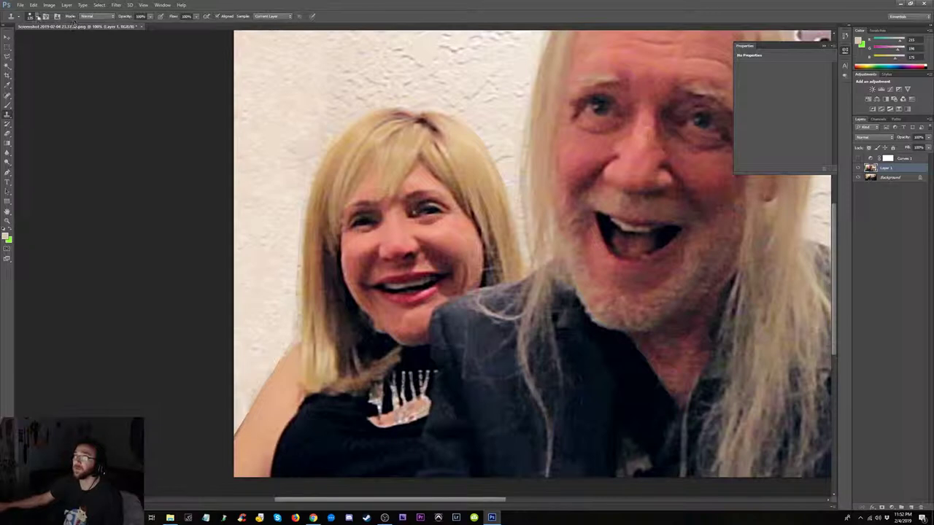
{"action": "left_click", "coordinate": [33, 16]}
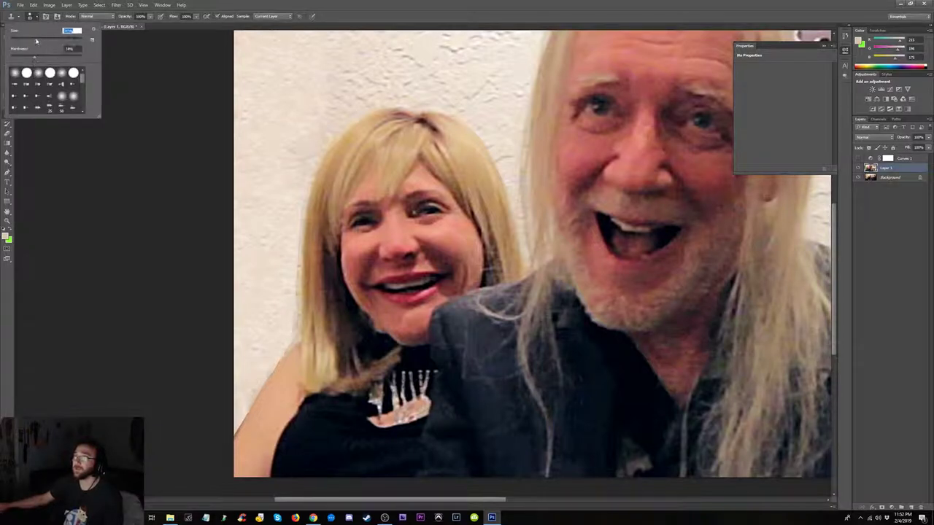
{"action": "left_click", "coordinate": [302, 175]}
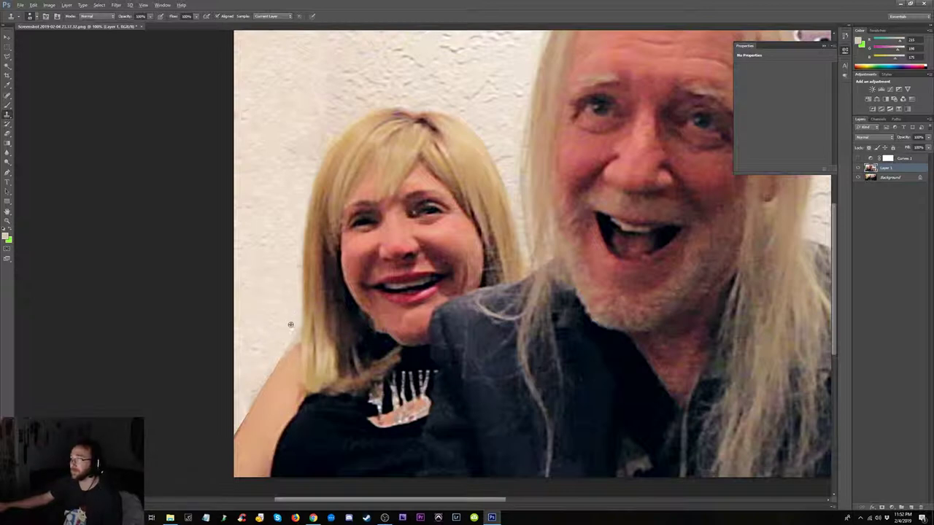
{"action": "left_click_drag", "start_coordinate": [290, 324], "coordinate": [224, 429]}
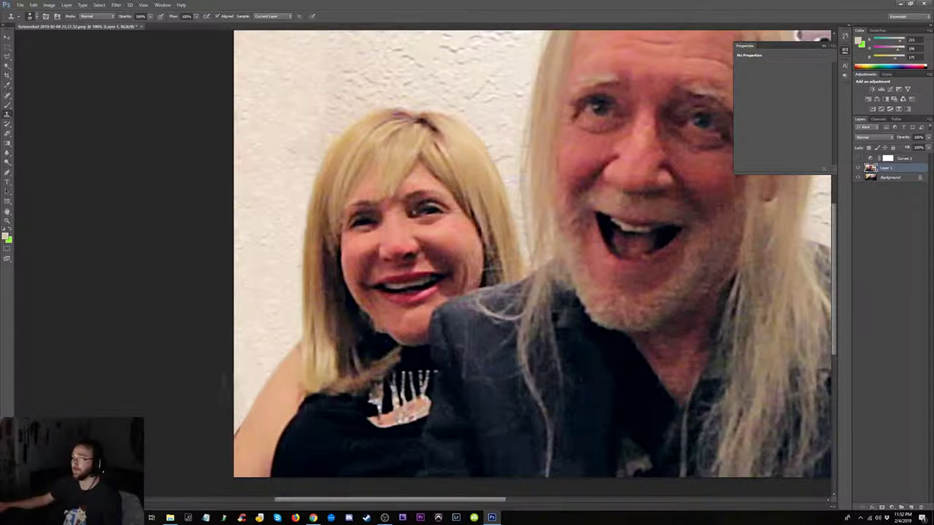
{"action": "key", "text": "ctrl+minus"}
{"action": "key", "text": "ctrl+minus"}
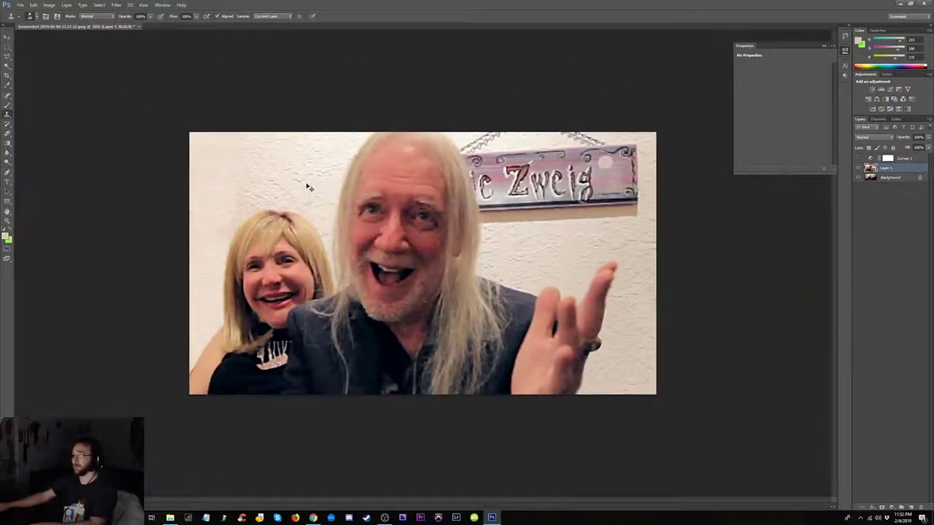
- Zoom the canvas out to 33.3% to view the whole retouched photo
{"action": "key", "text": "ctrl+plus"}
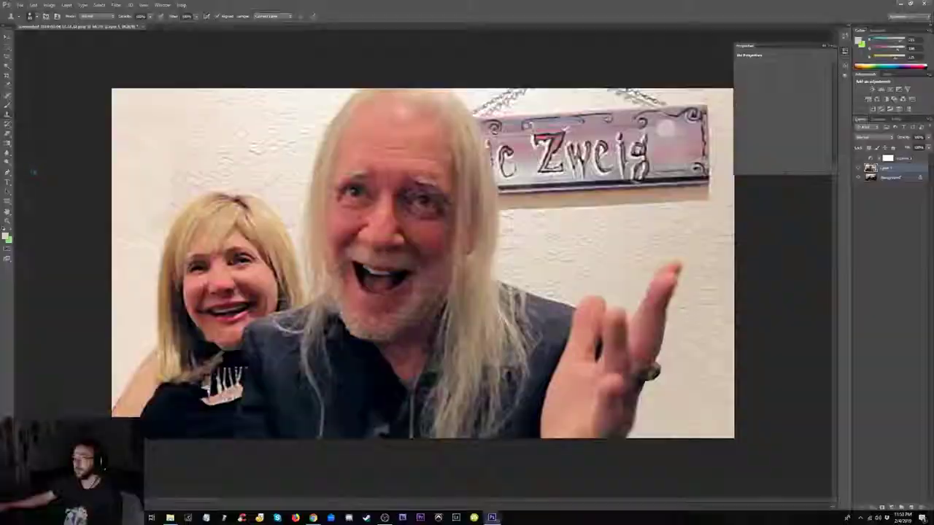
{"action": "key", "text": "alt+z"}
{"action": "key", "text": "alt+z"}
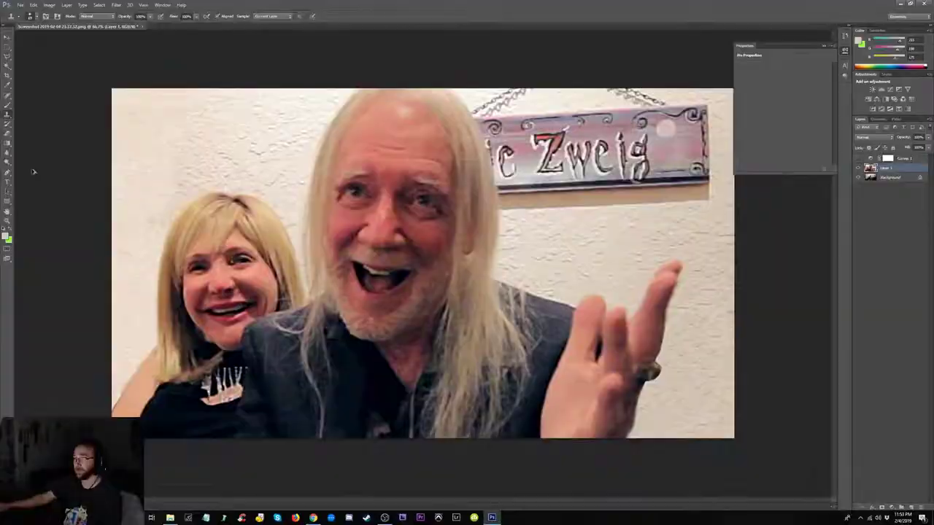
{"action": "key", "text": "alt+z"}
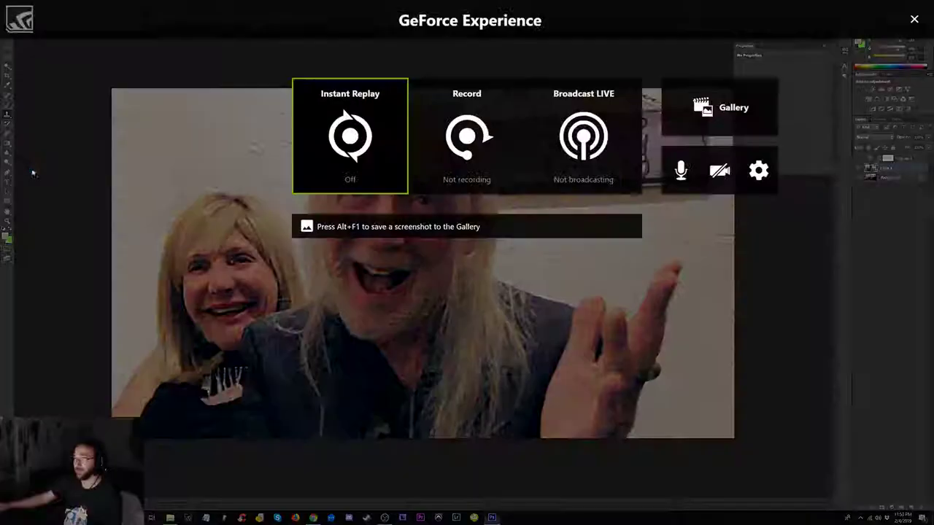
{"action": "key", "text": "alt+z"}
{"action": "key", "text": "alt+z"}
{"action": "key", "text": "alt+z"}
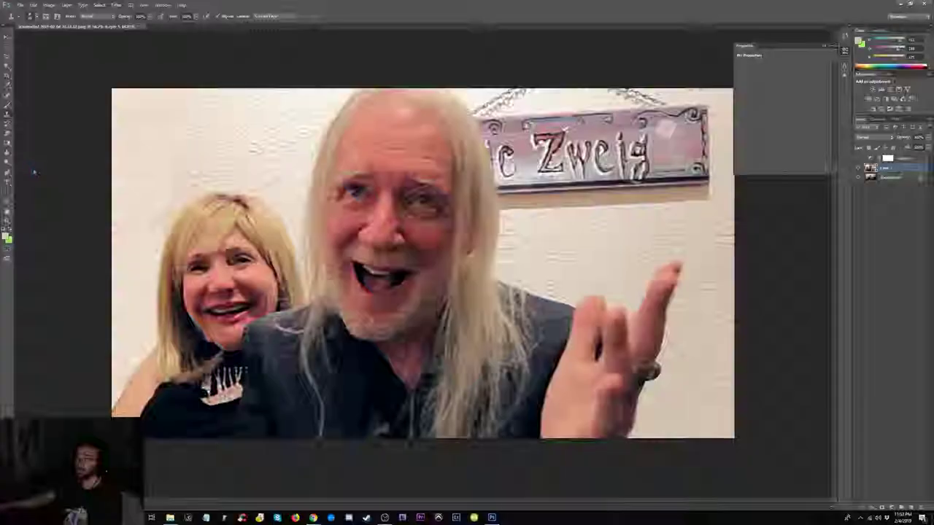
{"action": "key", "text": "alt+z"}
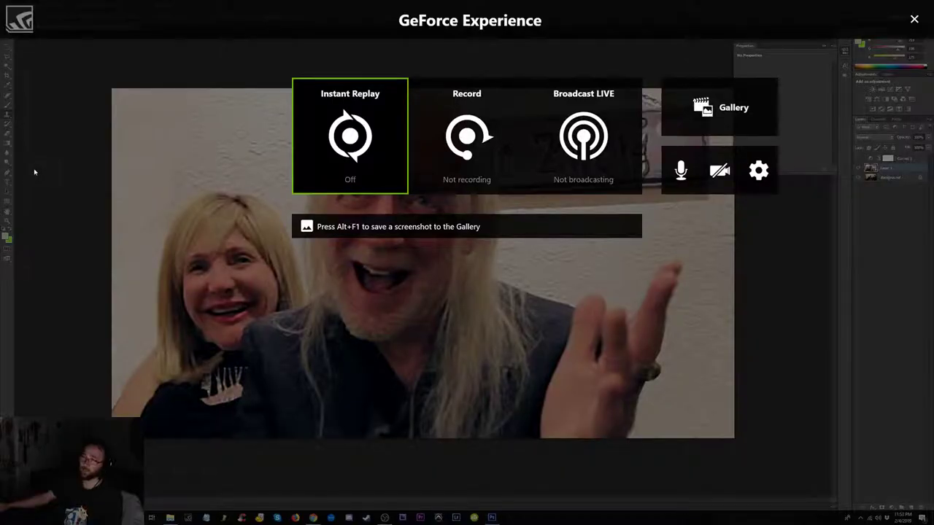
{"action": "key", "text": "alt+z"}
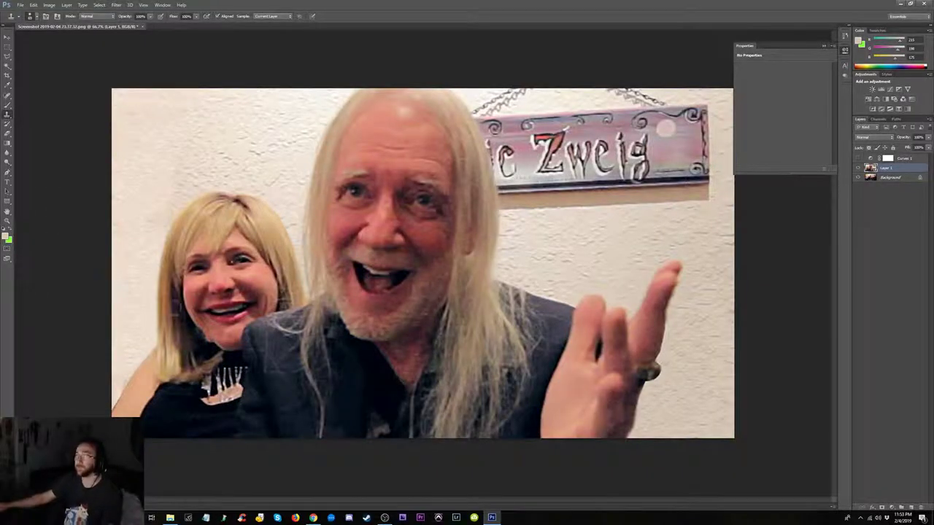
{"action": "key", "text": "ctrl+minus"}
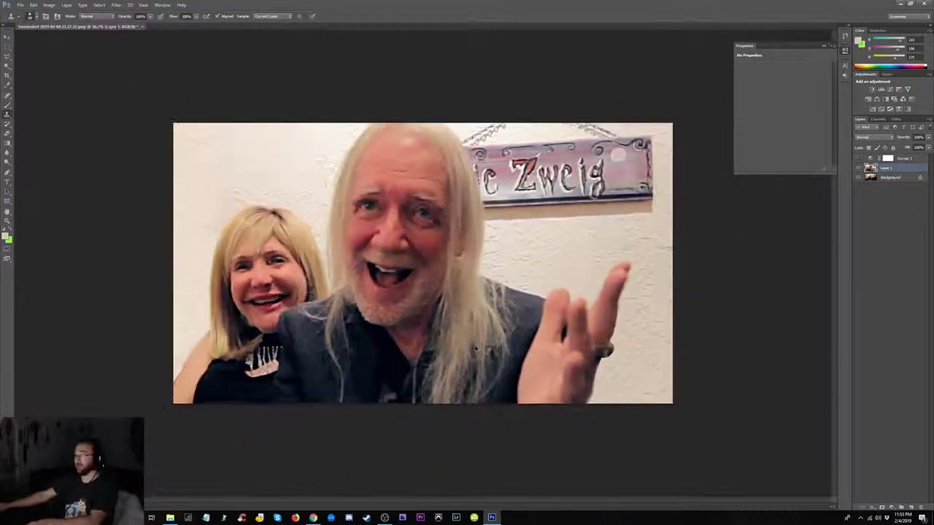
{"action": "key", "text": "ctrl+minus"}
{"action": "key", "text": "ctrl+minus"}
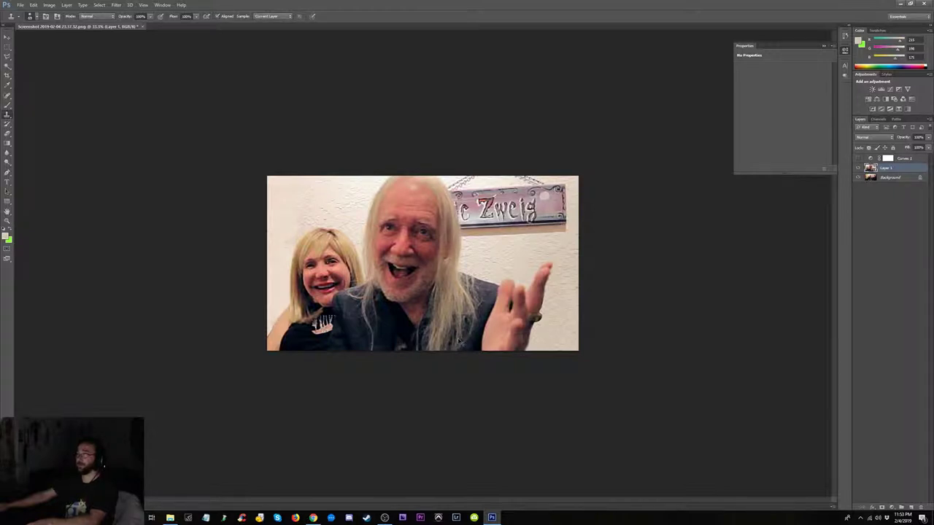
{"action": "key", "text": "ctrl+minus"}
{"action": "key", "text": "ctrl+plus"}
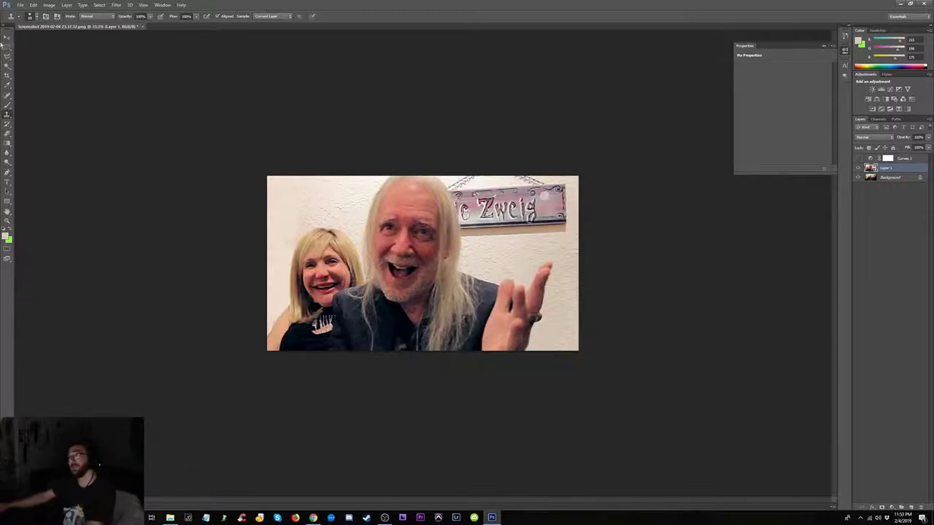
- Start Save As and navigate to Seagate Backup Plus Drive > VIDEO > IMAGES
{"action": "left_click", "coordinate": [21, 5]}
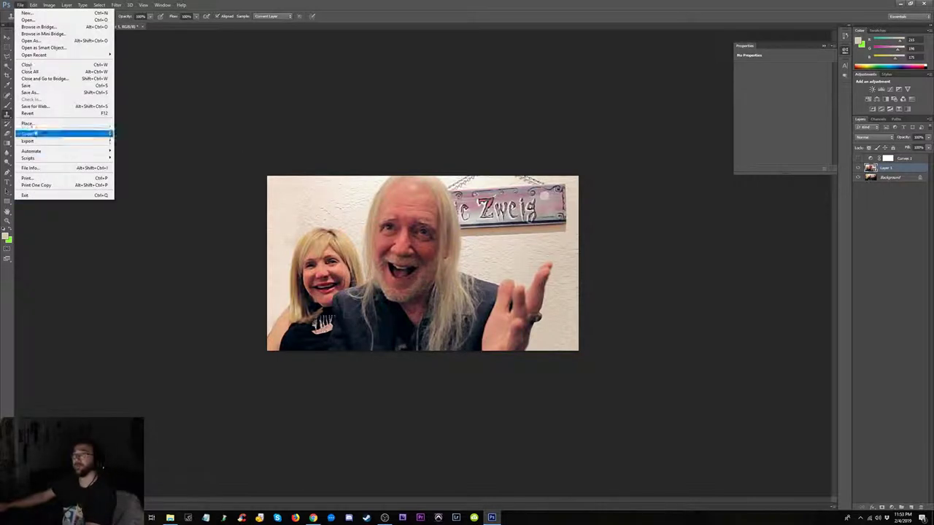
{"action": "left_click", "coordinate": [33, 93]}
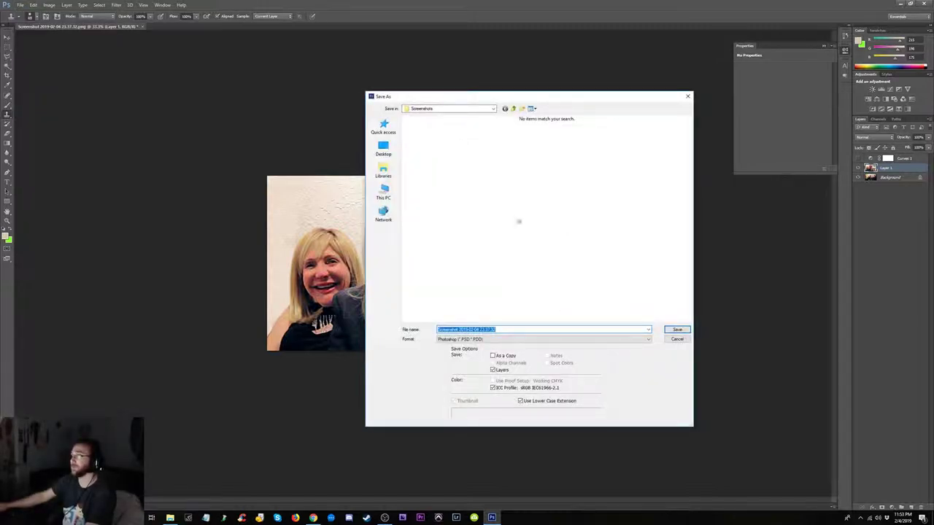
{"action": "left_click", "coordinate": [514, 109]}
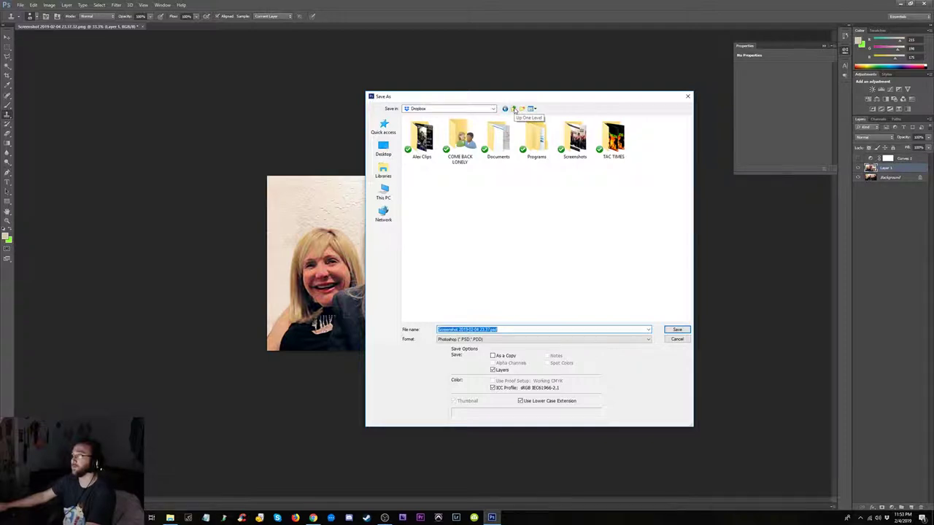
{"action": "left_click", "coordinate": [514, 109]}
{"action": "left_click", "coordinate": [514, 109]}
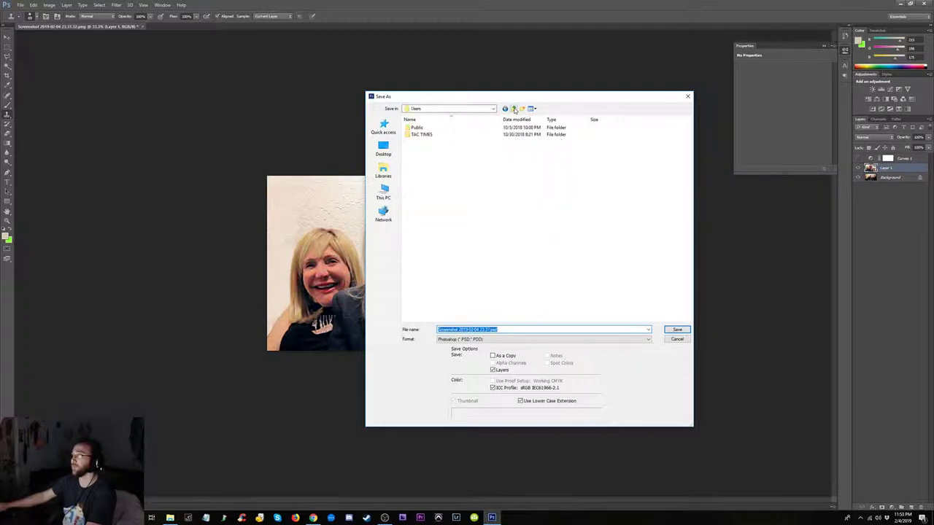
{"action": "left_click", "coordinate": [514, 108]}
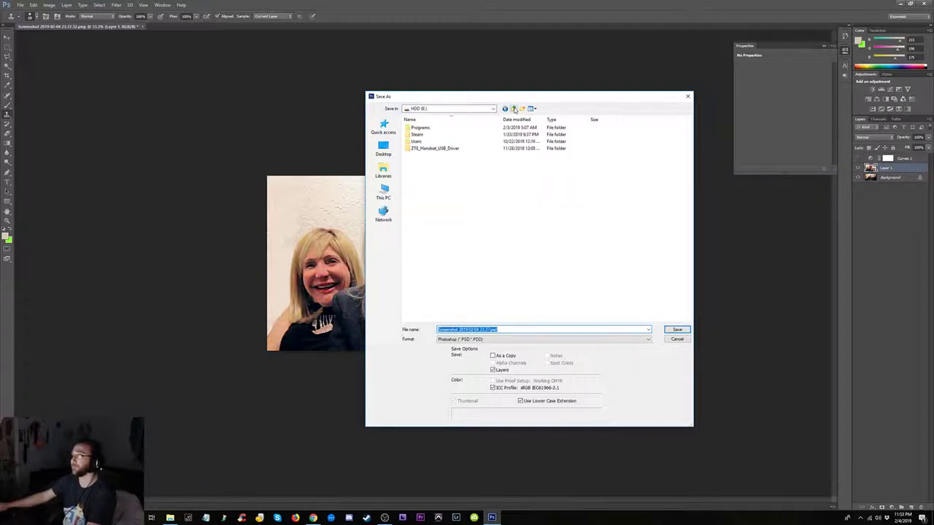
{"action": "left_click", "coordinate": [514, 109]}
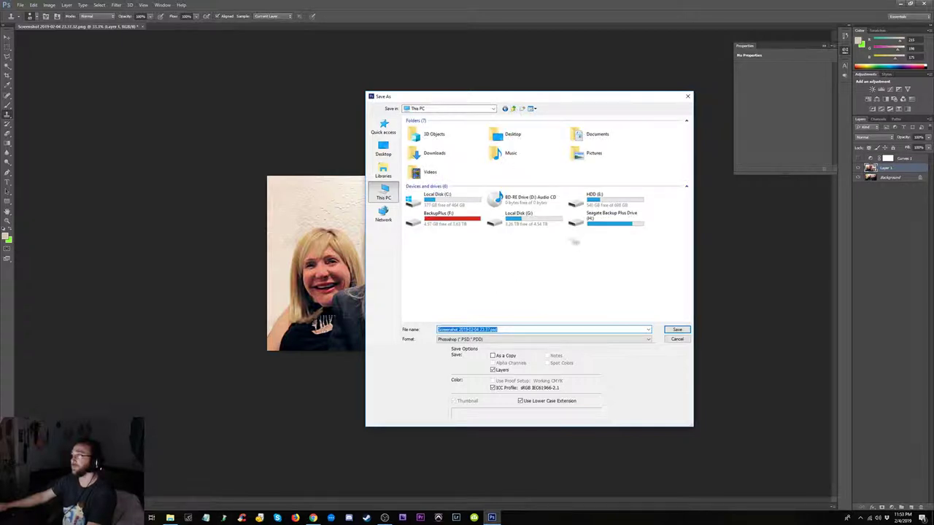
{"action": "double_click", "coordinate": [585, 222]}
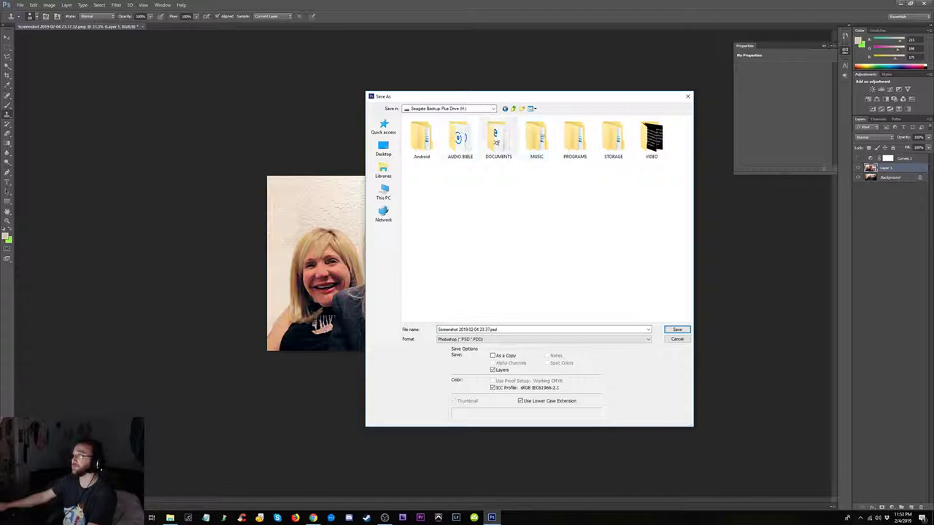
{"action": "double_click", "coordinate": [650, 138]}
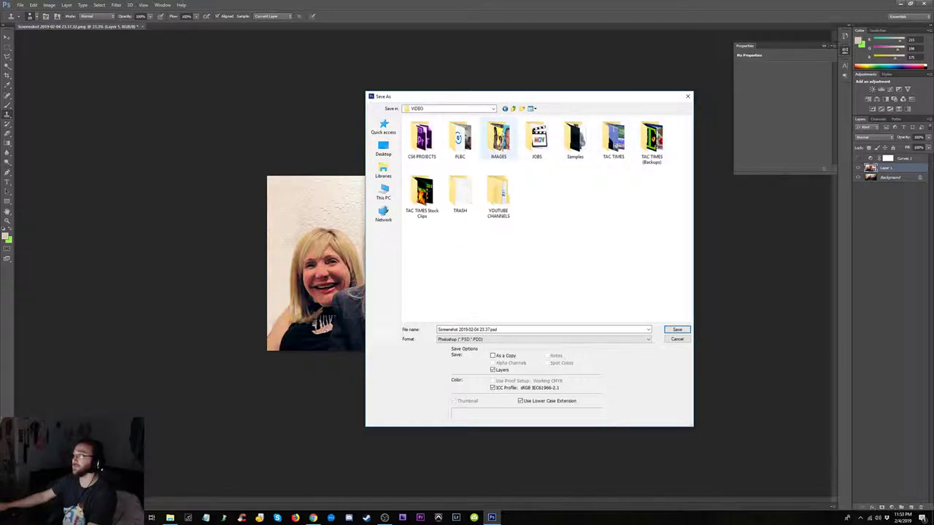
{"action": "double_click", "coordinate": [500, 137]}
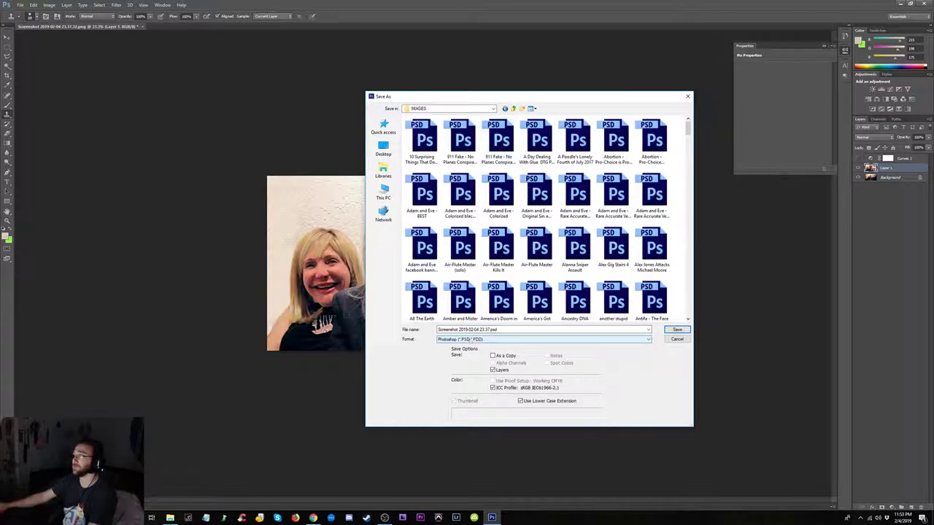
{"action": "left_click", "coordinate": [511, 330]}
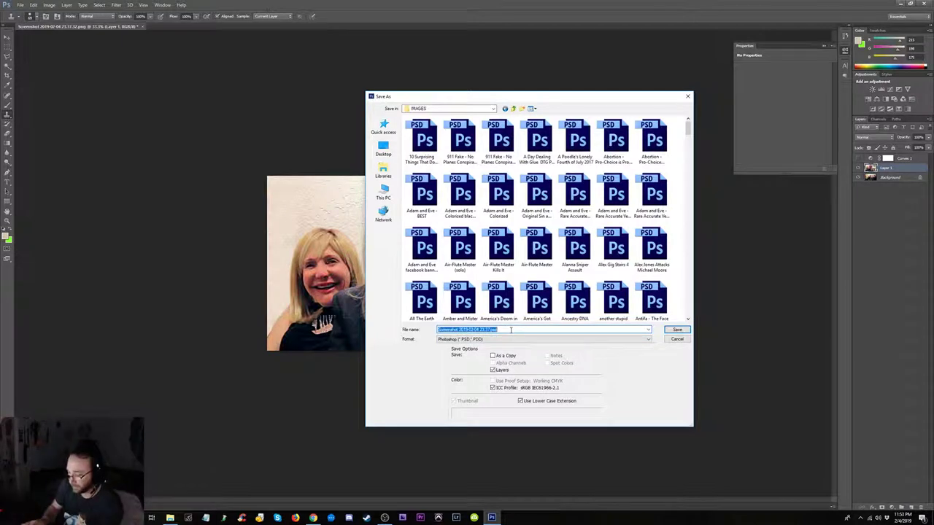
{"action": "type", "text": "Ric Zweig"}
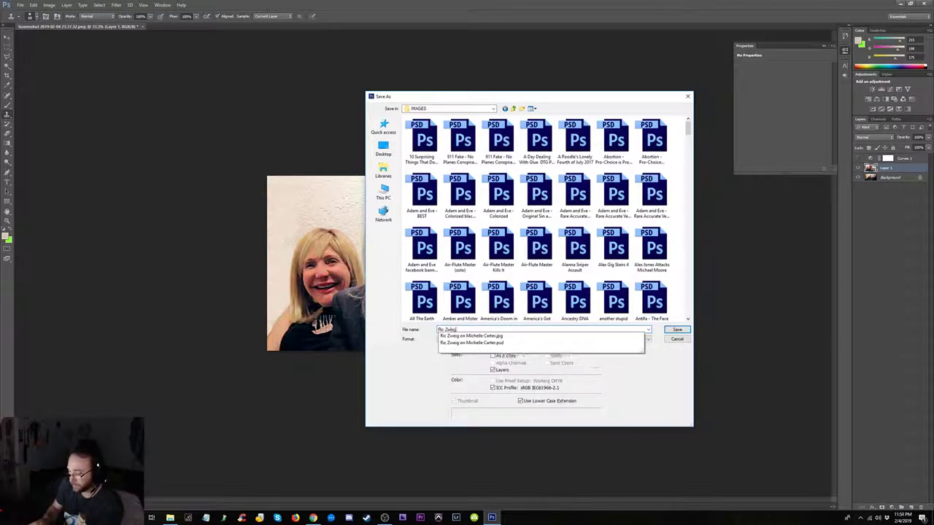
{"action": "type", "text": " | B"}
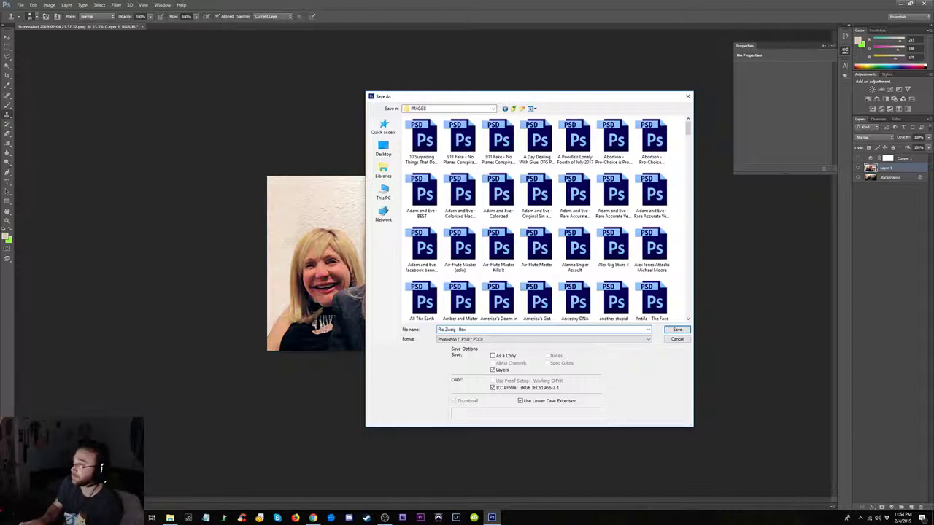
{"action": "key", "text": "Return"}
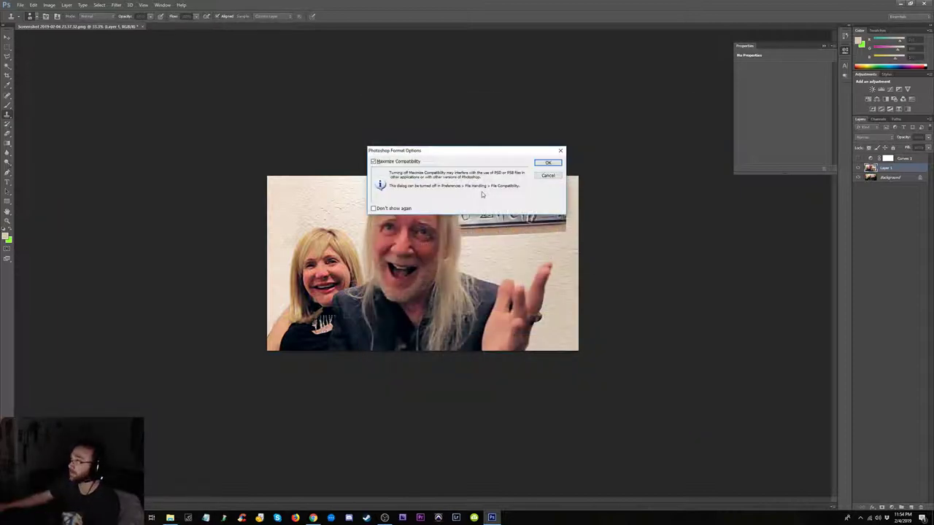
{"action": "left_click", "coordinate": [549, 162]}
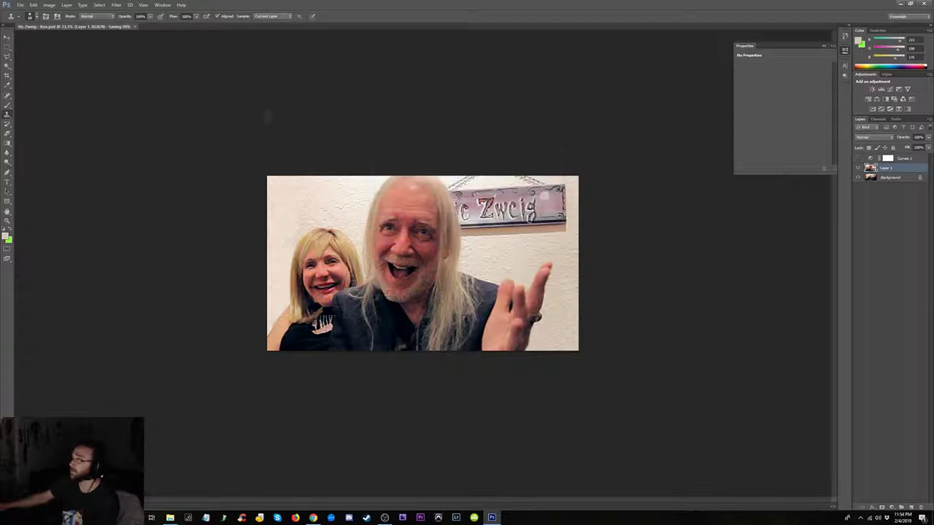
- Save a Maximum-quality JPEG copy named 'Ric Zweig - Box.jpg' in the IMAGES folder
{"action": "left_click", "coordinate": [20, 6]}
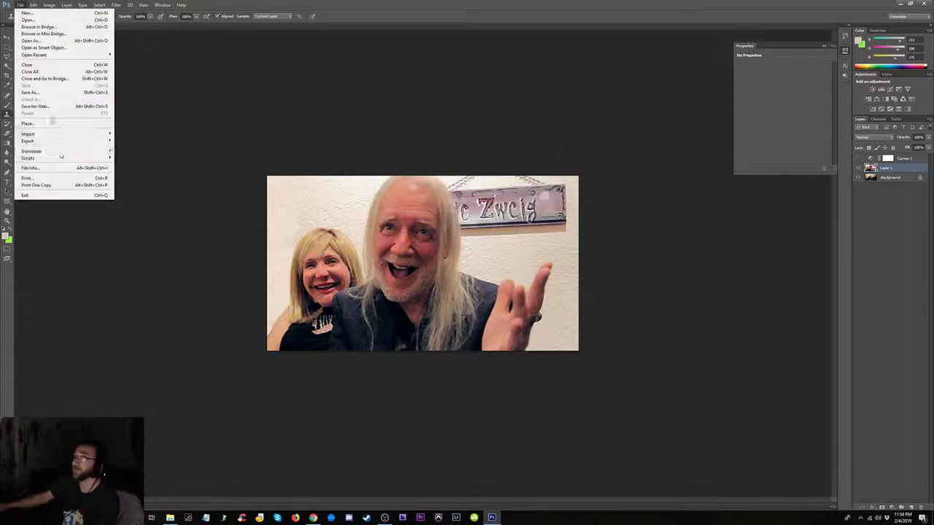
{"action": "left_click", "coordinate": [46, 95]}
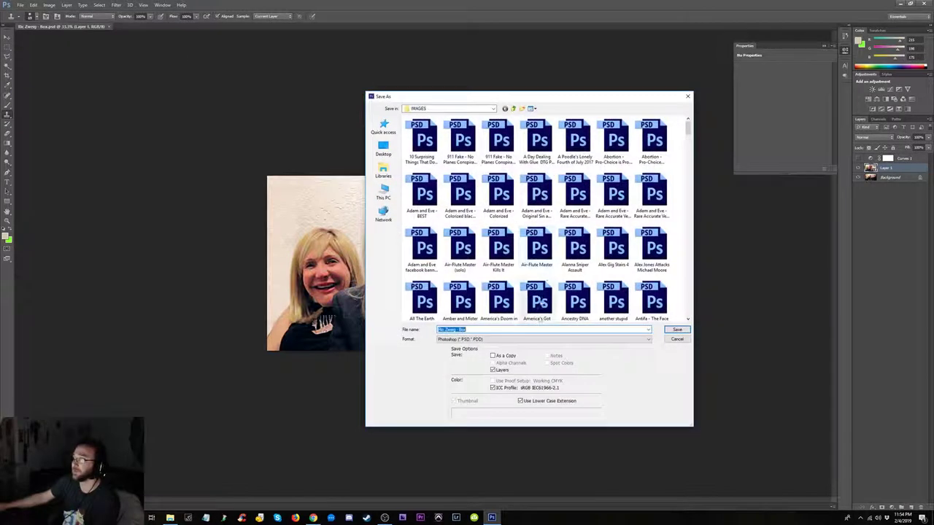
{"action": "left_click", "coordinate": [543, 339]}
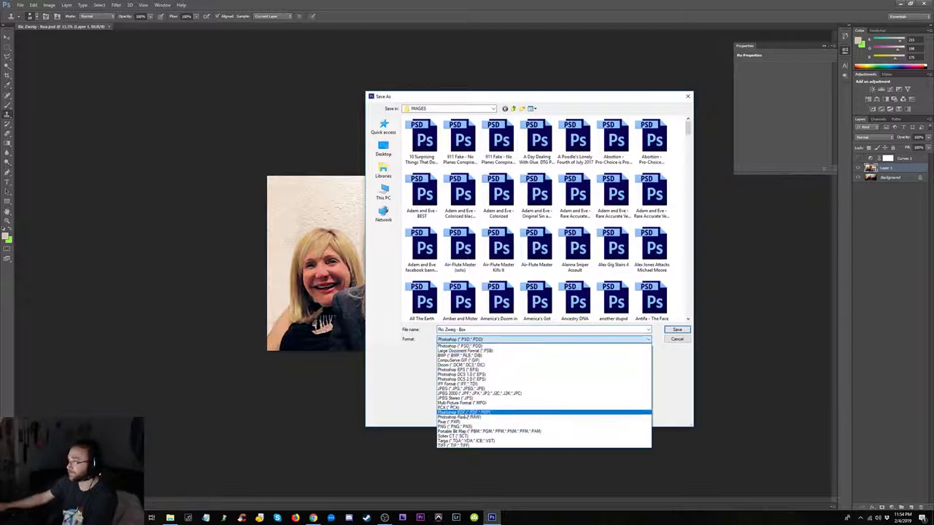
{"action": "left_click", "coordinate": [467, 388]}
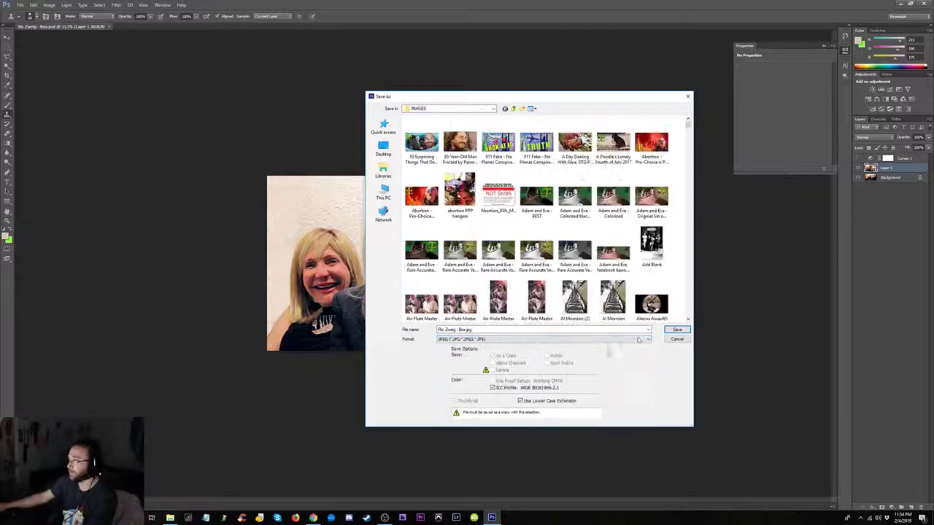
{"action": "left_click", "coordinate": [684, 330]}
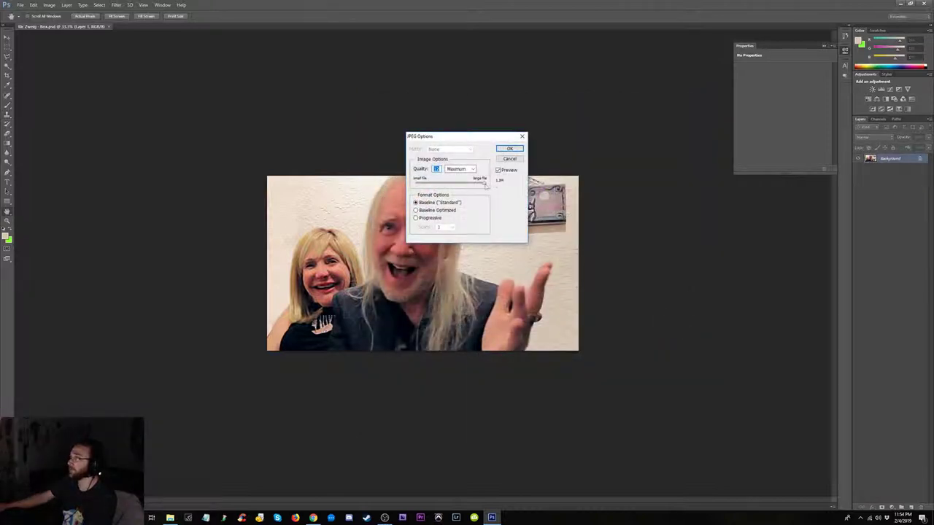
{"action": "left_click", "coordinate": [509, 149]}
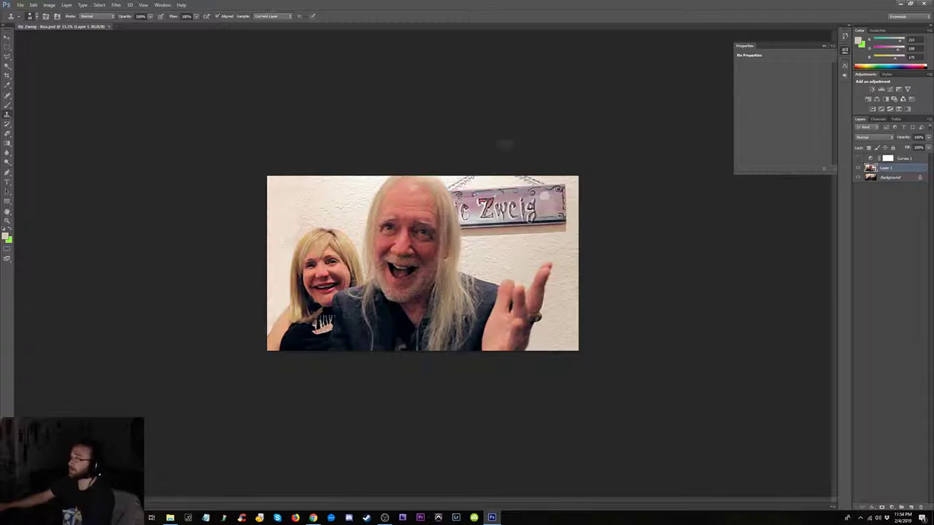
- Switch YouTube to the Florida Singers channel and open the 'Ric Zweig - Box' edit page
{"action": "left_click", "coordinate": [313, 516]}
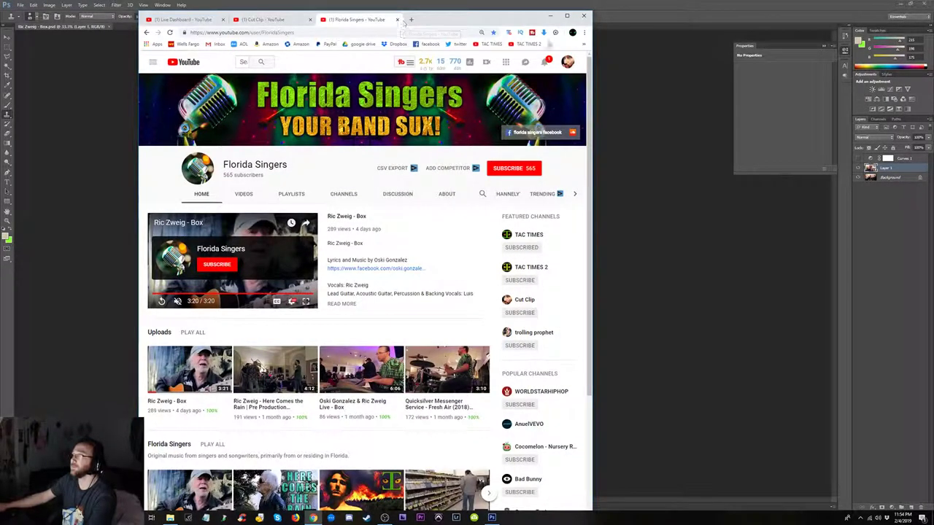
{"action": "left_click", "coordinate": [568, 62]}
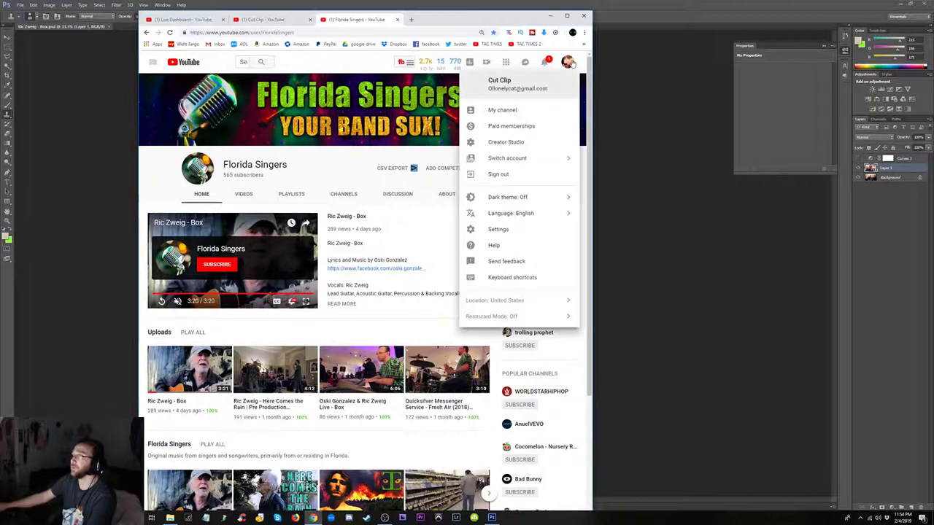
{"action": "left_click", "coordinate": [510, 159]}
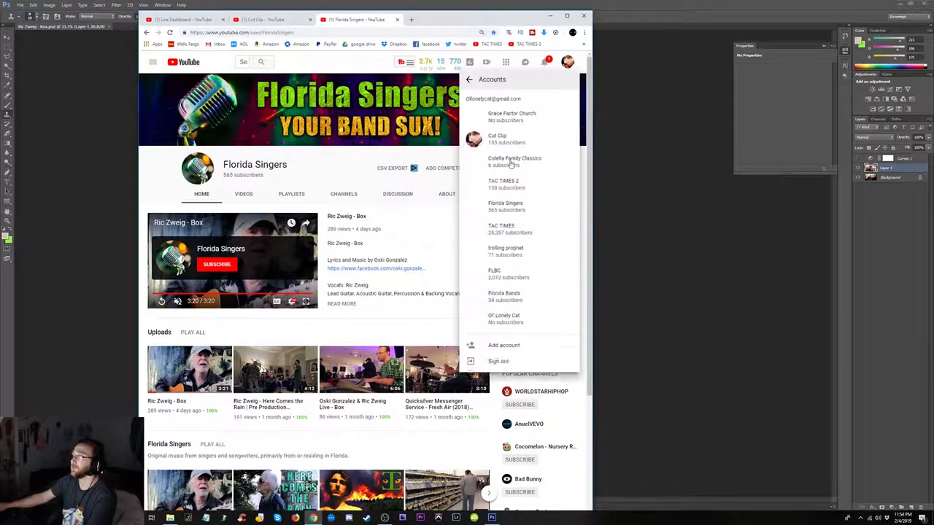
{"action": "left_click", "coordinate": [516, 209]}
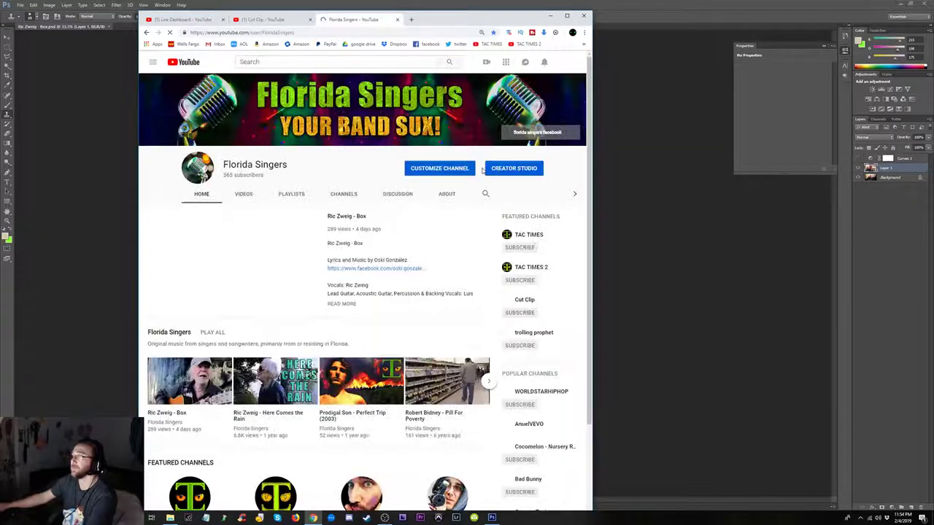
{"action": "left_click", "coordinate": [166, 414]}
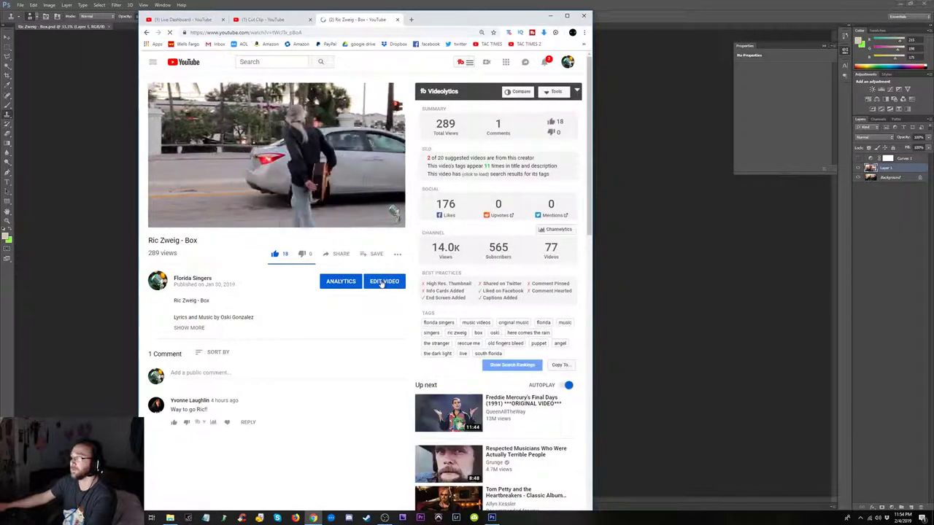
{"action": "left_click", "coordinate": [381, 284]}
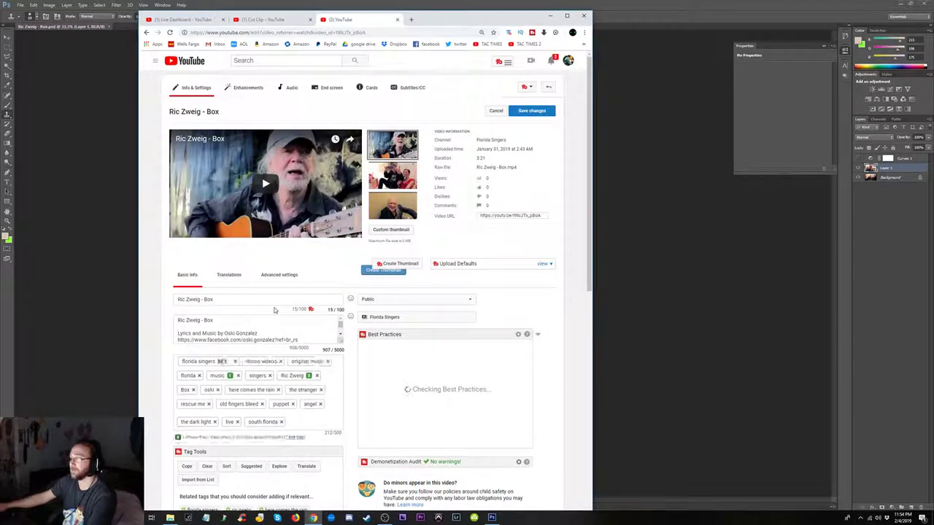
- Add tags 'angel', 'let's do it', 'i'm drunk' and 'running out of time'
{"action": "left_click", "coordinate": [298, 422]}
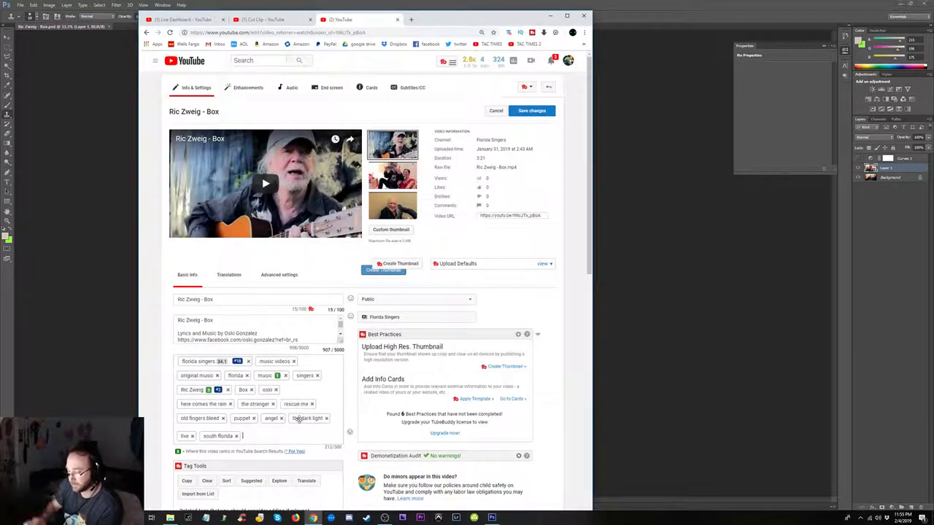
{"action": "type", "text": "angel"}
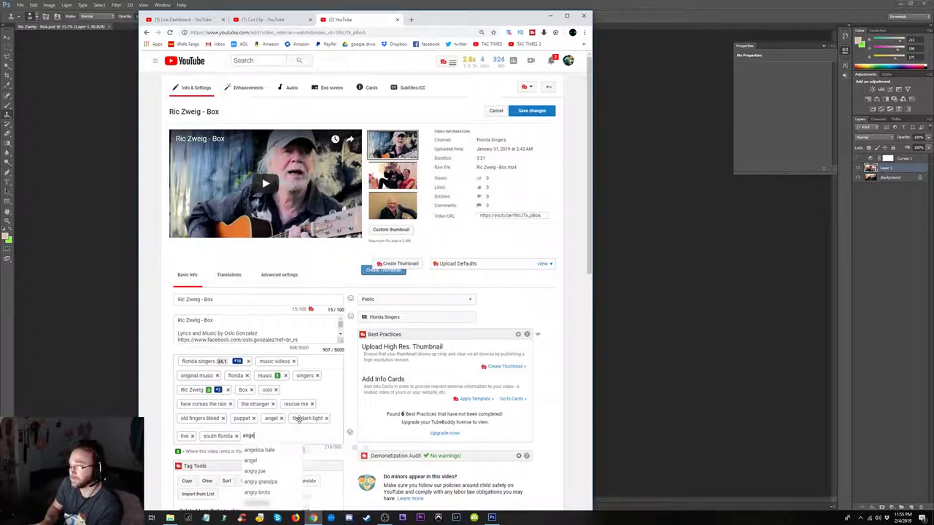
{"action": "key", "text": "Return"}
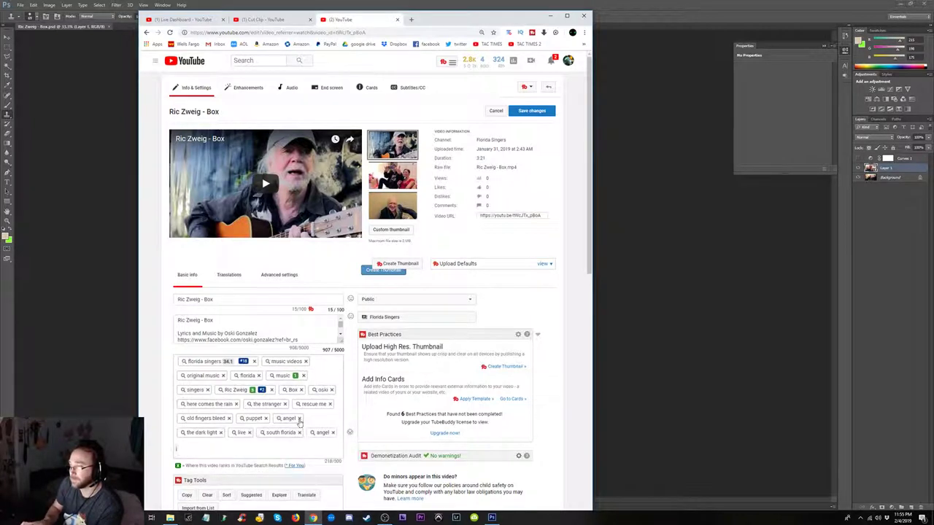
{"action": "type", "text": "let's do it"}
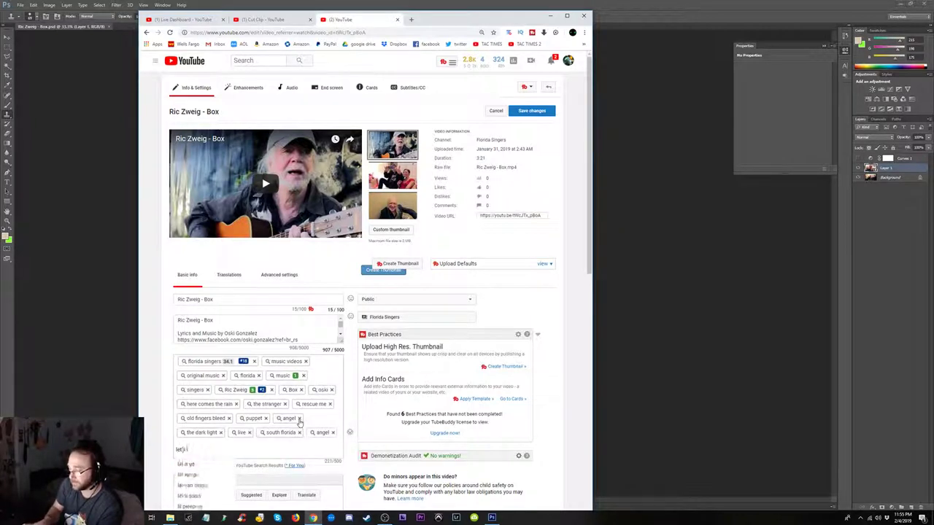
{"action": "key", "text": "Return"}
{"action": "type", "text": "i'm drunk"}
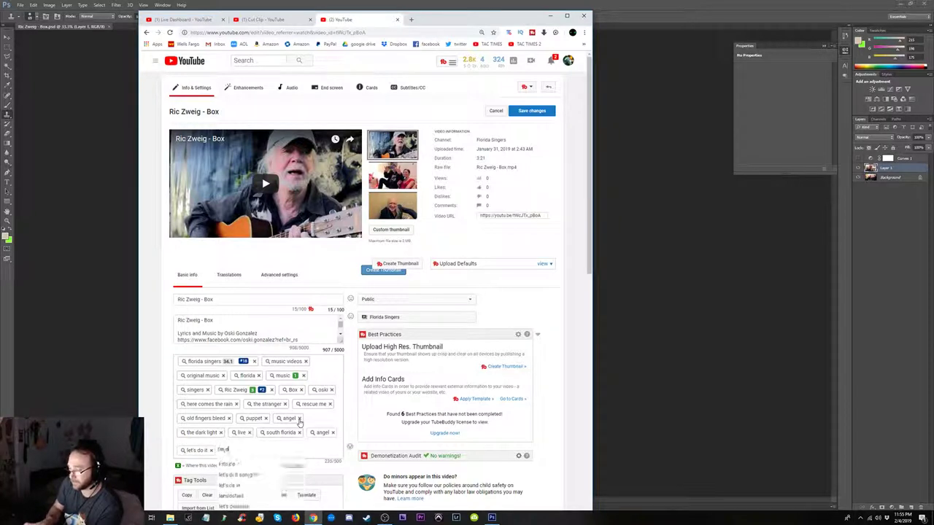
{"action": "key", "text": "Return"}
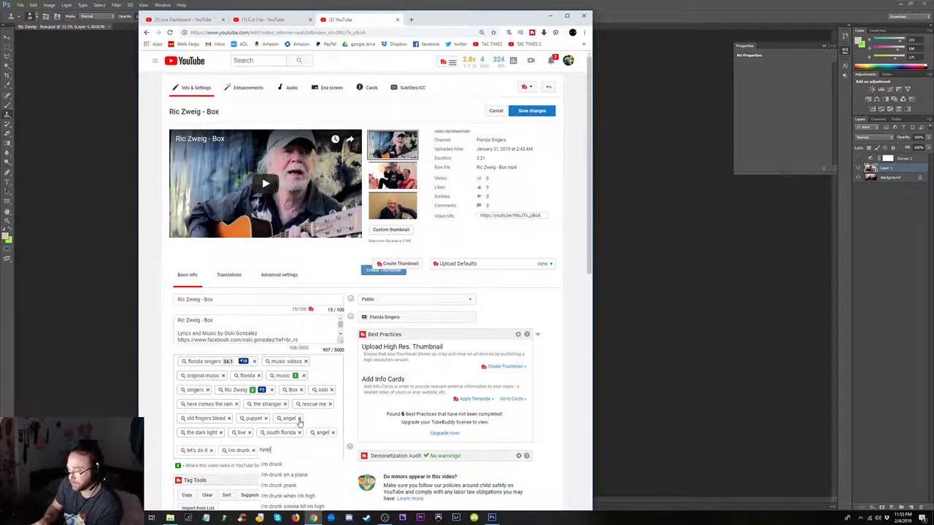
{"action": "type", "text": "ing out of time"}
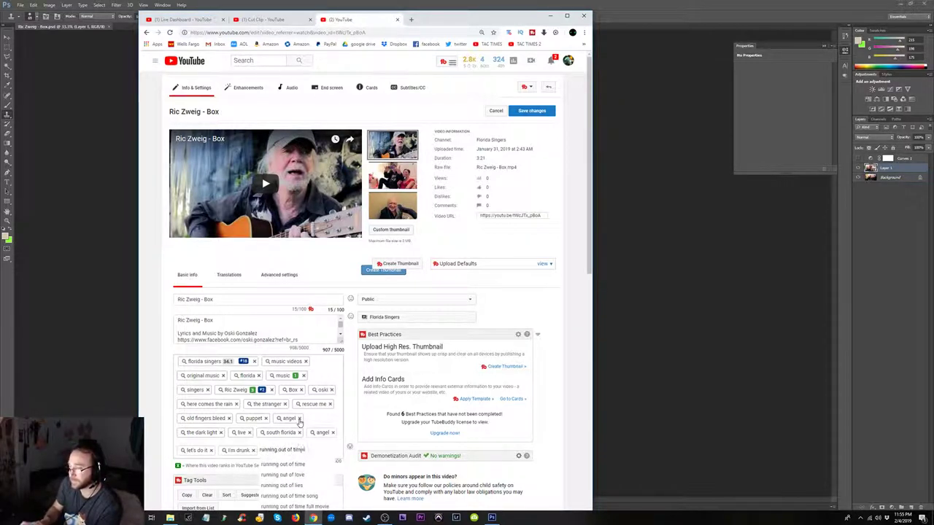
{"action": "key", "text": "Return"}
{"action": "type", "text": "the"}
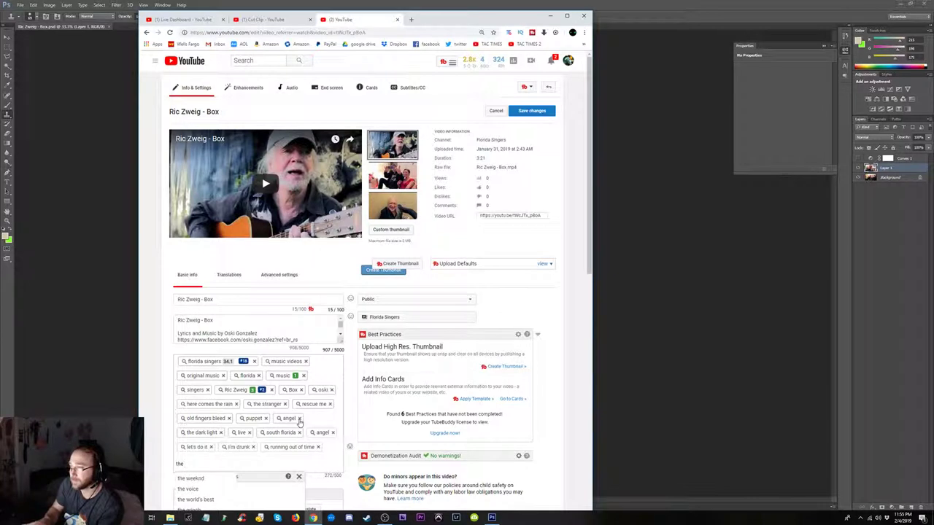
{"action": "key", "text": "BackSpace"}
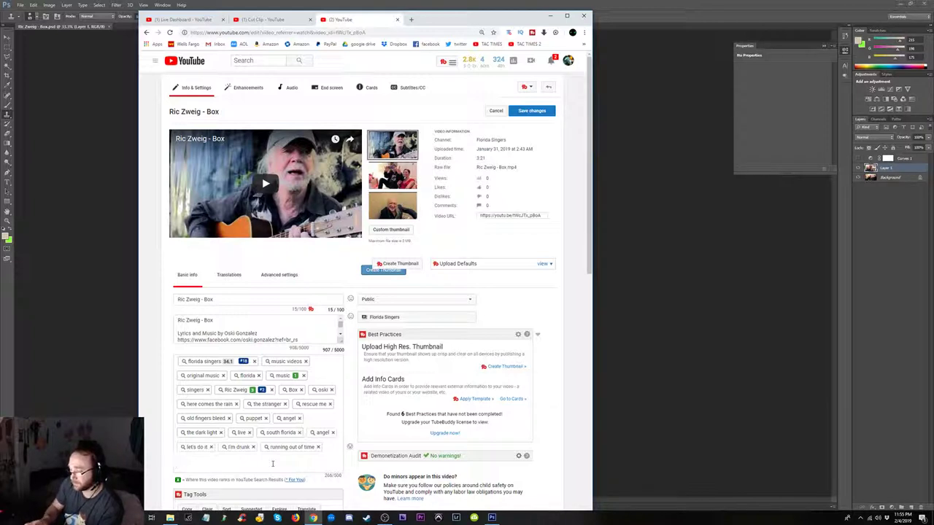
- Add tags 'why zweig', 'judge zweig', 'south florida', 'entertainment' and 'original'
{"action": "type", "text": "why zweig"}
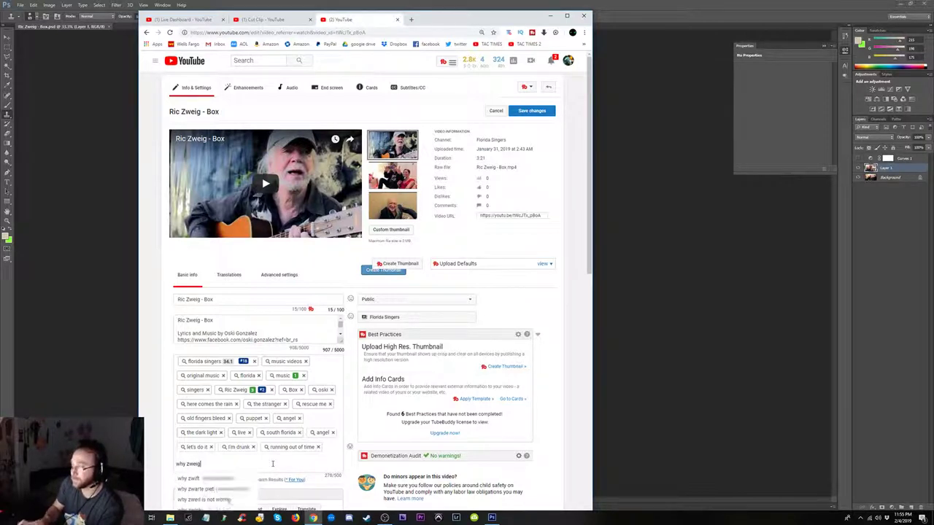
{"action": "key", "text": "Return"}
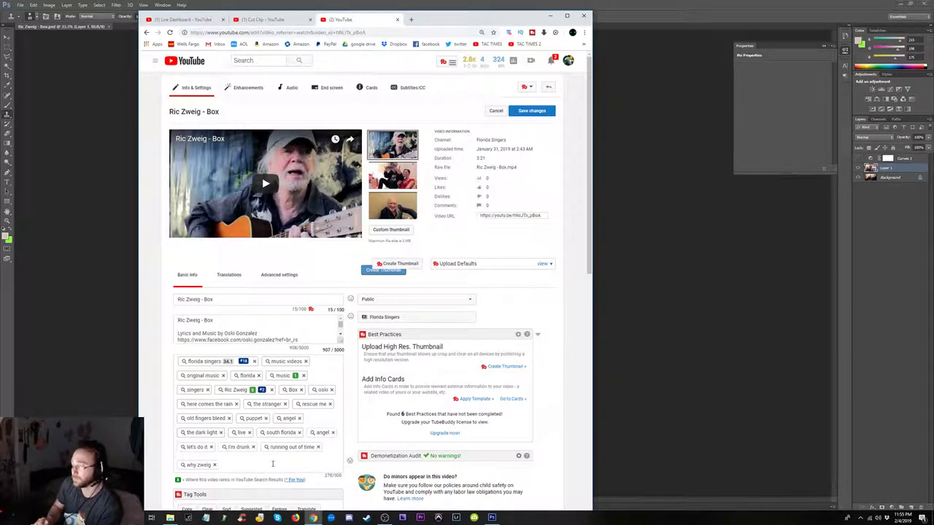
{"action": "type", "text": "judge "}
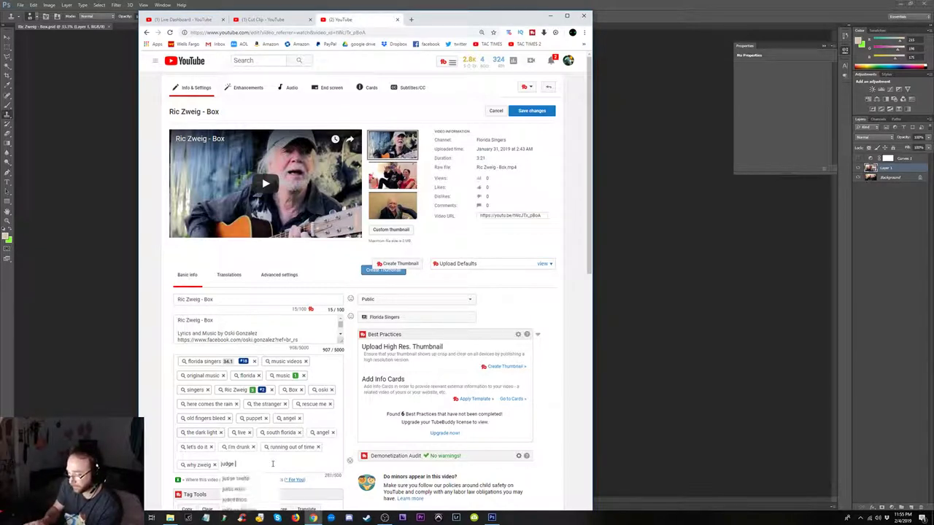
{"action": "type", "text": "zweig"}
{"action": "key", "text": "Return"}
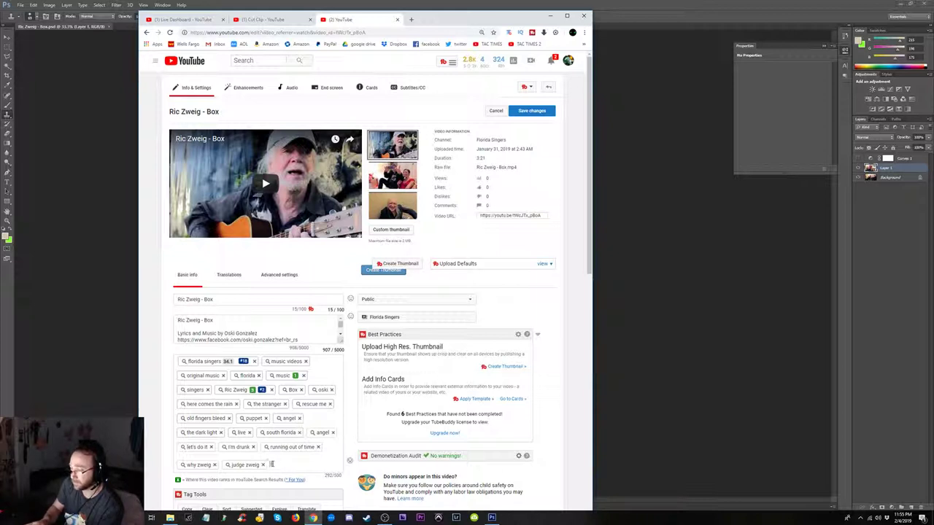
{"action": "type", "text": "south florida"}
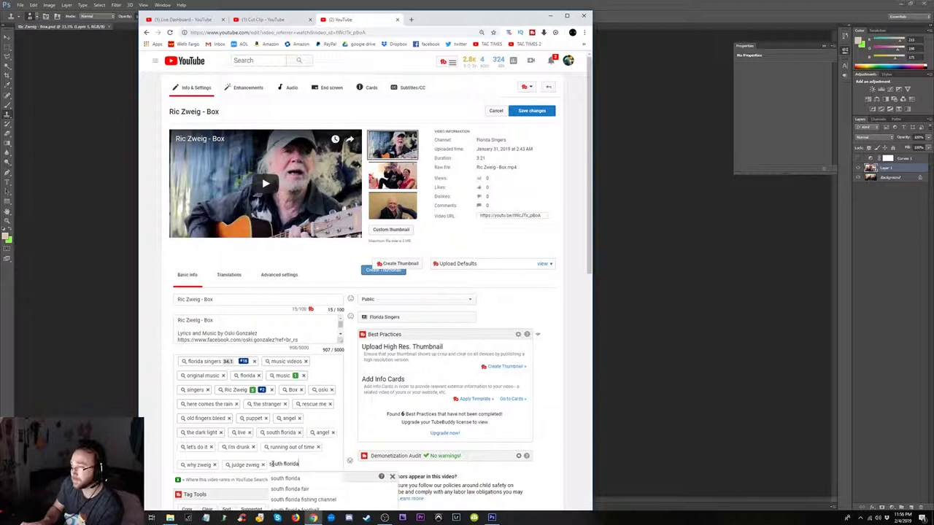
{"action": "key", "text": "Return"}
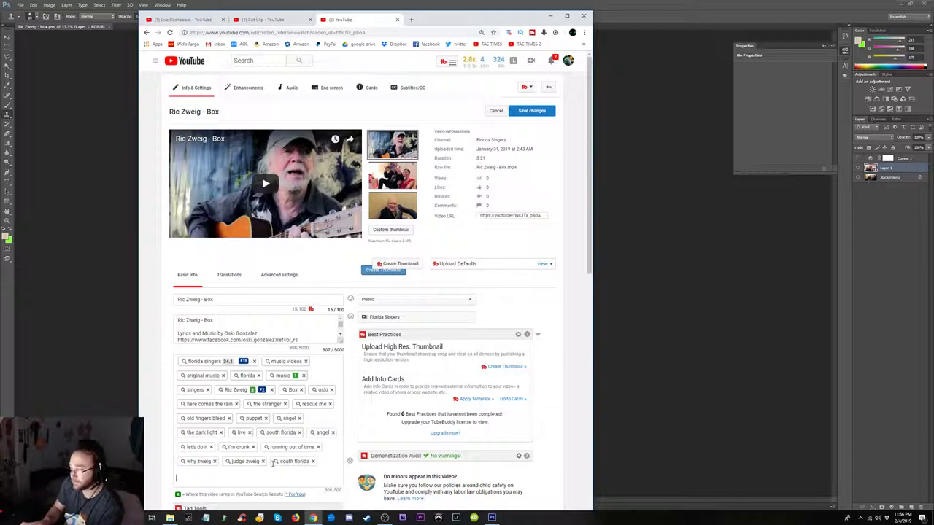
{"action": "type", "text": "ente"}
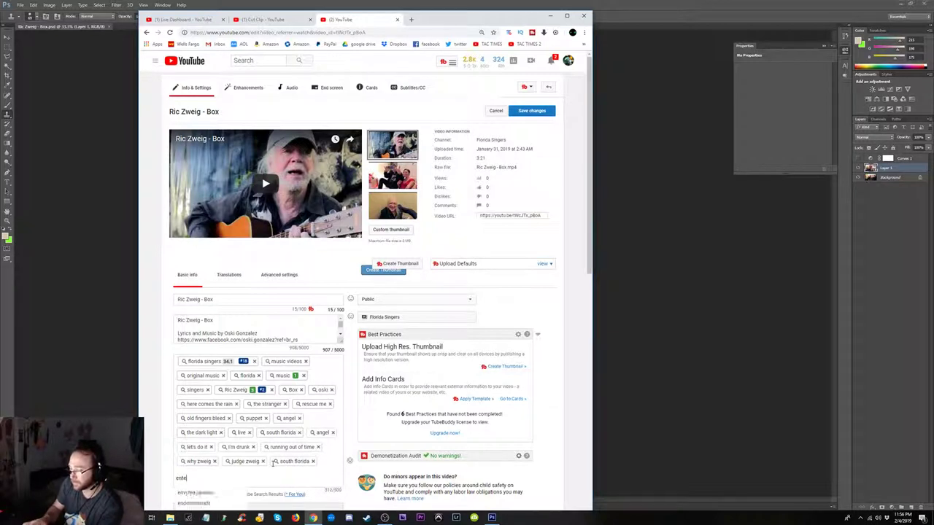
{"action": "type", "text": "rtainment"}
{"action": "key", "text": "Return"}
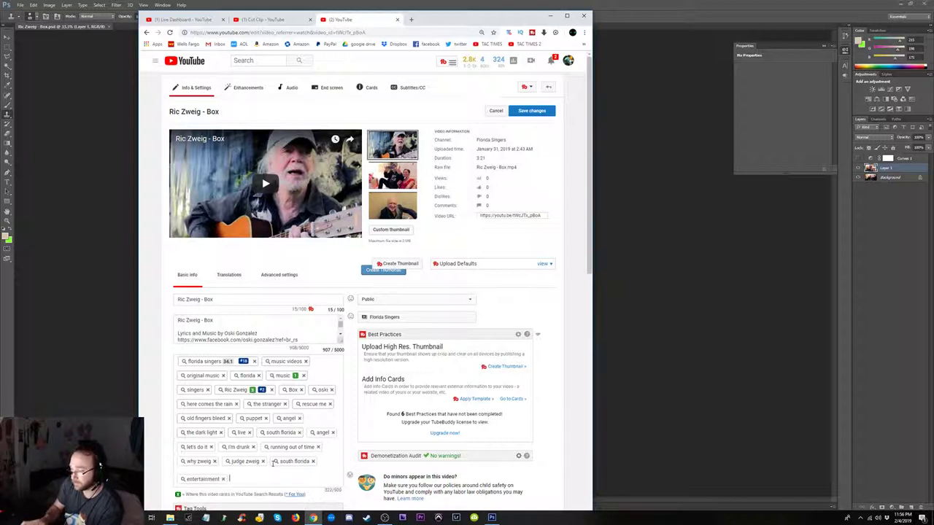
{"action": "type", "text": "original"}
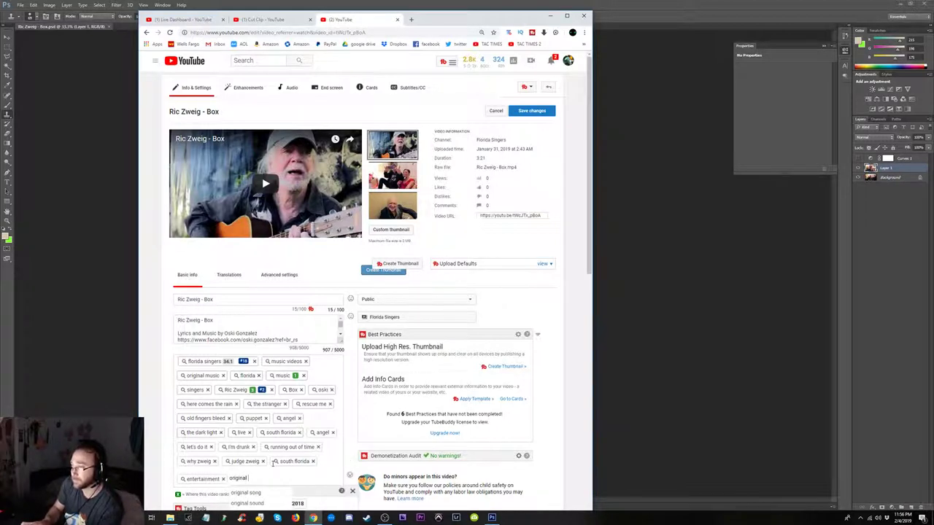
{"action": "key", "text": "Return"}
- Add tags 'singer songwriter', 'songwriter', 'tom petty', 'david bowie' and 'leonard cohen'
{"action": "type", "text": "singer"}
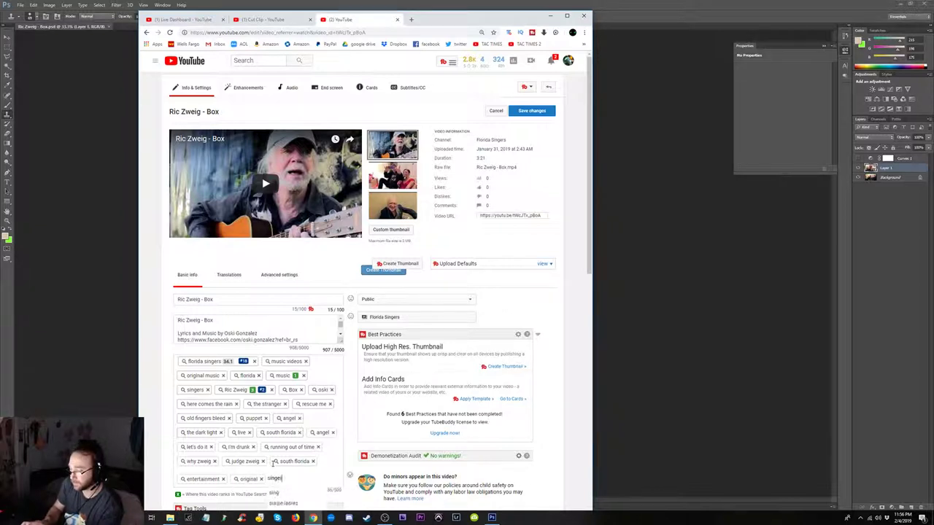
{"action": "type", "text": " songwri"}
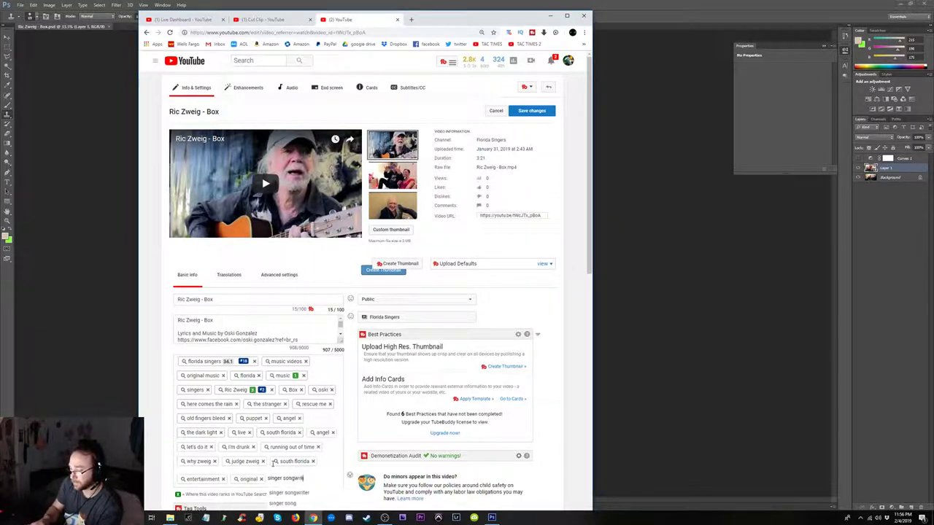
{"action": "type", "text": "ter"}
{"action": "key", "text": "Return"}
{"action": "type", "text": "songwri"}
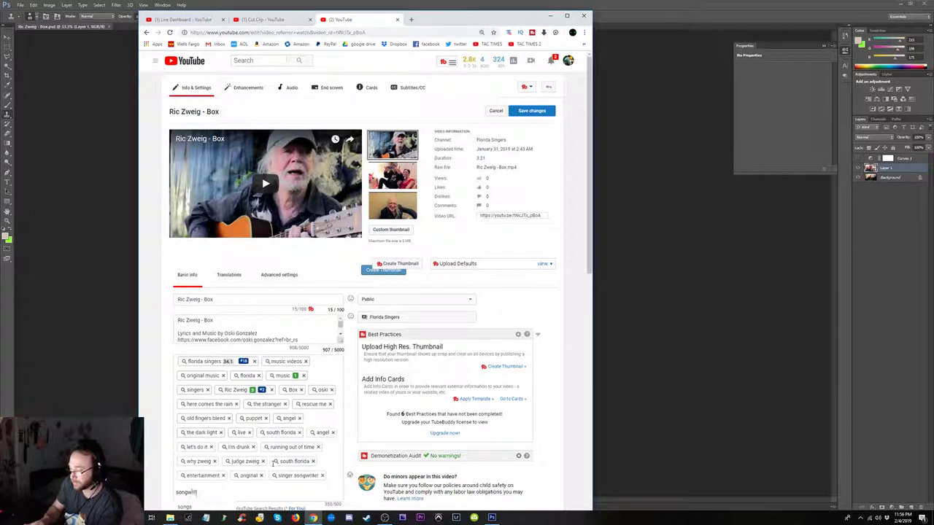
{"action": "type", "text": "ter"}
{"action": "key", "text": "Return"}
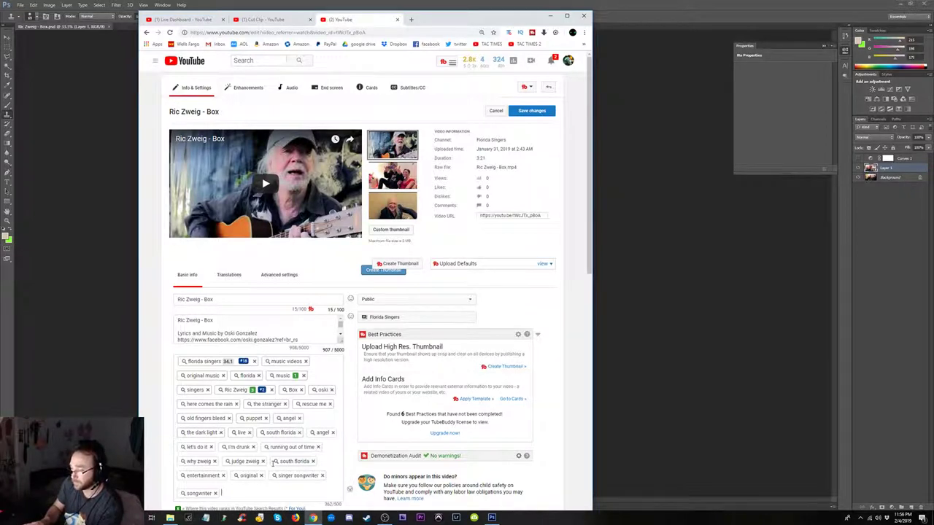
{"action": "type", "text": "tom petty"}
{"action": "key", "text": "Return"}
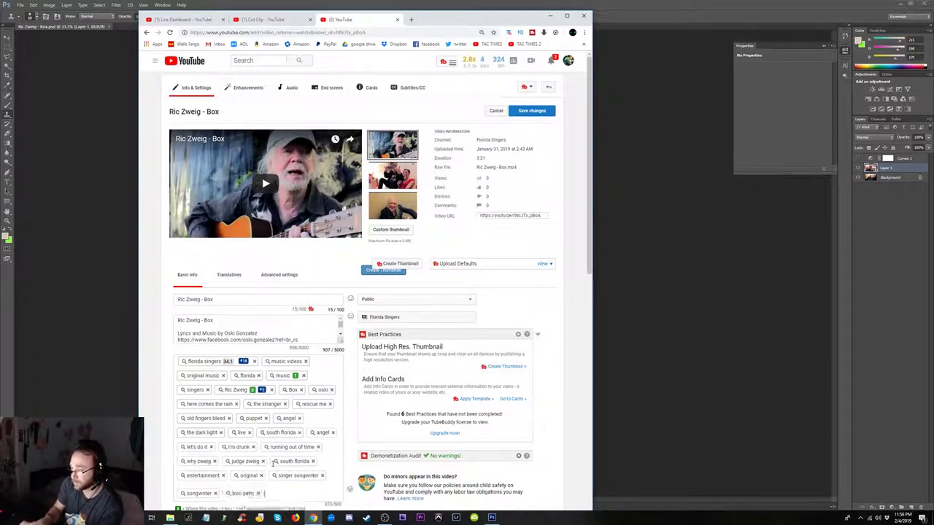
{"action": "type", "text": "david bow"}
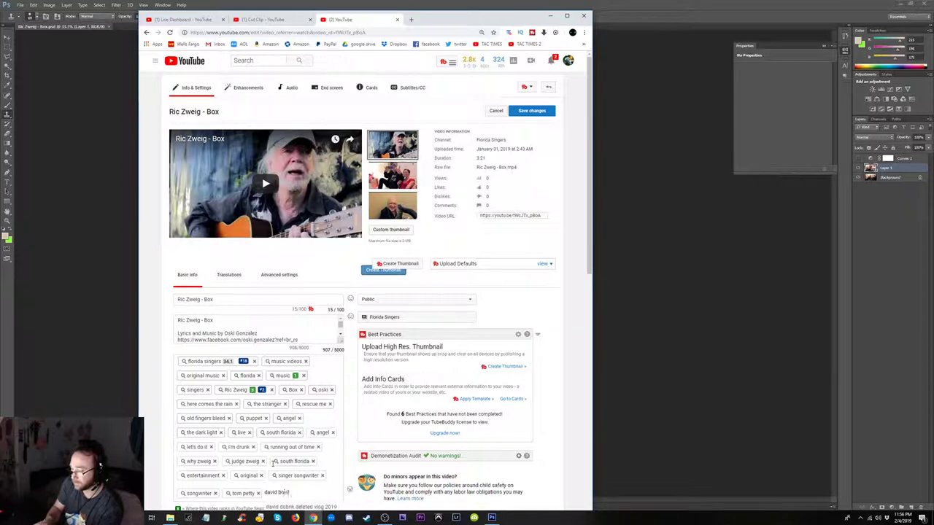
{"action": "type", "text": "ie"}
{"action": "key", "text": "Return"}
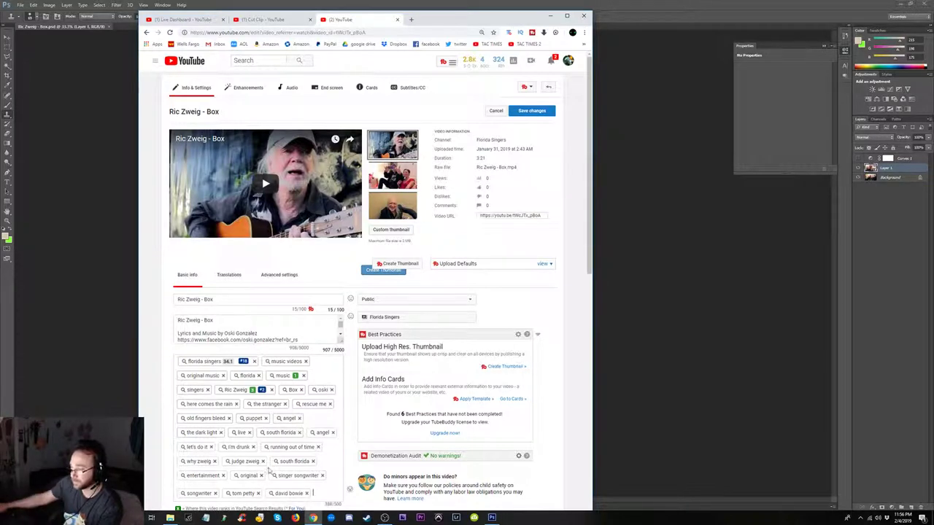
{"action": "scroll", "coordinate": [292, 438], "scroll_direction": "down", "scroll_amount": 3}
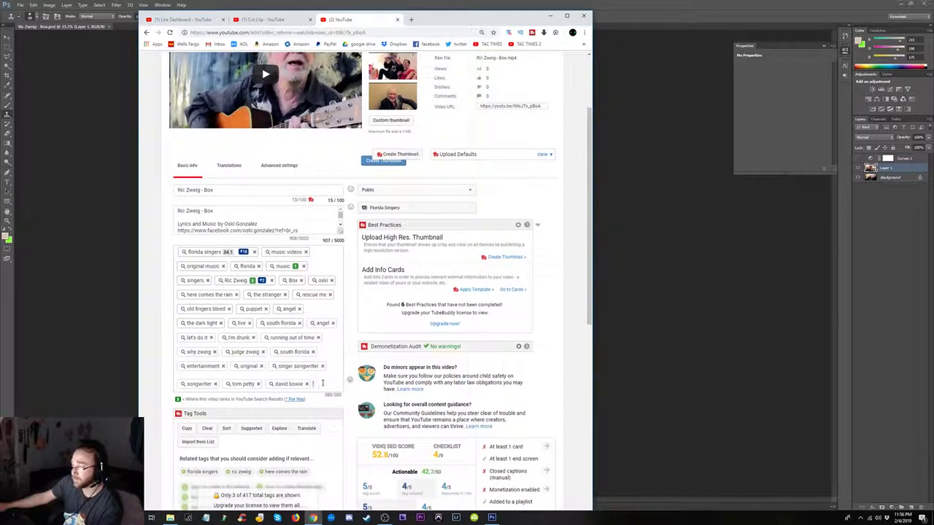
{"action": "type", "text": "lenarr"}
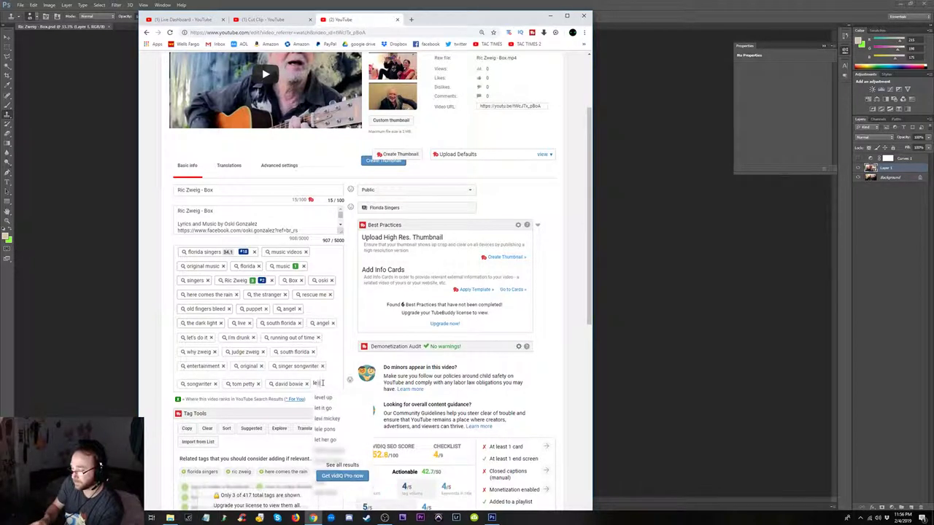
{"action": "type", "text": "d c"}
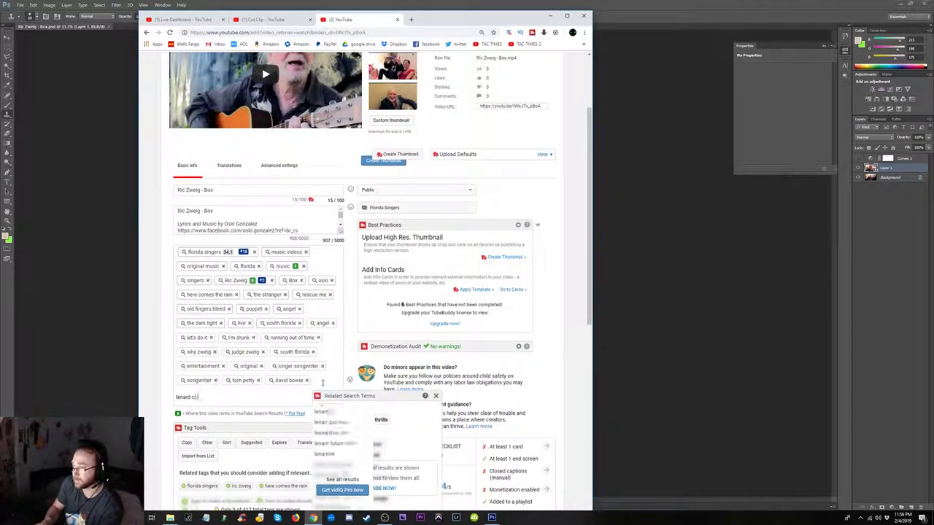
{"action": "type", "text": "o"}
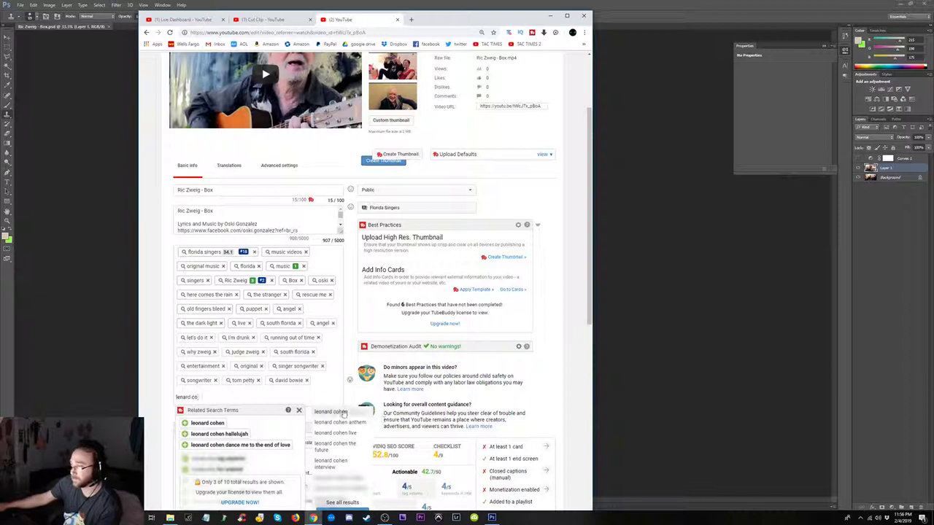
{"action": "left_click", "coordinate": [332, 411]}
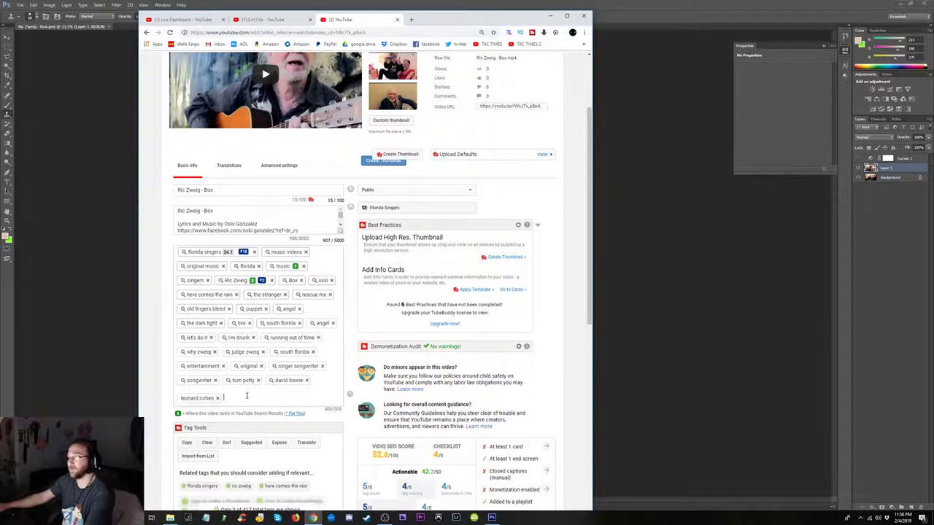
{"action": "scroll", "coordinate": [251, 397], "scroll_direction": "up", "scroll_amount": 1}
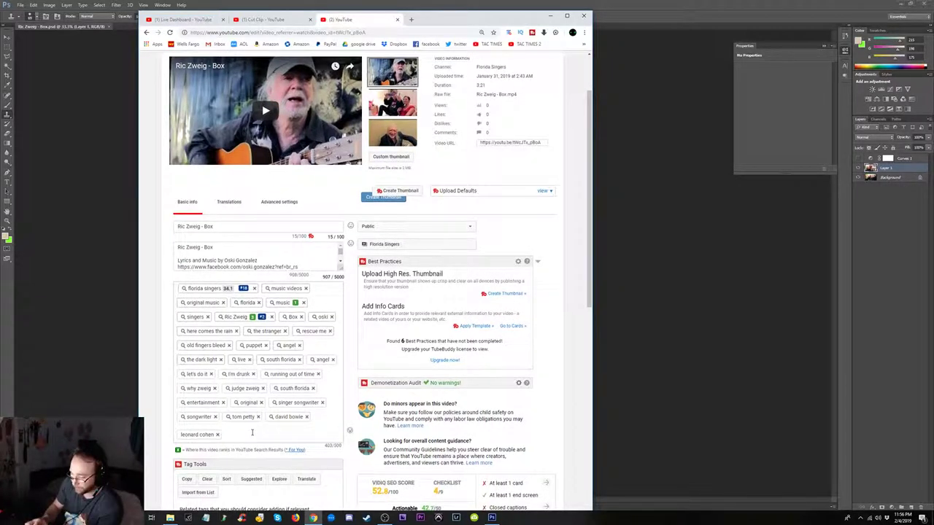
- Add tags 'fresh air', 'quicksilver messenger service', 'florida music' and 'songwriters'
{"action": "type", "text": "hallelujah"}
{"action": "type", "text": "fresh al"}
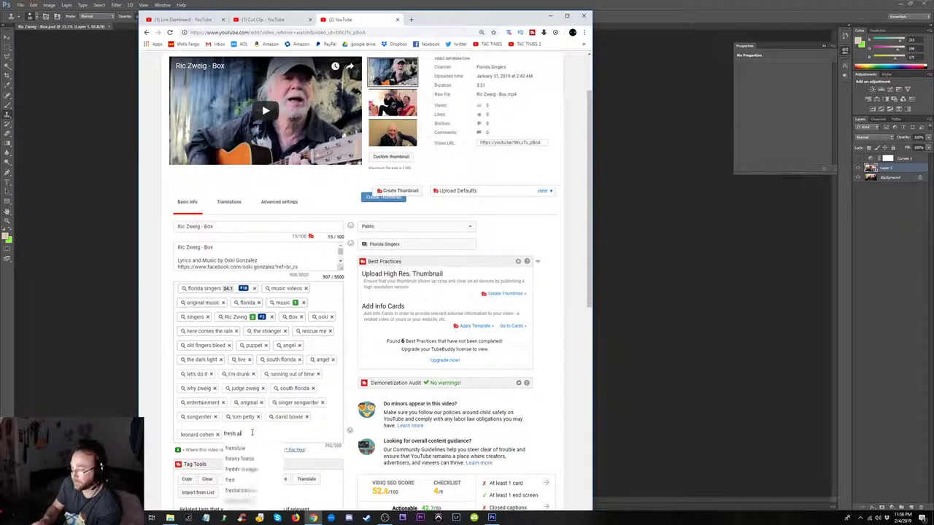
{"action": "key", "text": "Return"}
{"action": "type", "text": "quic"}
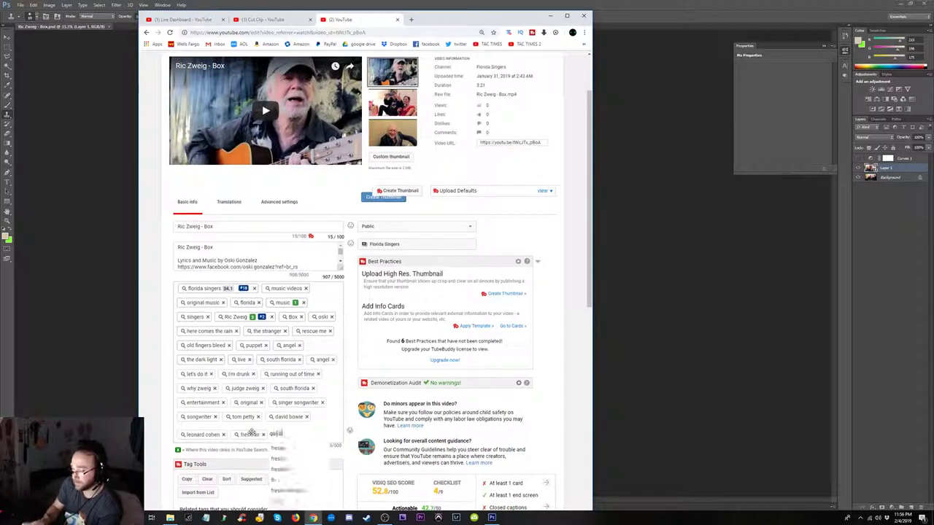
{"action": "type", "text": "ksilver me"}
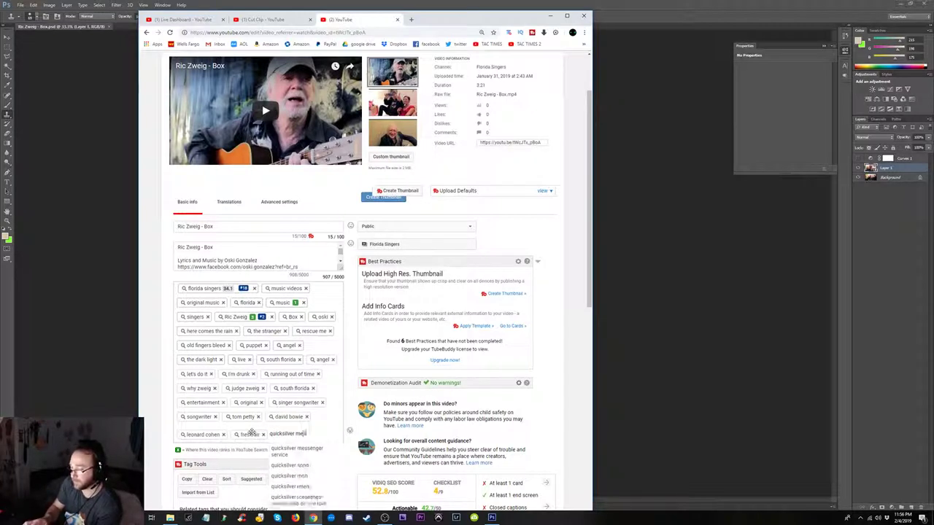
{"action": "type", "text": "ssenger service"}
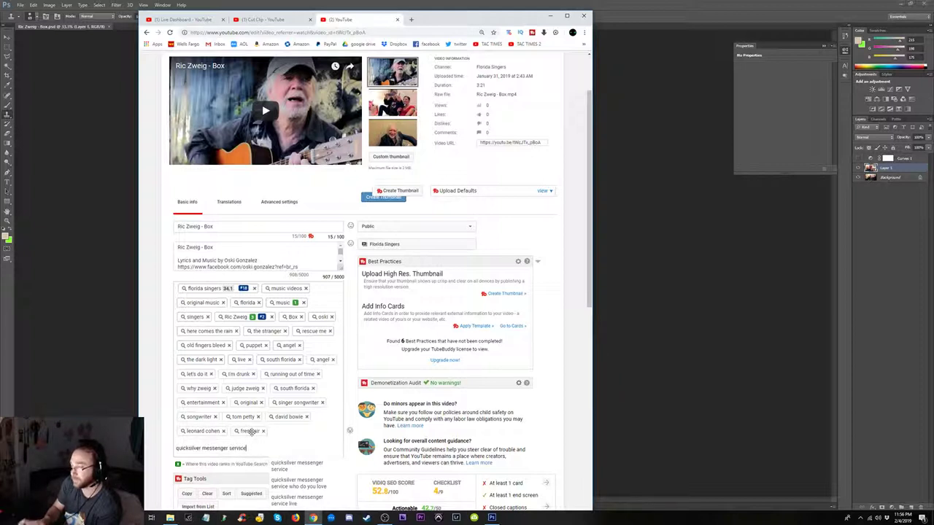
{"action": "key", "text": "Return"}
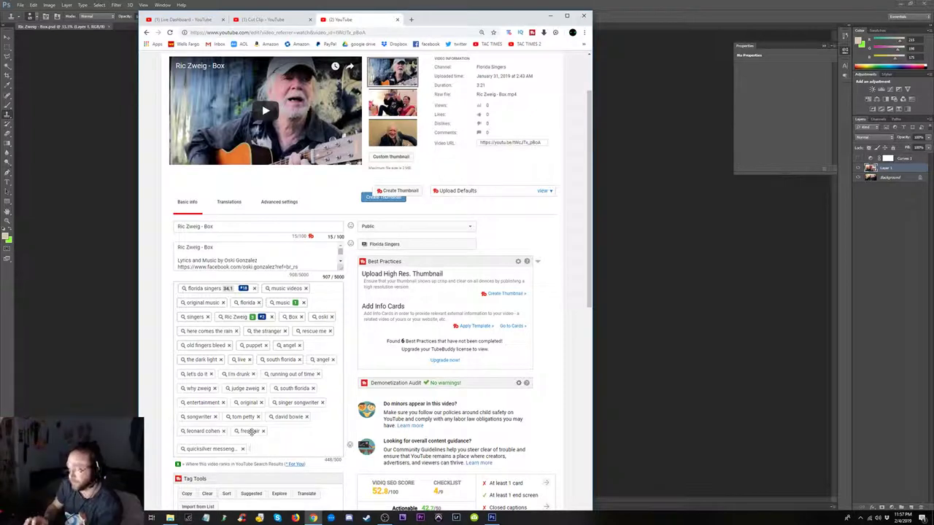
{"action": "type", "text": "flo"}
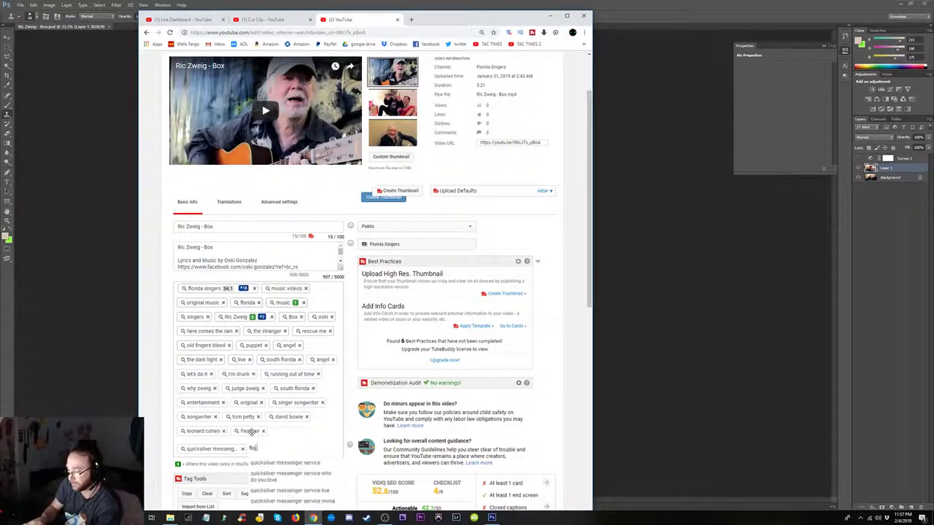
{"action": "type", "text": "rida music"}
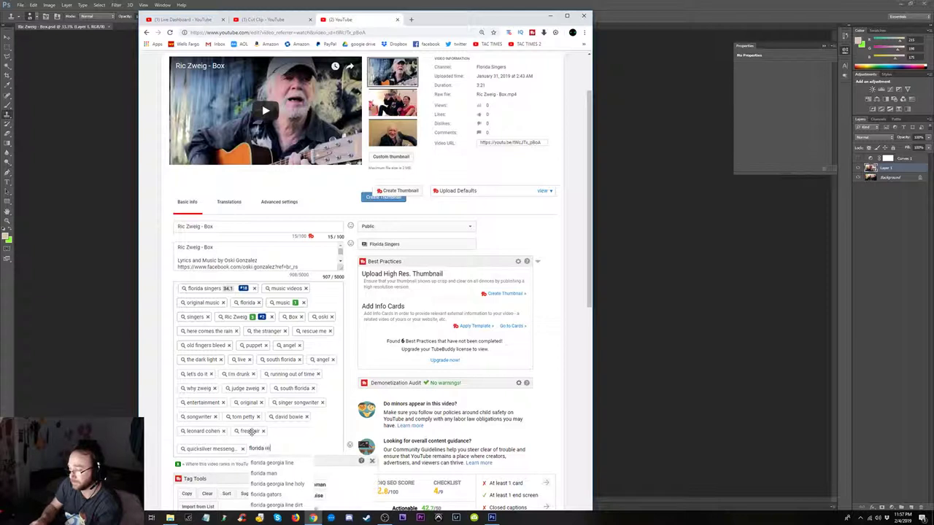
{"action": "key", "text": "Return"}
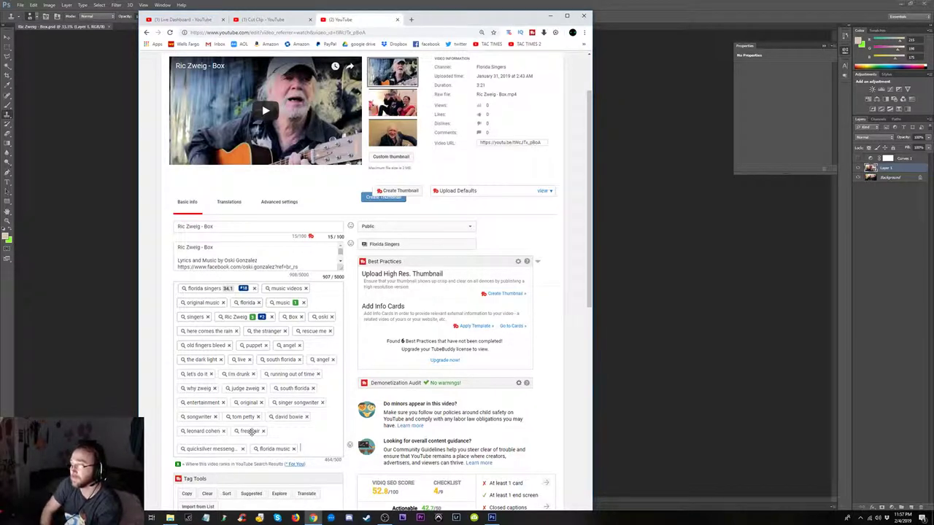
{"action": "type", "text": "f"}
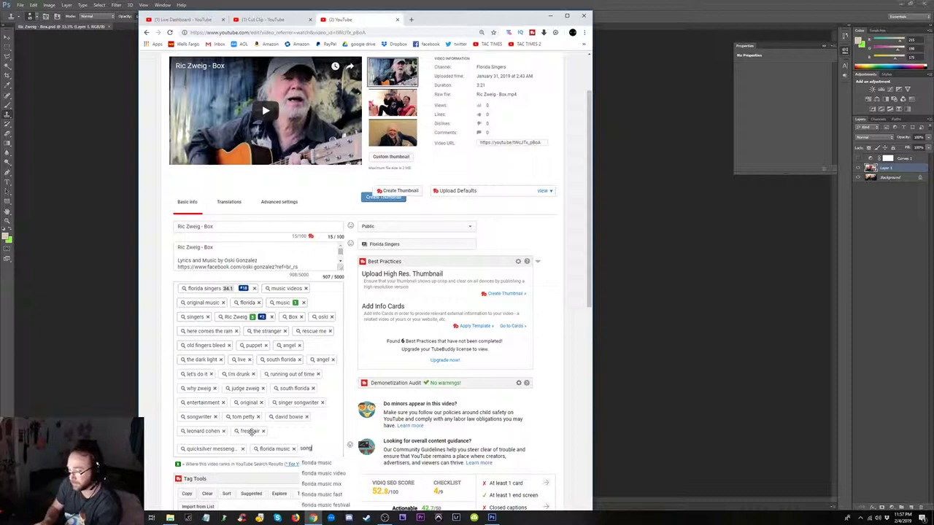
{"action": "type", "text": "writers"}
{"action": "key", "text": "Return"}
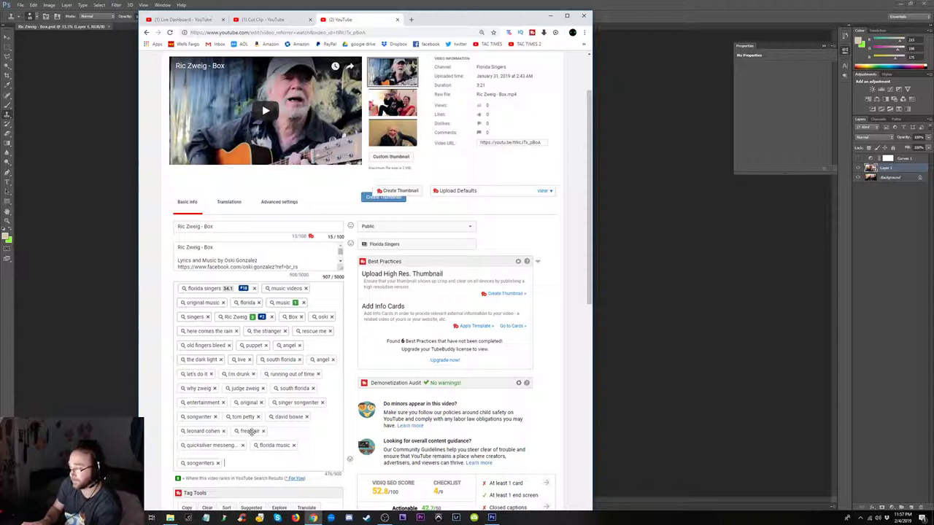
- Add 'lyrics', 'singer' and 'song' tags, removing 'original songs' and 'write' to stay under 500 characters
{"action": "type", "text": "lyrics"}
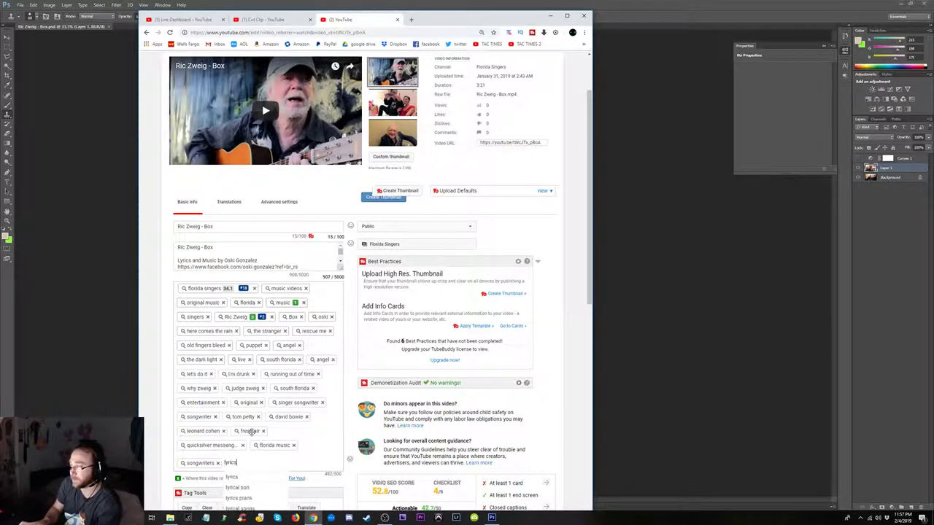
{"action": "key", "text": "Return"}
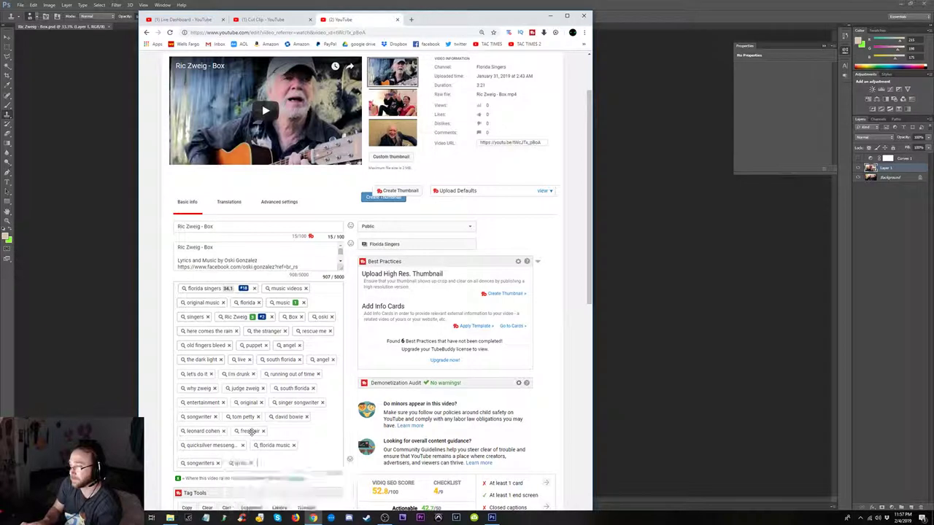
{"action": "type", "text": "singer"}
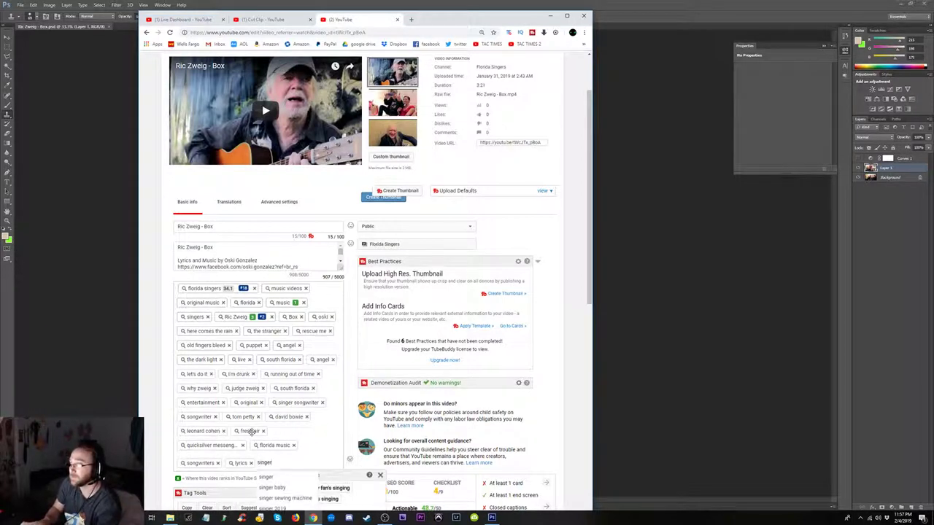
{"action": "key", "text": "Return"}
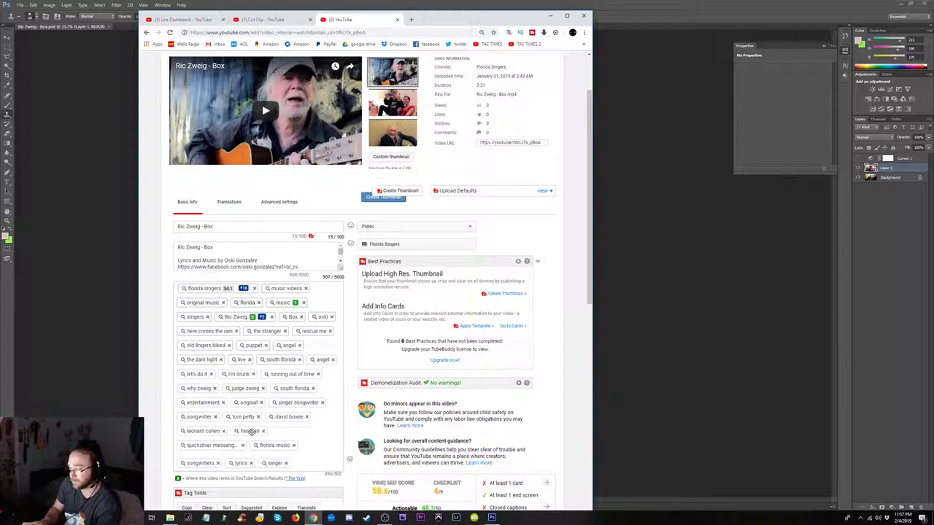
{"action": "type", "text": "original songs"}
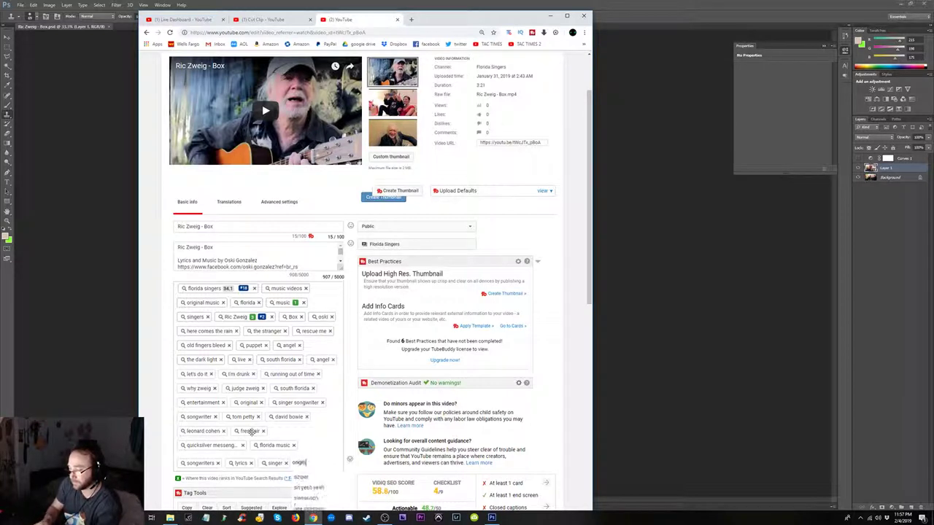
{"action": "key", "text": "Return"}
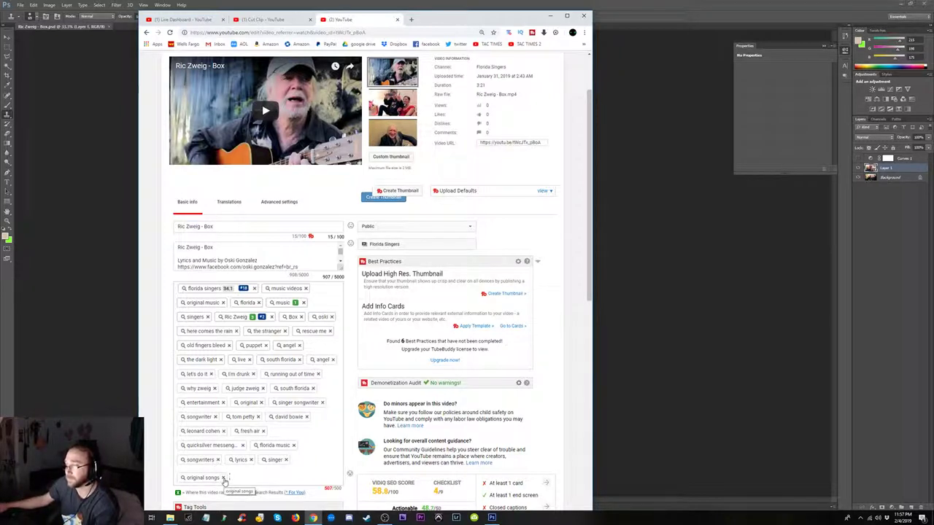
{"action": "left_click", "coordinate": [224, 478]}
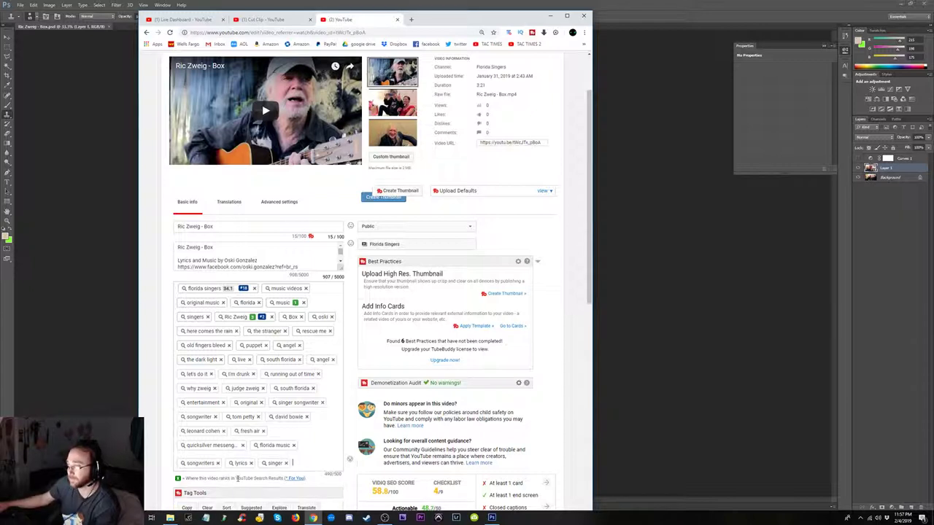
{"action": "type", "text": "song"}
{"action": "key", "text": "Return"}
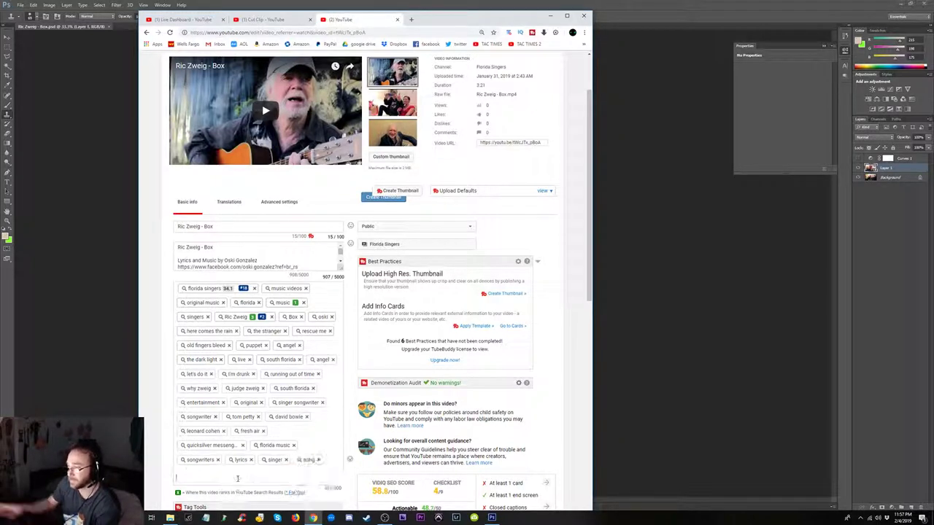
{"action": "type", "text": "write"}
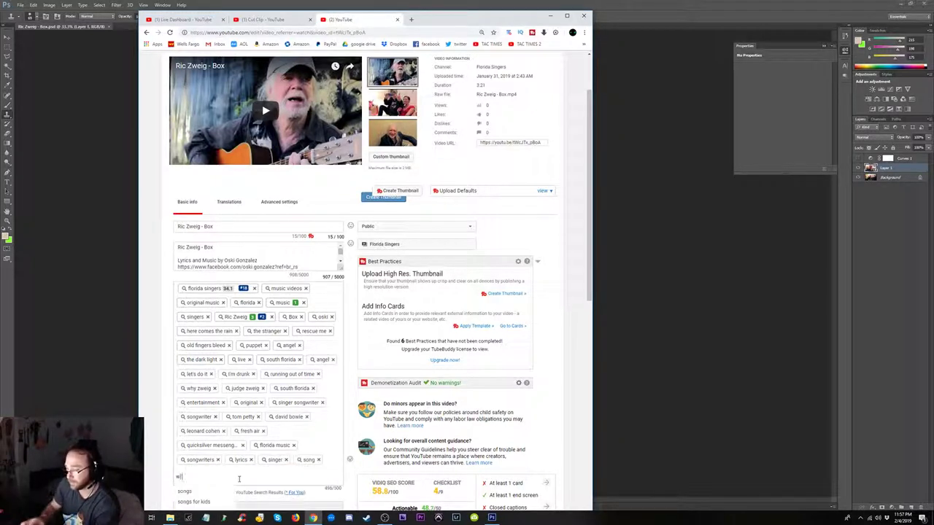
{"action": "key", "text": "Return"}
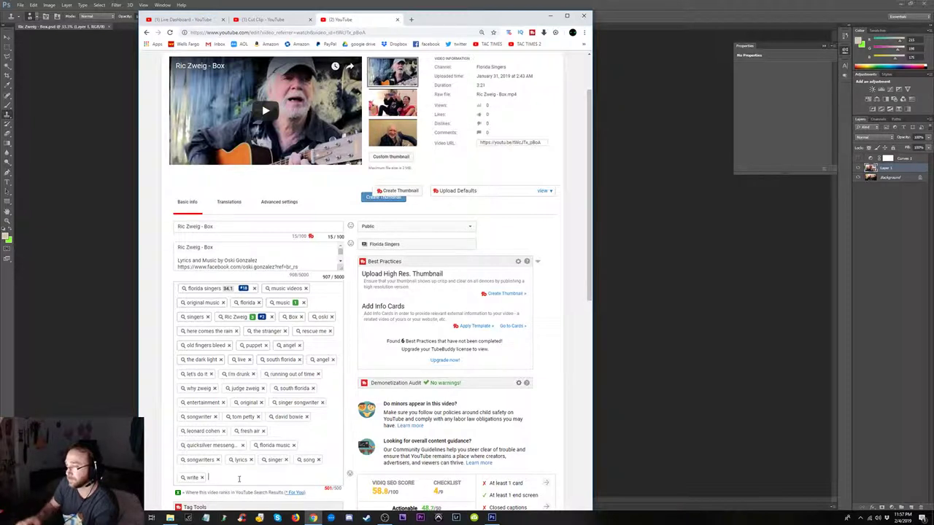
{"action": "left_click", "coordinate": [202, 477]}
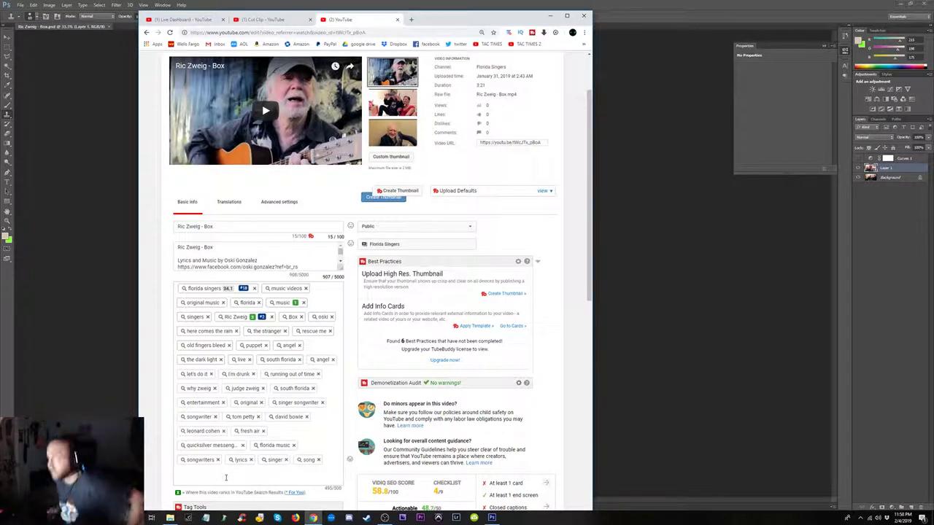
{"action": "scroll", "coordinate": [511, 347], "scroll_direction": "up", "scroll_amount": 1}
{"action": "scroll", "coordinate": [510, 347], "scroll_direction": "up", "scroll_amount": 1}
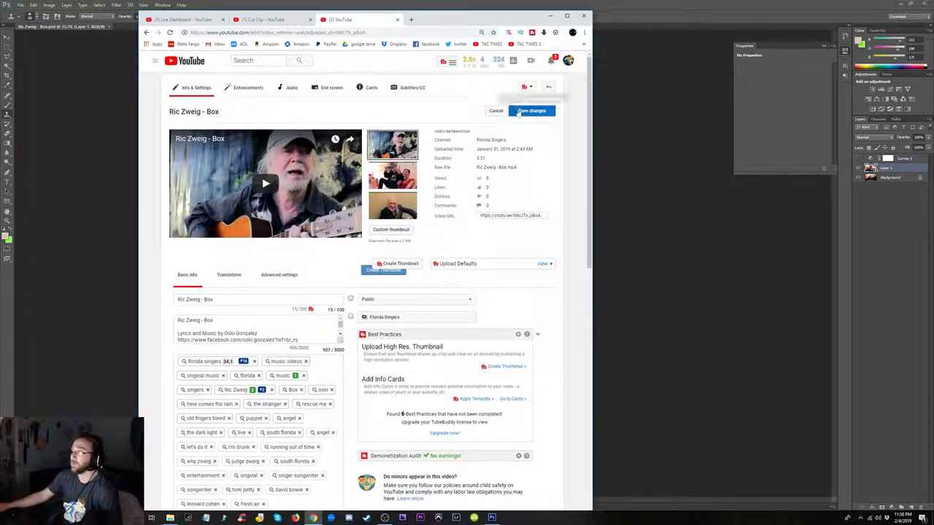
{"action": "left_click", "coordinate": [532, 111]}
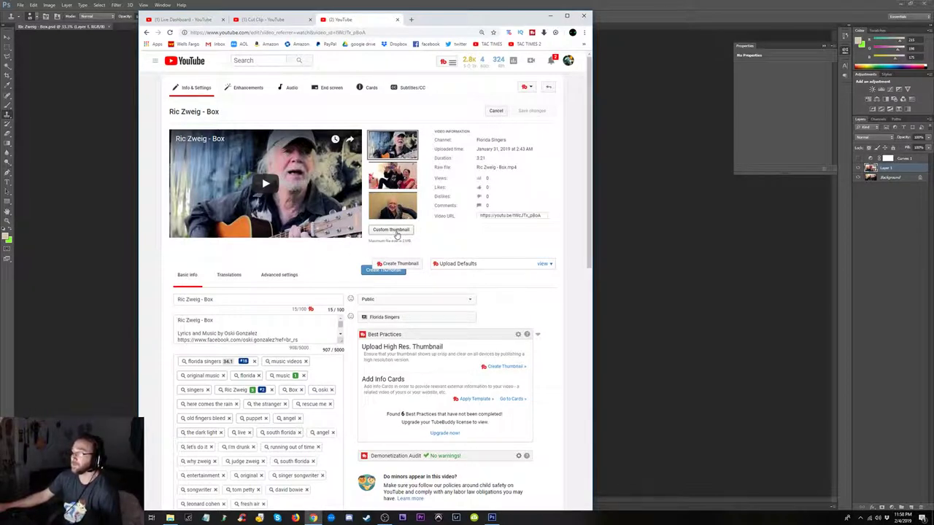
{"action": "left_click", "coordinate": [392, 230]}
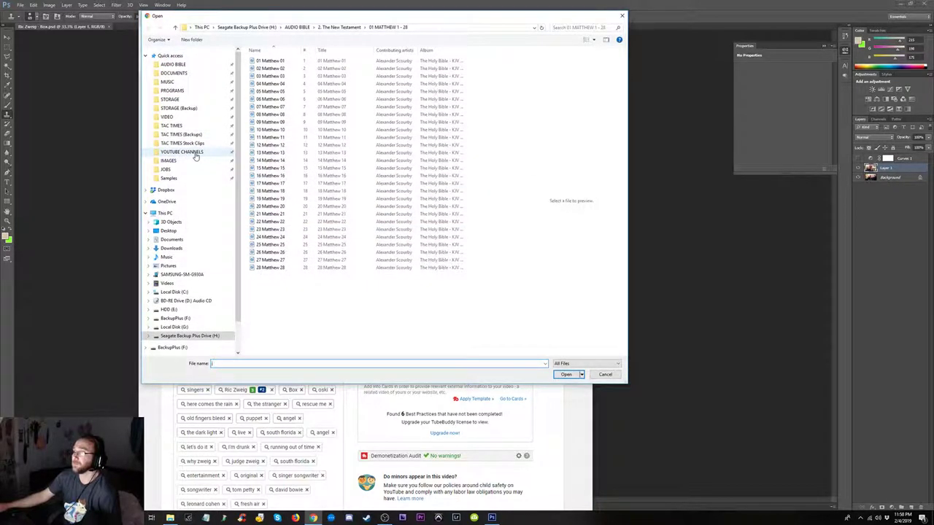
{"action": "left_click", "coordinate": [171, 161]}
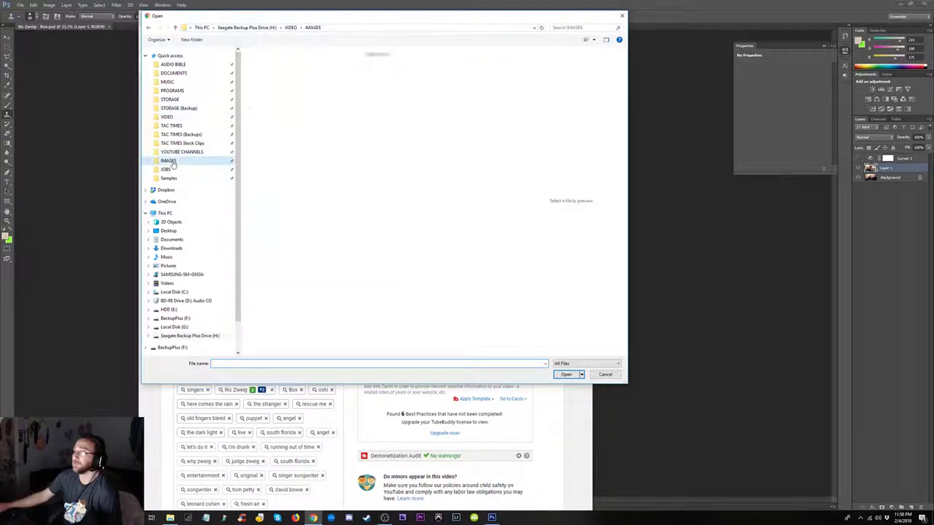
{"action": "left_click", "coordinate": [568, 29]}
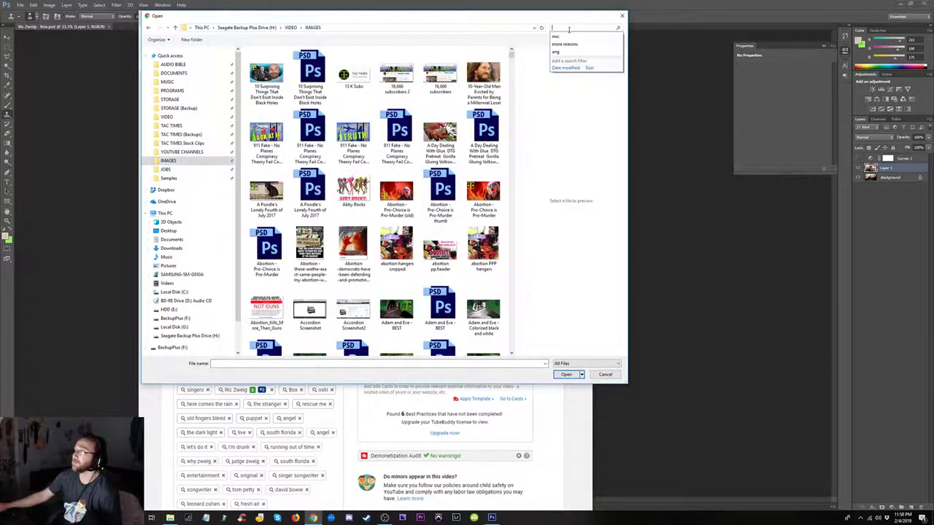
{"action": "type", "text": "box"}
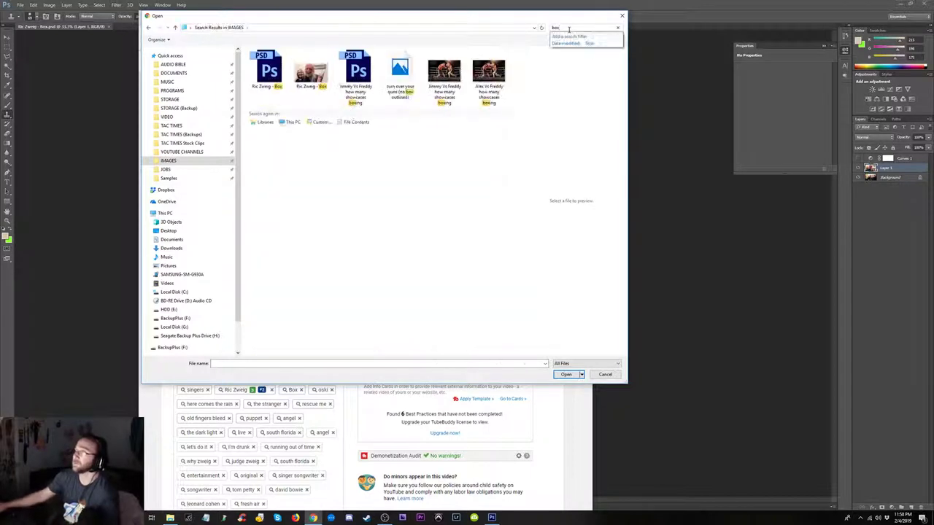
{"action": "left_click", "coordinate": [317, 77]}
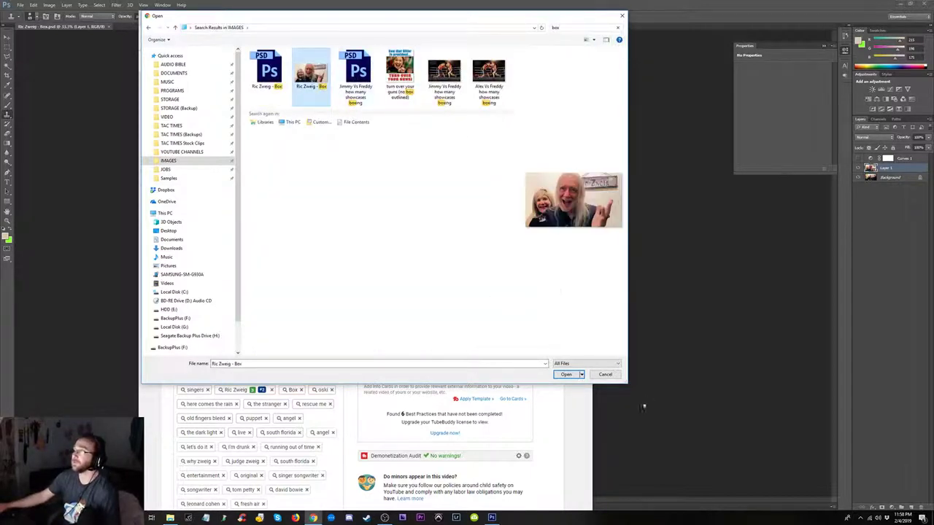
{"action": "left_click", "coordinate": [566, 374]}
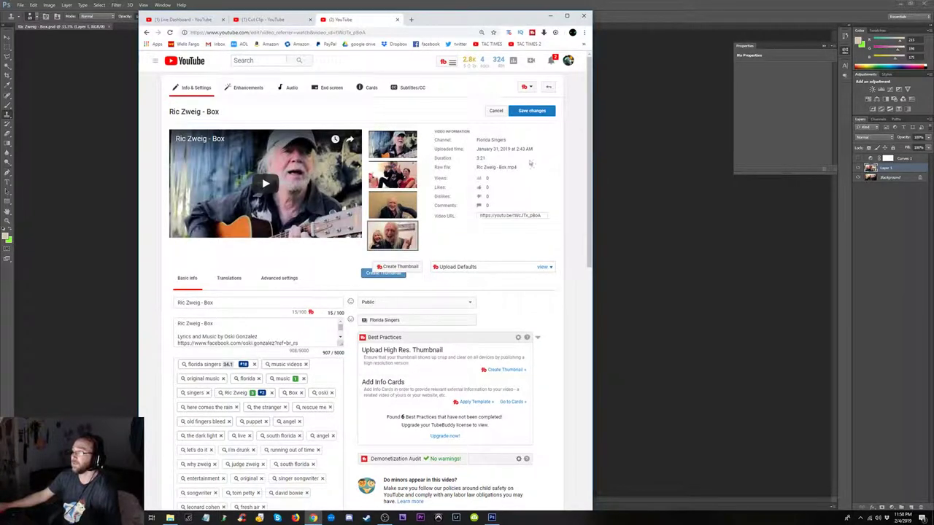
- Save the new custom thumbnail, then return to Photoshop
{"action": "left_click", "coordinate": [538, 111]}
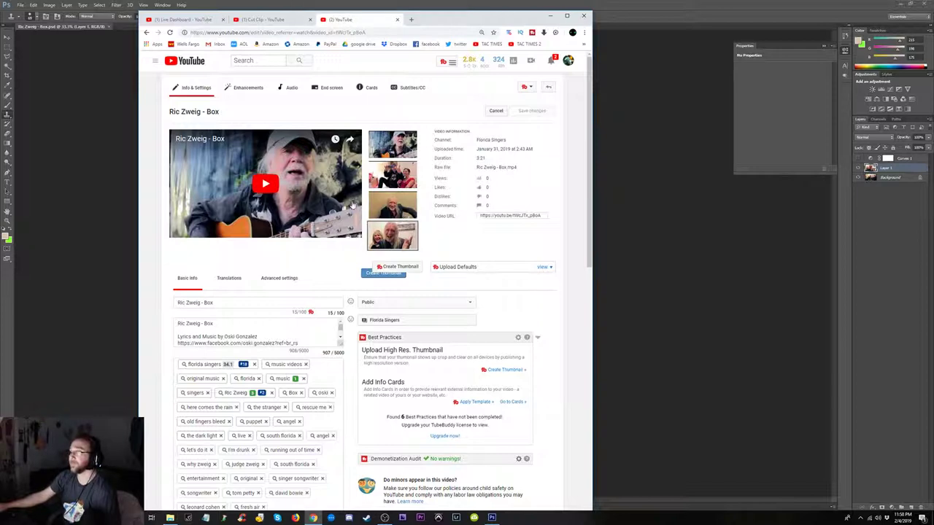
{"action": "scroll", "coordinate": [364, 219], "scroll_direction": "down", "scroll_amount": 3}
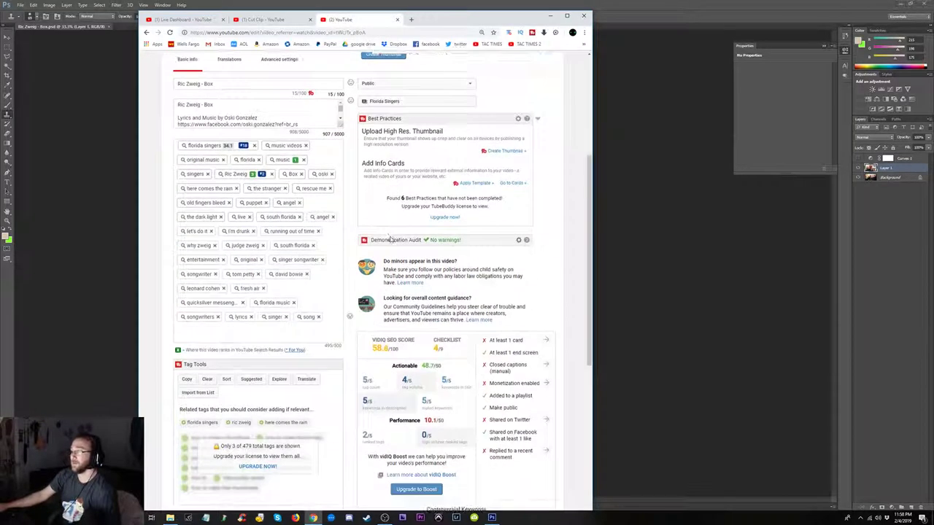
{"action": "scroll", "coordinate": [387, 233], "scroll_direction": "up", "scroll_amount": 2}
{"action": "scroll", "coordinate": [392, 237], "scroll_direction": "up", "scroll_amount": 3}
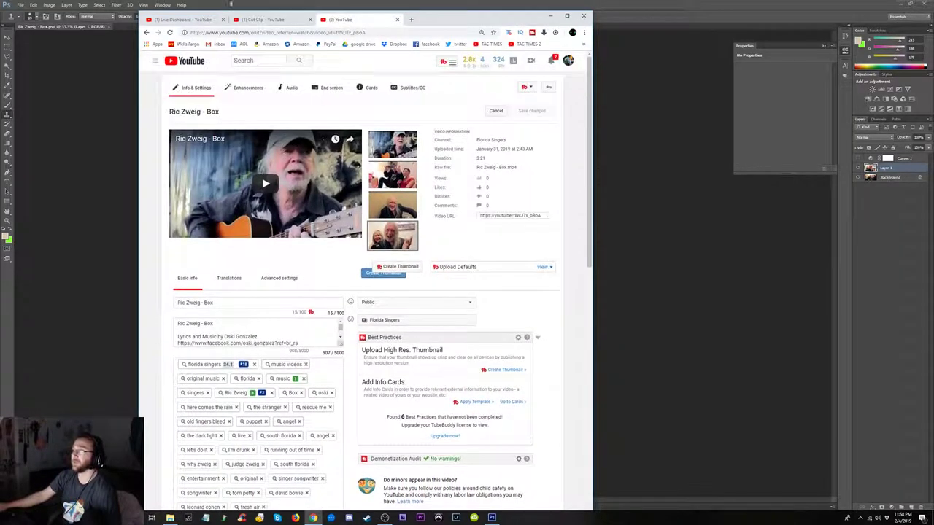
{"action": "key", "text": "alt+Tab"}
{"action": "left_click", "coordinate": [20, 4]}
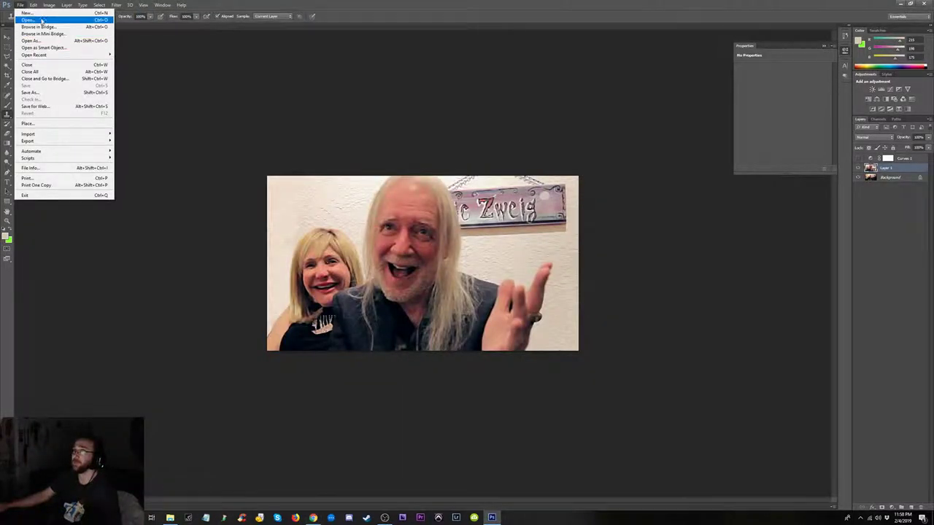
{"action": "left_click", "coordinate": [27, 20]}
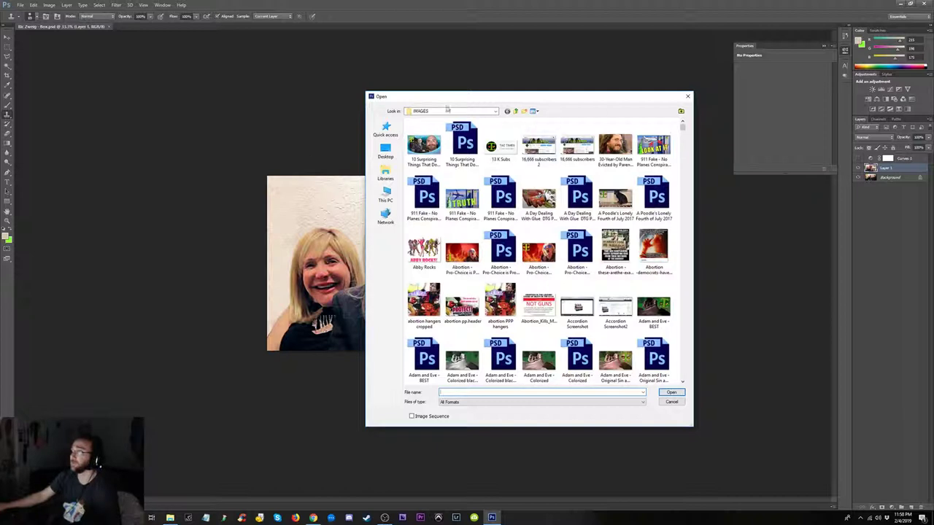
{"action": "type", "text": "hea"}
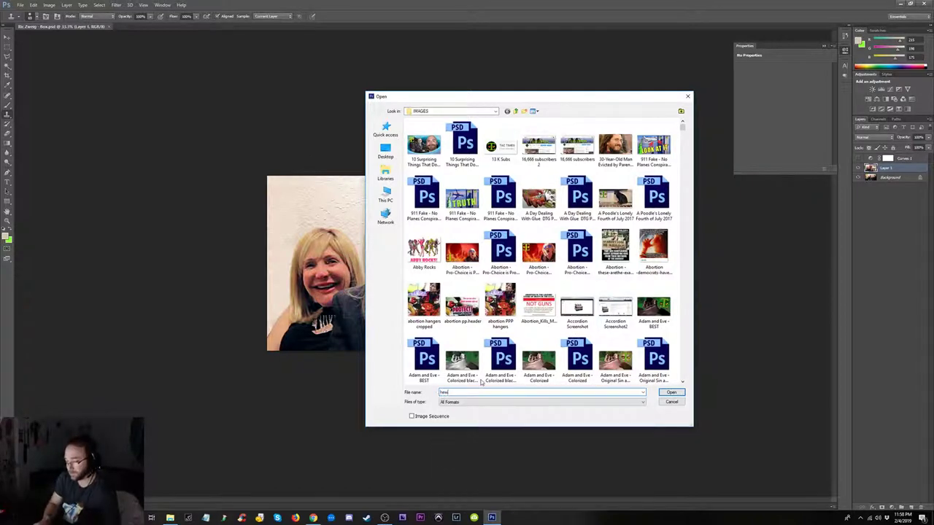
{"action": "key", "text": "BackSpace"}
{"action": "key", "text": "BackSpace"}
{"action": "key", "text": "BackSpace"}
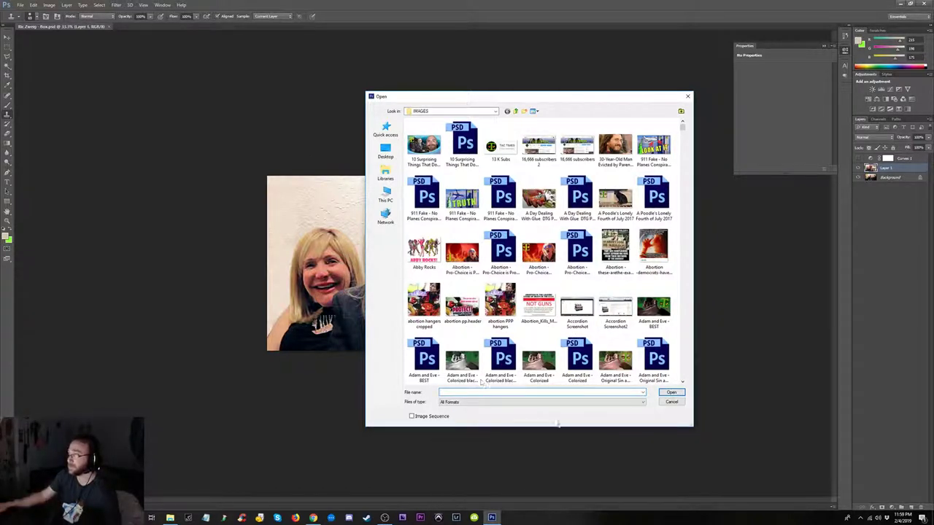
{"action": "left_click", "coordinate": [549, 319]}
{"action": "type", "text": "her"}
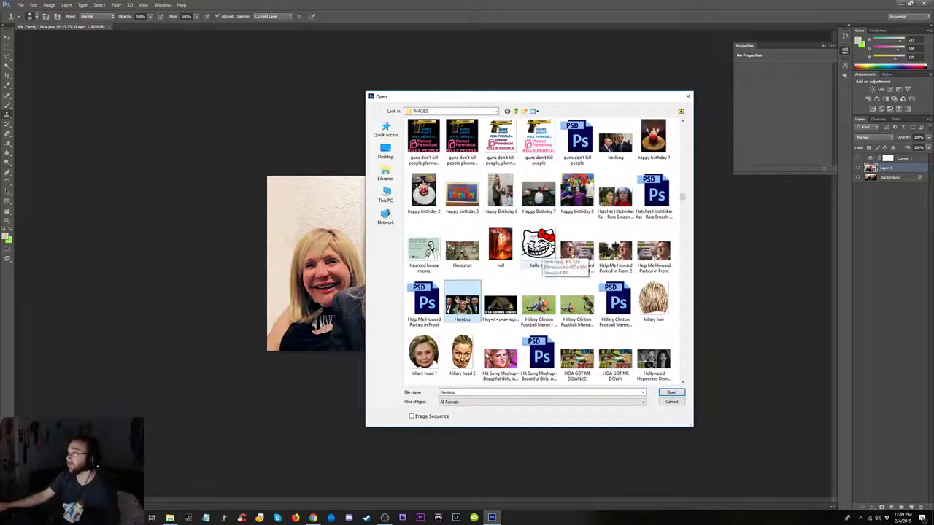
{"action": "left_click", "coordinate": [538, 248]}
{"action": "type", "text": "ric"}
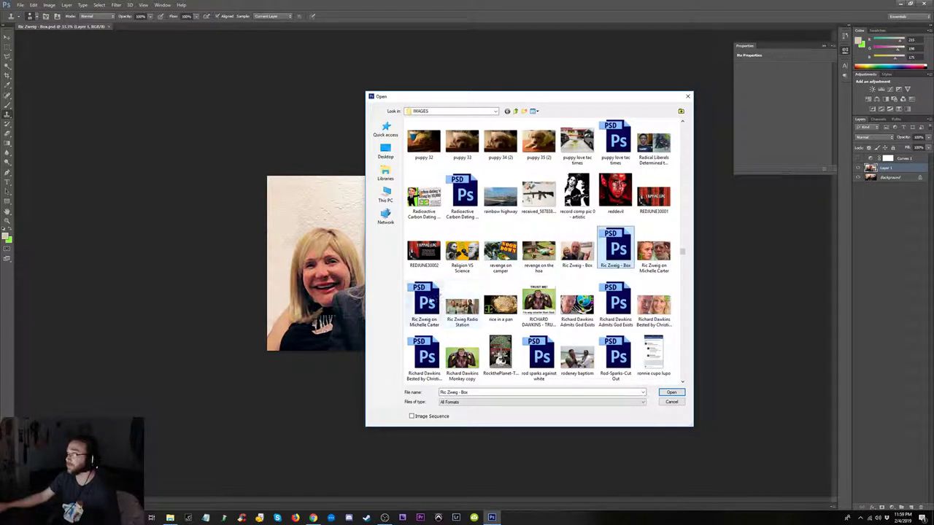
{"action": "left_click", "coordinate": [617, 299]}
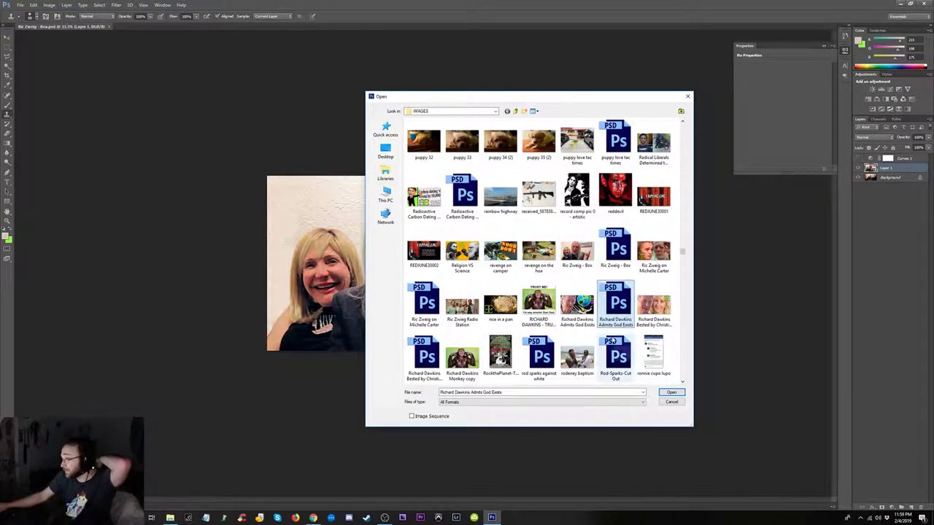
{"action": "scroll", "coordinate": [613, 343], "scroll_direction": "down", "scroll_amount": 1}
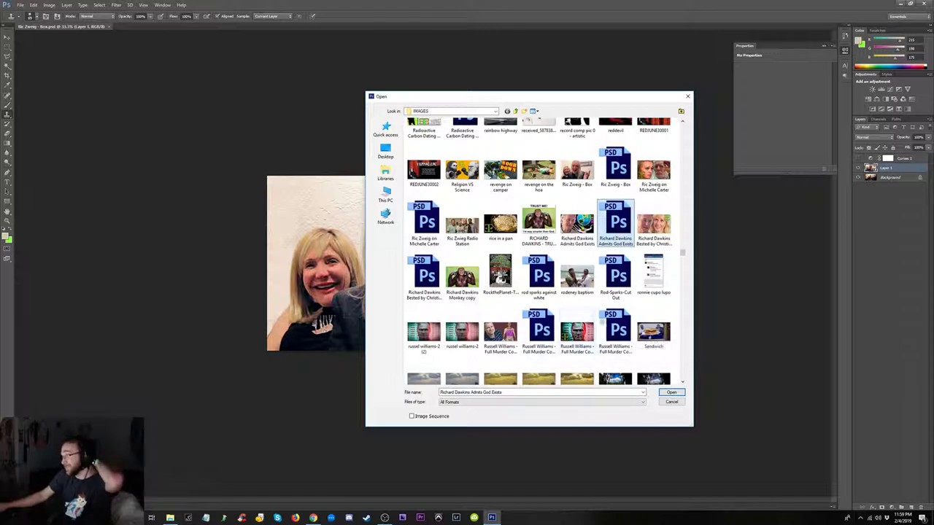
{"action": "scroll", "coordinate": [594, 318], "scroll_direction": "down", "scroll_amount": 2}
{"action": "scroll", "coordinate": [613, 336], "scroll_direction": "down", "scroll_amount": 1}
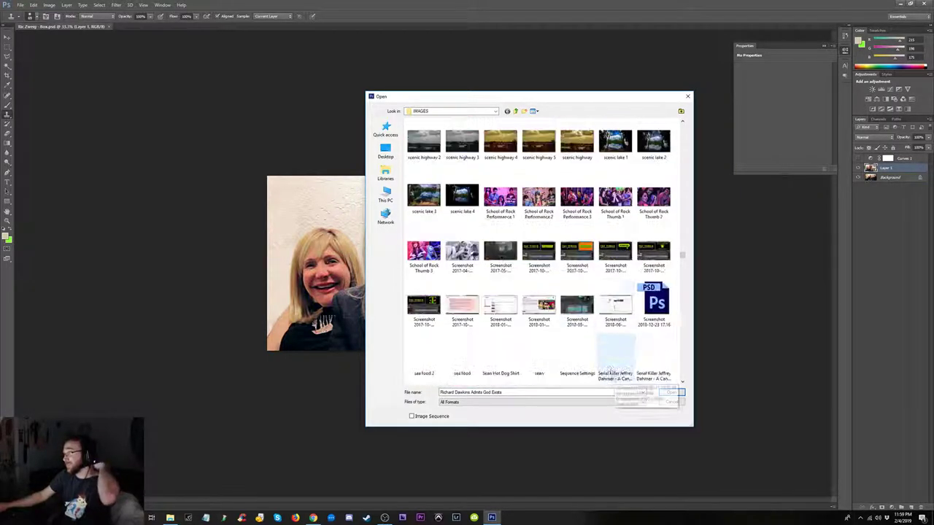
{"action": "left_click", "coordinate": [672, 403]}
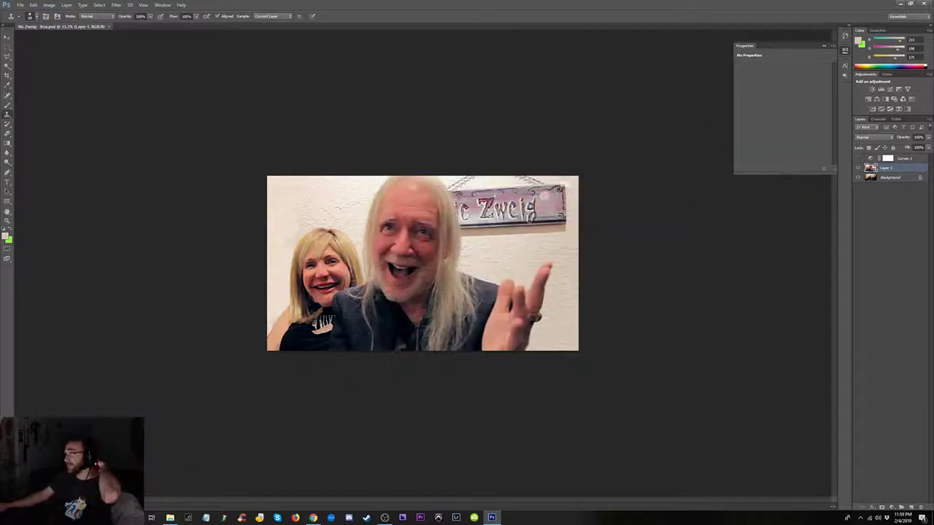
{"action": "left_click", "coordinate": [910, 4]}
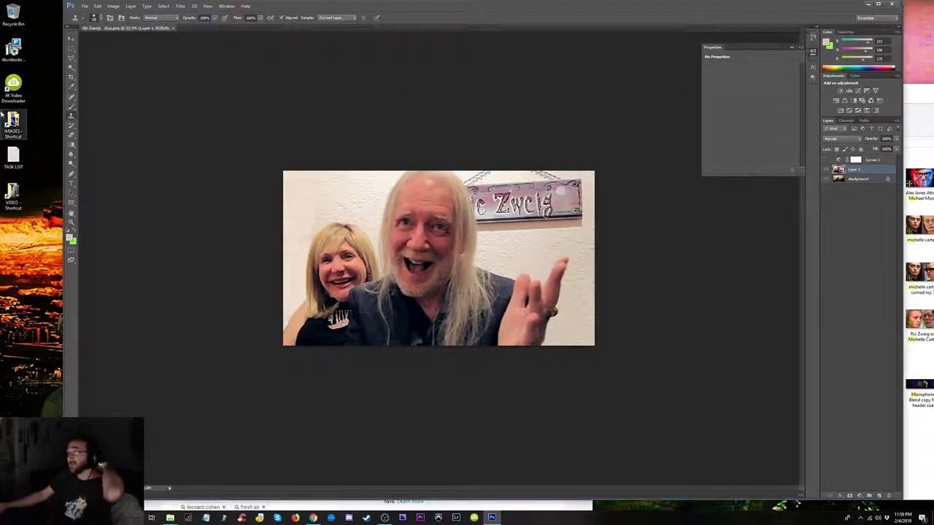
{"action": "double_click", "coordinate": [12, 121]}
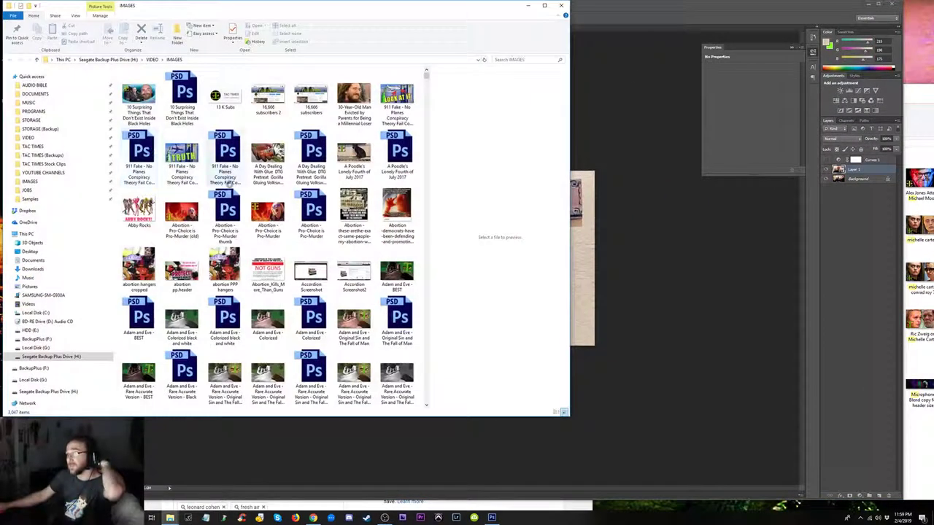
{"action": "type", "text": "ric"}
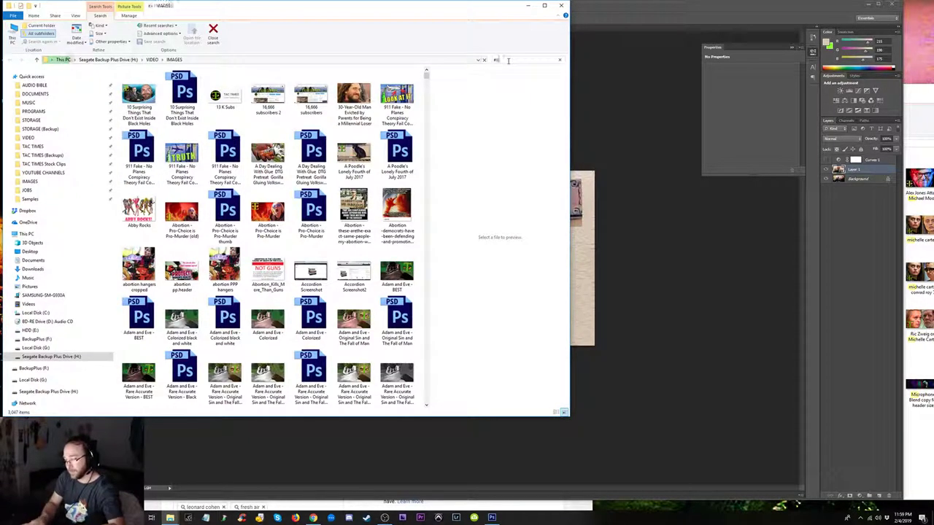
{"action": "type", "text": " zweig"}
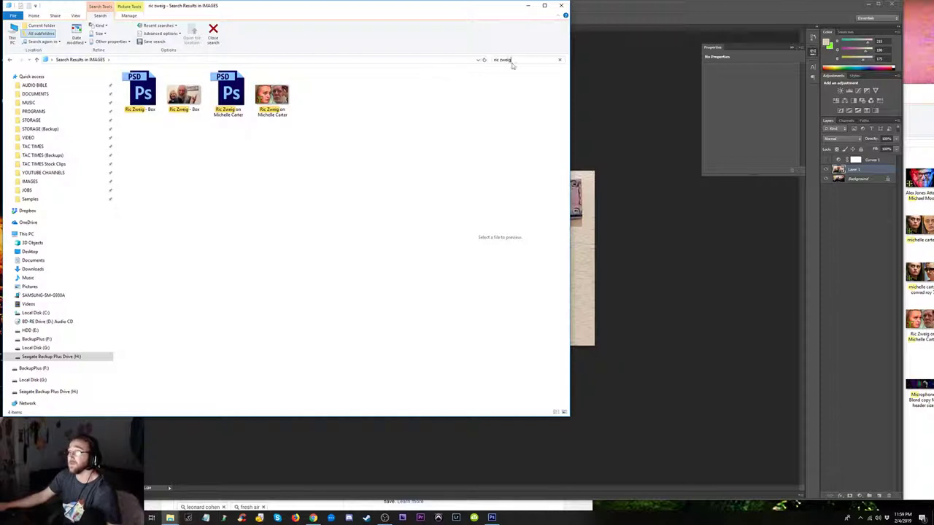
{"action": "key", "text": "BackSpace"}
{"action": "key", "text": "BackSpace"}
{"action": "key", "text": "BackSpace"}
{"action": "key", "text": "BackSpace"}
{"action": "key", "text": "BackSpace"}
{"action": "key", "text": "BackSpace"}
{"action": "type", "text": "here comes the ra"}
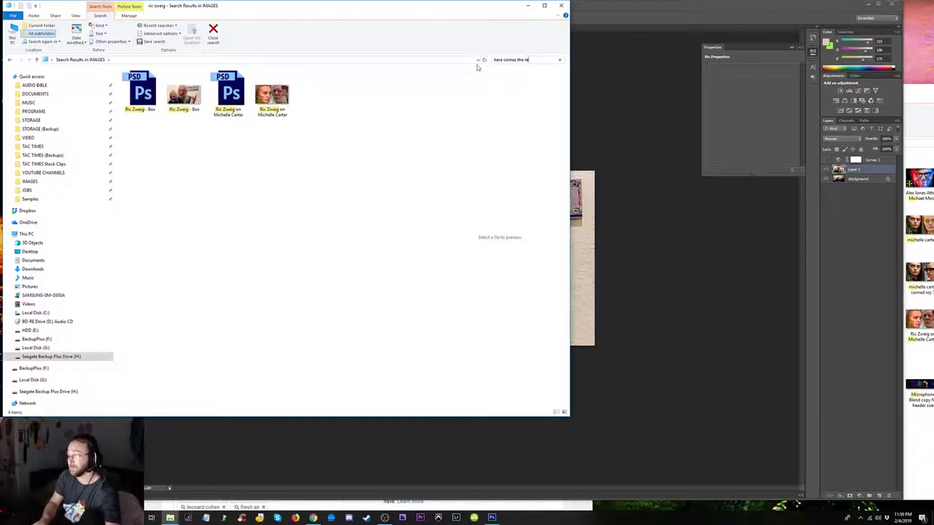
{"action": "type", "text": "in"}
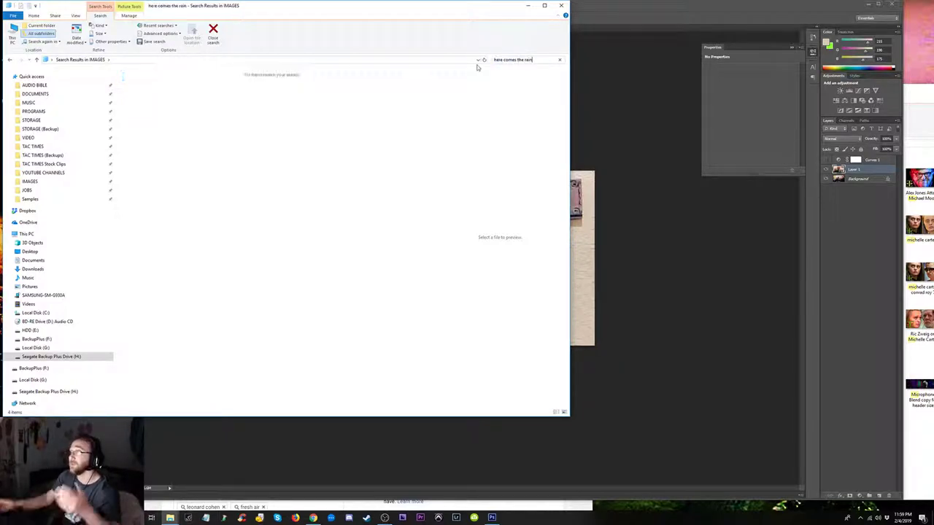
{"action": "left_click_drag", "start_coordinate": [533, 60], "coordinate": [485, 59]}
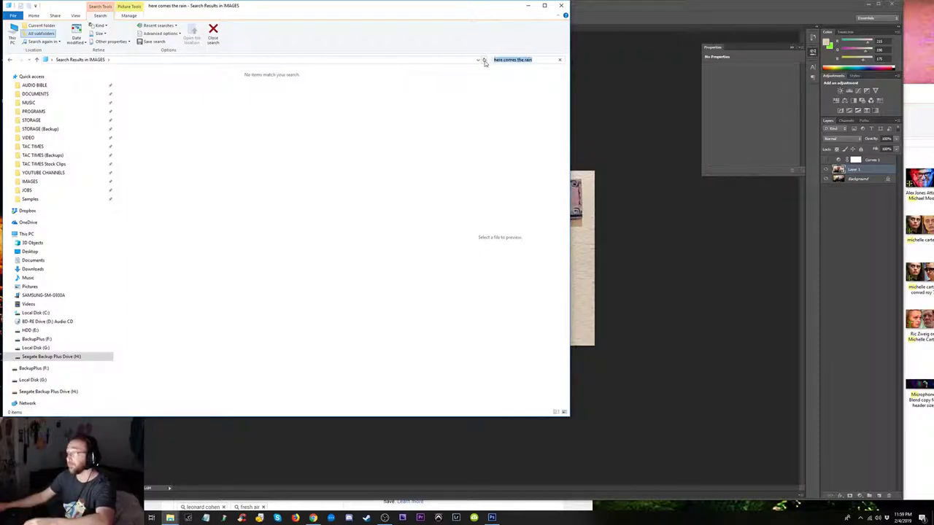
{"action": "key", "text": "BackSpace"}
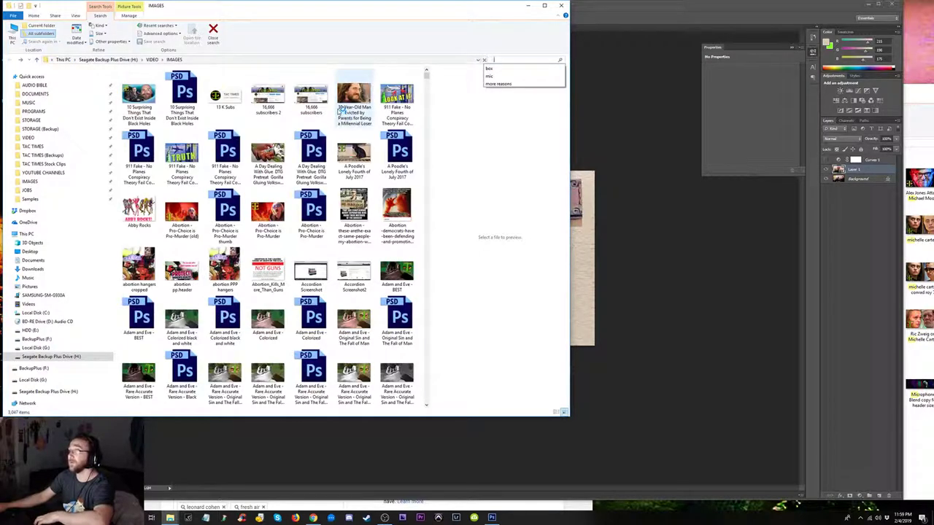
{"action": "left_click", "coordinate": [621, 151]}
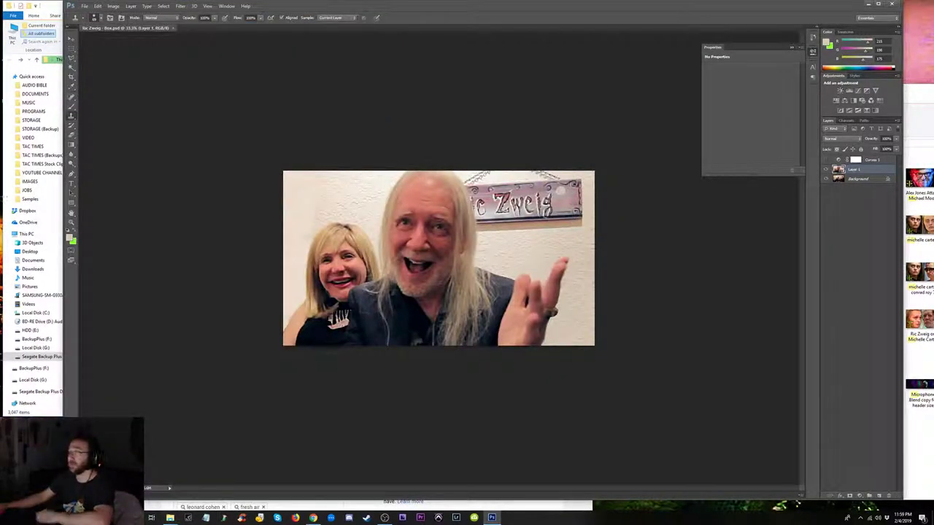
{"action": "left_click", "coordinate": [29, 182]}
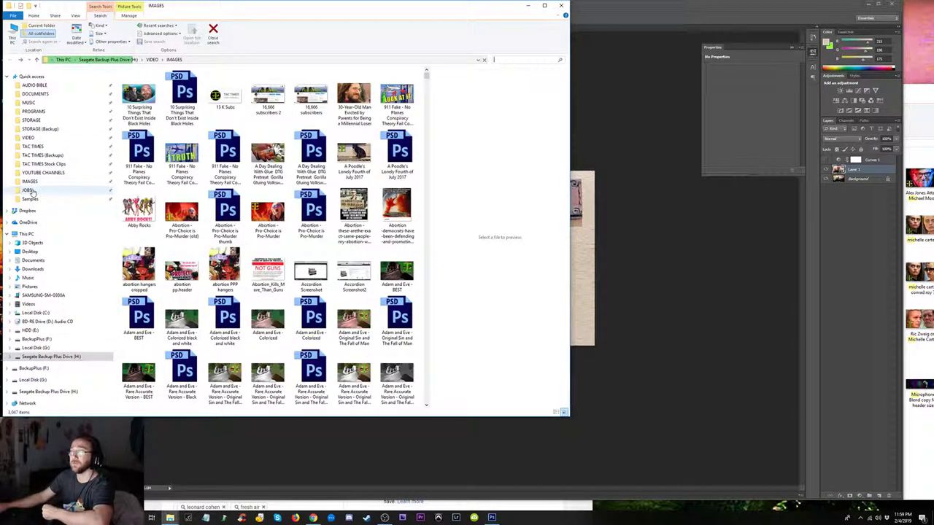
- Open the Ric Zweig project folder under VIDEO > JOBS
{"action": "left_click", "coordinate": [29, 191]}
{"action": "left_click", "coordinate": [145, 183]}
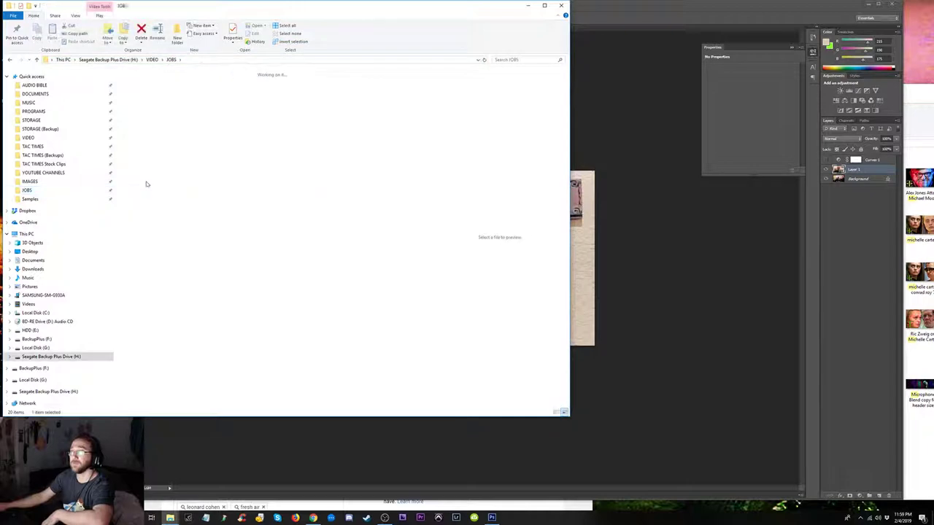
{"action": "double_click", "coordinate": [146, 184]}
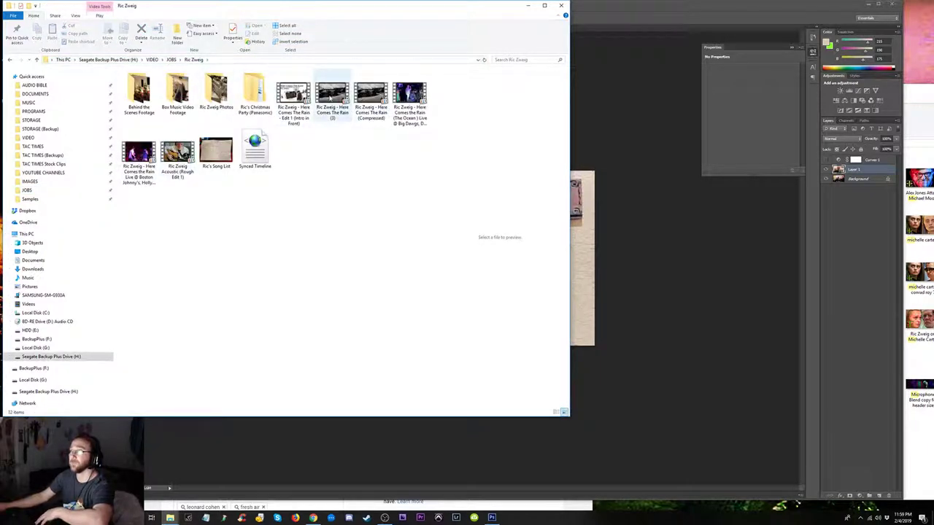
- Preview the Here Comes The Rain video files, ending on Here Comes The Rain (3)
{"action": "left_click", "coordinate": [301, 98]}
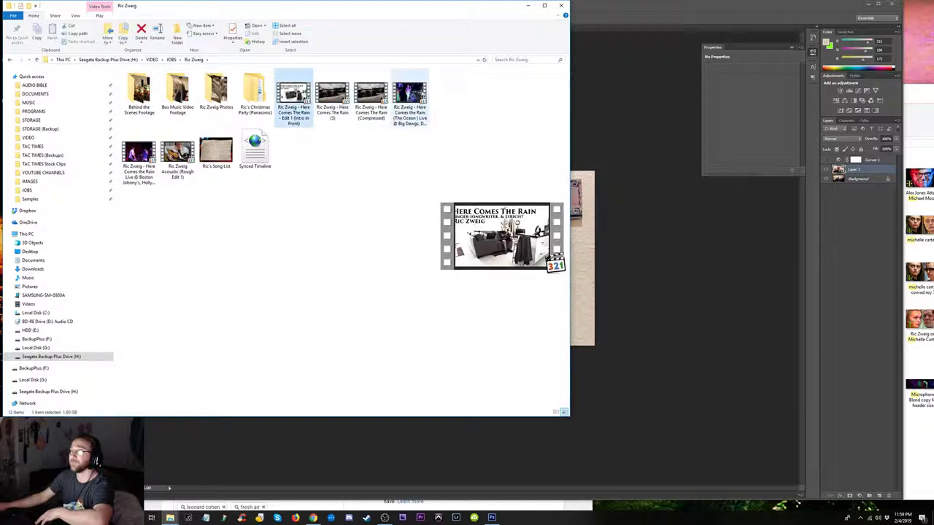
{"action": "left_click", "coordinate": [409, 95]}
{"action": "left_click", "coordinate": [138, 153]}
{"action": "left_click", "coordinate": [178, 153]}
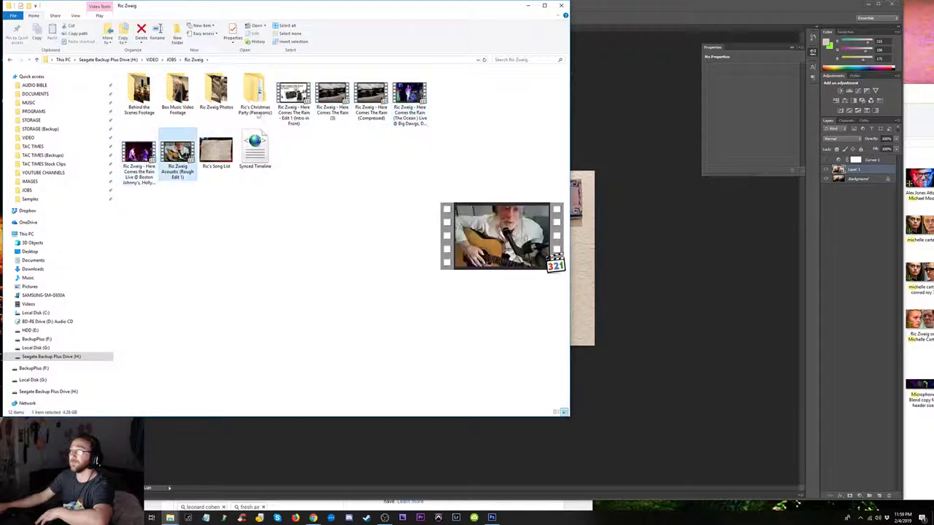
{"action": "left_click", "coordinate": [371, 94]}
{"action": "left_click", "coordinate": [339, 95]}
{"action": "left_click", "coordinate": [371, 95]}
{"action": "left_click", "coordinate": [336, 112]}
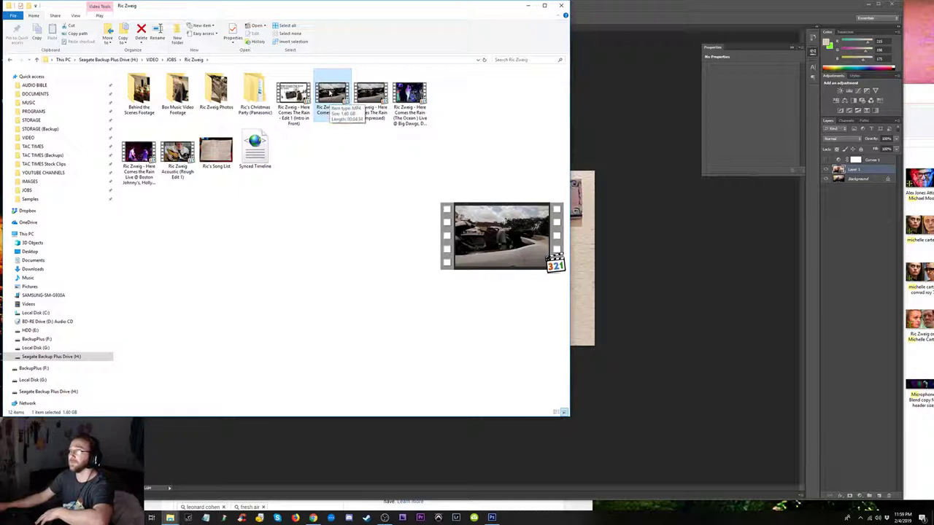
- Play Here Comes The Rain (3) full screen and scrub through its scenes
{"action": "double_click", "coordinate": [332, 108]}
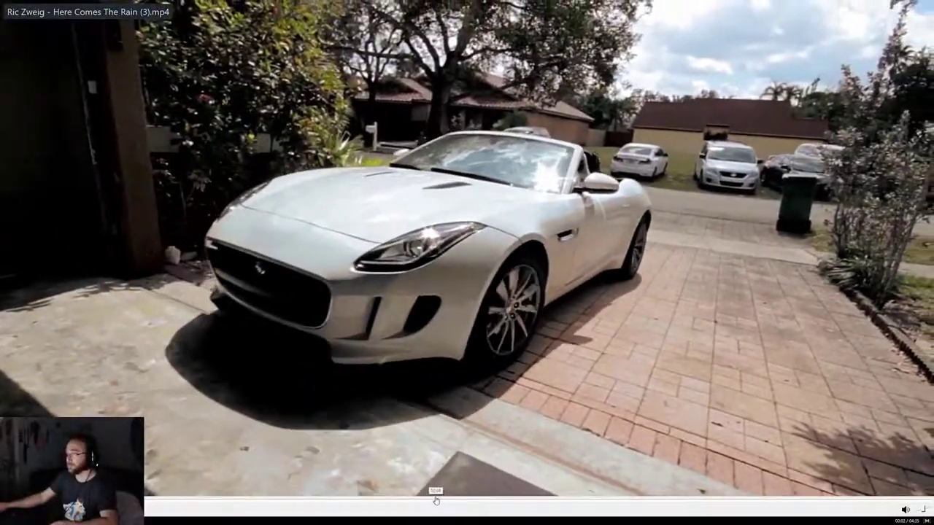
{"action": "left_click_drag", "start_coordinate": [436, 501], "coordinate": [610, 502]}
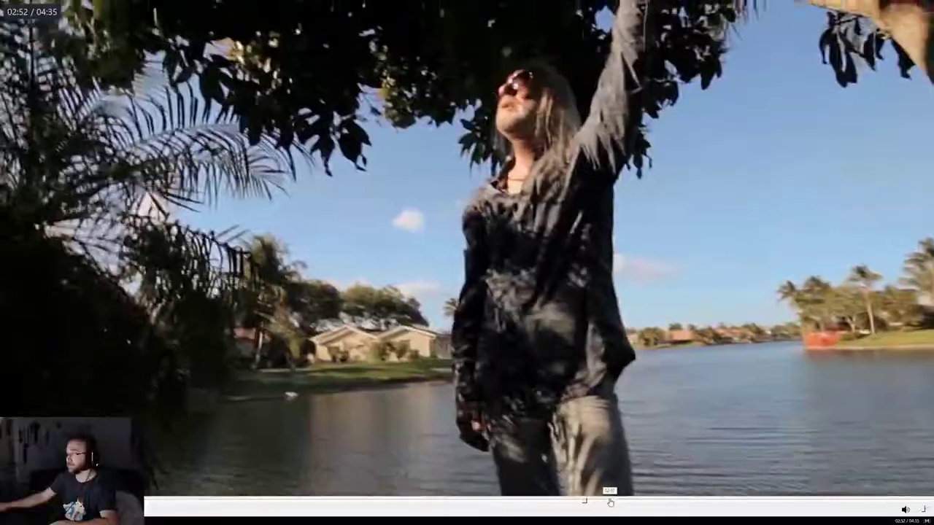
{"action": "left_click", "coordinate": [610, 502]}
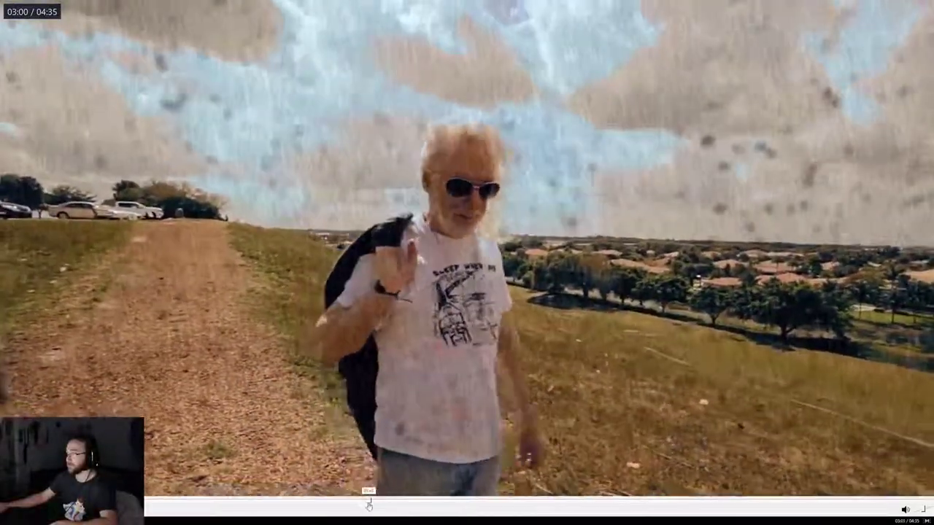
{"action": "left_click_drag", "start_coordinate": [368, 503], "coordinate": [338, 504]}
{"action": "left_click", "coordinate": [733, 504]}
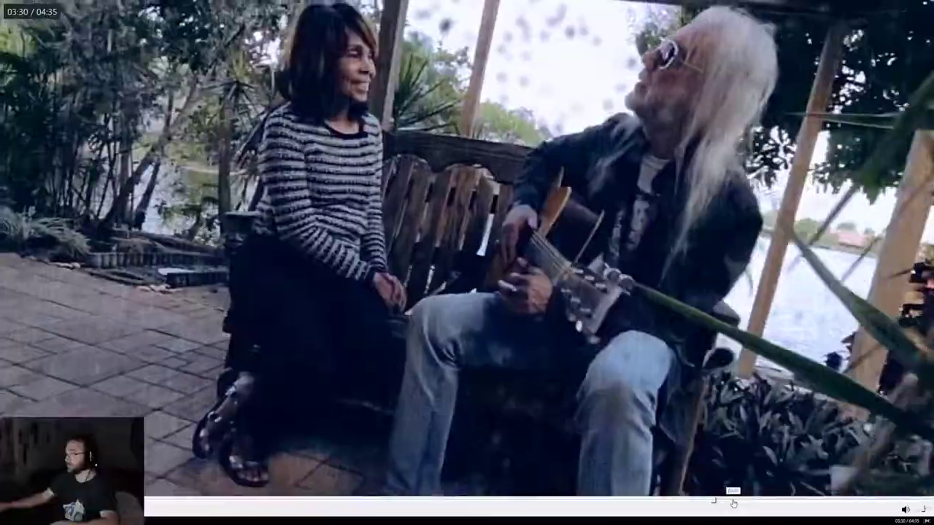
{"action": "left_click", "coordinate": [776, 503]}
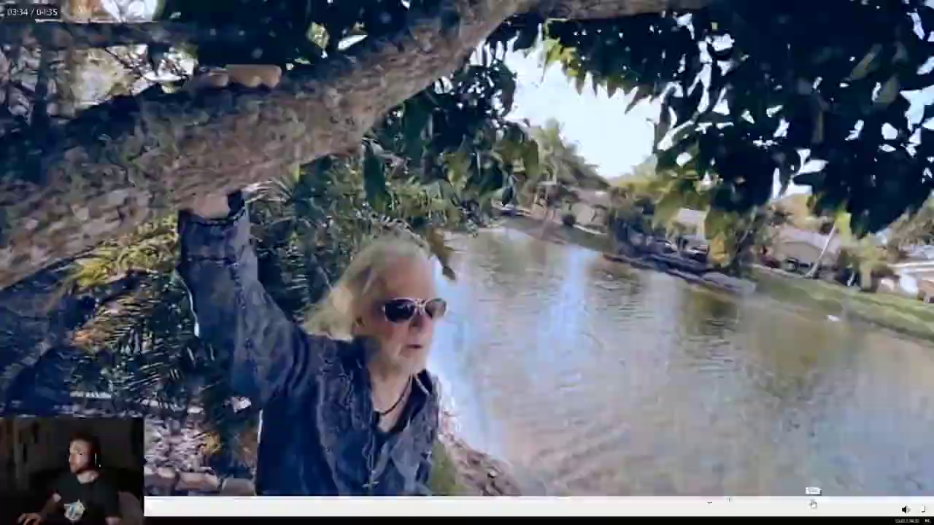
- Step back to the rainy driving scene near 03:12 and screenshot it with Print Screen
{"action": "key", "text": "Left"}
{"action": "key", "text": "Left"}
{"action": "key", "text": "Left"}
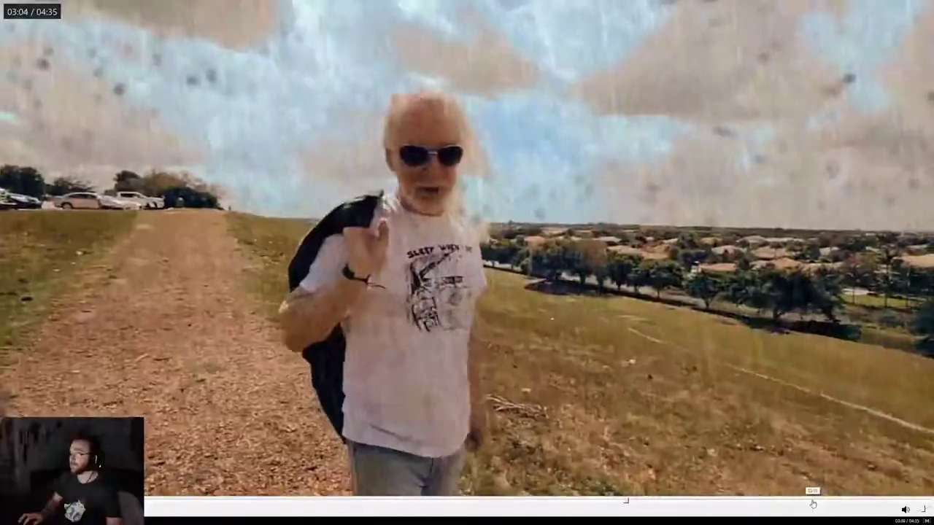
{"action": "key", "text": "Right"}
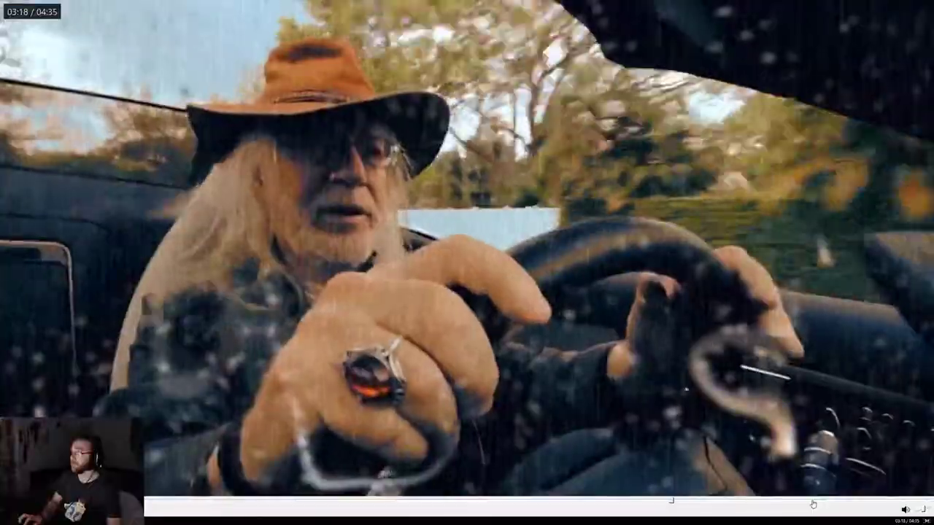
{"action": "key", "text": "Left"}
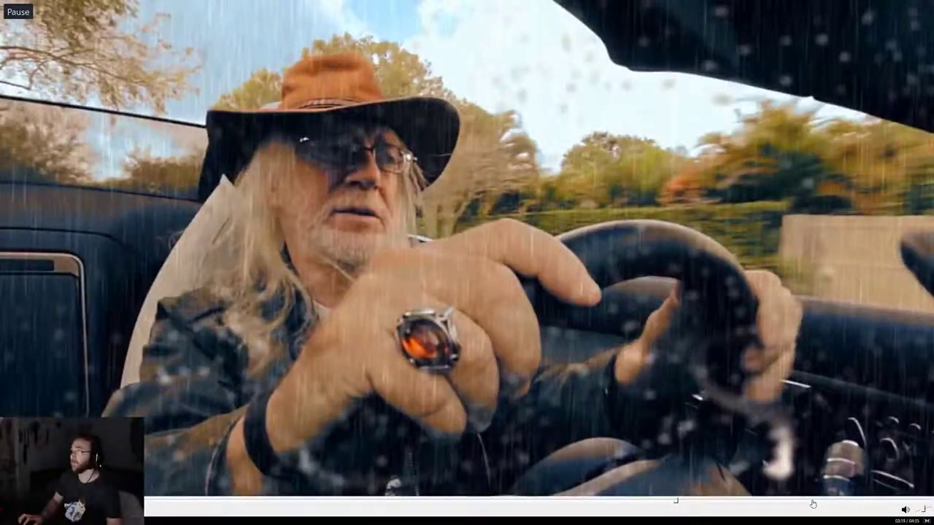
{"action": "key", "text": "space"}
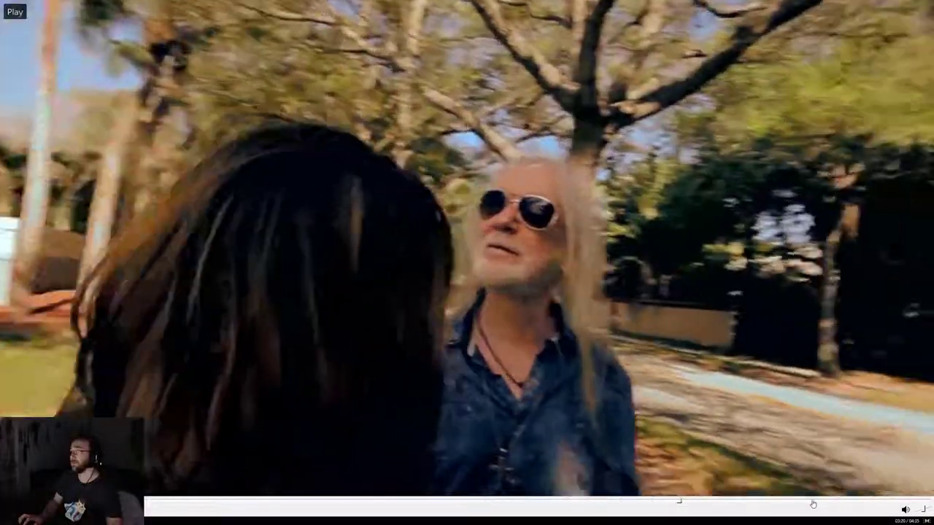
{"action": "key", "text": "space"}
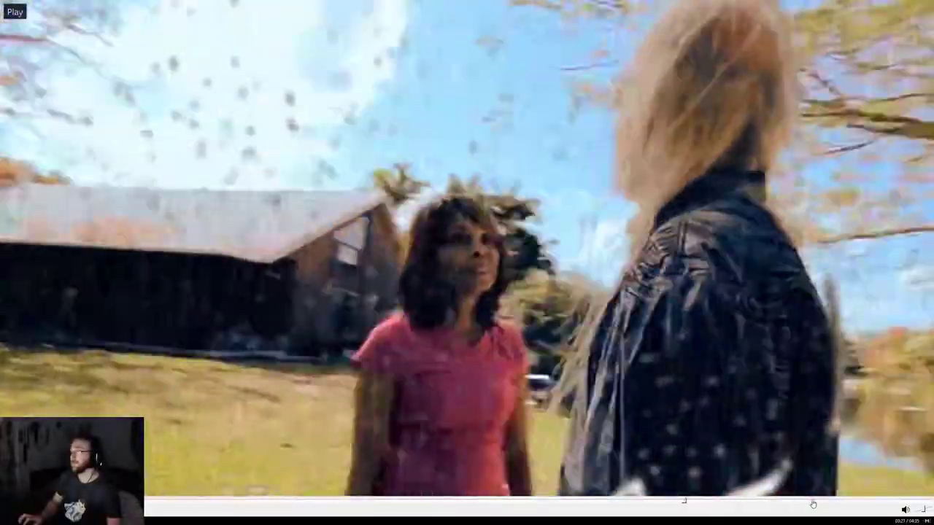
{"action": "key", "text": "Left"}
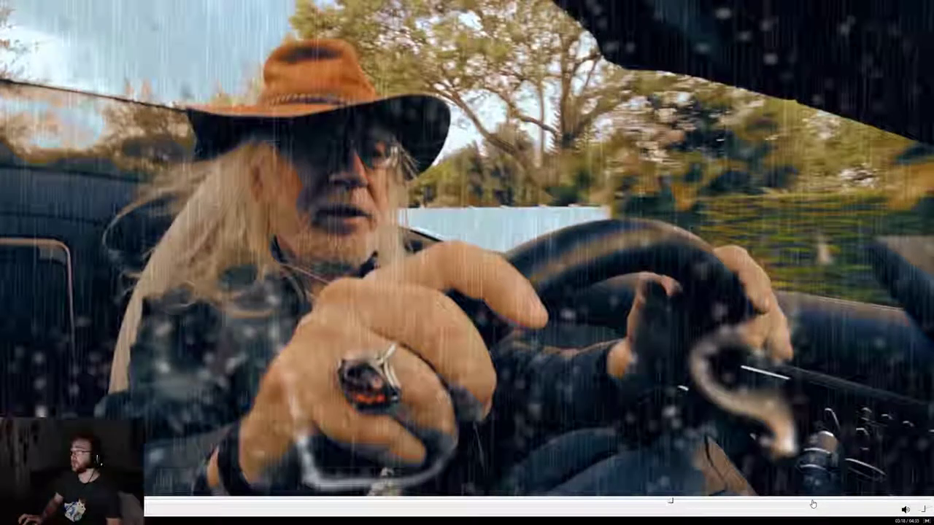
{"action": "key", "text": "Left"}
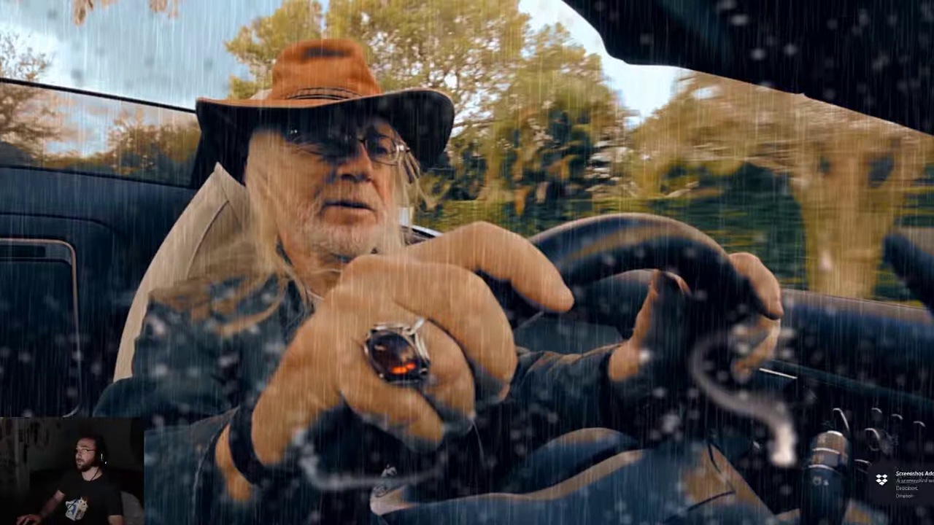
{"action": "key", "text": "space"}
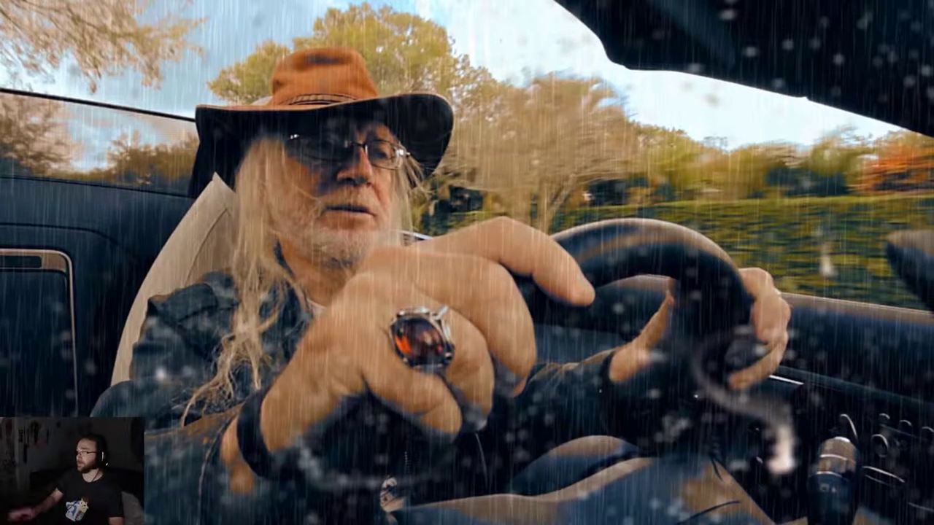
{"action": "key", "text": "Print"}
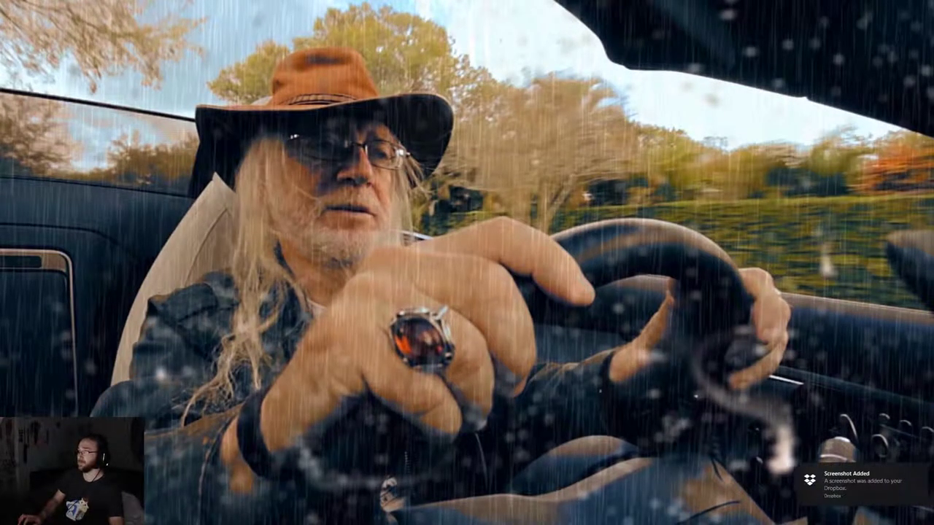
{"action": "key", "text": "Right"}
{"action": "key", "text": "Right"}
{"action": "key", "text": "Right"}
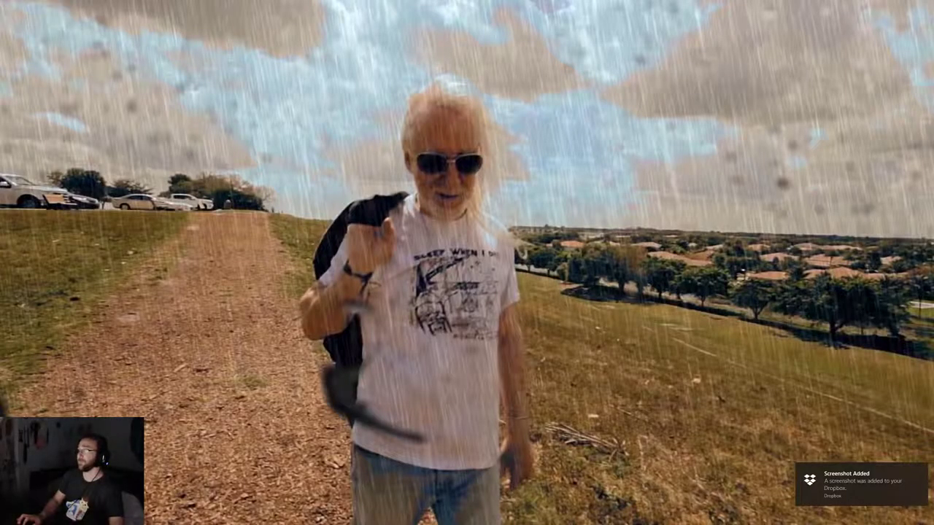
- Skip back with the arrow keys to the lakeside embrace scene around 01:08
{"action": "key", "text": "Left"}
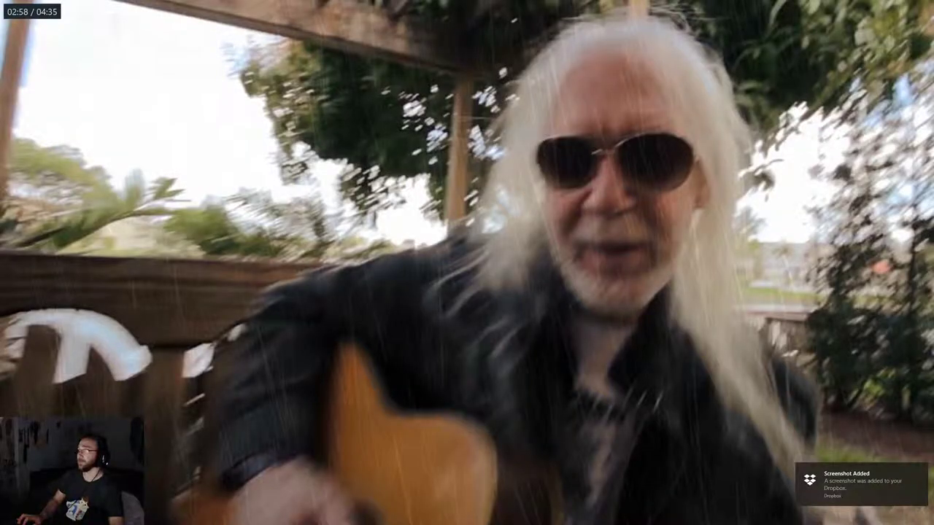
{"action": "key", "text": "Right"}
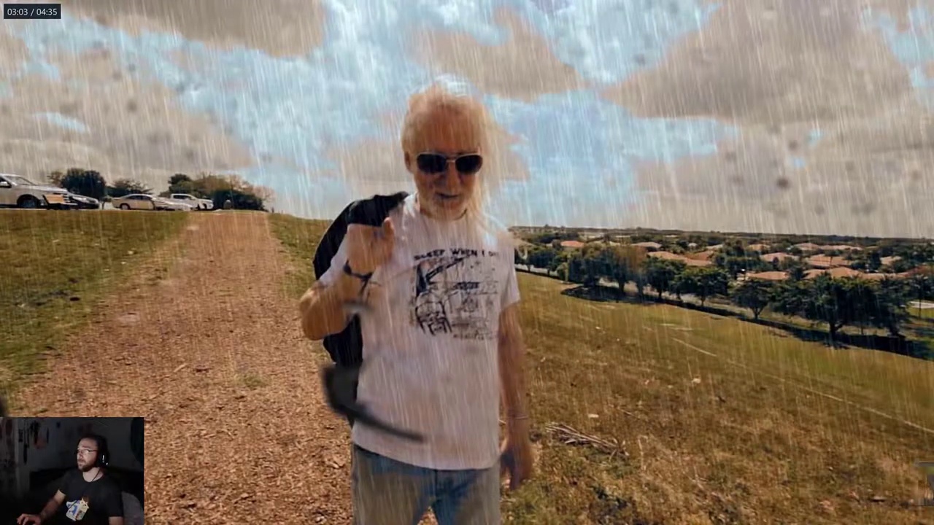
{"action": "key", "text": "Left"}
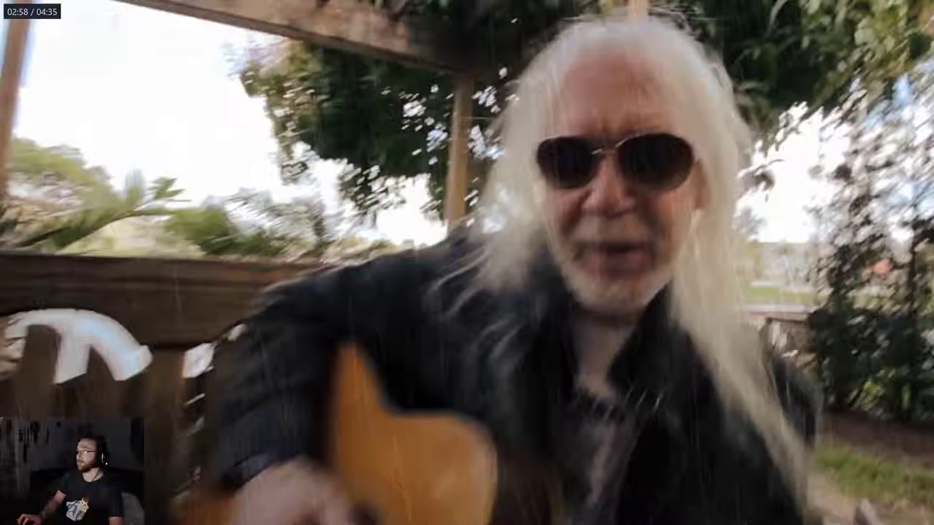
{"action": "key", "text": "Left"}
{"action": "key", "text": "Left"}
{"action": "key", "text": "Left"}
{"action": "key", "text": "Left"}
{"action": "key", "text": "Right"}
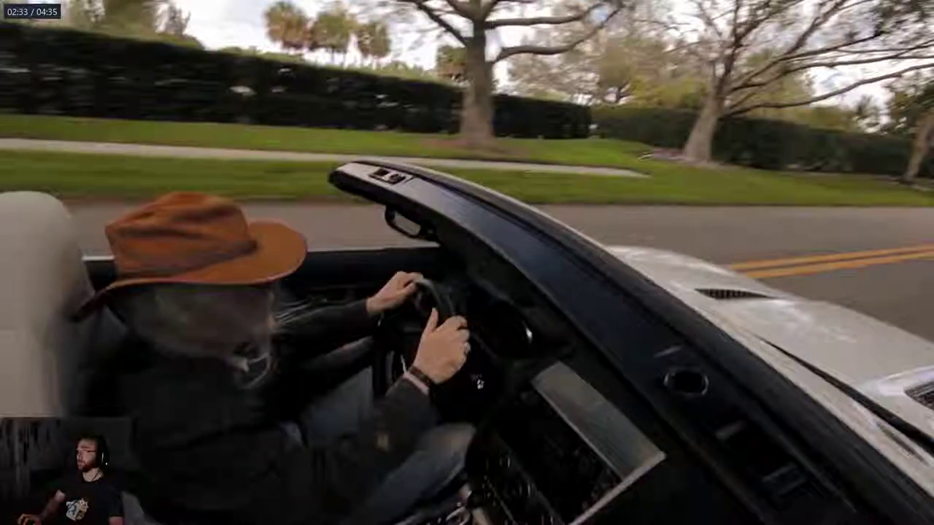
{"action": "key", "text": "Right"}
{"action": "key", "text": "Left"}
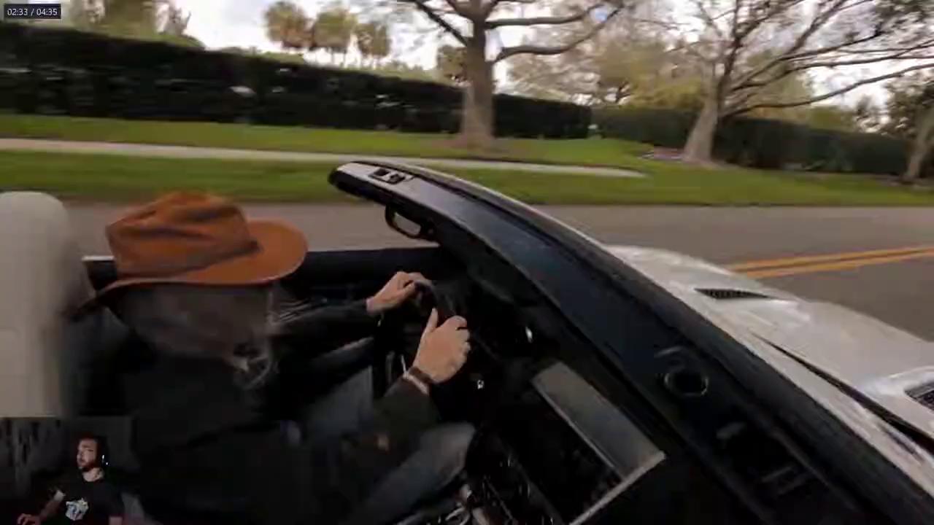
{"action": "key", "text": "Left"}
{"action": "key", "text": "Left"}
{"action": "key", "text": "Left"}
{"action": "key", "text": "Left"}
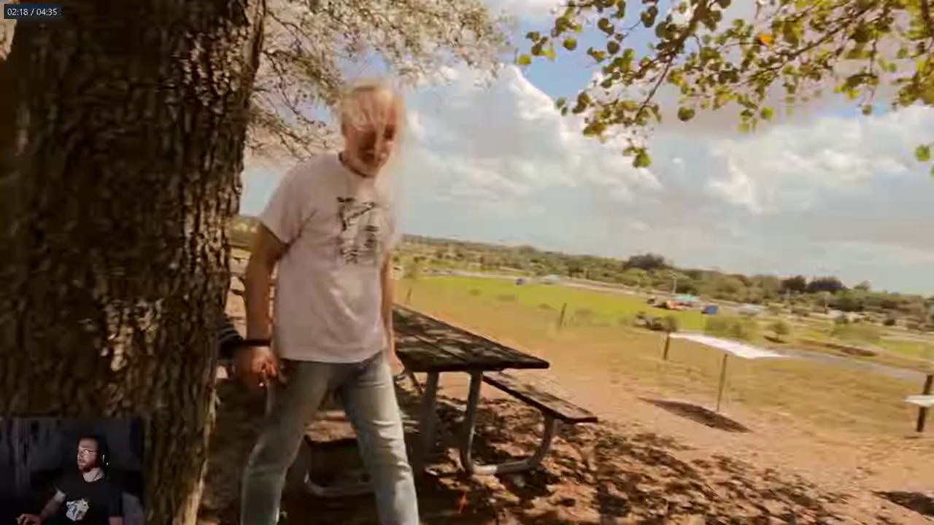
{"action": "key", "text": "Left"}
{"action": "key", "text": "Left"}
{"action": "key", "text": "Left"}
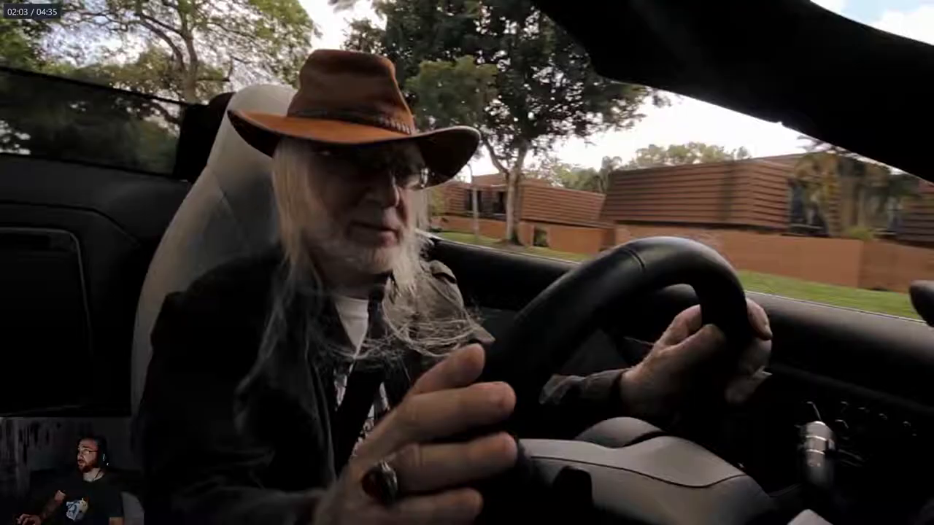
{"action": "key", "text": "Left"}
{"action": "key", "text": "Left"}
{"action": "key", "text": "Left"}
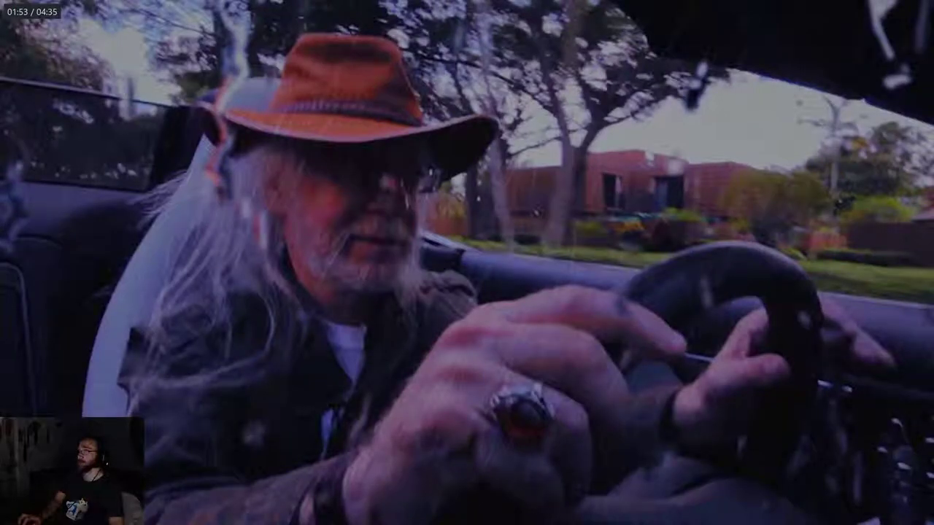
{"action": "key", "text": "Left"}
{"action": "key", "text": "Left"}
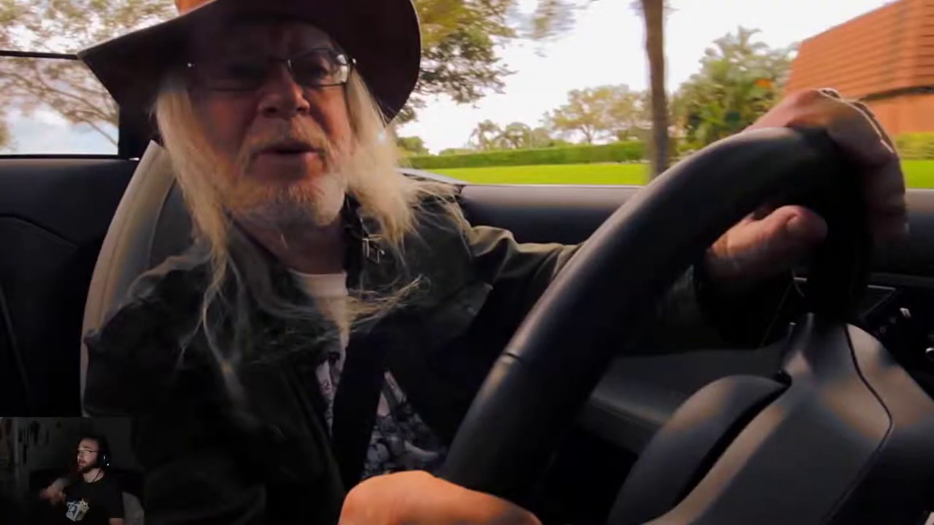
{"action": "key", "text": "Left"}
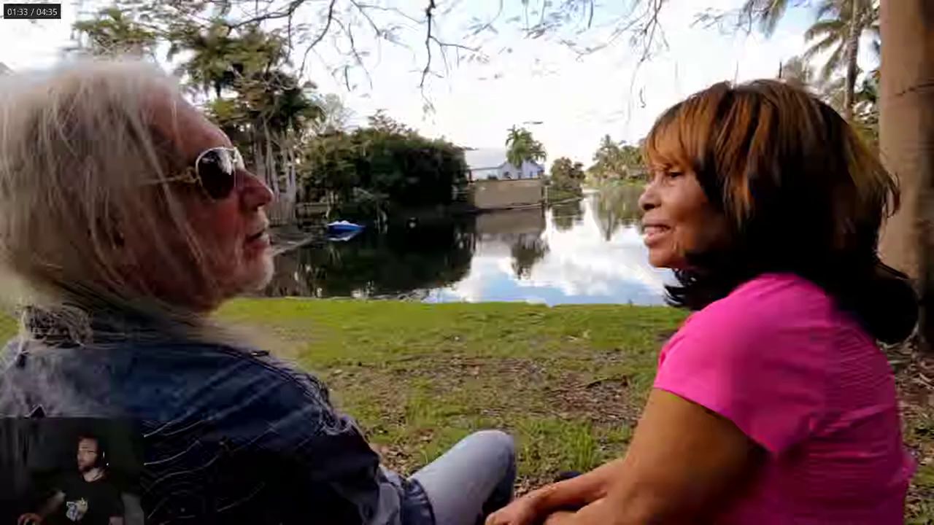
{"action": "key", "text": "Left"}
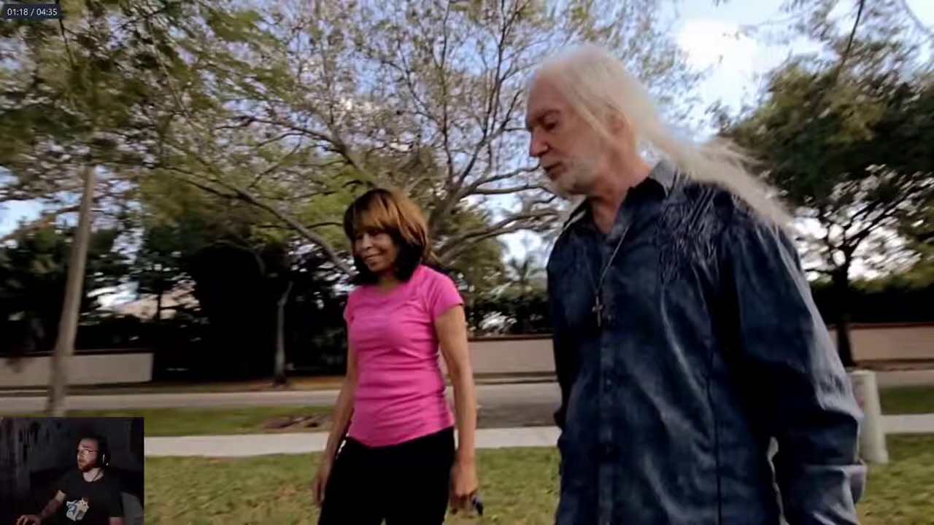
{"action": "key", "text": "Left"}
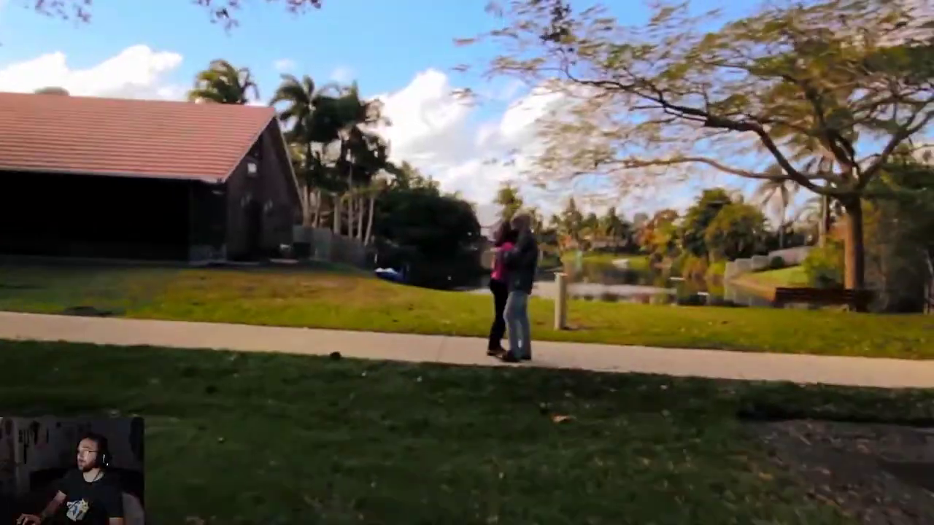
- Pause on the park shot, then move ahead and pause on the hat-wearing driver close-up
{"action": "key", "text": "space"}
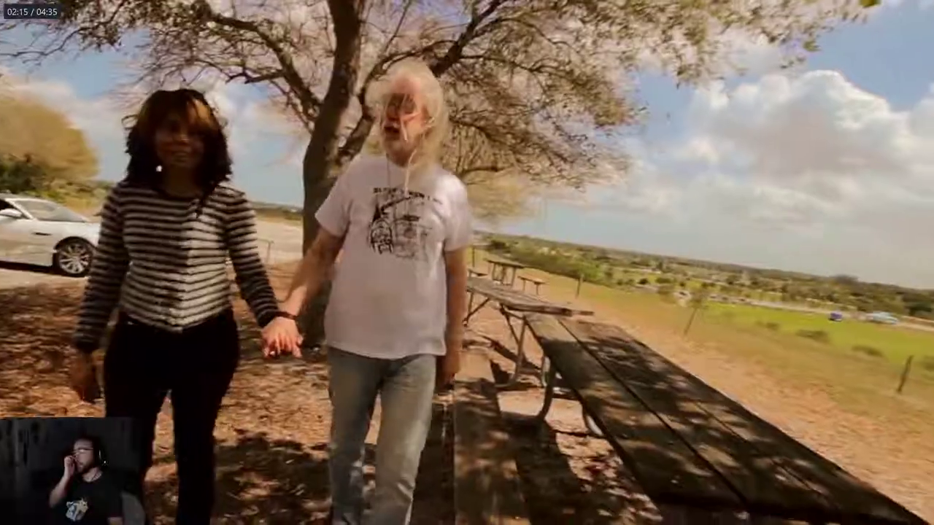
{"action": "key", "text": "space"}
{"action": "key", "text": "Left"}
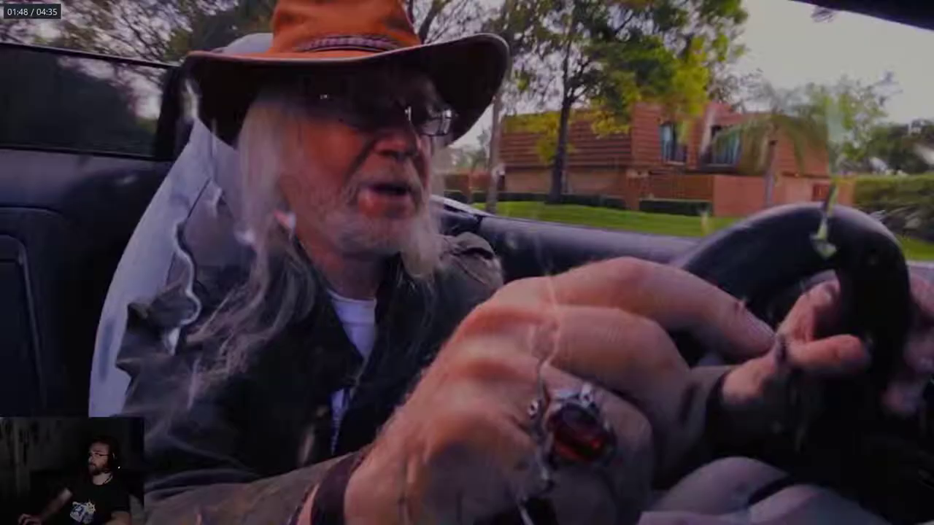
{"action": "key", "text": "space"}
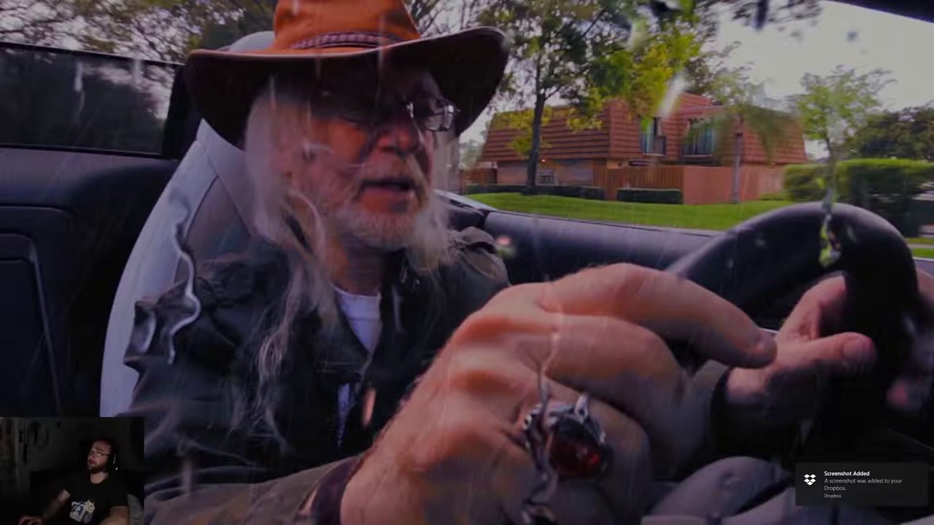
- Capture two more Print Screen stills of the driver, then exit full screen and pause
{"action": "key", "text": "space"}
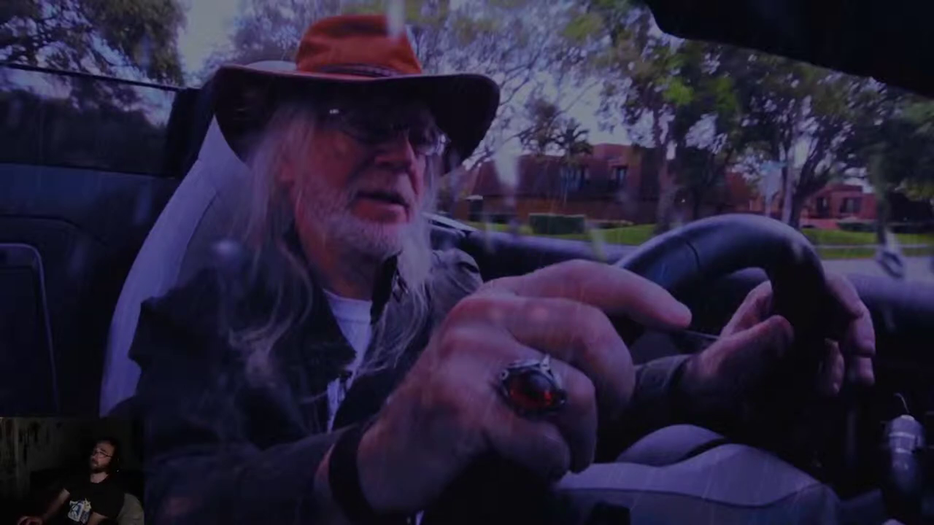
{"action": "key", "text": "Print"}
{"action": "key", "text": "space"}
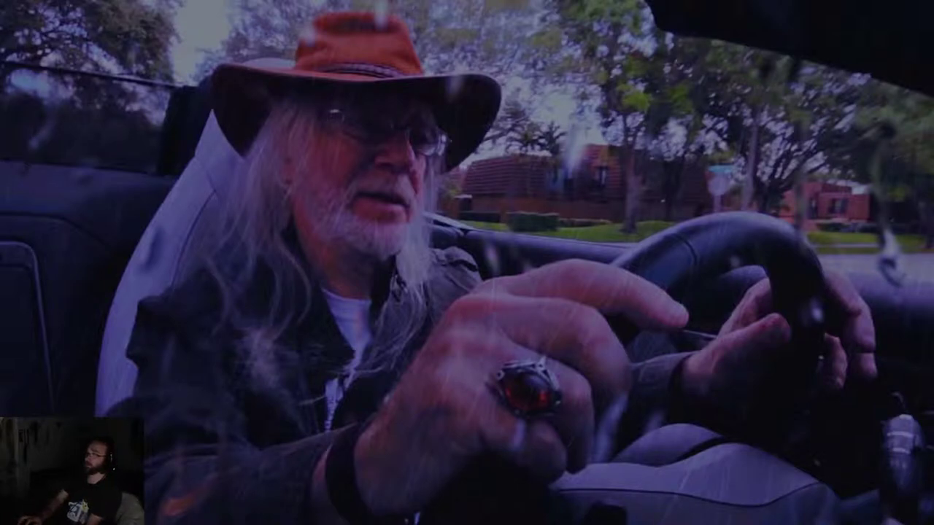
{"action": "key", "text": "Print"}
{"action": "key", "text": "space"}
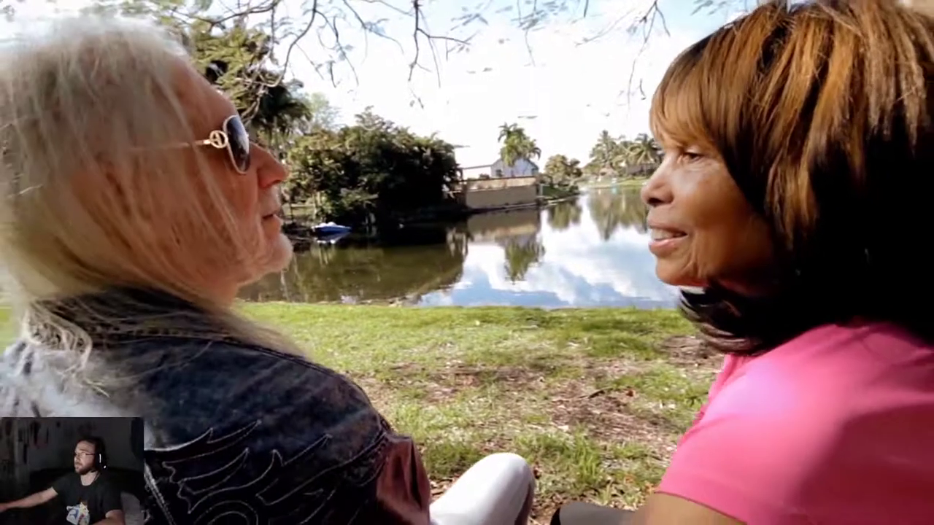
{"action": "key", "text": "Escape"}
{"action": "key", "text": "space"}
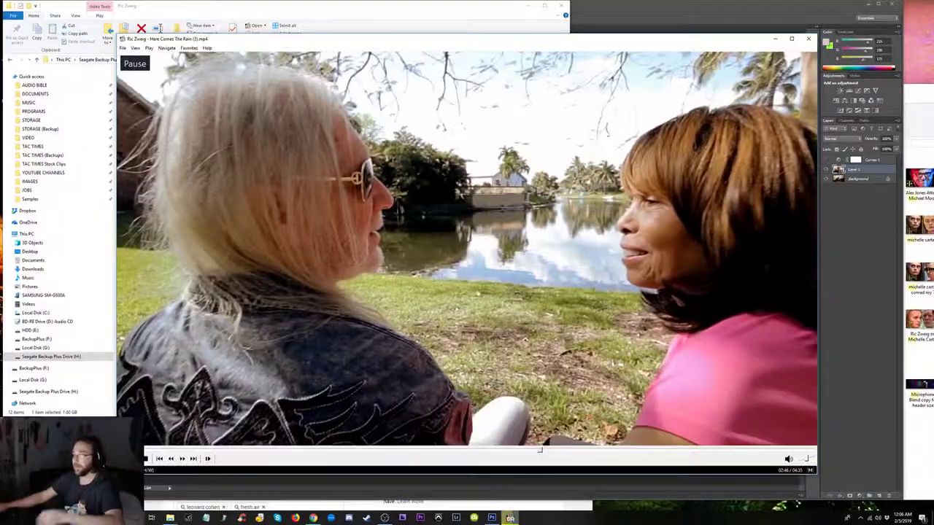
- Close the video player and its folder window, returning to the image search window
{"action": "left_click", "coordinate": [811, 41]}
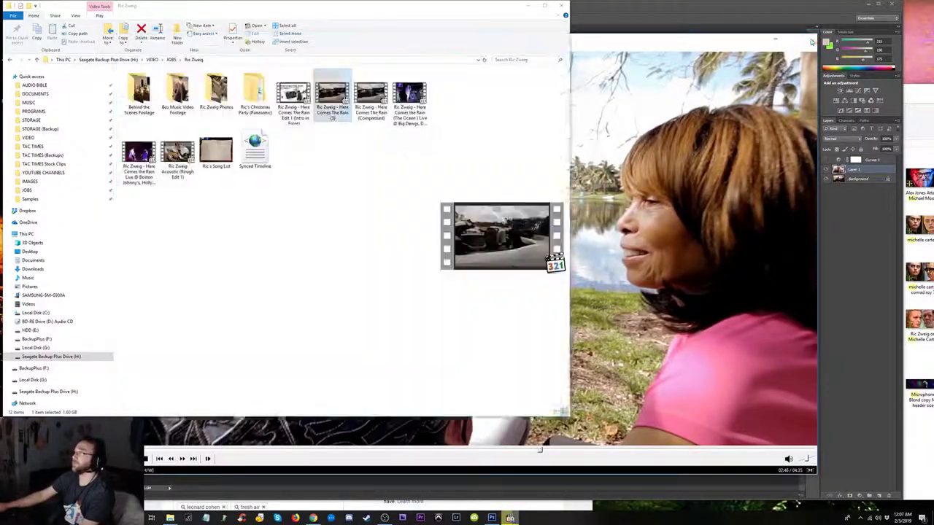
{"action": "left_click", "coordinate": [560, 6]}
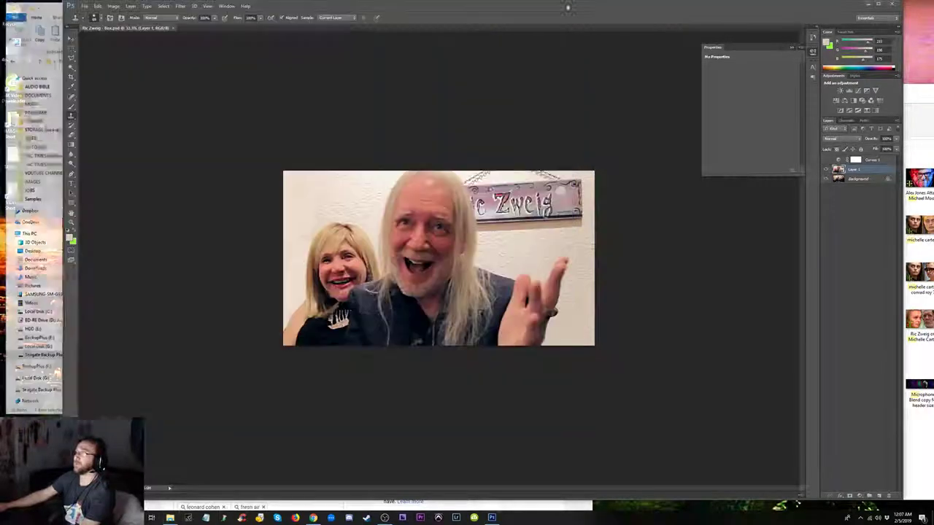
{"action": "key", "text": "alt+Tab"}
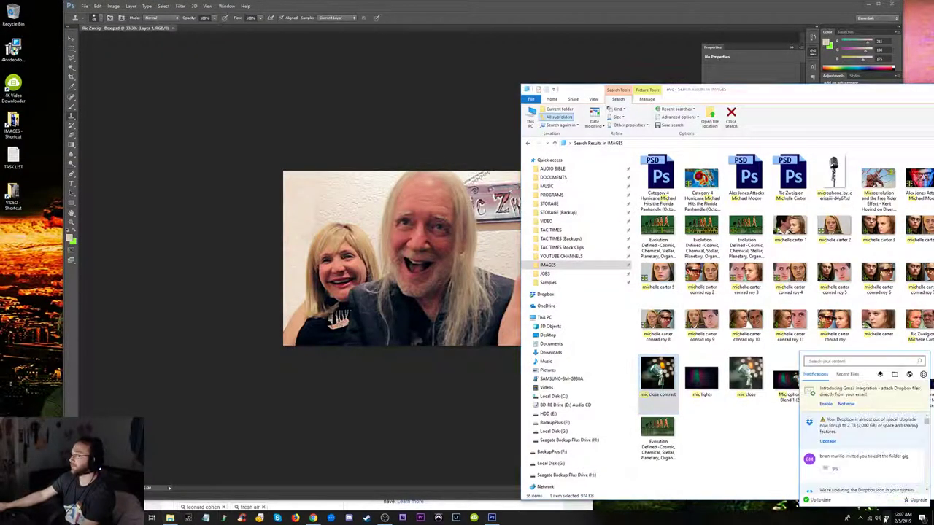
- Browse to Dropbox > Screenshots in a new Explorer window and open options for a driving still
{"action": "left_click", "coordinate": [861, 408]}
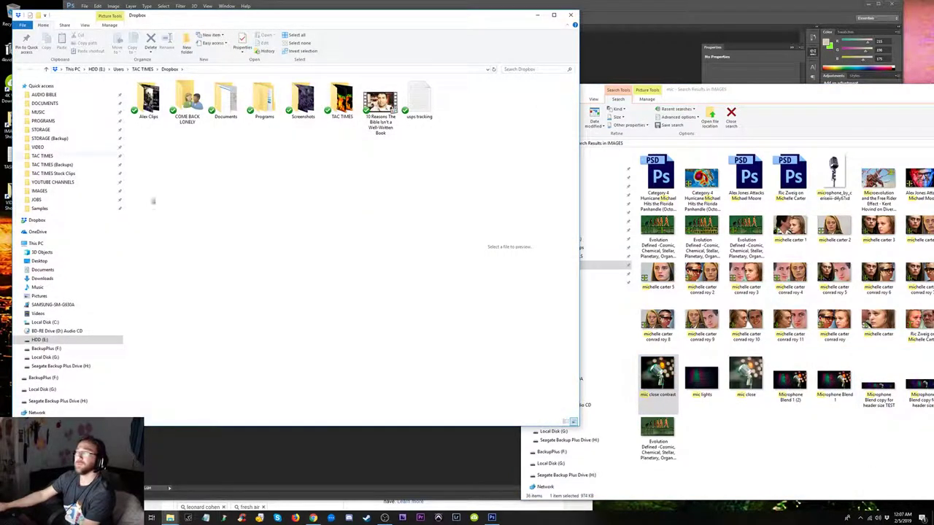
{"action": "left_click", "coordinate": [37, 220]}
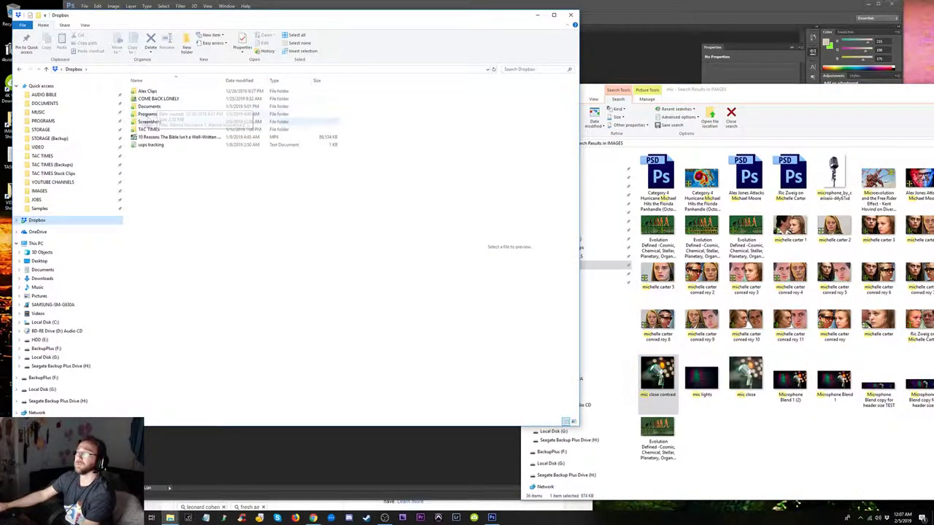
{"action": "double_click", "coordinate": [206, 121]}
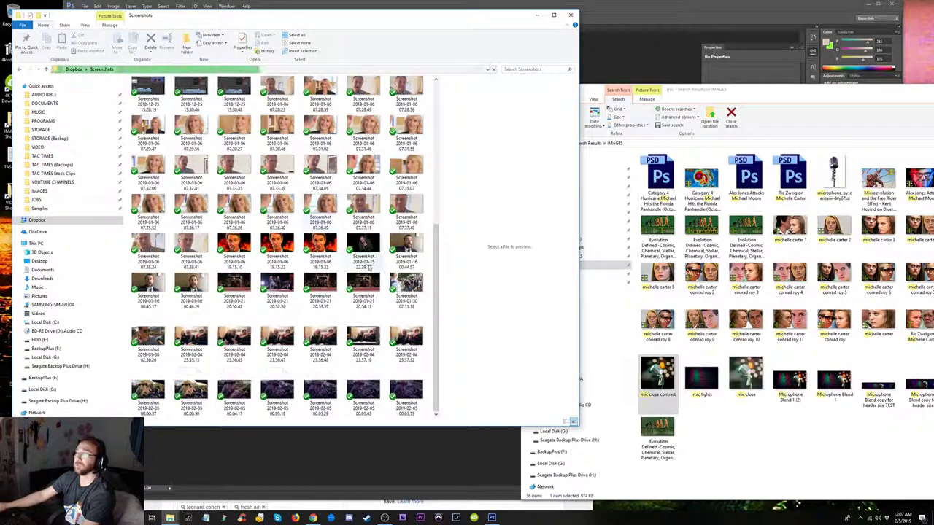
{"action": "left_click", "coordinate": [147, 394]}
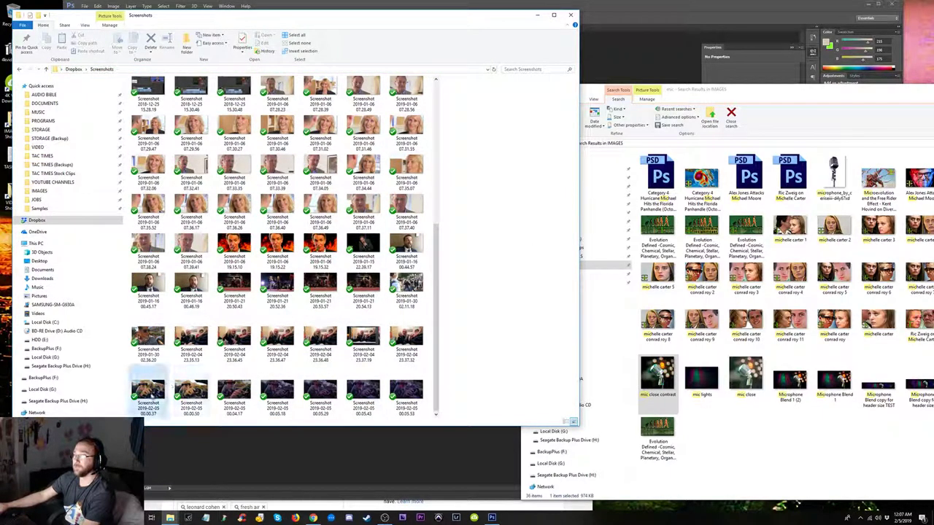
{"action": "right_click", "coordinate": [161, 397]}
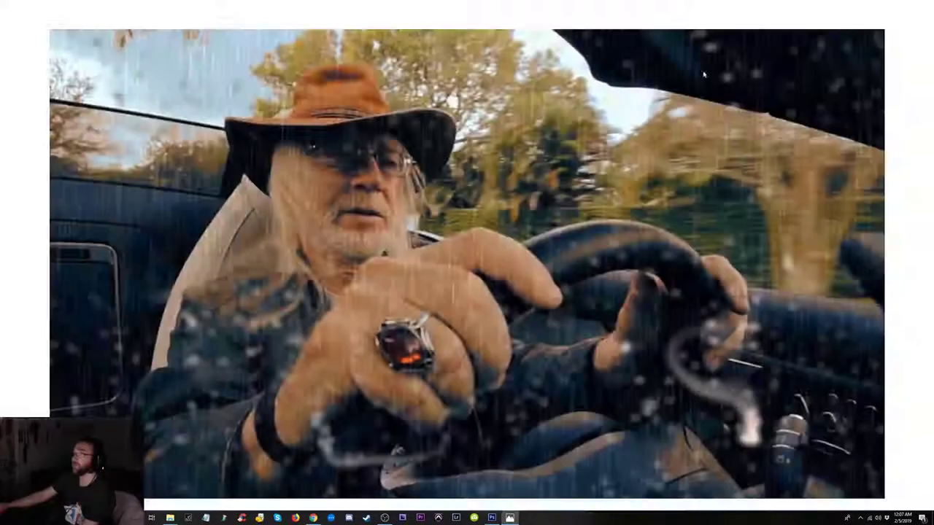
- Flip forward and back through the captured screenshots in Photos
{"action": "left_click", "coordinate": [917, 266]}
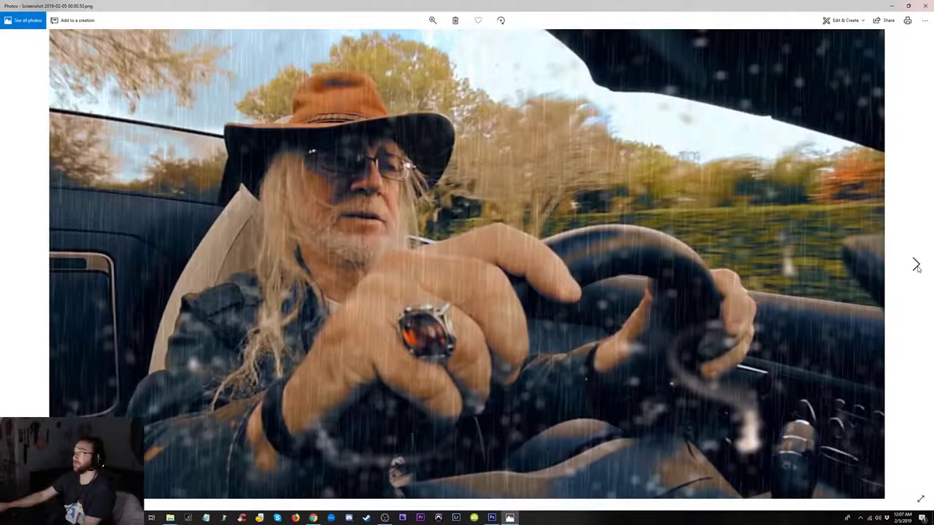
{"action": "left_click", "coordinate": [916, 266]}
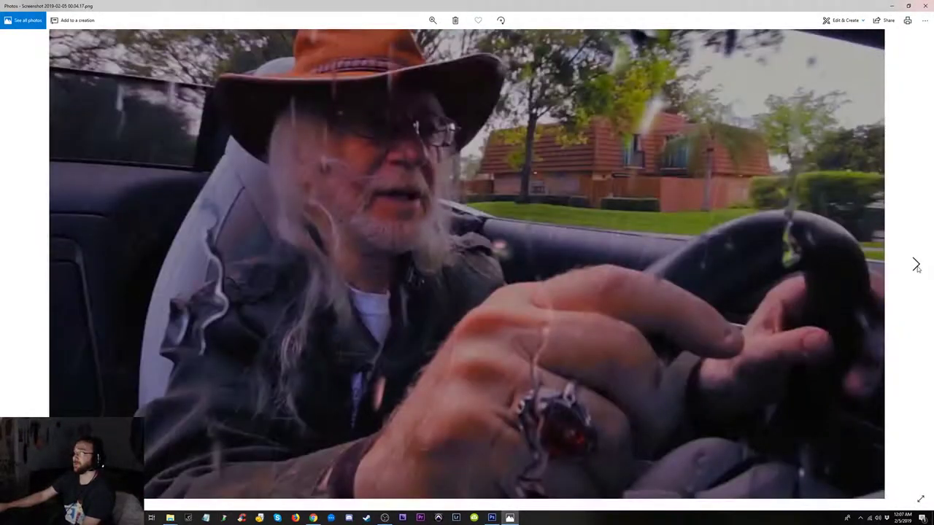
{"action": "left_click", "coordinate": [917, 265]}
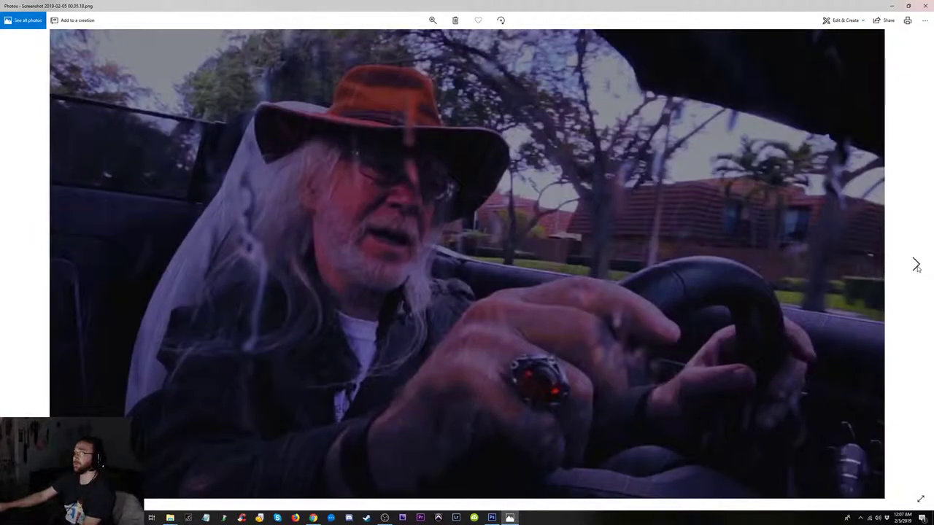
{"action": "left_click", "coordinate": [916, 266]}
{"action": "left_click", "coordinate": [917, 266]}
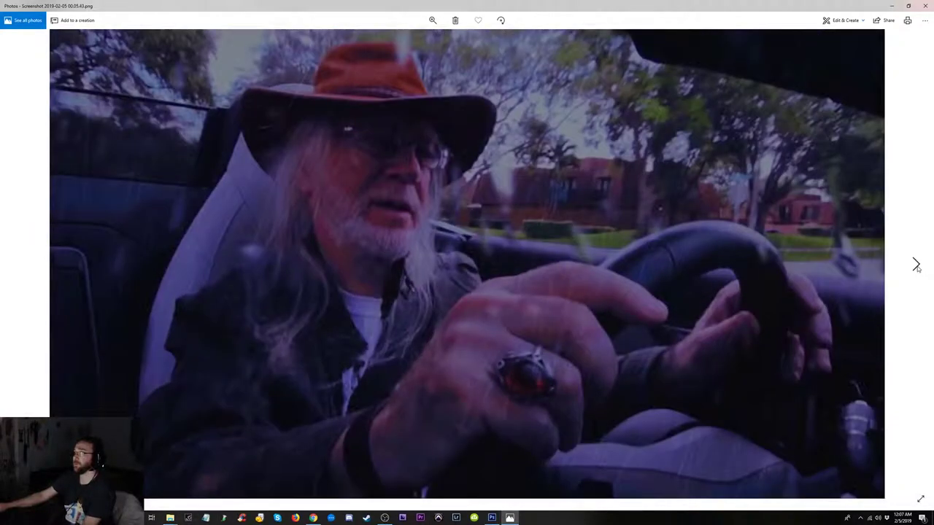
{"action": "left_click", "coordinate": [917, 266]}
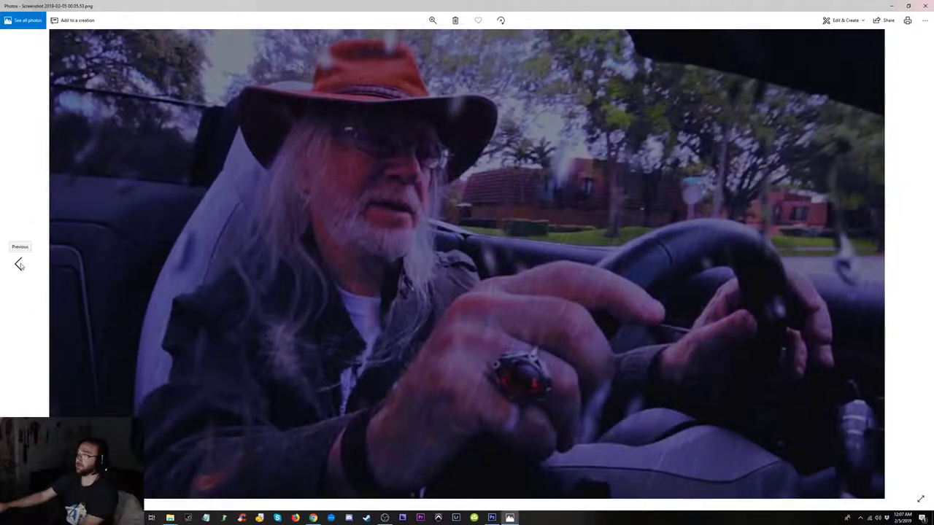
{"action": "left_click", "coordinate": [19, 264]}
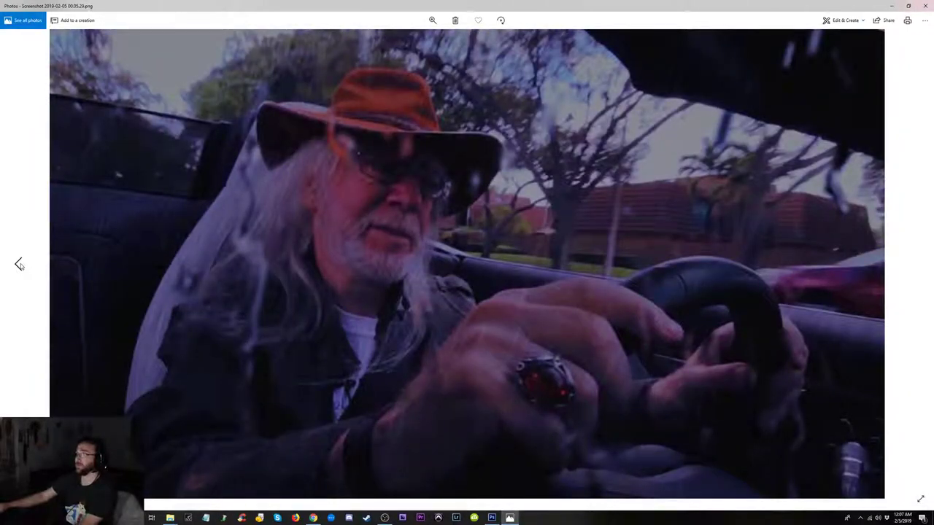
{"action": "left_click", "coordinate": [19, 265]}
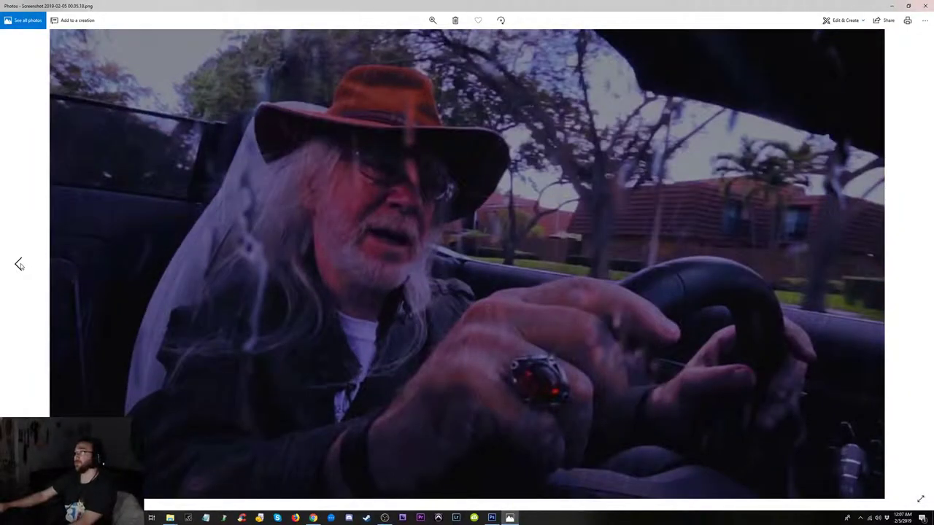
{"action": "left_click", "coordinate": [19, 265]}
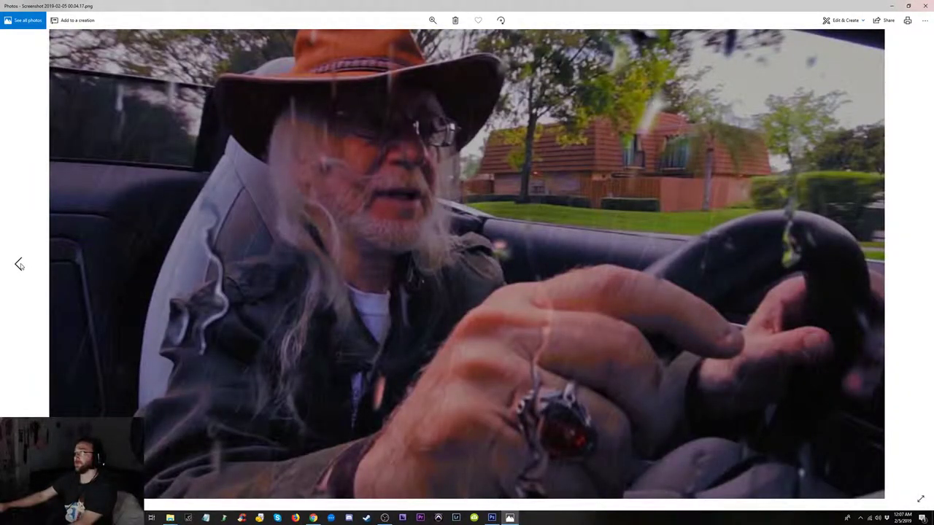
{"action": "left_click", "coordinate": [19, 265]}
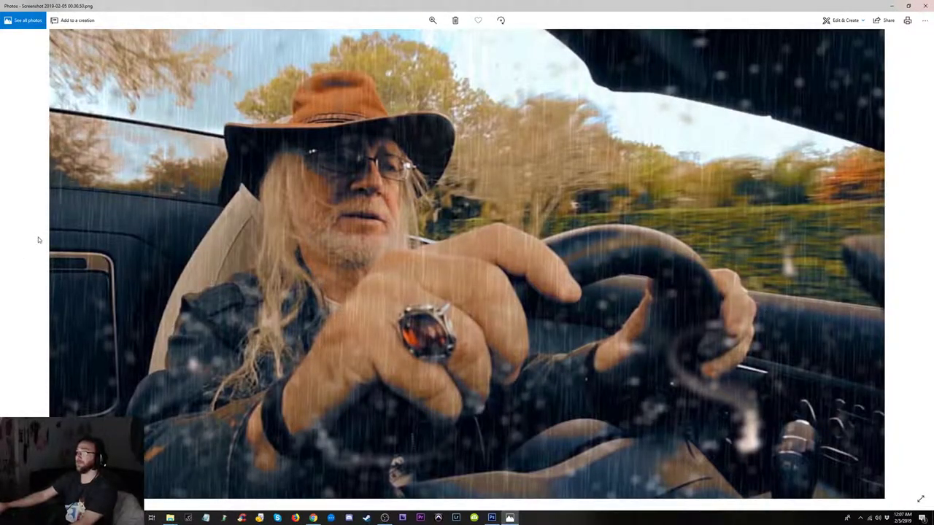
{"action": "left_click", "coordinate": [19, 265]}
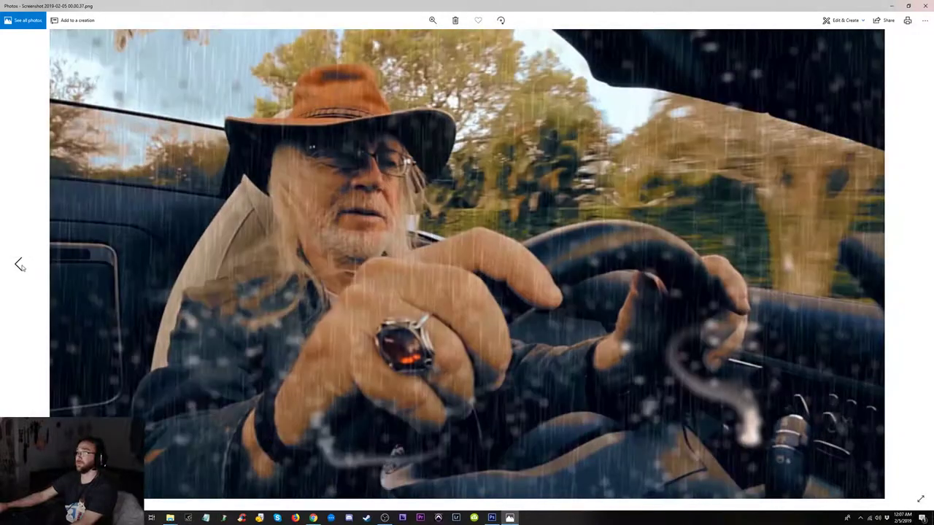
{"action": "left_click", "coordinate": [20, 265]}
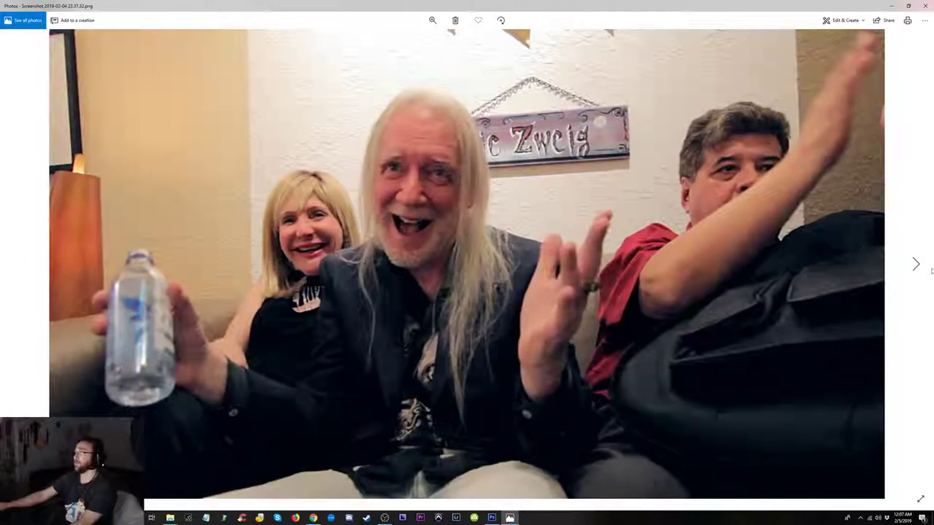
{"action": "left_click", "coordinate": [916, 266]}
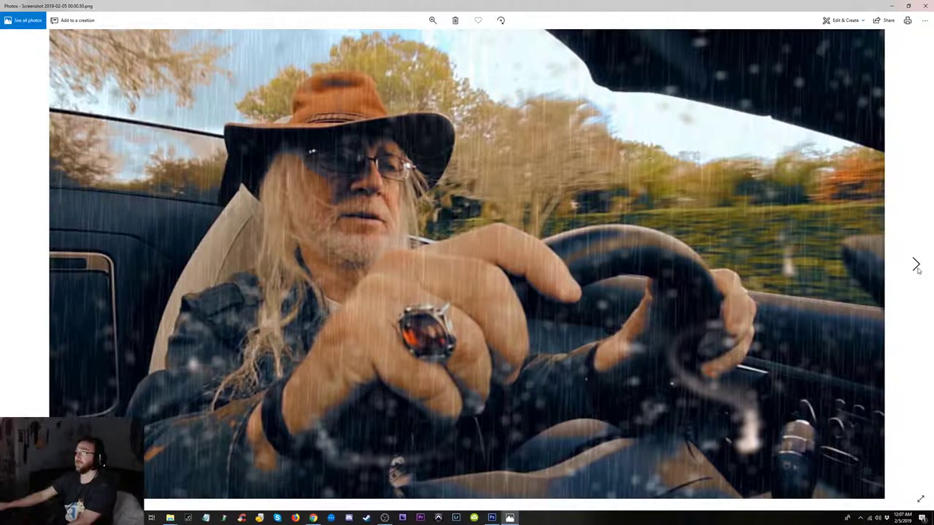
{"action": "key", "text": "Right"}
{"action": "key", "text": "Right"}
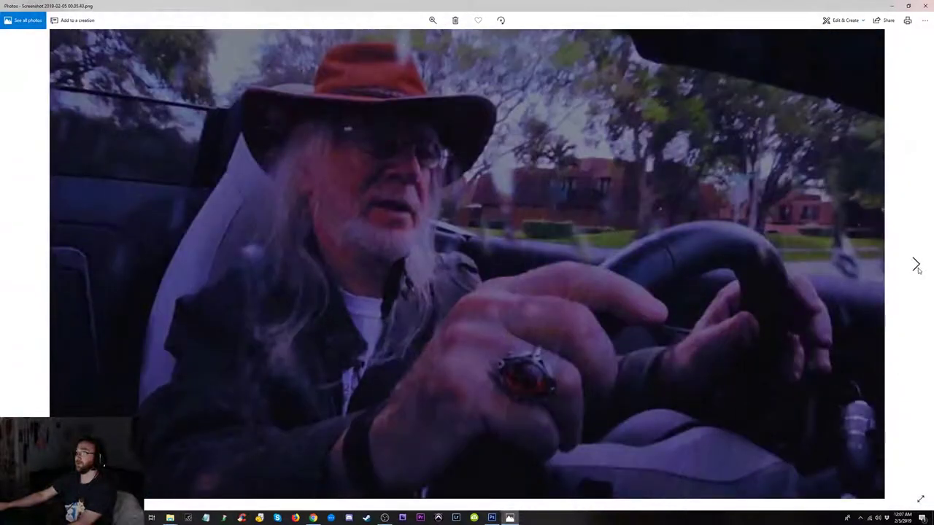
{"action": "key", "text": "Right"}
{"action": "key", "text": "Right"}
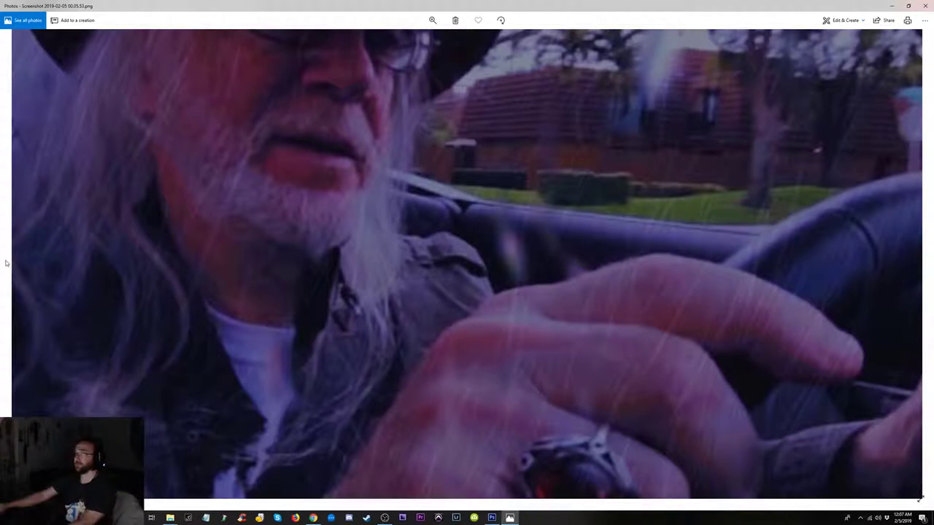
{"action": "key", "text": "Right"}
{"action": "key", "text": "Right"}
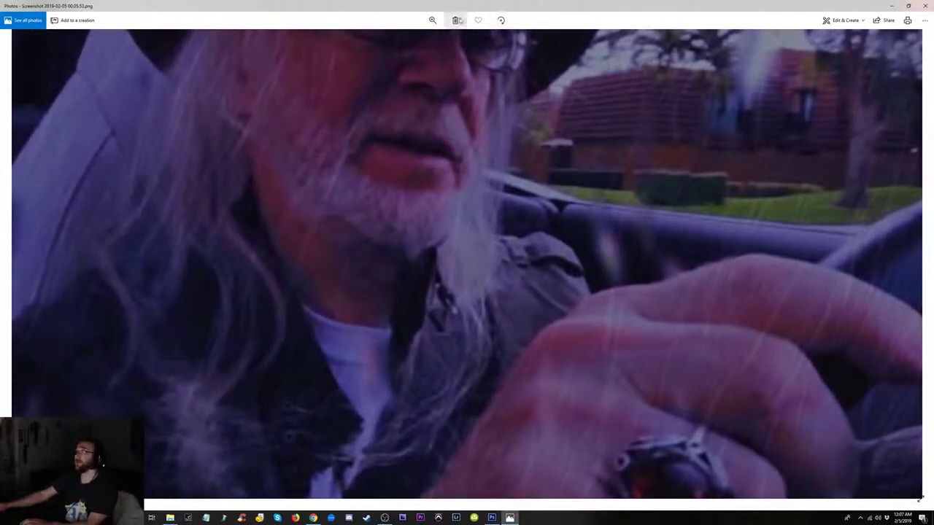
- Zoom out to fit the car shot and keep paging, landing on Screenshot 2019-02-05 00.05.10
{"action": "left_click", "coordinate": [434, 22]}
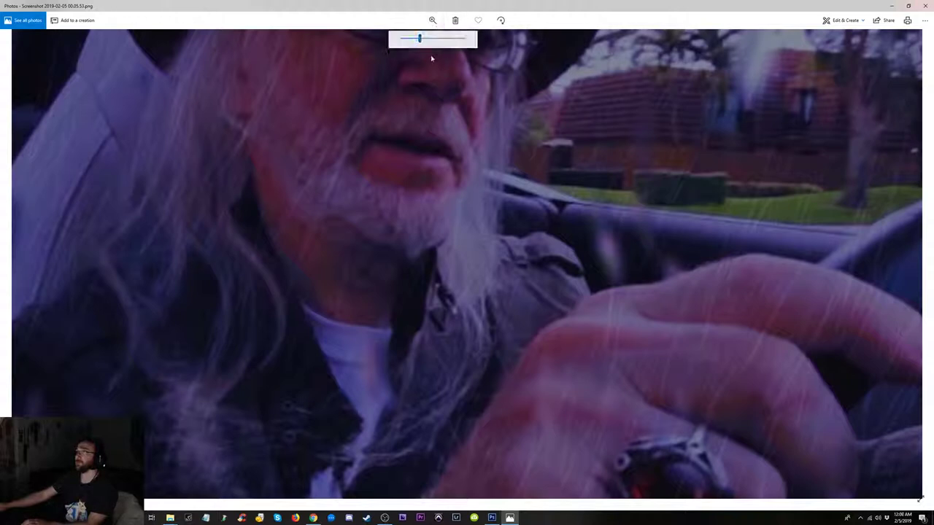
{"action": "left_click_drag", "start_coordinate": [419, 38], "coordinate": [398, 38]}
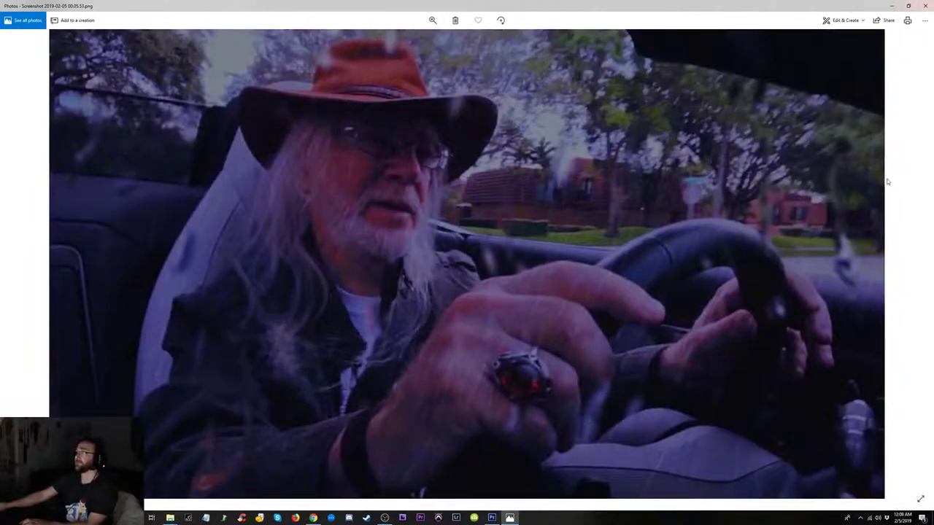
{"action": "key", "text": "Left"}
{"action": "key", "text": "Left"}
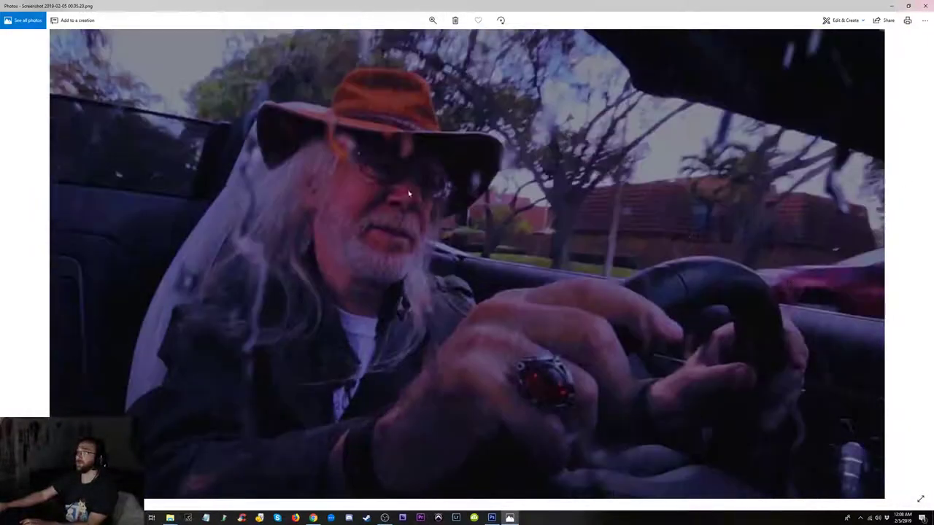
{"action": "key", "text": "Left"}
{"action": "key", "text": "Left"}
{"action": "key", "text": "Right"}
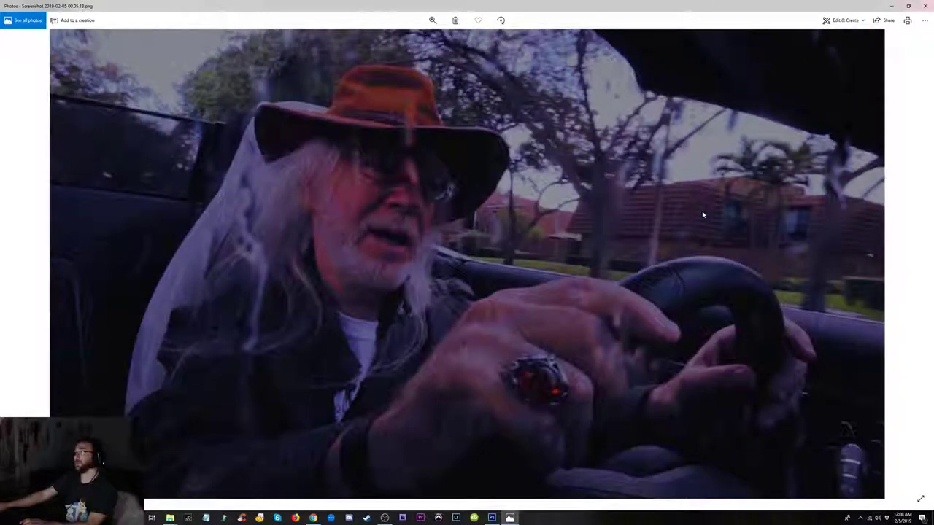
{"action": "key", "text": "Right"}
{"action": "key", "text": "Right"}
{"action": "key", "text": "Right"}
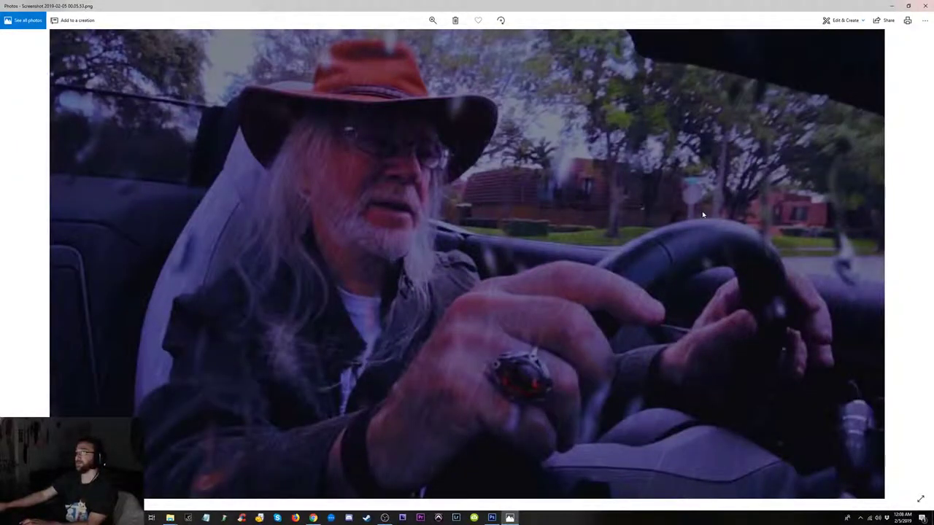
{"action": "key", "text": "Right"}
{"action": "key", "text": "Right"}
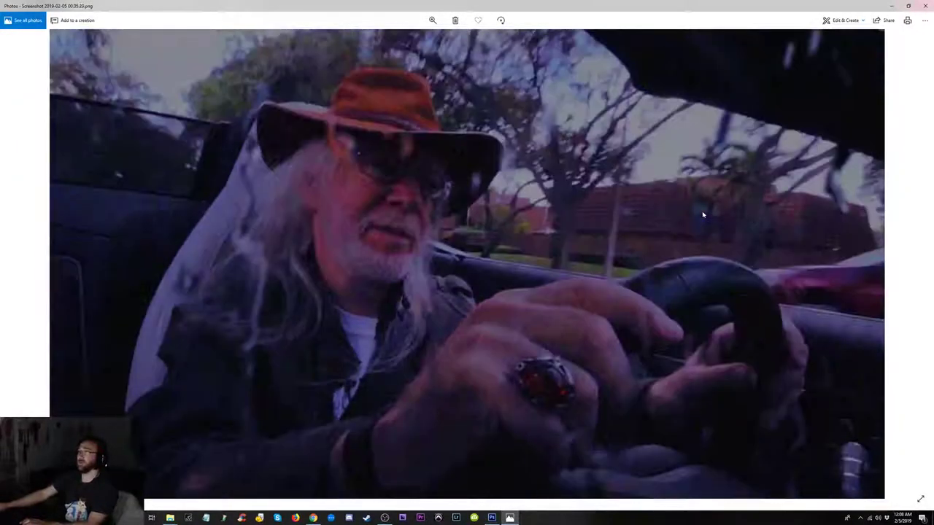
{"action": "key", "text": "Right"}
{"action": "key", "text": "Right"}
{"action": "key", "text": "Right"}
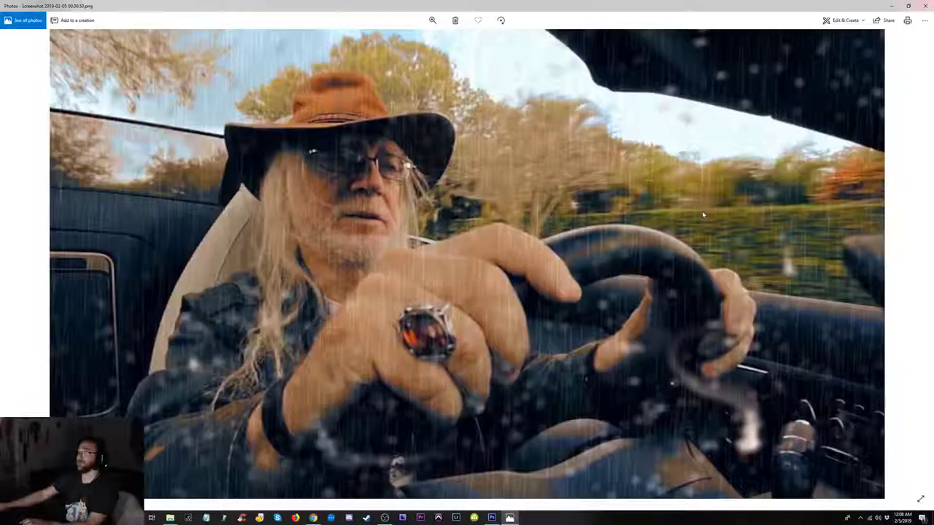
{"action": "key", "text": "Right"}
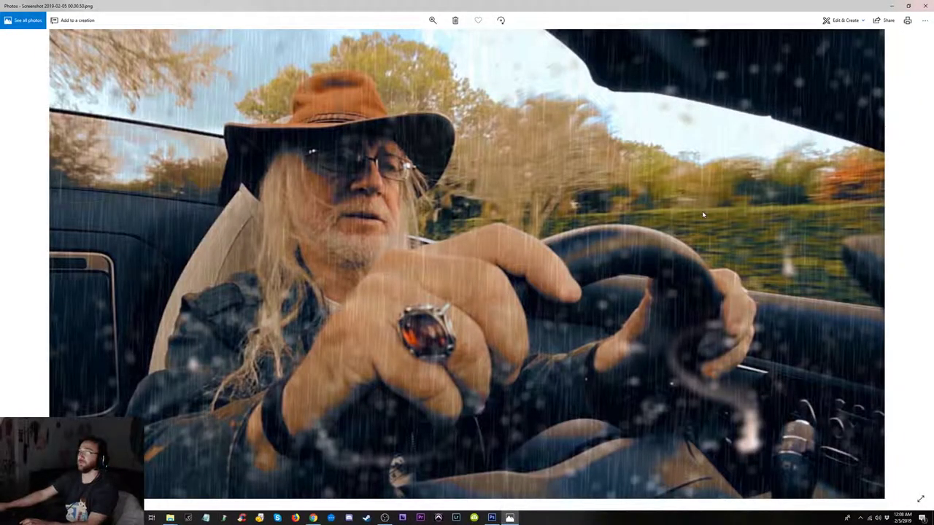
{"action": "key", "text": "Left"}
{"action": "key", "text": "Left"}
{"action": "key", "text": "Left"}
{"action": "key", "text": "Left"}
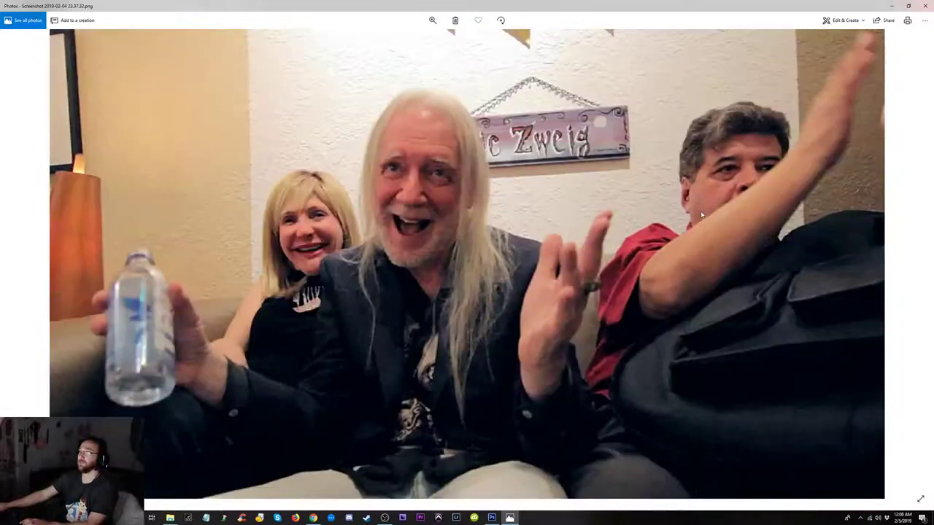
{"action": "key", "text": "Left"}
{"action": "key", "text": "Right"}
{"action": "key", "text": "Right"}
{"action": "key", "text": "Right"}
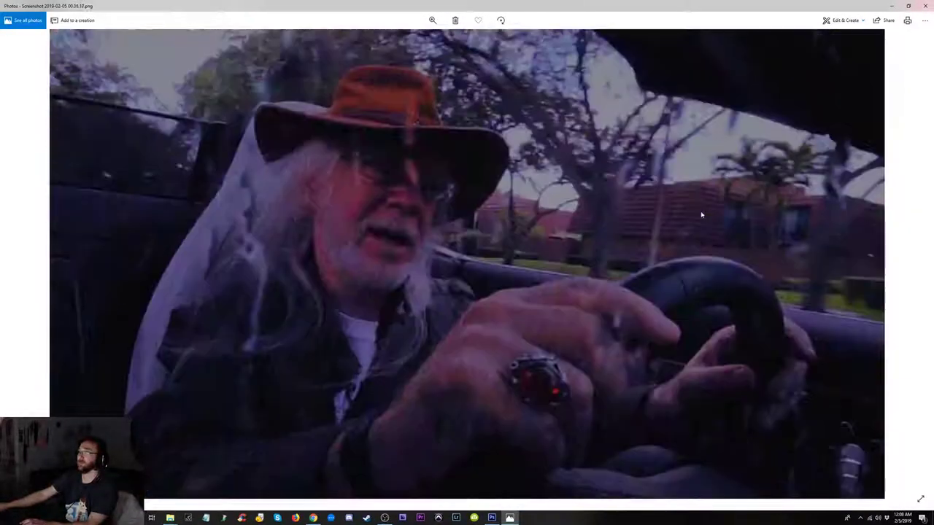
{"action": "key", "text": "Right"}
{"action": "key", "text": "Right"}
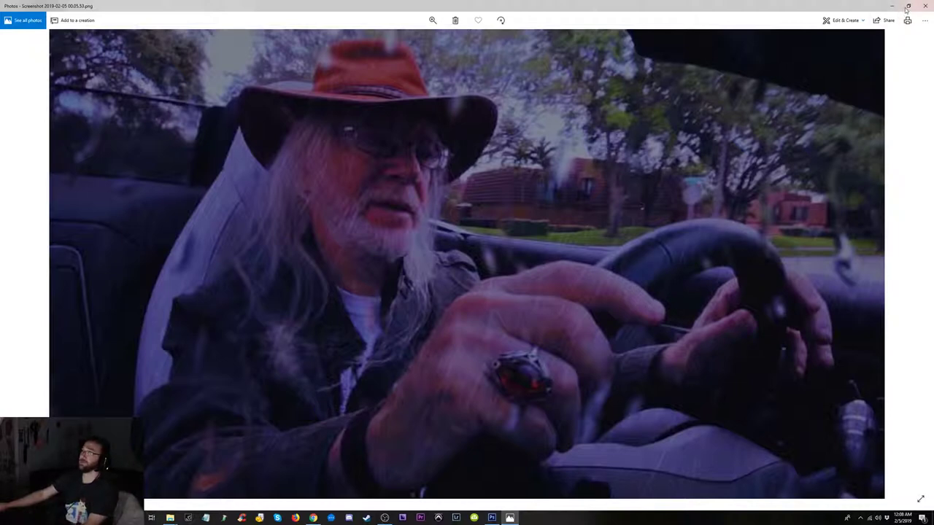
{"action": "key", "text": "Right"}
{"action": "key", "text": "Right"}
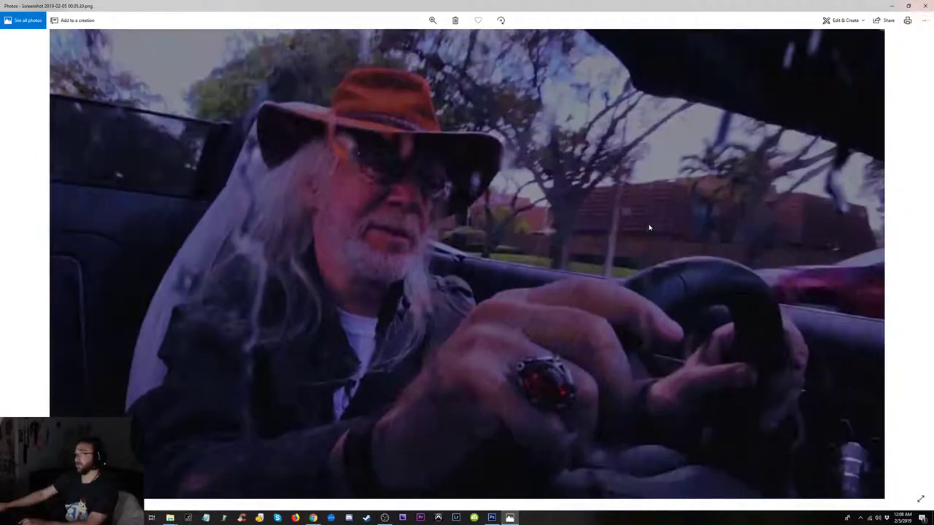
{"action": "key", "text": "Right"}
{"action": "key", "text": "Right"}
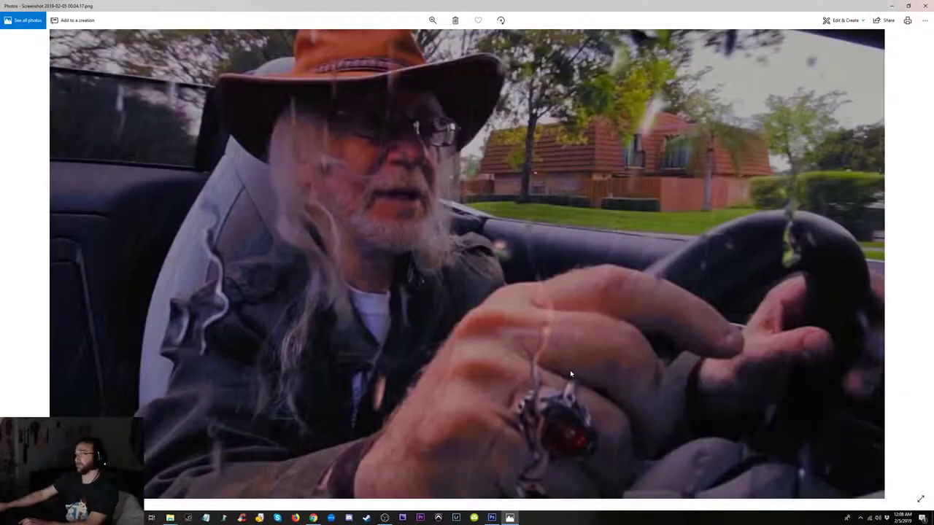
{"action": "key", "text": "Right"}
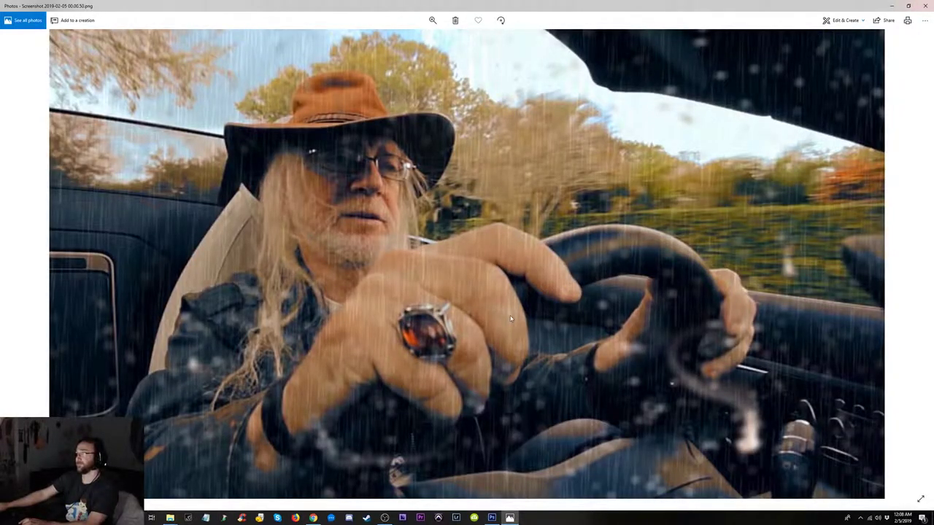
{"action": "key", "text": "Right"}
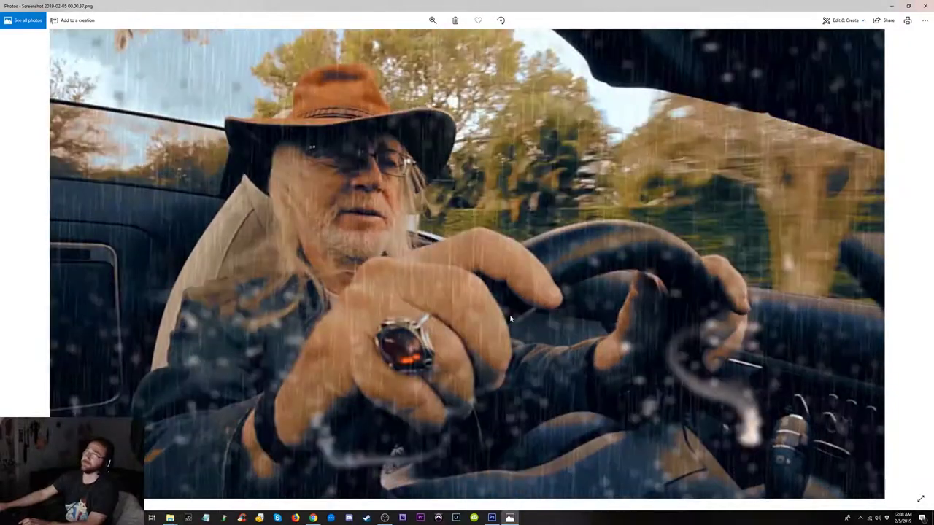
{"action": "key", "text": "Right"}
{"action": "key", "text": "Right"}
{"action": "key", "text": "Right"}
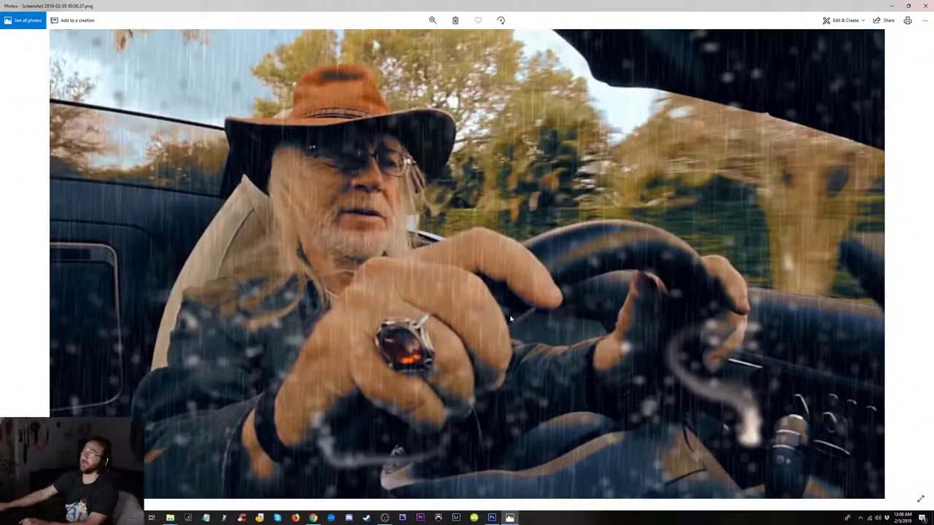
{"action": "key", "text": "Right"}
{"action": "key", "text": "Right"}
{"action": "key", "text": "Right"}
{"action": "key", "text": "Right"}
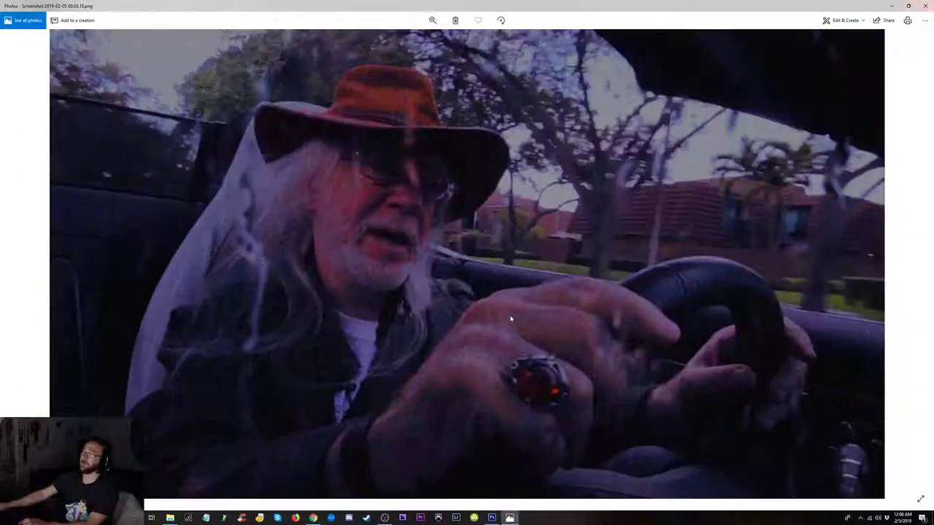
{"action": "key", "text": "Right"}
{"action": "key", "text": "Right"}
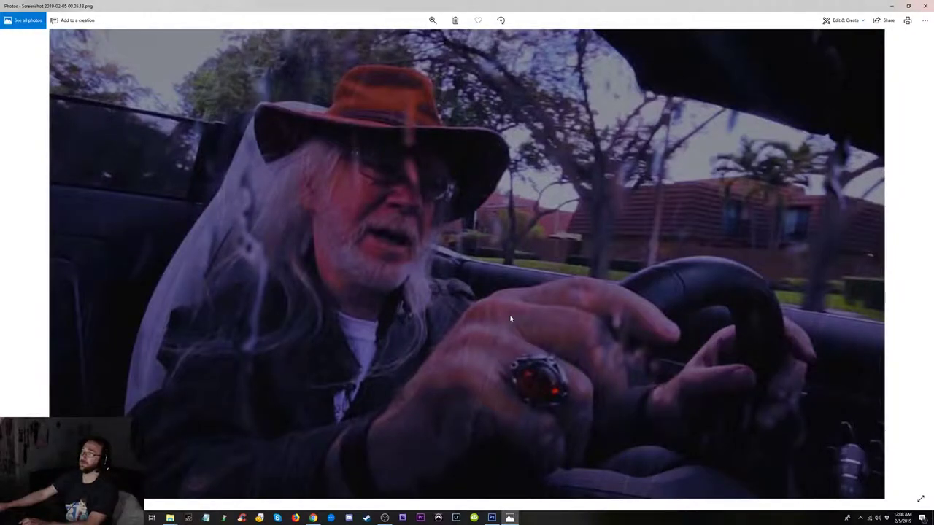
{"action": "key", "text": "Right"}
{"action": "key", "text": "Right"}
{"action": "key", "text": "Right"}
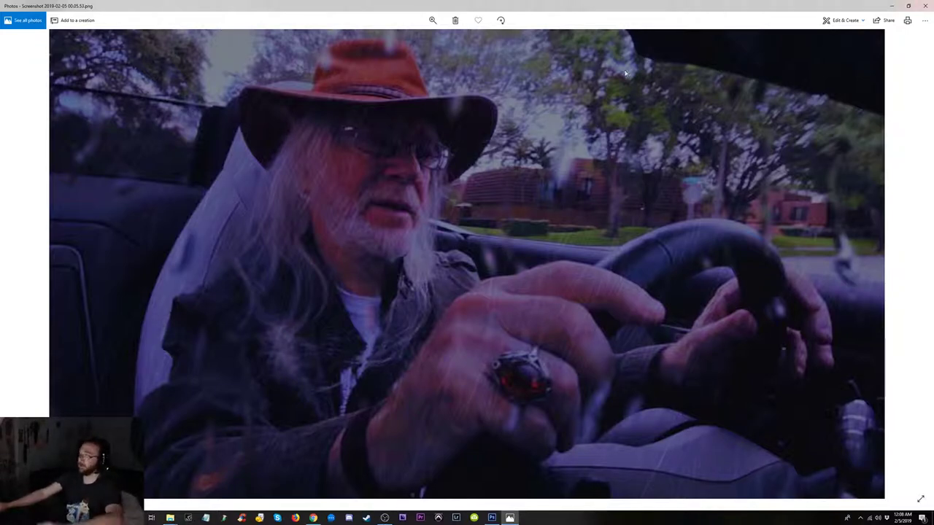
- Page back and forth through neighbouring driving screenshots to compare them
{"action": "key", "text": "Left"}
{"action": "key", "text": "Left"}
{"action": "key", "text": "Right"}
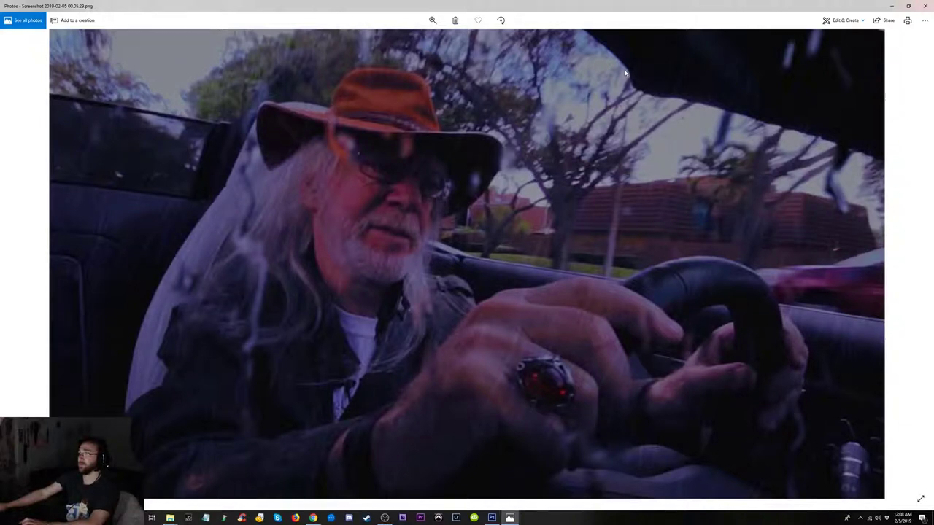
{"action": "key", "text": "Left"}
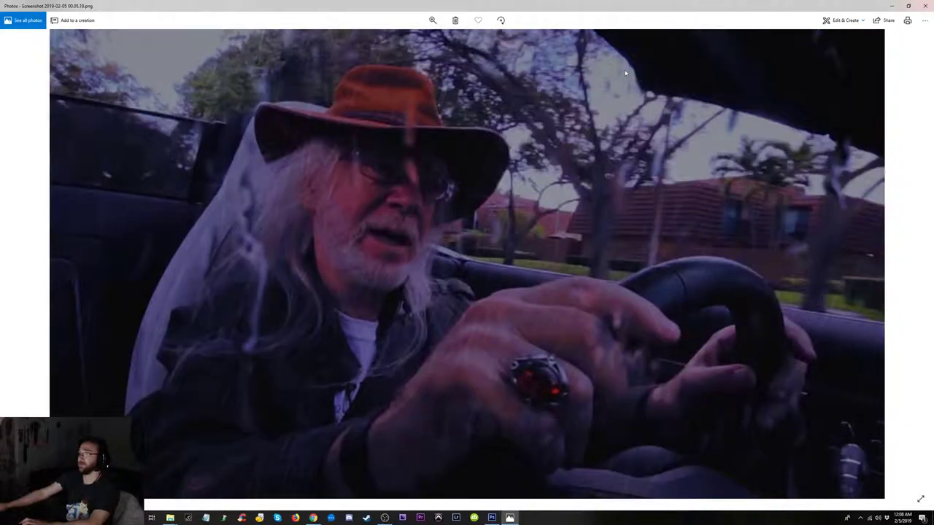
{"action": "key", "text": "Right"}
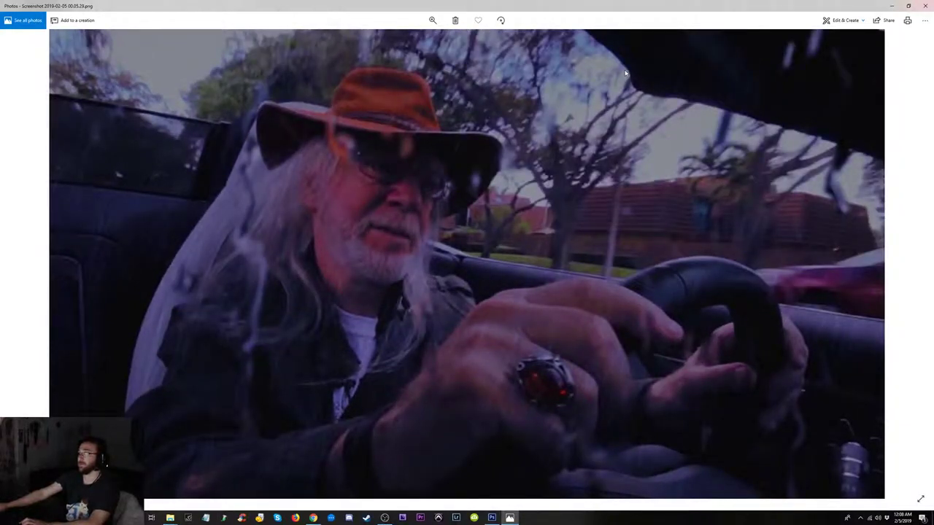
{"action": "key", "text": "Right"}
{"action": "key", "text": "Right"}
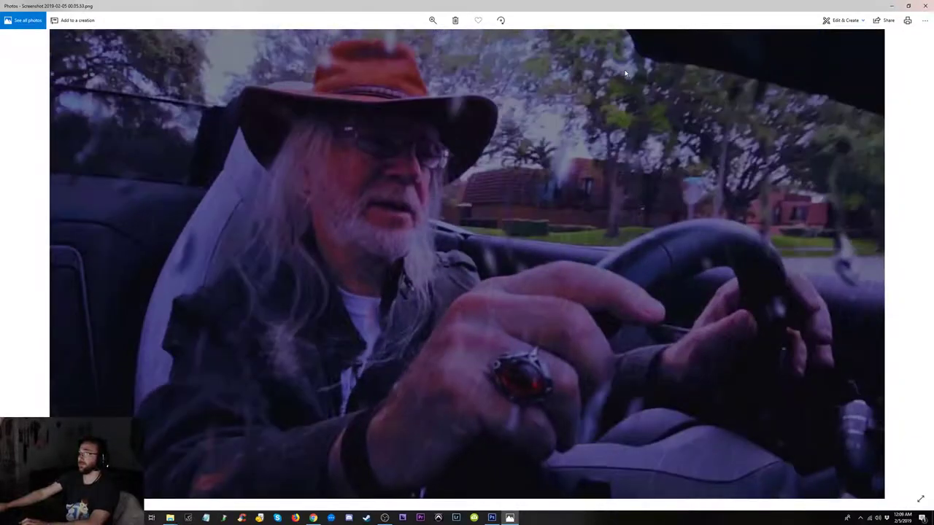
{"action": "key", "text": "Right"}
{"action": "key", "text": "Left"}
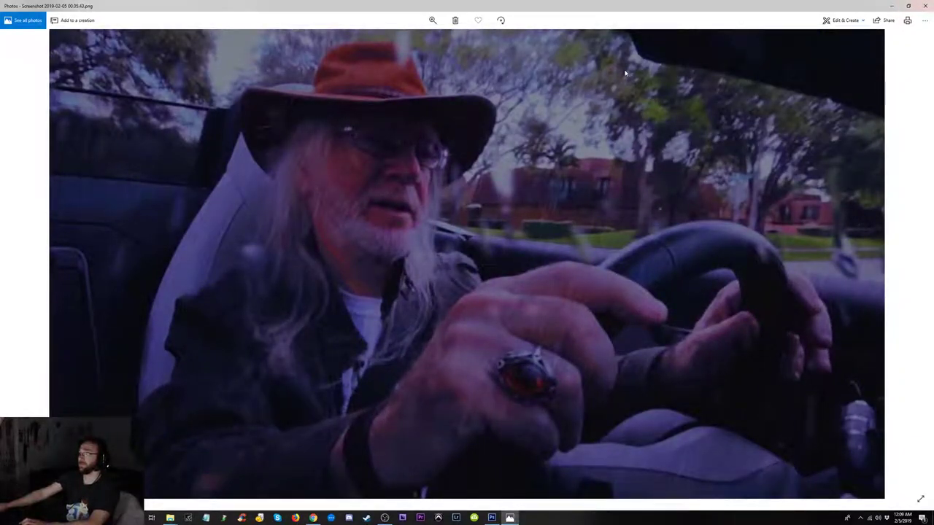
{"action": "key", "text": "Left"}
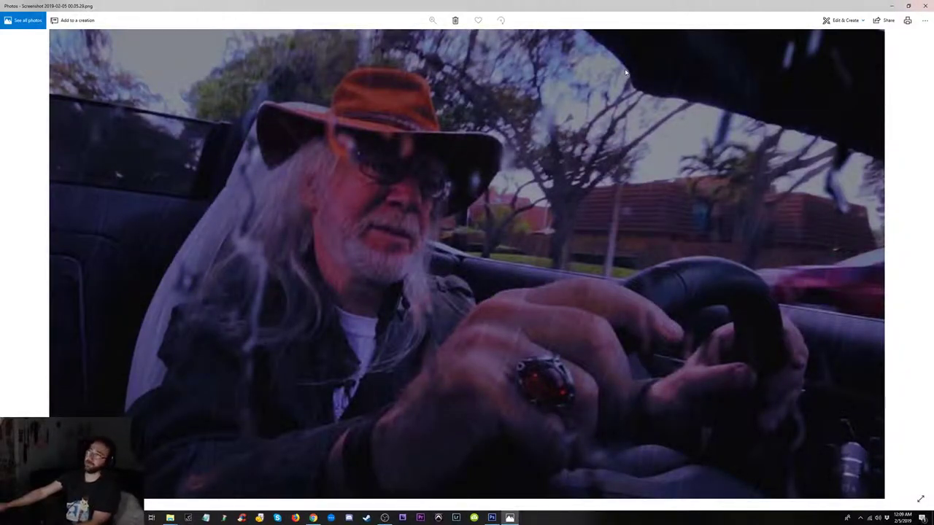
{"action": "key", "text": "Left"}
{"action": "key", "text": "Left"}
{"action": "key", "text": "Left"}
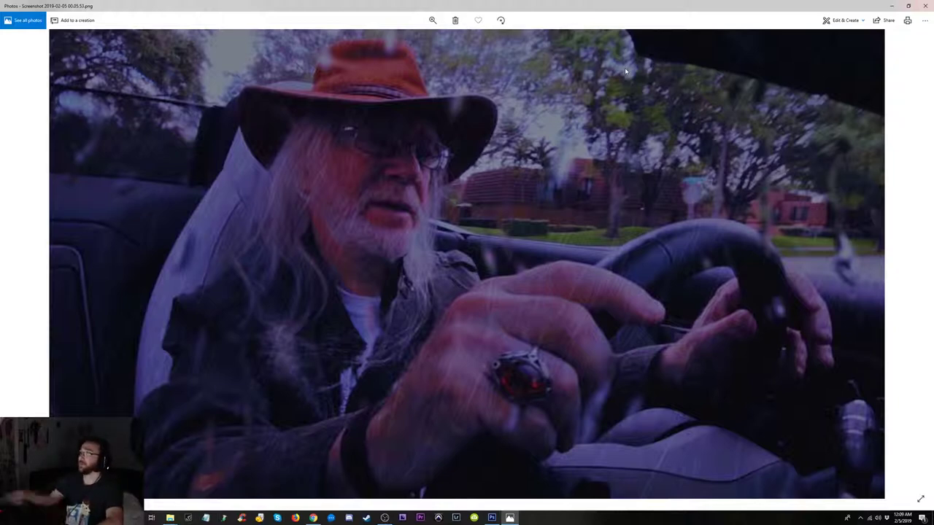
- Settle on Screenshot 2019-02-05 00.04.17 and close Photos
{"action": "key", "text": "Left"}
{"action": "key", "text": "Left"}
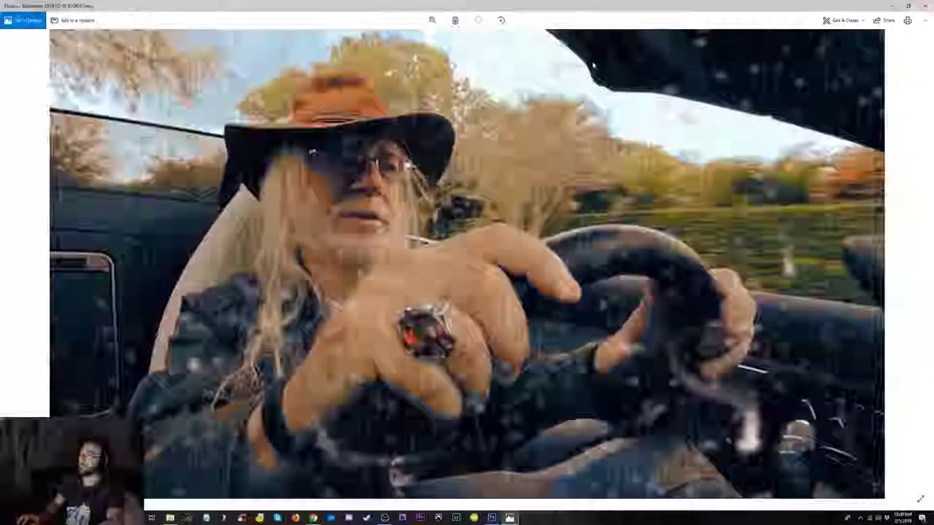
{"action": "key", "text": "Left"}
{"action": "key", "text": "Left"}
{"action": "key", "text": "Left"}
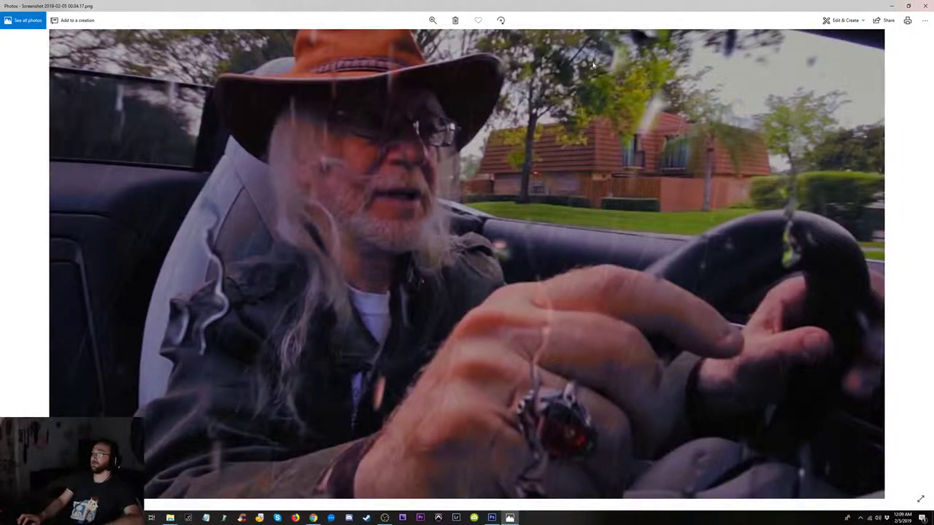
{"action": "key", "text": "Left"}
{"action": "key", "text": "Left"}
{"action": "key", "text": "Right"}
{"action": "key", "text": "Right"}
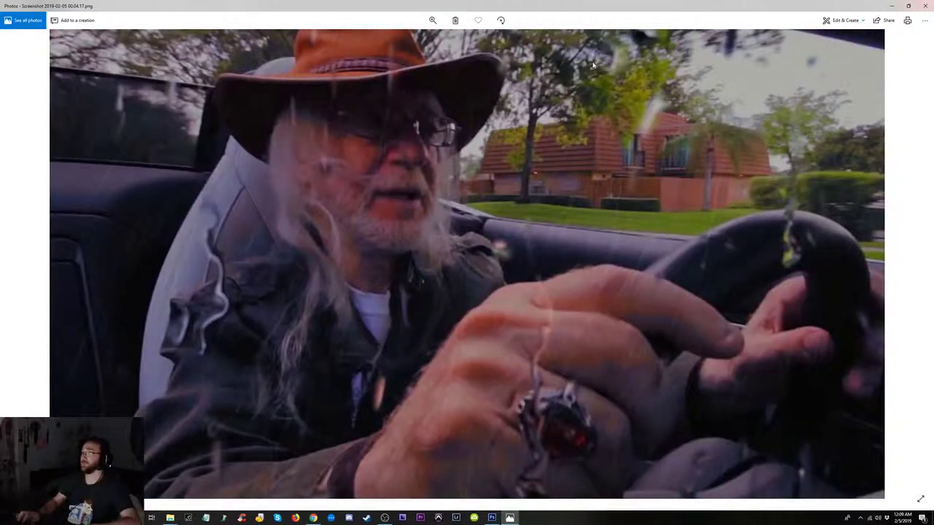
{"action": "key", "text": "Left"}
{"action": "key", "text": "Right"}
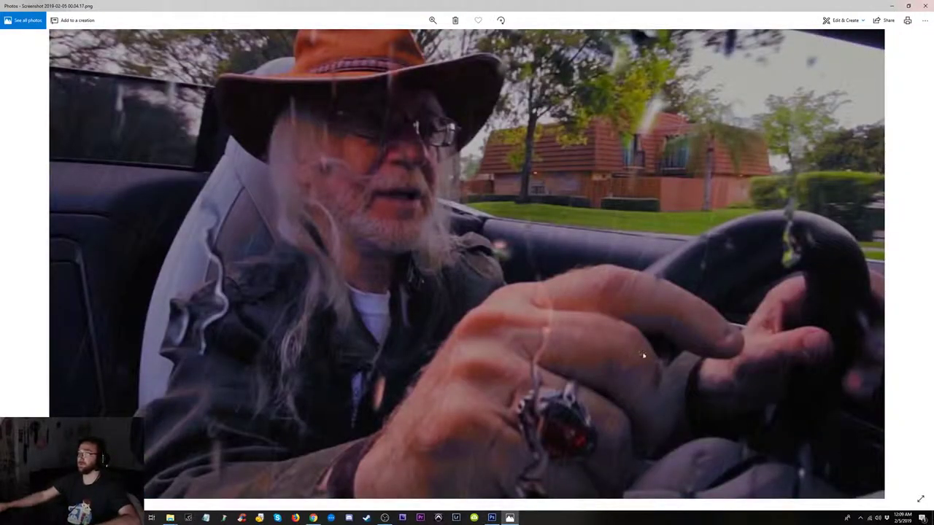
{"action": "left_click", "coordinate": [924, 7]}
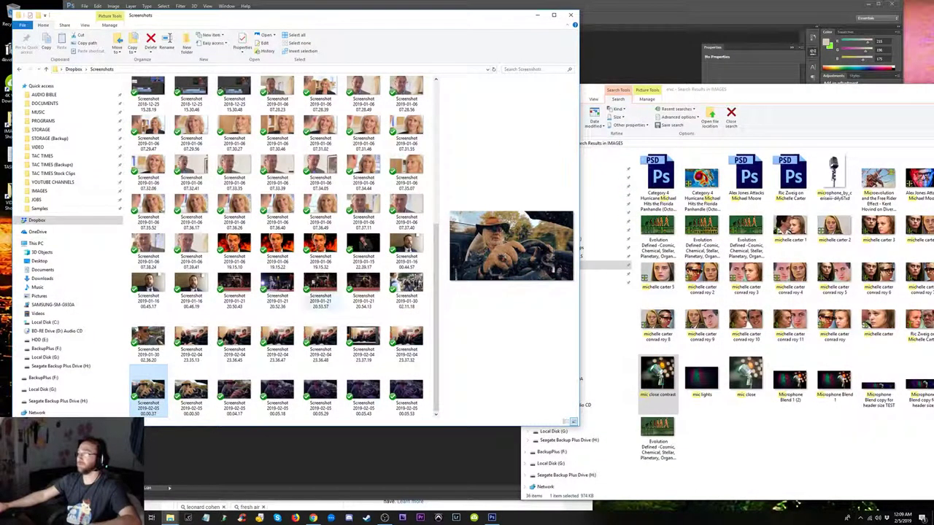
{"action": "left_click", "coordinate": [234, 394]}
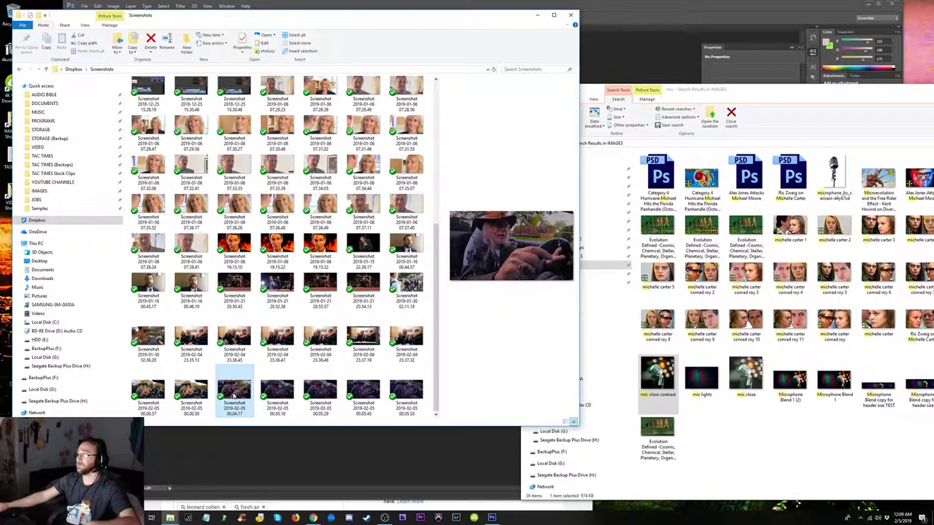
{"action": "left_click", "coordinate": [276, 393]}
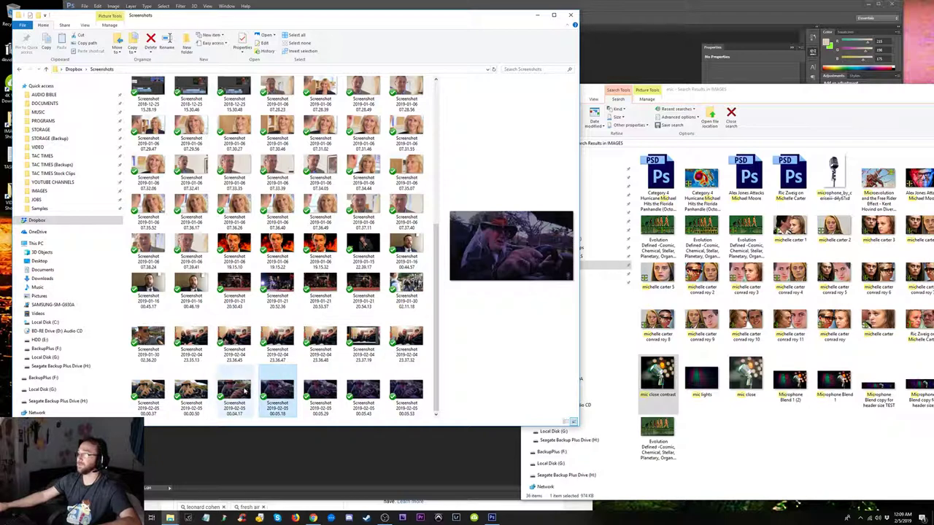
{"action": "left_click", "coordinate": [245, 392]}
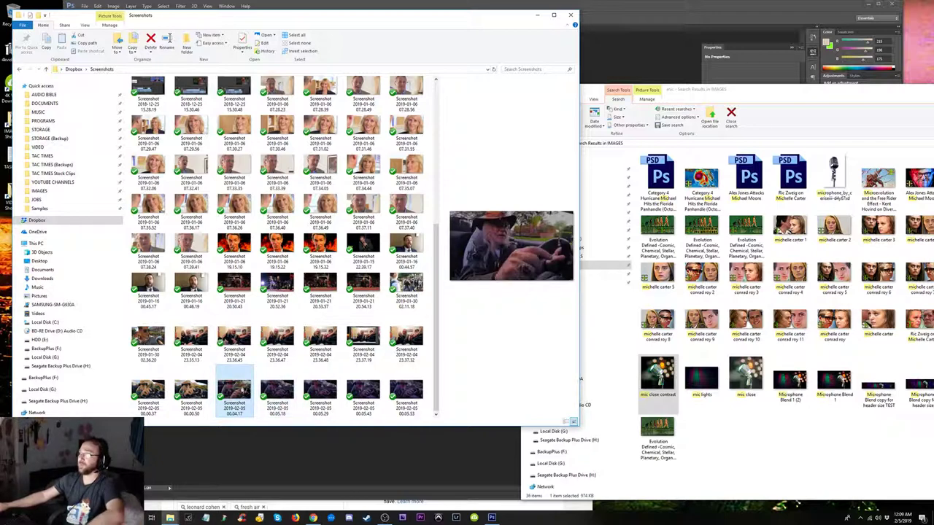
{"action": "left_click", "coordinate": [407, 394]}
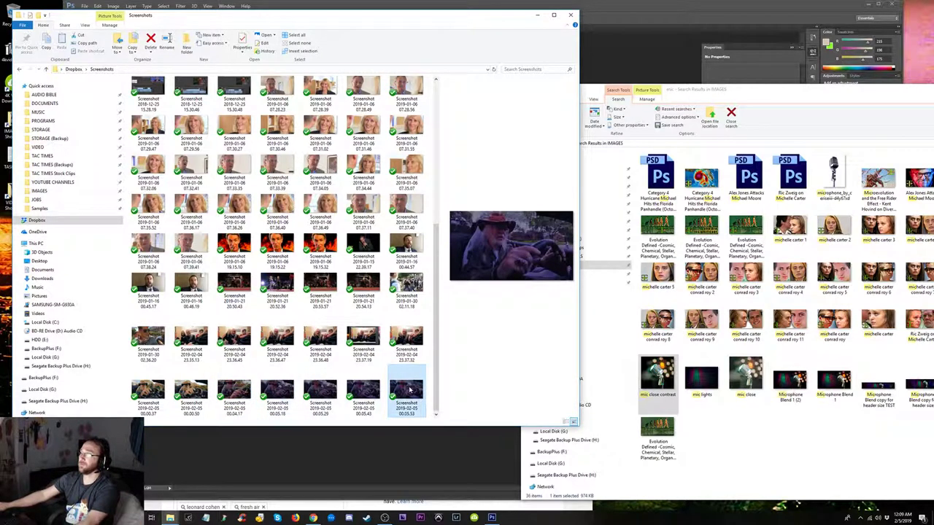
{"action": "left_click", "coordinate": [191, 394]}
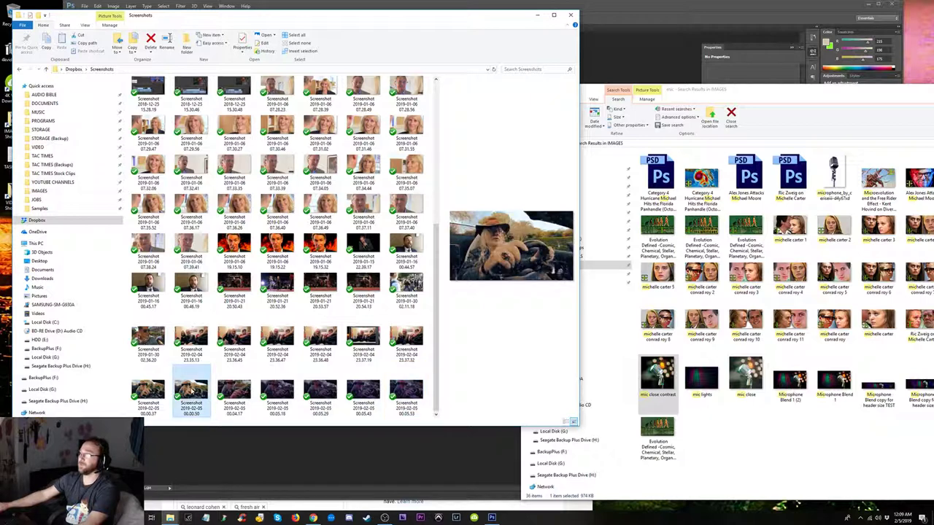
{"action": "left_click", "coordinate": [234, 393]}
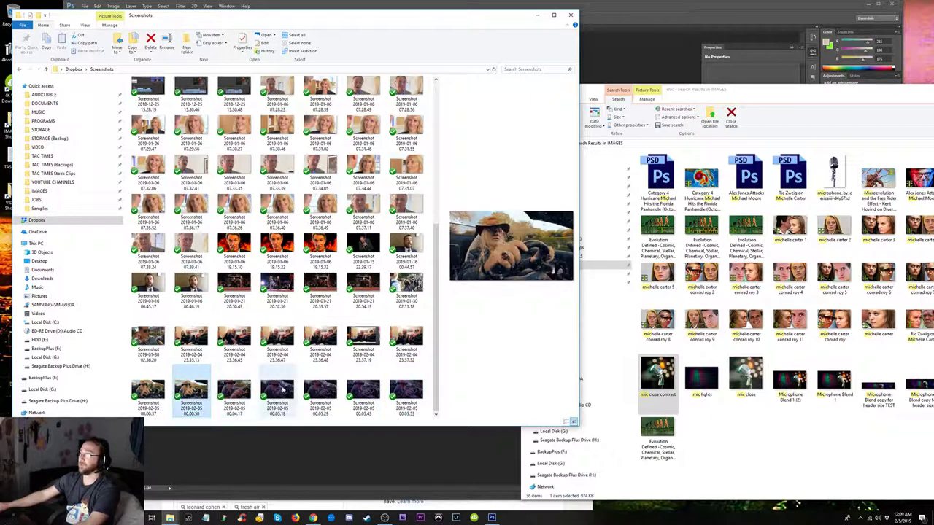
{"action": "left_click", "coordinate": [191, 394]}
{"action": "left_click", "coordinate": [235, 392]}
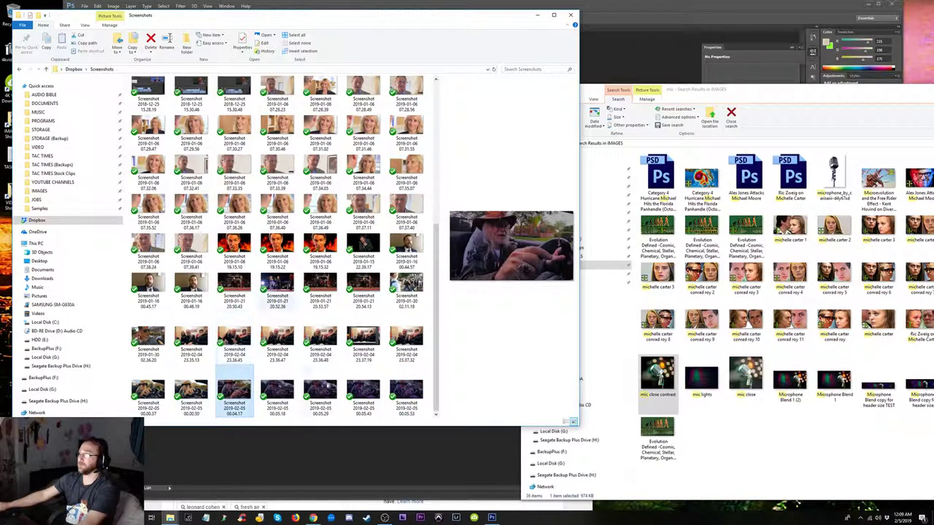
{"action": "left_click_drag", "start_coordinate": [234, 392], "coordinate": [467, 450]}
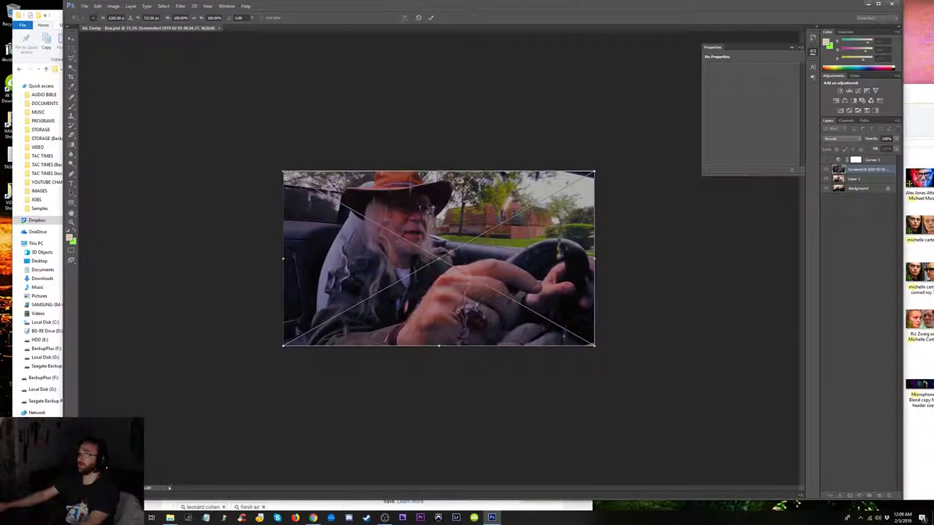
- Commit the placed screenshot and enlarge it from the bottom-left corner to cover the canvas
{"action": "key", "text": "Return"}
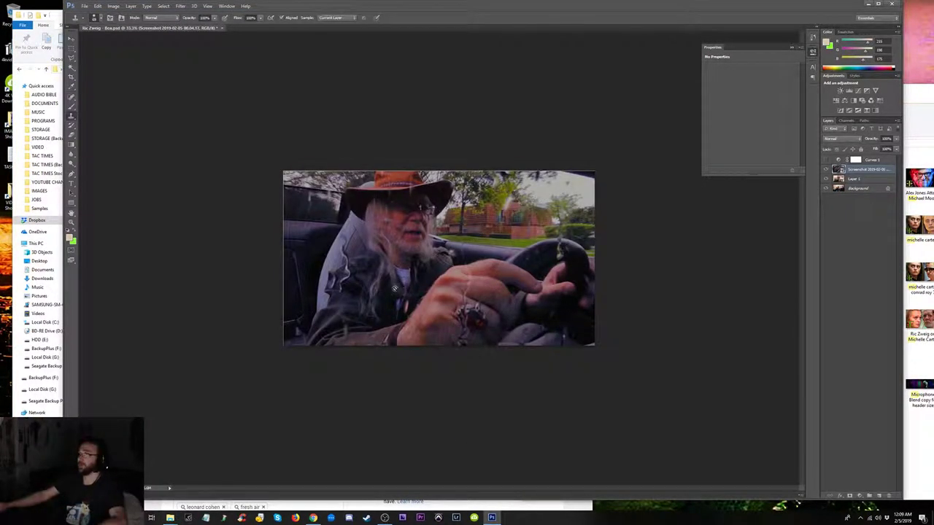
{"action": "key", "text": "ctrl+t"}
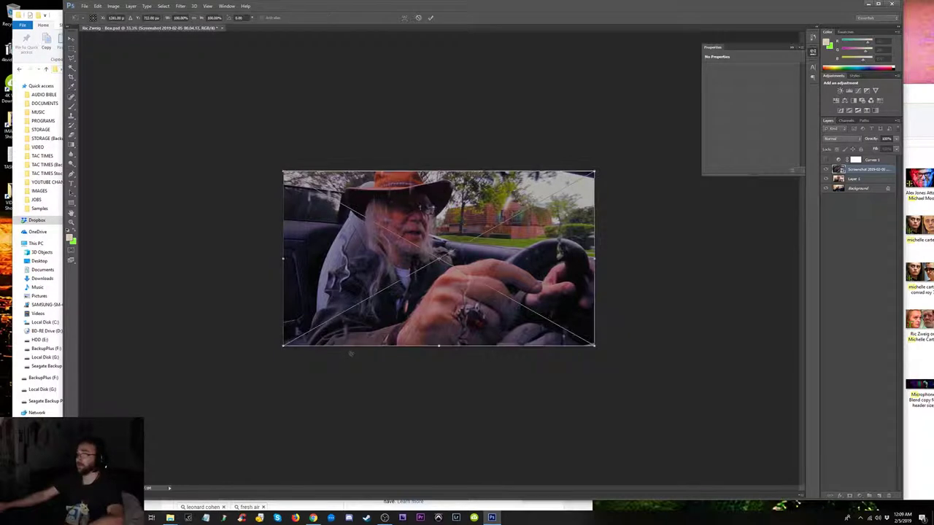
{"action": "mouse_move", "coordinate": [283, 346]}
{"action": "left_mouse_down"}
{"action": "mouse_move", "coordinate": [252, 363]}
{"action": "mouse_move", "coordinate": [229, 345]}
{"action": "mouse_move", "coordinate": [236, 340]}
{"action": "mouse_move", "coordinate": [227, 346]}
{"action": "mouse_move", "coordinate": [257, 330]}
{"action": "left_mouse_up"}
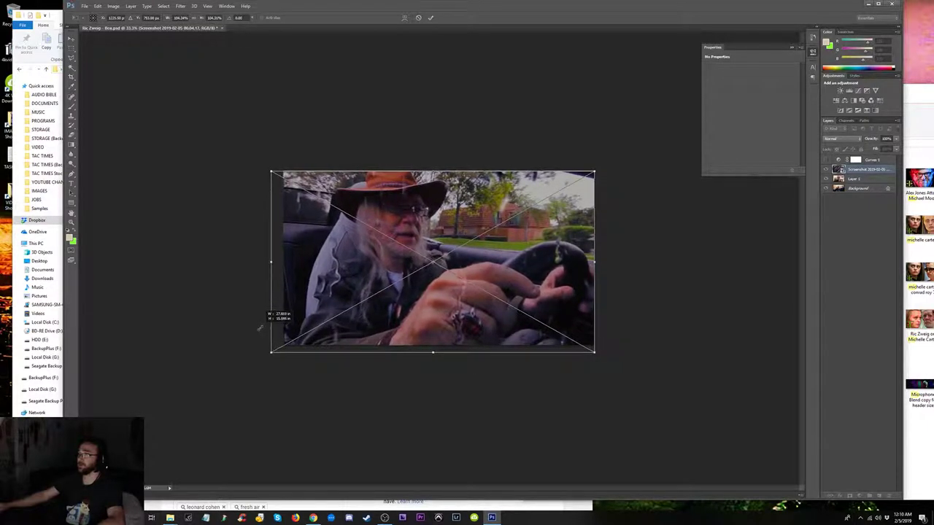
{"action": "left_click_drag", "start_coordinate": [257, 330], "coordinate": [250, 329]}
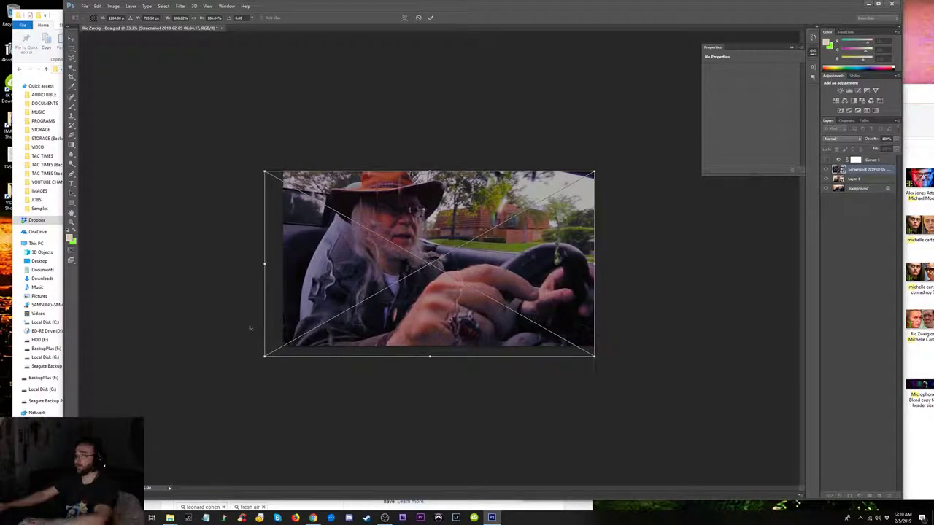
{"action": "key", "text": "Return"}
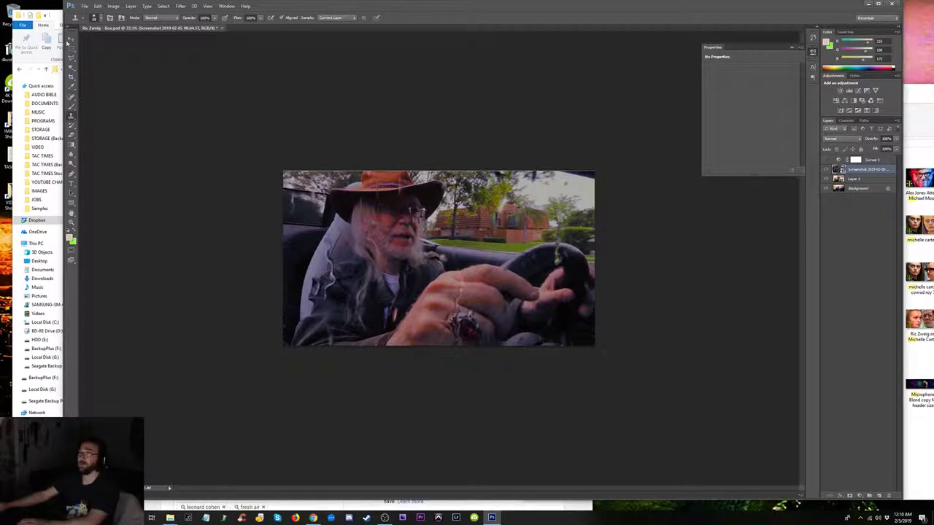
{"action": "left_click", "coordinate": [72, 40]}
- Bow the Curves 1 curve upward to brighten the driver's face and car interior
{"action": "left_click", "coordinate": [879, 4]}
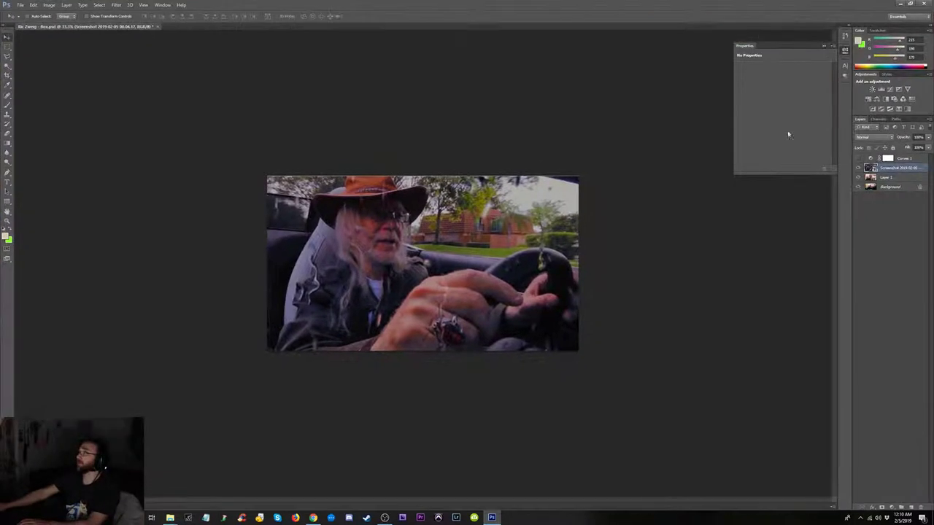
{"action": "key", "text": "ctrl+plus"}
{"action": "key", "text": "ctrl+plus"}
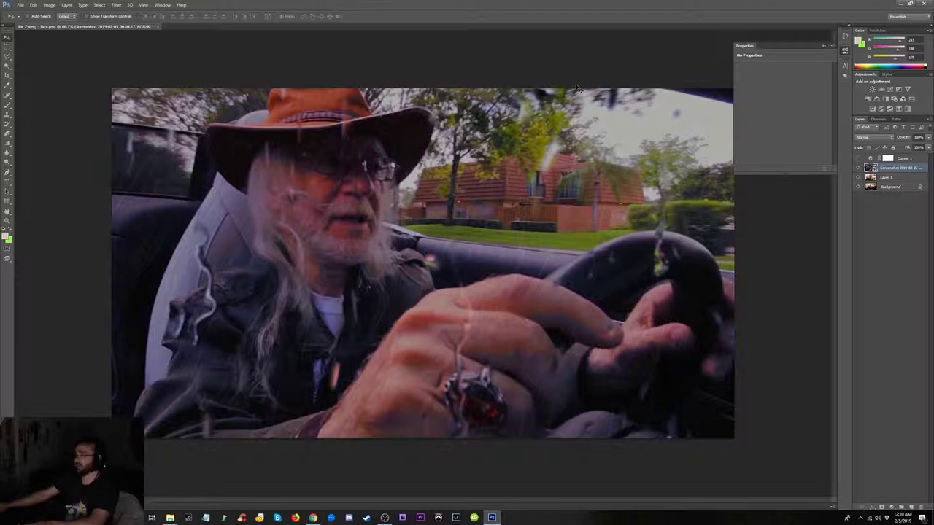
{"action": "key", "text": "ctrl+minus"}
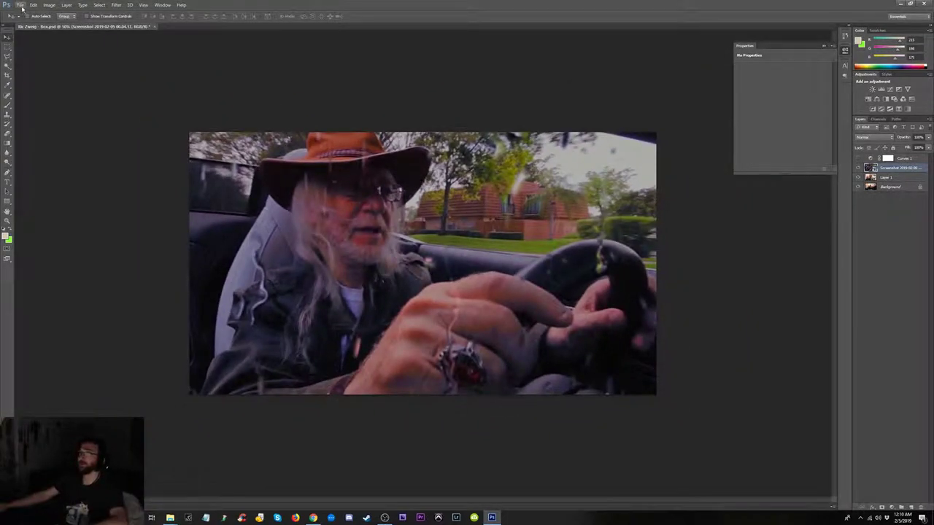
{"action": "left_click", "coordinate": [871, 160]}
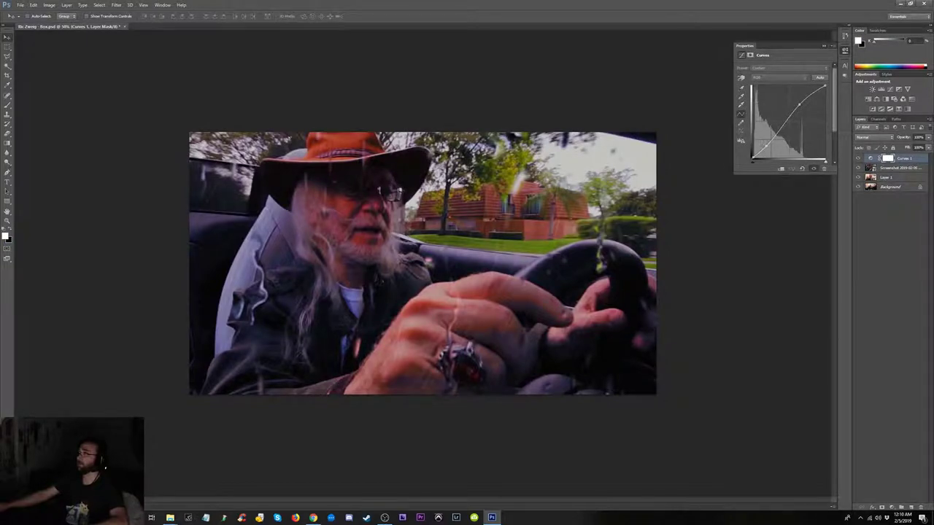
{"action": "mouse_move", "coordinate": [827, 100]}
{"action": "left_mouse_down"}
{"action": "mouse_move", "coordinate": [830, 128]}
{"action": "mouse_move", "coordinate": [784, 102]}
{"action": "left_mouse_up"}
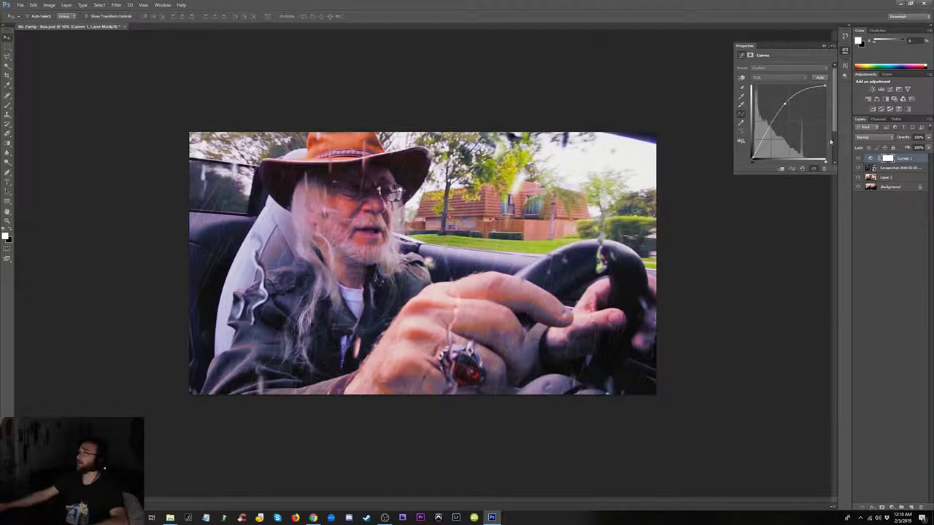
{"action": "left_click", "coordinate": [888, 168]}
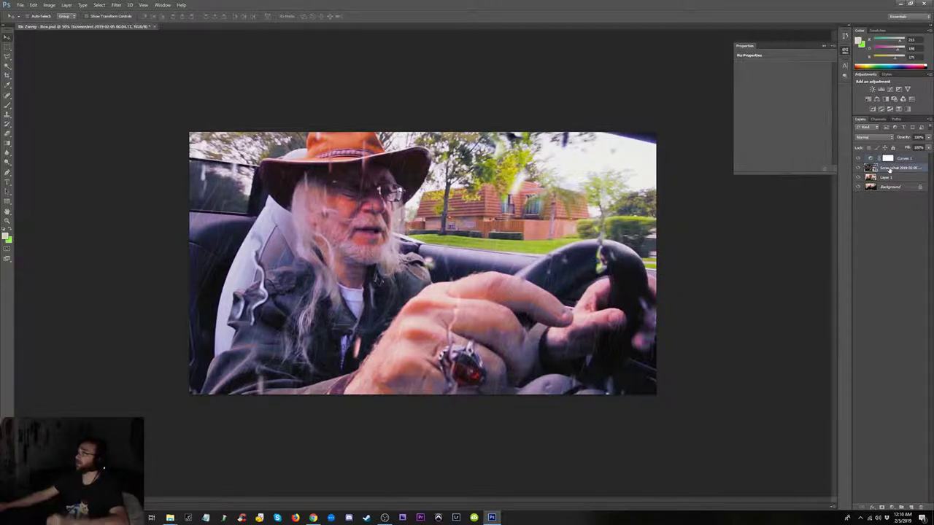
- Sharpen the screenshot with Unsharp Mask at Amount 98%, Radius 3.7 px, Threshold 0
{"action": "left_click", "coordinate": [116, 5]}
{"action": "left_click", "coordinate": [135, 12]}
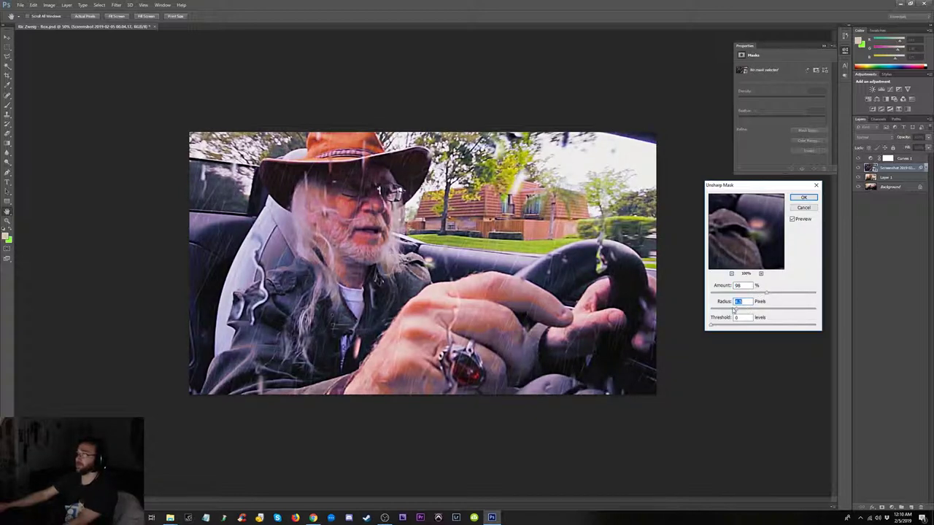
{"action": "key", "text": "Tab"}
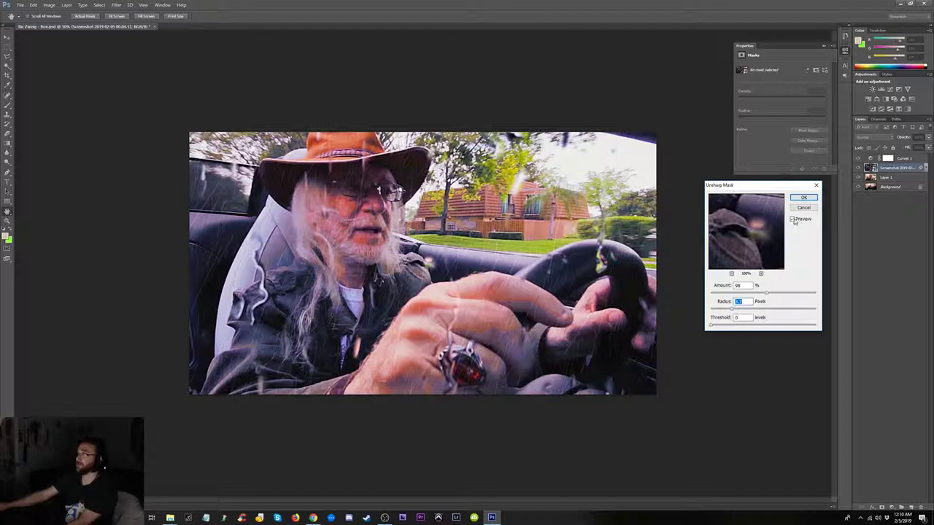
{"action": "type", "text": "1"}
{"action": "key", "text": "ctrl+plus"}
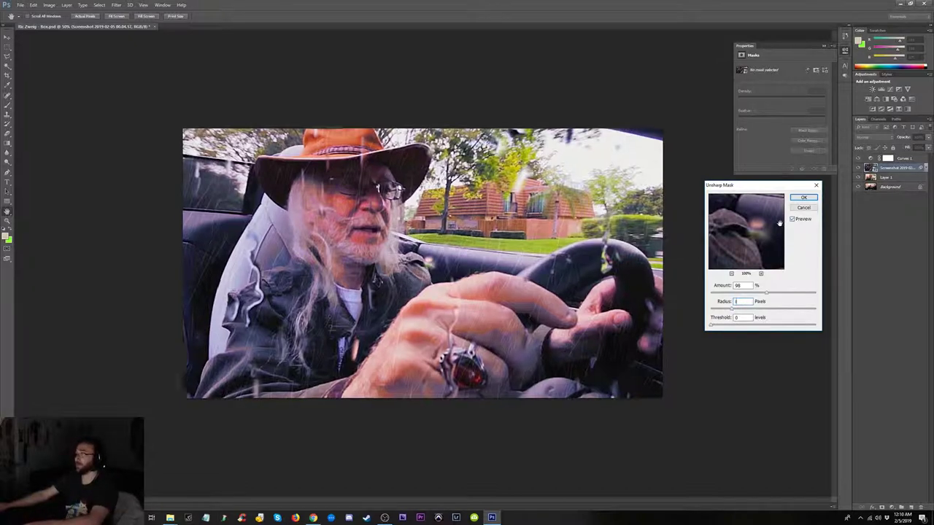
{"action": "key", "text": "Return"}
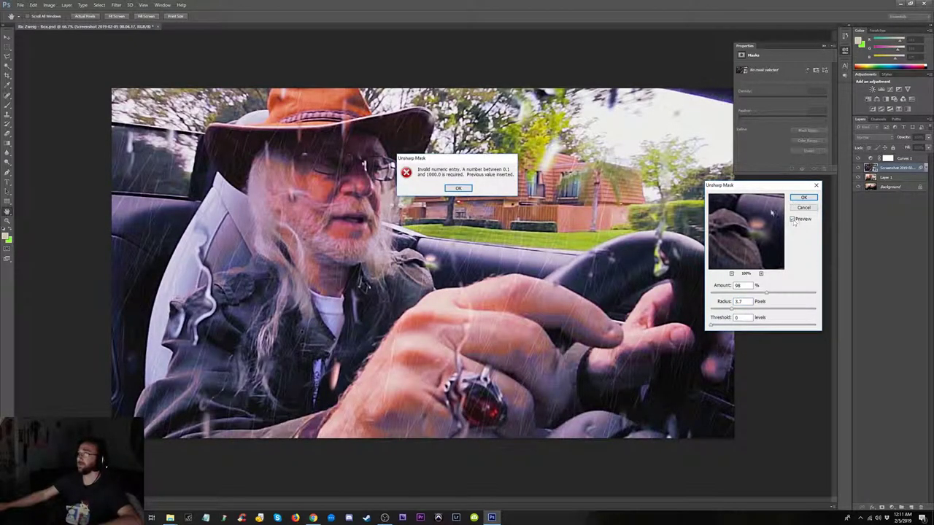
{"action": "left_click", "coordinate": [459, 189]}
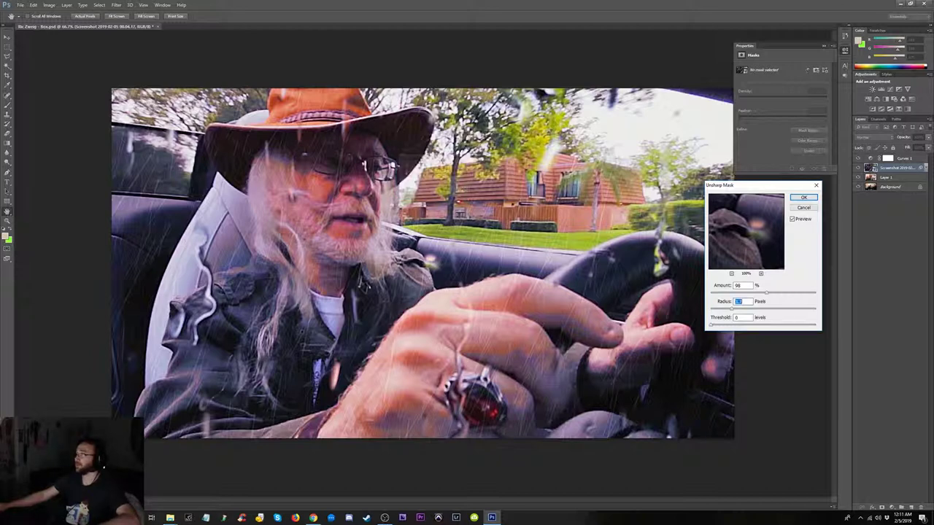
{"action": "left_click", "coordinate": [792, 219]}
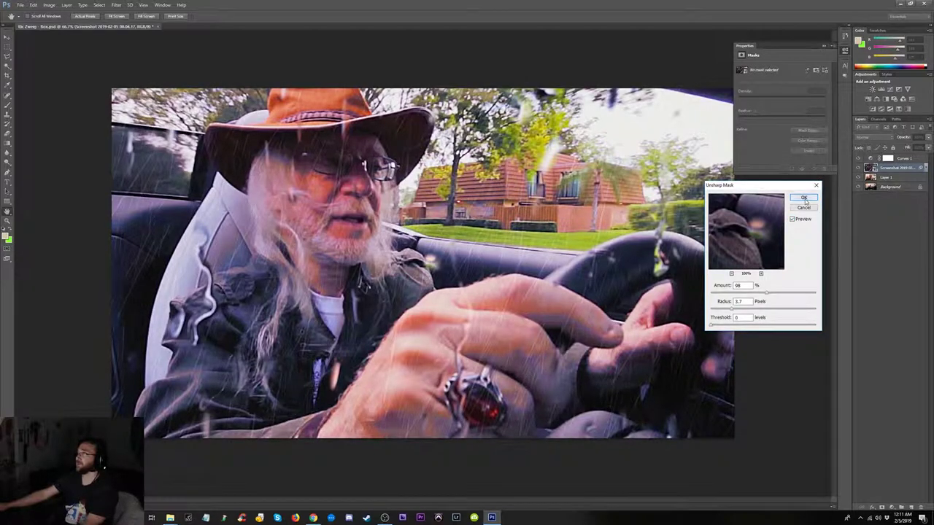
{"action": "left_click", "coordinate": [803, 197]}
{"action": "key", "text": "ctrl+minus"}
{"action": "key", "text": "ctrl+minus"}
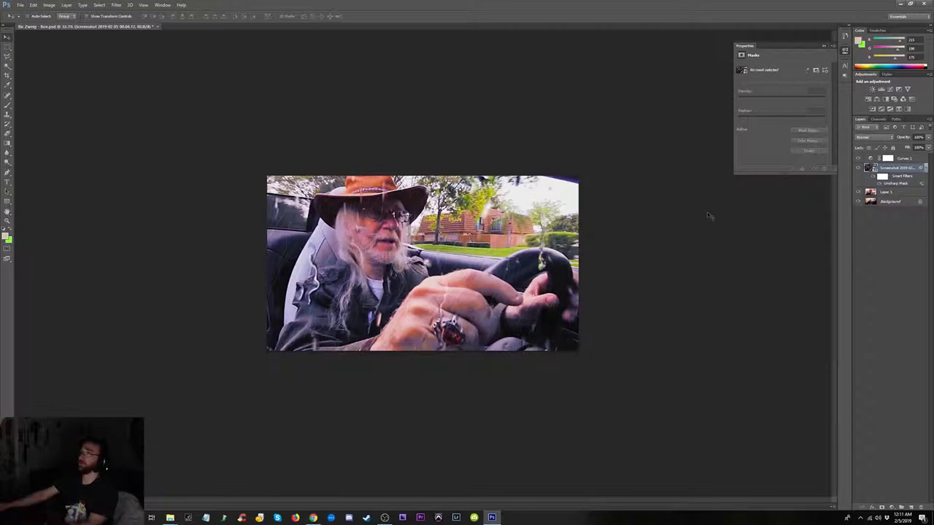
{"action": "key", "text": "ctrl+minus"}
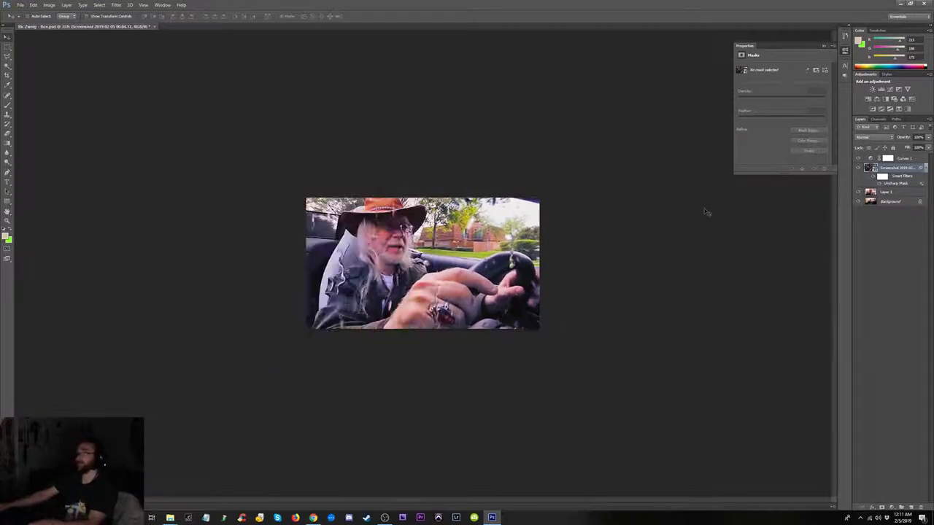
- Add a trial Curves 2 adjustment layer and raise its curve slightly to brighten
{"action": "key", "text": "ctrl+plus"}
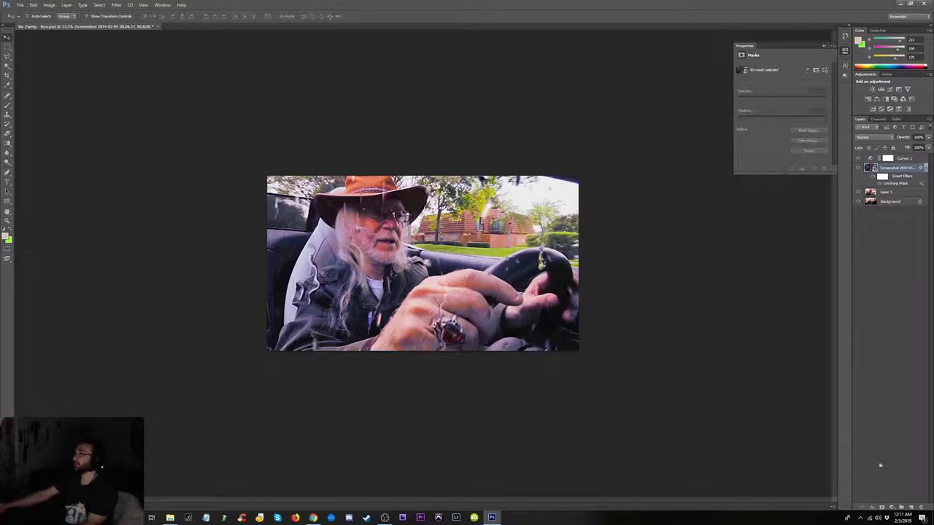
{"action": "left_click", "coordinate": [882, 506]}
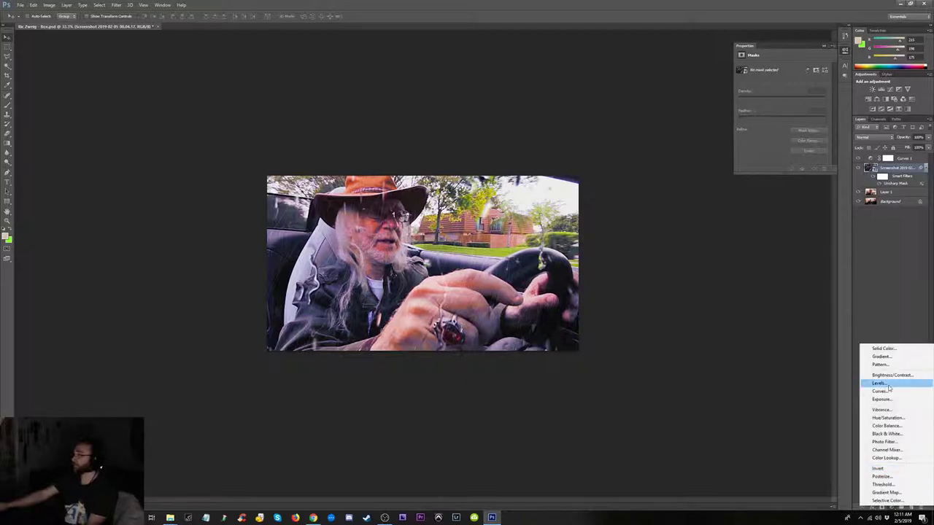
{"action": "left_click", "coordinate": [880, 391]}
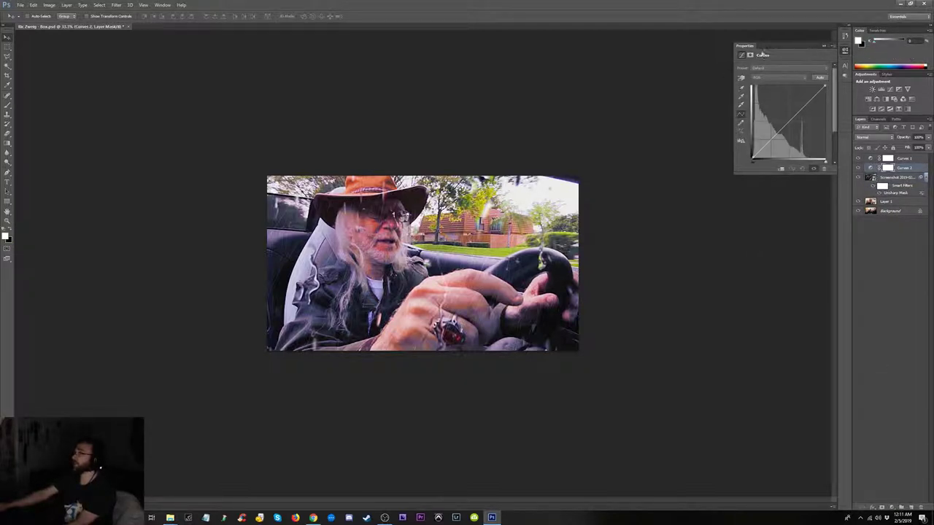
{"action": "left_click", "coordinate": [750, 55]}
{"action": "left_click", "coordinate": [742, 54]}
{"action": "left_click_drag", "start_coordinate": [794, 115], "coordinate": [796, 108]}
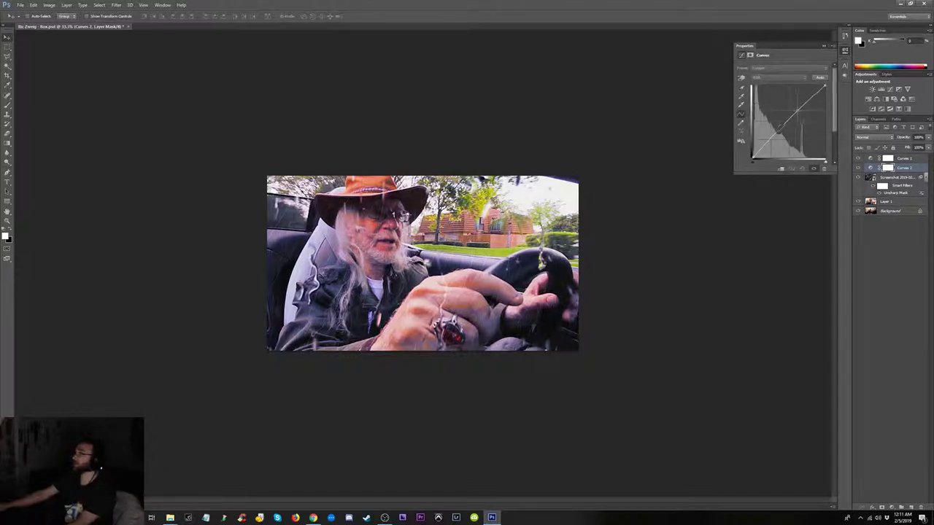
{"action": "left_click", "coordinate": [824, 48]}
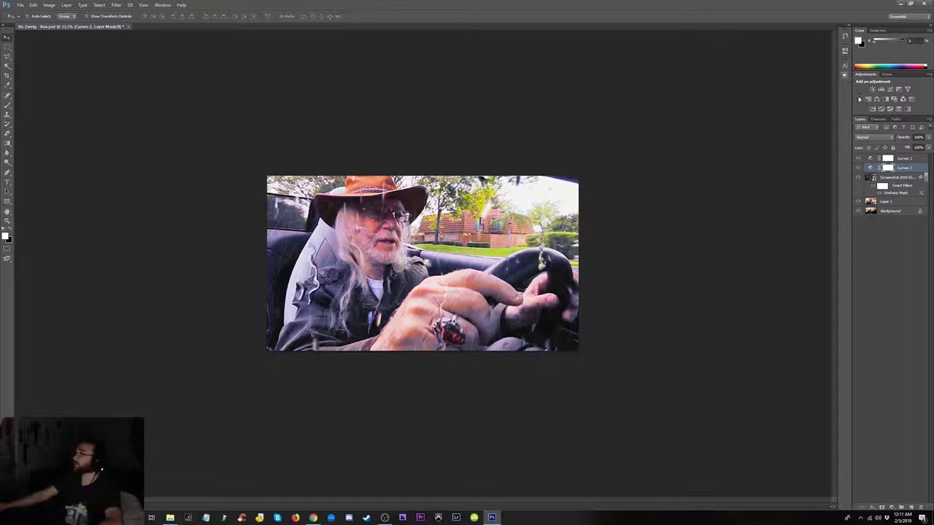
- Compare Curves 2 on and off, then delete it
{"action": "left_click", "coordinate": [869, 167]}
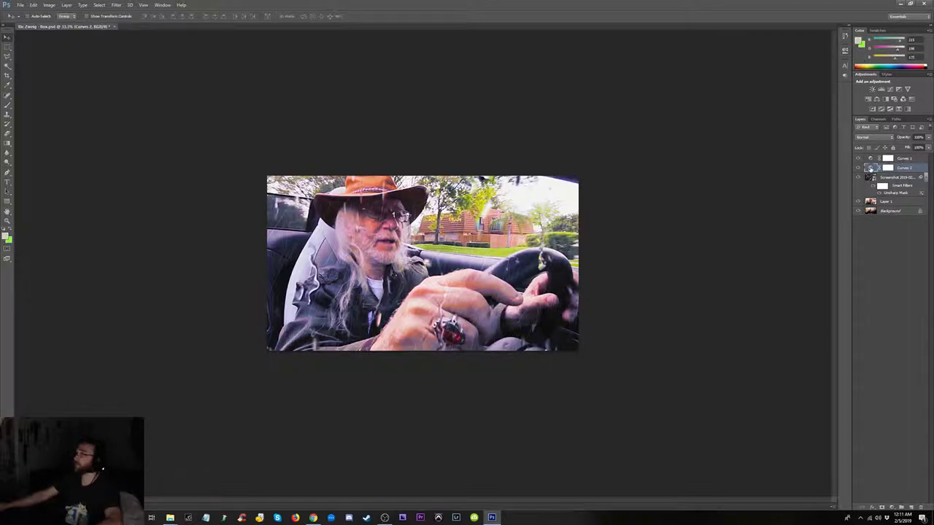
{"action": "left_click", "coordinate": [859, 169]}
{"action": "left_click", "coordinate": [858, 169]}
{"action": "left_click", "coordinate": [860, 159]}
{"action": "left_click", "coordinate": [859, 168]}
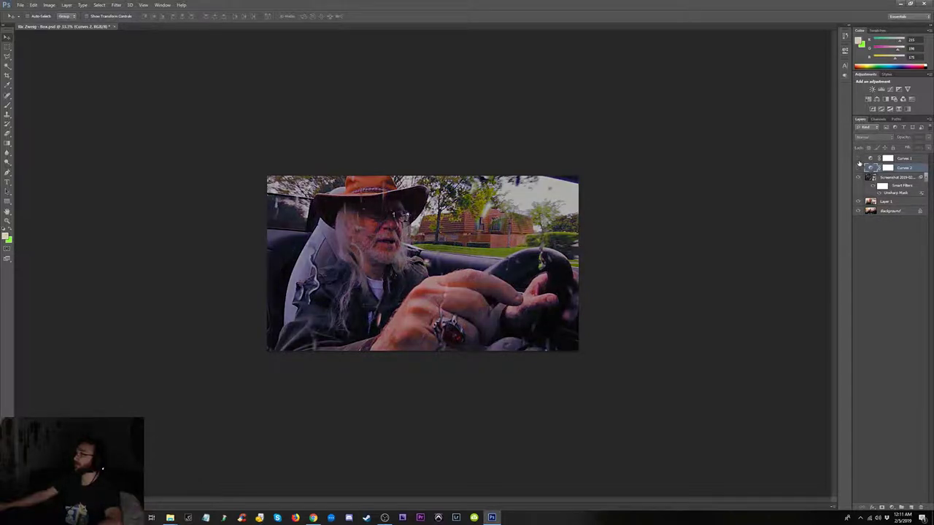
{"action": "left_click", "coordinate": [859, 159]}
{"action": "key", "text": "Delete"}
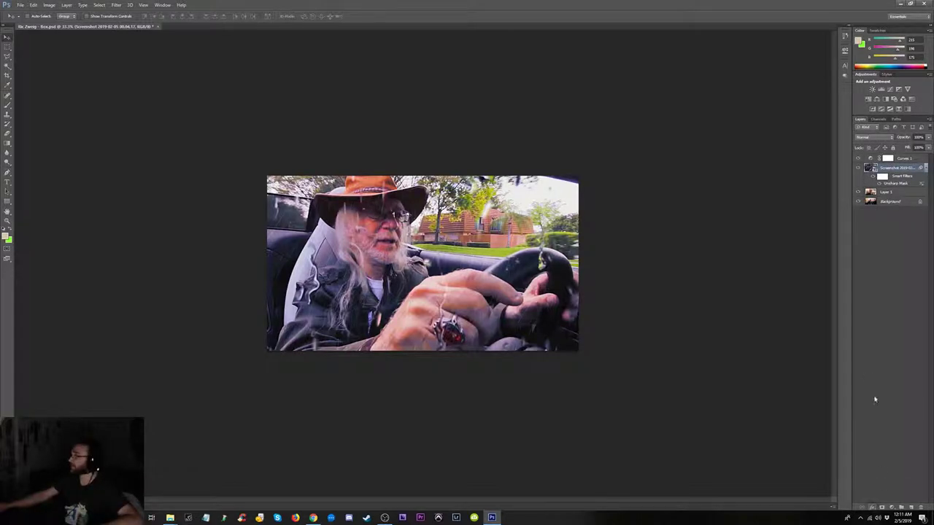
{"action": "left_click", "coordinate": [887, 507]}
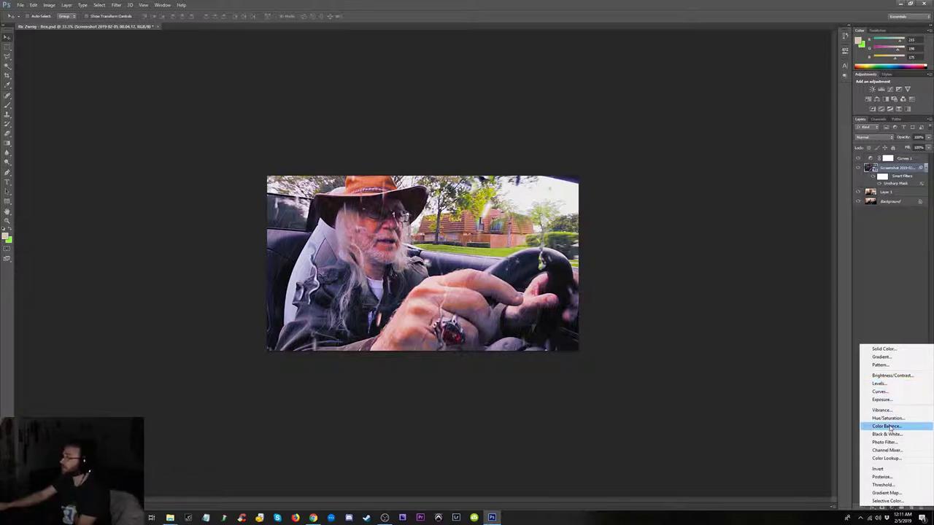
- Add a Hue/Saturation layer with Hue kept at 0 and Saturation lowered to -12
{"action": "left_click", "coordinate": [887, 419]}
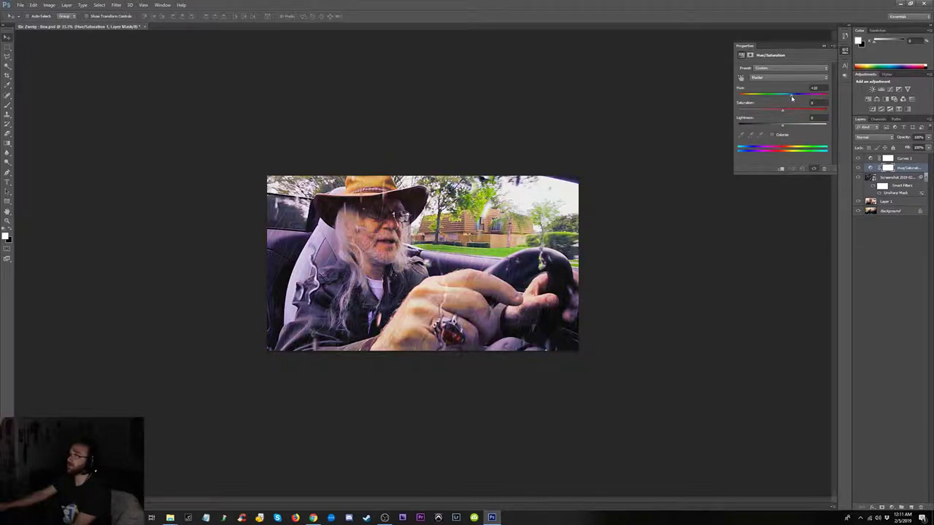
{"action": "mouse_move", "coordinate": [784, 95]}
{"action": "left_mouse_down"}
{"action": "mouse_move", "coordinate": [772, 95]}
{"action": "mouse_move", "coordinate": [804, 102]}
{"action": "left_mouse_up"}
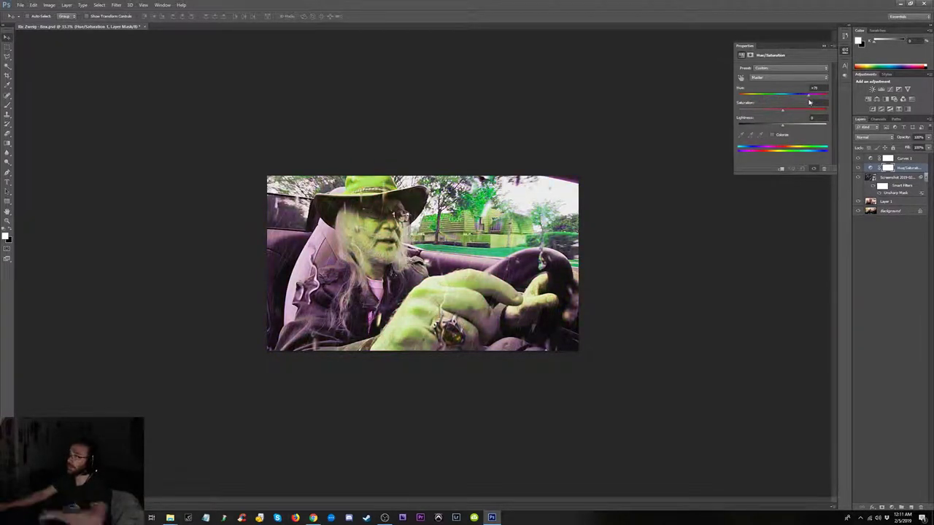
{"action": "key", "text": "ctrl+z"}
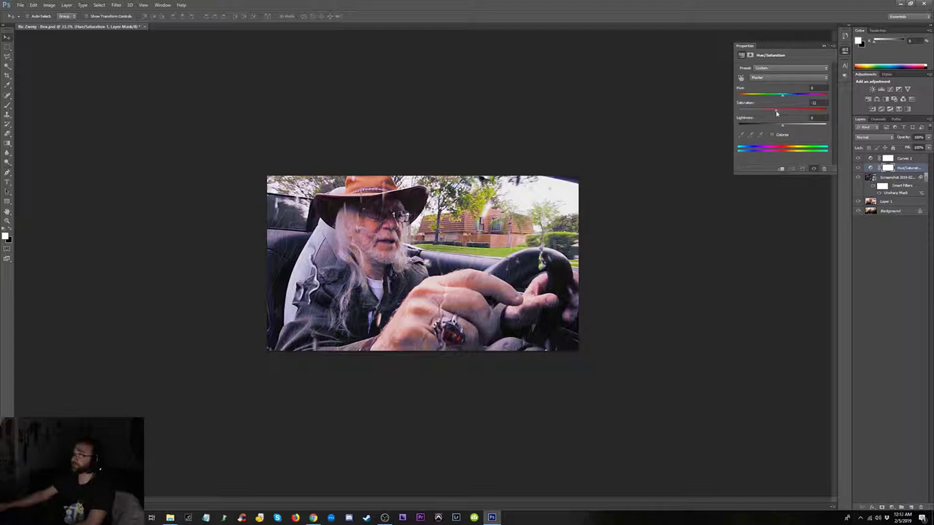
{"action": "left_click_drag", "start_coordinate": [776, 113], "coordinate": [782, 114]}
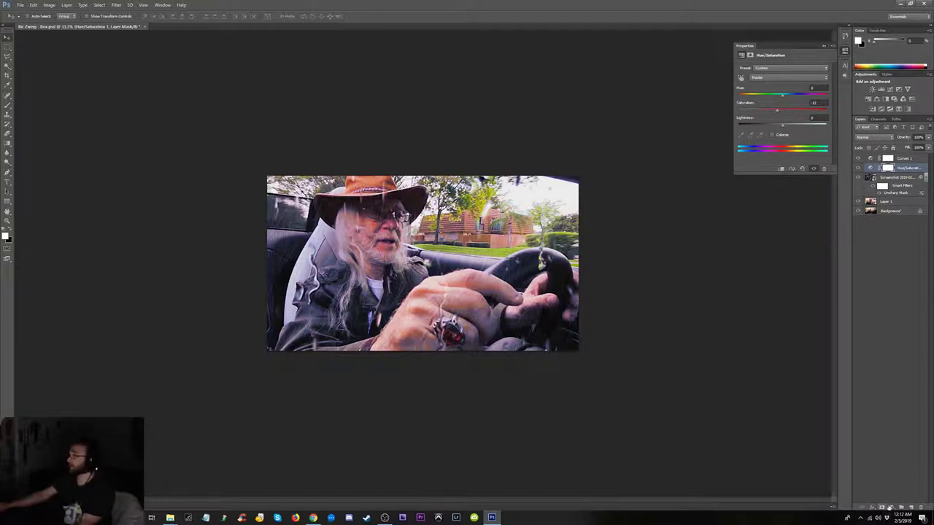
{"action": "left_click", "coordinate": [891, 508]}
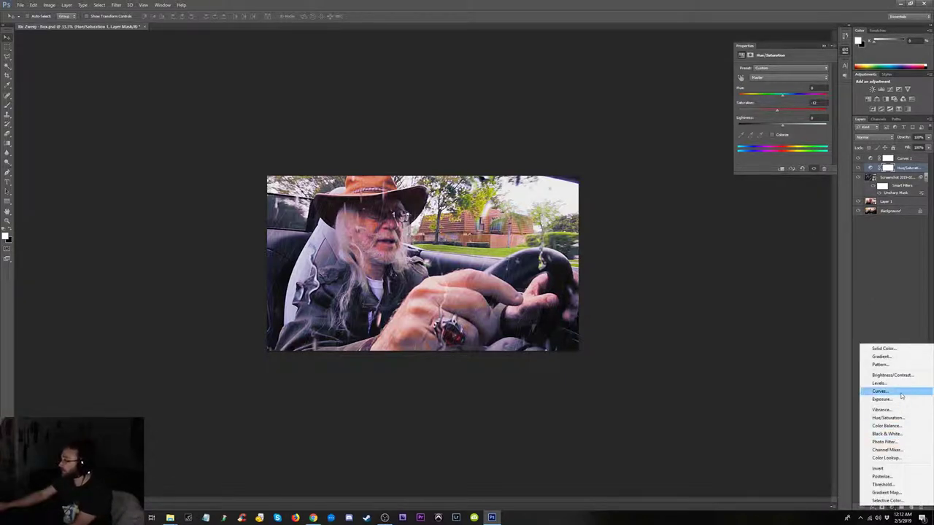
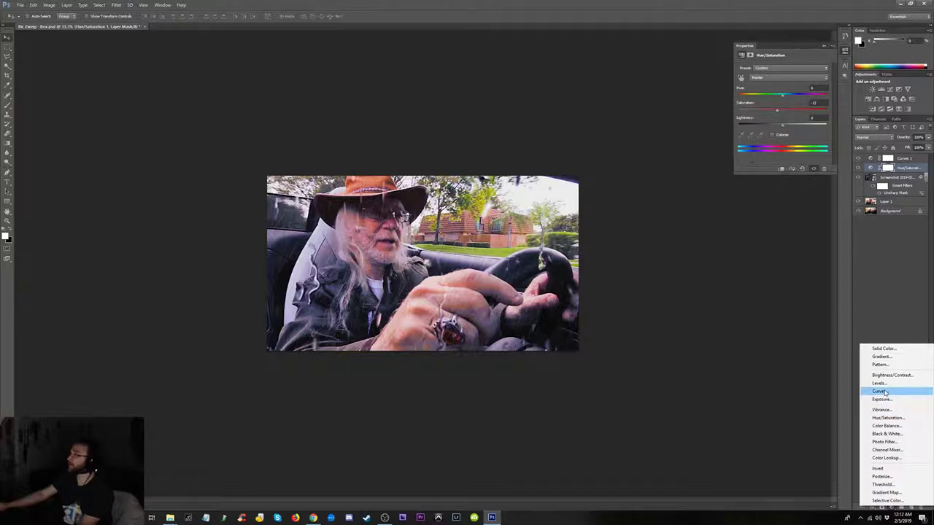
- Discard the extra Curves layer and bow Curves 1 upward to brighten the photo
{"action": "left_click", "coordinate": [883, 392]}
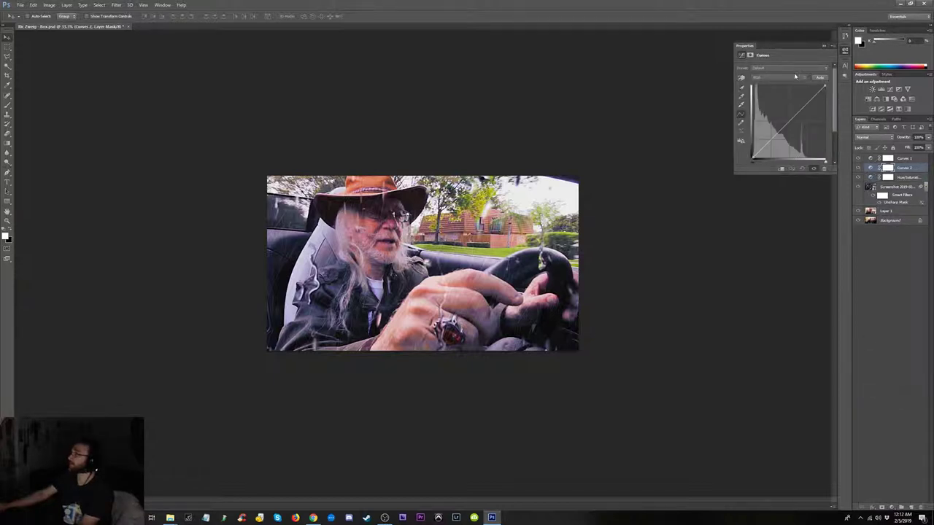
{"action": "left_click", "coordinate": [820, 77]}
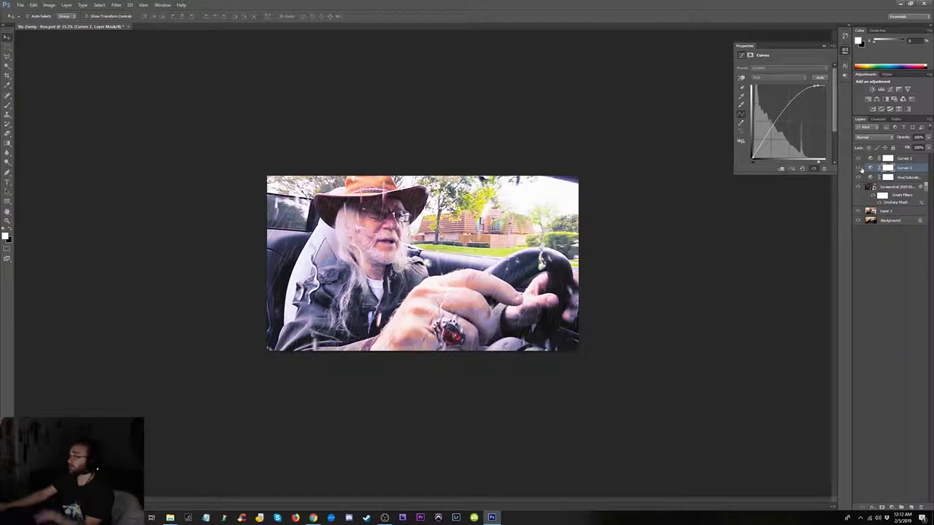
{"action": "key", "text": "Delete"}
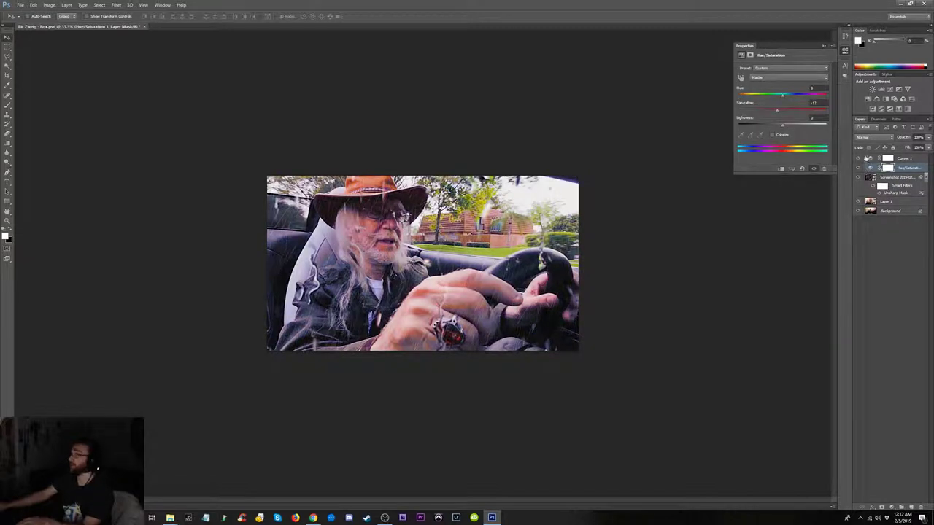
{"action": "left_click", "coordinate": [870, 158]}
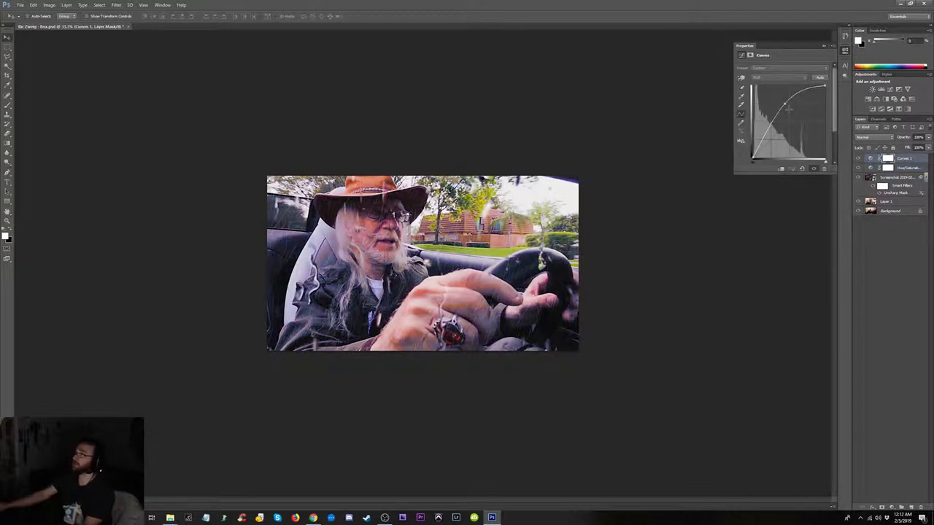
{"action": "left_click_drag", "start_coordinate": [785, 104], "coordinate": [781, 105]}
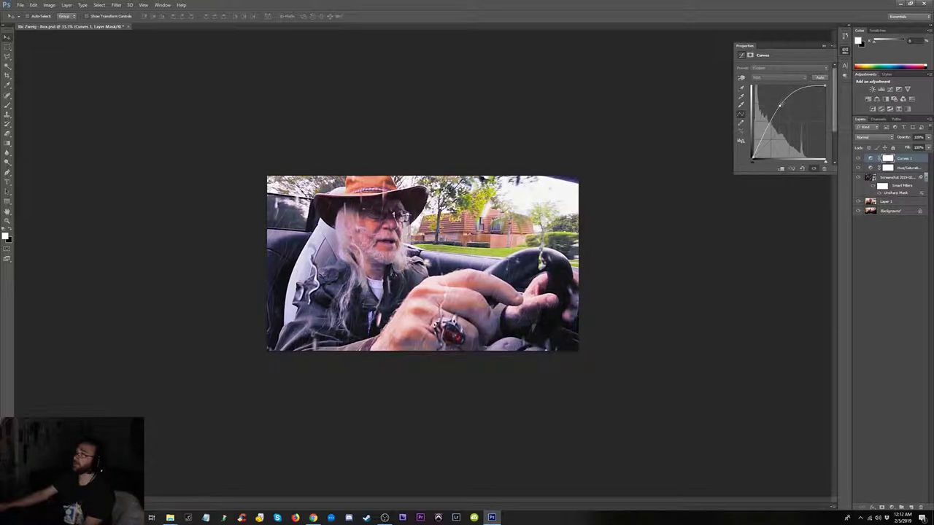
- Toggle Curves 1 on and off to compare, check its mask settings, and select the Screenshot layer
{"action": "left_click", "coordinate": [859, 158]}
{"action": "left_click", "coordinate": [859, 158]}
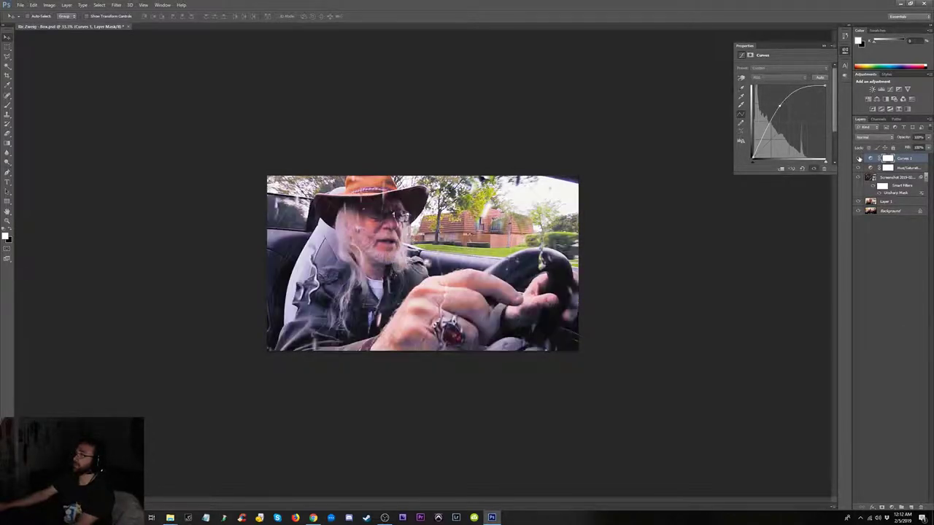
{"action": "left_click", "coordinate": [859, 158]}
{"action": "left_click", "coordinate": [859, 158]}
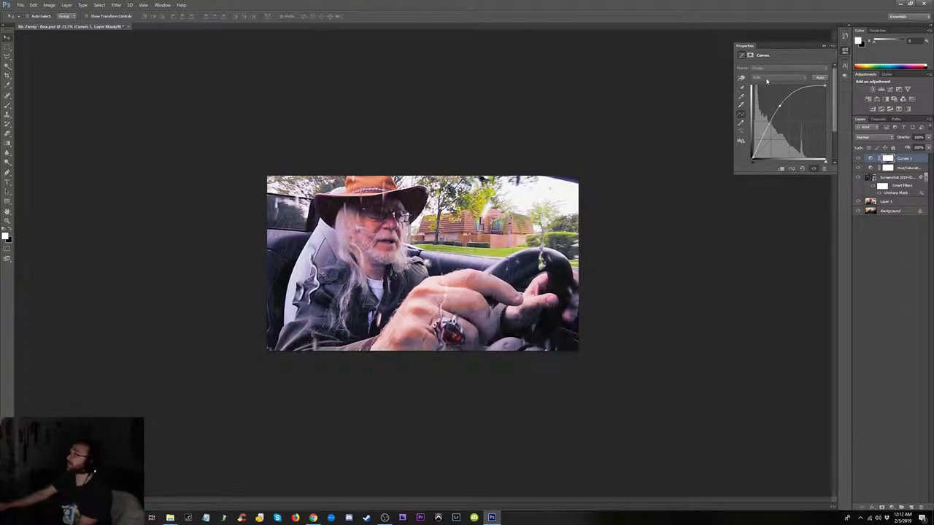
{"action": "left_click", "coordinate": [751, 55]}
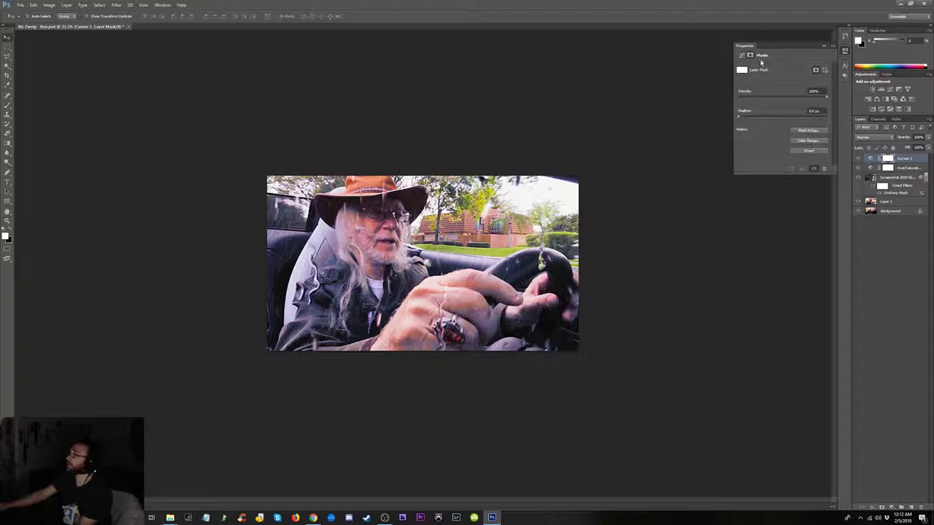
{"action": "left_click", "coordinate": [741, 56]}
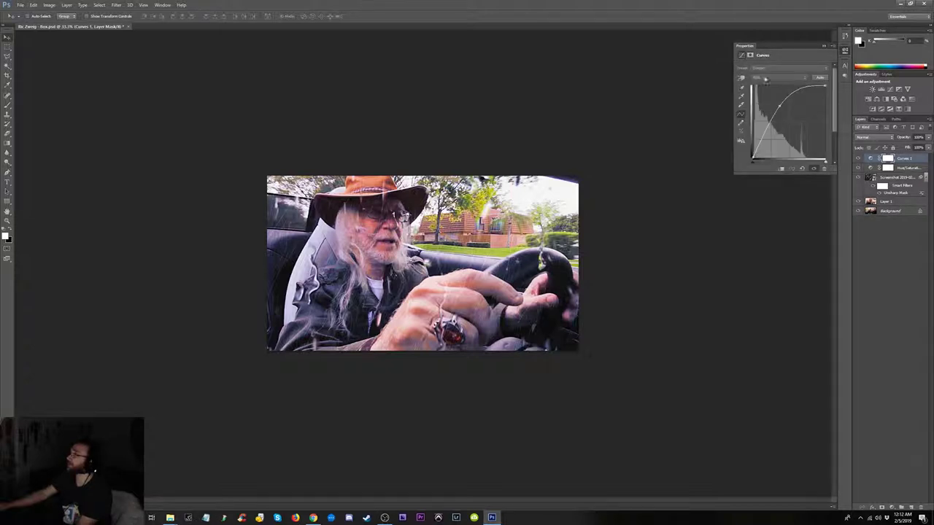
{"action": "left_click", "coordinate": [893, 179]}
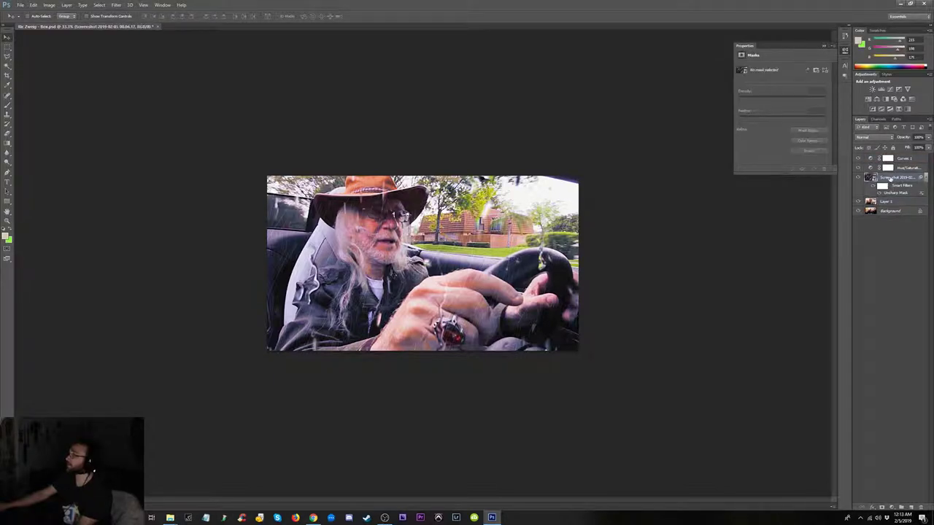
{"action": "left_click", "coordinate": [892, 185]}
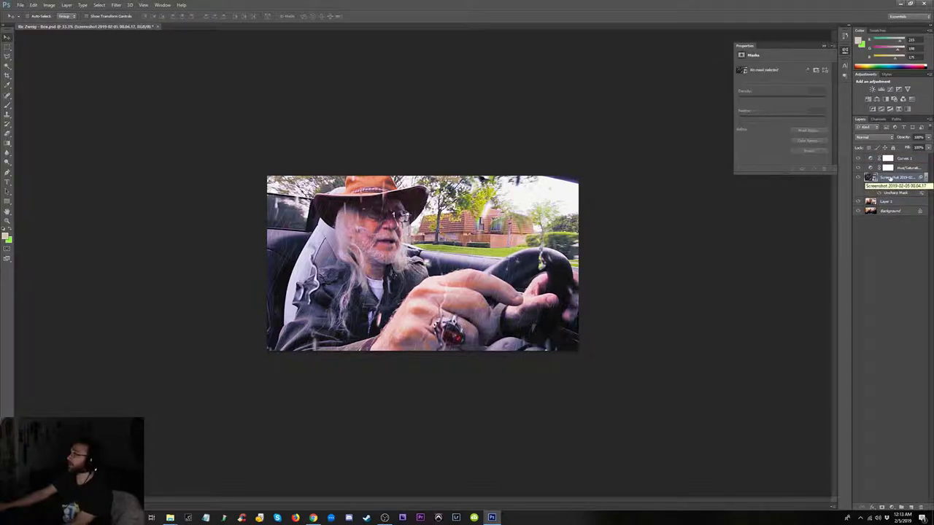
{"action": "left_click", "coordinate": [892, 508]}
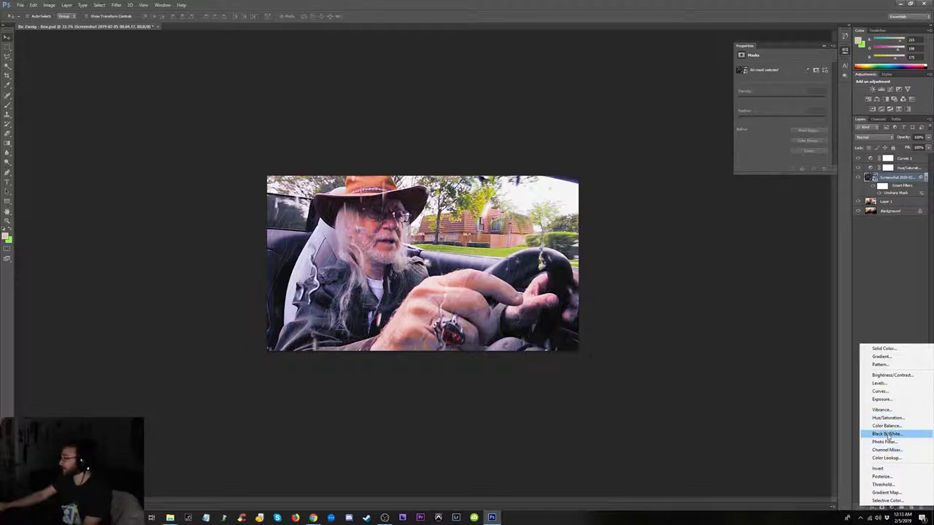
{"action": "left_click", "coordinate": [22, 6]}
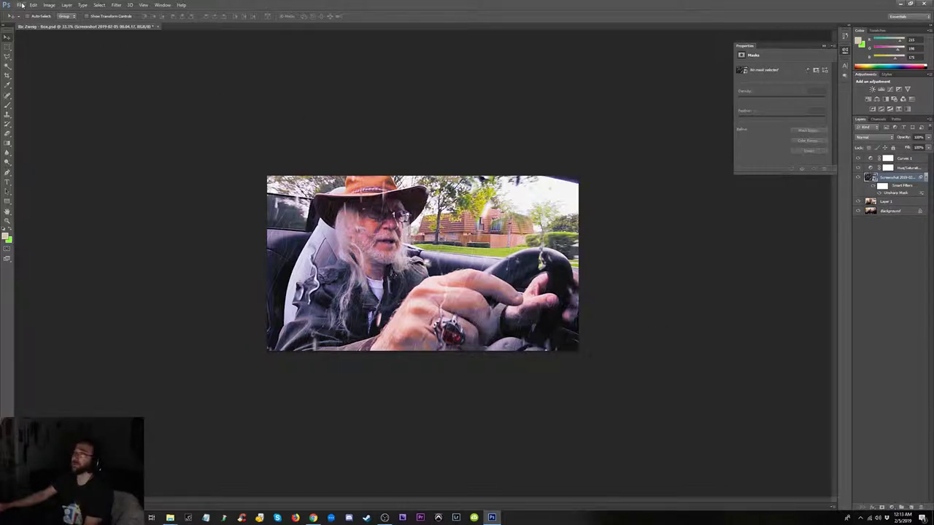
{"action": "left_click", "coordinate": [21, 5]}
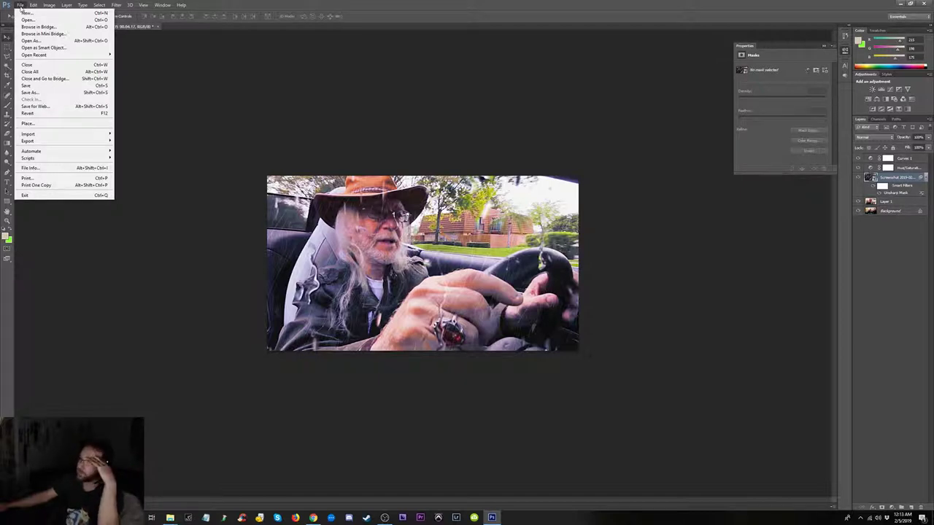
{"action": "left_click", "coordinate": [905, 168]}
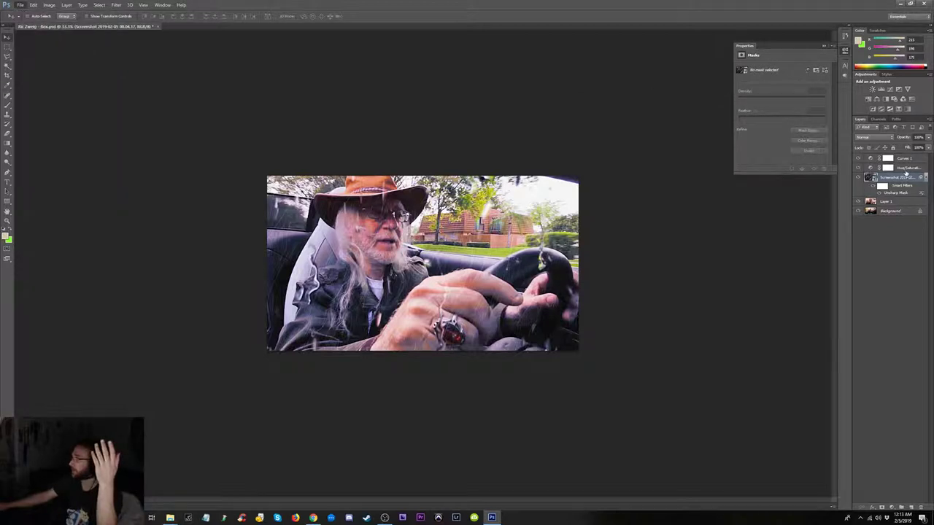
{"action": "left_click", "coordinate": [905, 169]}
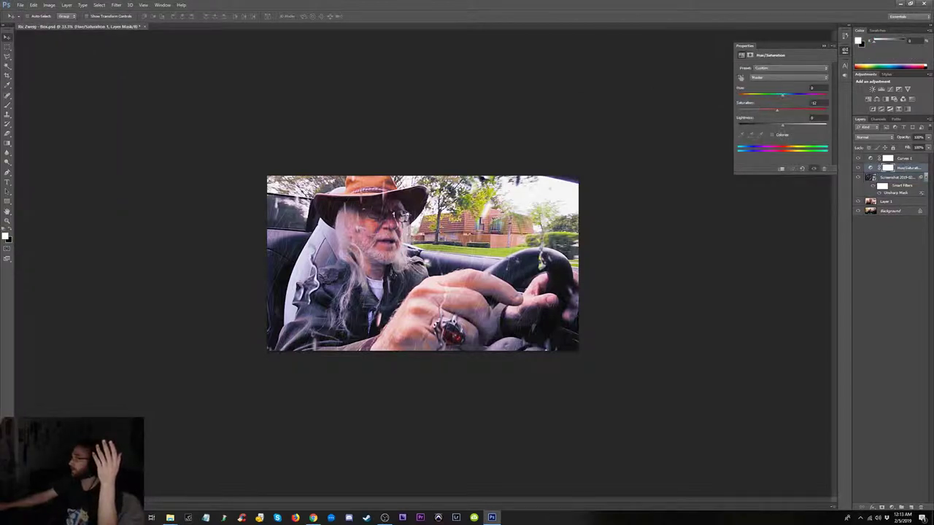
- Target Blues in Hue/Saturation and push Blues saturation up past +42, toggling the layer to compare
{"action": "left_click", "coordinate": [802, 78]}
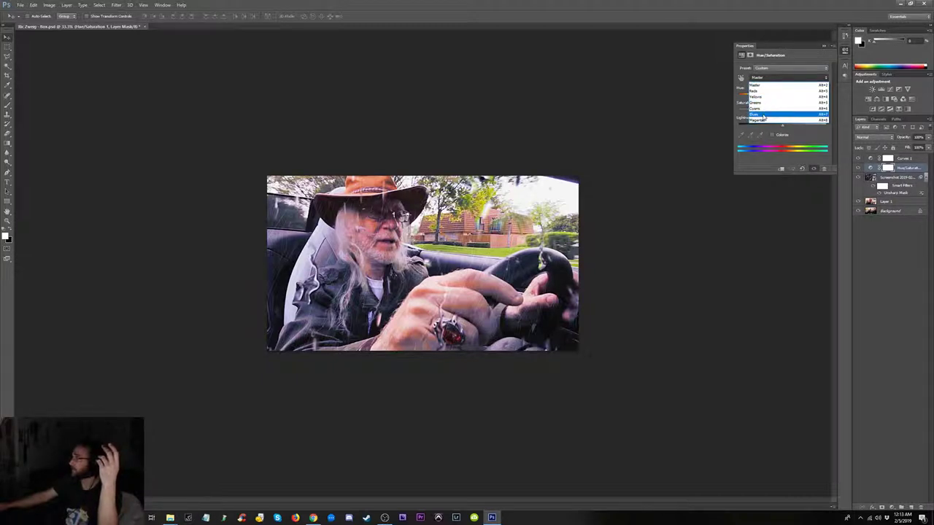
{"action": "left_click", "coordinate": [764, 115]}
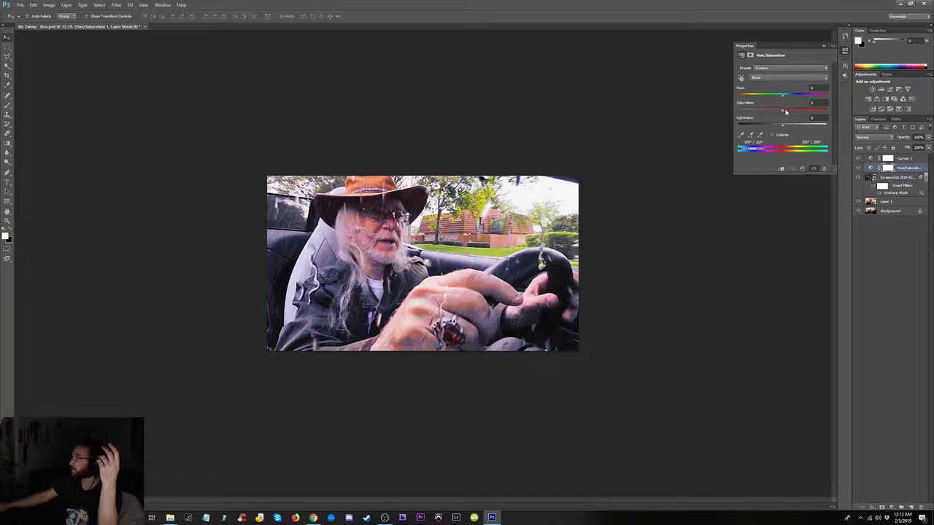
{"action": "mouse_move", "coordinate": [783, 112]}
{"action": "left_mouse_down"}
{"action": "mouse_move", "coordinate": [816, 114]}
{"action": "mouse_move", "coordinate": [799, 114]}
{"action": "left_mouse_up"}
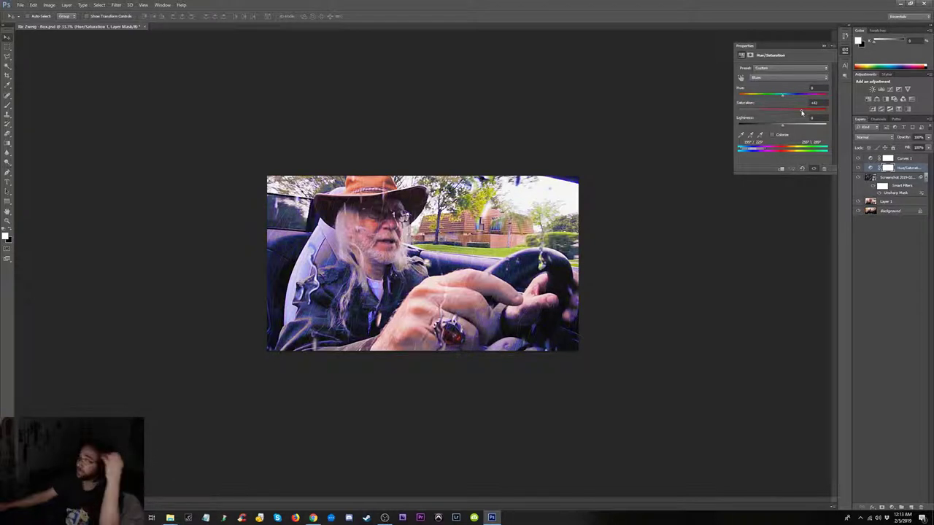
{"action": "mouse_move", "coordinate": [799, 113]}
{"action": "left_mouse_down"}
{"action": "mouse_move", "coordinate": [823, 113]}
{"action": "mouse_move", "coordinate": [799, 111]}
{"action": "left_mouse_up"}
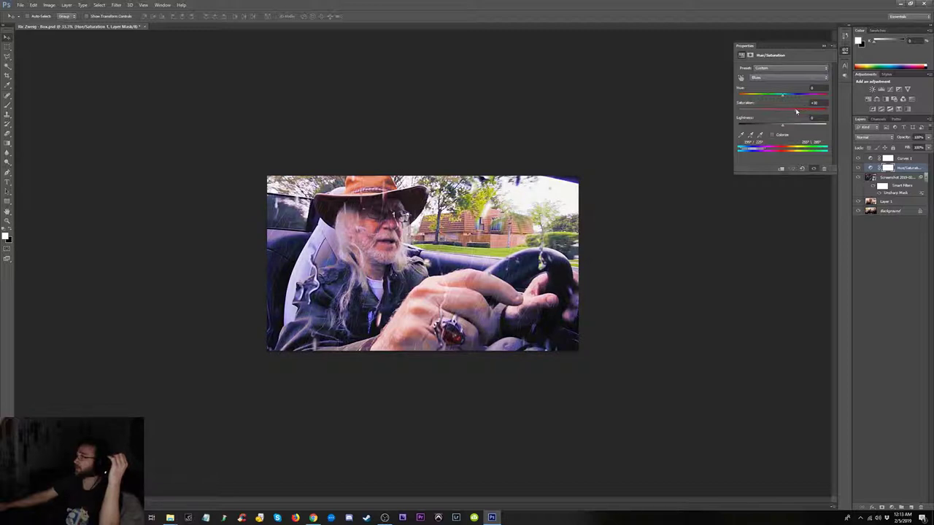
{"action": "left_click", "coordinate": [859, 168]}
{"action": "left_click", "coordinate": [859, 168]}
{"action": "left_click", "coordinate": [859, 168]}
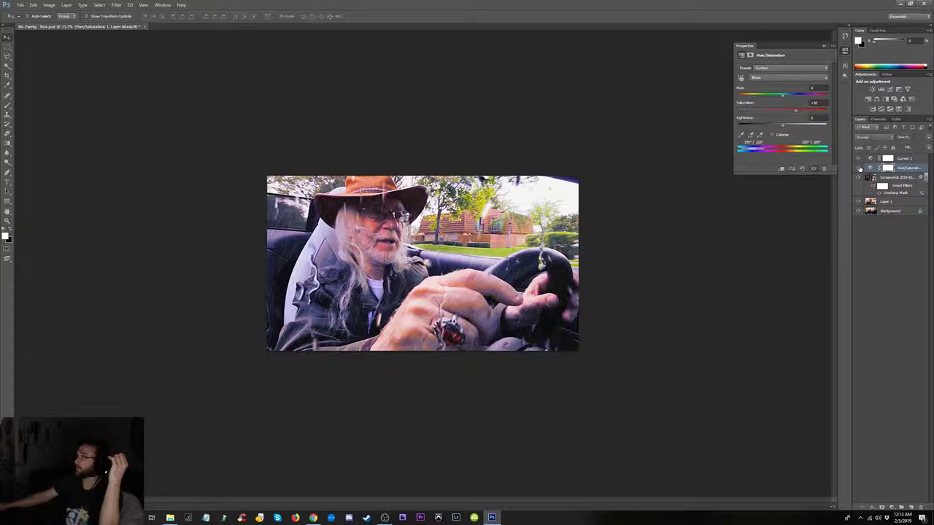
{"action": "left_click", "coordinate": [859, 168]}
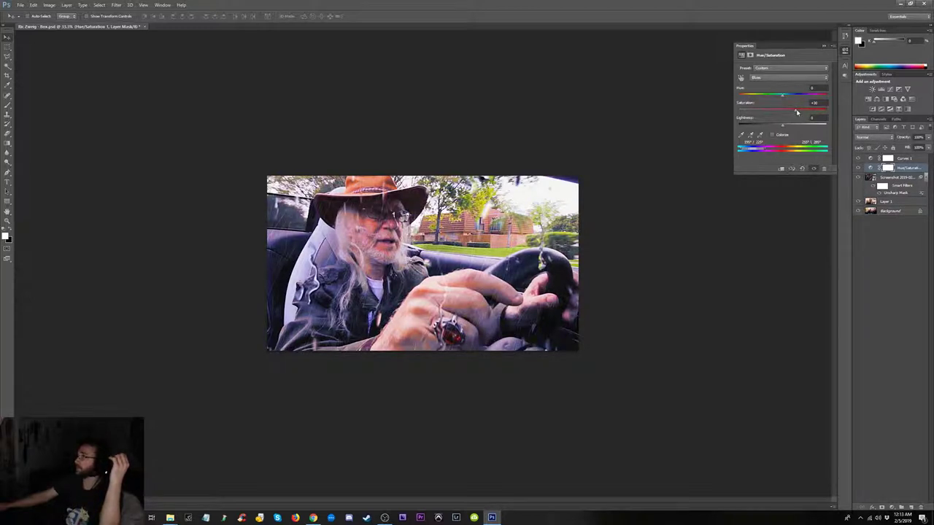
{"action": "left_click_drag", "start_coordinate": [797, 113], "coordinate": [808, 114]}
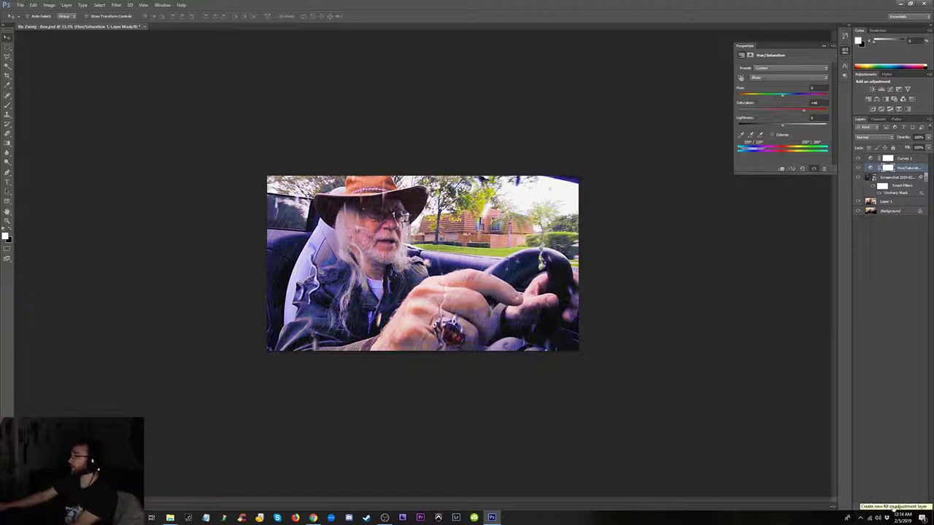
- Add a new Curves 2 layer, try its sampling hand and Masks tab, then bring up the browser
{"action": "left_click", "coordinate": [892, 508]}
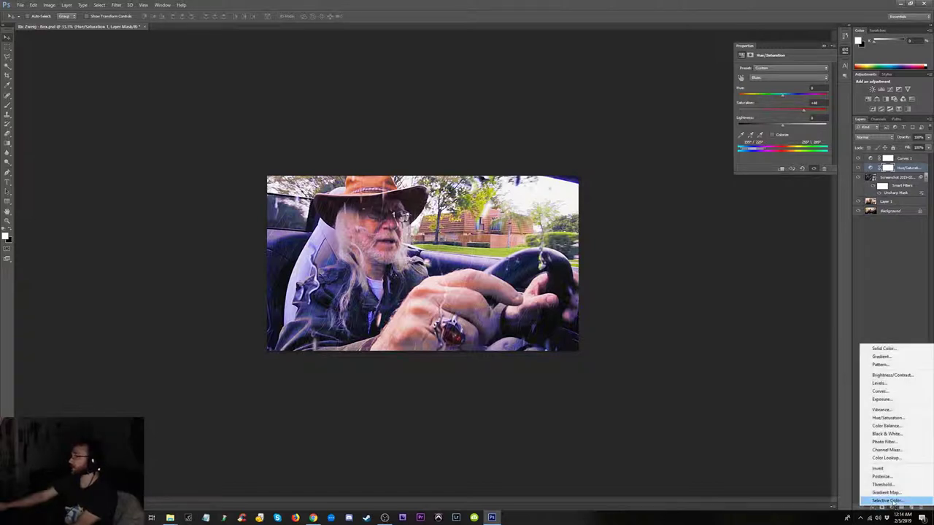
{"action": "left_click", "coordinate": [880, 392]}
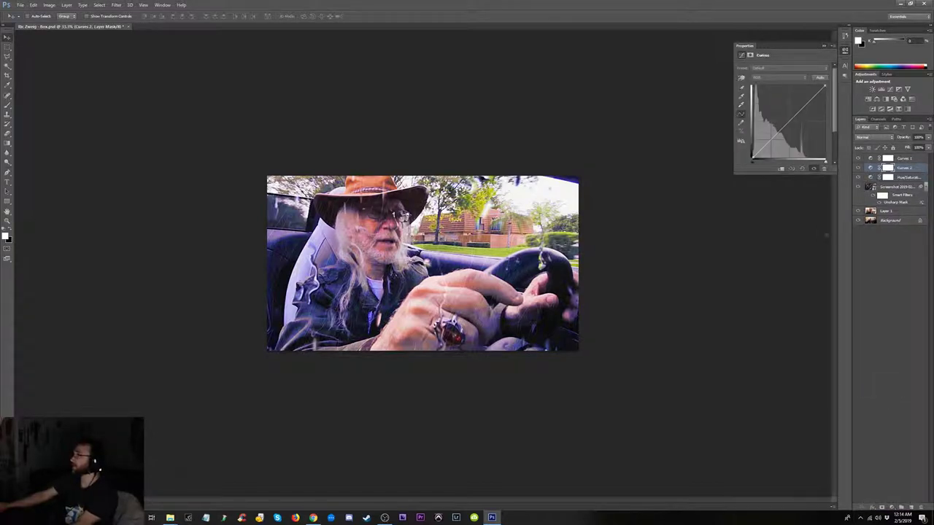
{"action": "left_click", "coordinate": [742, 78]}
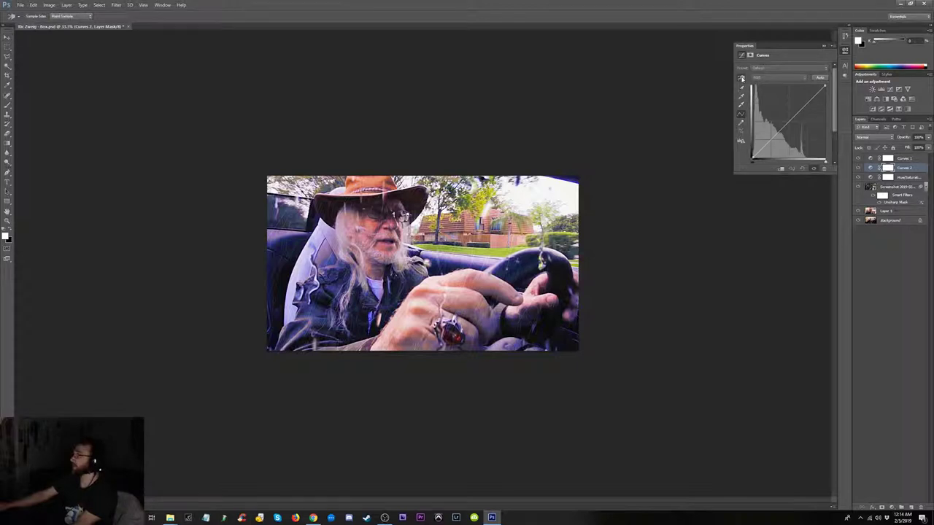
{"action": "left_click", "coordinate": [742, 78]}
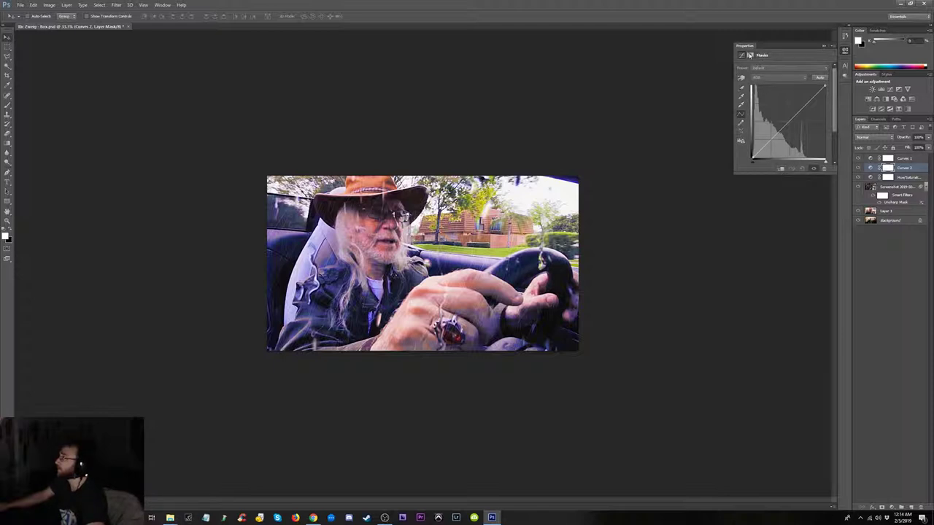
{"action": "left_click", "coordinate": [742, 56]}
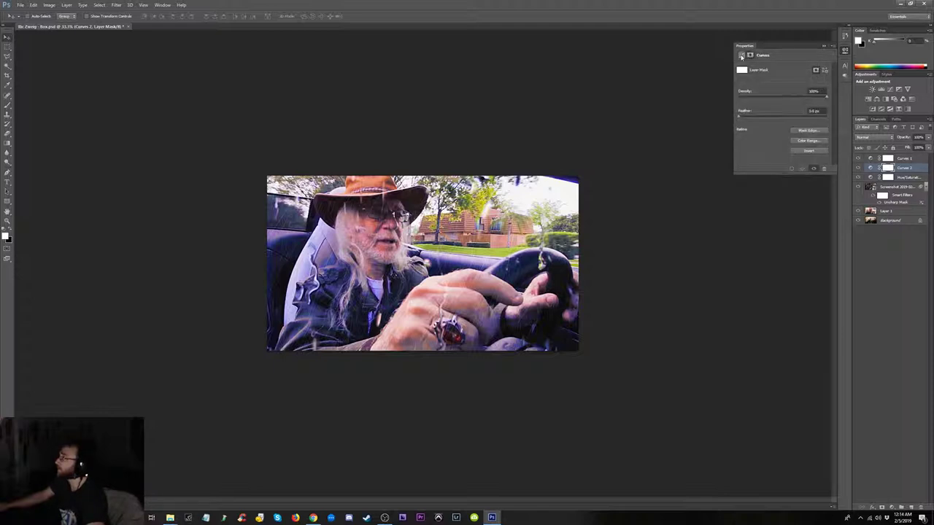
{"action": "left_click", "coordinate": [741, 55]}
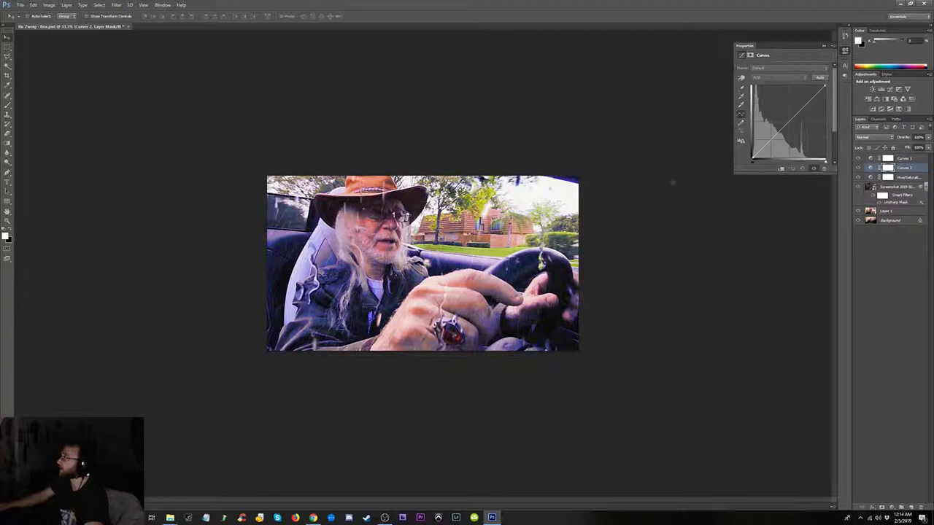
{"action": "left_click", "coordinate": [315, 517]}
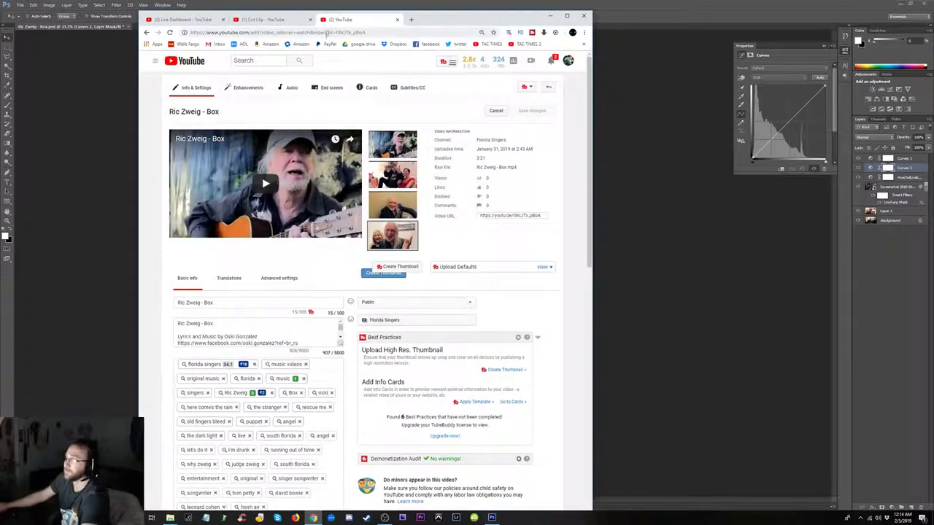
- Search Google for 'photoshop color curves' in a new browser tab
{"action": "left_click", "coordinate": [411, 19]}
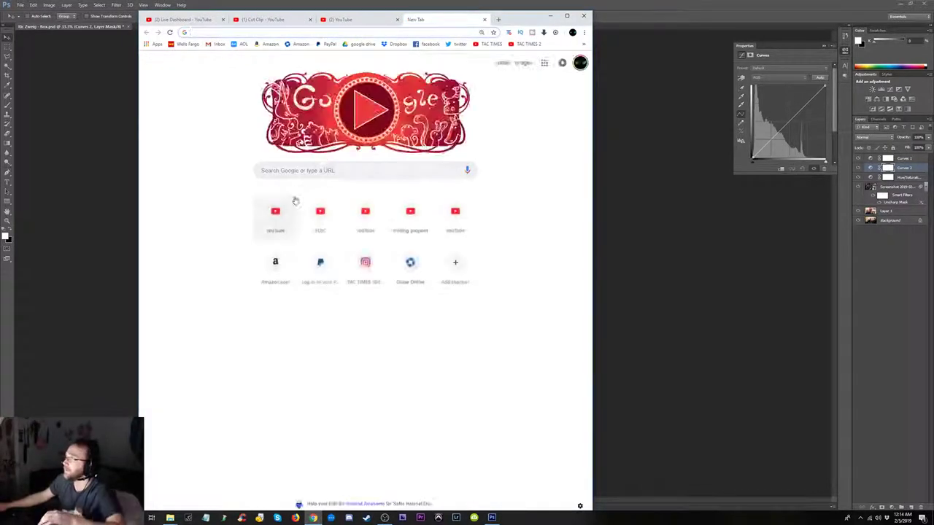
{"action": "left_click", "coordinate": [301, 173]}
{"action": "type", "text": "pho"}
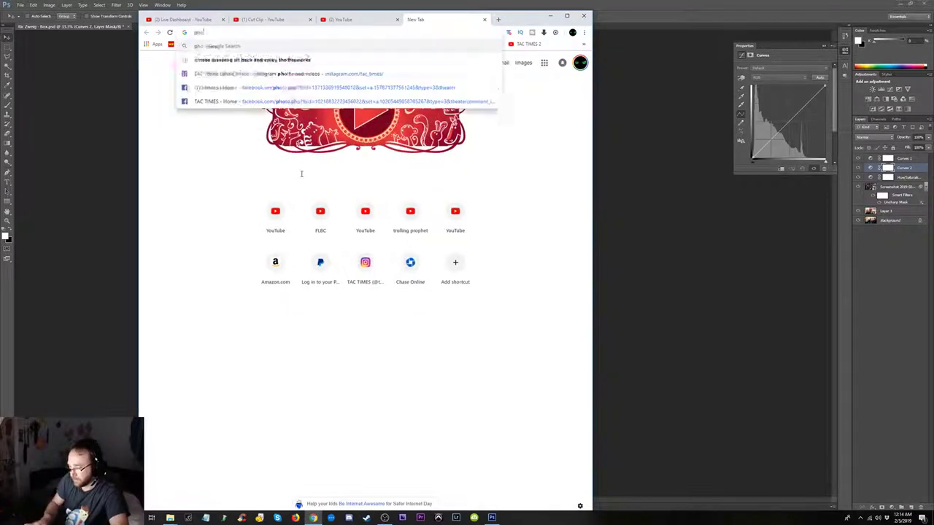
{"action": "type", "text": "toshop co"}
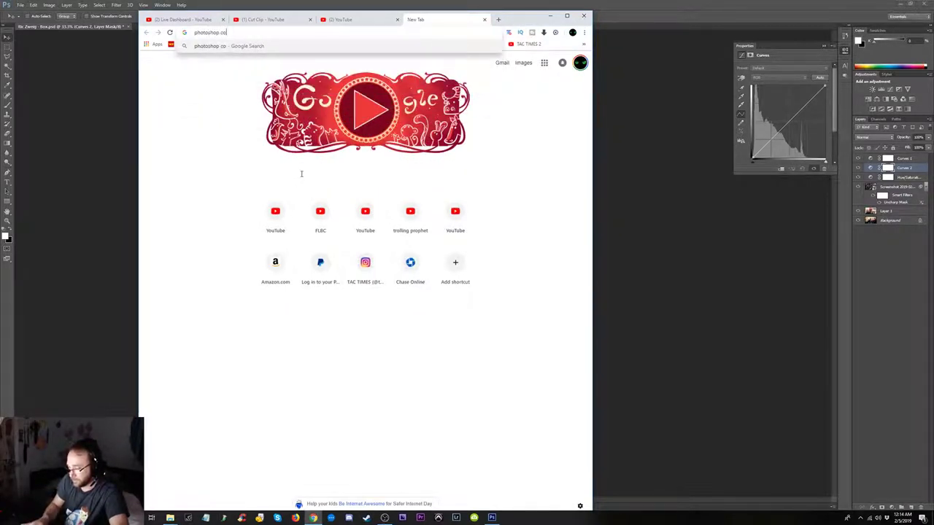
{"action": "type", "text": "lor curves"}
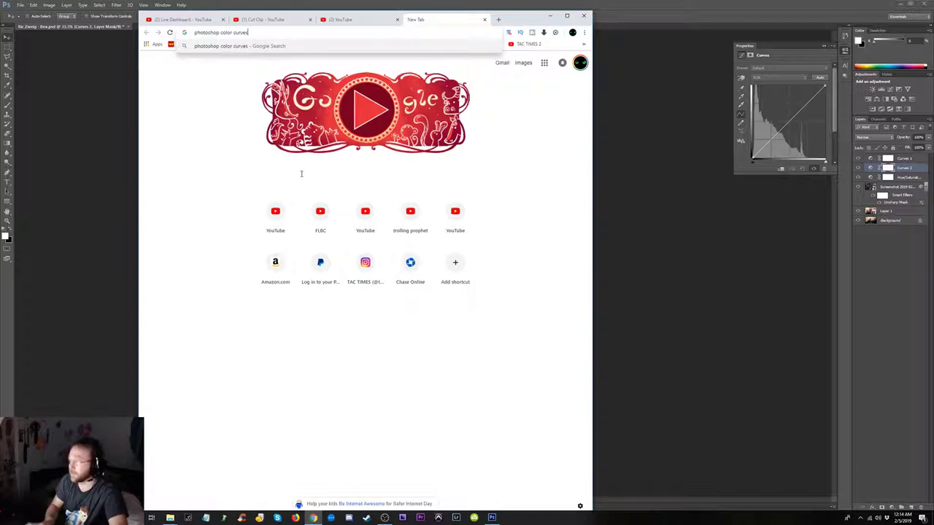
{"action": "key", "text": "Return"}
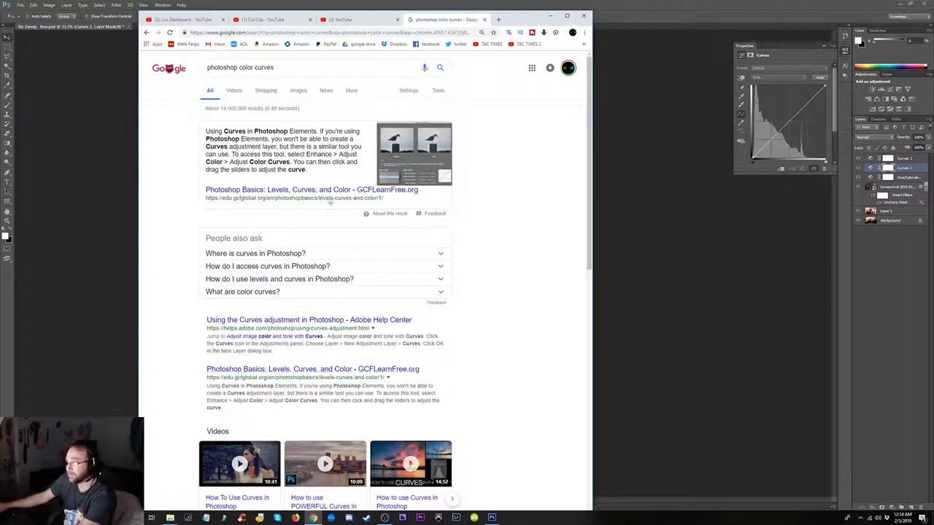
- Revise the query and search 'photoshop curves rgb greyed out' from the suggestions
{"action": "left_click", "coordinate": [775, 77]}
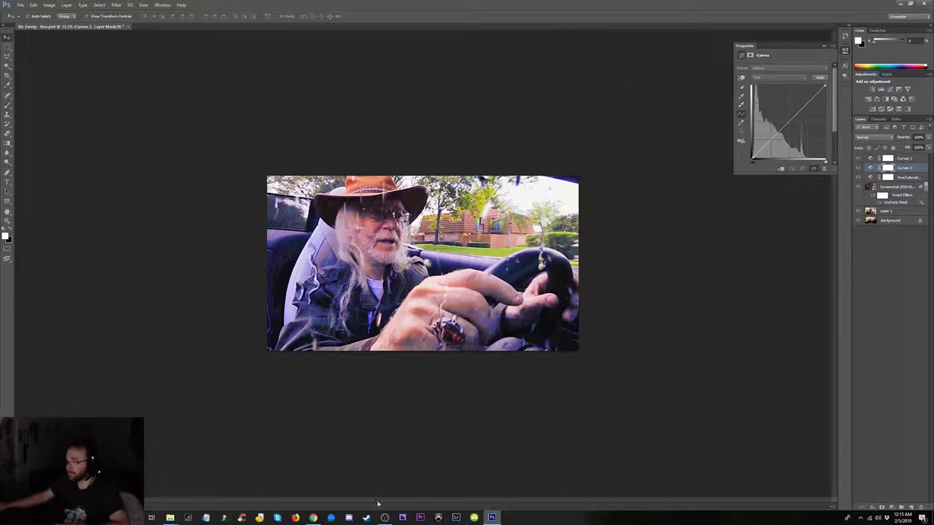
{"action": "left_click", "coordinate": [313, 518]}
{"action": "left_click", "coordinate": [248, 67]}
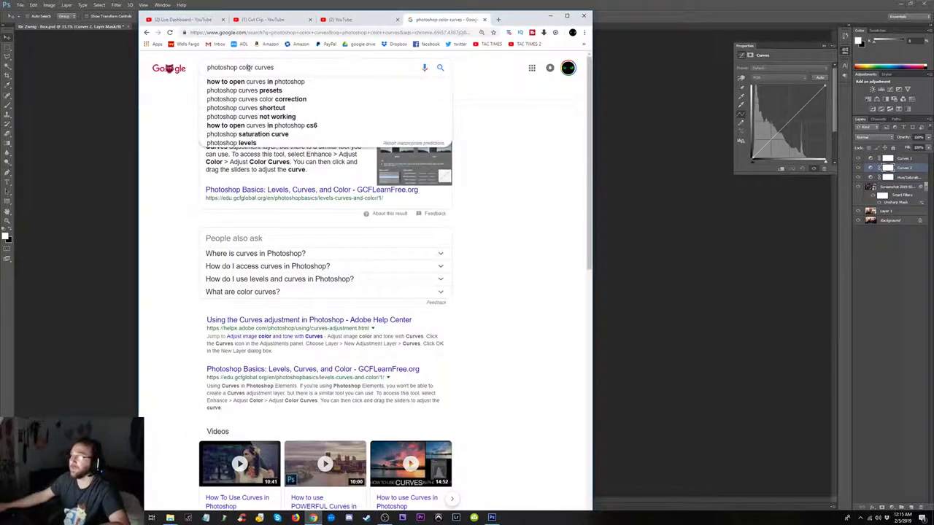
{"action": "double_click", "coordinate": [247, 67]}
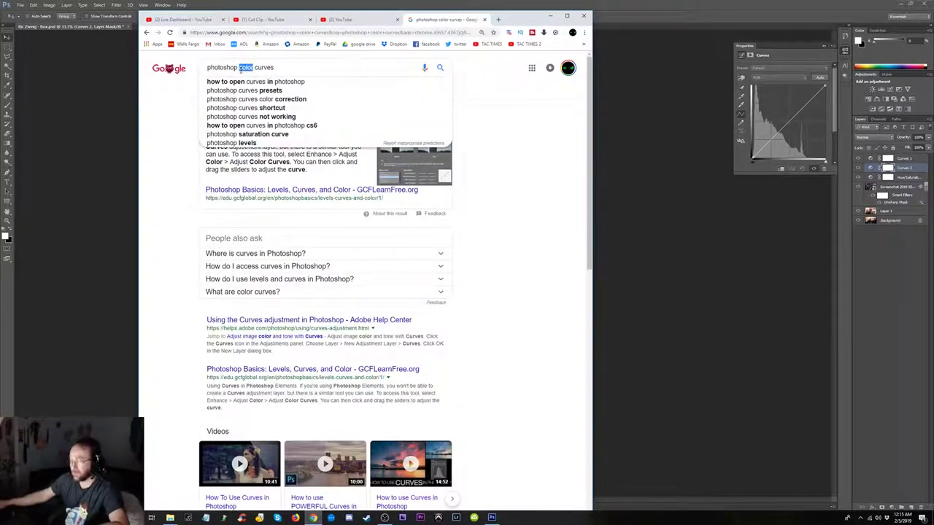
{"action": "key", "text": "BackSpace"}
{"action": "type", "text": "rgb"}
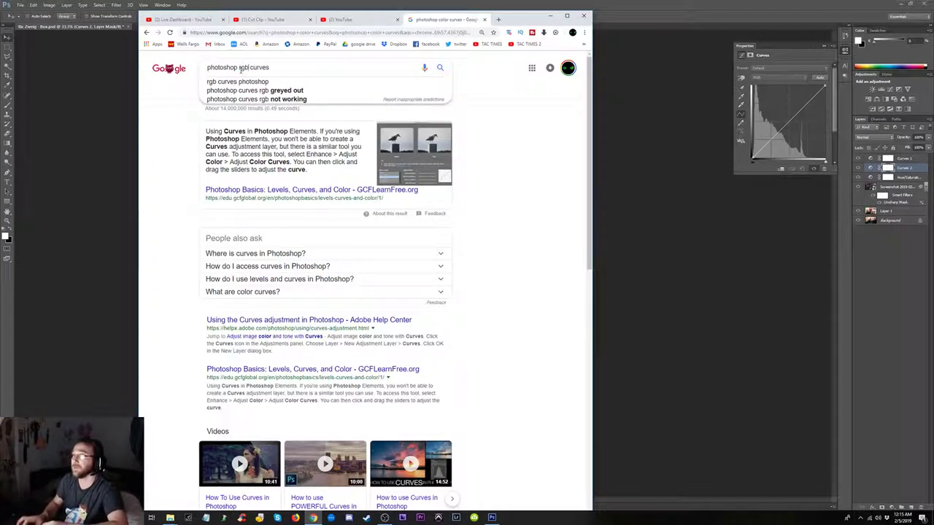
{"action": "left_click", "coordinate": [255, 91]}
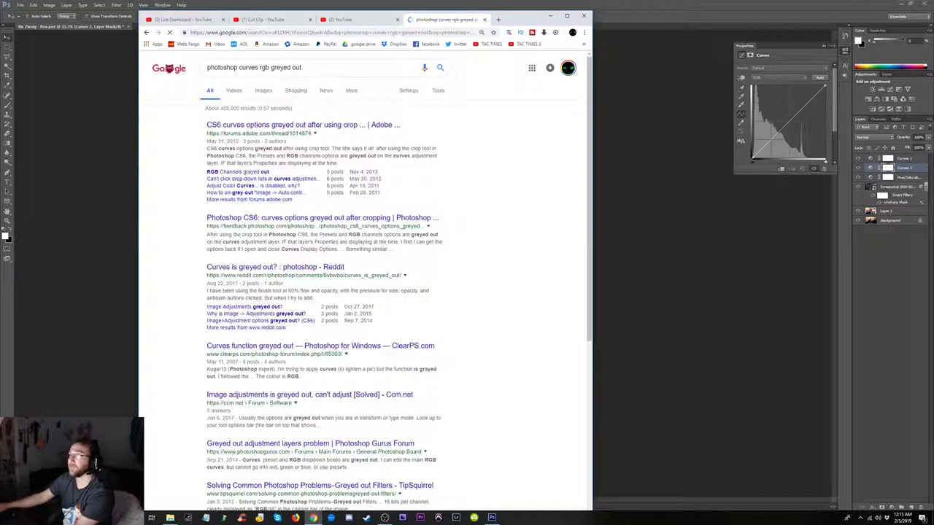
- Try the Adobe forum result, then open the ccm.net thread and scroll through its replies
{"action": "left_click", "coordinate": [274, 128]}
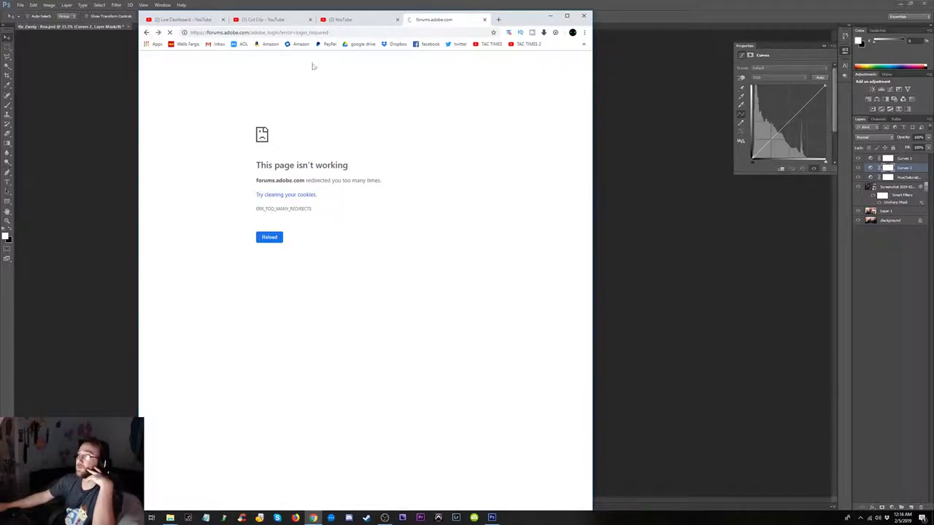
{"action": "left_click", "coordinate": [362, 20]}
{"action": "left_click", "coordinate": [436, 20]}
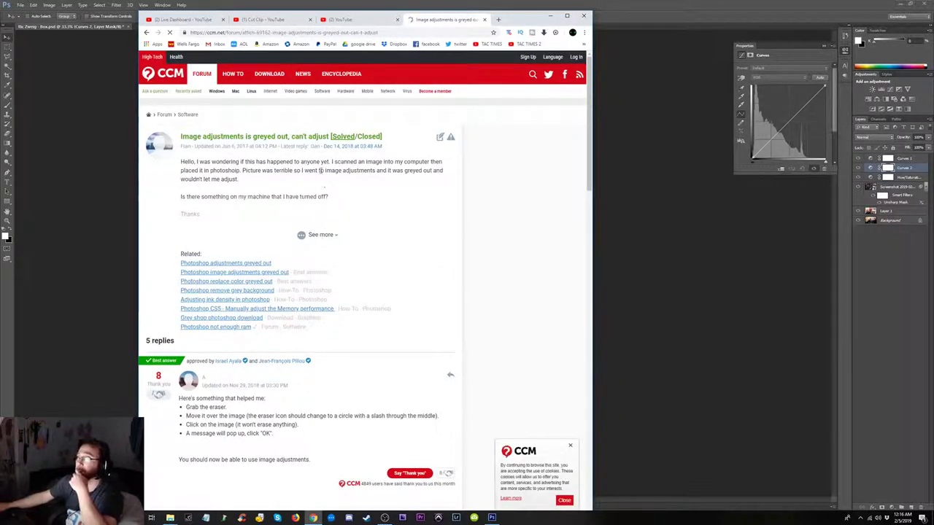
{"action": "scroll", "coordinate": [374, 248], "scroll_direction": "down", "scroll_amount": 2}
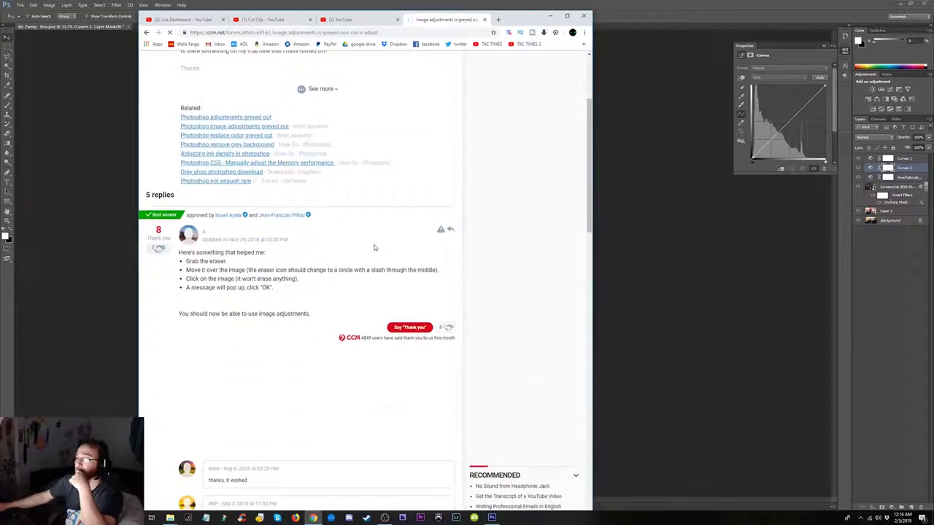
{"action": "scroll", "coordinate": [375, 248], "scroll_direction": "down", "scroll_amount": 3}
{"action": "scroll", "coordinate": [374, 247], "scroll_direction": "down", "scroll_amount": 2}
{"action": "scroll", "coordinate": [374, 245], "scroll_direction": "down", "scroll_amount": 3}
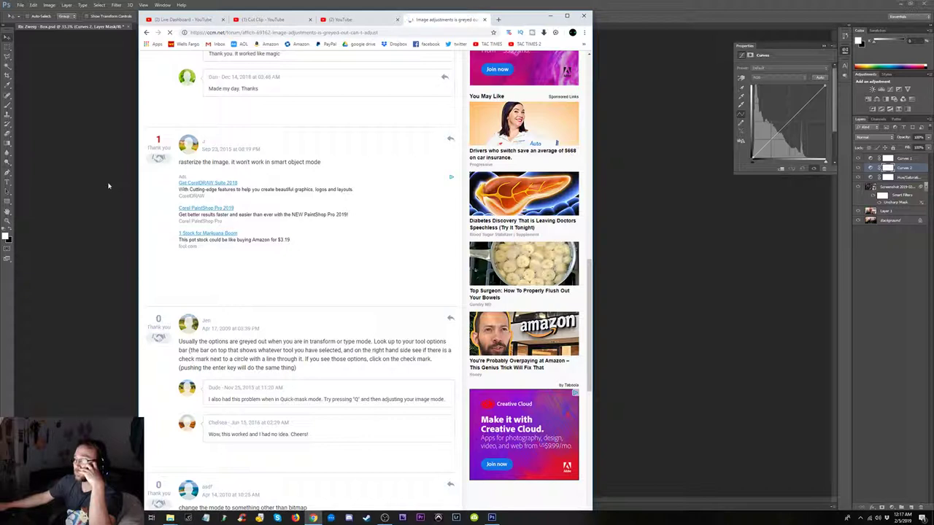
- Back in Photoshop, try the Rectangular Marquee and Crop tools, cancelling the crop
{"action": "left_click", "coordinate": [111, 119]}
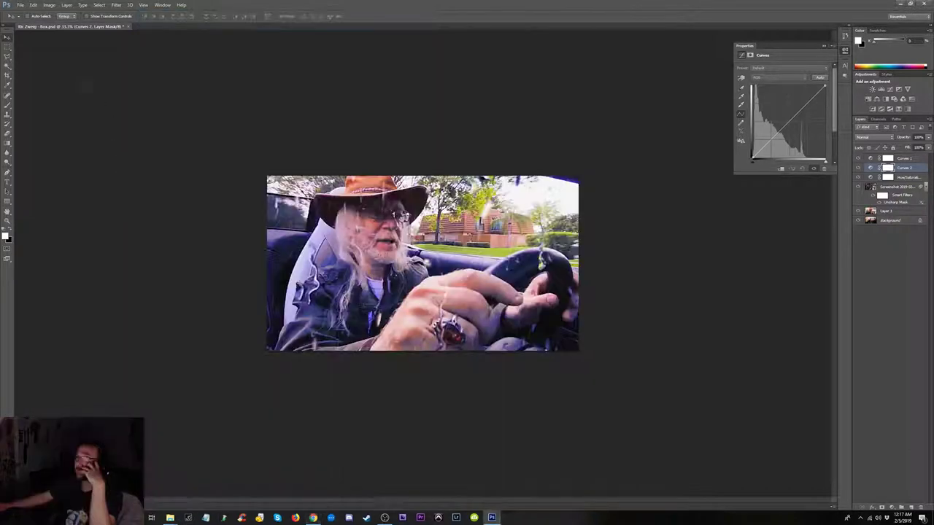
{"action": "left_click", "coordinate": [7, 48]}
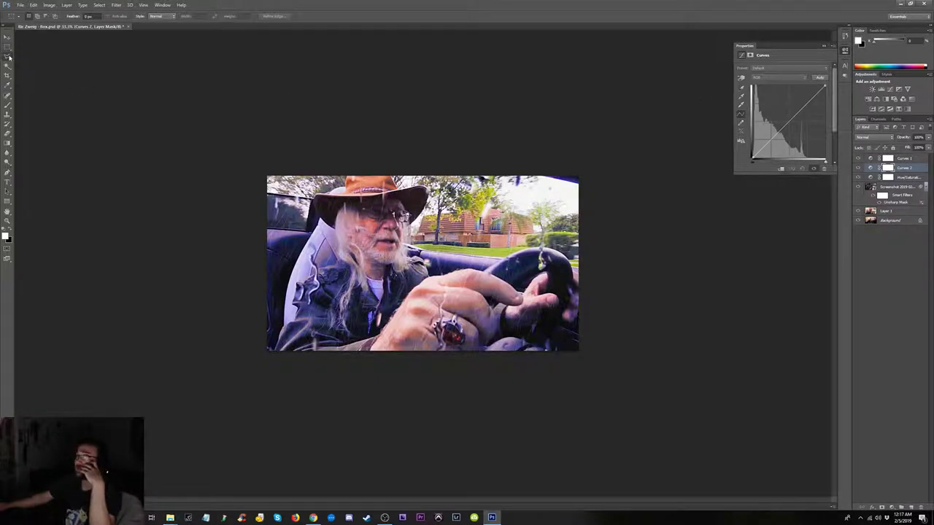
{"action": "left_click", "coordinate": [8, 73]}
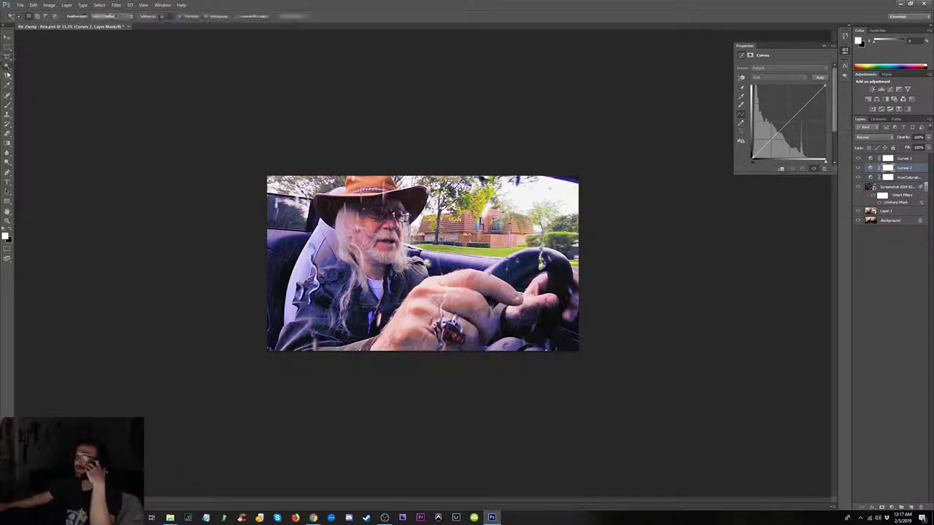
{"action": "left_click", "coordinate": [7, 74]}
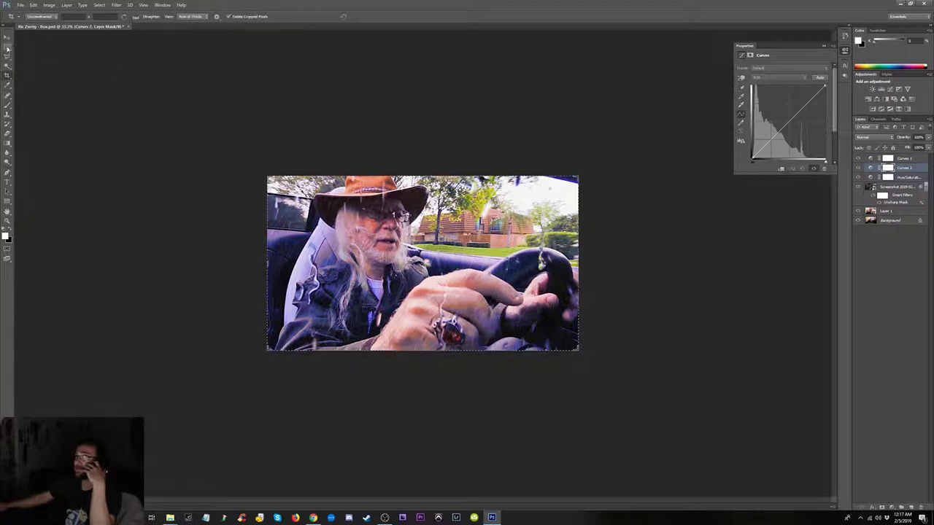
{"action": "left_click", "coordinate": [8, 47]}
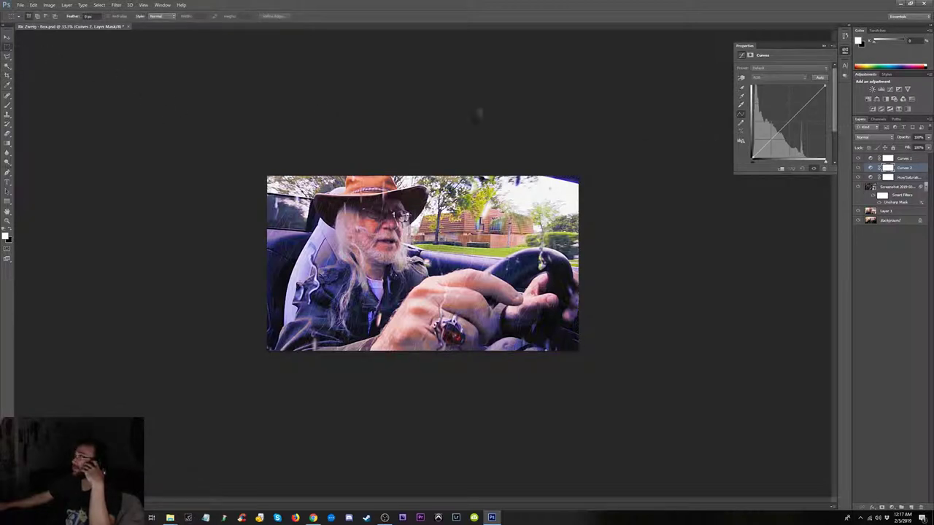
{"action": "left_click", "coordinate": [8, 76]}
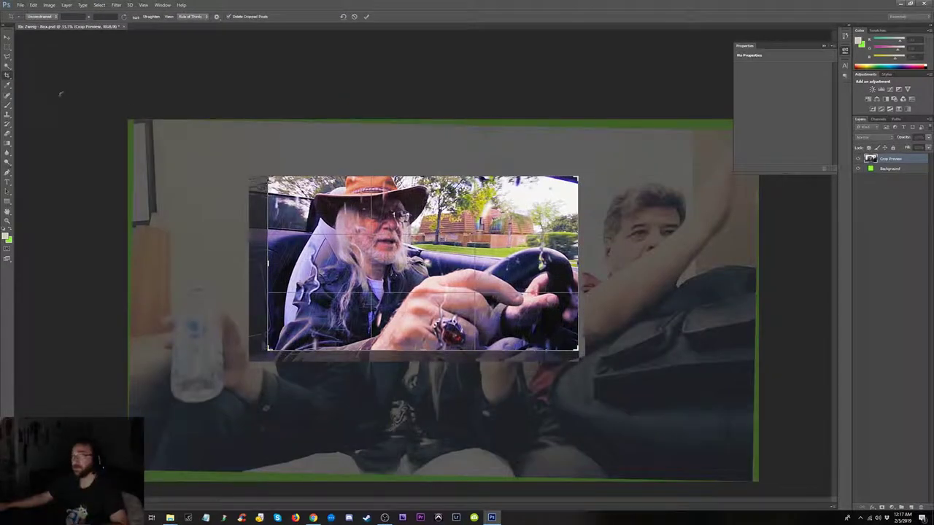
{"action": "key", "text": "Escape"}
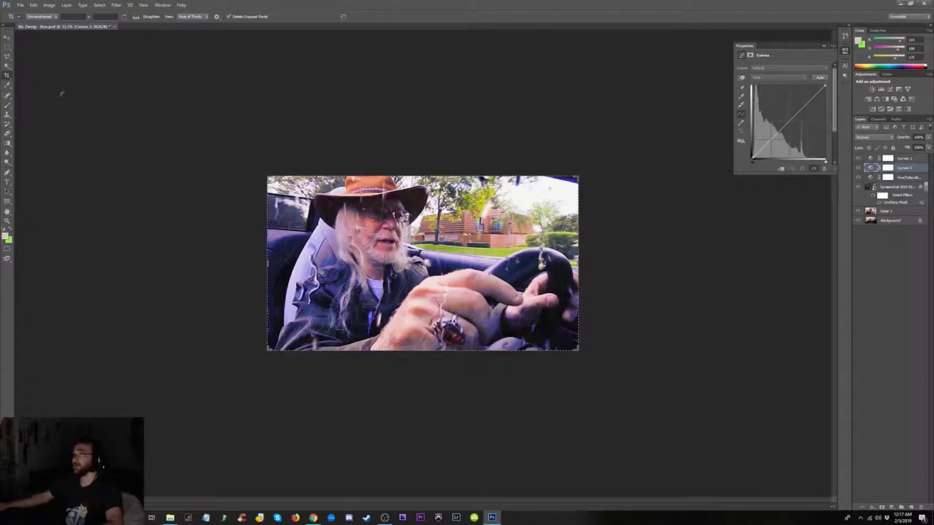
{"action": "key", "text": "m"}
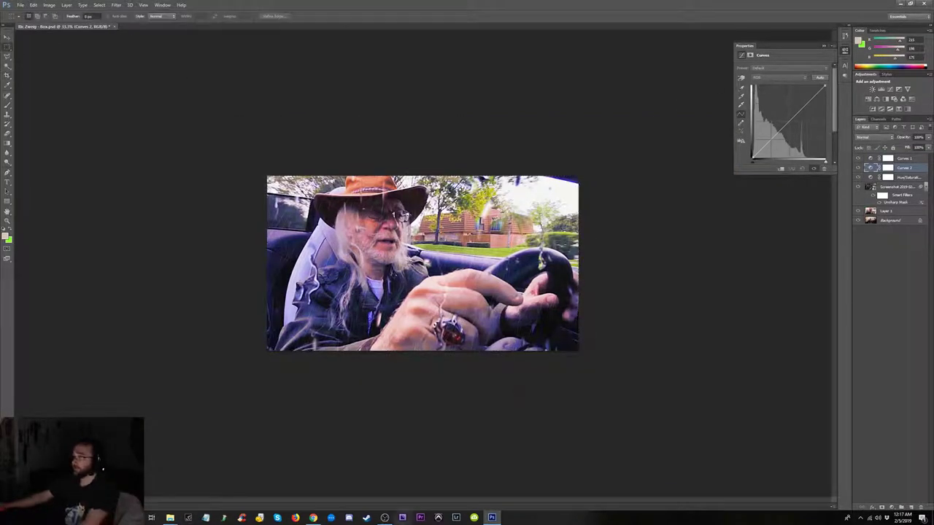
- Reread the forum advice, then switch the driver photo into Quick Mask mode
{"action": "left_click", "coordinate": [314, 518]}
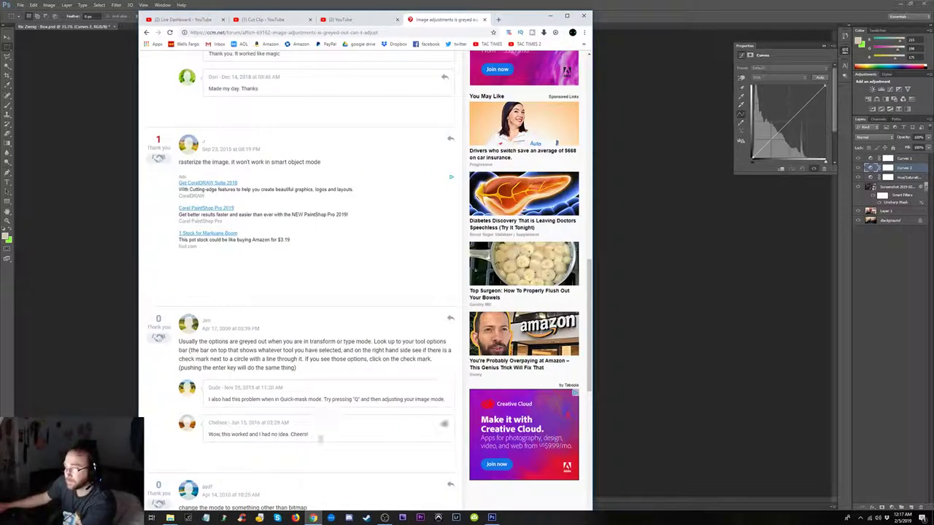
{"action": "mouse_move", "coordinate": [319, 434]}
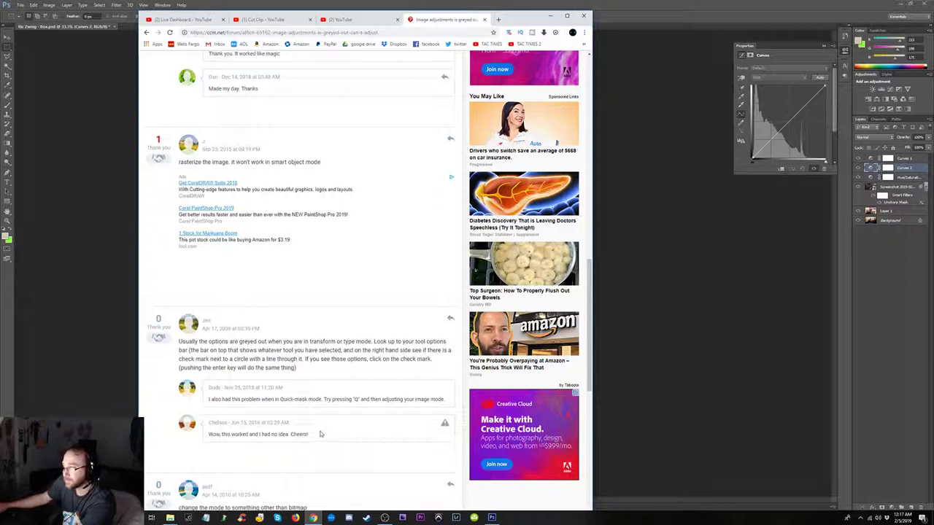
{"action": "left_click", "coordinate": [677, 323]}
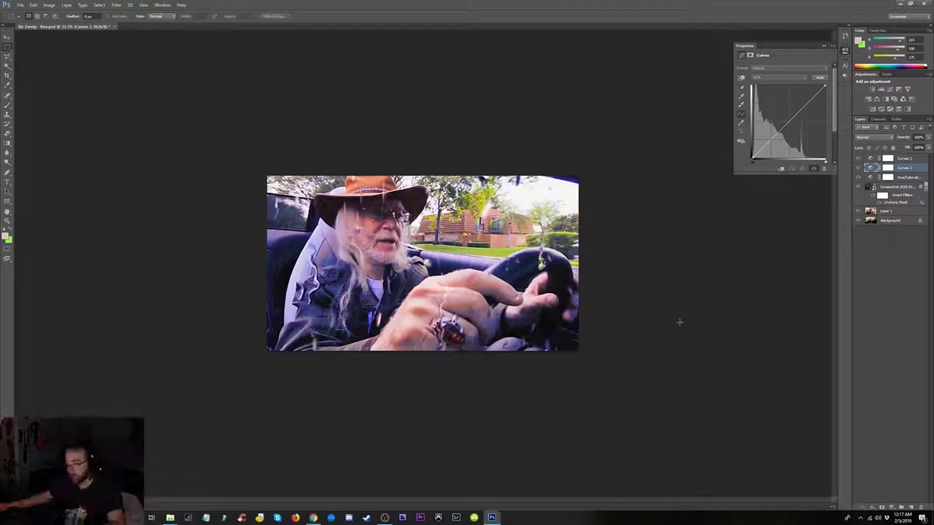
{"action": "key", "text": "q"}
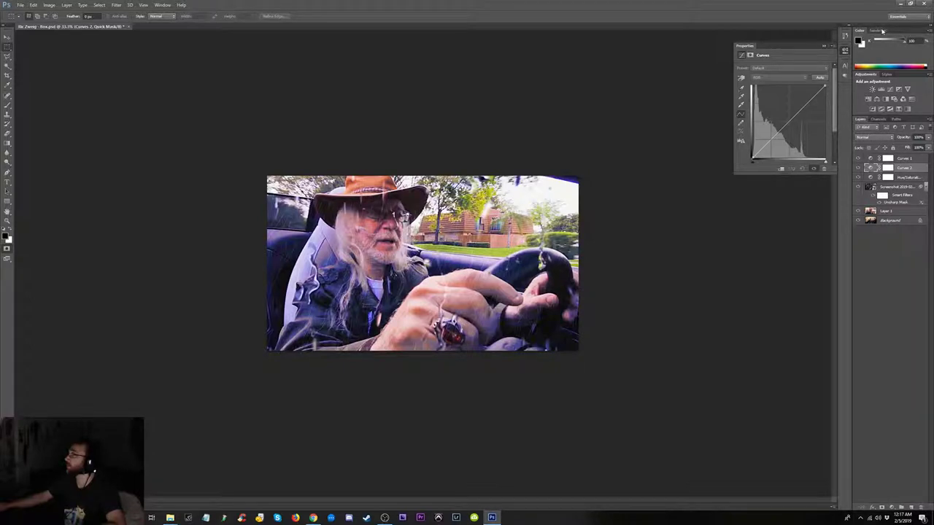
- Rasterize the Screenshot smart-object layer, removing its smart filters
{"action": "left_click", "coordinate": [894, 188]}
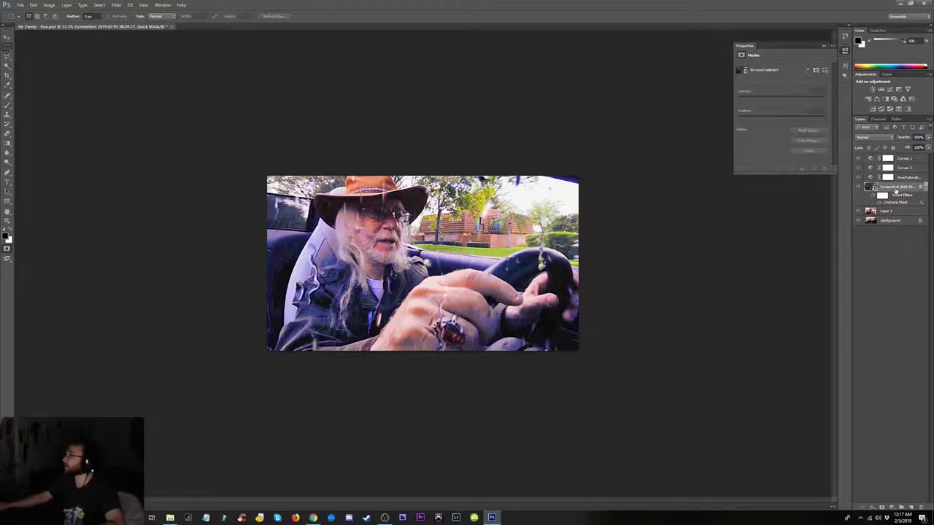
{"action": "right_click", "coordinate": [878, 188]}
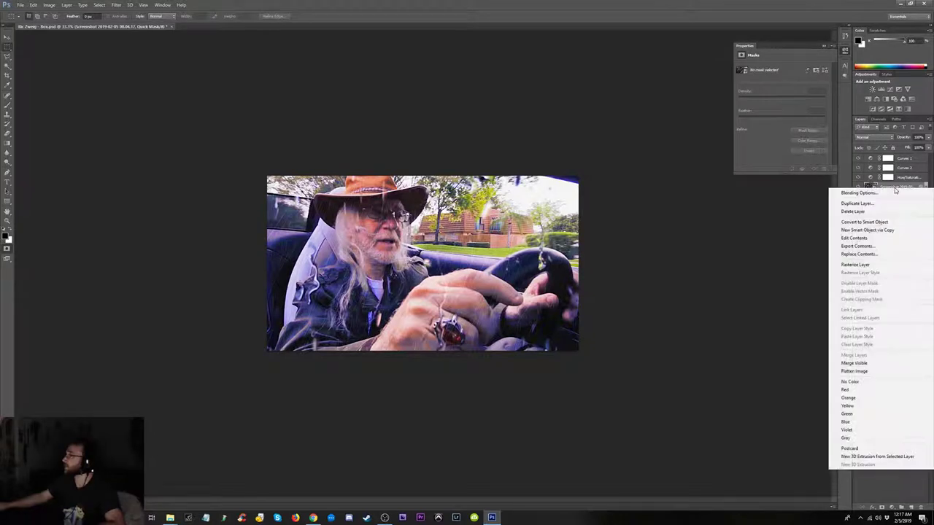
{"action": "left_click", "coordinate": [855, 265]}
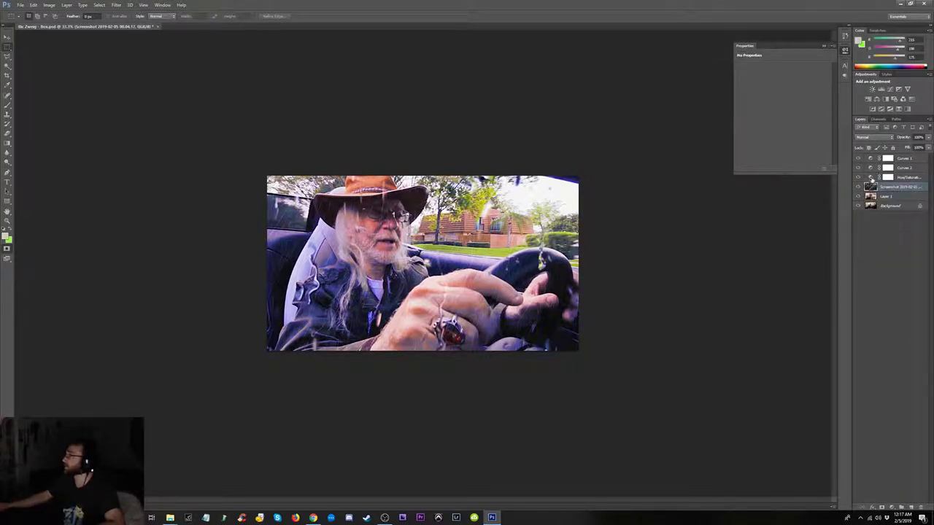
- Check the blend modes of Curves 1 and the Screenshot layer, leaving them at Normal
{"action": "left_click", "coordinate": [873, 159]}
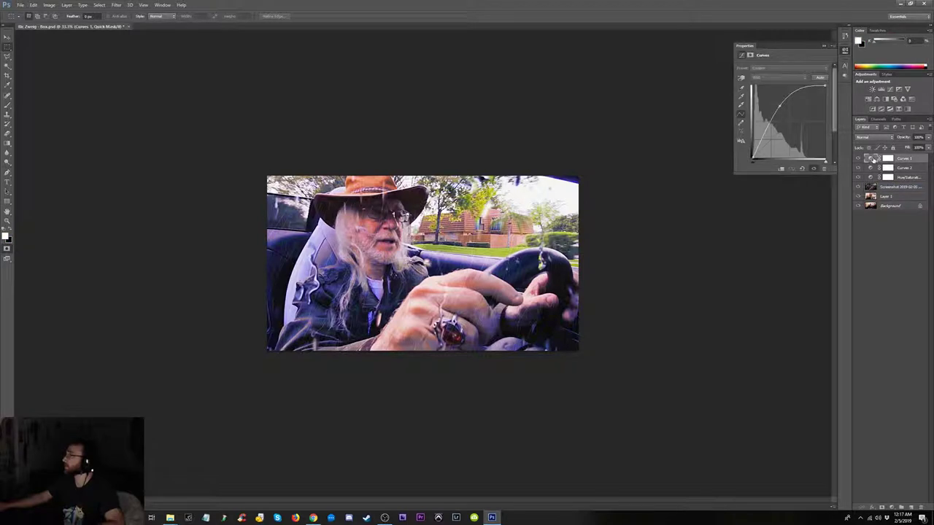
{"action": "left_click", "coordinate": [889, 139]}
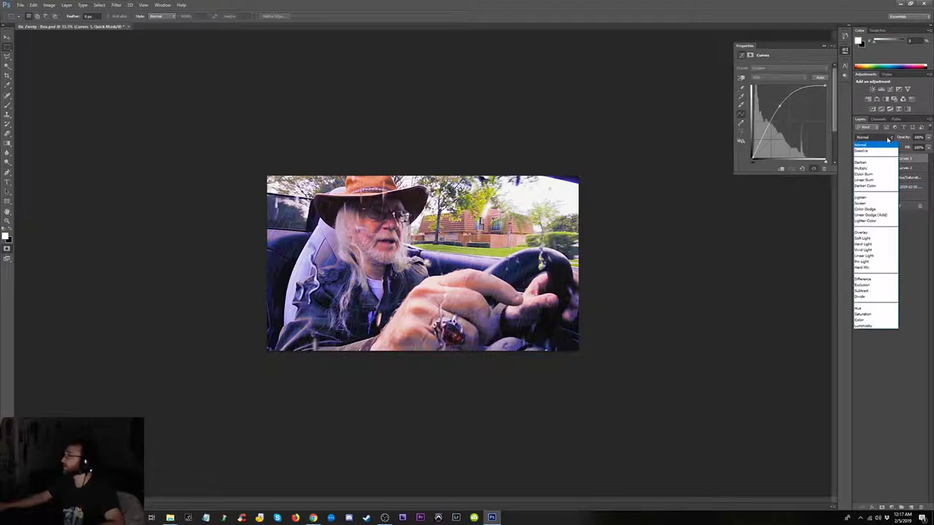
{"action": "left_click", "coordinate": [879, 146]}
{"action": "left_click", "coordinate": [892, 187]}
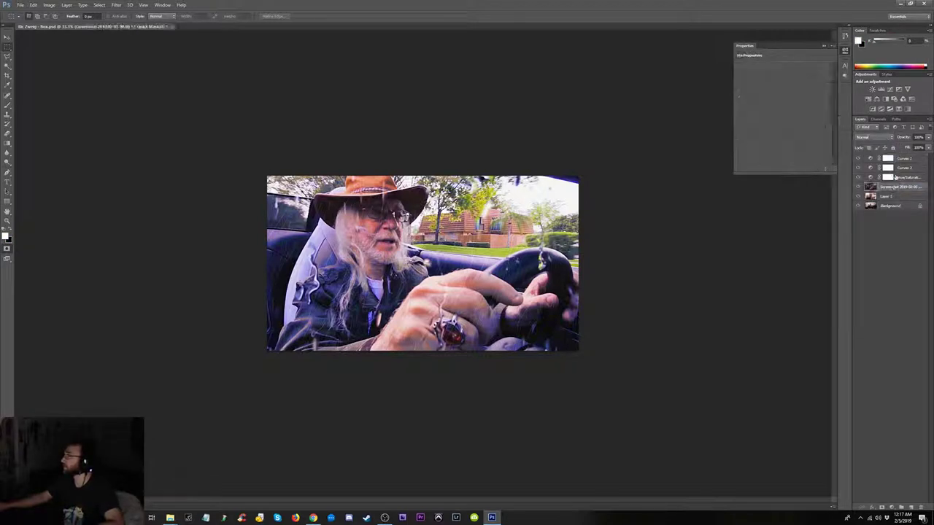
{"action": "left_click", "coordinate": [884, 137]}
{"action": "left_click", "coordinate": [836, 202]}
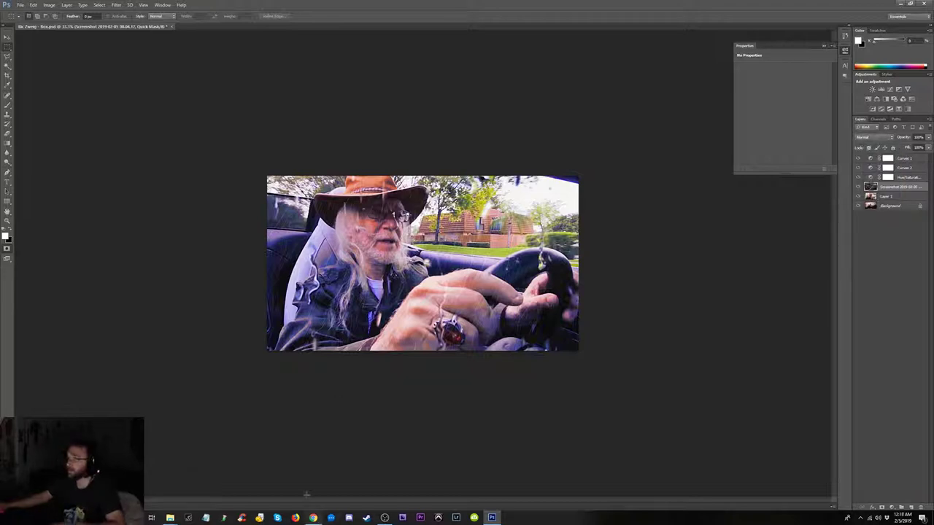
{"action": "left_click", "coordinate": [316, 518]}
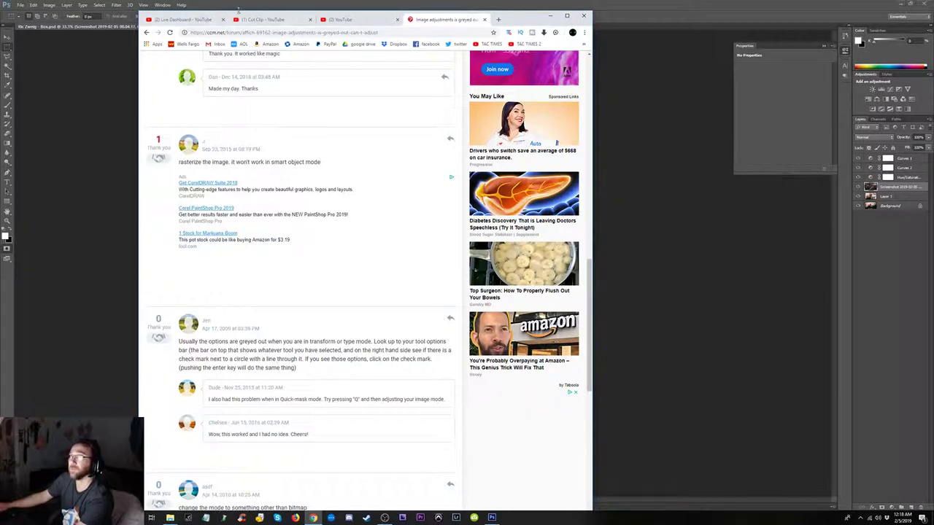
- In Photoshop, set selections to add mode, select Curves 1, and view the tool presets
{"action": "left_click", "coordinate": [42, 18]}
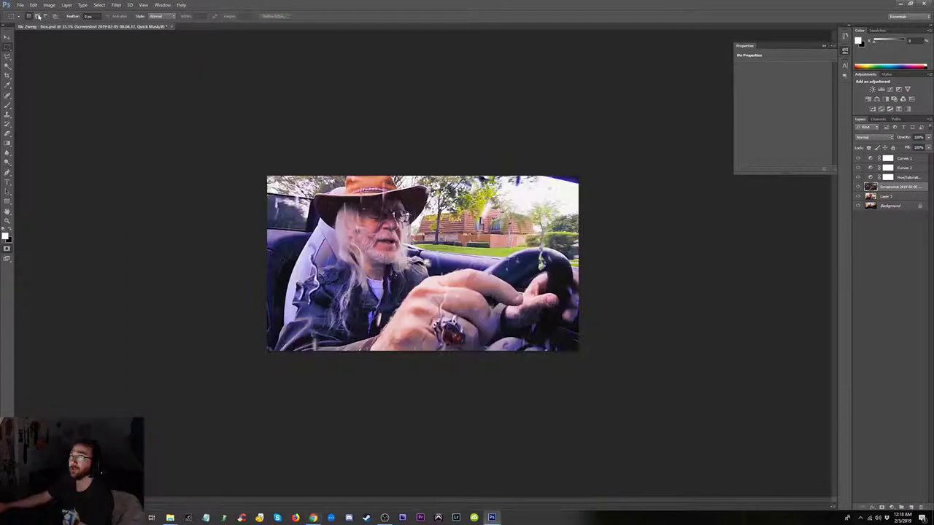
{"action": "left_click", "coordinate": [39, 17]}
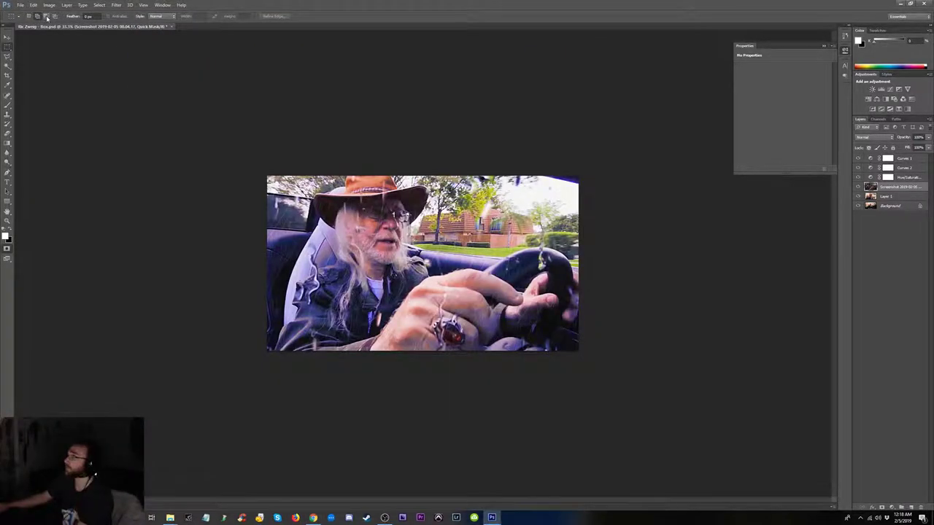
{"action": "left_click", "coordinate": [879, 159]}
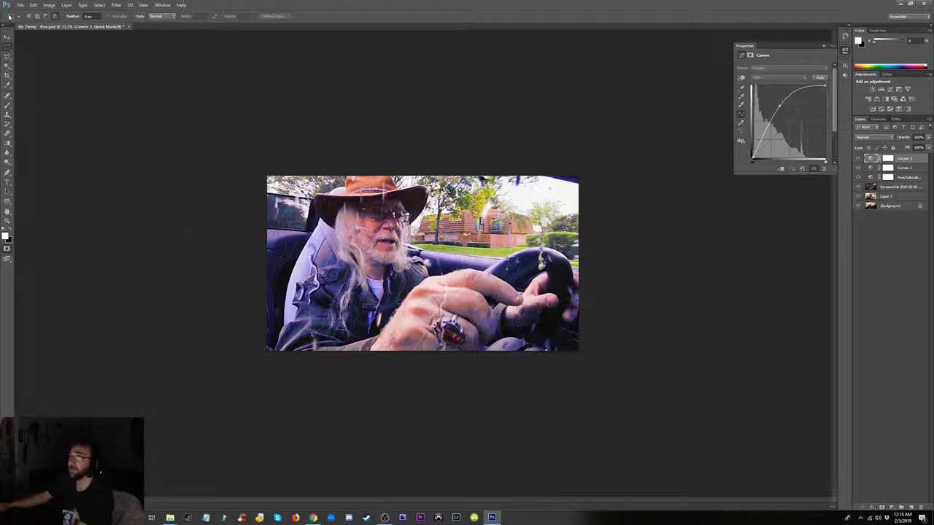
{"action": "left_click", "coordinate": [10, 16]}
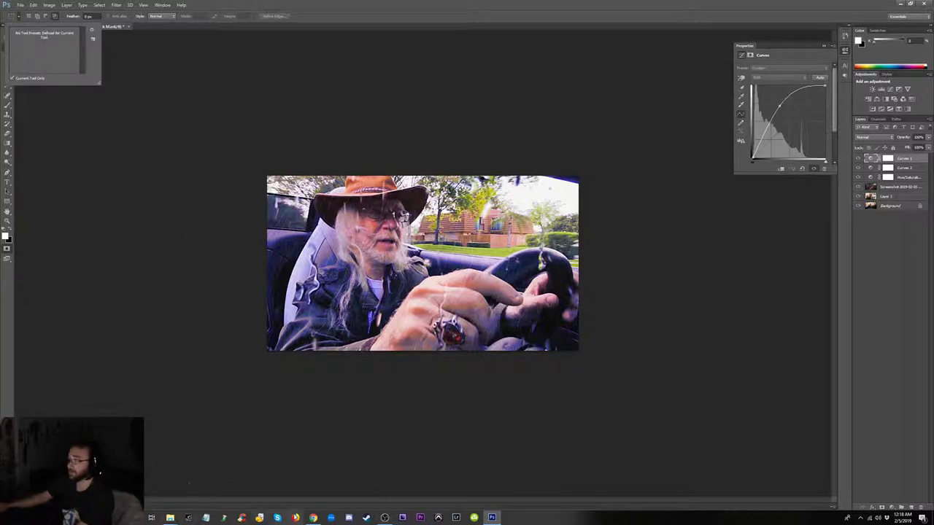
- Read the CCM forum thread's last answers, then return to Photoshop
{"action": "left_click", "coordinate": [313, 517]}
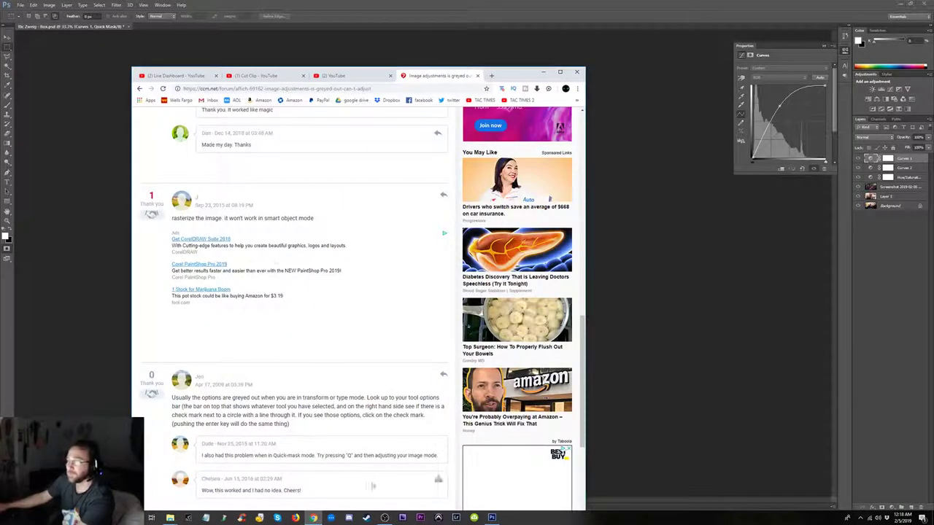
{"action": "mouse_move", "coordinate": [307, 409]}
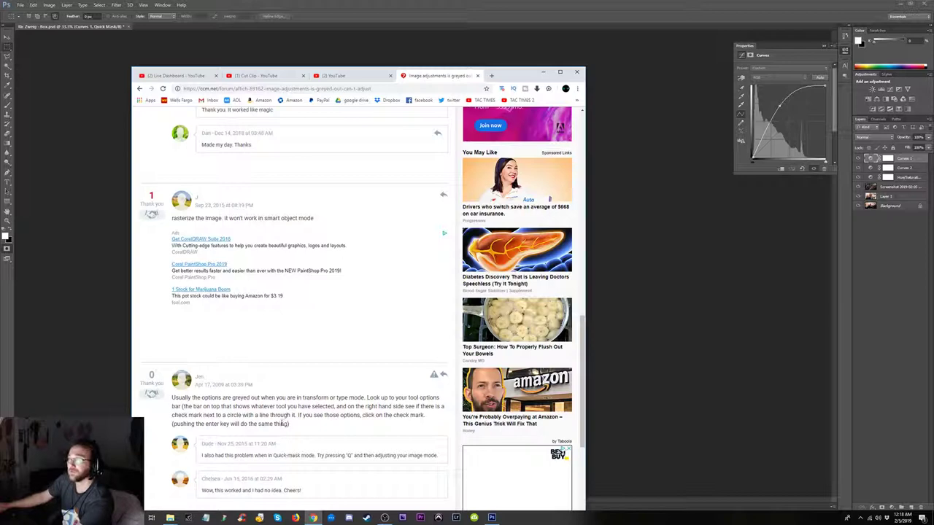
{"action": "scroll", "coordinate": [282, 436], "scroll_direction": "down", "scroll_amount": 4}
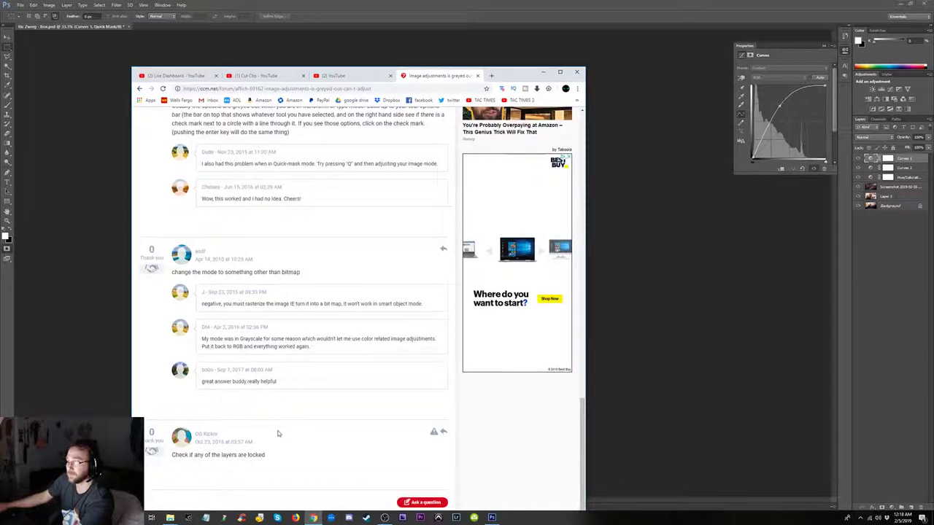
{"action": "scroll", "coordinate": [278, 433], "scroll_direction": "down", "scroll_amount": 1}
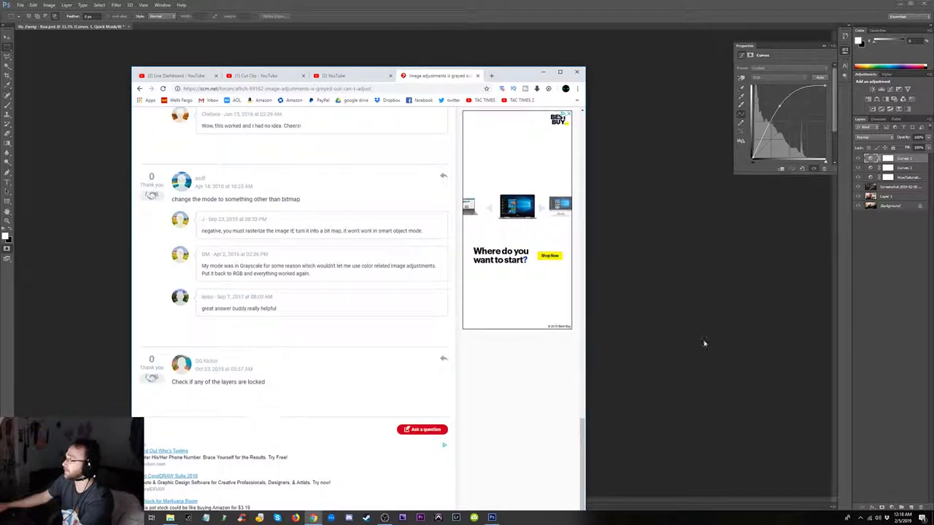
{"action": "left_click", "coordinate": [859, 208]}
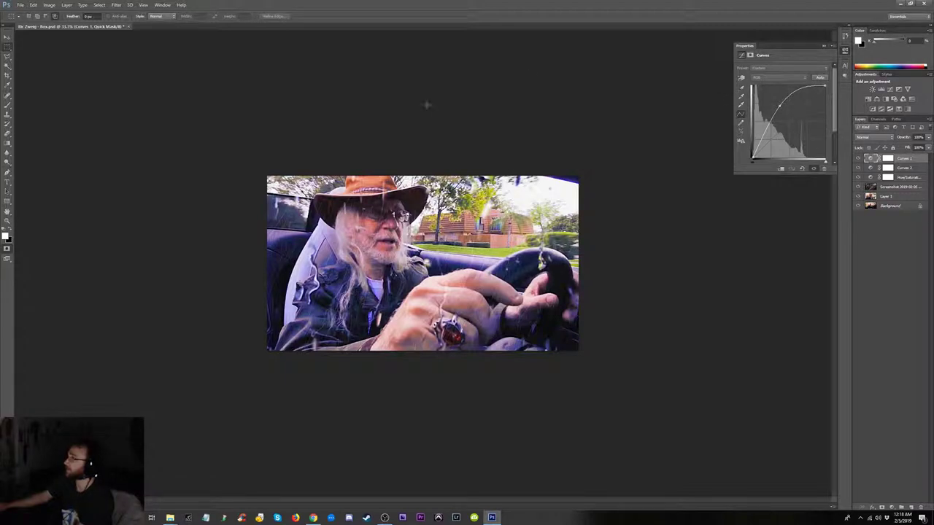
- Create a new 2560x1440 Untitled-1 document from the Clipboard preset
{"action": "left_click", "coordinate": [20, 5]}
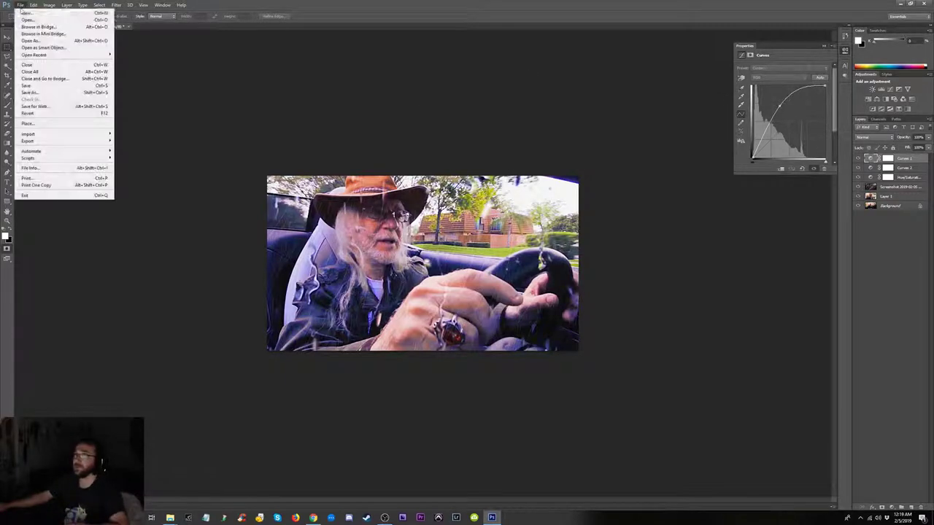
{"action": "left_click", "coordinate": [27, 13]}
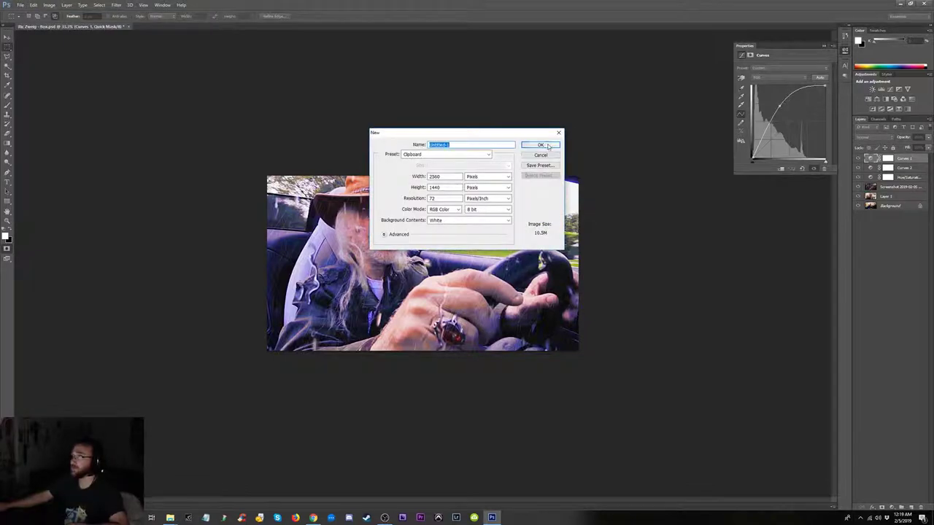
{"action": "left_click", "coordinate": [548, 145]}
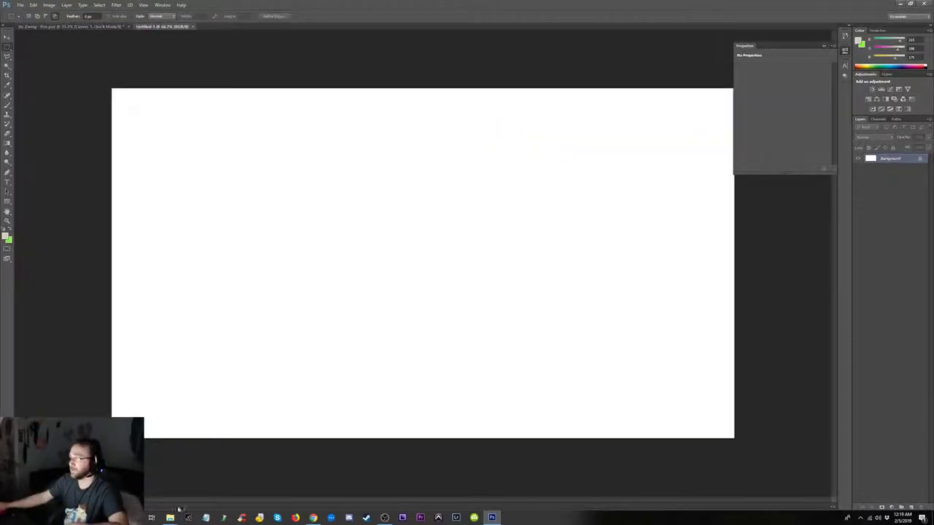
{"action": "mouse_move", "coordinate": [170, 518]}
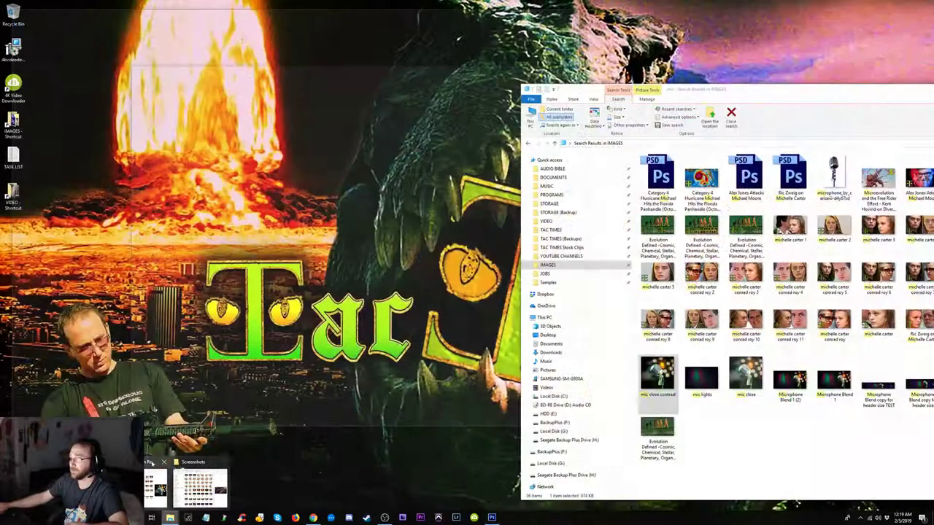
- Place a screenshot from the Screenshots folder into Untitled-1 and commit it
{"action": "left_click", "coordinate": [199, 486]}
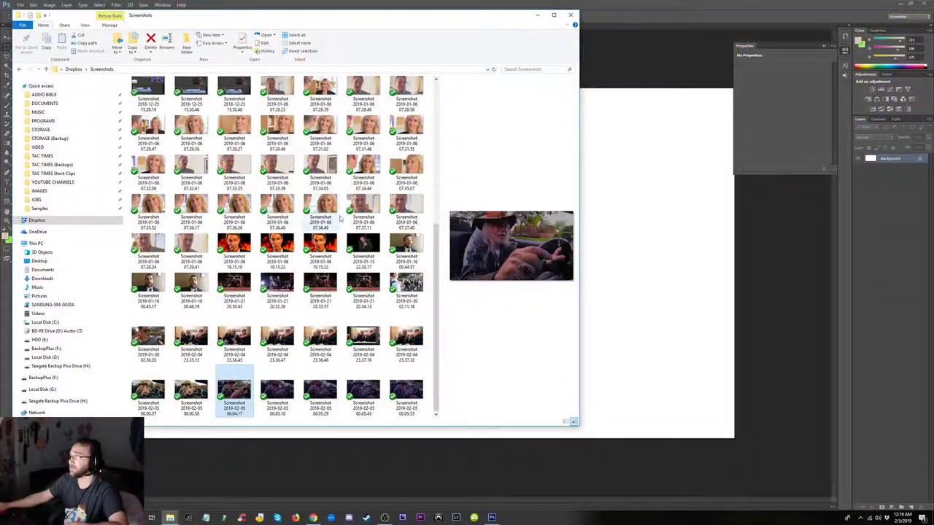
{"action": "mouse_move", "coordinate": [234, 395]}
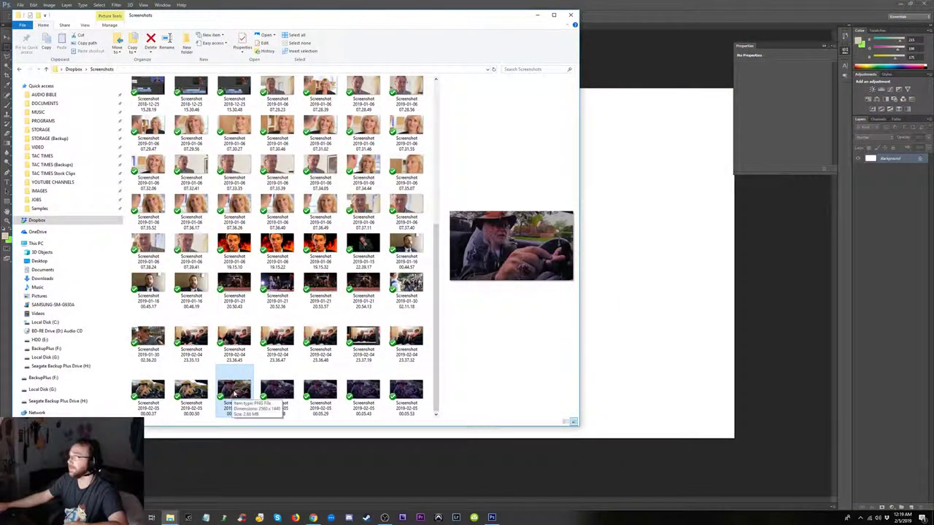
{"action": "left_click_drag", "start_coordinate": [234, 394], "coordinate": [686, 334]}
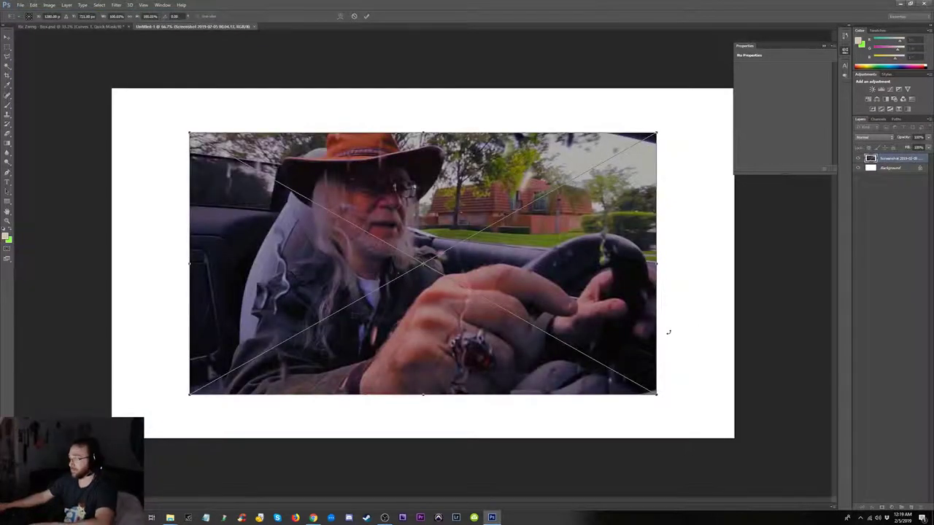
{"action": "key", "text": "ctrl+minus"}
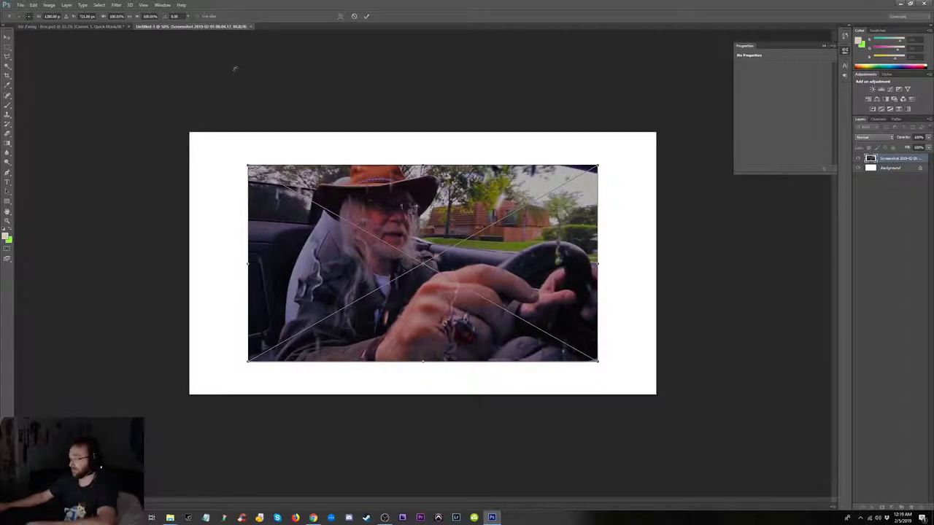
{"action": "key", "text": "Return"}
- Close Untitled-1 without saving and restore down the Photoshop window
{"action": "left_click", "coordinate": [251, 27]}
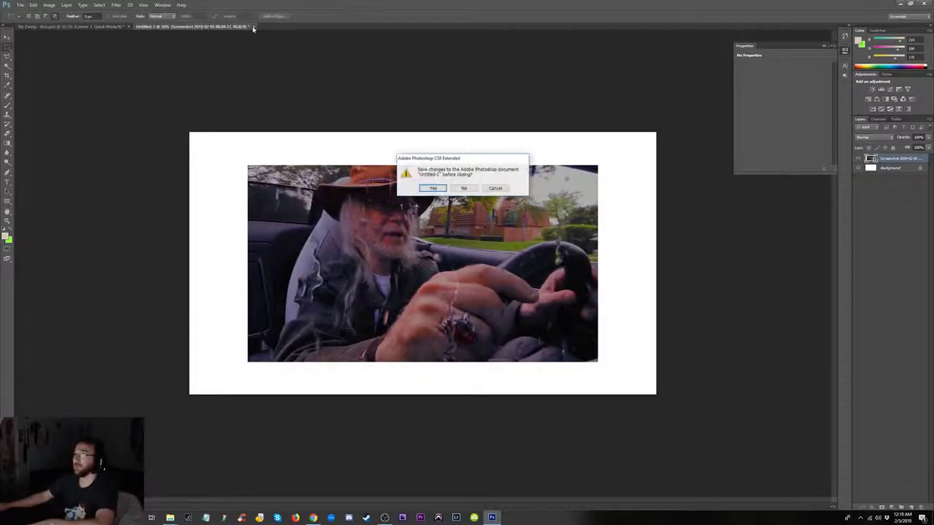
{"action": "left_click", "coordinate": [464, 189]}
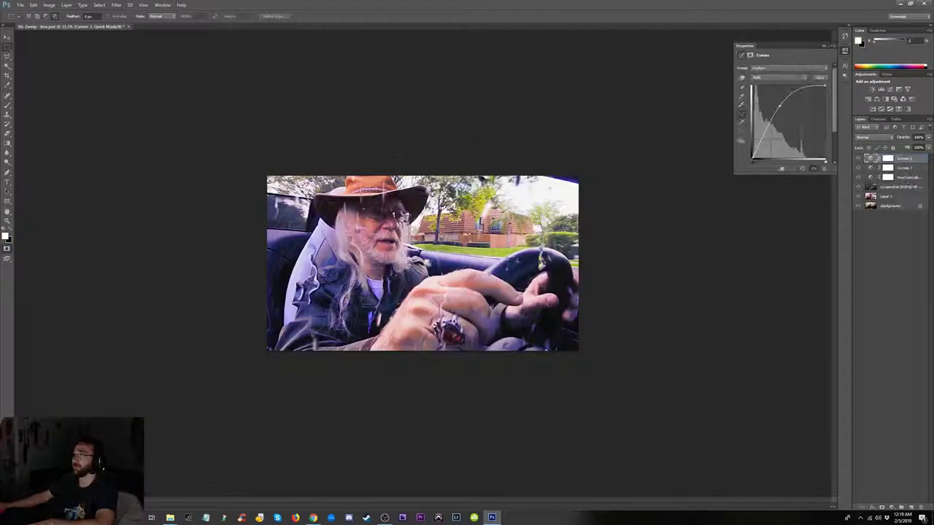
{"action": "left_click", "coordinate": [910, 4]}
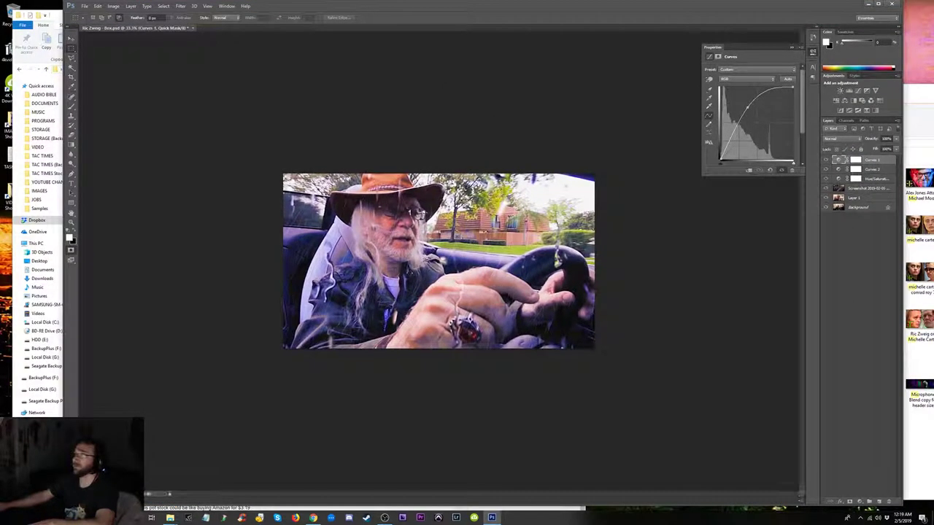
- Close the forum tab and drag the 2019-02-05 00.04.17 screenshot from Explorer into Photoshop
{"action": "left_click", "coordinate": [576, 511]}
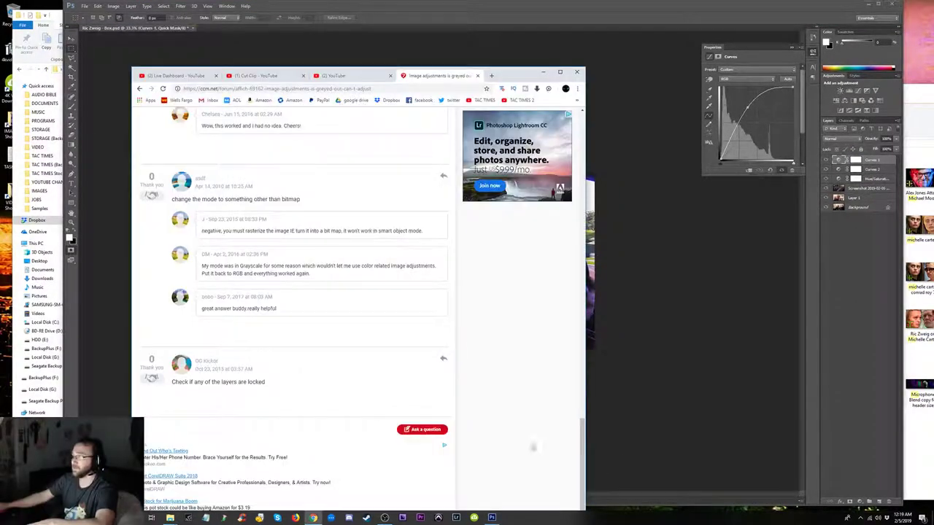
{"action": "left_click", "coordinate": [477, 75]}
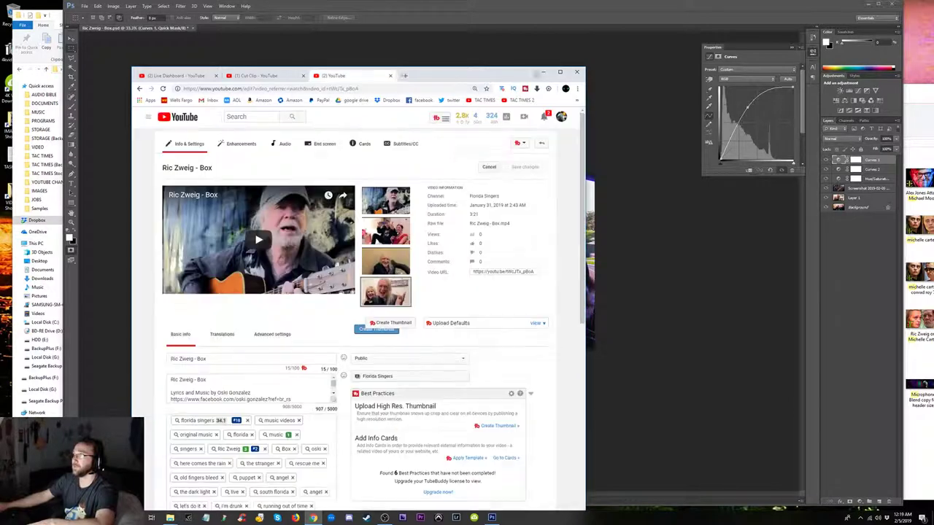
{"action": "left_click", "coordinate": [542, 72]}
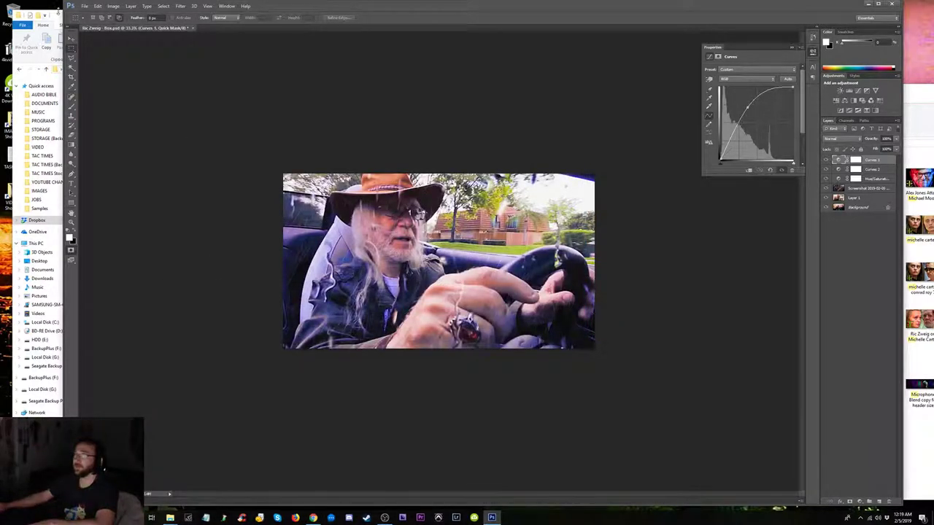
{"action": "left_click", "coordinate": [37, 14]}
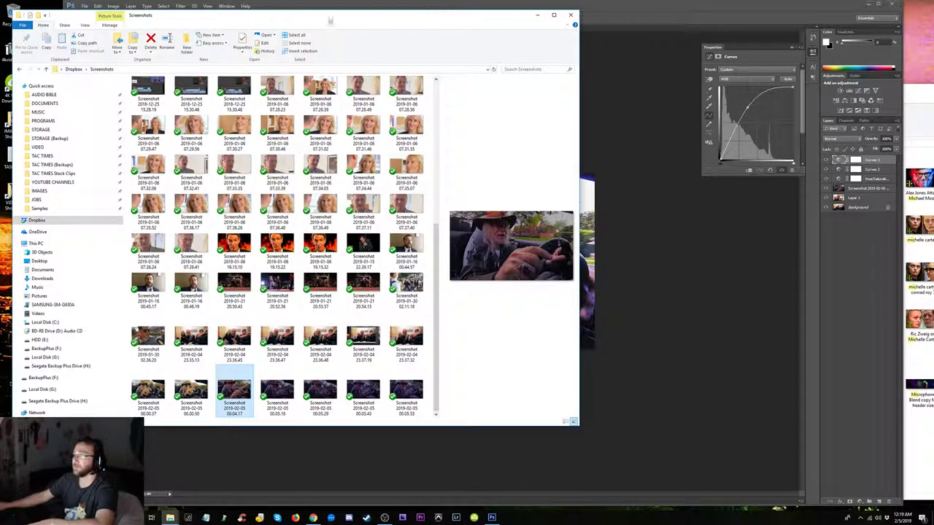
{"action": "mouse_move", "coordinate": [298, 10]}
{"action": "left_mouse_down"}
{"action": "mouse_move", "coordinate": [281, 146]}
{"action": "mouse_move", "coordinate": [263, 93]}
{"action": "left_mouse_up"}
{"action": "left_click_drag", "start_coordinate": [202, 467], "coordinate": [232, 30]}
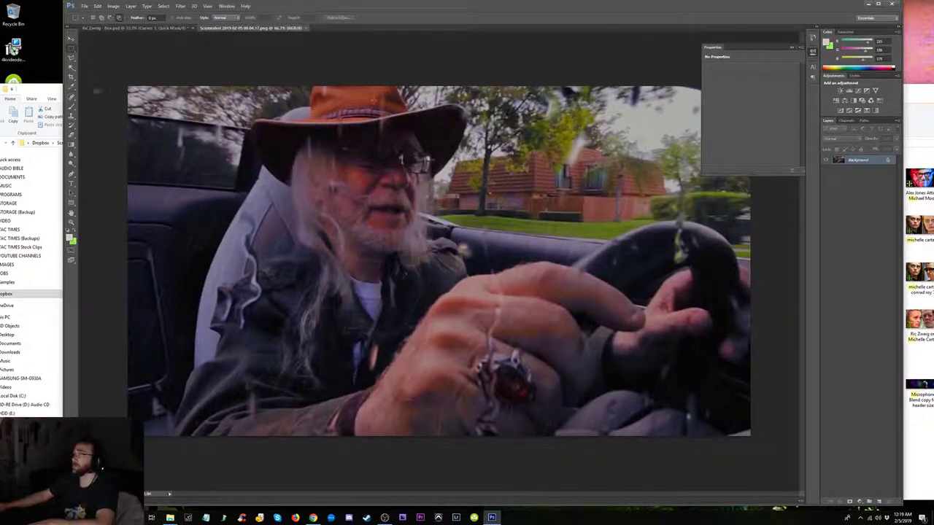
{"action": "left_click", "coordinate": [860, 503]}
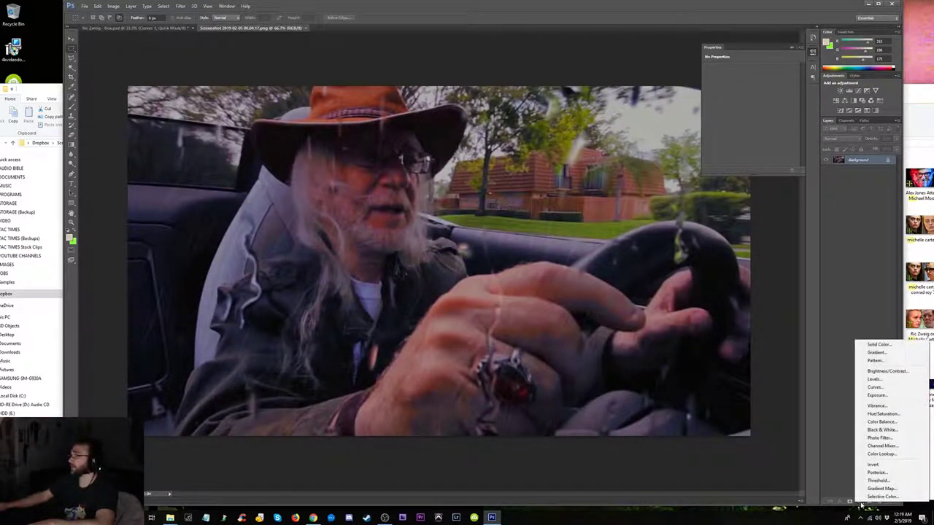
- Add a Curves layer to the screenshot, raising the RGB curve and lifting the Blue curve
{"action": "left_click", "coordinate": [892, 387]}
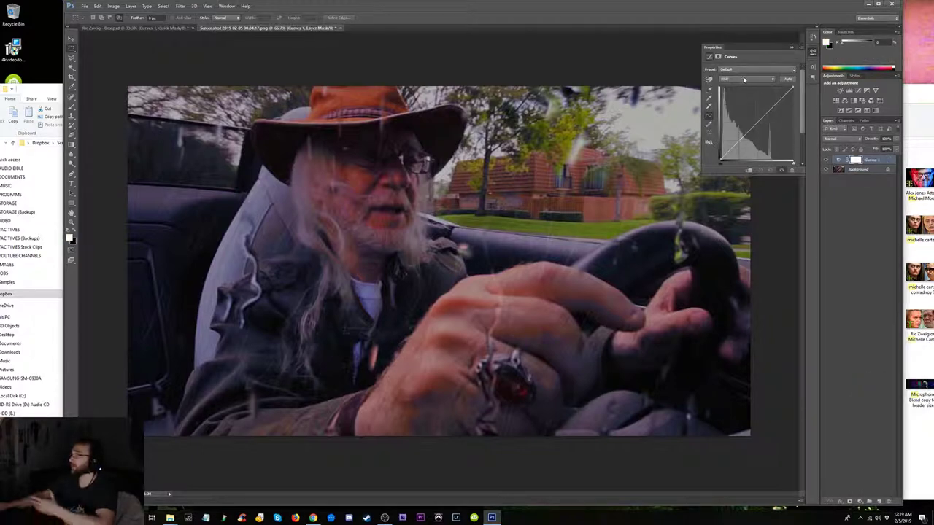
{"action": "left_click_drag", "start_coordinate": [756, 124], "coordinate": [750, 107]}
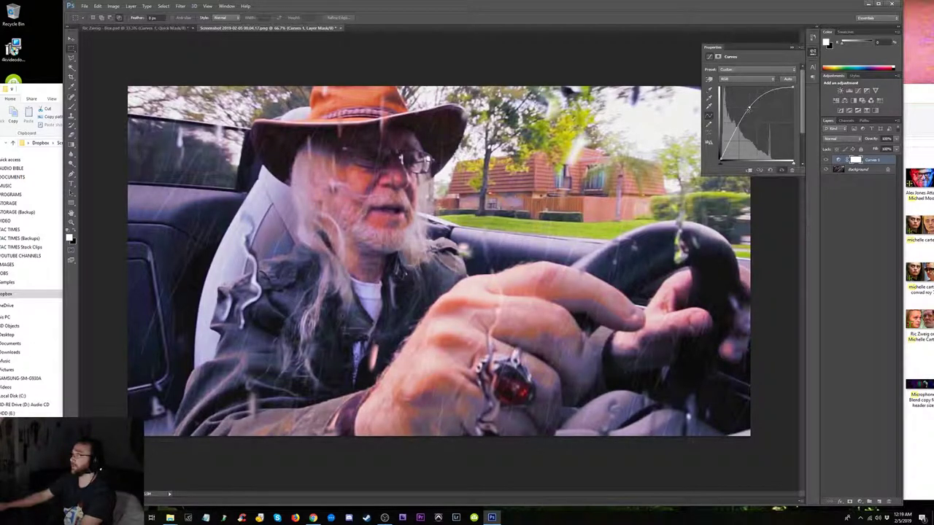
{"action": "left_click", "coordinate": [745, 79]}
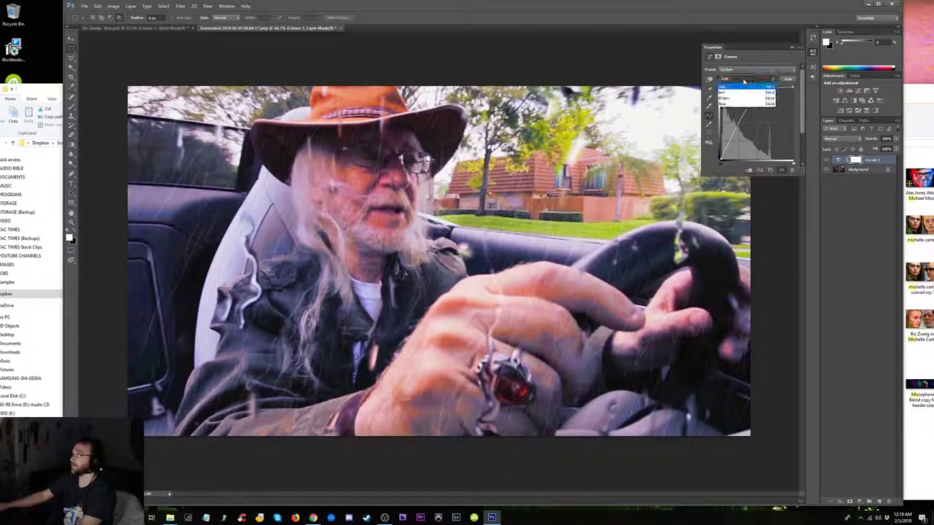
{"action": "left_click", "coordinate": [733, 105]}
{"action": "left_click_drag", "start_coordinate": [758, 122], "coordinate": [782, 89]}
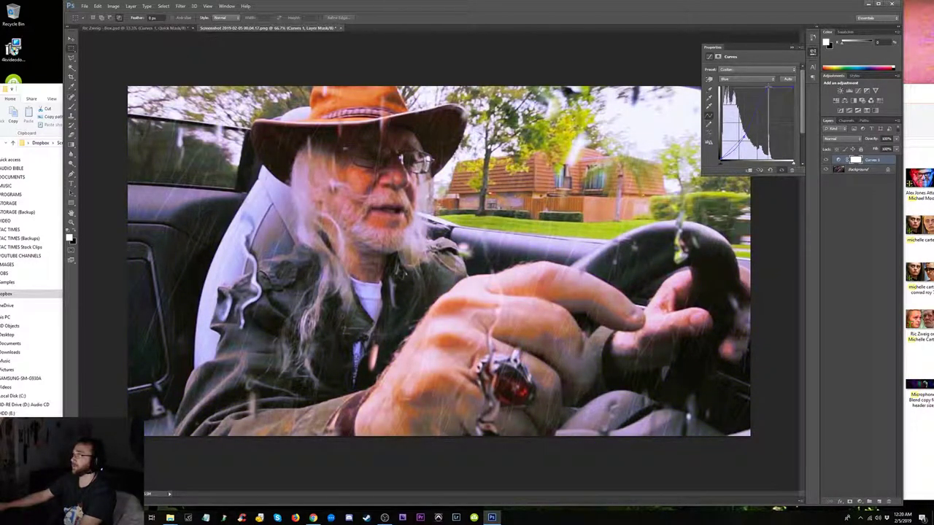
- Fine-tune the Blue curve's top and lower points, then bring Box.psd back to the front
{"action": "left_click_drag", "start_coordinate": [771, 90], "coordinate": [775, 88]}
{"action": "left_click", "coordinate": [743, 135]}
{"action": "left_click_drag", "start_coordinate": [744, 135], "coordinate": [733, 150]}
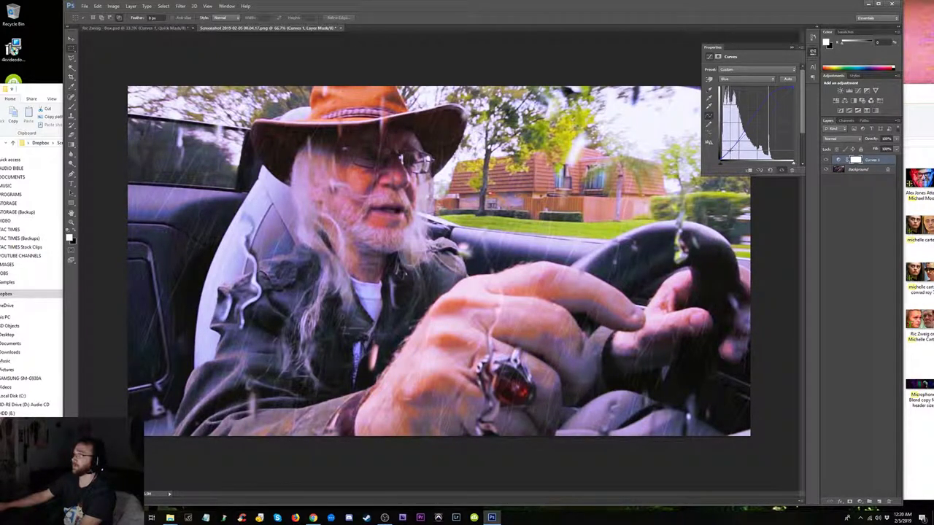
{"action": "left_click_drag", "start_coordinate": [732, 150], "coordinate": [729, 150]}
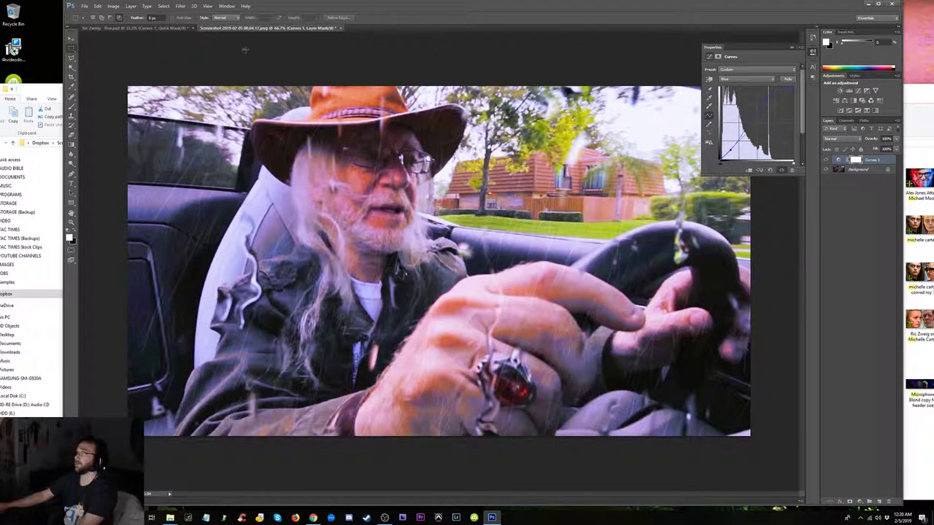
{"action": "left_click", "coordinate": [167, 28]}
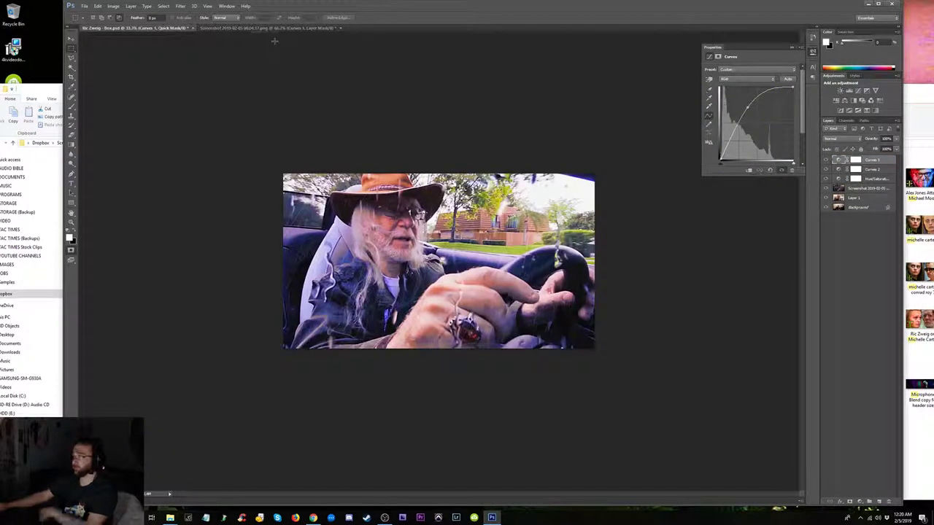
- Zoom the PSD to 50% and compare it against the screenshot
{"action": "key", "text": "ctrl+plus"}
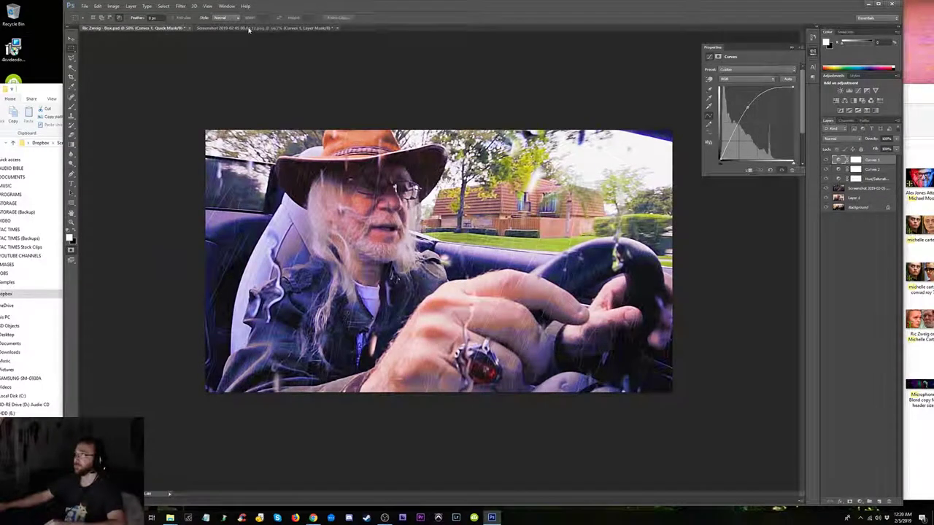
{"action": "left_click", "coordinate": [249, 28]}
{"action": "left_click", "coordinate": [168, 28]}
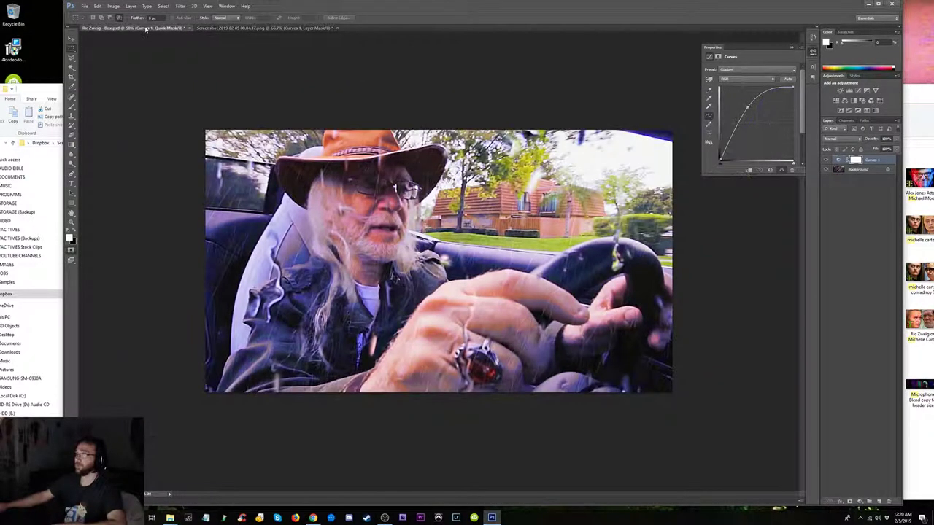
{"action": "left_click", "coordinate": [254, 28]}
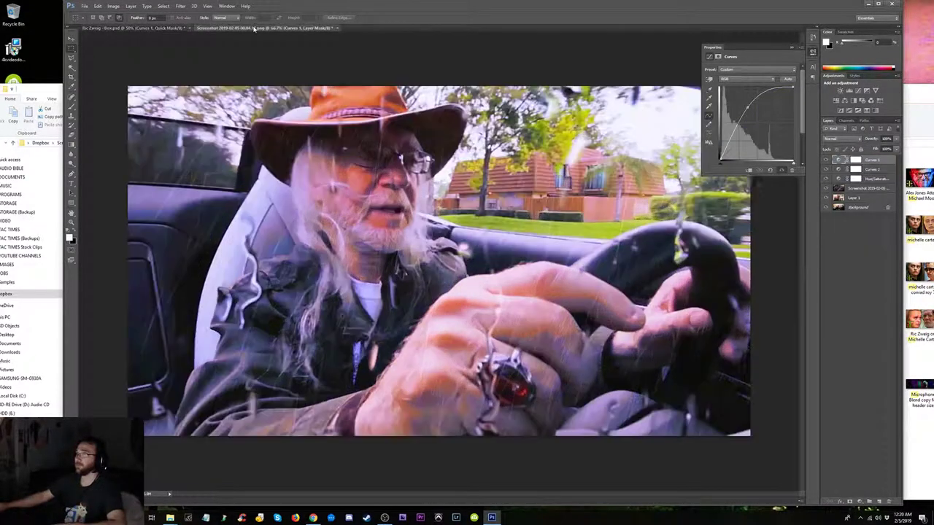
- Reapply Unsharp Mask to the screenshot's Background layer
{"action": "left_click", "coordinate": [180, 6]}
{"action": "left_click", "coordinate": [186, 14]}
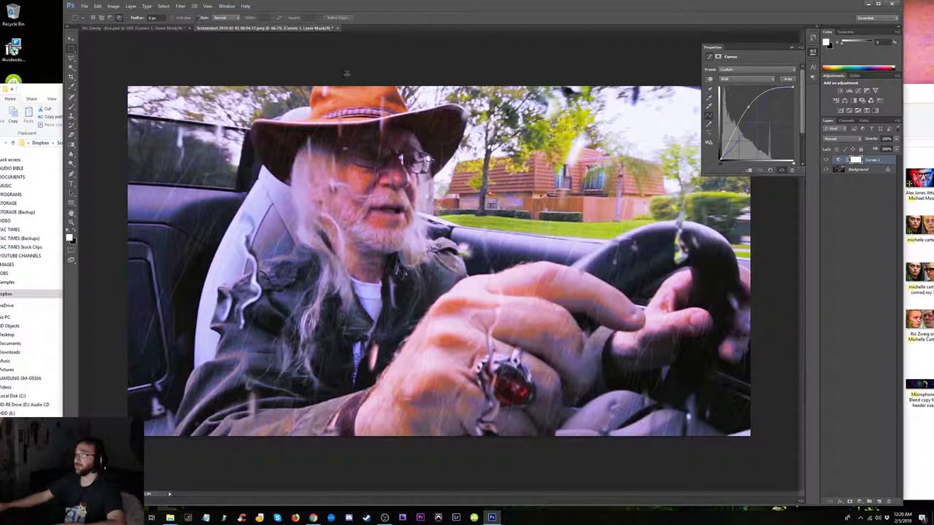
{"action": "left_click", "coordinate": [861, 169]}
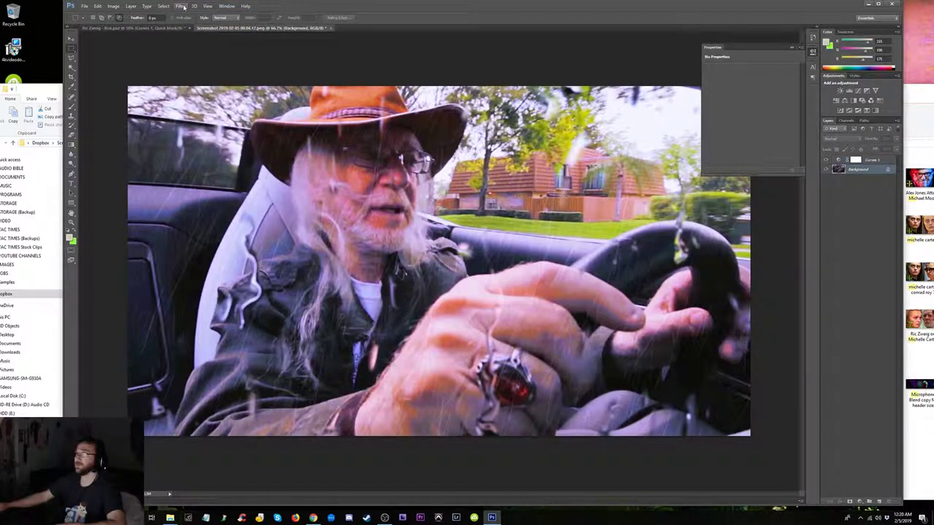
{"action": "left_click", "coordinate": [180, 6]}
{"action": "left_click", "coordinate": [187, 15]}
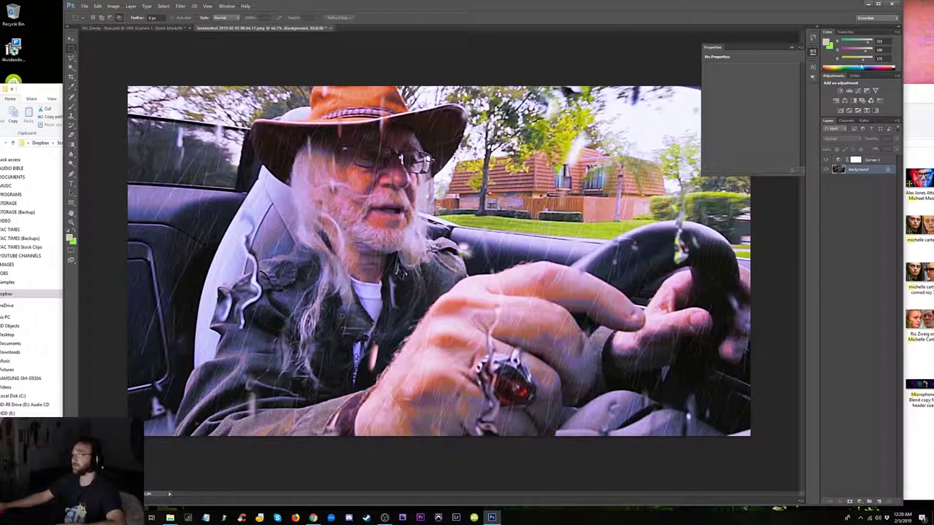
- Collapse the Properties panel and show Box.psd in a maximized window
{"action": "left_click", "coordinate": [799, 52]}
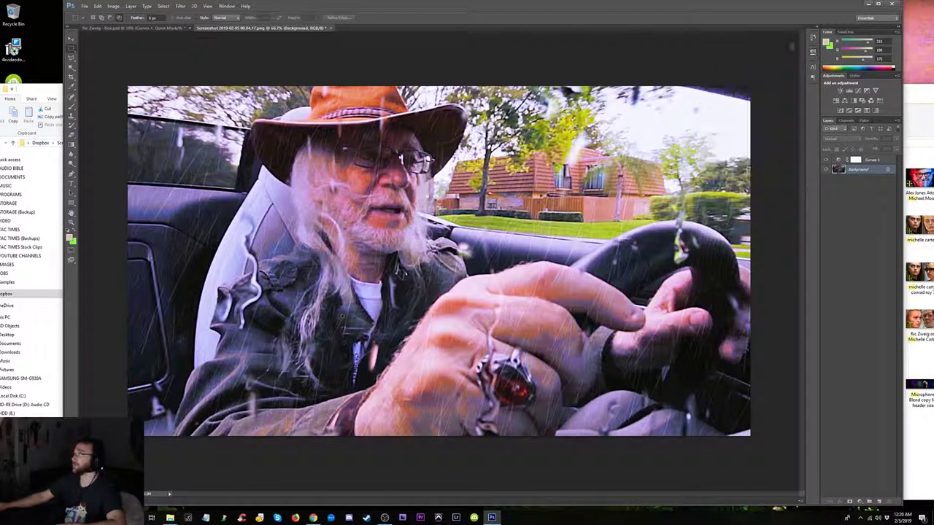
{"action": "left_click", "coordinate": [136, 28]}
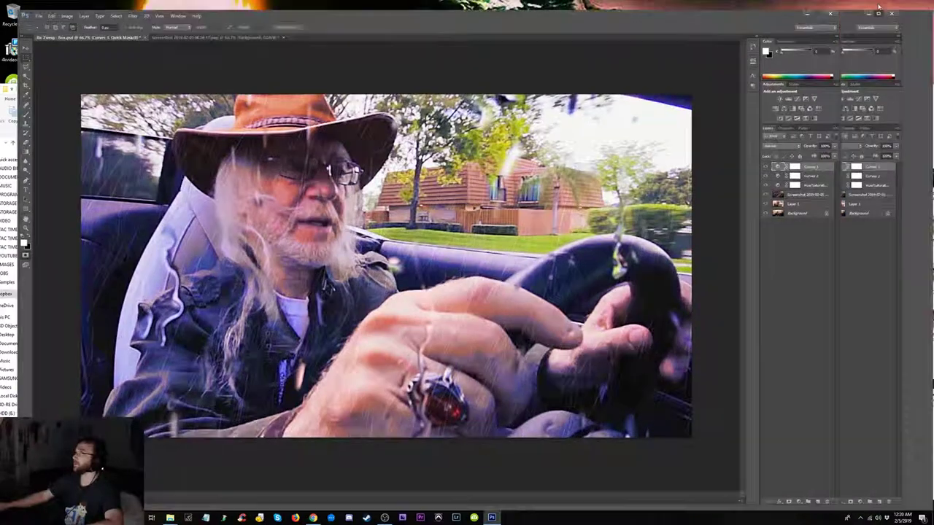
{"action": "left_click", "coordinate": [878, 5]}
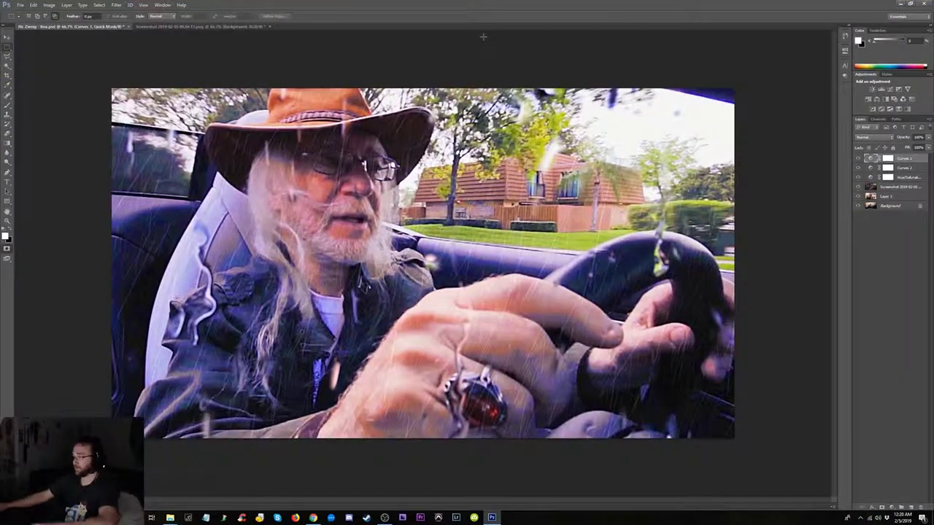
- Compare the screenshot with the layered PSD and zoom the screenshot to 33.3%
{"action": "left_click", "coordinate": [169, 28]}
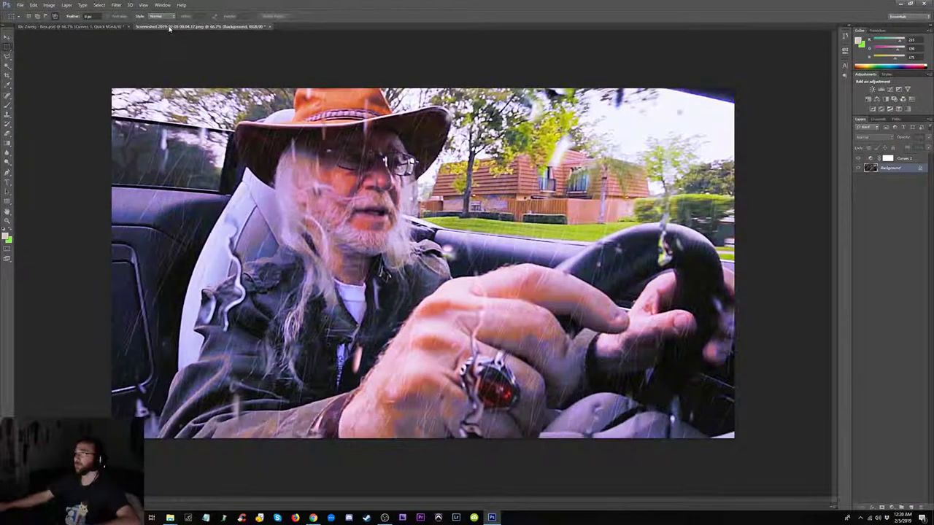
{"action": "left_click", "coordinate": [86, 27]}
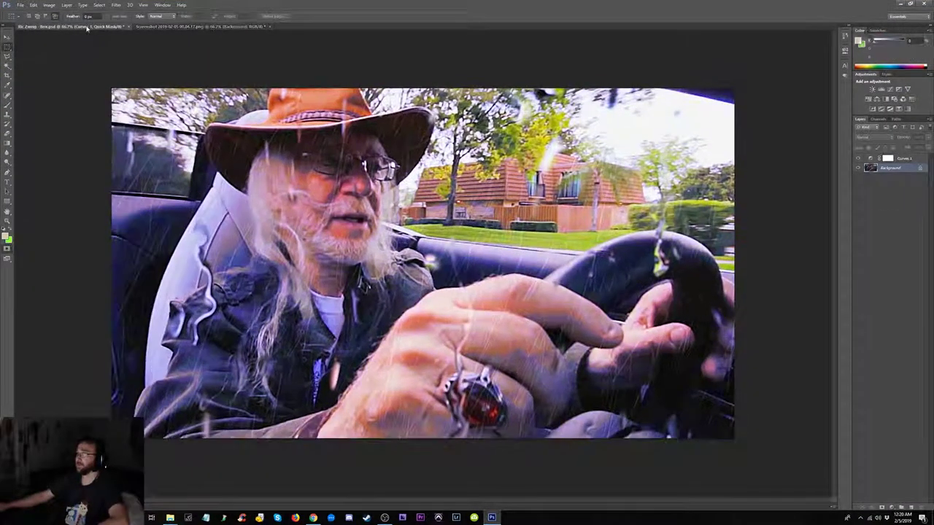
{"action": "left_click", "coordinate": [220, 28]}
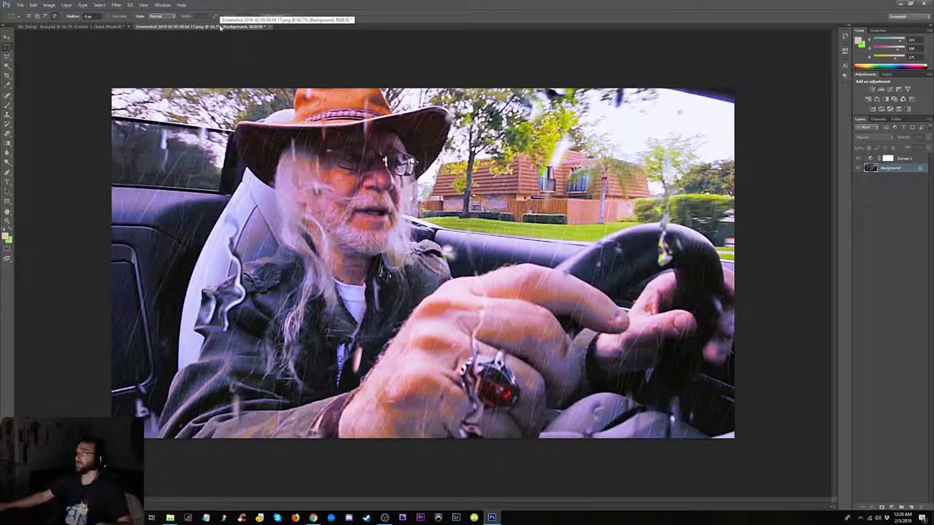
{"action": "left_click", "coordinate": [96, 27]}
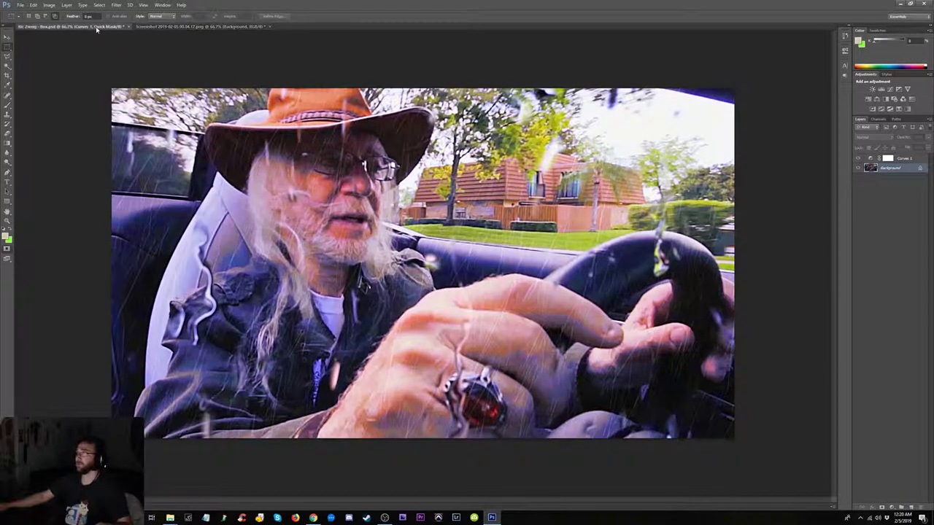
{"action": "left_click", "coordinate": [198, 27]}
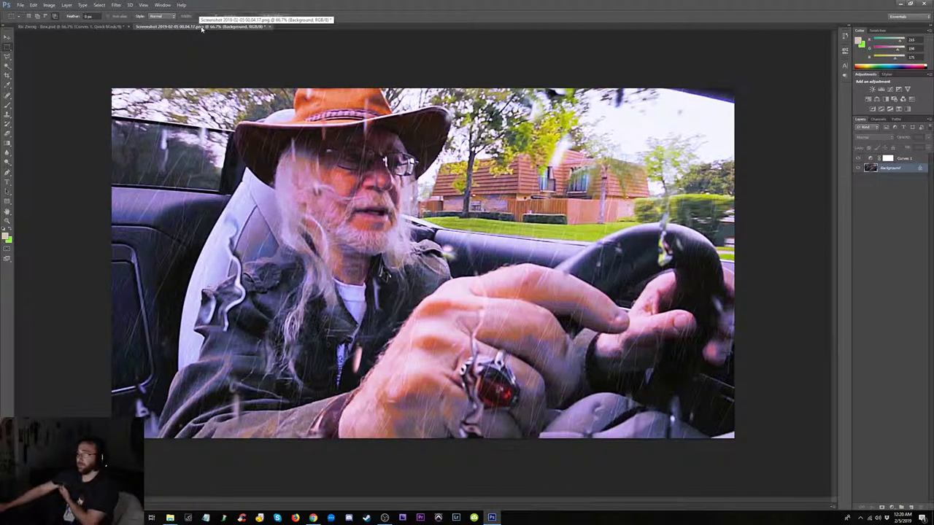
{"action": "key", "text": "ctrl+minus"}
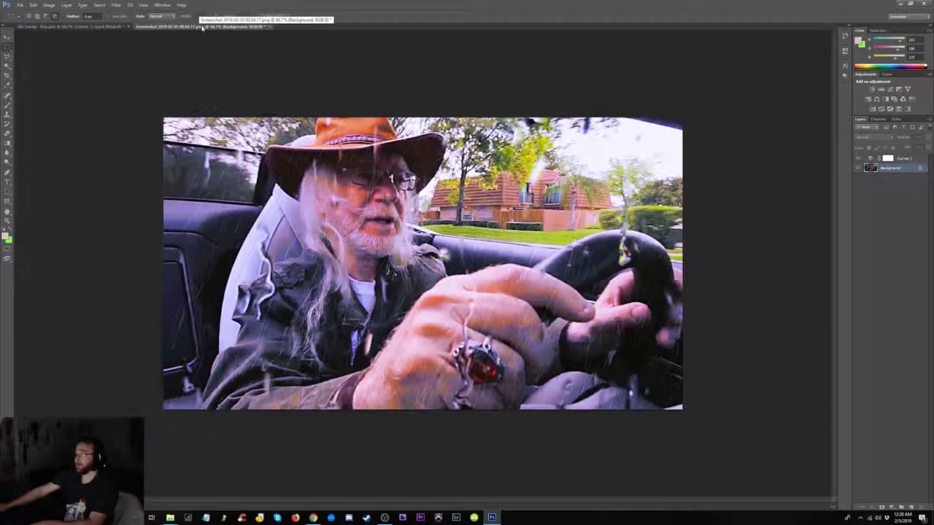
{"action": "key", "text": "ctrl+minus"}
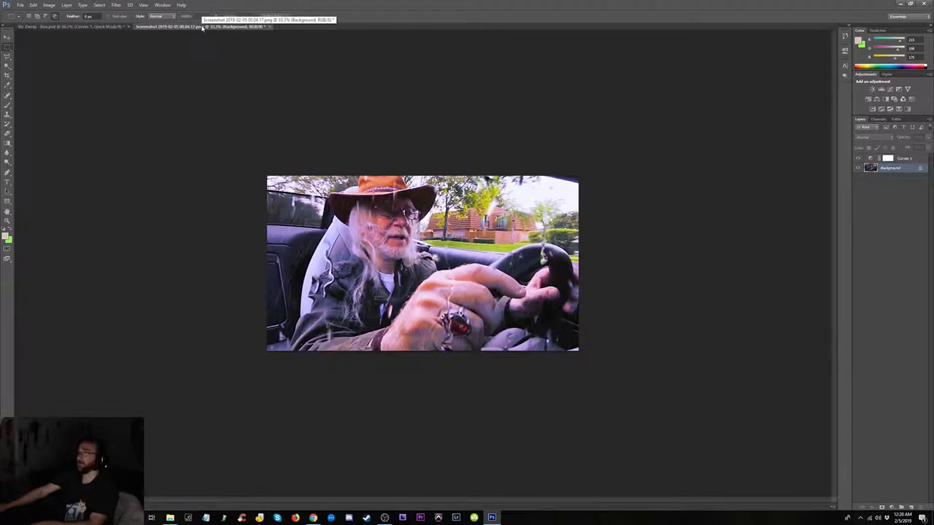
- Zoom the layered PSD to 33.3%, compare again, and select the screenshot's Background layer
{"action": "left_click", "coordinate": [71, 27]}
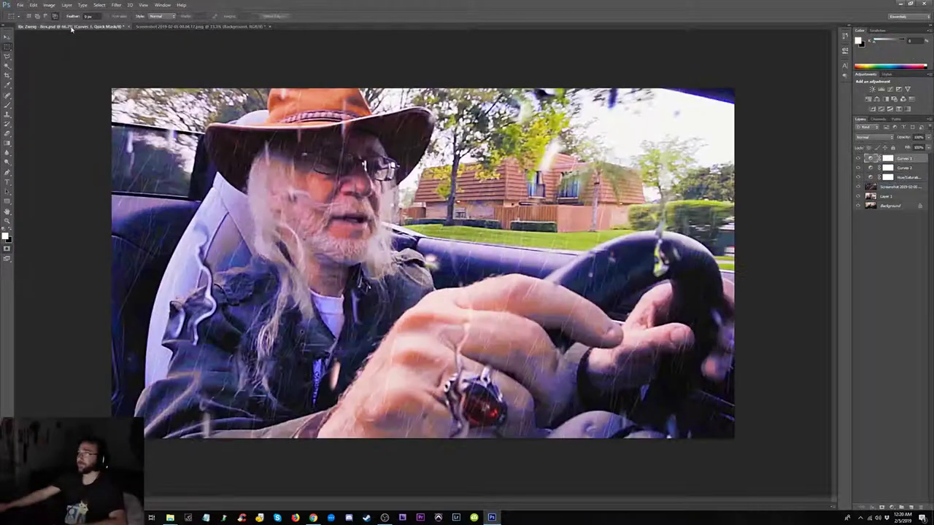
{"action": "key", "text": "ctrl+minus"}
{"action": "key", "text": "ctrl+minus"}
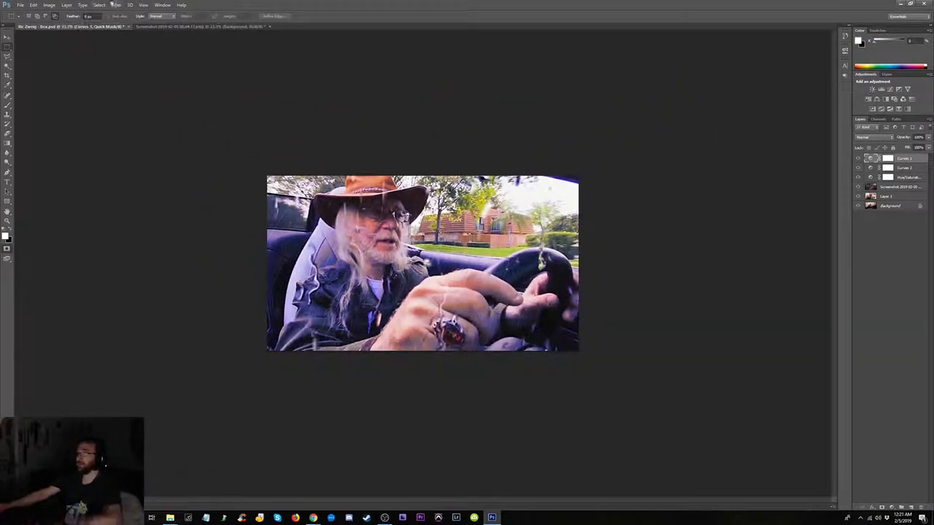
{"action": "left_click", "coordinate": [182, 28]}
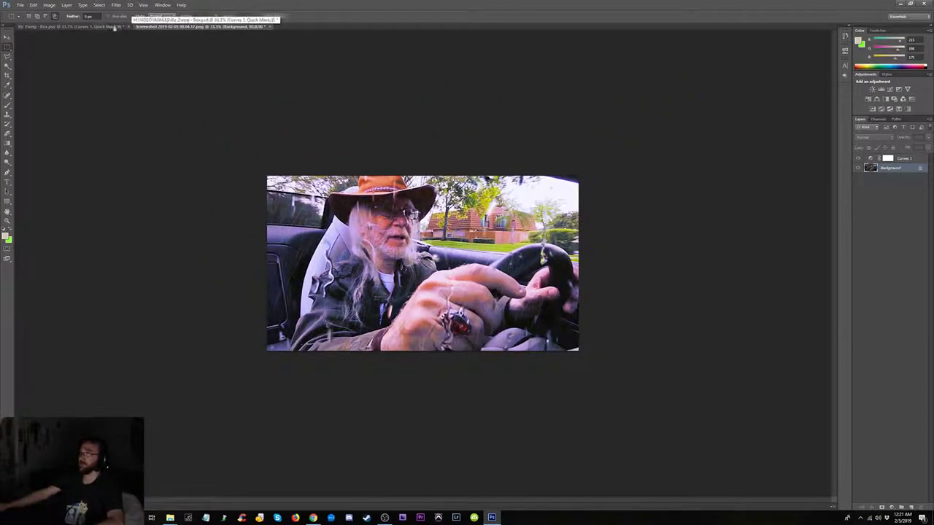
{"action": "left_click", "coordinate": [88, 28]}
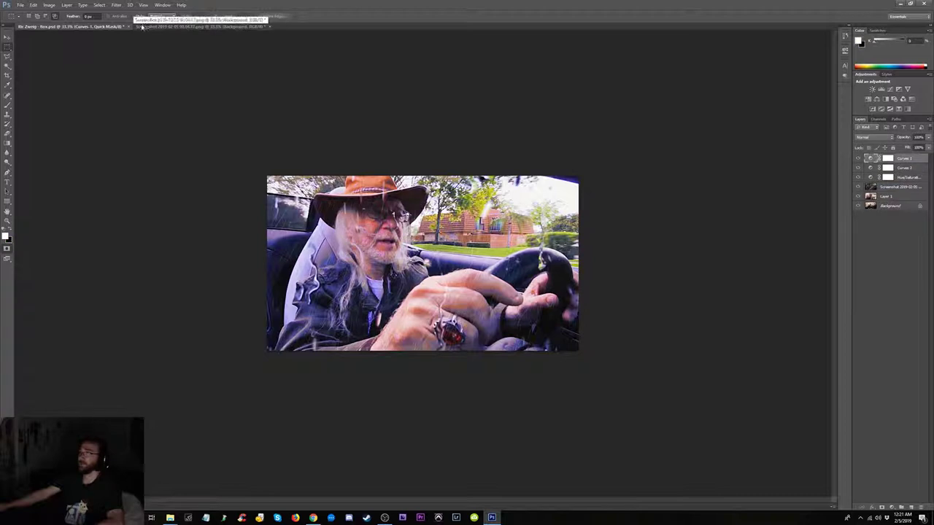
{"action": "left_click", "coordinate": [170, 28]}
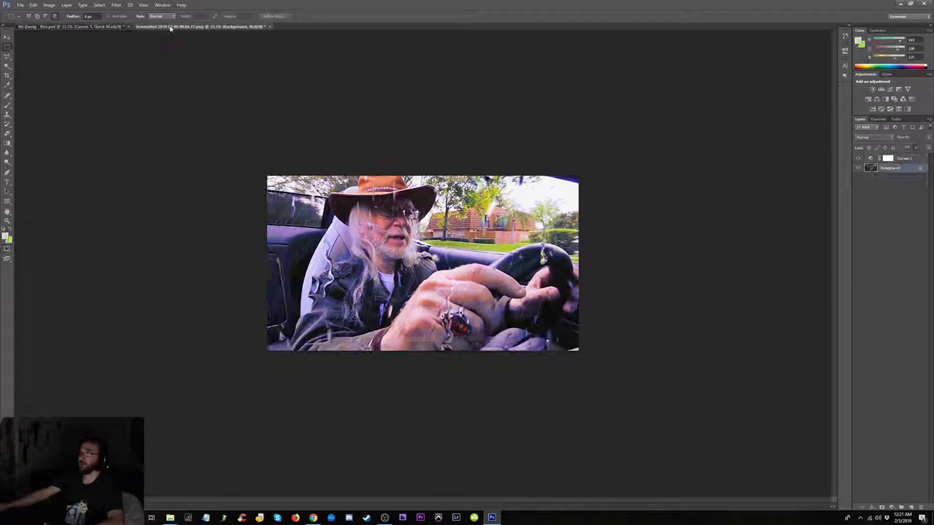
{"action": "left_click", "coordinate": [96, 28]}
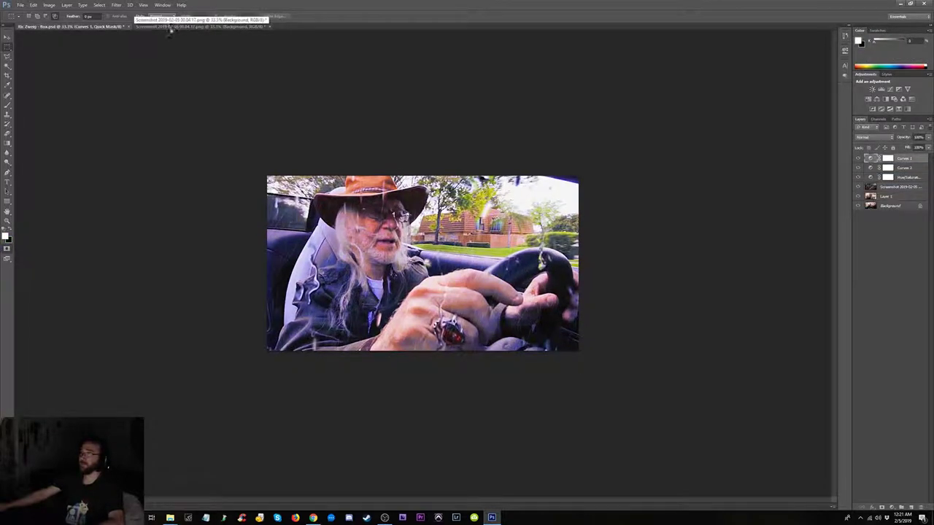
{"action": "left_click", "coordinate": [179, 27]}
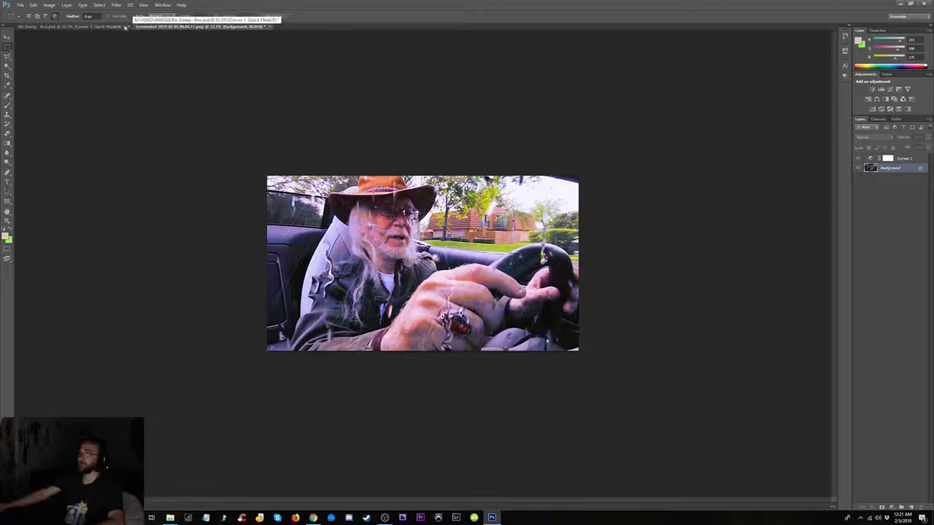
{"action": "left_click", "coordinate": [103, 27]}
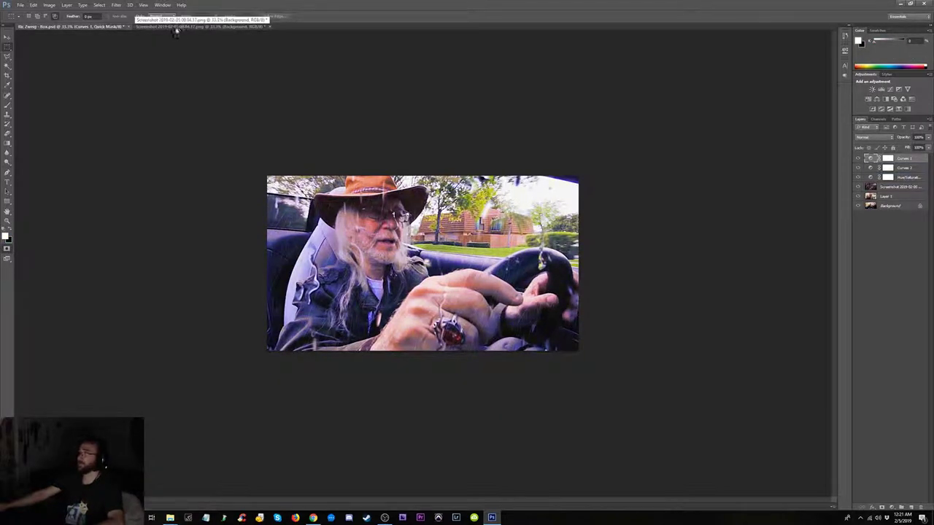
{"action": "left_click", "coordinate": [184, 28]}
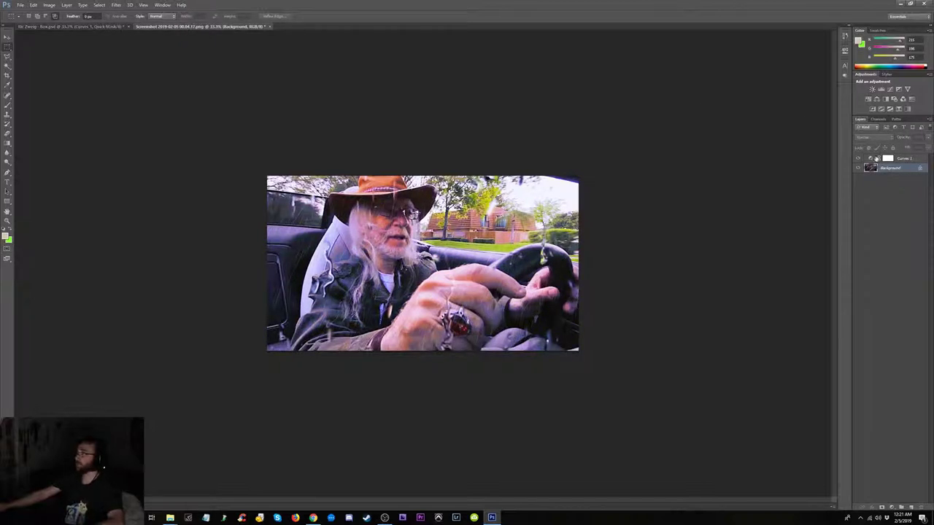
{"action": "left_click", "coordinate": [897, 169]}
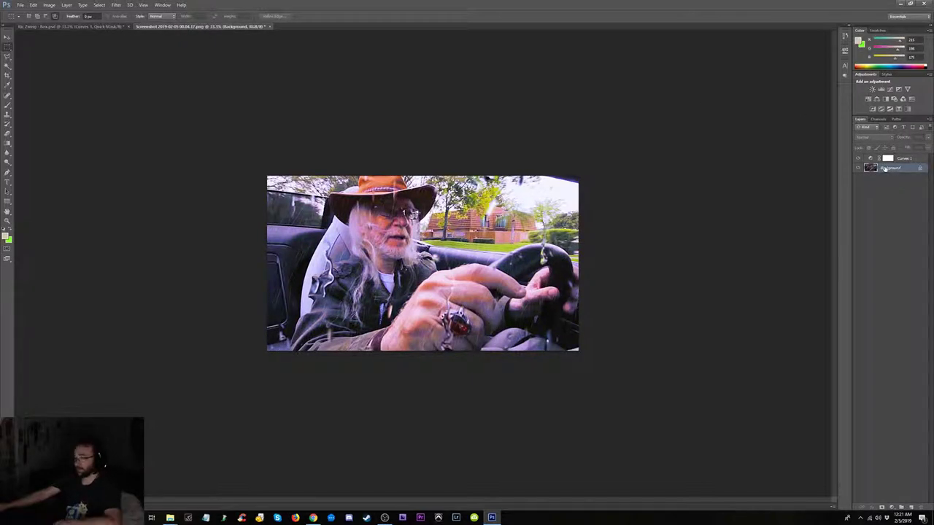
- Duplicate Background and scale the copy to about 105%, shifting it slightly left and down
{"action": "key", "text": "ctrl+j"}
{"action": "key", "text": "ctrl+t"}
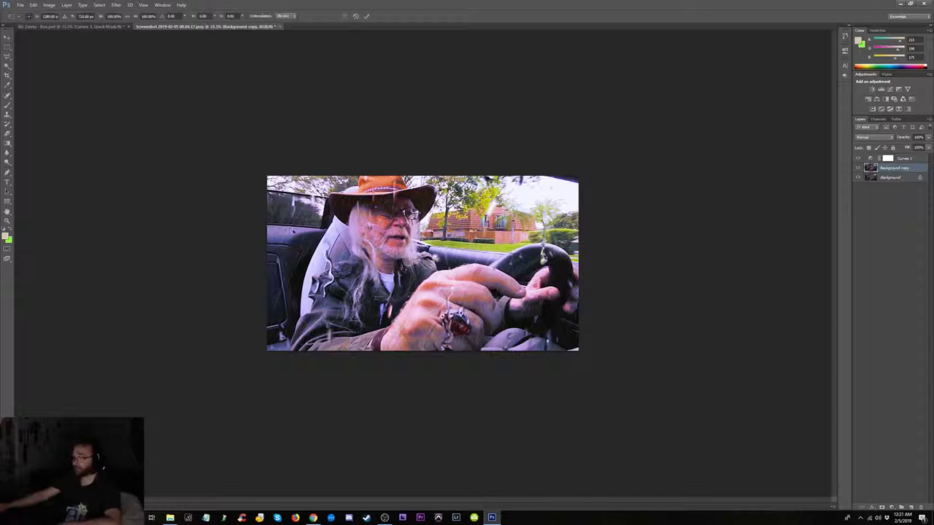
{"action": "left_click_drag", "start_coordinate": [268, 351], "coordinate": [259, 355]}
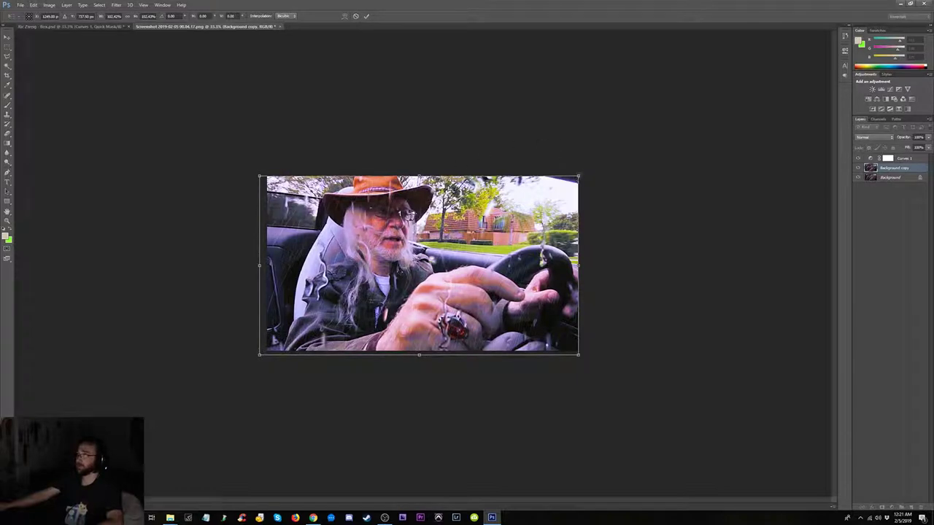
{"action": "left_click_drag", "start_coordinate": [578, 176], "coordinate": [589, 166]}
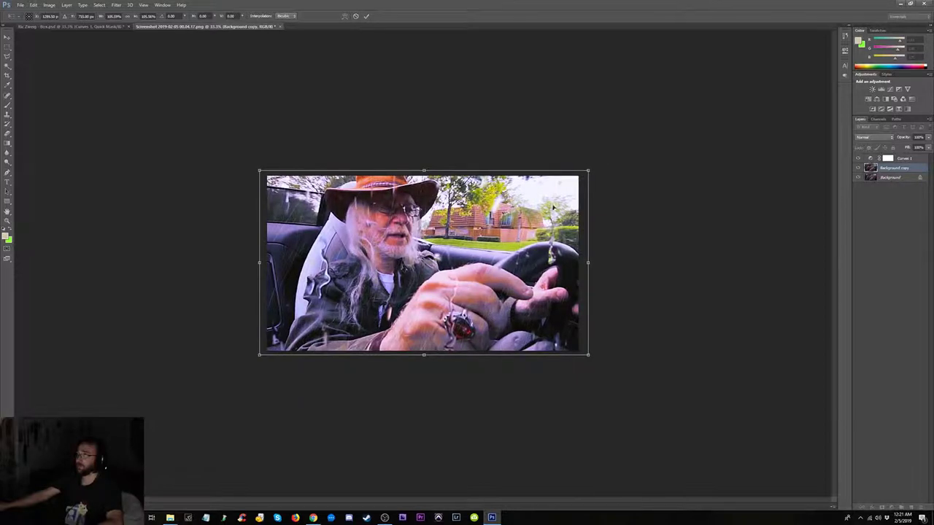
{"action": "left_click_drag", "start_coordinate": [555, 206], "coordinate": [546, 207]}
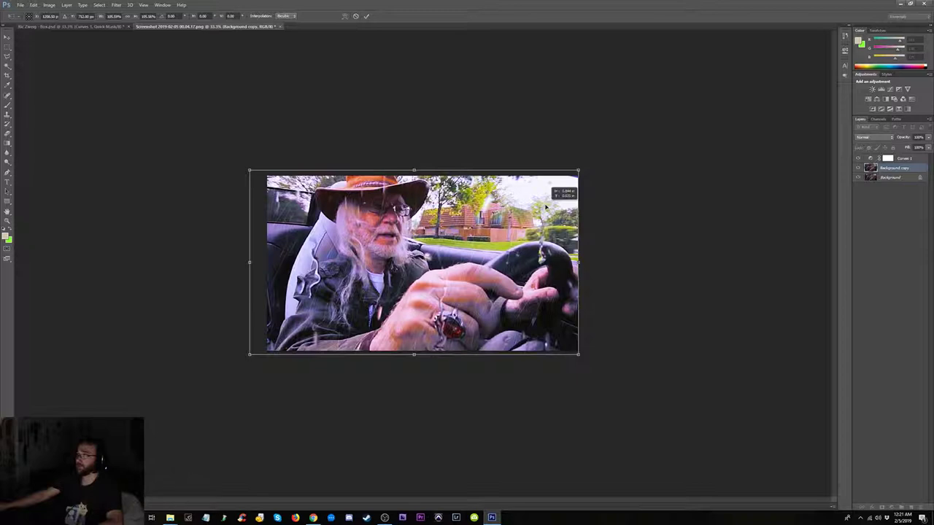
{"action": "left_click_drag", "start_coordinate": [546, 207], "coordinate": [546, 209]}
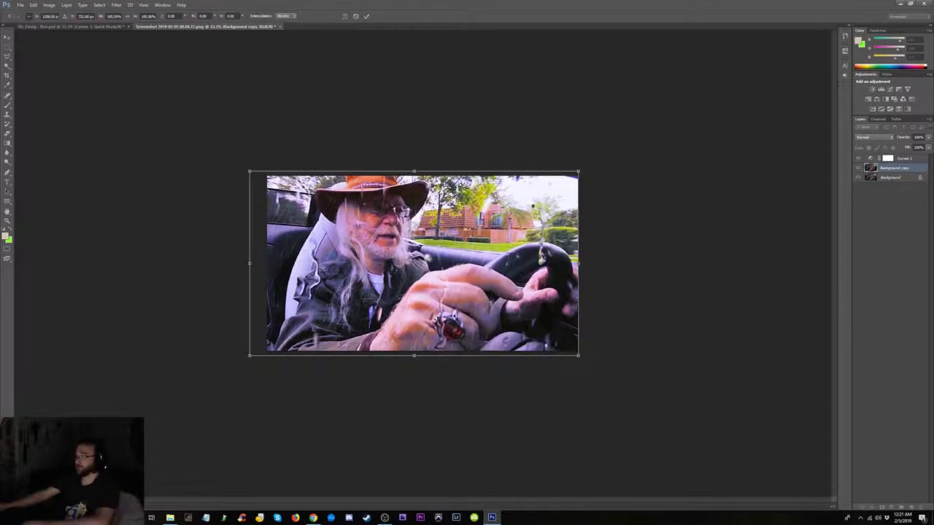
{"action": "key", "text": "Return"}
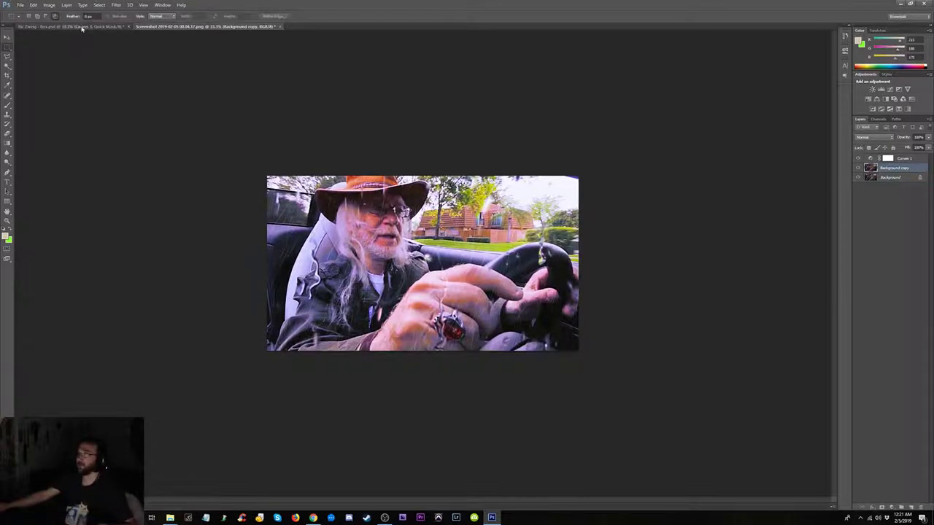
- Compare the two documents, then nudge the Background copy slightly down with the Move tool
{"action": "left_click", "coordinate": [82, 27]}
{"action": "left_click", "coordinate": [182, 27]}
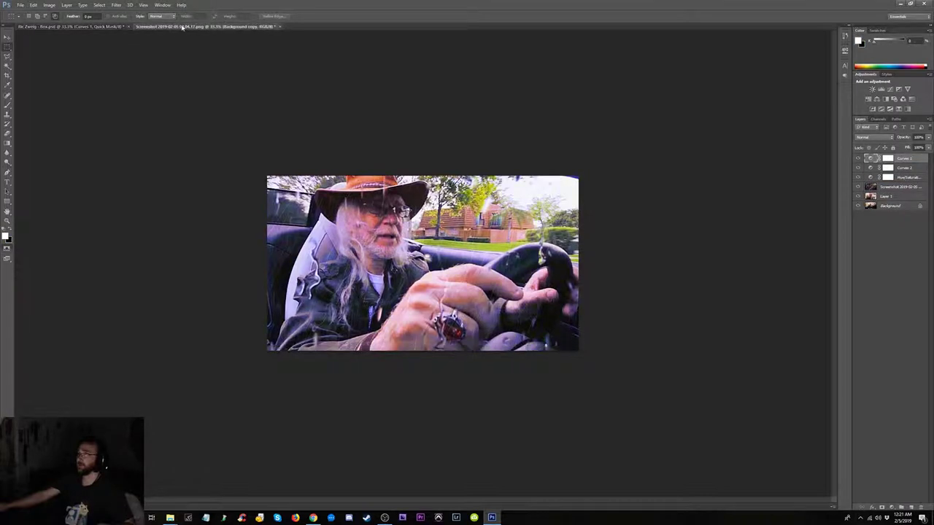
{"action": "left_click", "coordinate": [85, 28]}
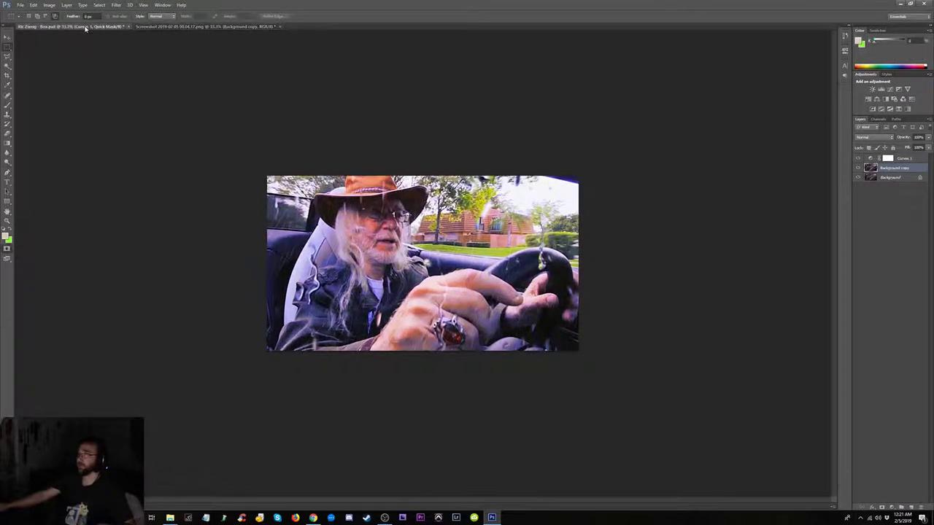
{"action": "left_click", "coordinate": [182, 27]}
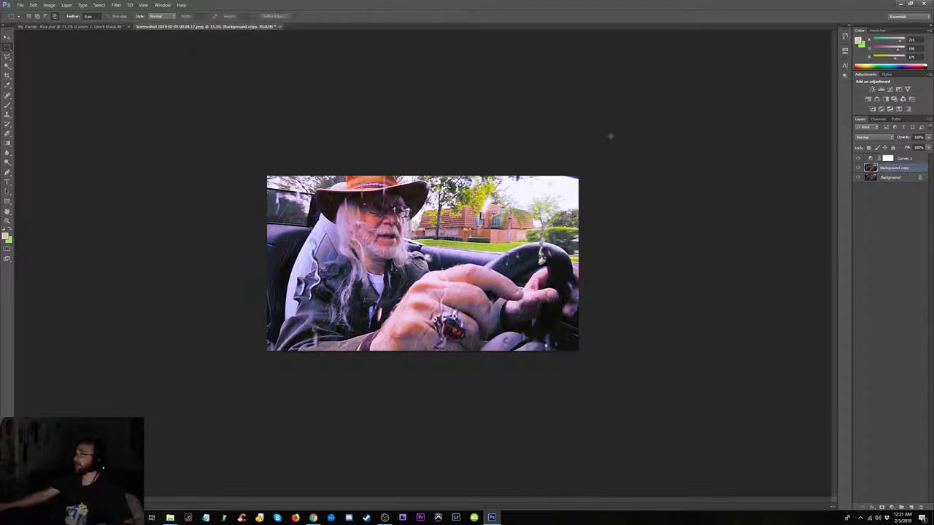
{"action": "left_click", "coordinate": [7, 36]}
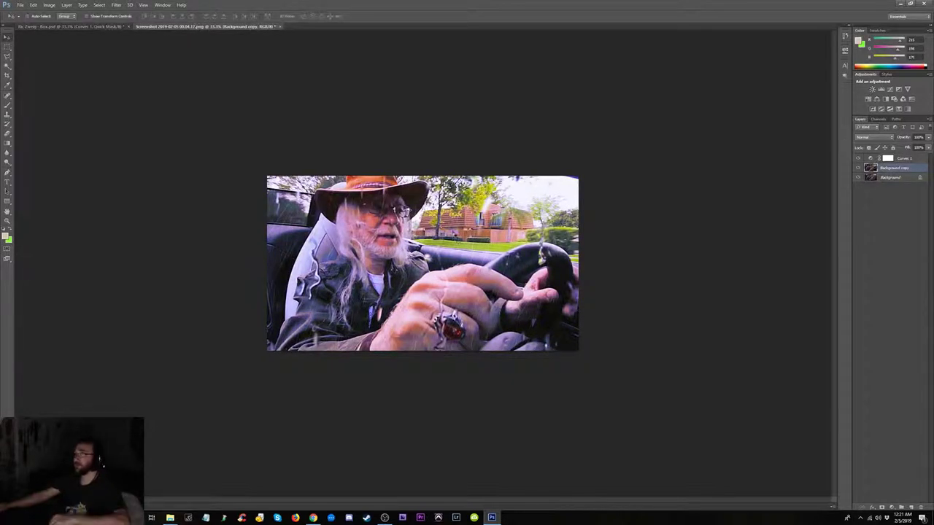
{"action": "left_click_drag", "start_coordinate": [455, 219], "coordinate": [456, 231]}
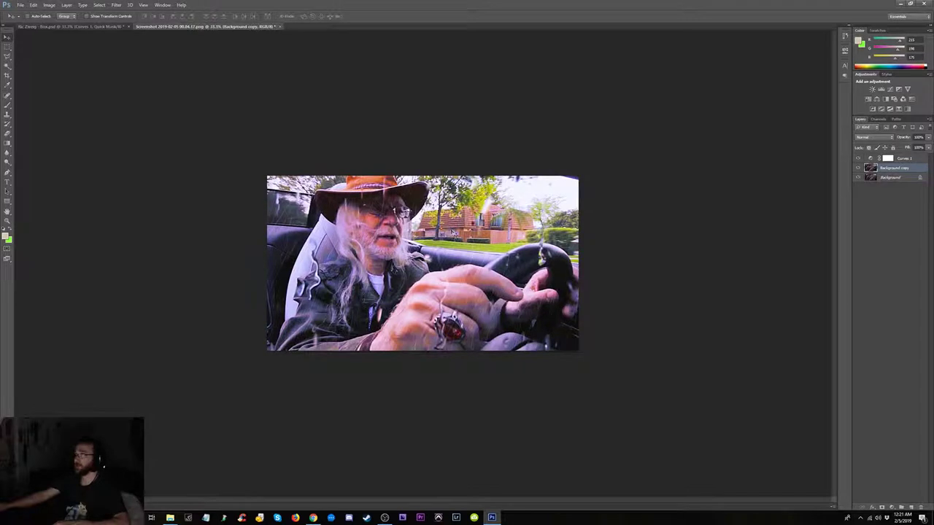
- Compare the screenshot's grade with the other PSD and select the Curves 1 mask
{"action": "left_click", "coordinate": [95, 27]}
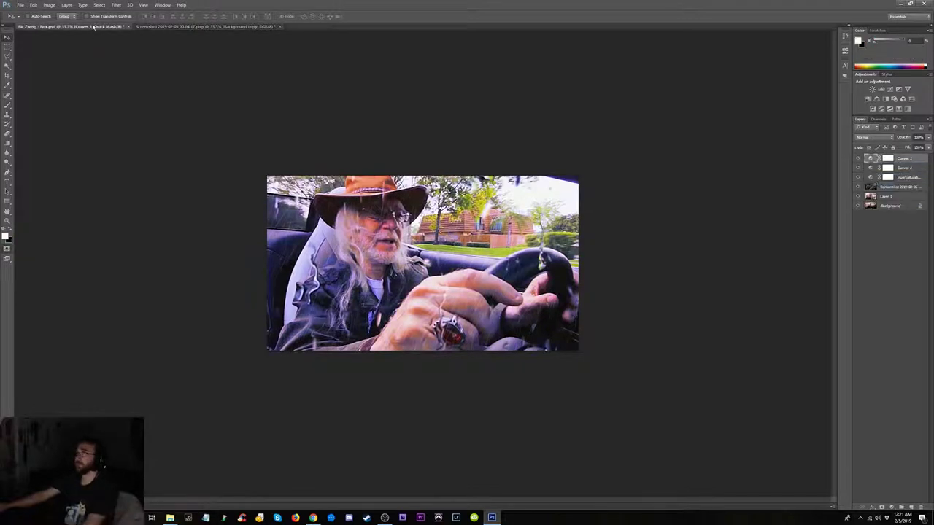
{"action": "left_click", "coordinate": [205, 27]}
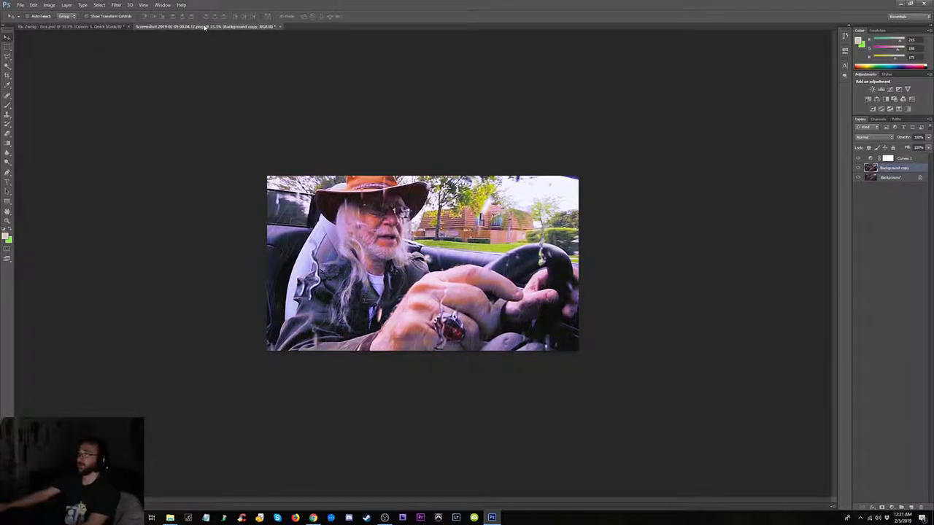
{"action": "left_click", "coordinate": [97, 27]}
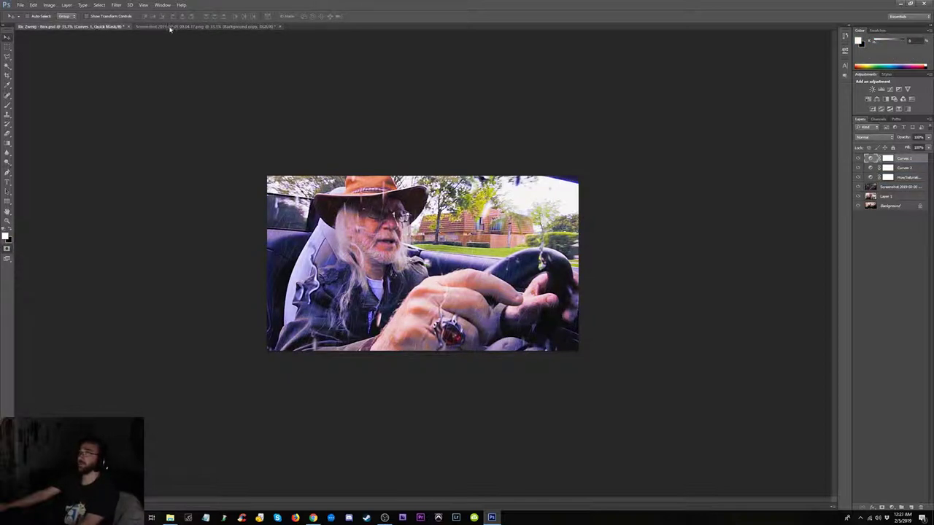
{"action": "left_click", "coordinate": [167, 27]}
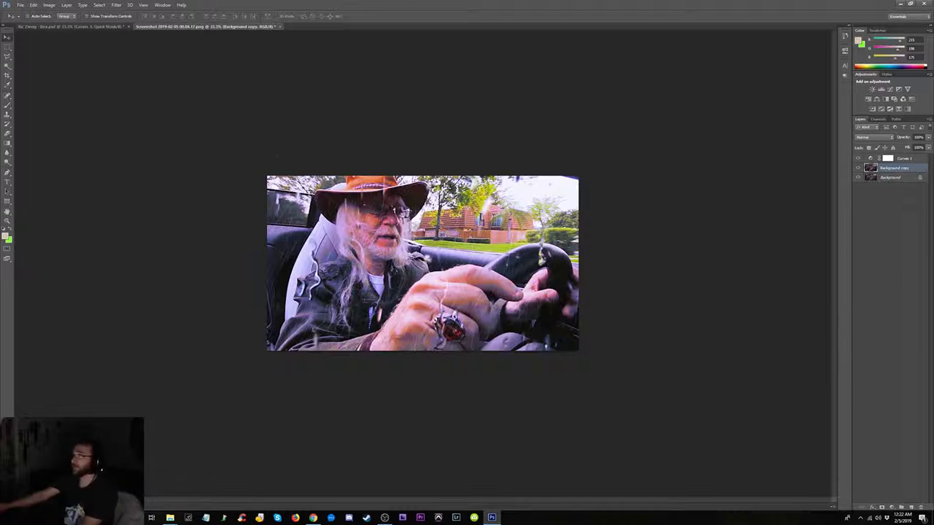
{"action": "left_click", "coordinate": [96, 27]}
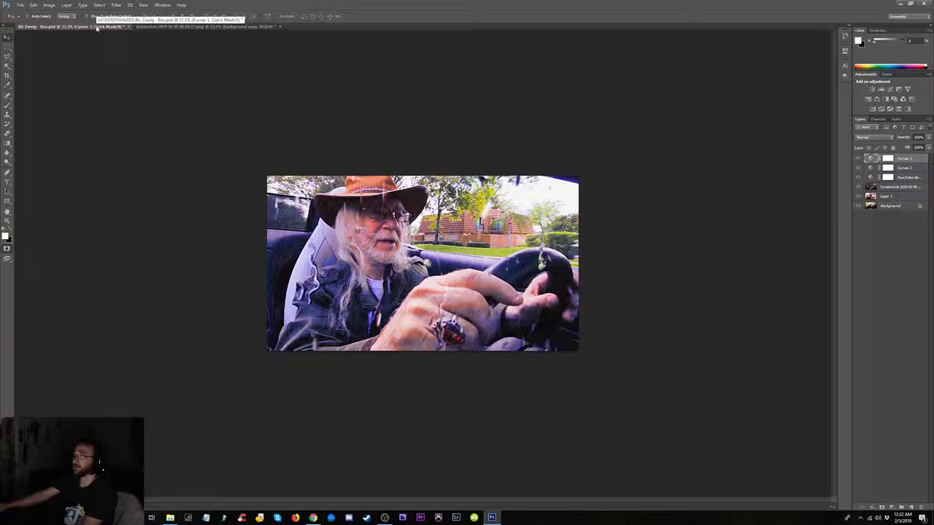
{"action": "left_click", "coordinate": [175, 26]}
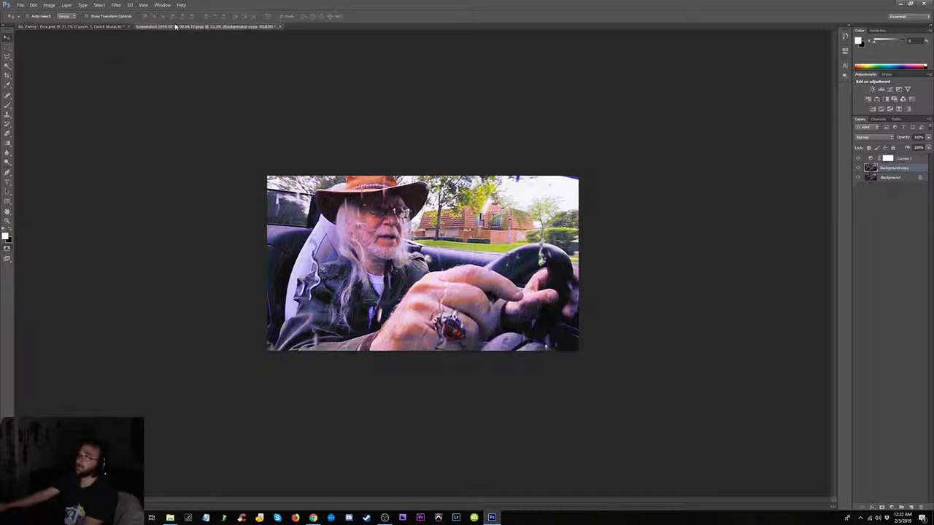
{"action": "left_click", "coordinate": [77, 27]}
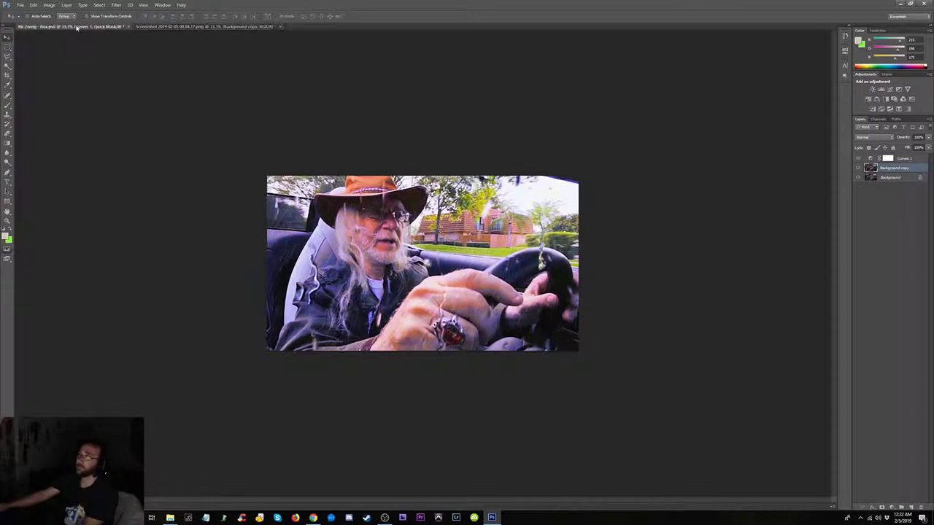
{"action": "left_click", "coordinate": [175, 26]}
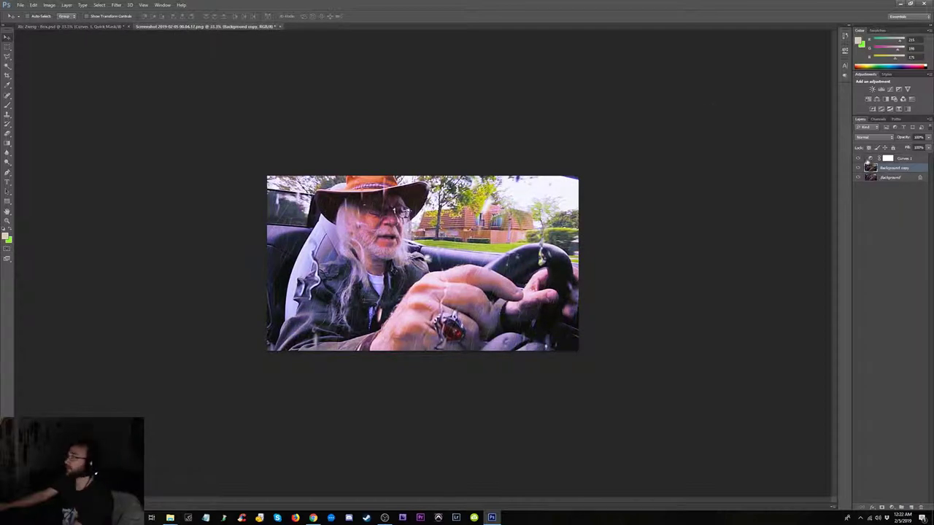
{"action": "left_click", "coordinate": [888, 158]}
- Zoom the screenshot to 50%, open Curves 1's settings, and add a Hue/Saturation layer above it
{"action": "key", "text": "ctrl+plus"}
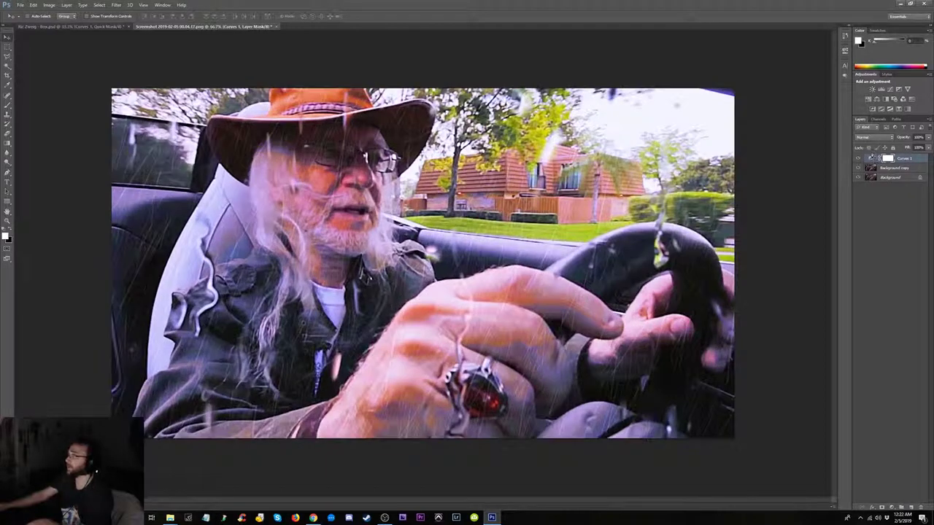
{"action": "double_click", "coordinate": [871, 159]}
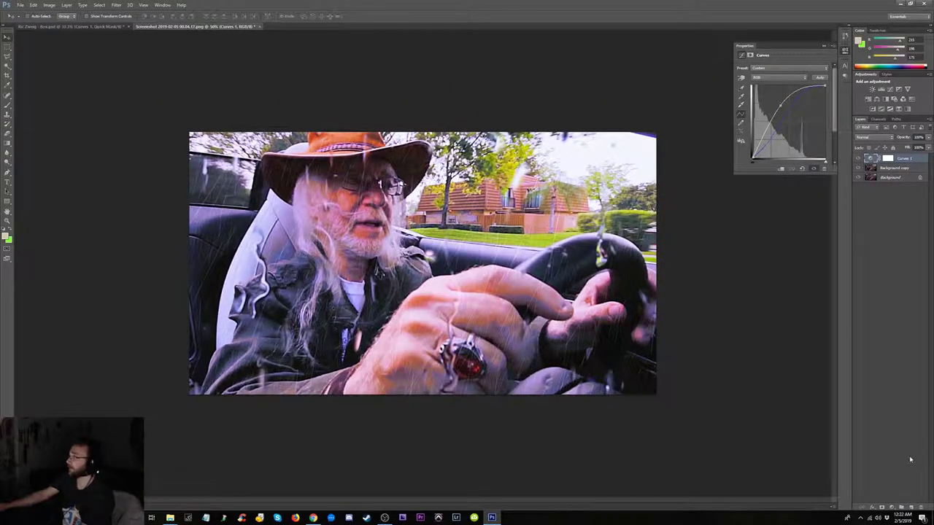
{"action": "left_click", "coordinate": [892, 508]}
{"action": "left_click", "coordinate": [886, 418]}
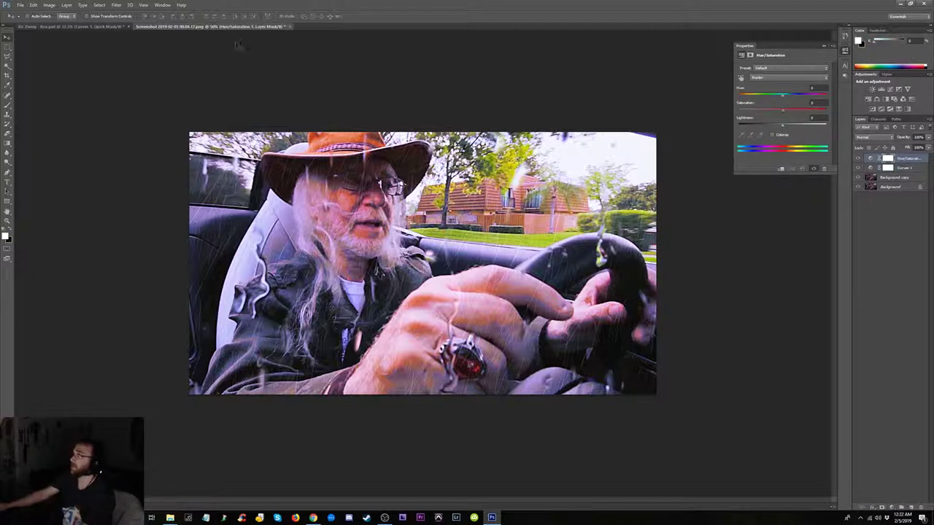
- Check the other PSD's Hue/Saturation settings, zoom it to 50%, and compare with the screenshot
{"action": "left_click", "coordinate": [81, 27]}
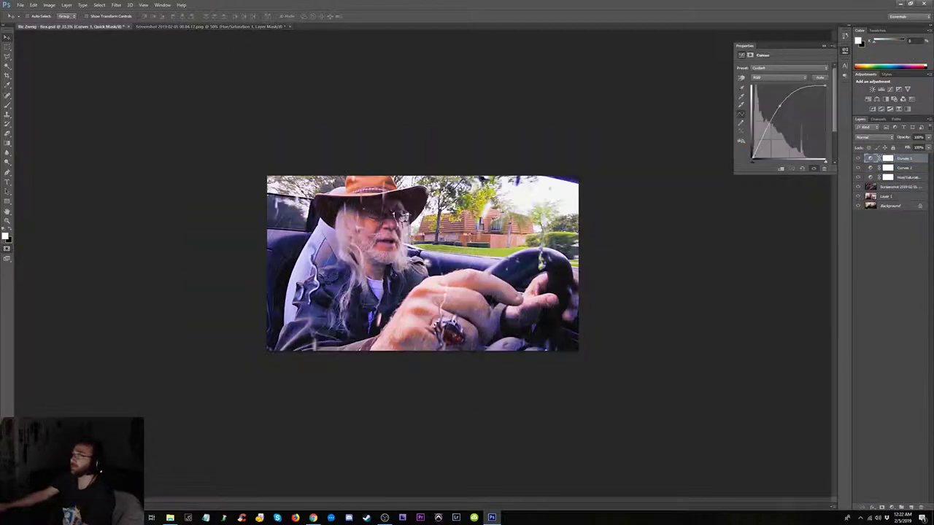
{"action": "left_click", "coordinate": [905, 178]}
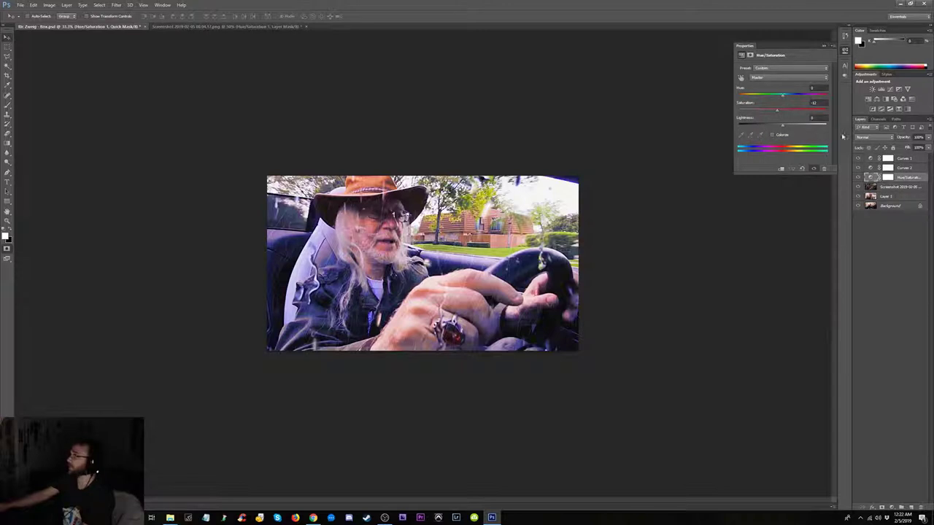
{"action": "left_click", "coordinate": [226, 27]}
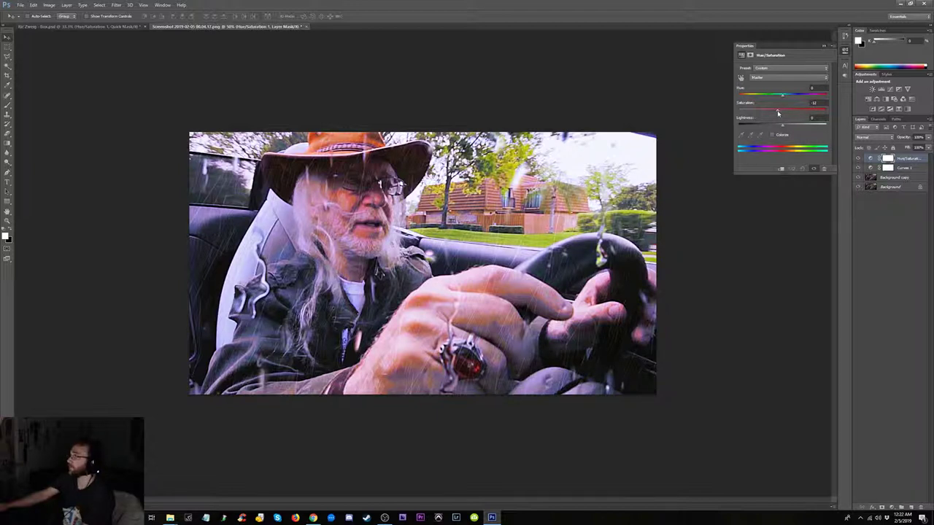
{"action": "left_click", "coordinate": [113, 27]}
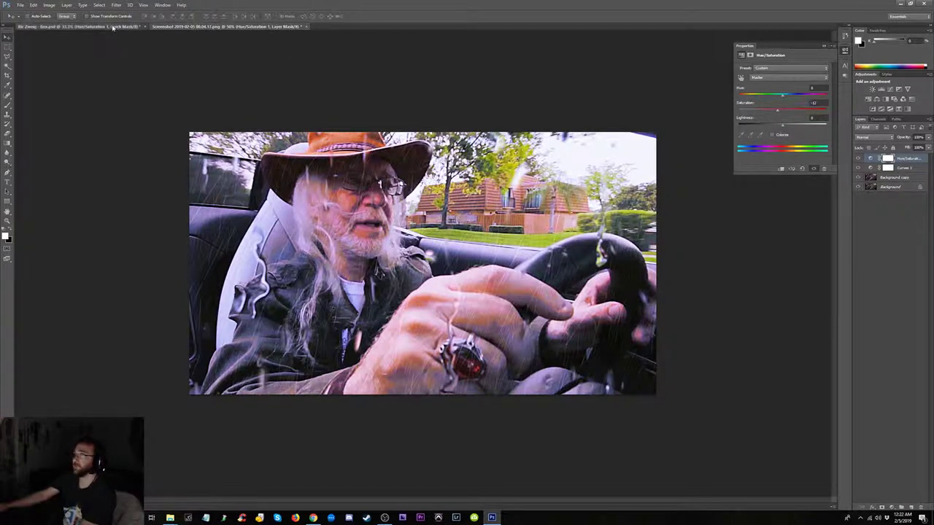
{"action": "key", "text": "ctrl+plus"}
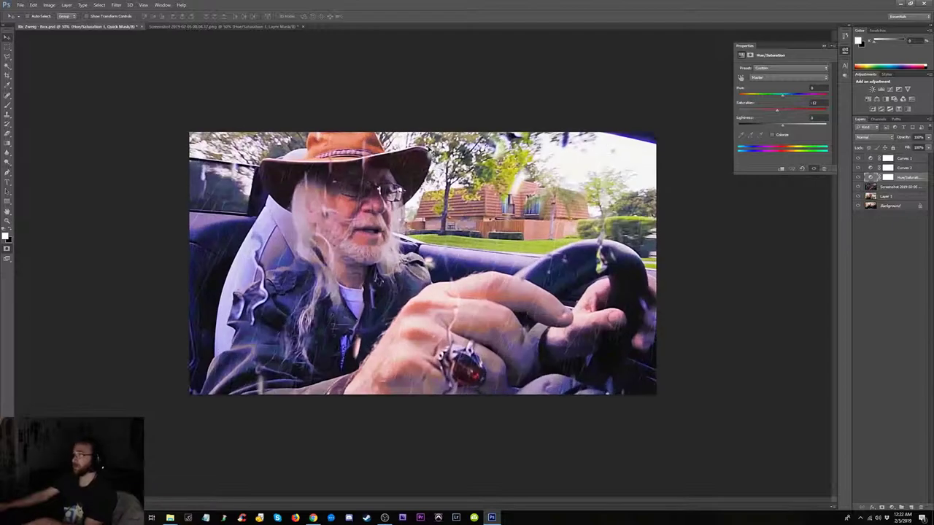
{"action": "left_click", "coordinate": [218, 26]}
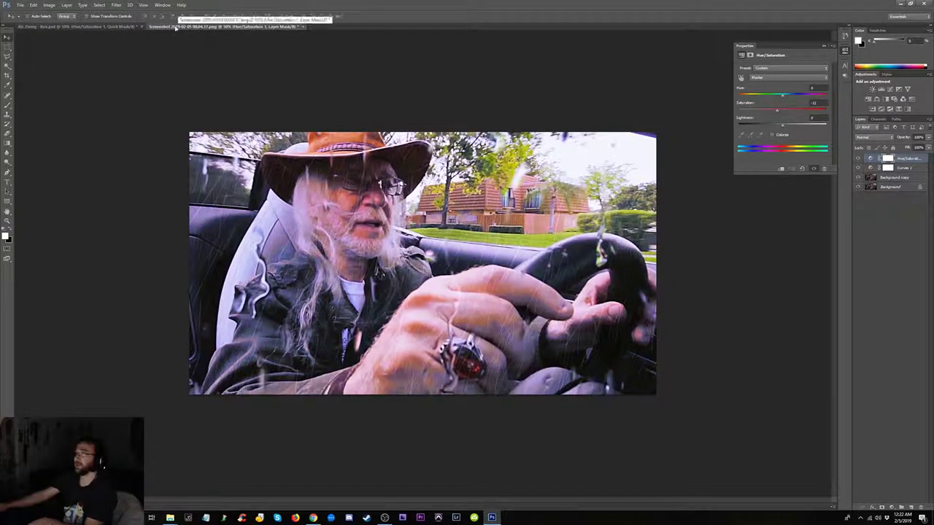
{"action": "left_click", "coordinate": [113, 26]}
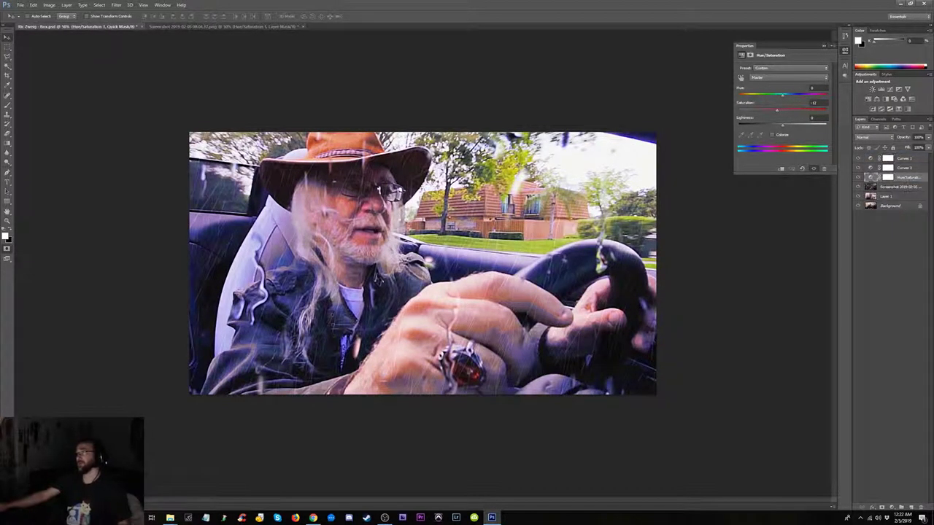
{"action": "left_click", "coordinate": [226, 26]}
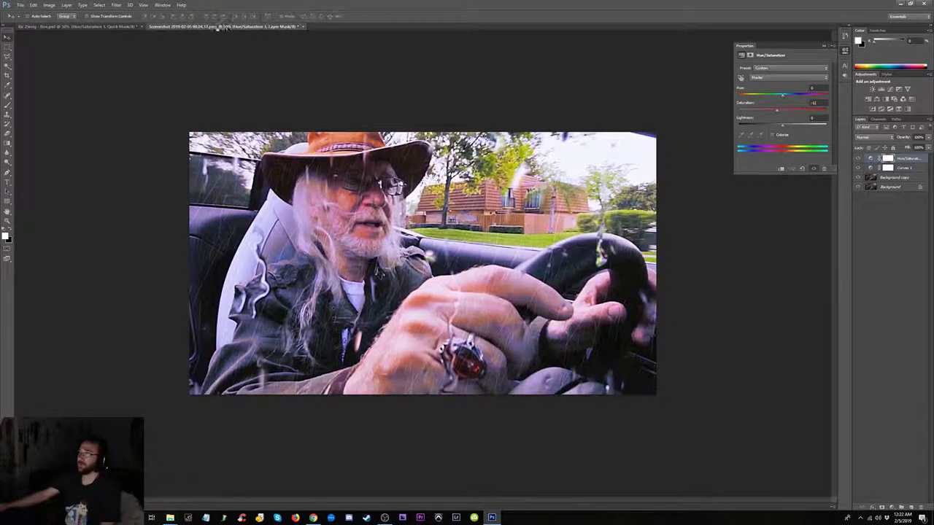
{"action": "left_click", "coordinate": [123, 27]}
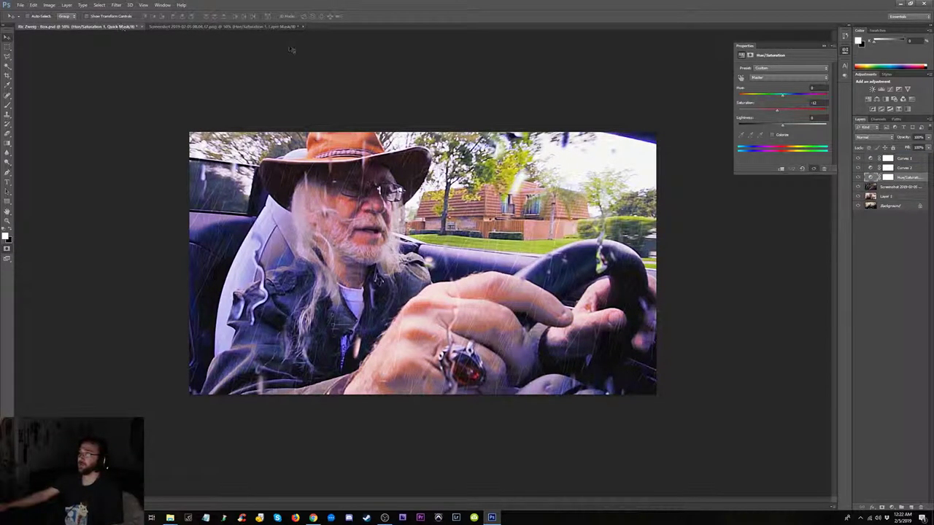
{"action": "left_click", "coordinate": [254, 27]}
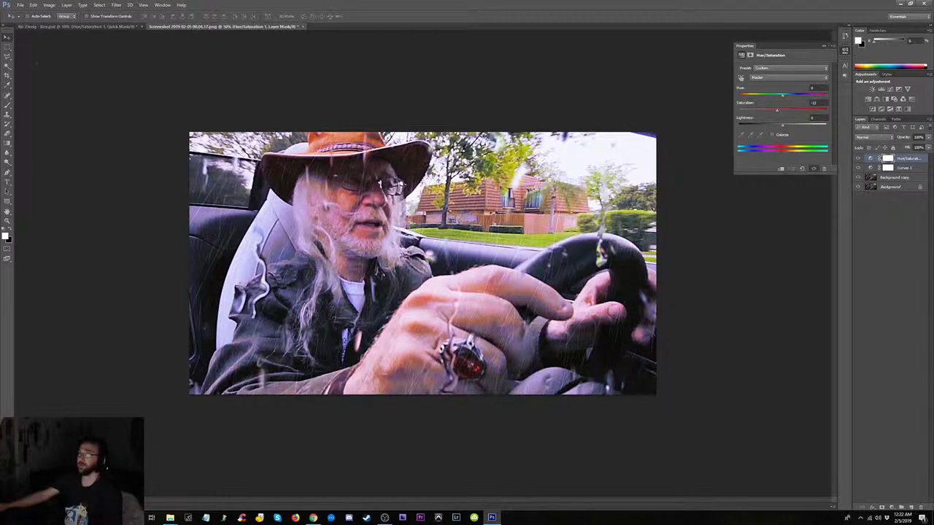
- Nudge the Background copy very slightly and compare it against the other PSD
{"action": "left_click", "coordinate": [867, 181]}
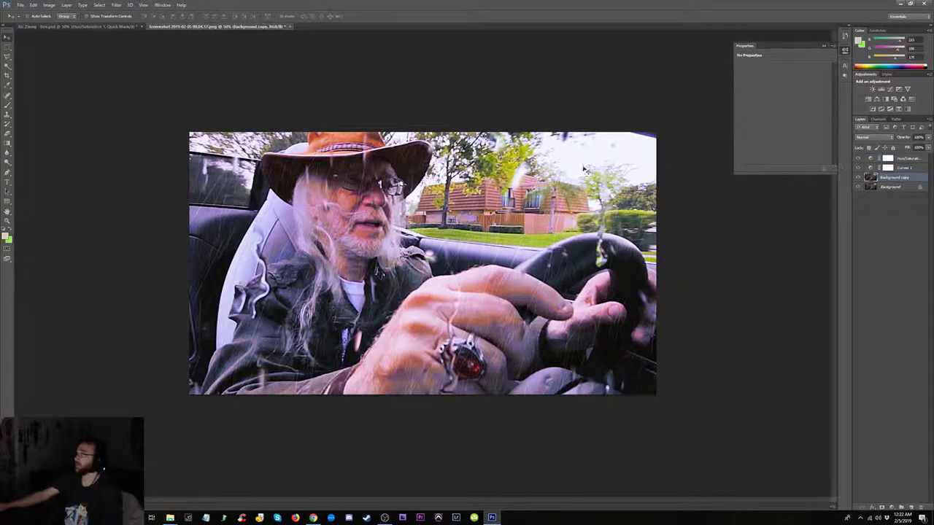
{"action": "left_click_drag", "start_coordinate": [431, 170], "coordinate": [424, 166]}
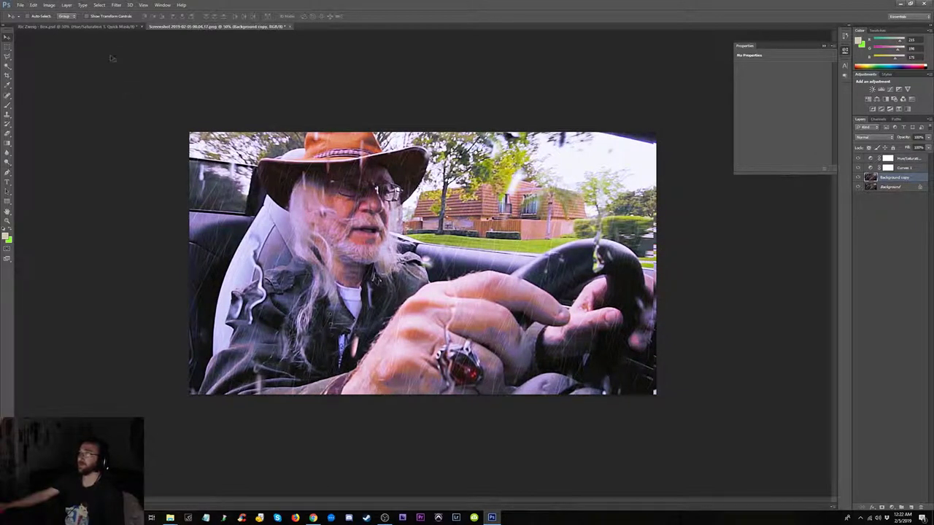
{"action": "left_click", "coordinate": [88, 27]}
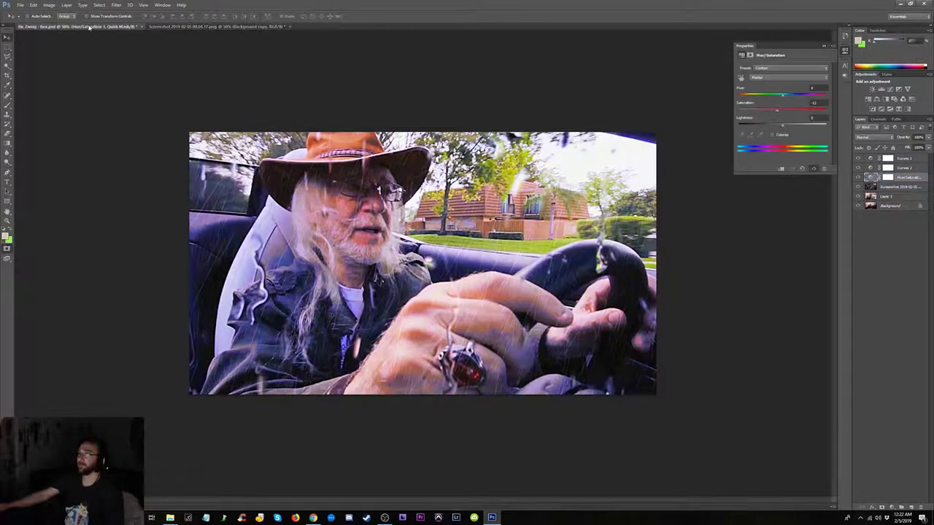
{"action": "left_click", "coordinate": [177, 26]}
{"action": "left_click", "coordinate": [105, 26]}
{"action": "left_click", "coordinate": [193, 27]}
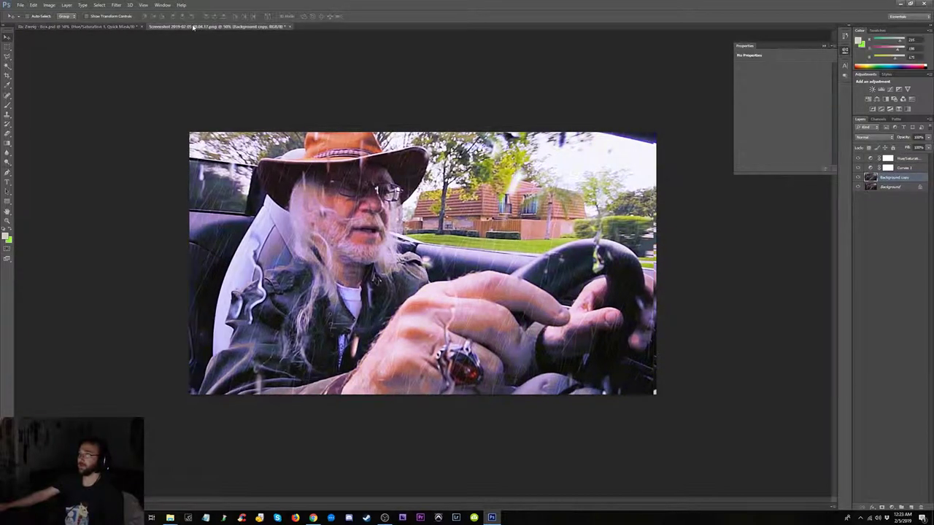
- Zoom the screenshot out to 25% and compare it with the finished PSD
{"action": "key", "text": "ctrl+minus"}
{"action": "key", "text": "ctrl+minus"}
{"action": "left_click", "coordinate": [105, 27]}
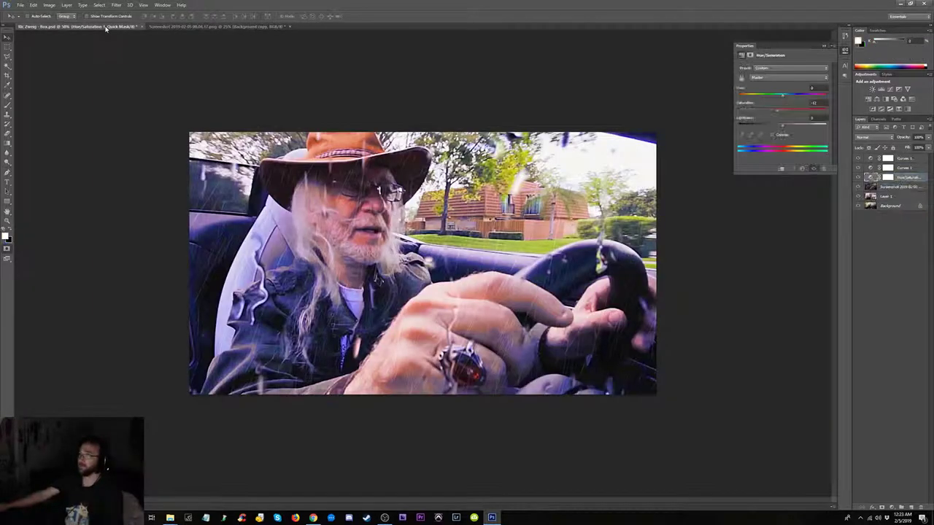
{"action": "key", "text": "ctrl+minus"}
{"action": "key", "text": "ctrl+minus"}
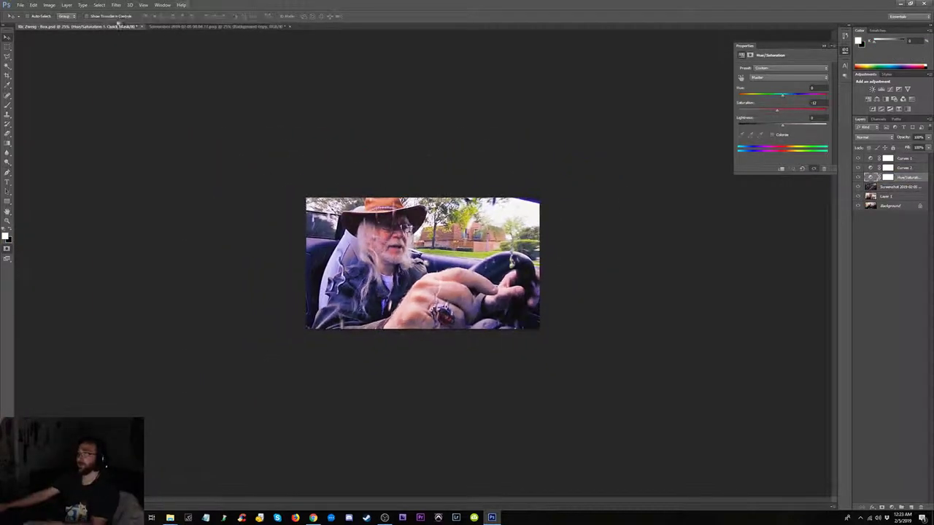
{"action": "left_click", "coordinate": [183, 27]}
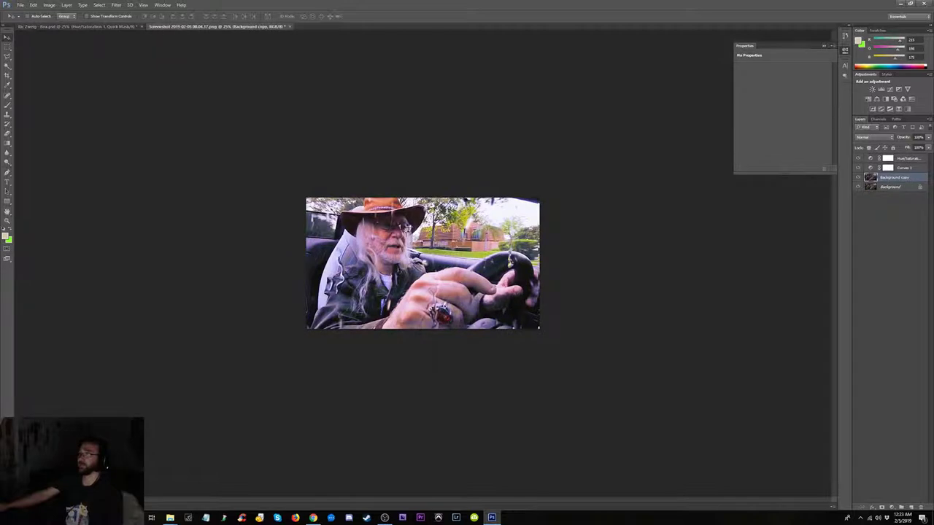
{"action": "left_click", "coordinate": [101, 27]}
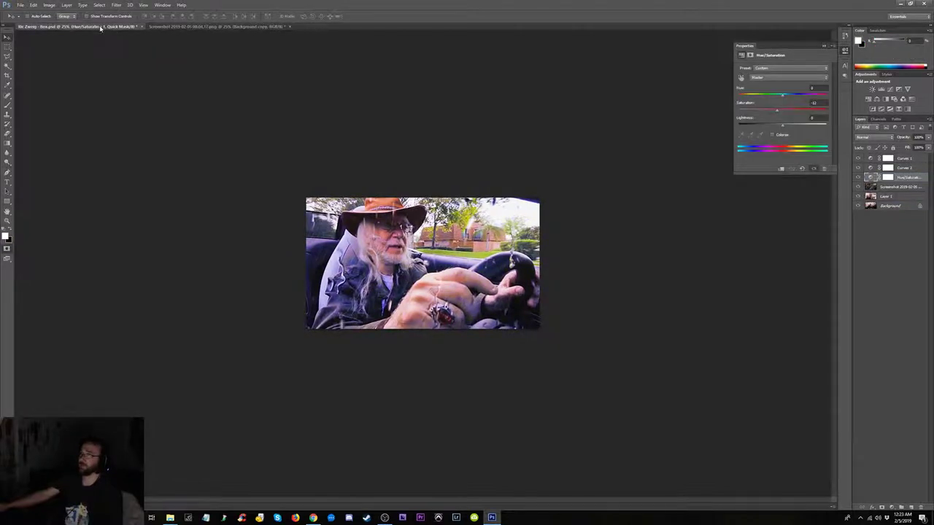
{"action": "left_click", "coordinate": [212, 26]}
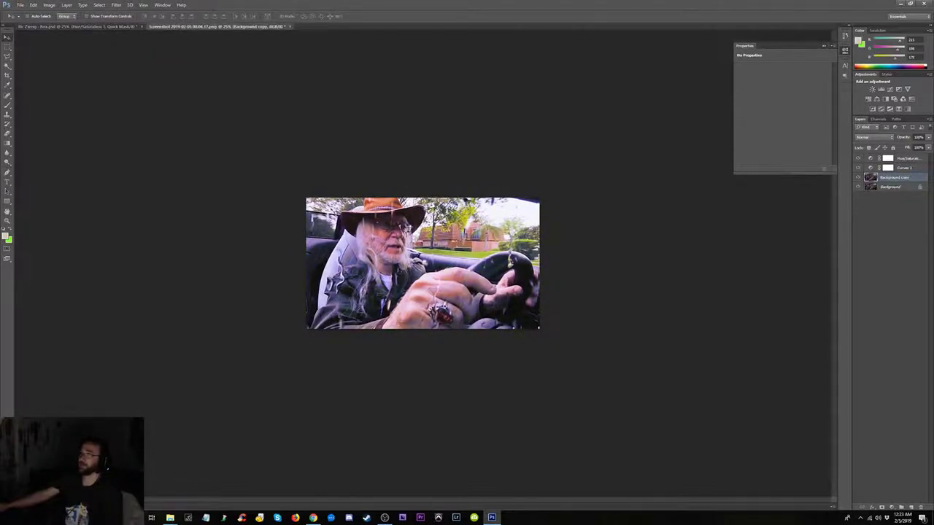
{"action": "left_click", "coordinate": [111, 27]}
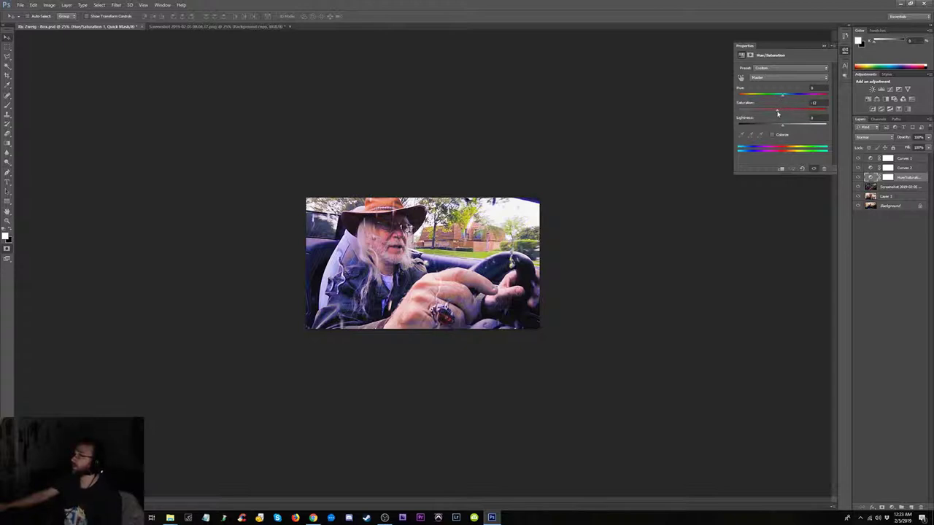
- Inspect the finished PSD's Curves 2, Curves 1 and Hue/Saturation settings, then return to the screenshot
{"action": "left_click", "coordinate": [907, 169]}
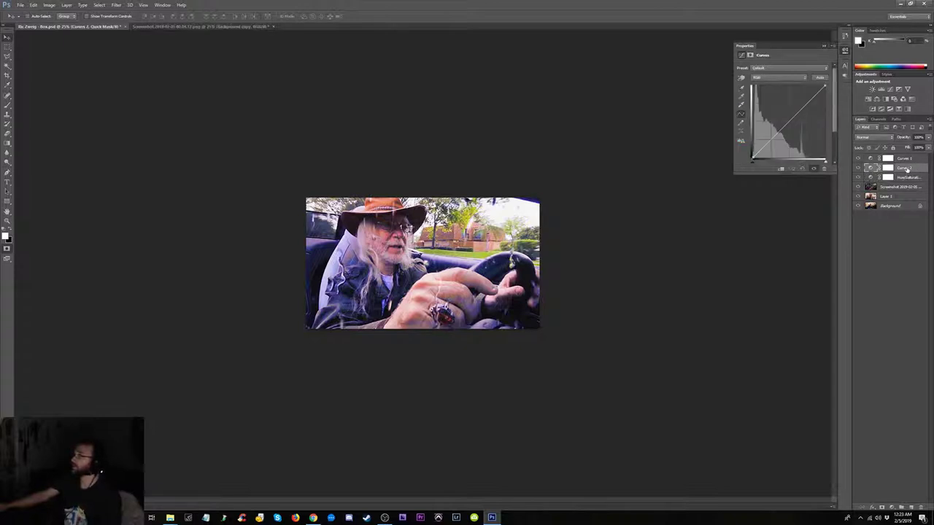
{"action": "left_click", "coordinate": [905, 158]}
{"action": "left_click", "coordinate": [905, 168]}
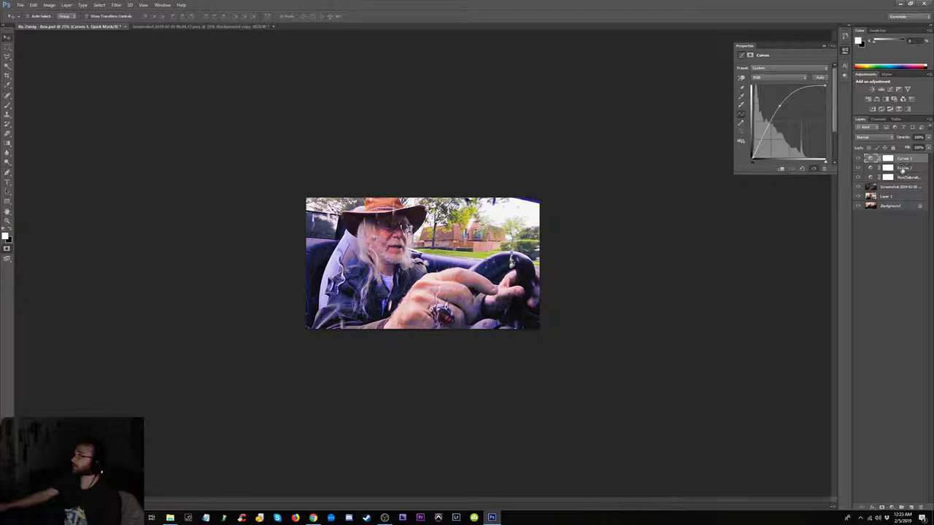
{"action": "left_click", "coordinate": [903, 180]}
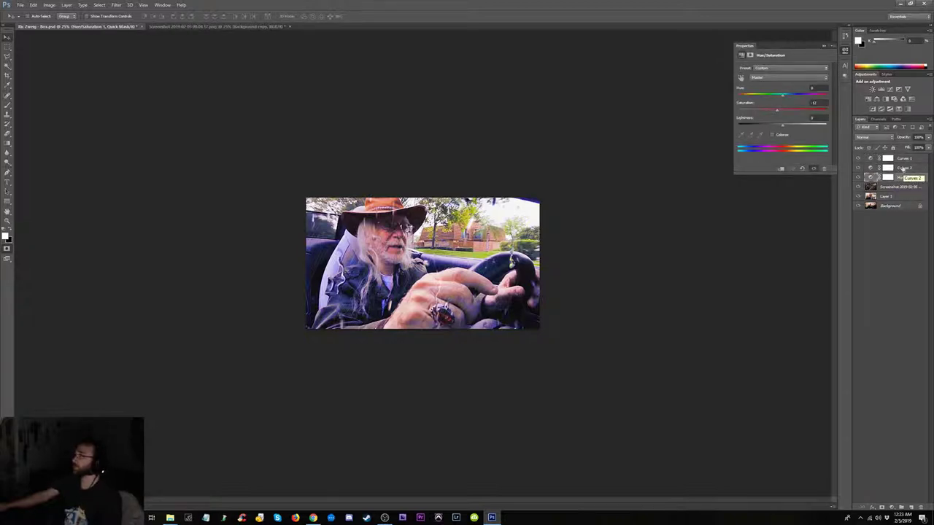
{"action": "left_click", "coordinate": [903, 168]}
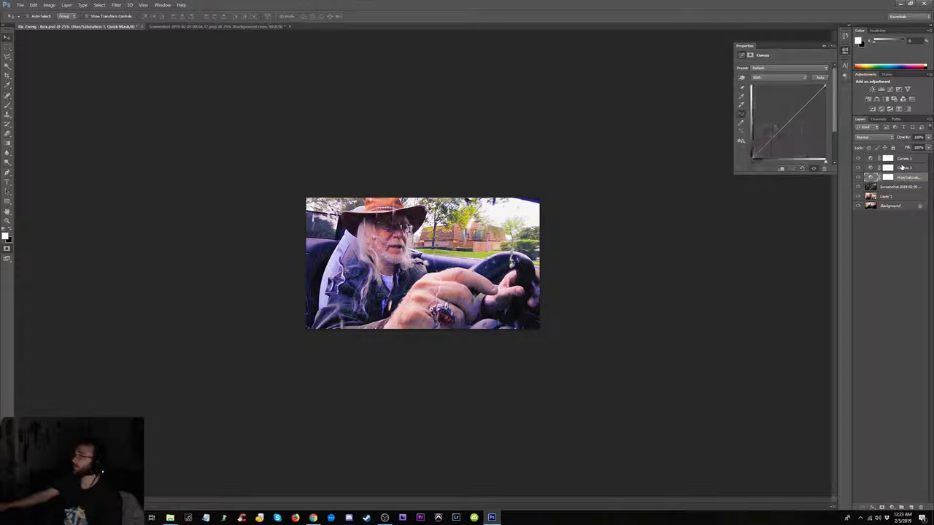
{"action": "left_click", "coordinate": [902, 159]}
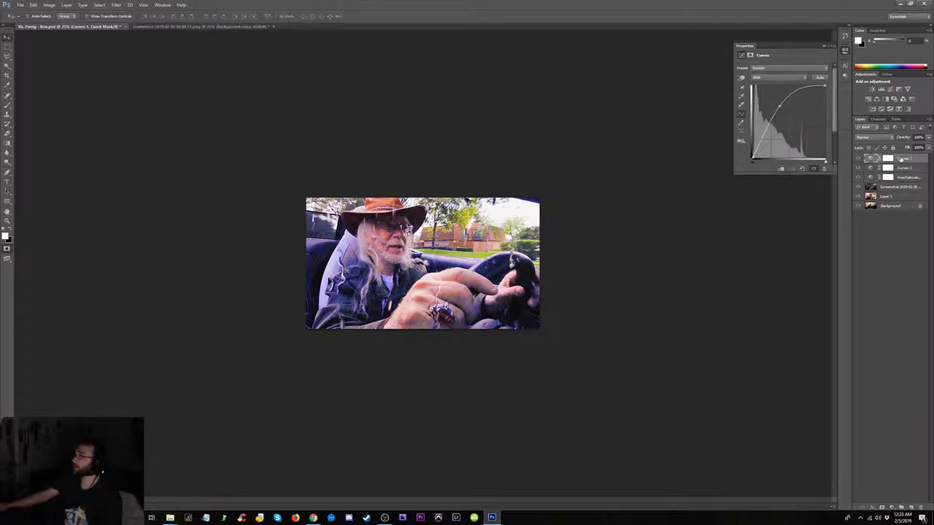
{"action": "left_click", "coordinate": [178, 26]}
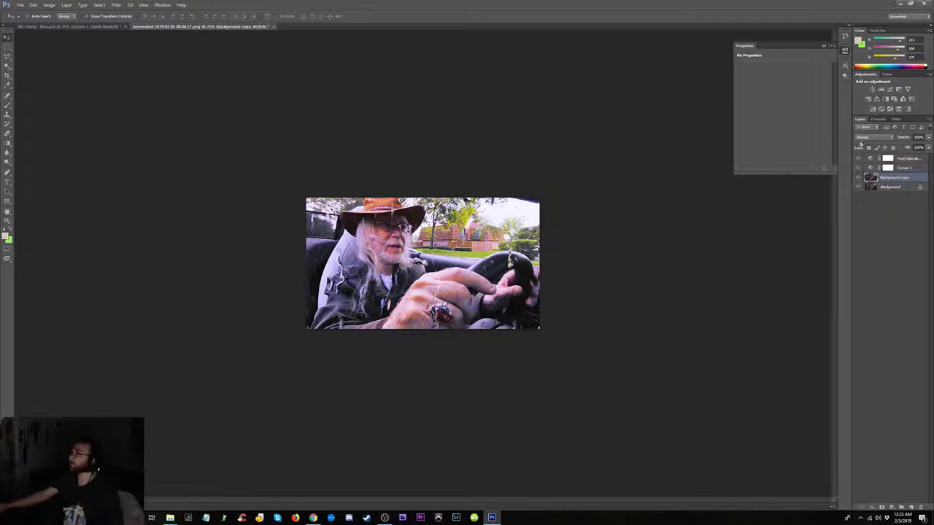
- Steepen the Blue channel curve in the screenshot's Curves 1 for a purple-blue tint, then compare with the PSD
{"action": "left_click", "coordinate": [883, 168]}
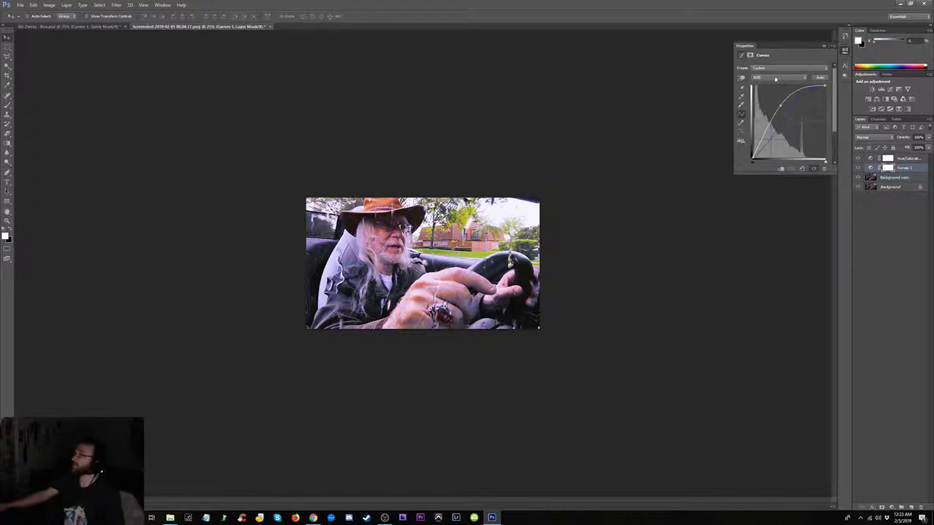
{"action": "left_click", "coordinate": [775, 78]}
{"action": "left_click", "coordinate": [787, 104]}
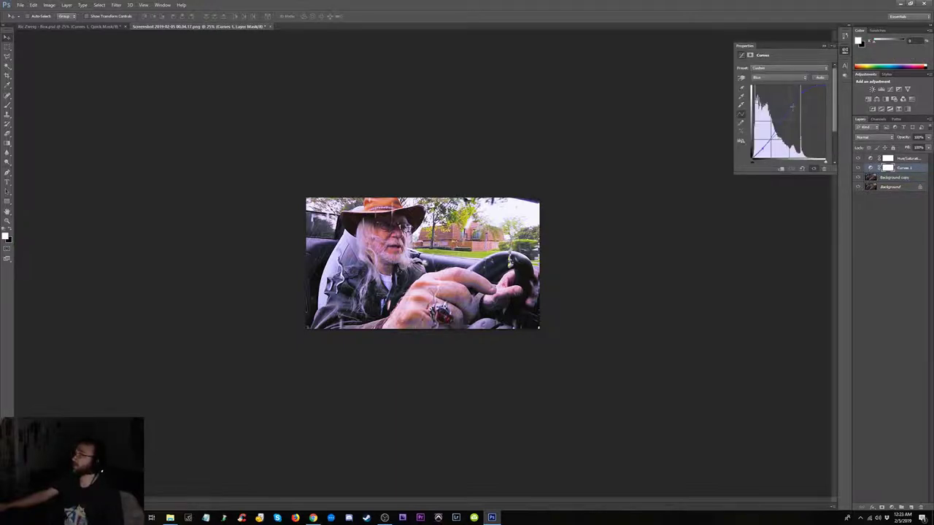
{"action": "mouse_move", "coordinate": [762, 148]}
{"action": "left_mouse_down"}
{"action": "mouse_move", "coordinate": [775, 137]}
{"action": "mouse_move", "coordinate": [759, 136]}
{"action": "left_mouse_up"}
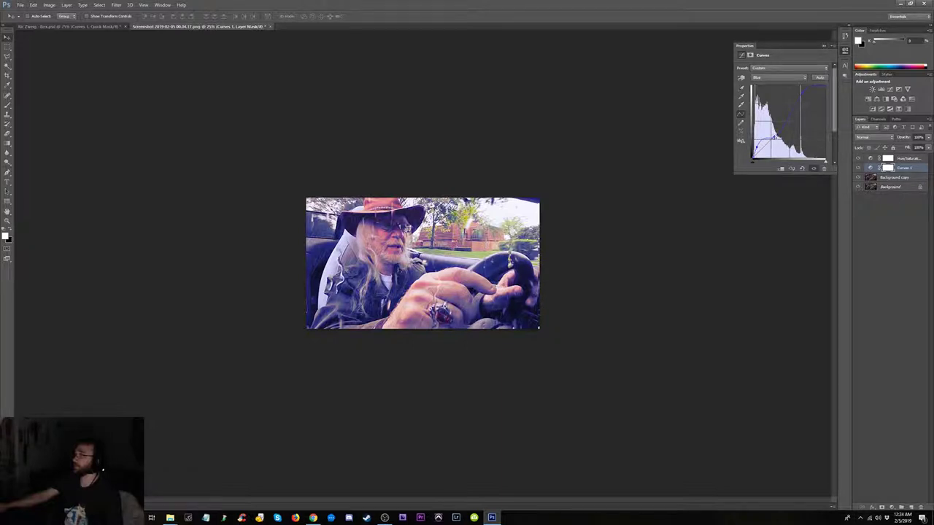
{"action": "left_click_drag", "start_coordinate": [774, 137], "coordinate": [778, 137]}
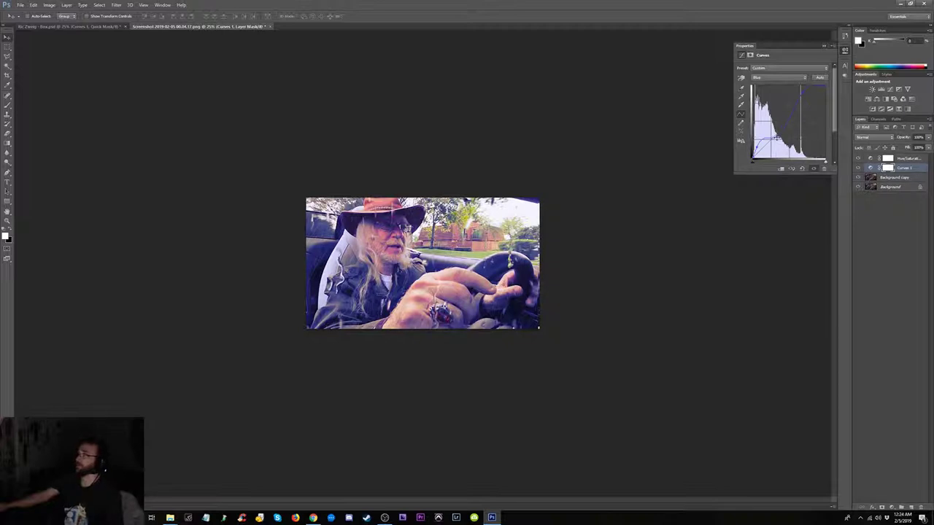
{"action": "left_click", "coordinate": [85, 27]}
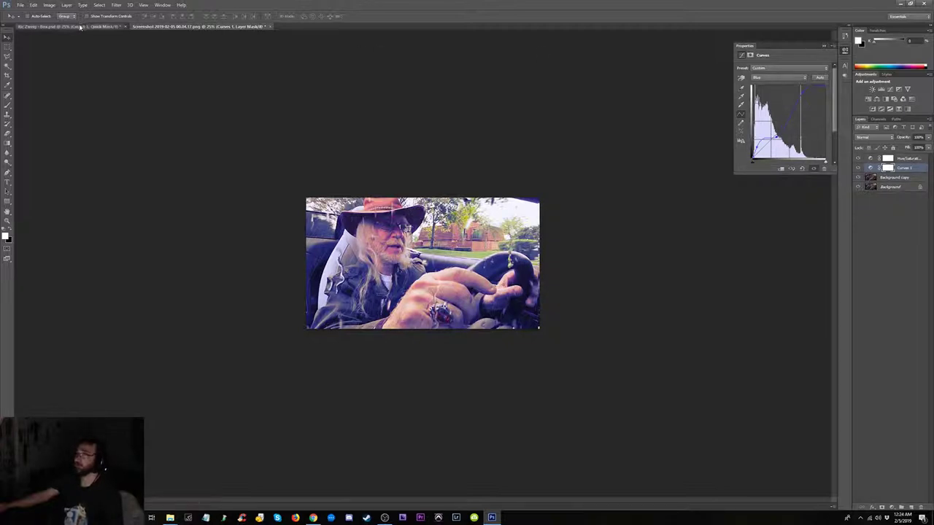
- Add a Curves 2 layer with an S-shaped RGB contrast curve to the screenshot
{"action": "left_click", "coordinate": [160, 27]}
{"action": "left_click", "coordinate": [86, 27]}
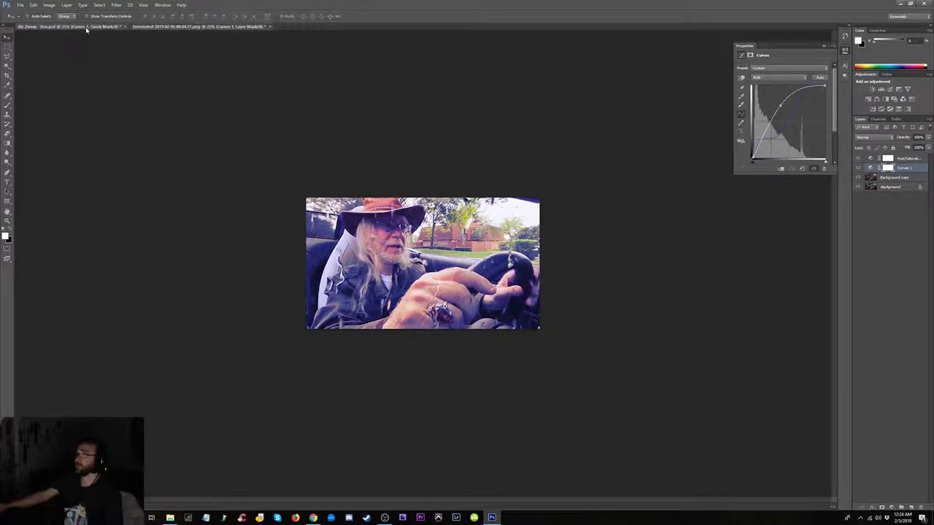
{"action": "left_click", "coordinate": [151, 27]}
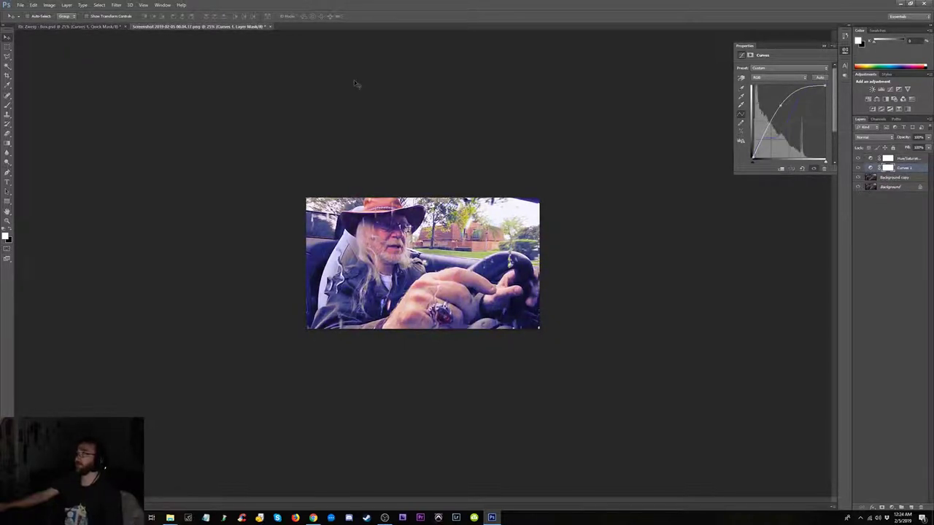
{"action": "left_click", "coordinate": [892, 508]}
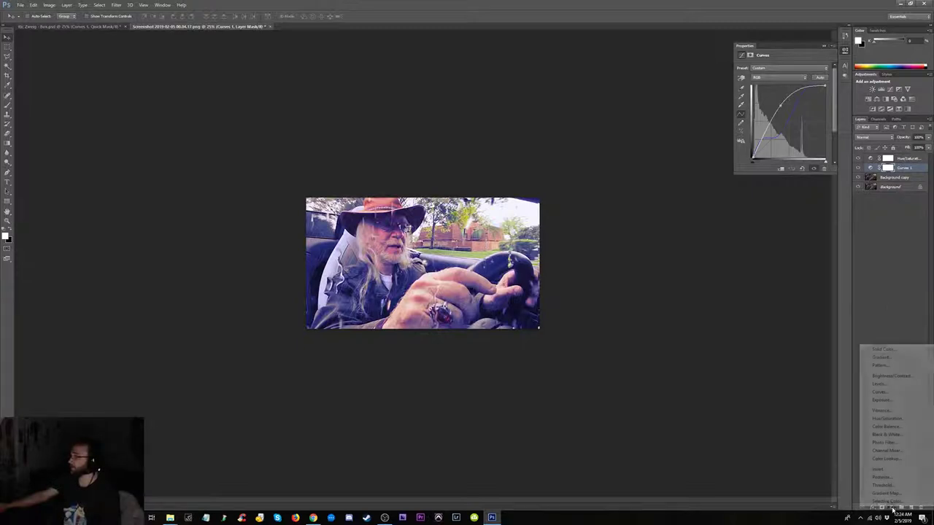
{"action": "left_click", "coordinate": [880, 392]}
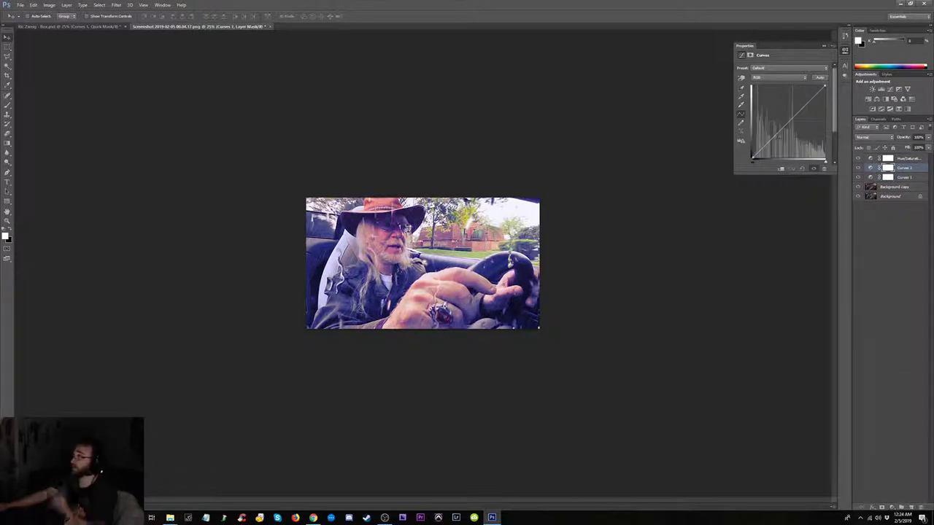
{"action": "mouse_move", "coordinate": [788, 123]}
{"action": "left_mouse_down"}
{"action": "mouse_move", "coordinate": [795, 132]}
{"action": "mouse_move", "coordinate": [798, 106]}
{"action": "left_mouse_up"}
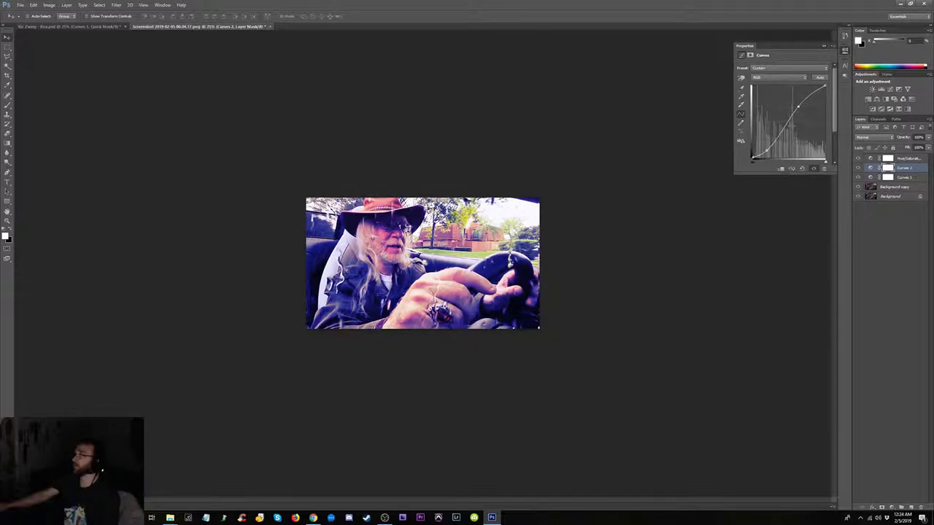
{"action": "left_click_drag", "start_coordinate": [798, 106], "coordinate": [798, 106]}
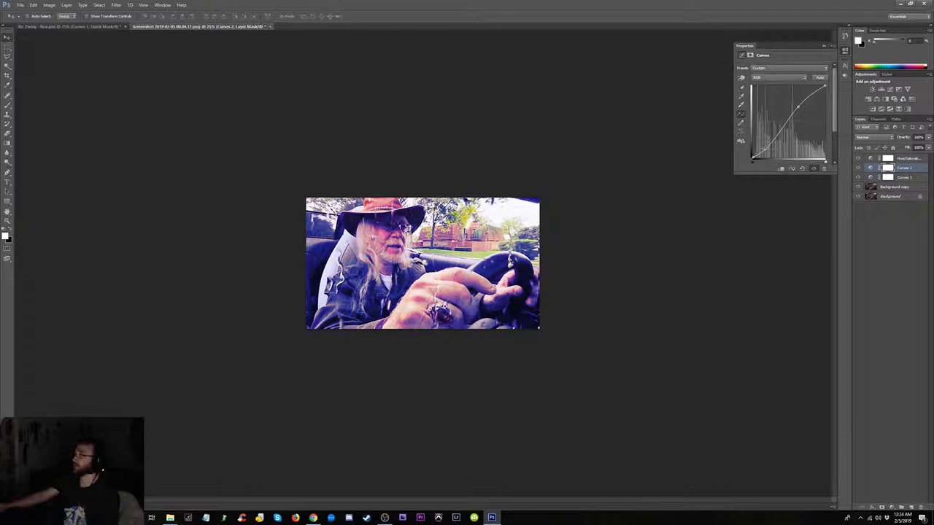
{"action": "left_click", "coordinate": [70, 27]}
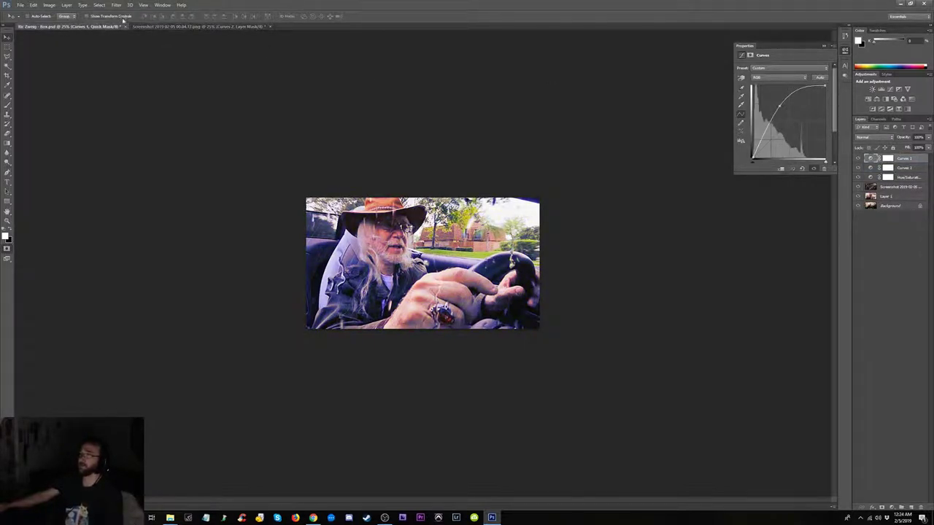
- Flip repeatedly between the finished PSD and the screenshot, ending zoomed in on the screenshot
{"action": "left_click", "coordinate": [171, 27]}
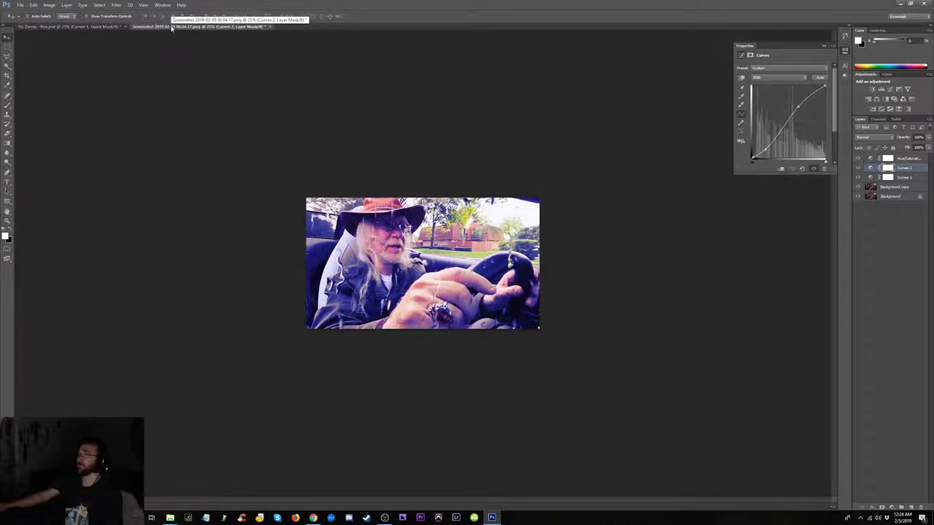
{"action": "left_click", "coordinate": [101, 27]}
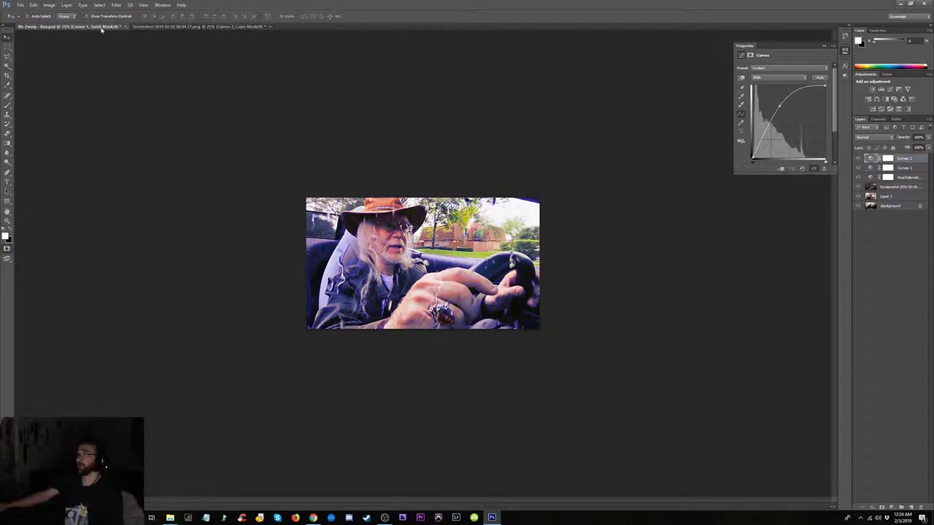
{"action": "left_click", "coordinate": [170, 27]}
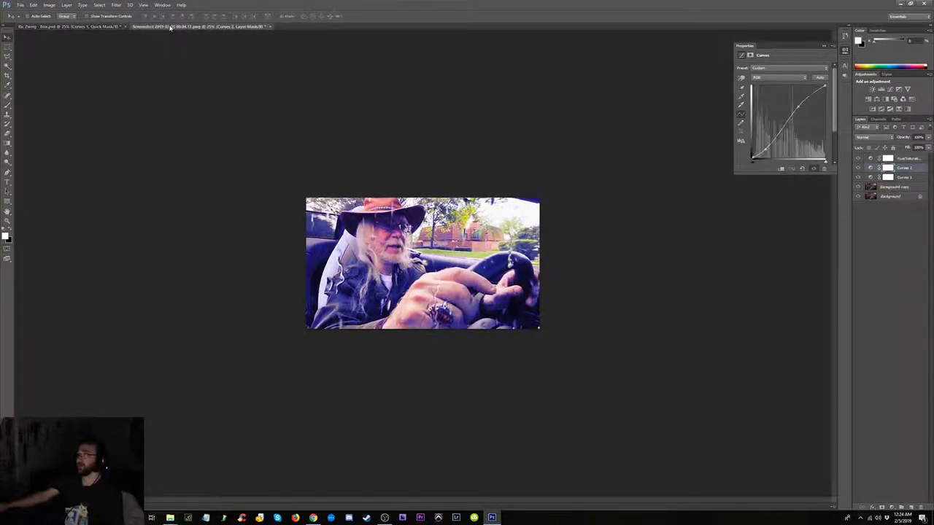
{"action": "left_click", "coordinate": [87, 27]}
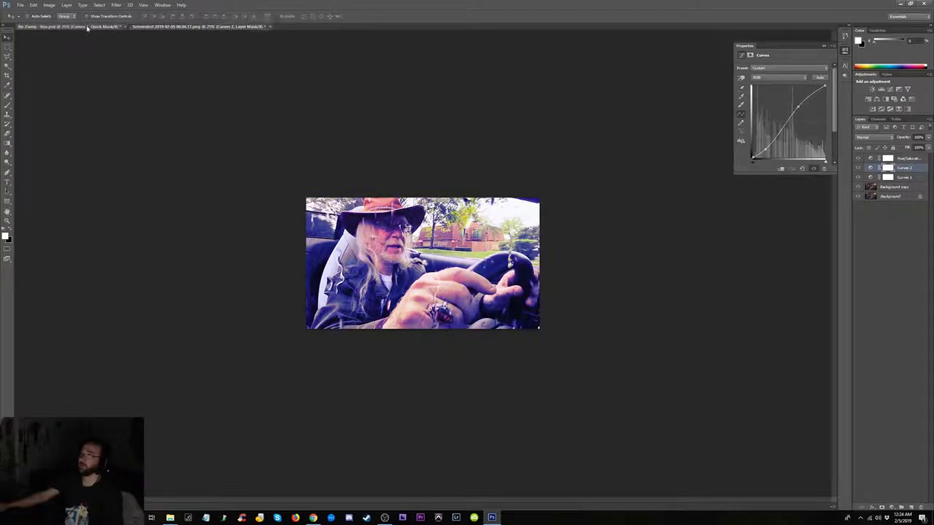
{"action": "left_click", "coordinate": [194, 27]}
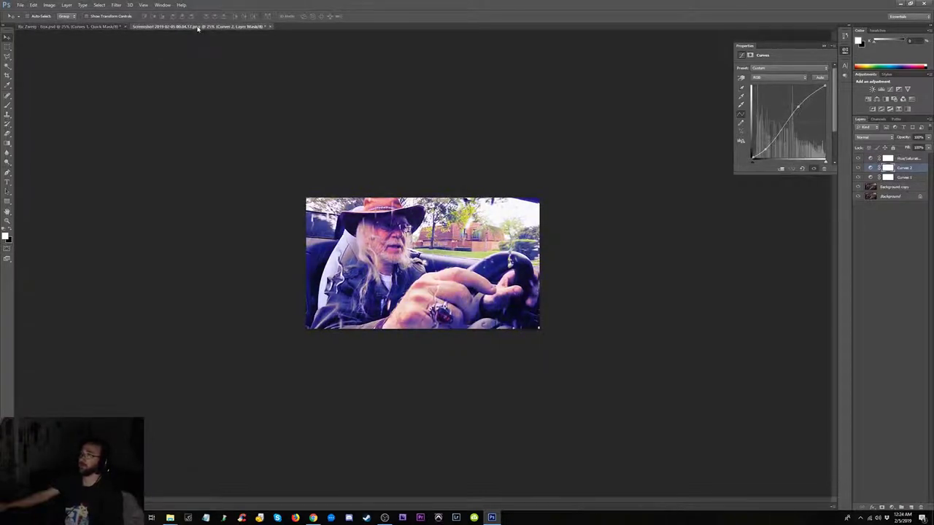
{"action": "key", "text": "ctrl+Tab"}
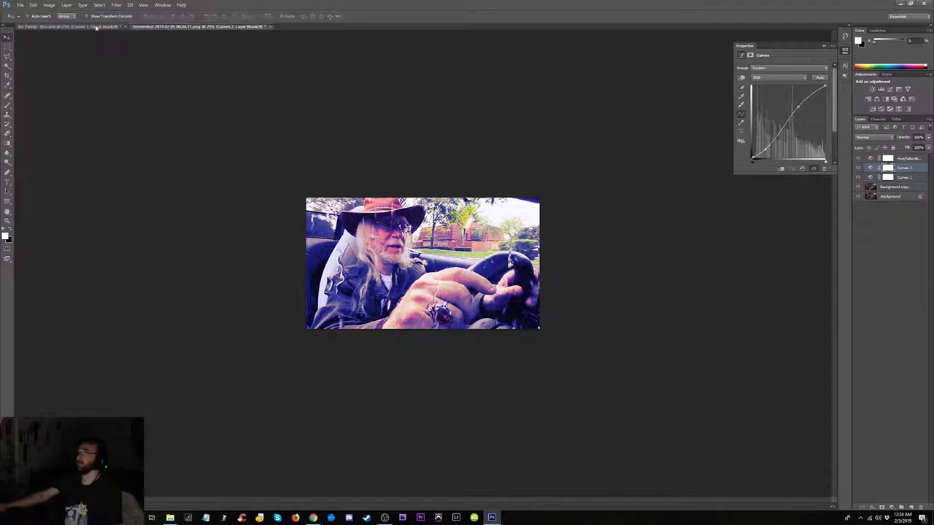
{"action": "left_click", "coordinate": [186, 27]}
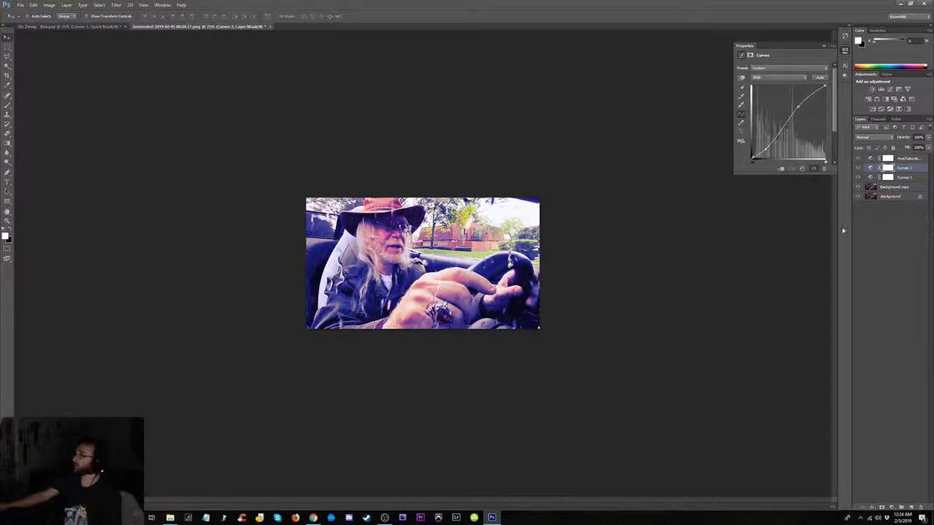
{"action": "key", "text": "ctrl+plus"}
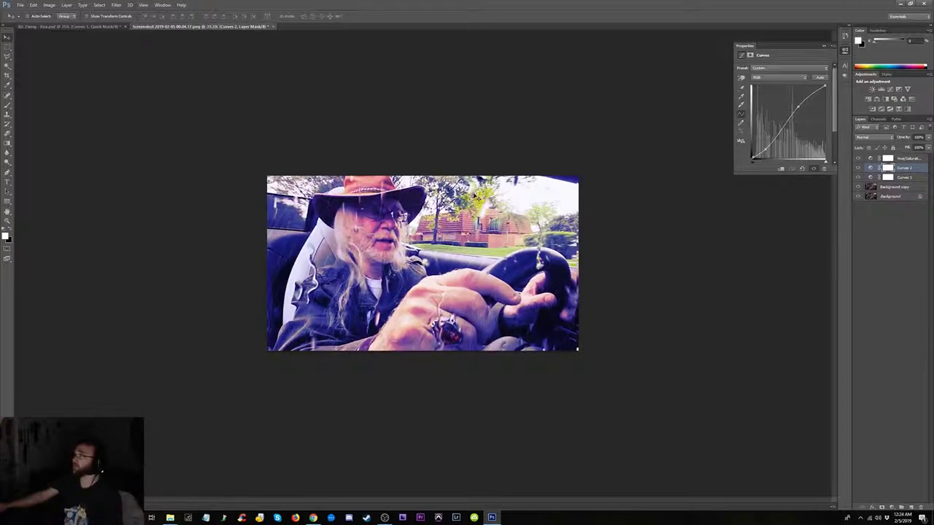
- Duplicate the Background copy layer and apply Unsharp Mask: 43% amount, 5.4 px radius, threshold 0
{"action": "left_click", "coordinate": [894, 187]}
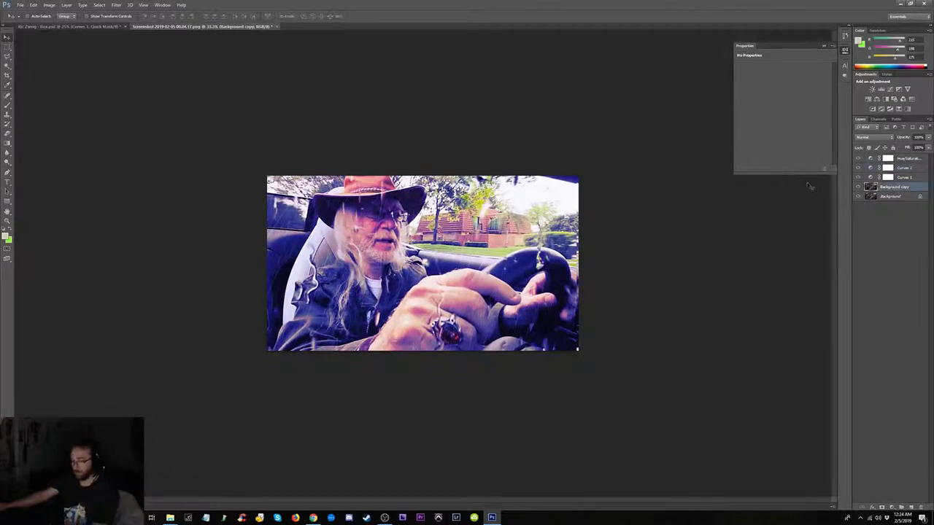
{"action": "key", "text": "ctrl+j"}
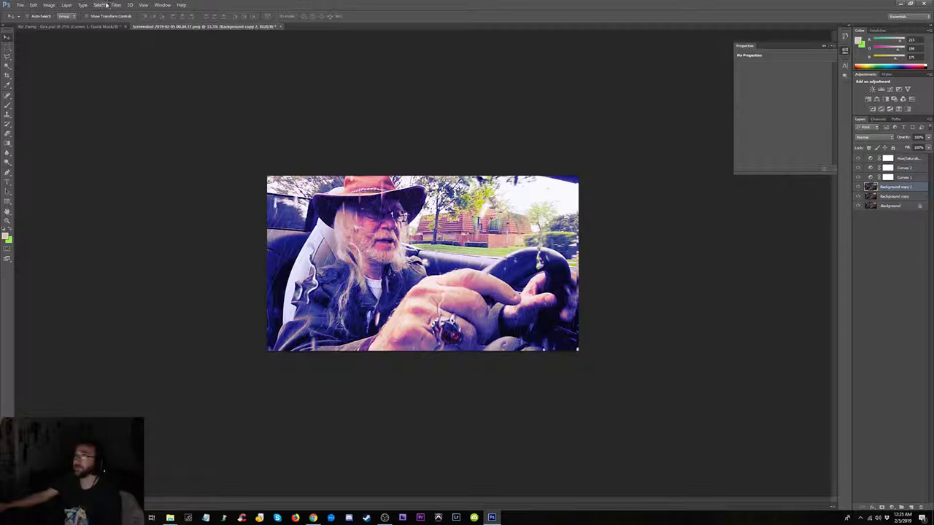
{"action": "left_click", "coordinate": [116, 5]}
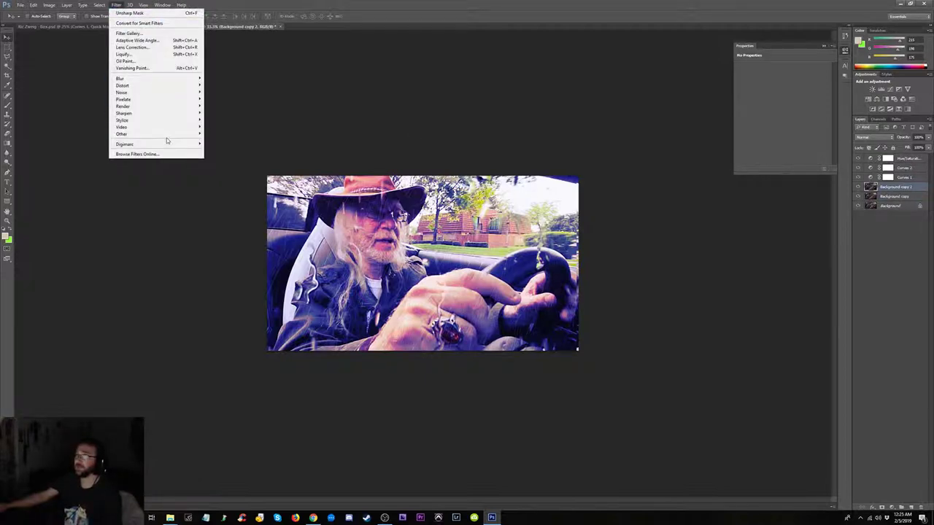
{"action": "mouse_move", "coordinate": [124, 113]}
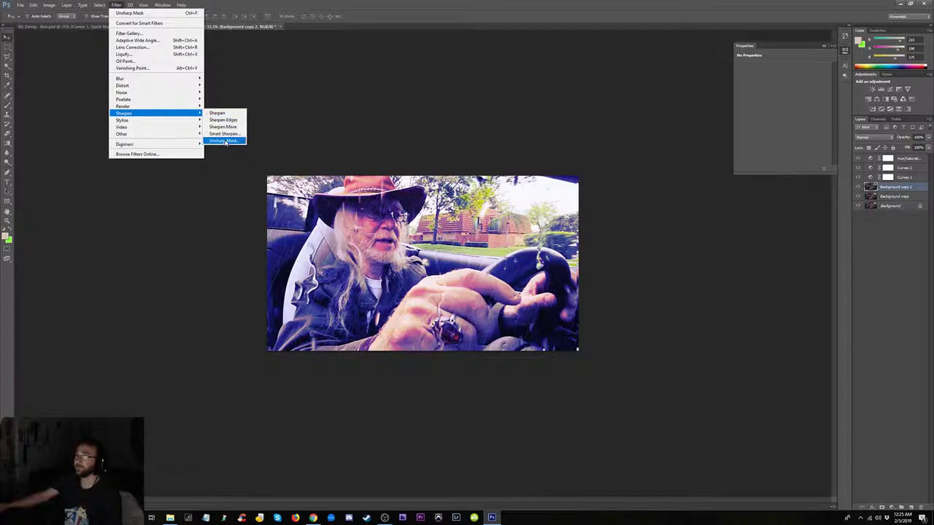
{"action": "left_click", "coordinate": [222, 140]}
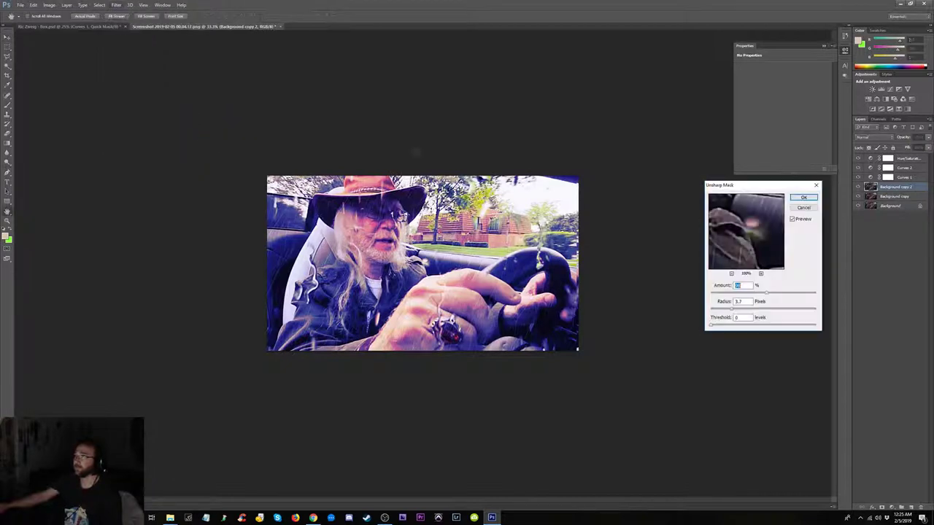
{"action": "key", "text": "Tab"}
{"action": "left_click", "coordinate": [741, 293]}
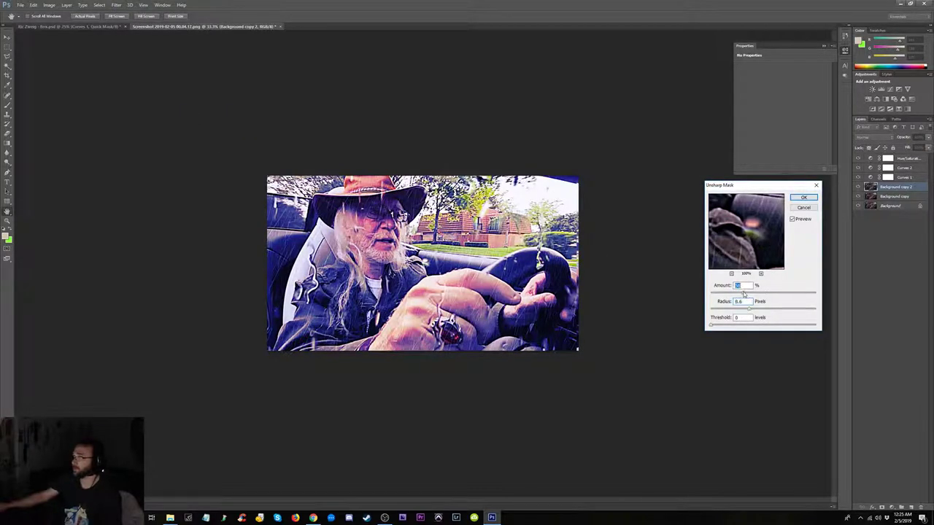
{"action": "key", "text": "Tab"}
{"action": "left_click", "coordinate": [793, 220]}
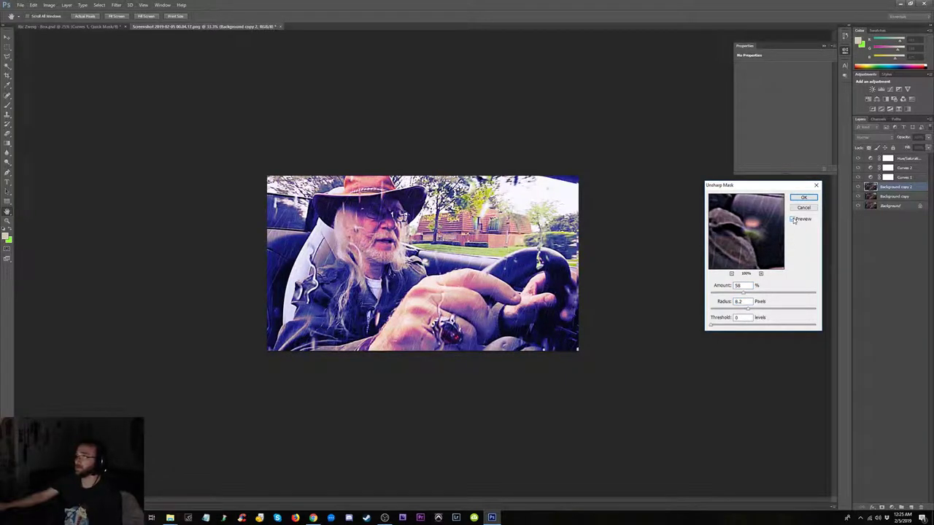
{"action": "double_click", "coordinate": [740, 301]}
{"action": "double_click", "coordinate": [738, 286]}
{"action": "type", "text": "43"}
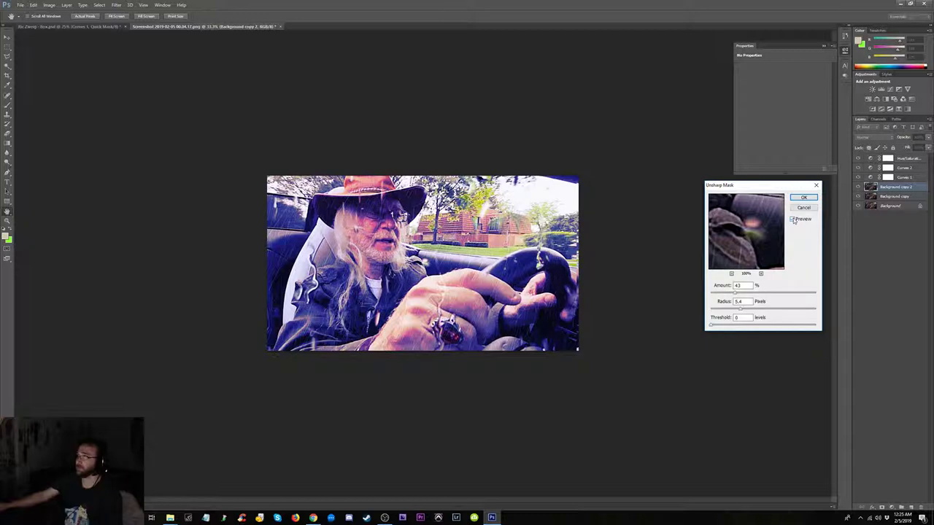
{"action": "left_click", "coordinate": [803, 198]}
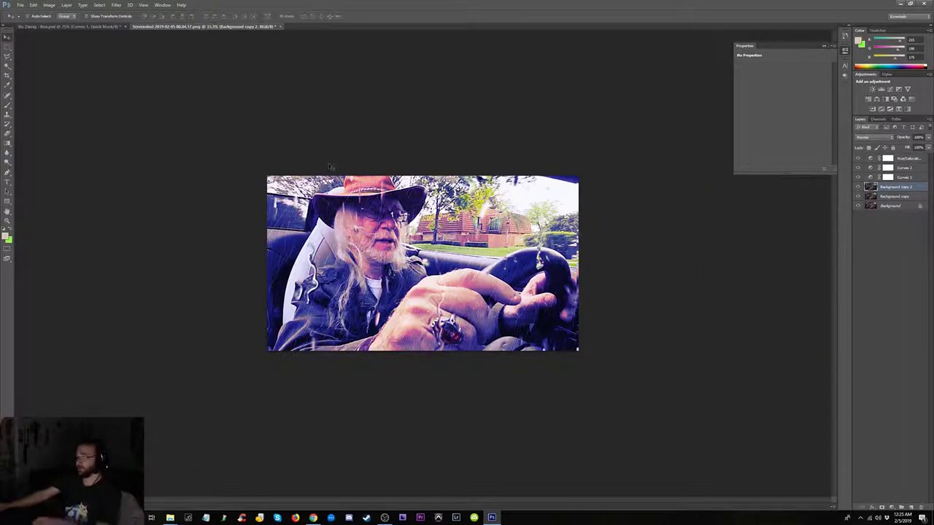
- Save the image as a PSD named for Here Comes the Rain in Seagate Backup Plus Drive > VIDEO > IMAGES
{"action": "left_click", "coordinate": [21, 4]}
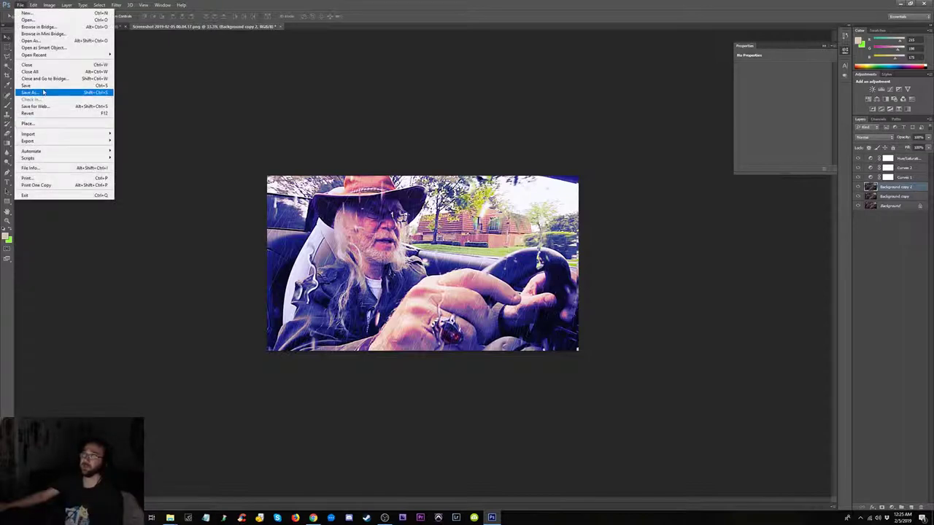
{"action": "left_click", "coordinate": [30, 92]}
{"action": "left_click", "coordinate": [511, 108]}
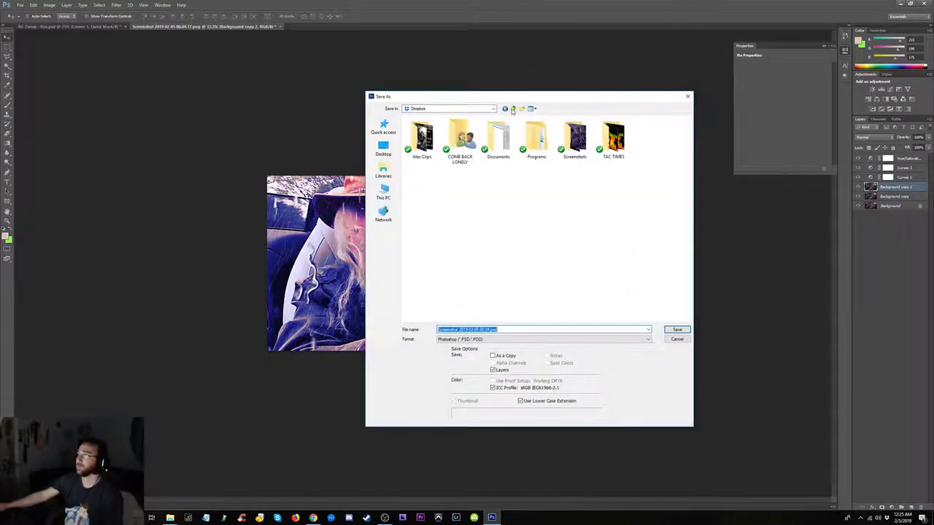
{"action": "left_click", "coordinate": [513, 109]}
{"action": "left_click", "coordinate": [513, 109]}
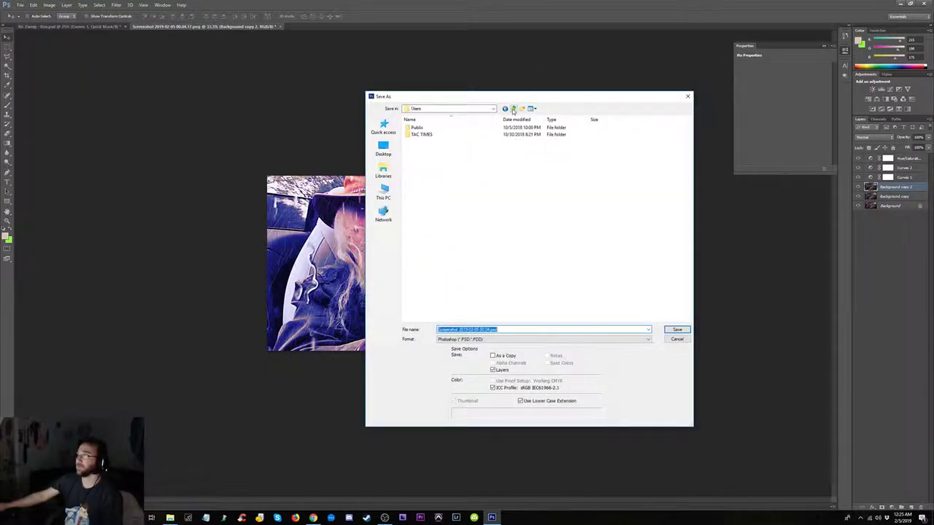
{"action": "left_click", "coordinate": [383, 193]}
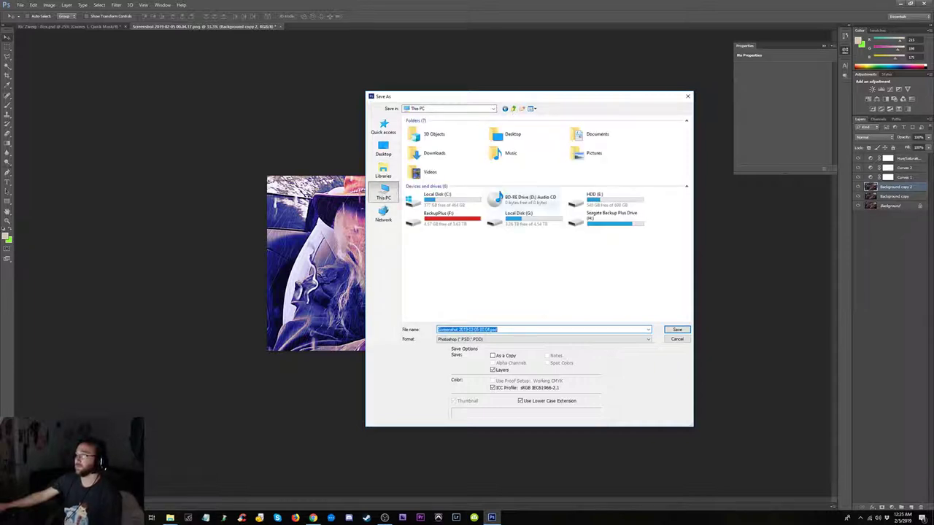
{"action": "double_click", "coordinate": [591, 225]}
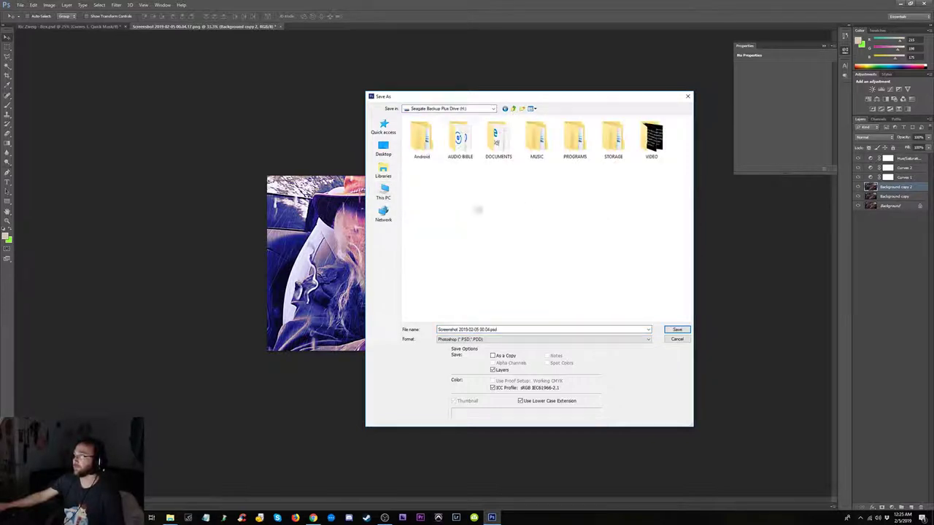
{"action": "double_click", "coordinate": [652, 139]}
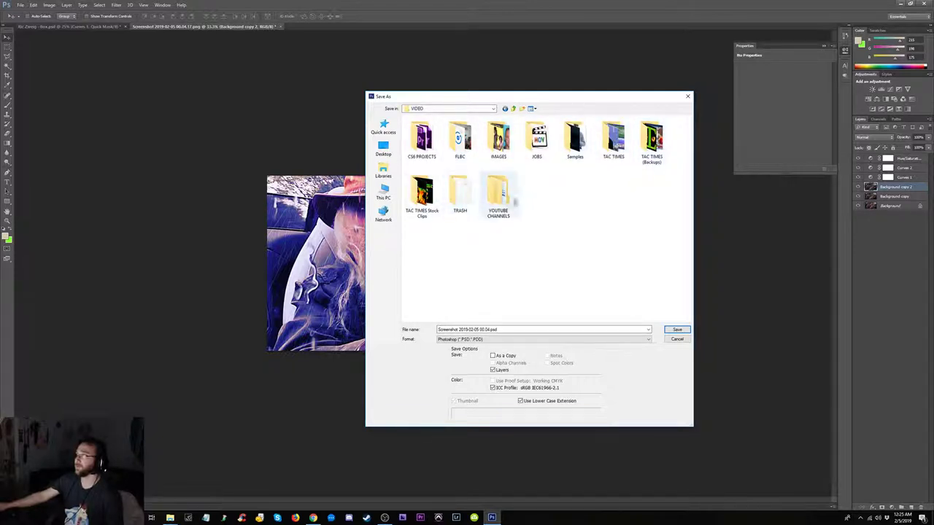
{"action": "double_click", "coordinate": [498, 138]}
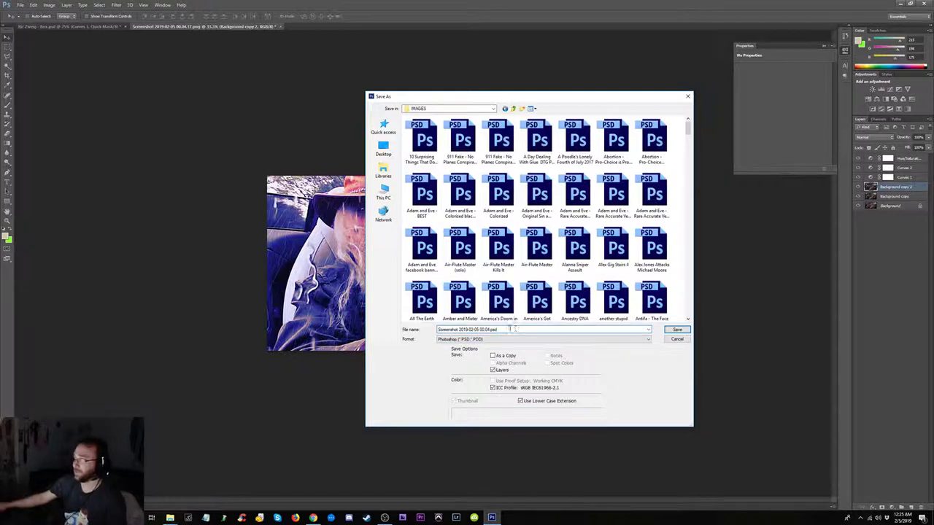
{"action": "key", "text": "BackSpace"}
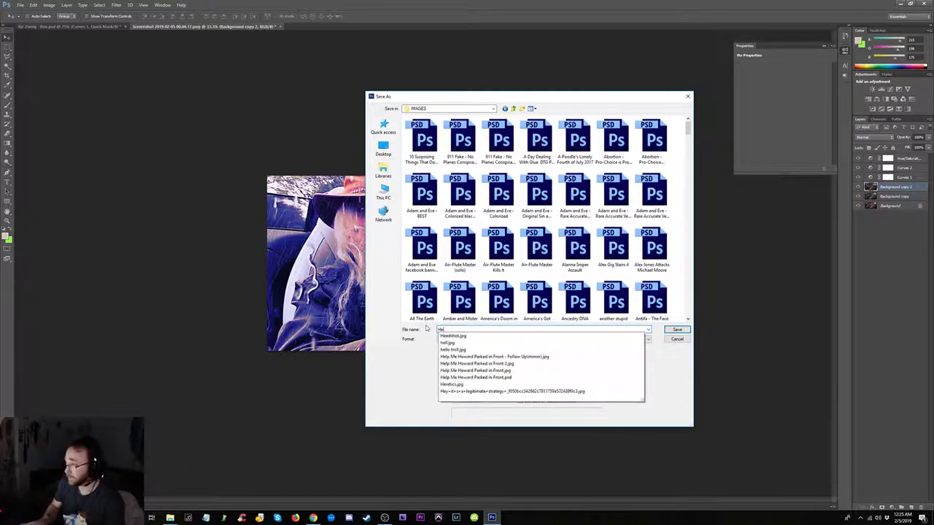
{"action": "type", "text": "Ric Zwe"}
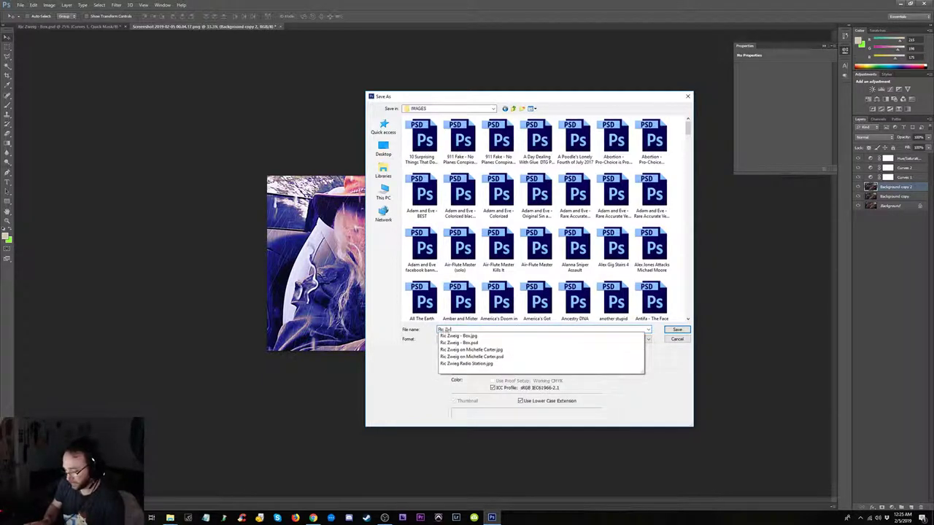
{"action": "type", "text": "ig Here Com"}
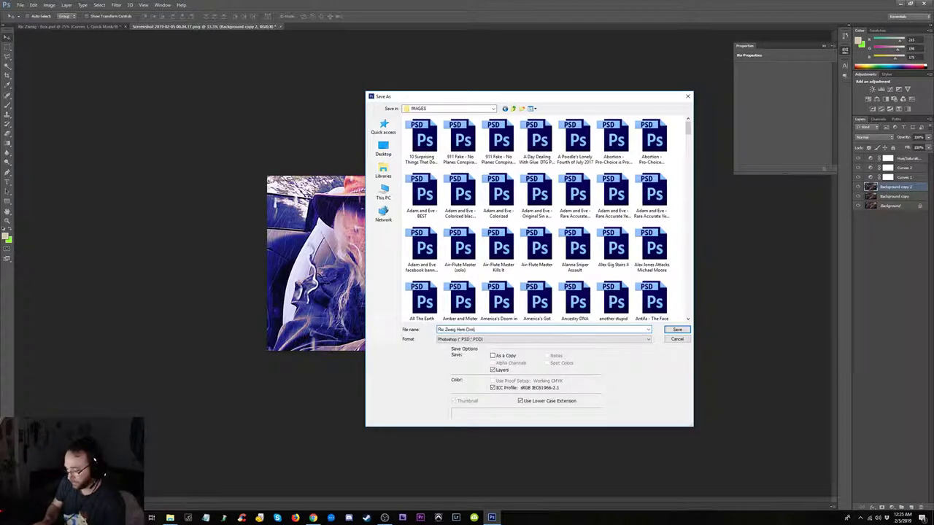
{"action": "type", "text": "es the Rain"}
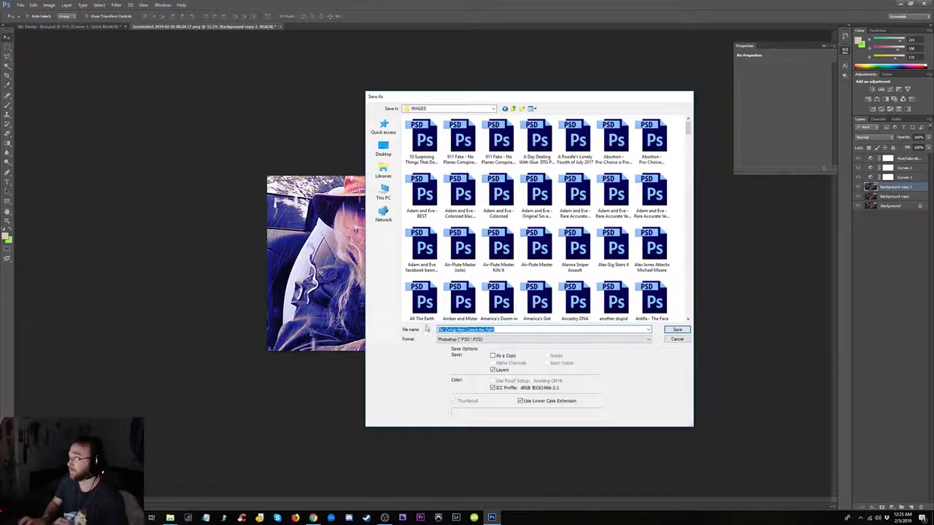
{"action": "key", "text": "Return"}
{"action": "key", "text": "Return"}
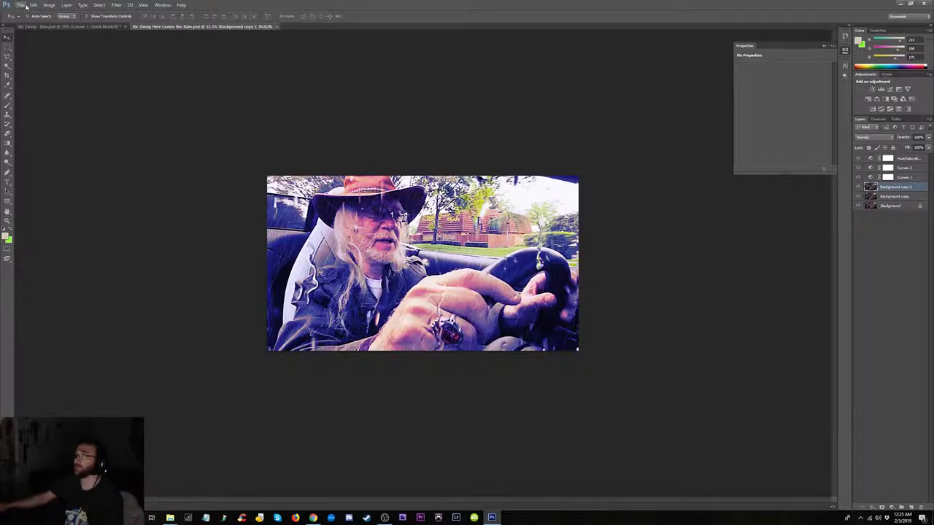
- Close the other open document, Box.psd, without saving it
{"action": "left_click", "coordinate": [93, 27]}
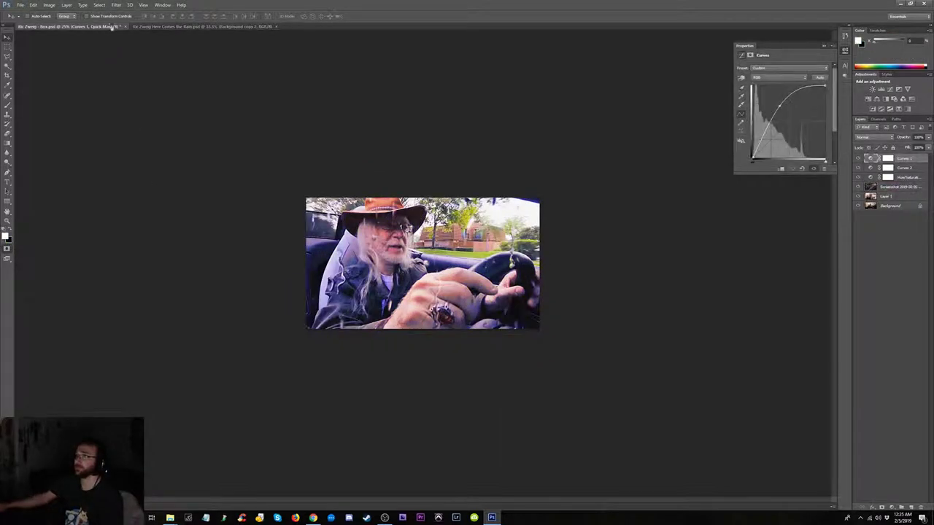
{"action": "left_click", "coordinate": [123, 27]}
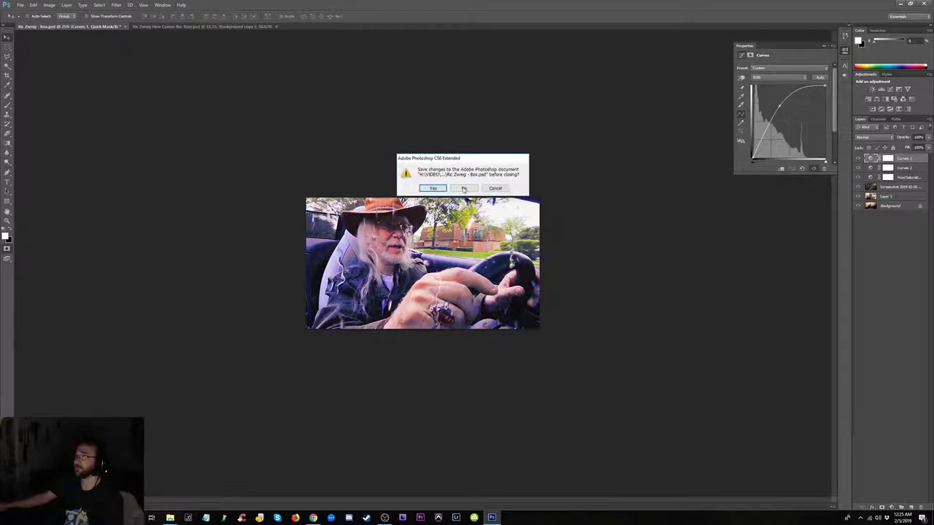
{"action": "left_click", "coordinate": [463, 188]}
- Save a maximum-quality JPEG copy of the image, then bring YouTube's edit page forward
{"action": "left_click", "coordinate": [20, 5]}
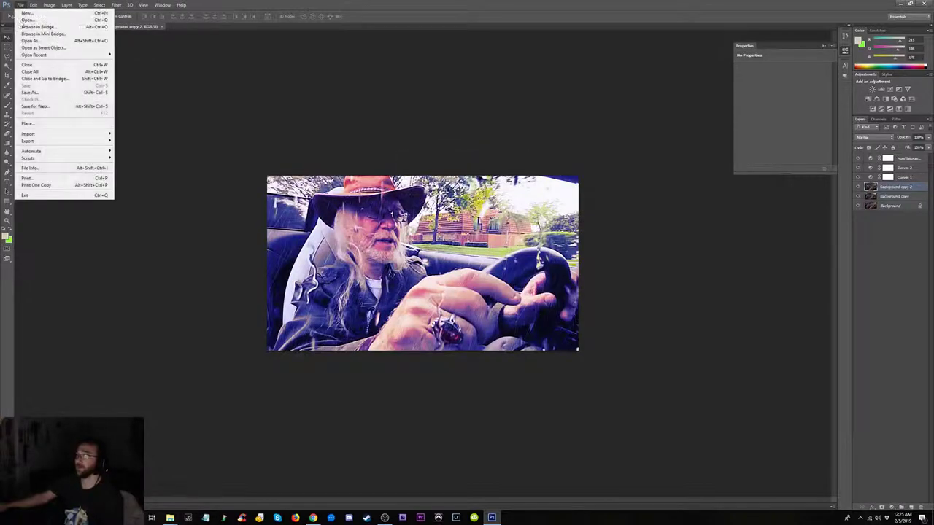
{"action": "left_click", "coordinate": [27, 93]}
{"action": "left_click", "coordinate": [500, 340]}
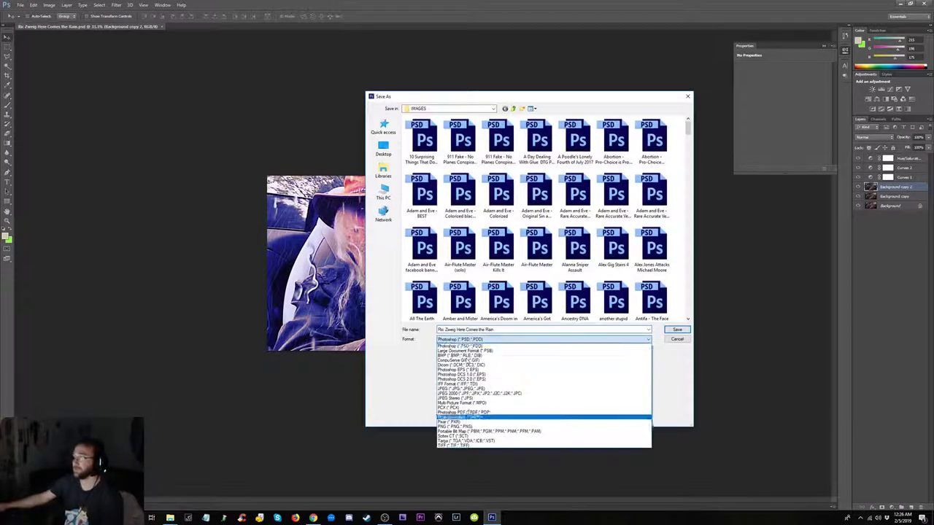
{"action": "left_click", "coordinate": [510, 387]}
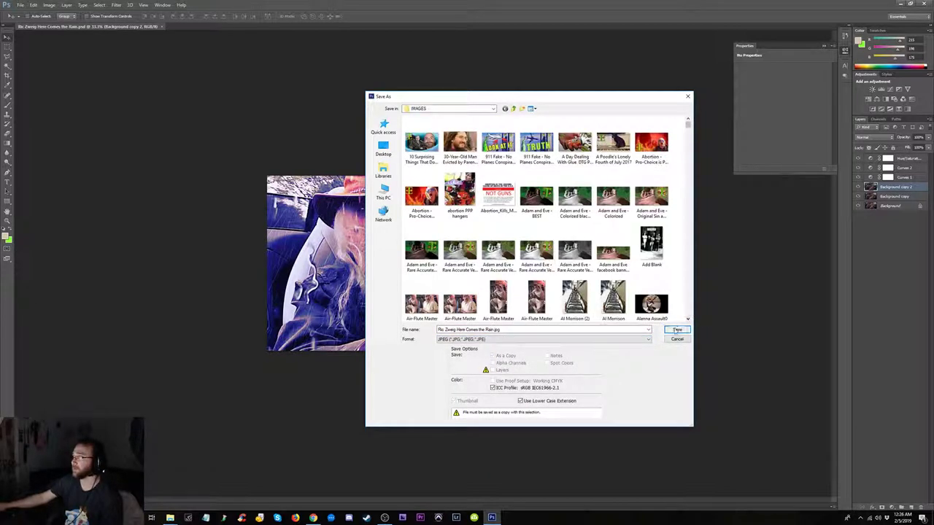
{"action": "left_click", "coordinate": [677, 330]}
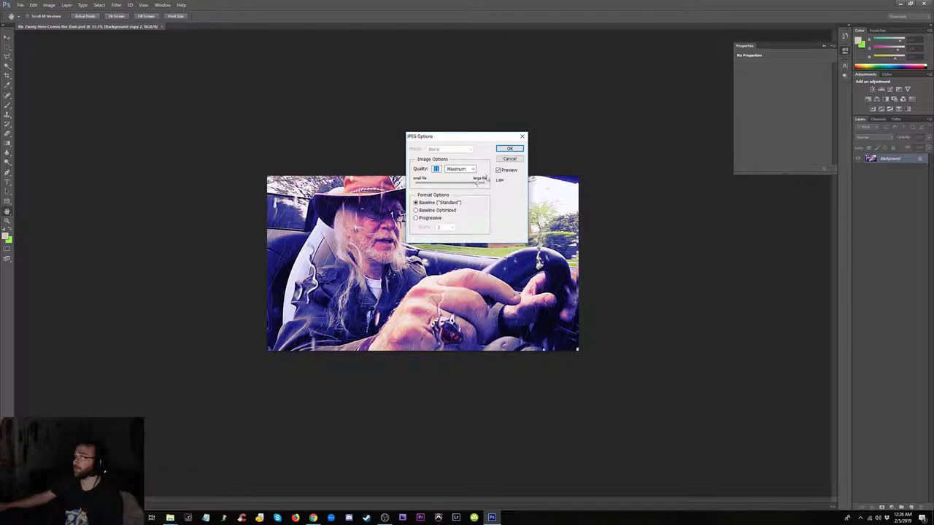
{"action": "left_click", "coordinate": [510, 149]}
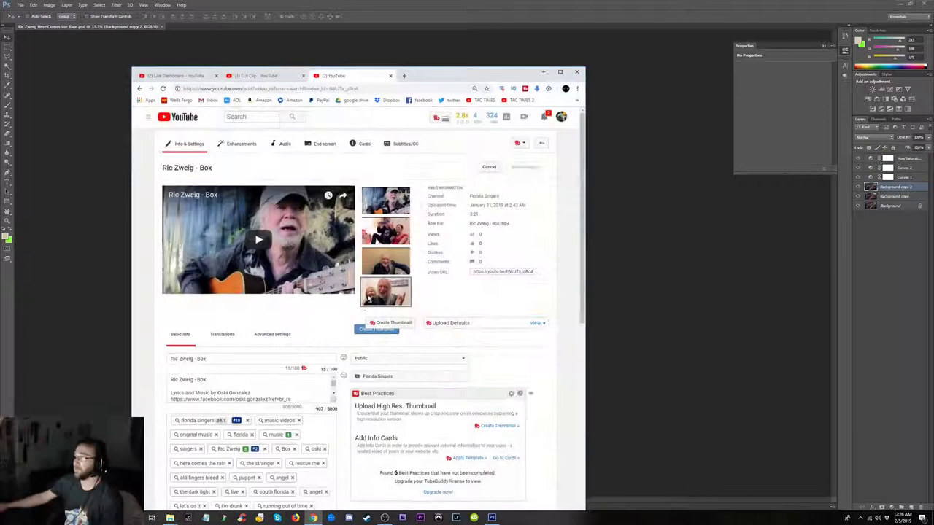
{"action": "left_click", "coordinate": [313, 518]}
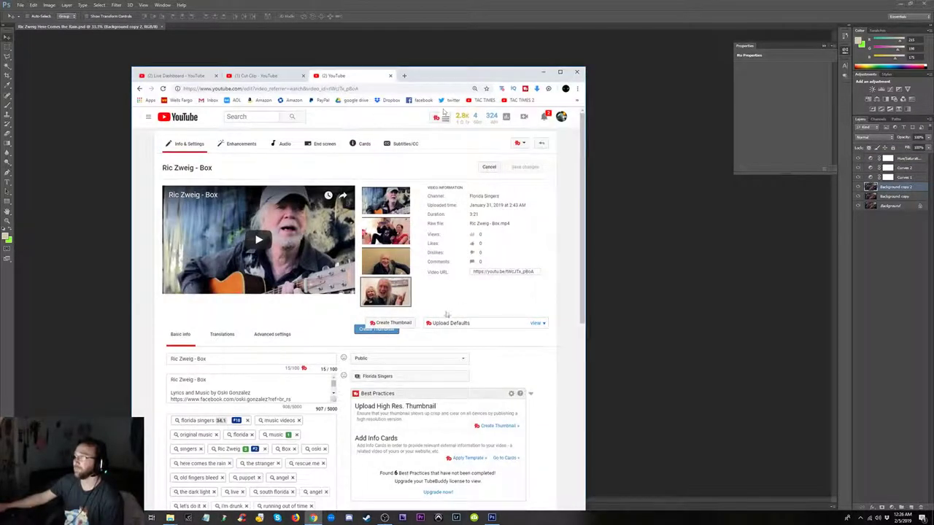
{"action": "mouse_move", "coordinate": [385, 292]}
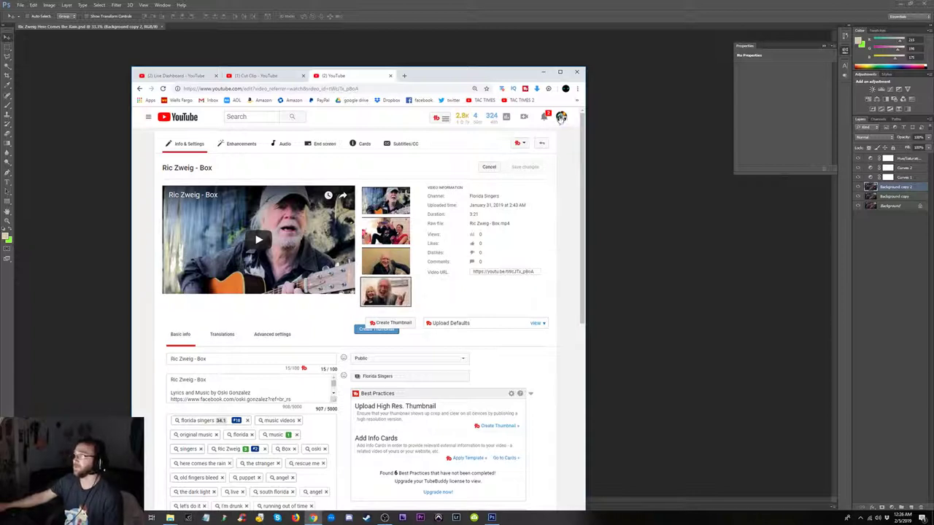
- Go to Creator Studio from the account avatar menu
{"action": "left_click", "coordinate": [561, 118]}
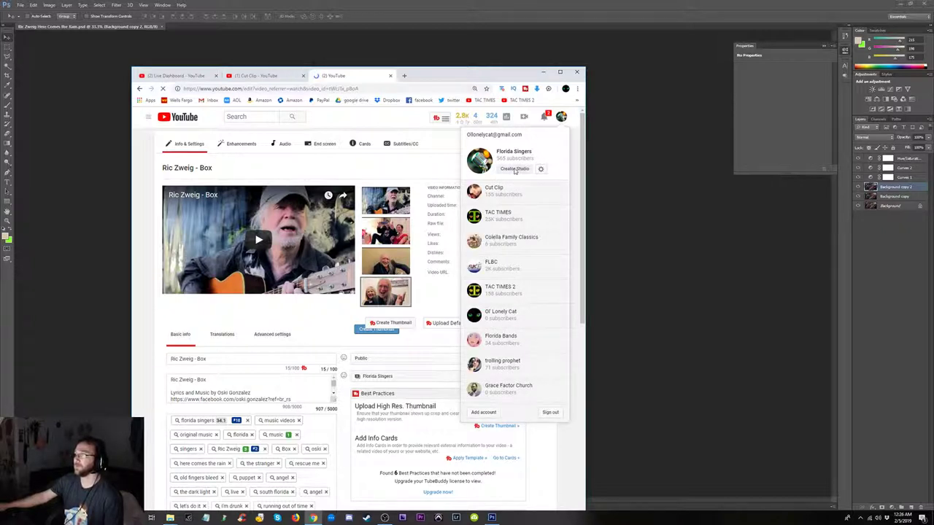
{"action": "left_click", "coordinate": [516, 169]}
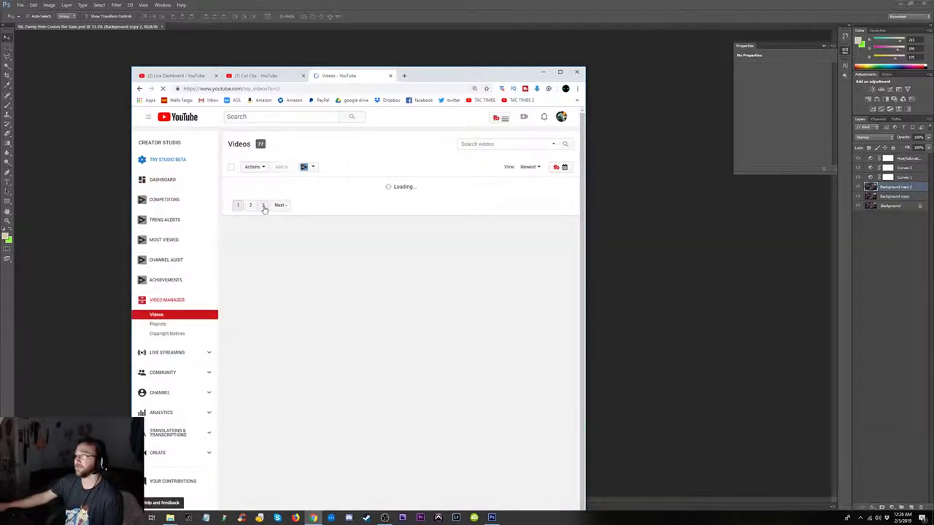
- Search the channel's videos for 'rain' to find Here Comes the Rain
{"action": "left_click", "coordinate": [510, 145]}
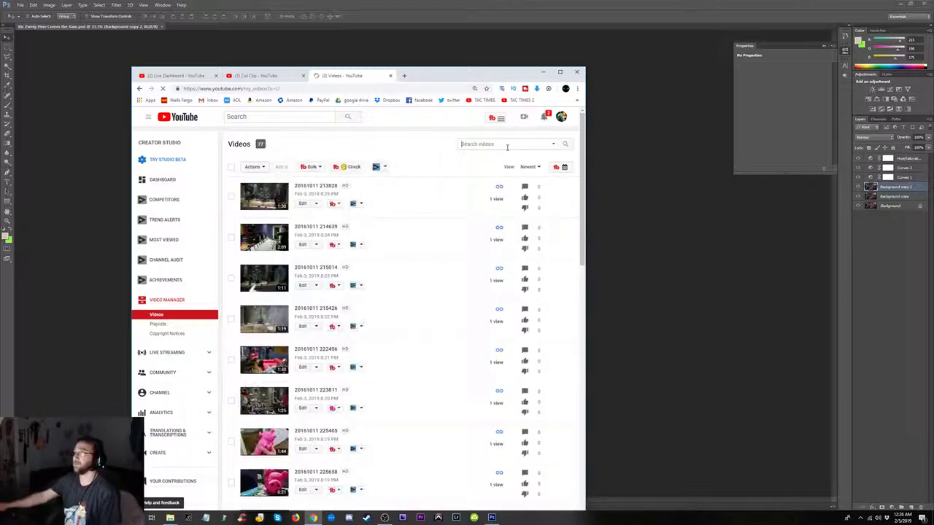
{"action": "left_click", "coordinate": [502, 145]}
{"action": "type", "text": "rain"}
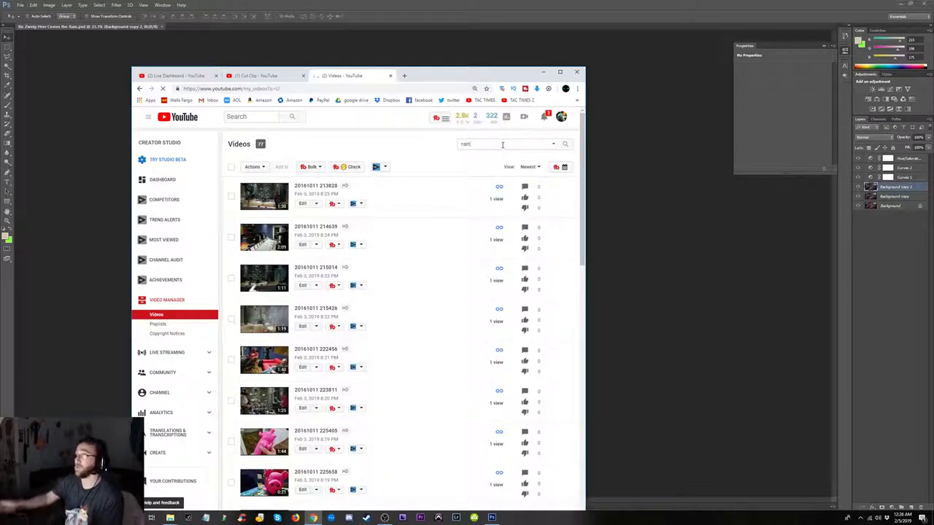
{"action": "key", "text": "Return"}
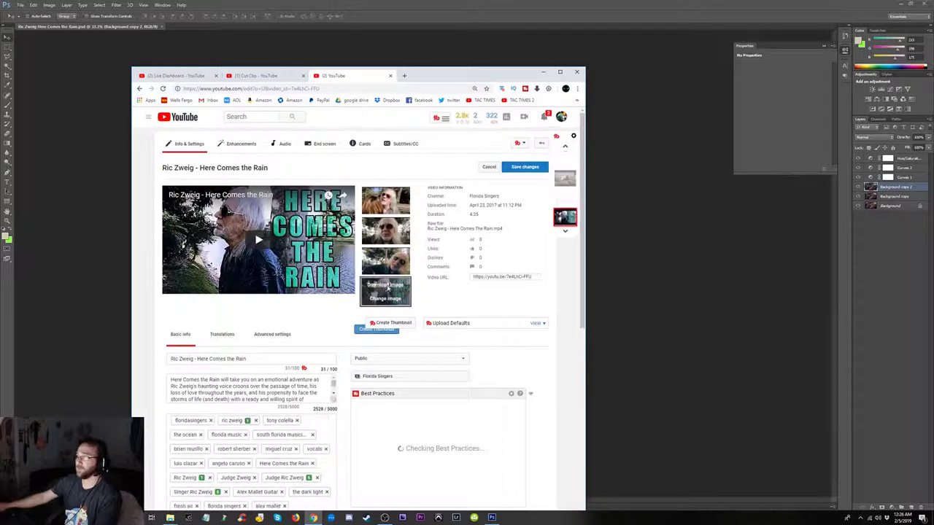
- View the old thumbnail, then upload the edited Here Comes the Rain still as thumbnail and save
{"action": "left_click", "coordinate": [386, 290]}
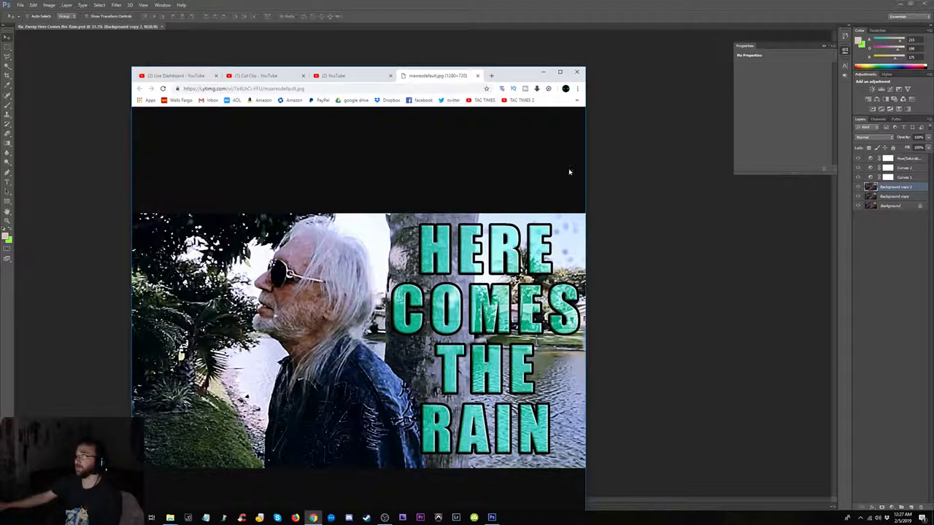
{"action": "left_click", "coordinate": [358, 77]}
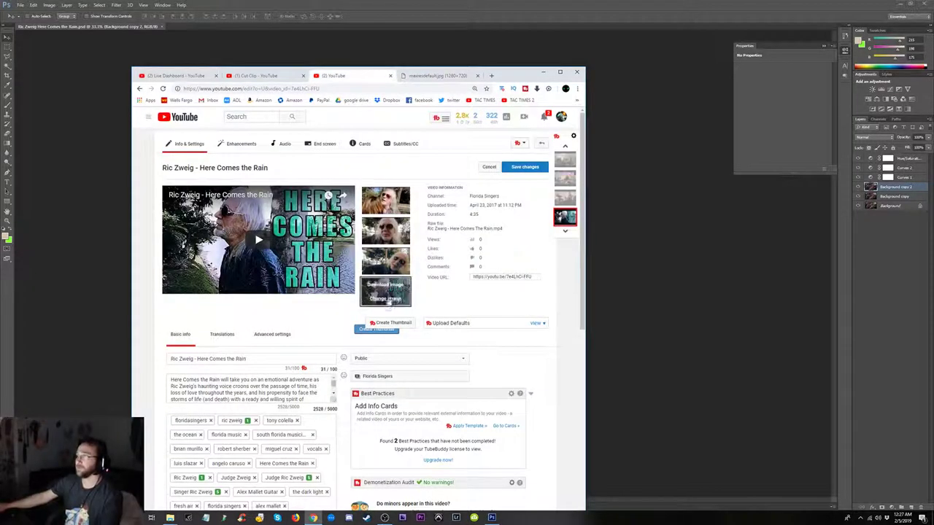
{"action": "left_click", "coordinate": [390, 303]}
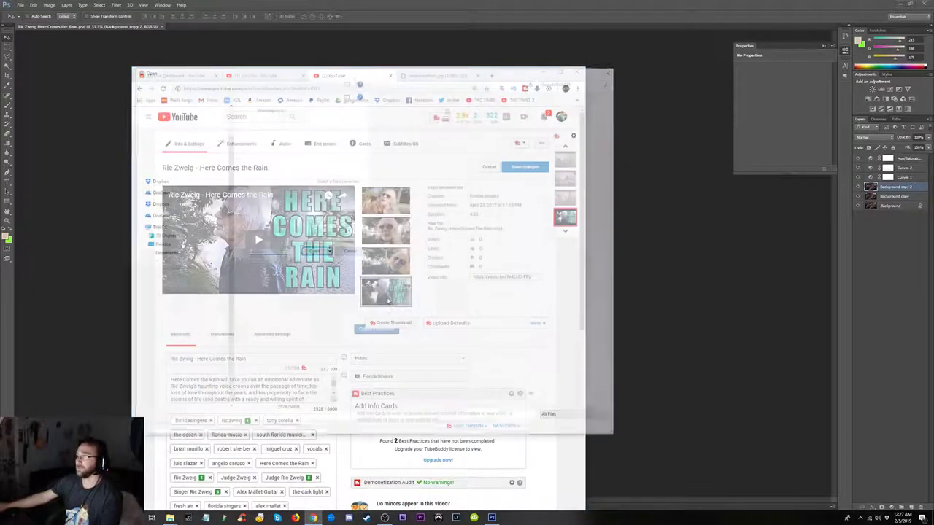
{"action": "left_click", "coordinate": [562, 84]}
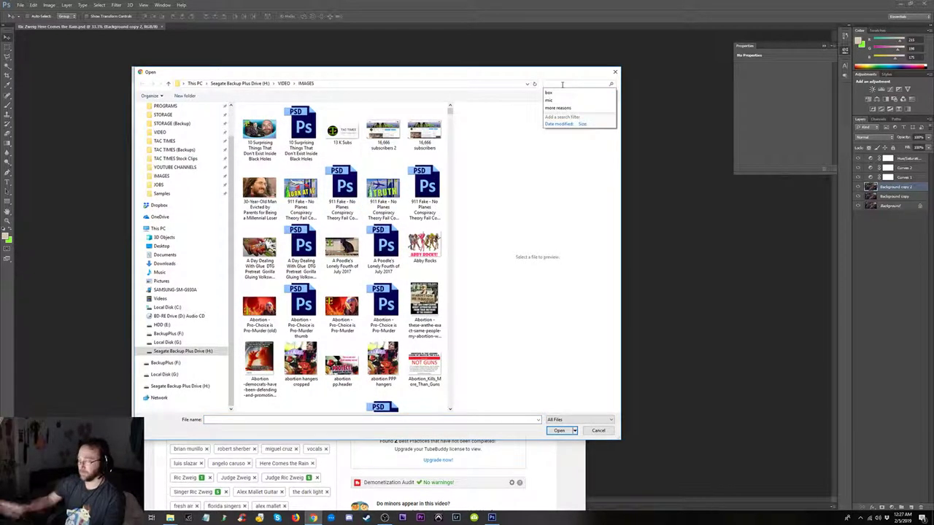
{"action": "type", "text": "rain"}
{"action": "left_click", "coordinate": [301, 130]}
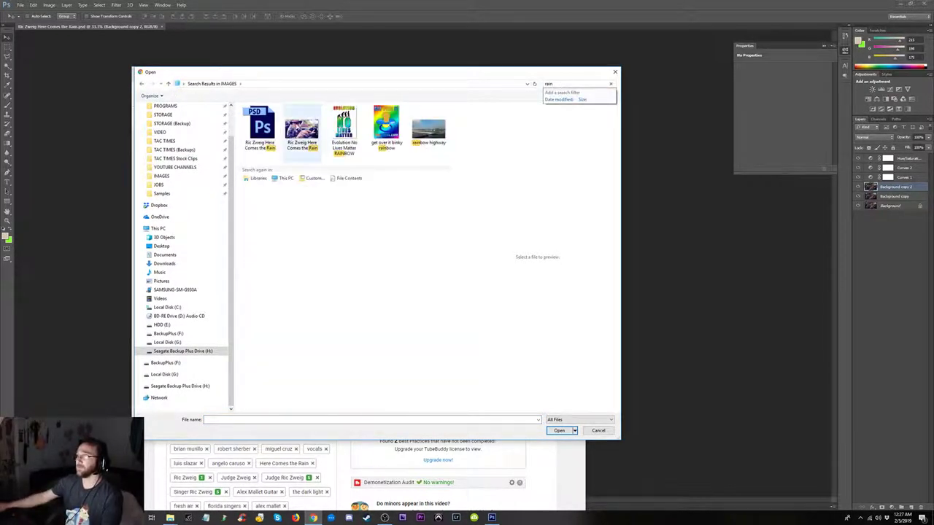
{"action": "left_click", "coordinate": [559, 431]}
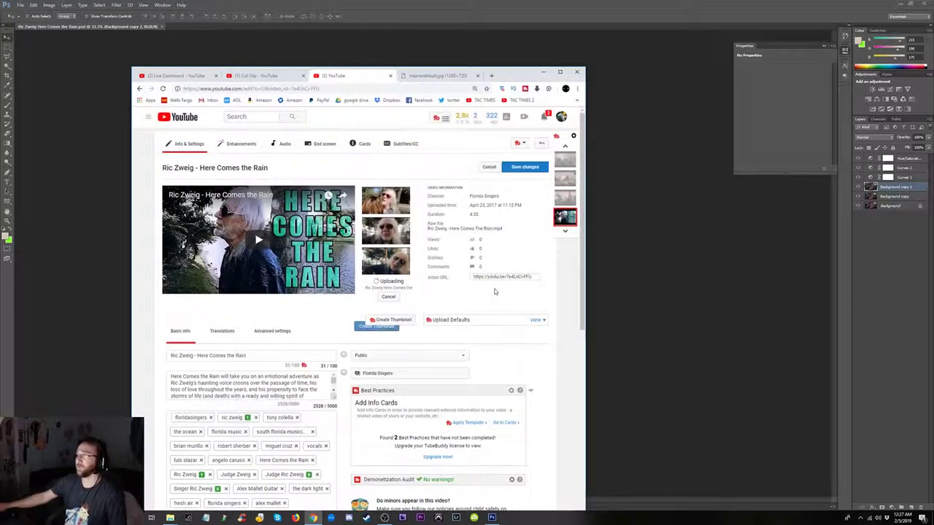
{"action": "left_click", "coordinate": [527, 167]}
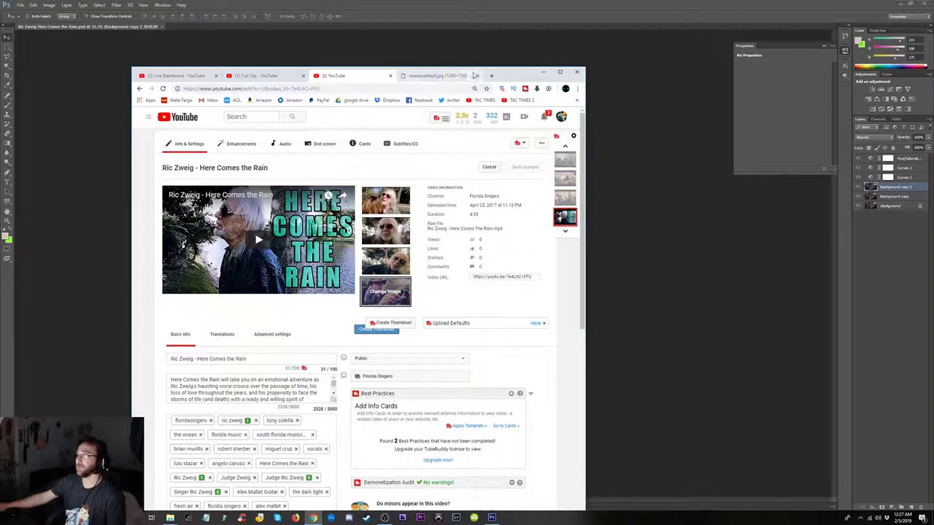
- Close the old thumbnail tab and open the Florida Singers video list from the bookmarks overflow
{"action": "left_click", "coordinate": [476, 76]}
{"action": "left_click", "coordinate": [258, 77]}
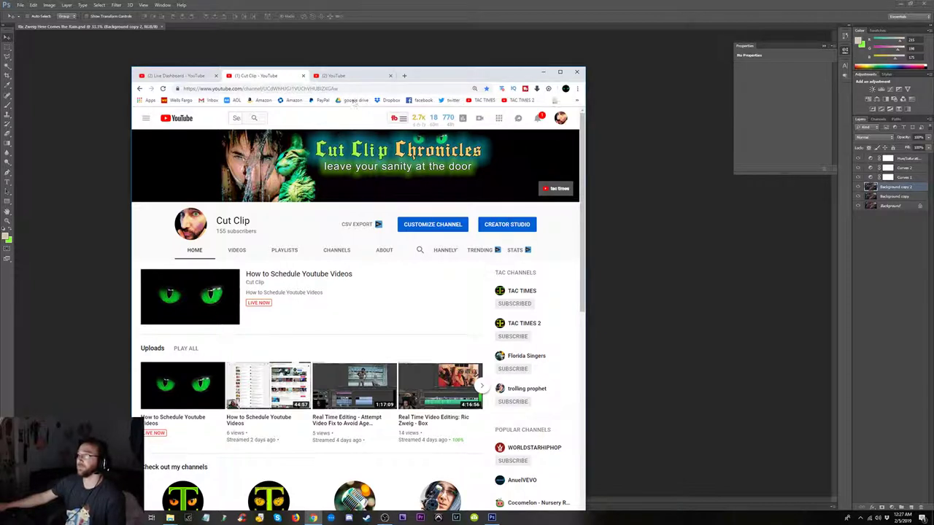
{"action": "left_click", "coordinate": [577, 100]}
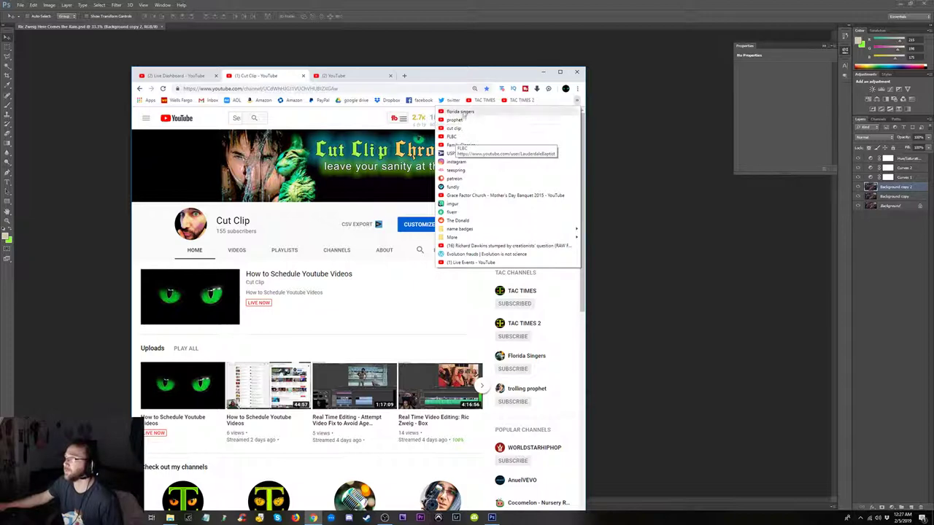
{"action": "left_click", "coordinate": [459, 111]}
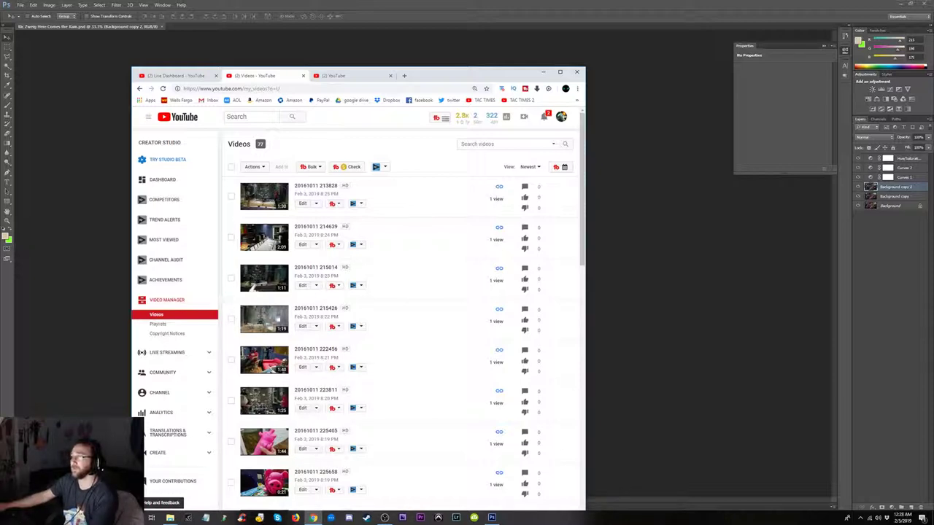
- Scroll to the bottom of the uploads list and go to page 3
{"action": "scroll", "coordinate": [325, 328], "scroll_direction": "down", "scroll_amount": 5}
{"action": "scroll", "coordinate": [326, 343], "scroll_direction": "down", "scroll_amount": 5}
{"action": "scroll", "coordinate": [324, 361], "scroll_direction": "down", "scroll_amount": 5}
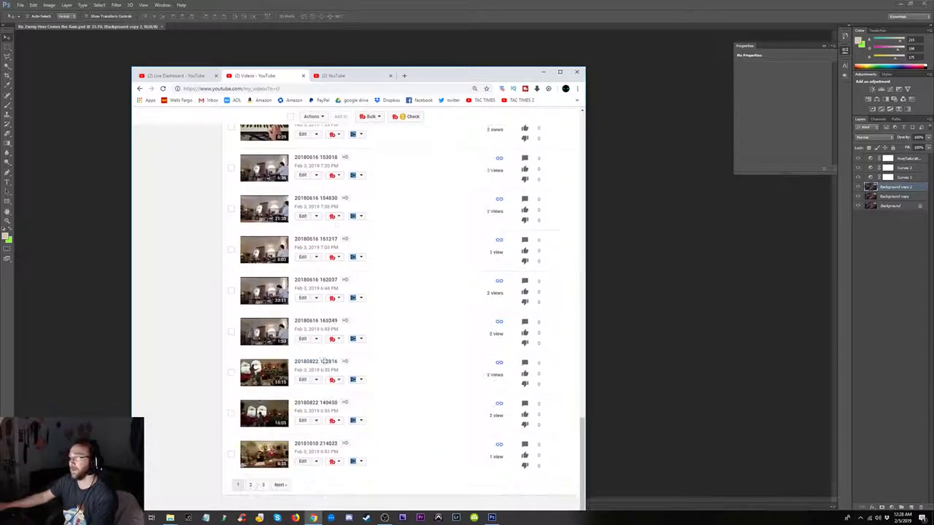
{"action": "left_click", "coordinate": [263, 486]}
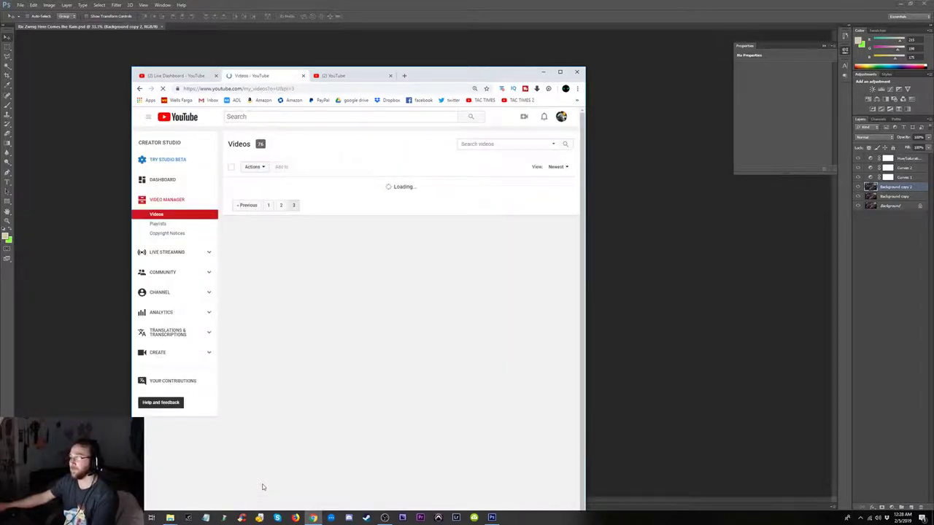
- Scroll through page 3's older uploads, down to the oldest from September 2012
{"action": "scroll", "coordinate": [277, 445], "scroll_direction": "down", "scroll_amount": 3}
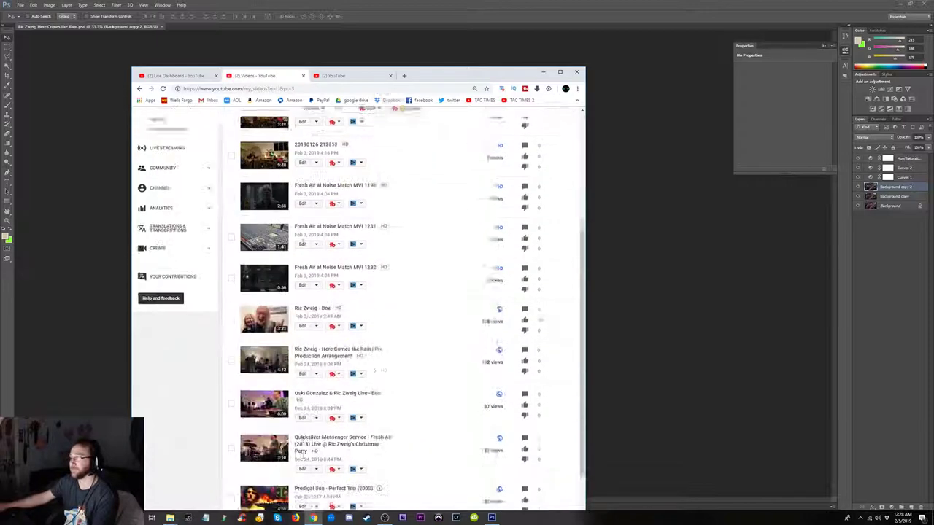
{"action": "scroll", "coordinate": [357, 307], "scroll_direction": "down", "scroll_amount": 2}
{"action": "scroll", "coordinate": [357, 307], "scroll_direction": "up", "scroll_amount": 2}
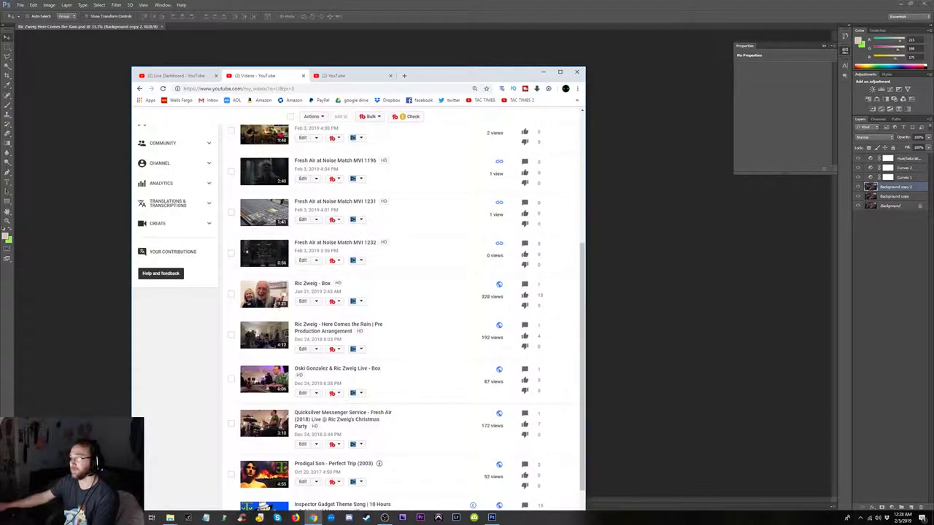
{"action": "scroll", "coordinate": [334, 421], "scroll_direction": "down", "scroll_amount": 3}
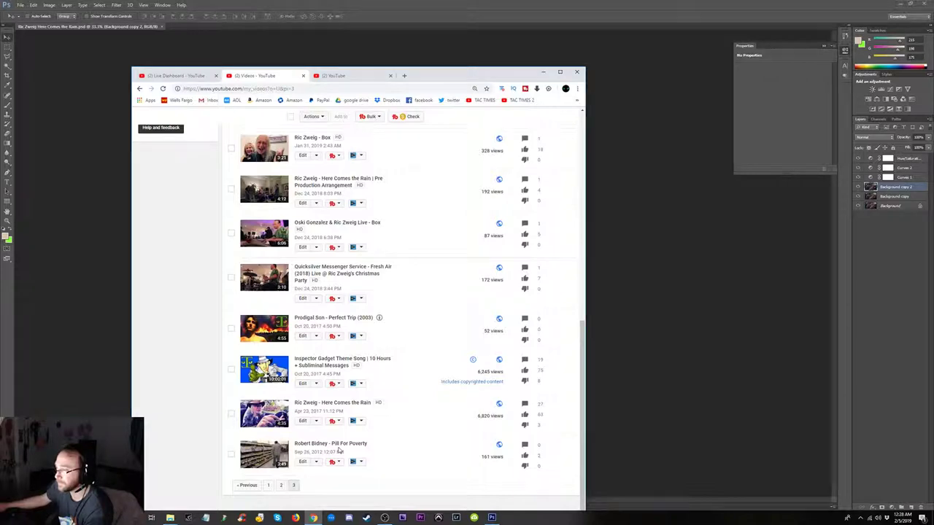
{"action": "scroll", "coordinate": [357, 427], "scroll_direction": "up", "scroll_amount": 1}
{"action": "scroll", "coordinate": [358, 423], "scroll_direction": "up", "scroll_amount": 2}
{"action": "scroll", "coordinate": [360, 416], "scroll_direction": "up", "scroll_amount": 2}
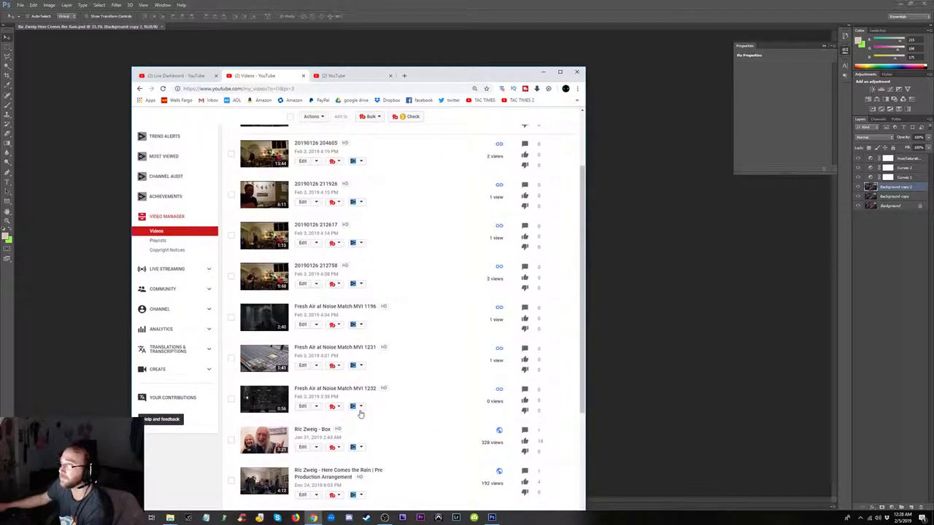
{"action": "scroll", "coordinate": [360, 415], "scroll_direction": "down", "scroll_amount": 3}
{"action": "scroll", "coordinate": [359, 414], "scroll_direction": "down", "scroll_amount": 2}
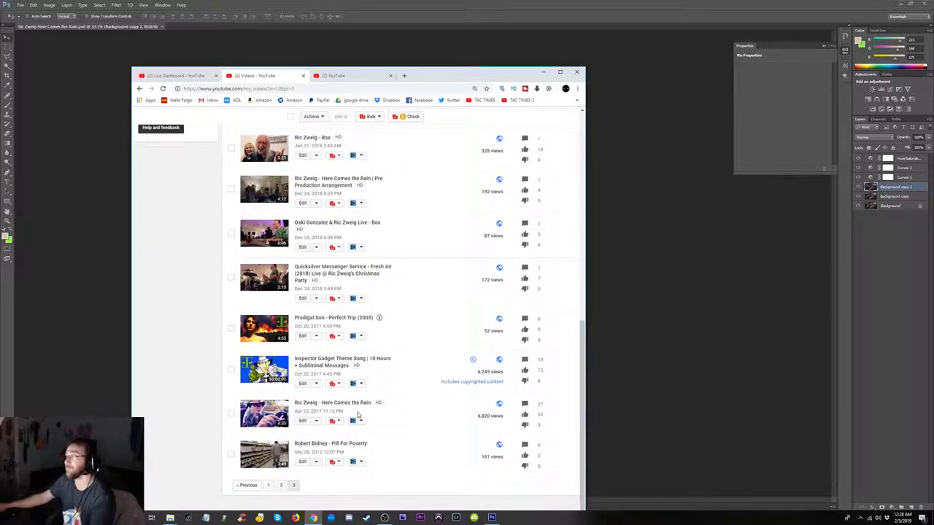
{"action": "scroll", "coordinate": [352, 416], "scroll_direction": "up", "scroll_amount": 2}
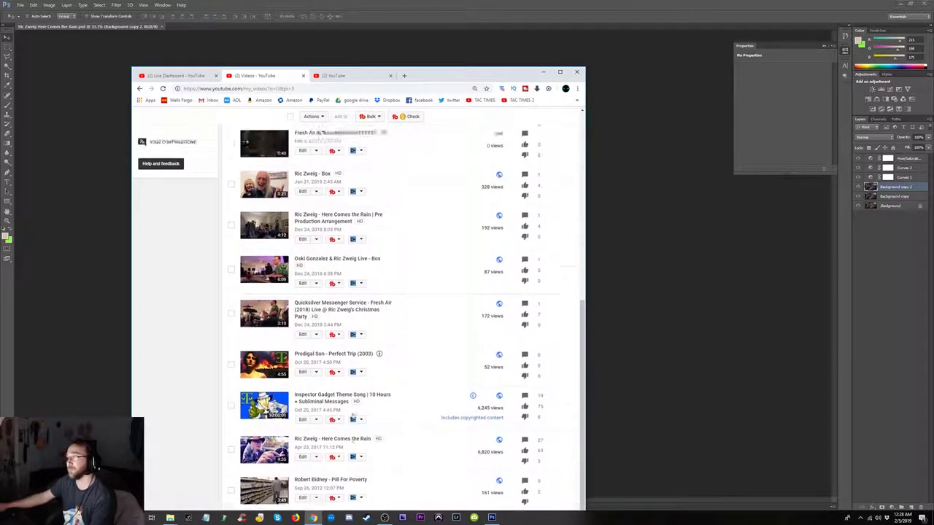
{"action": "scroll", "coordinate": [352, 416], "scroll_direction": "up", "scroll_amount": 5}
{"action": "scroll", "coordinate": [352, 416], "scroll_direction": "up", "scroll_amount": 5}
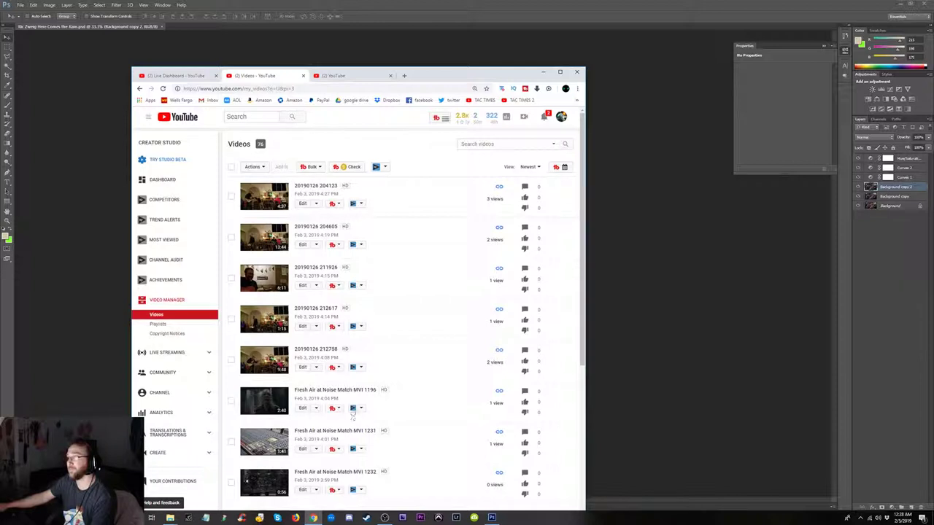
{"action": "left_click", "coordinate": [149, 119]}
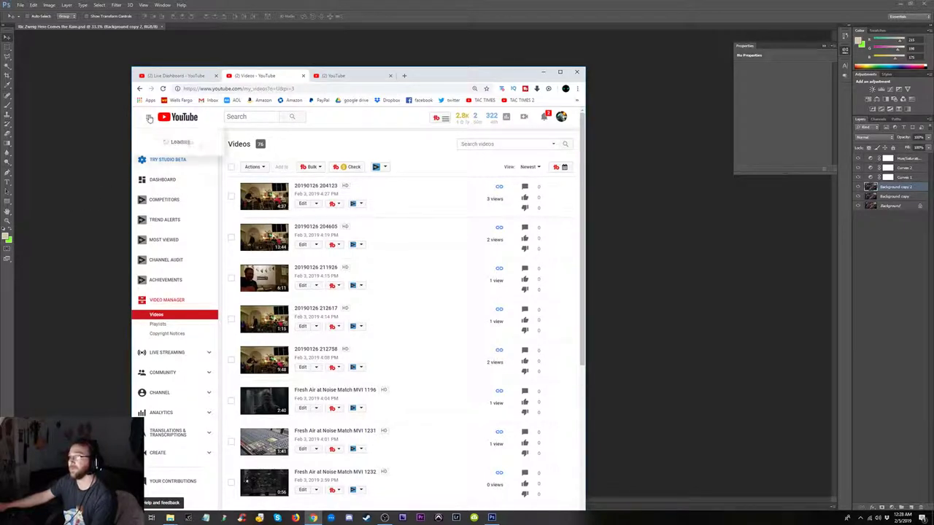
- Go to the Florida Singers channel home and play the Box video
{"action": "left_click", "coordinate": [168, 149]}
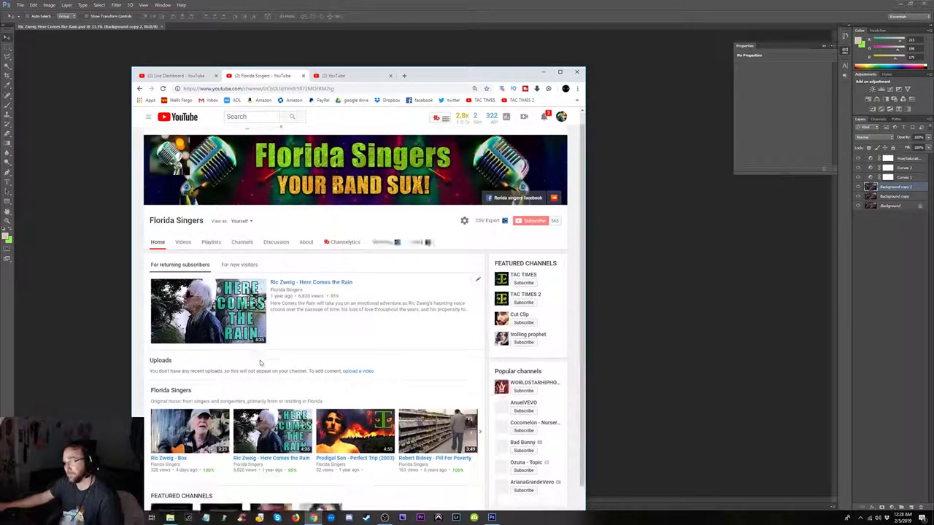
{"action": "scroll", "coordinate": [260, 363], "scroll_direction": "down", "scroll_amount": 3}
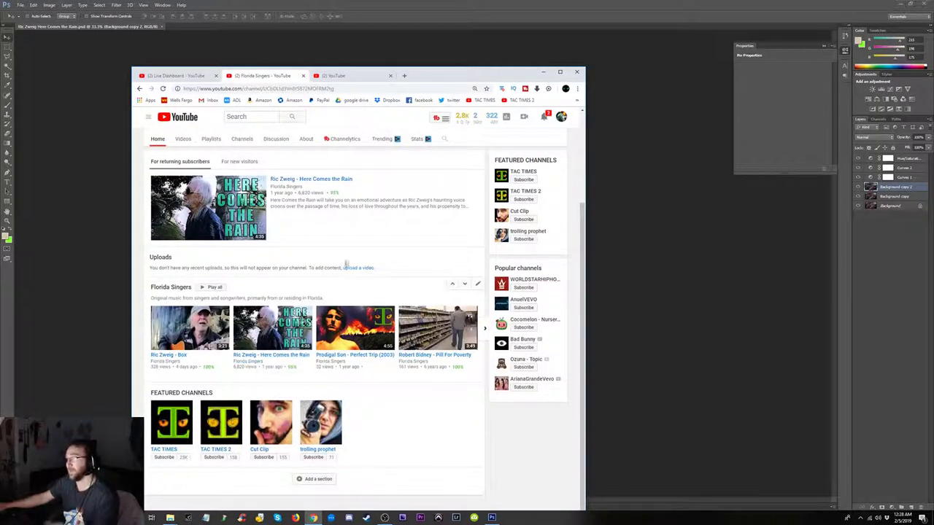
{"action": "scroll", "coordinate": [369, 249], "scroll_direction": "up", "scroll_amount": 3}
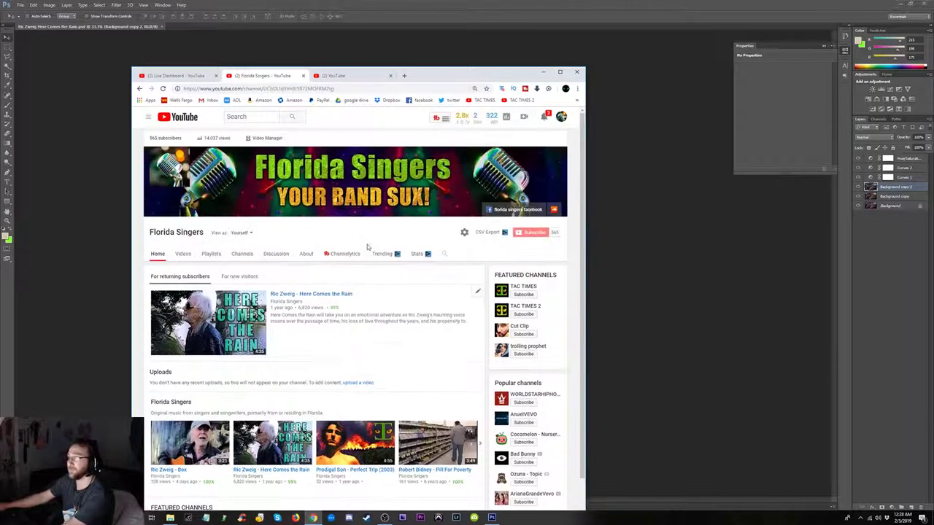
{"action": "scroll", "coordinate": [292, 307], "scroll_direction": "down", "scroll_amount": 3}
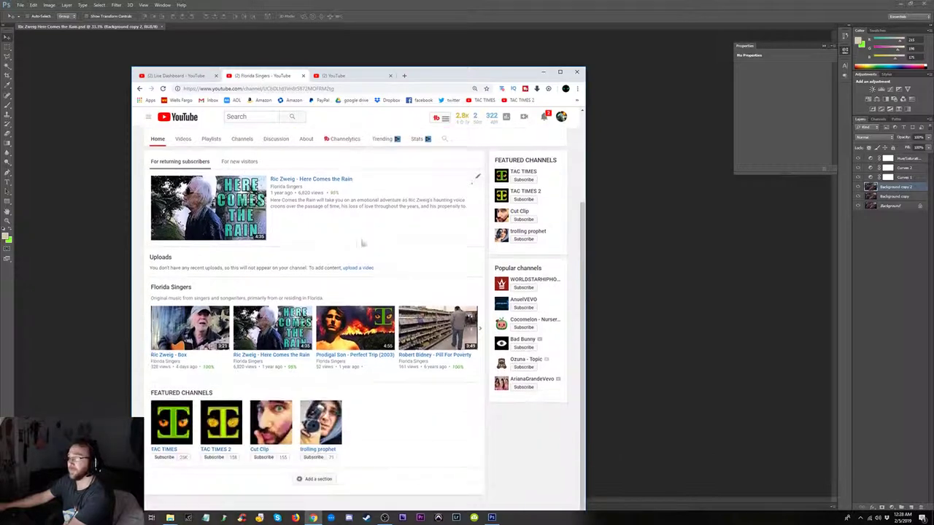
{"action": "left_click", "coordinate": [166, 356]}
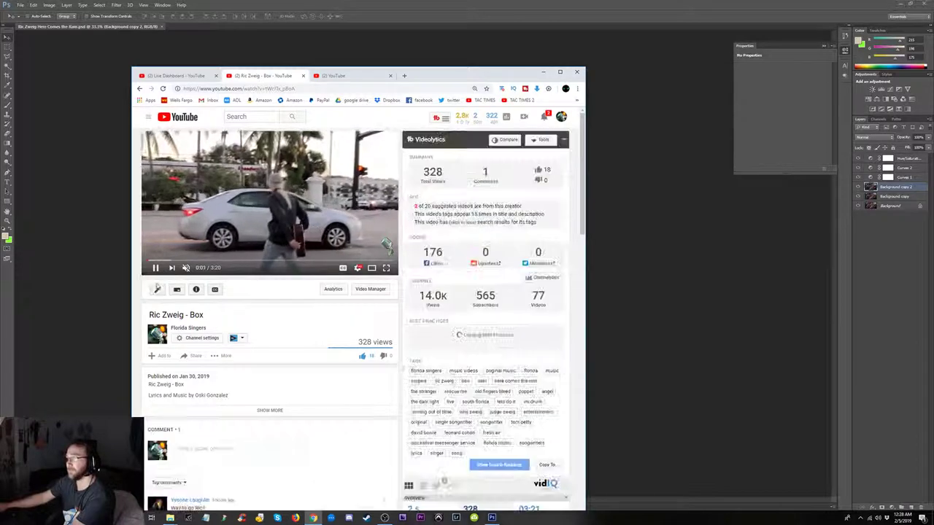
- Like the viewer's comment below the Box video
{"action": "scroll", "coordinate": [240, 350], "scroll_direction": "down", "scroll_amount": 3}
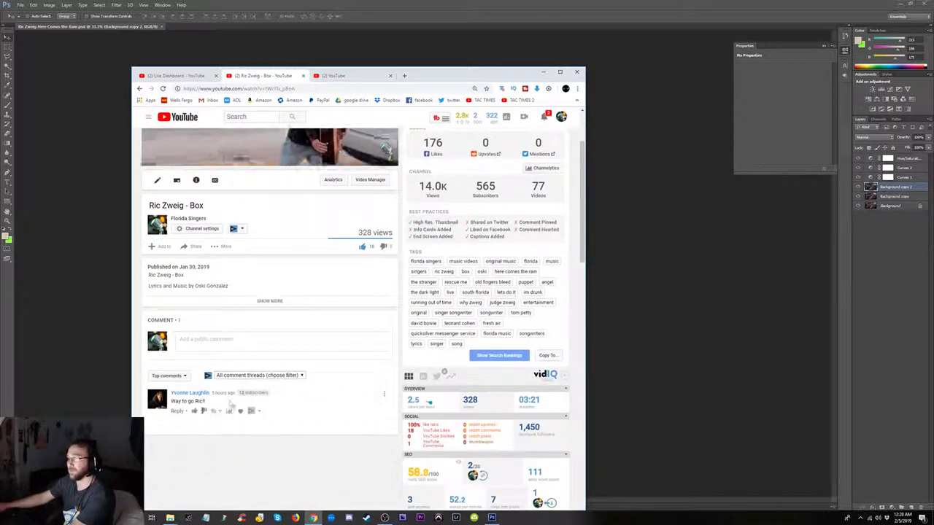
{"action": "left_click", "coordinate": [194, 411]}
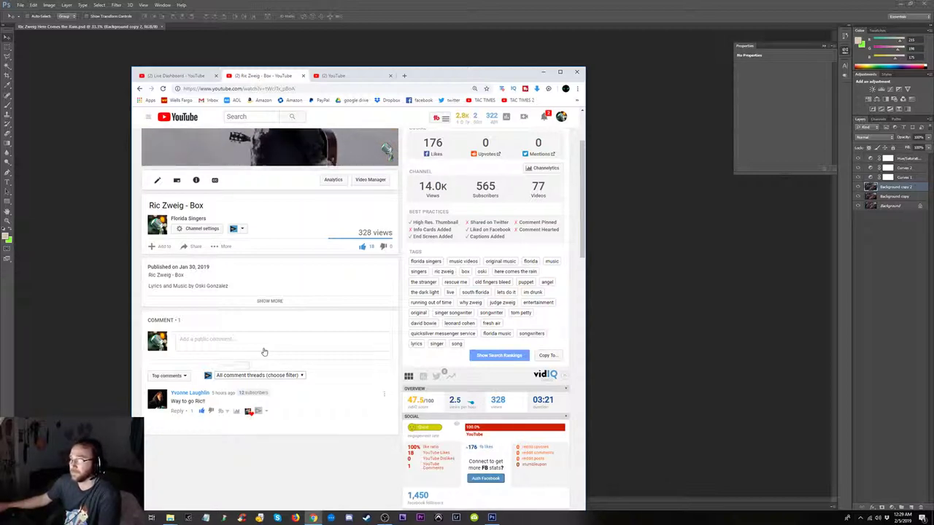
{"action": "scroll", "coordinate": [263, 350], "scroll_direction": "up", "scroll_amount": 2}
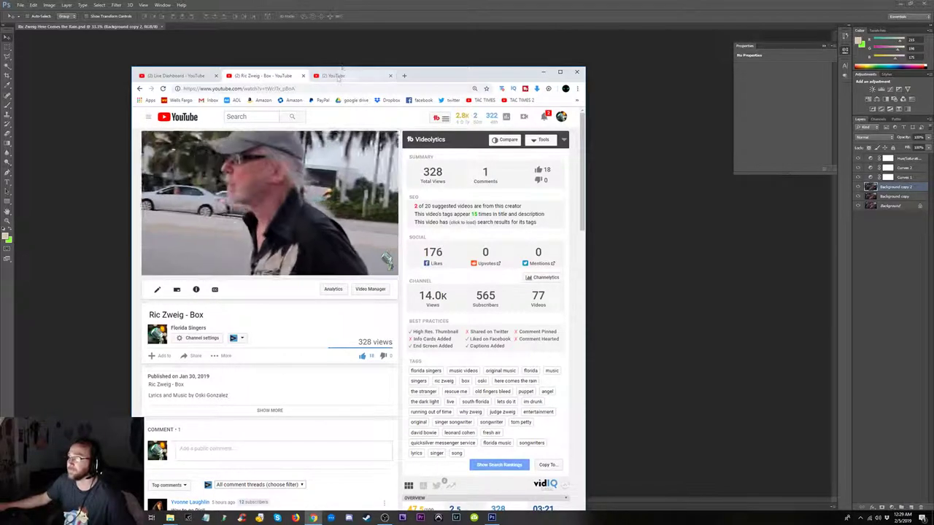
- Load the Here Comes the Rain watch page in the third tab, then return to Box
{"action": "left_click", "coordinate": [341, 76]}
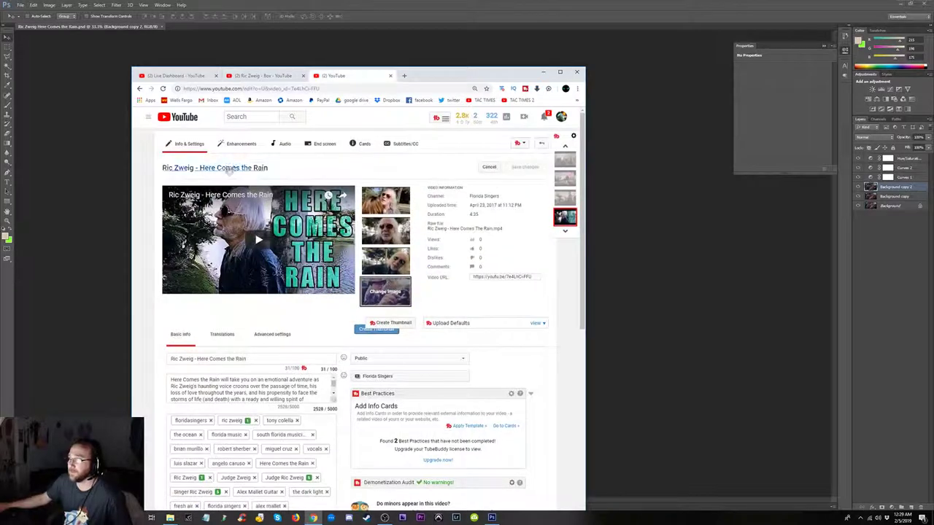
{"action": "left_click", "coordinate": [236, 89]}
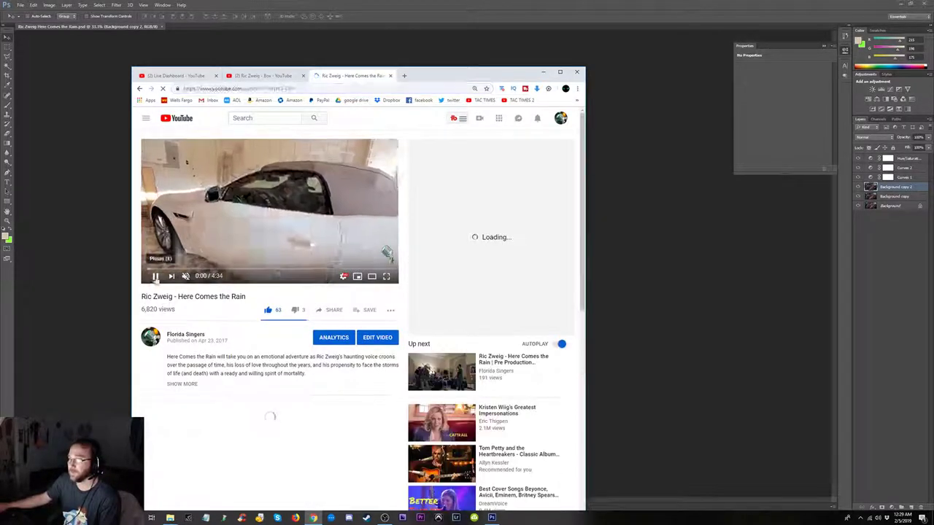
{"action": "left_click", "coordinate": [239, 79]}
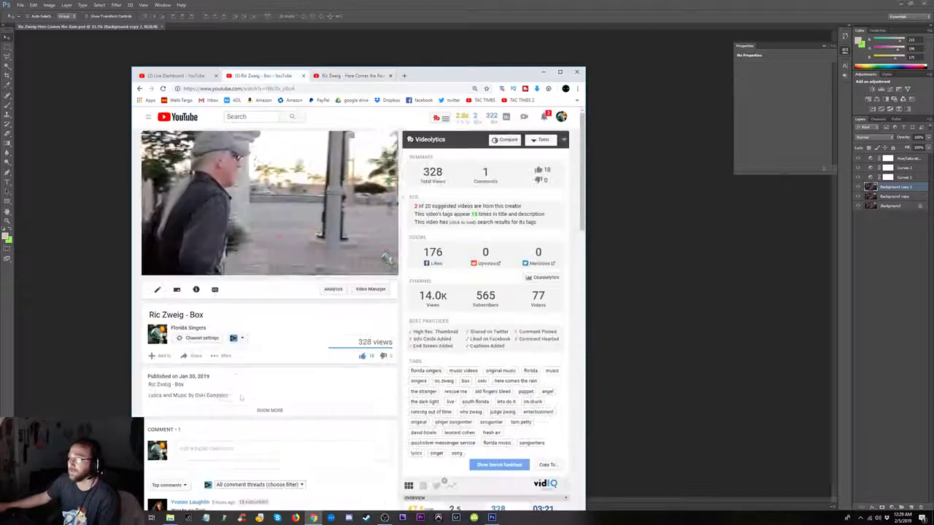
- Start a public comment under the video, its text so far just 'W'
{"action": "left_click", "coordinate": [204, 453]}
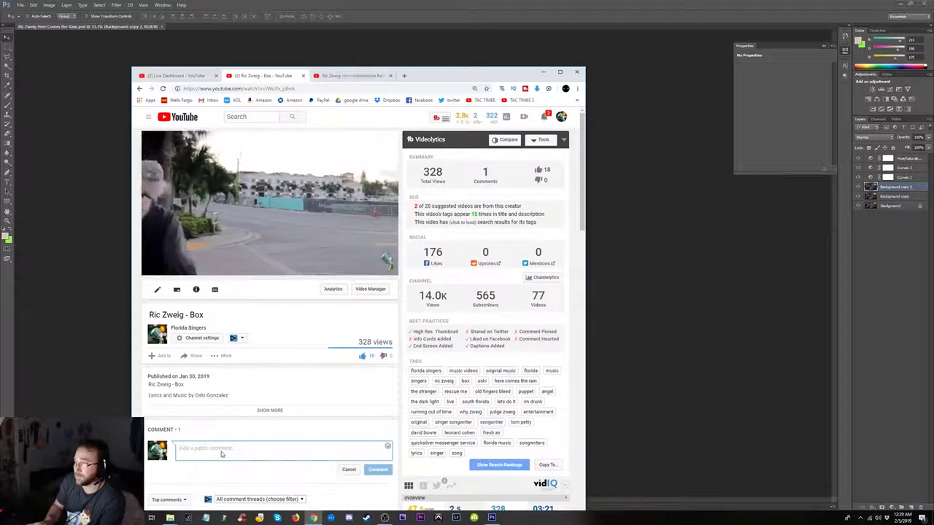
{"action": "type", "text": "Wi"}
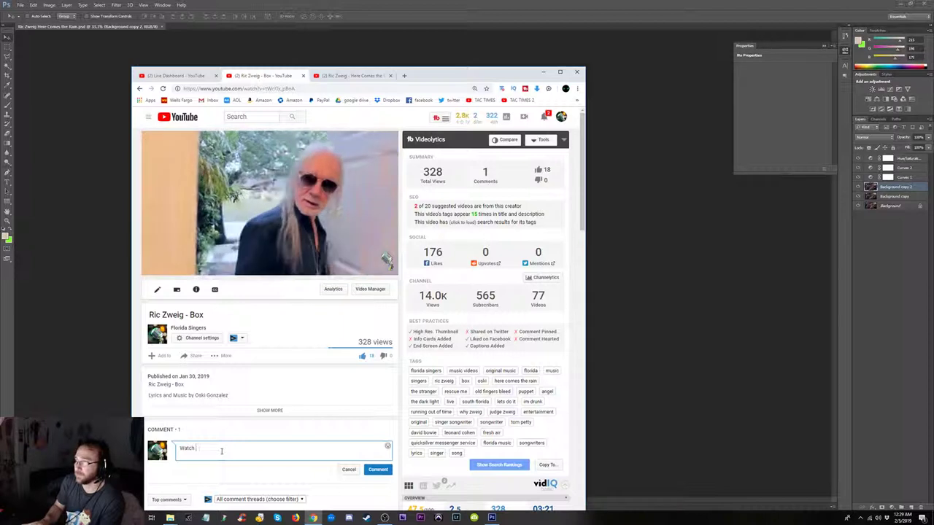
{"action": "key", "text": "ctrl+Return"}
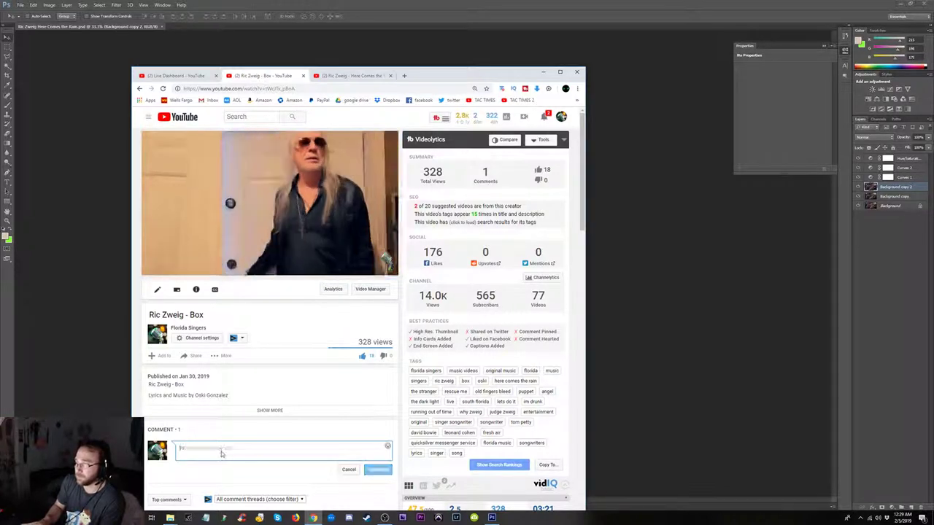
{"action": "type", "text": "W"}
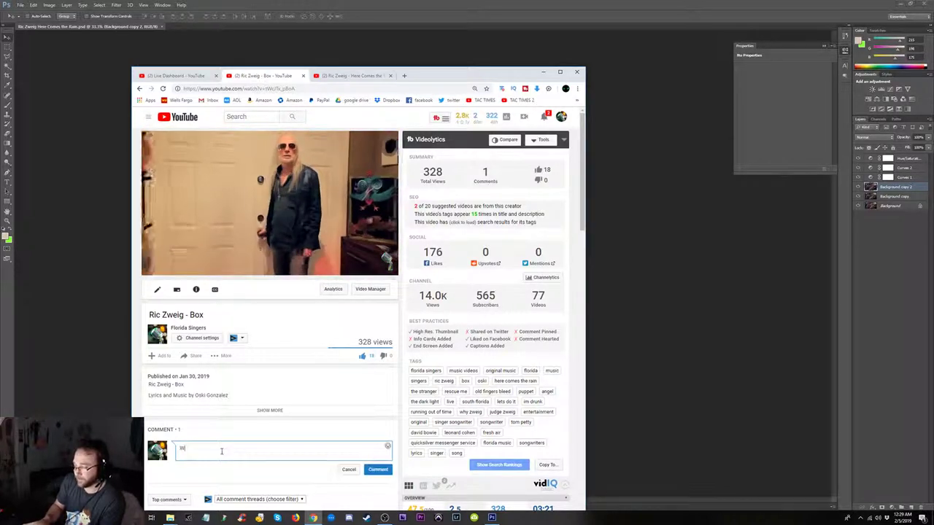
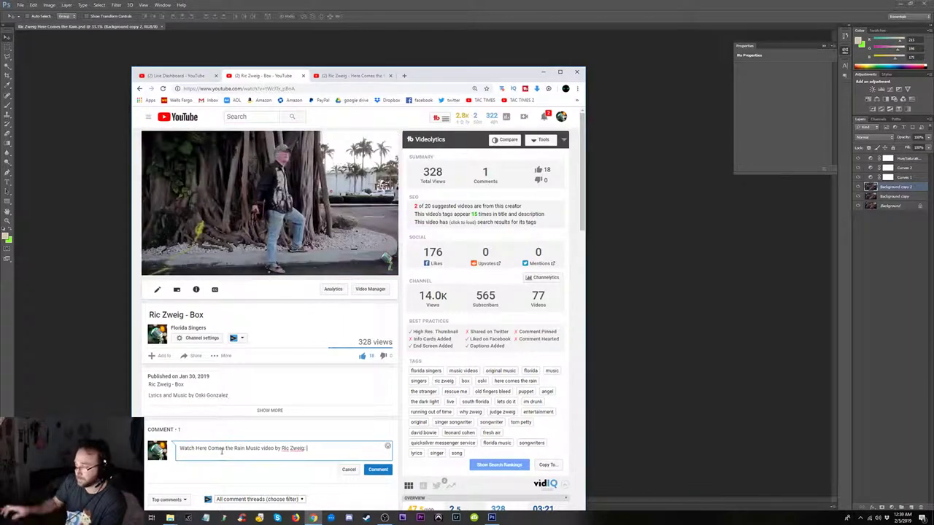
- Post a comment with the Here Comes the Rain link, ending 'and Subscribe to Florida Singers.'
{"action": "key", "text": "ctrl+v"}
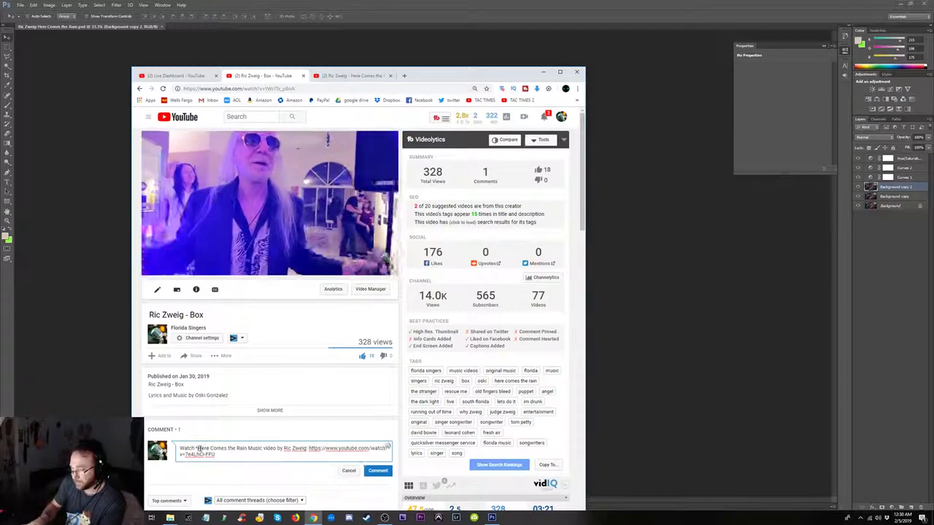
{"action": "type", "text": "*"}
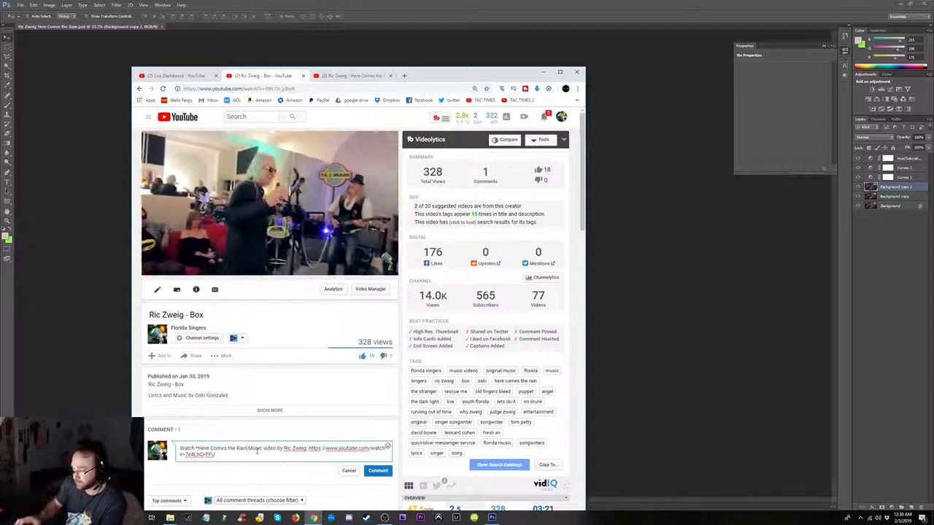
{"action": "type", "text": "*"}
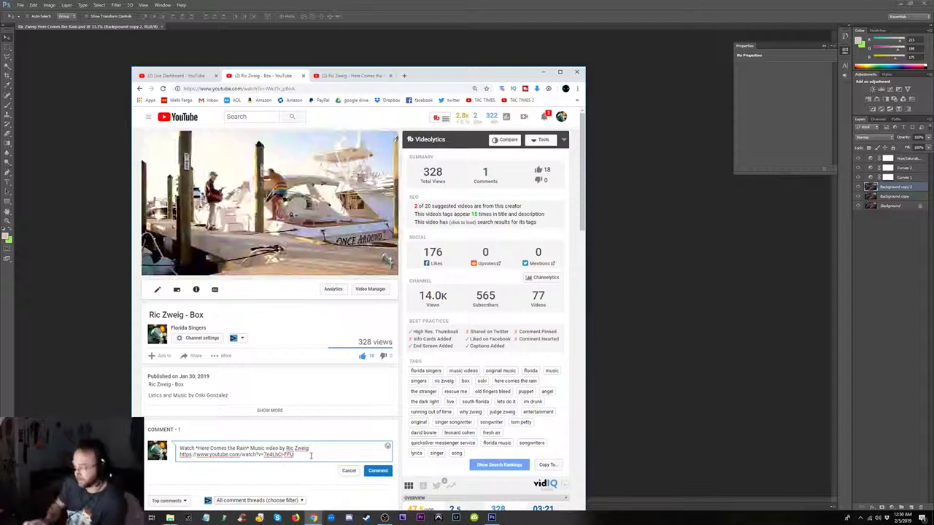
{"action": "type", "text": "i"}
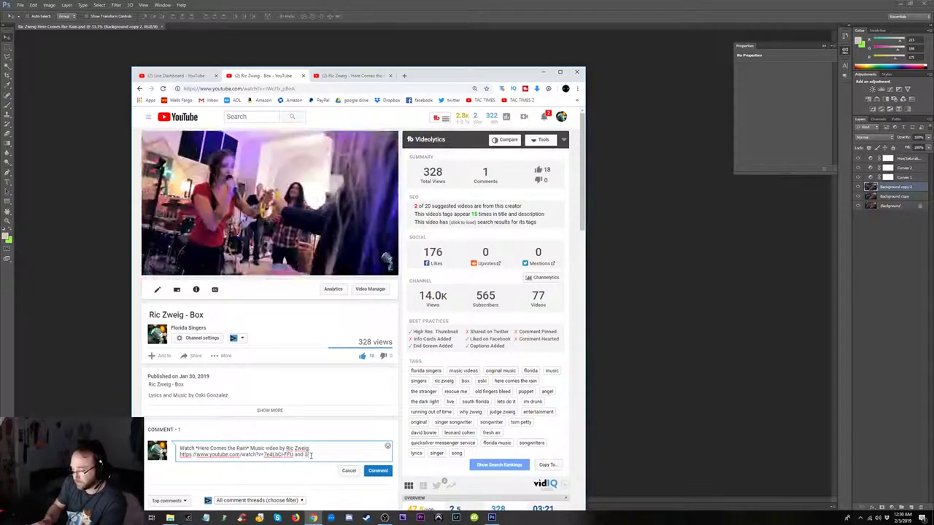
{"action": "type", "text": "be to Florida Sing"}
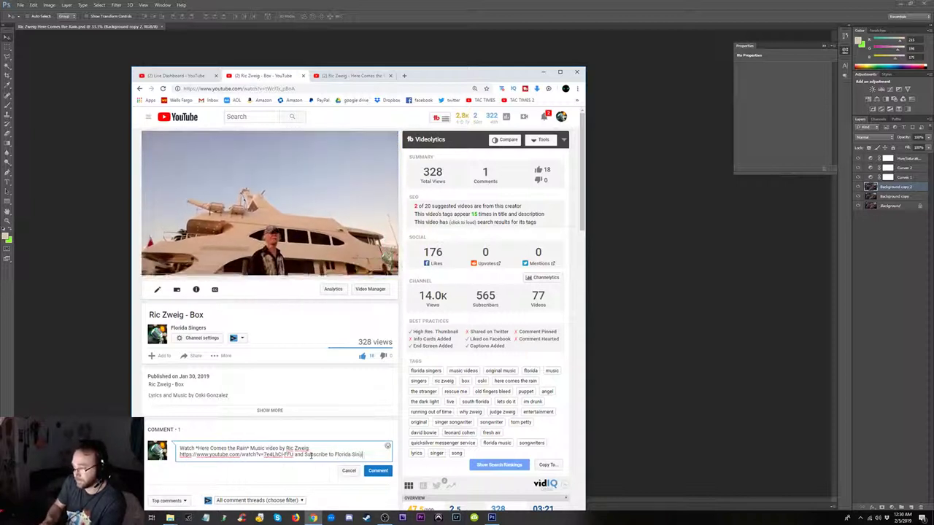
{"action": "type", "text": " on"}
{"action": "type", "text": "u"}
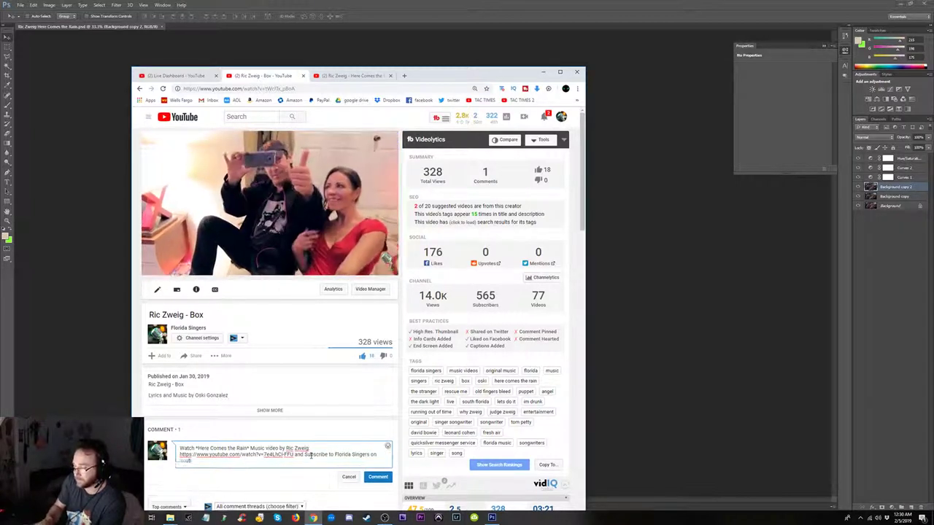
{"action": "type", "text": "Tube"}
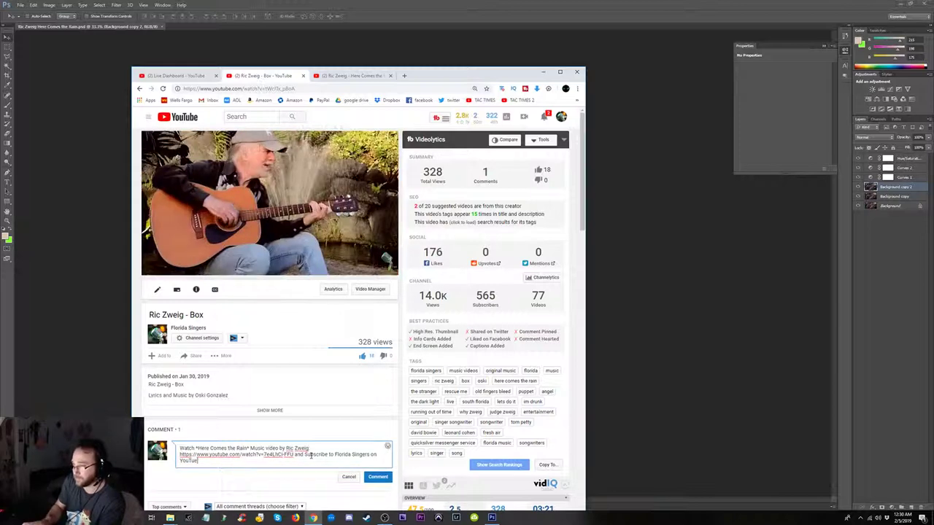
{"action": "type", "text": "b"}
{"action": "key", "text": "BackSpace"}
{"action": "key", "text": "BackSpace"}
{"action": "key", "text": "BackSpace"}
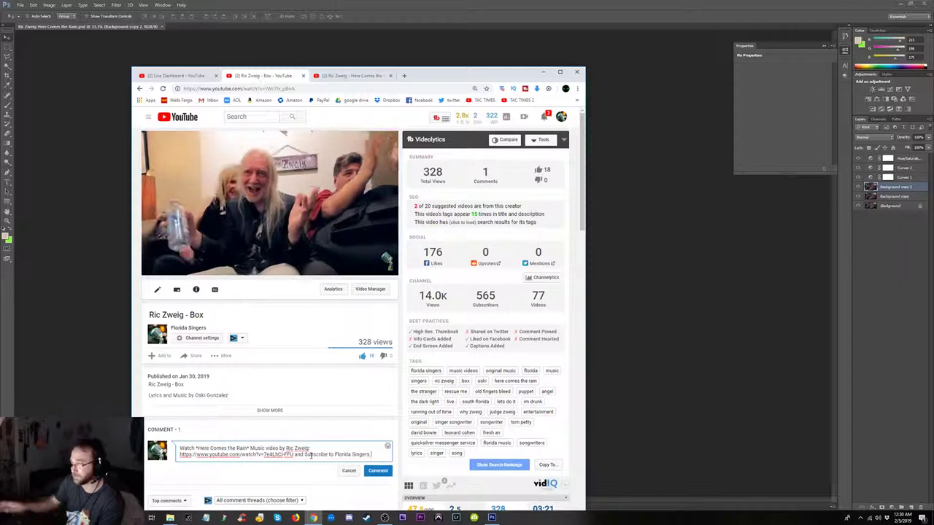
{"action": "left_click", "coordinate": [378, 472]}
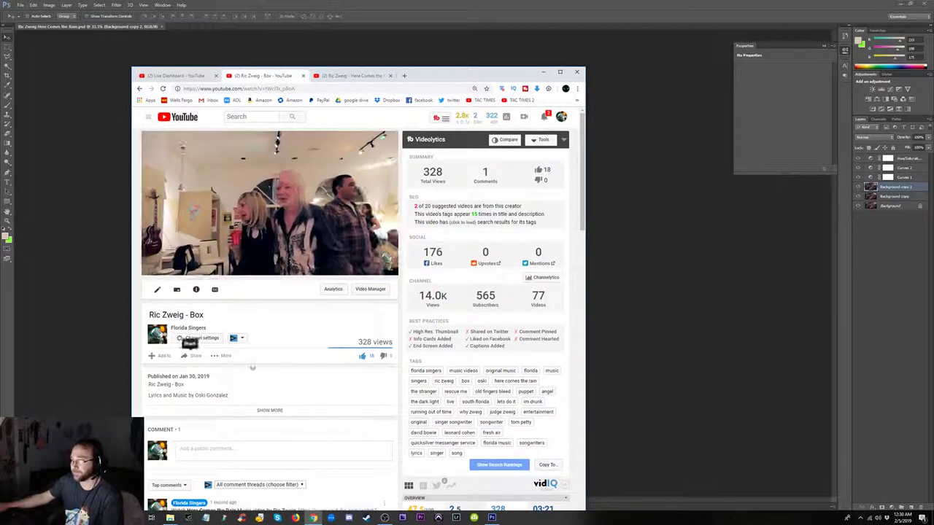
- Pin the Here Comes the Rain promo comment to the top of the comments
{"action": "scroll", "coordinate": [271, 369], "scroll_direction": "down", "scroll_amount": 2}
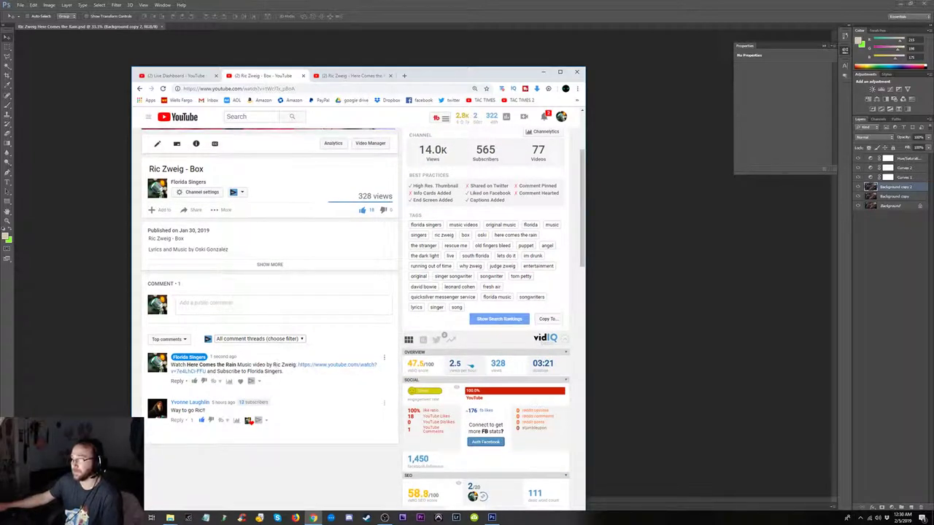
{"action": "left_click", "coordinate": [384, 361]}
{"action": "left_click", "coordinate": [372, 368]}
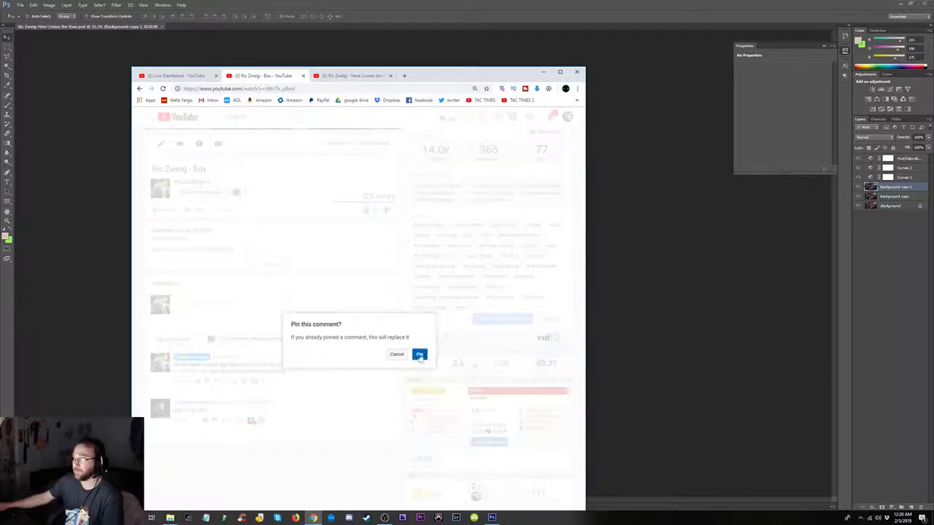
{"action": "left_click", "coordinate": [419, 355]}
- Maximize the browser window so it fills the screen
{"action": "scroll", "coordinate": [284, 353], "scroll_direction": "up", "scroll_amount": 3}
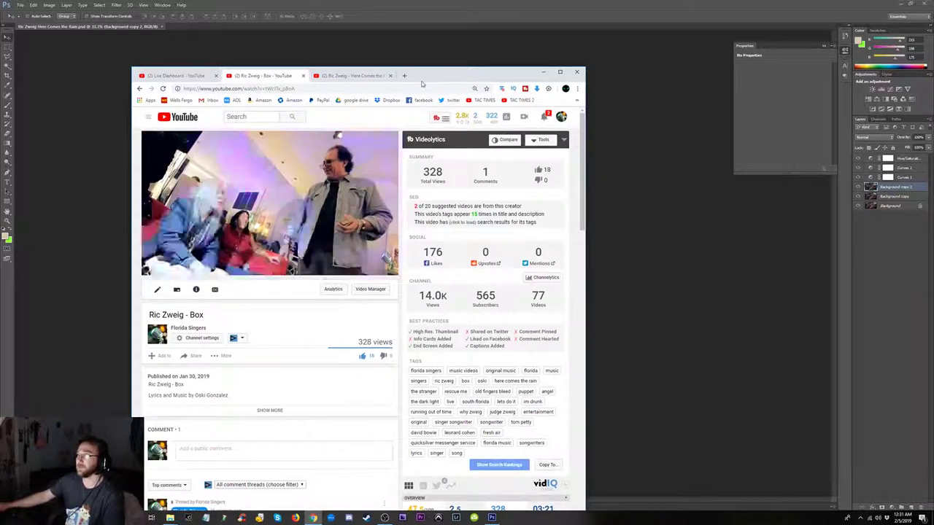
{"action": "left_click_drag", "start_coordinate": [421, 84], "coordinate": [453, 42]}
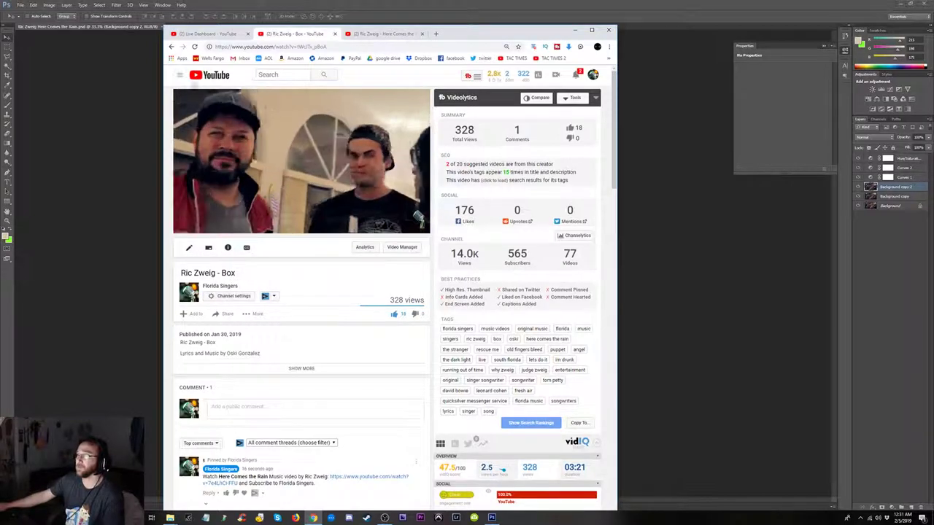
{"action": "double_click", "coordinate": [556, 27]}
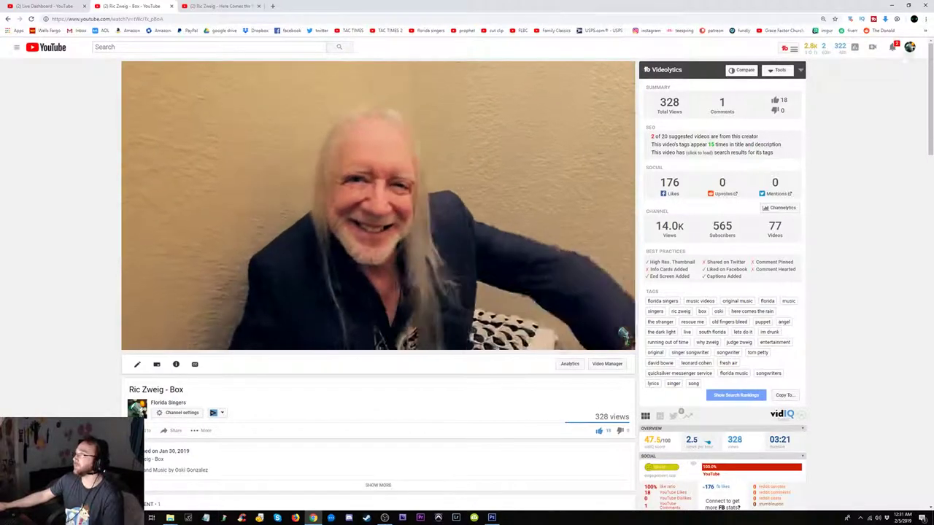
- Switch to posting as another channel account and clear the OBS window off the page
{"action": "left_click", "coordinate": [910, 47]}
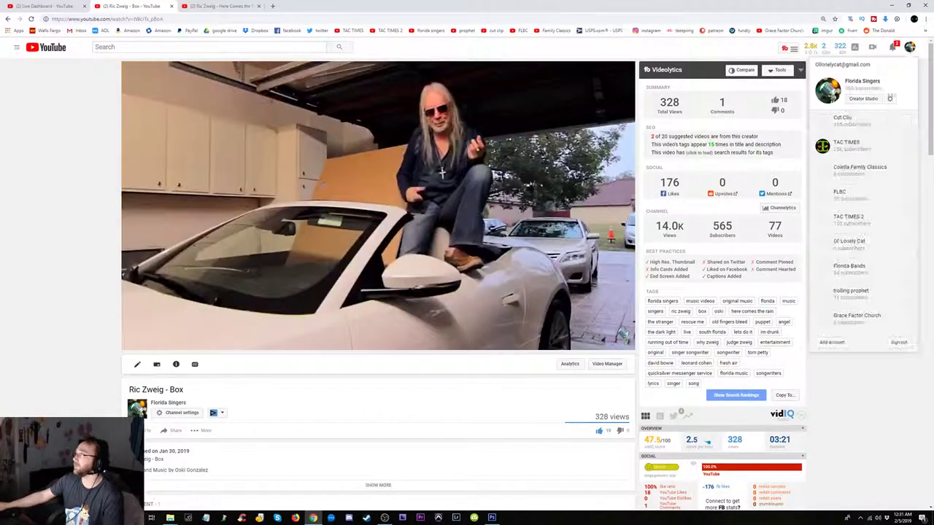
{"action": "left_click", "coordinate": [853, 122]}
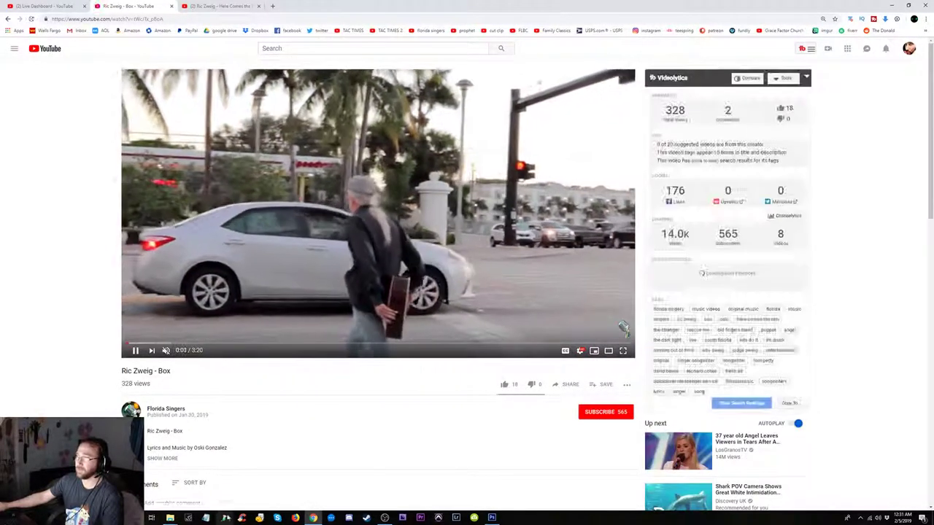
{"action": "left_click", "coordinate": [385, 518]}
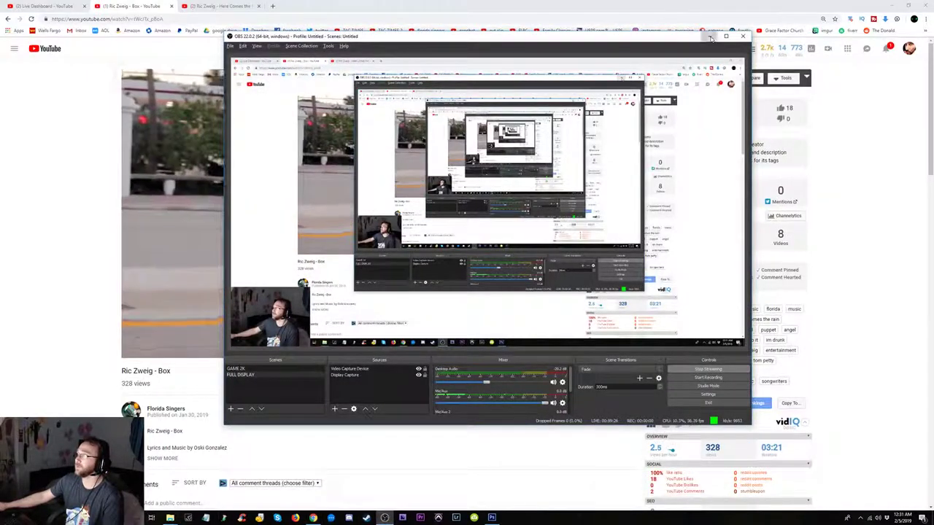
{"action": "left_click", "coordinate": [385, 518]}
{"action": "scroll", "coordinate": [252, 346], "scroll_direction": "down", "scroll_amount": 1}
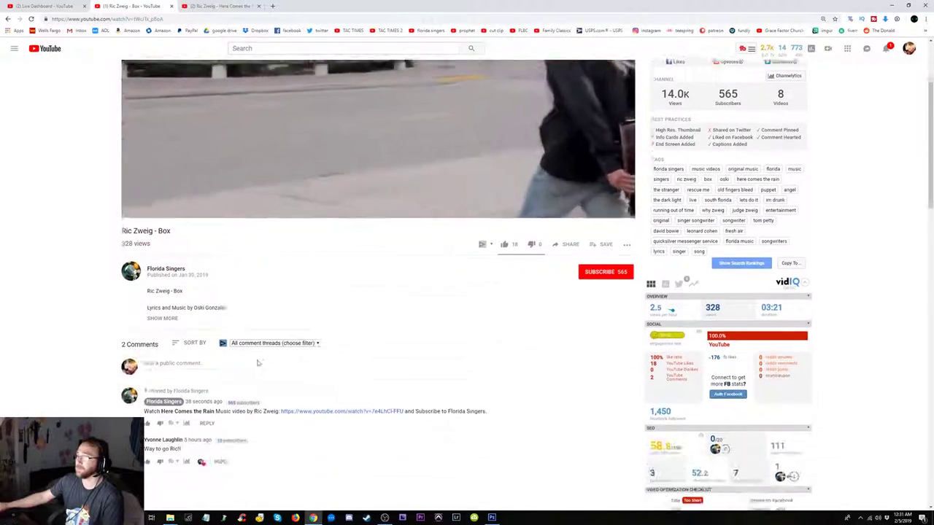
{"action": "scroll", "coordinate": [253, 348], "scroll_direction": "down", "scroll_amount": 2}
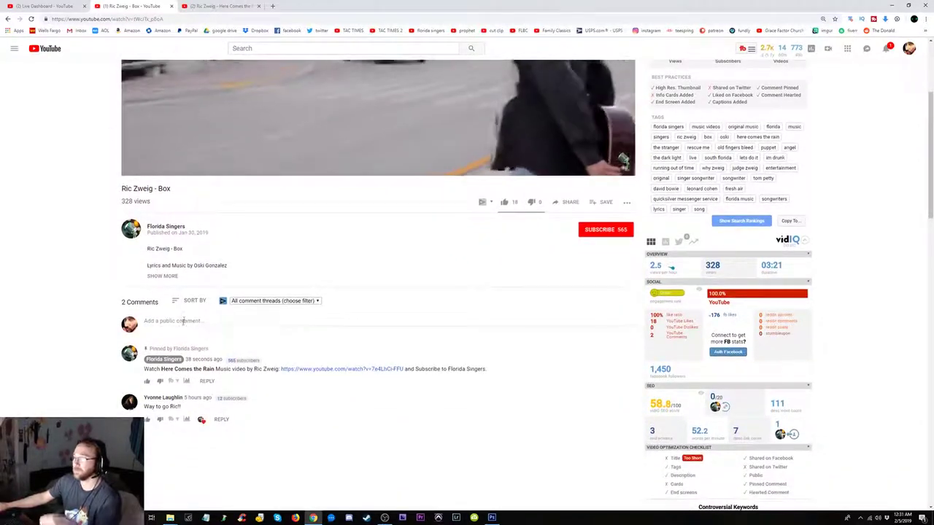
- Post the comment 'One of the best songwriters I know.' on the Box video
{"action": "left_click", "coordinate": [191, 322]}
{"action": "scroll", "coordinate": [234, 345], "scroll_direction": "up", "scroll_amount": 2}
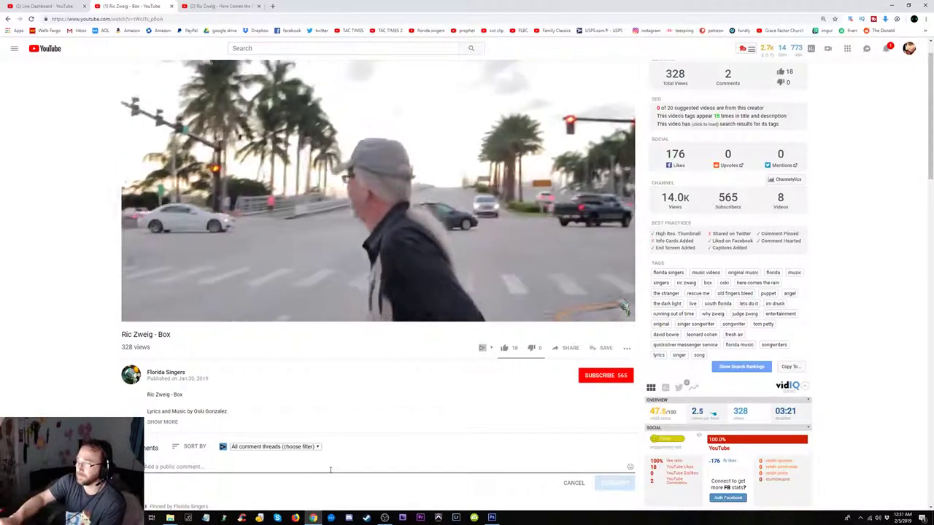
{"action": "type", "text": "Gne"}
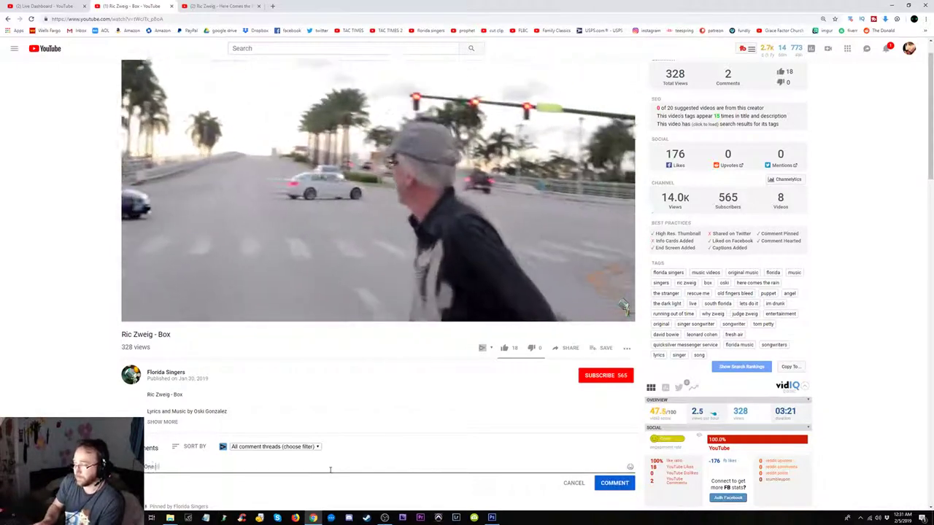
{"action": "type", "text": " of the best"}
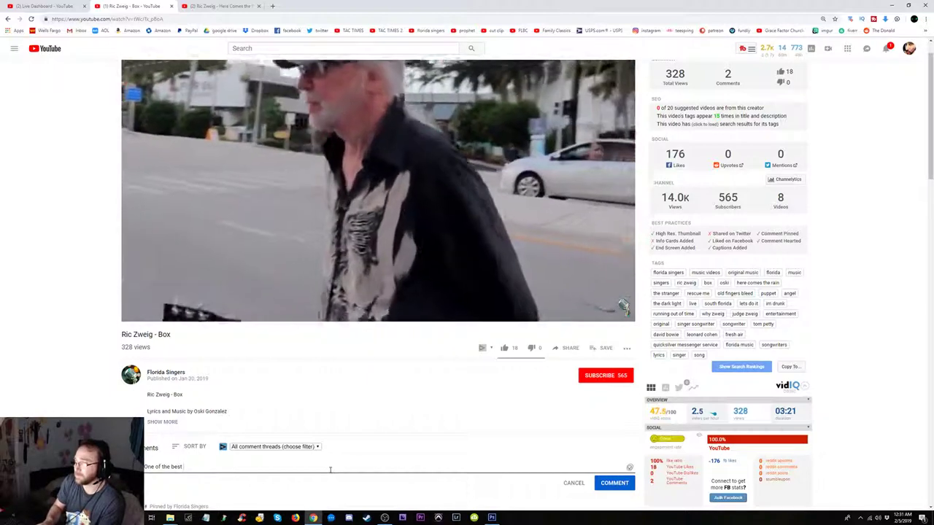
{"action": "type", "text": " son"}
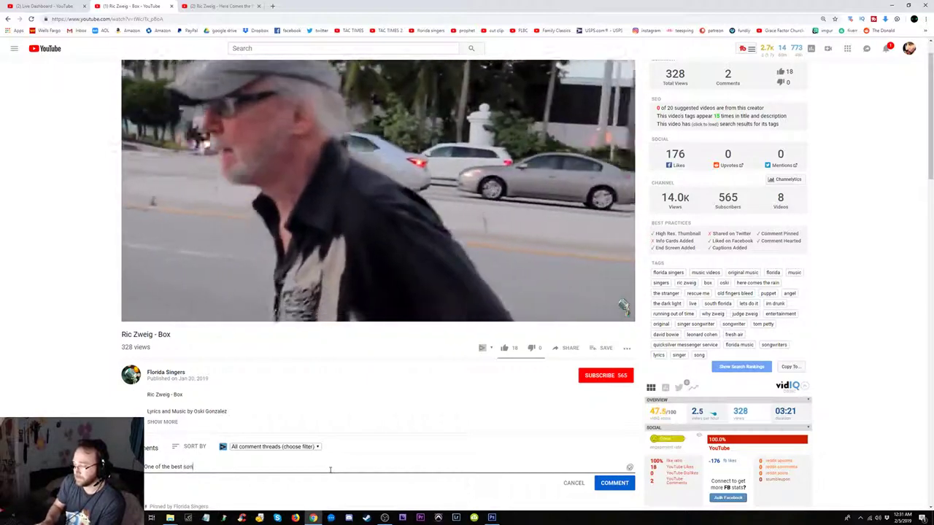
{"action": "type", "text": "gwriters"}
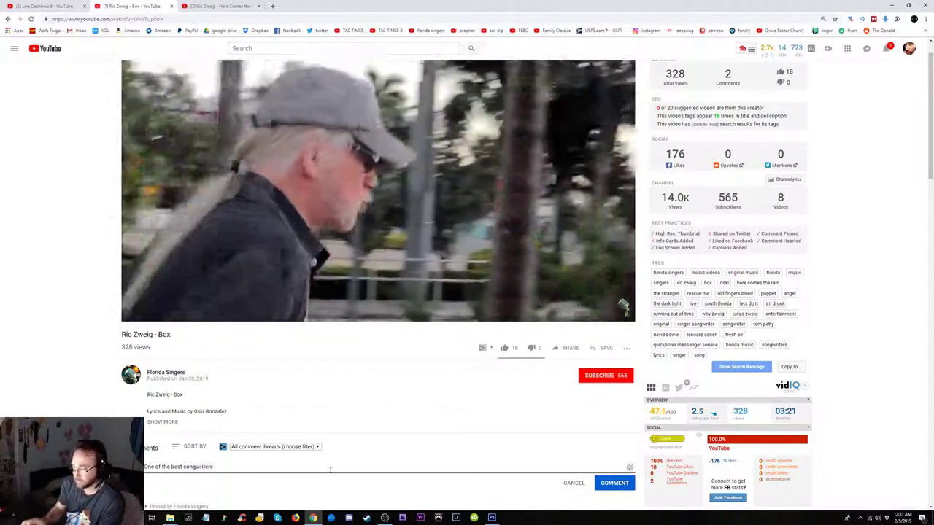
{"action": "type", "text": " I know."}
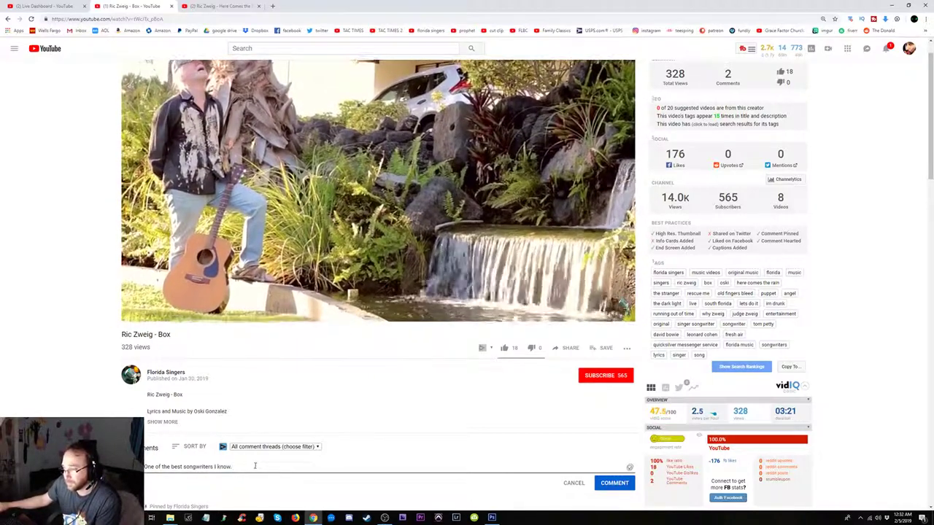
{"action": "left_click_drag", "start_coordinate": [216, 467], "coordinate": [233, 467]}
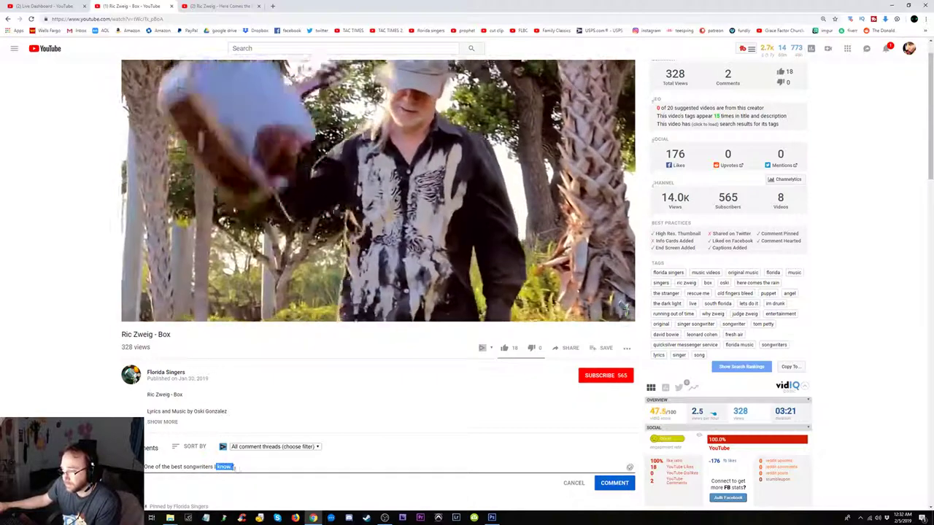
{"action": "left_click", "coordinate": [245, 465]}
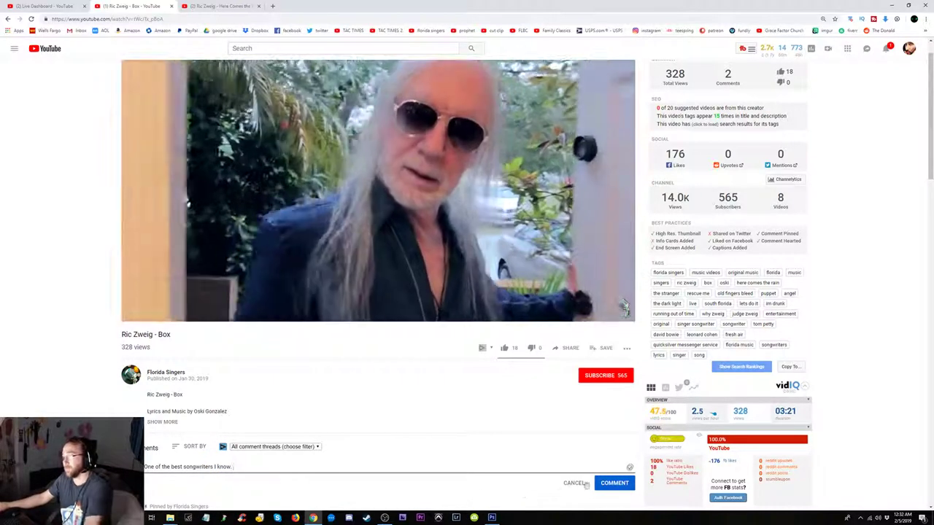
{"action": "left_click", "coordinate": [619, 485]}
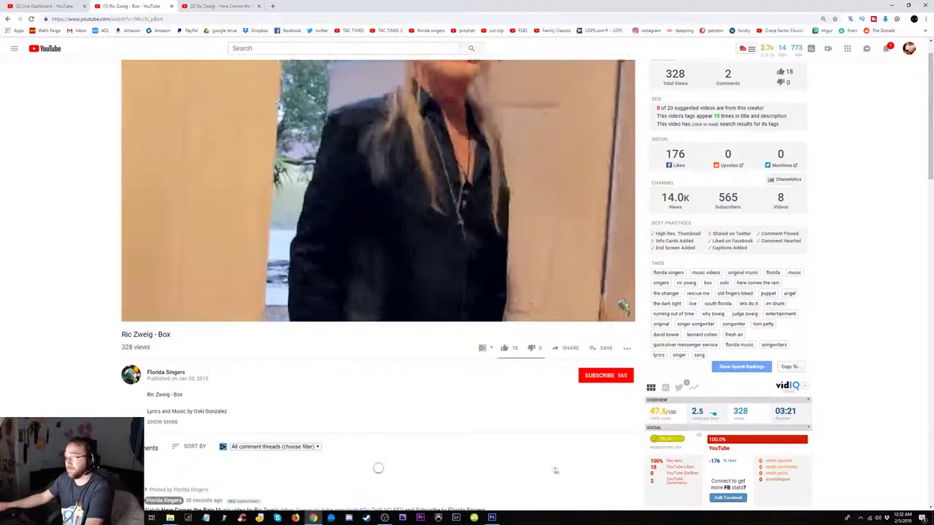
{"action": "scroll", "coordinate": [552, 438], "scroll_direction": "down", "scroll_amount": 2}
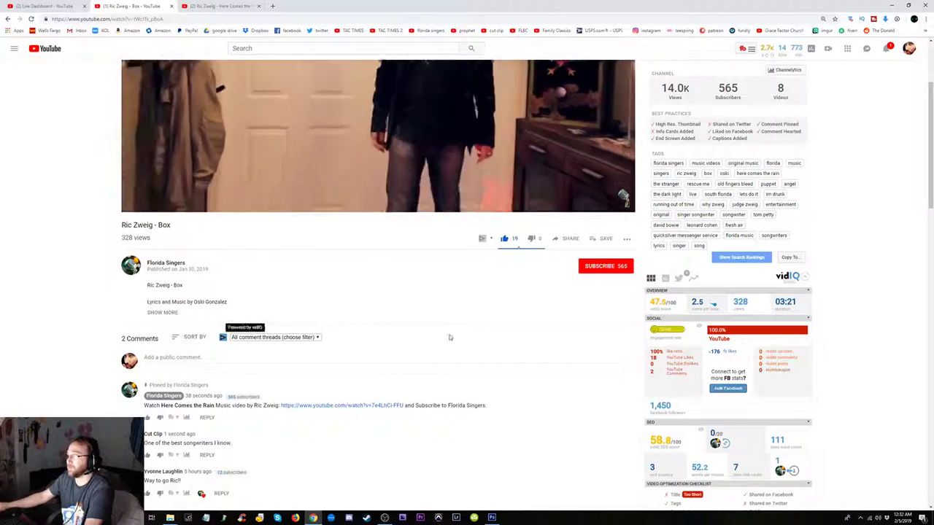
{"action": "scroll", "coordinate": [451, 338], "scroll_direction": "up", "scroll_amount": 1}
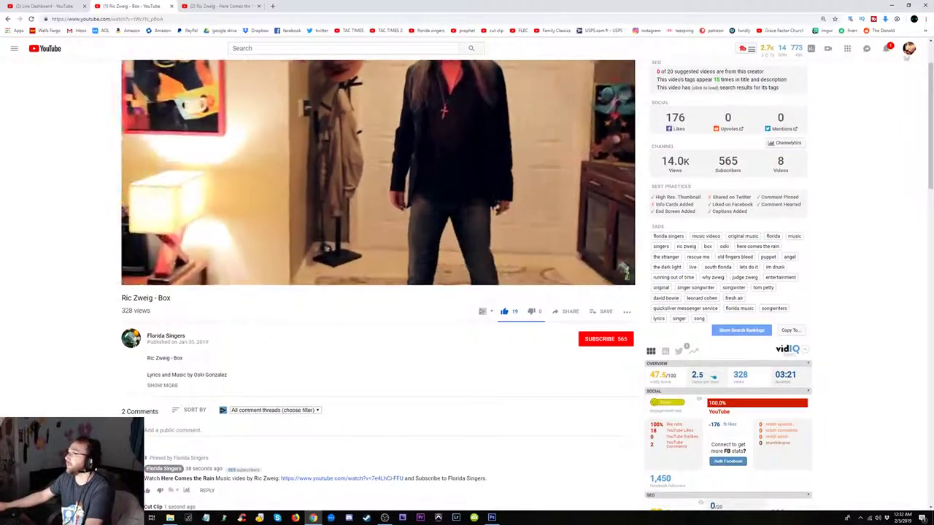
- Switch the active account to the Grace Factor Church channel
{"action": "left_click", "coordinate": [909, 49]}
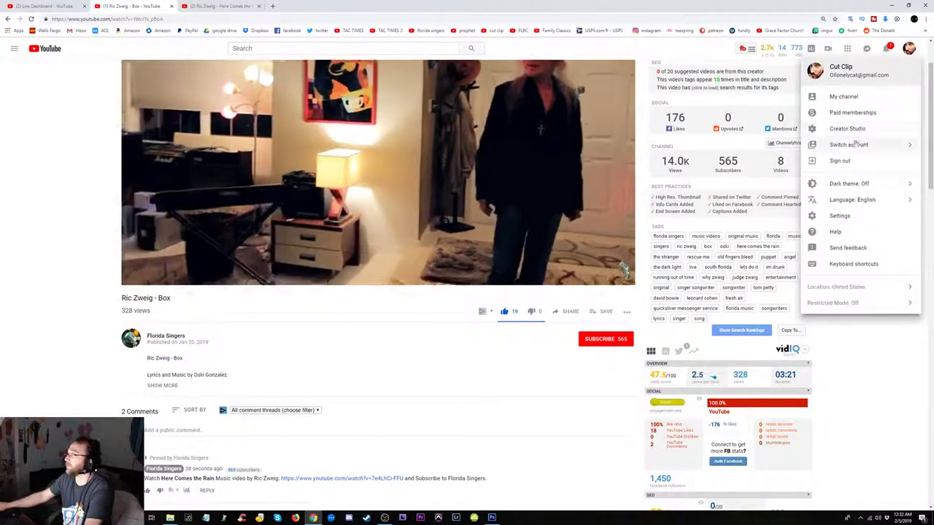
{"action": "left_click", "coordinate": [848, 146]}
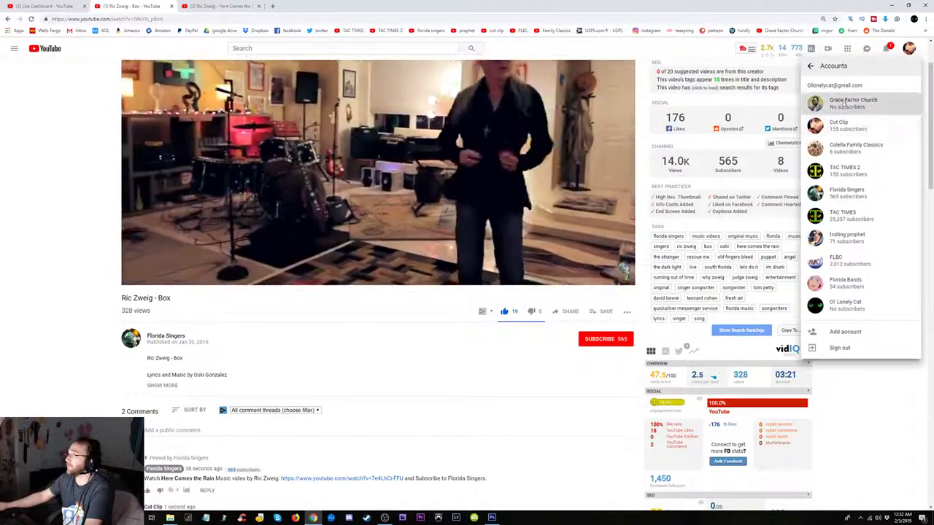
{"action": "left_click", "coordinate": [845, 106]}
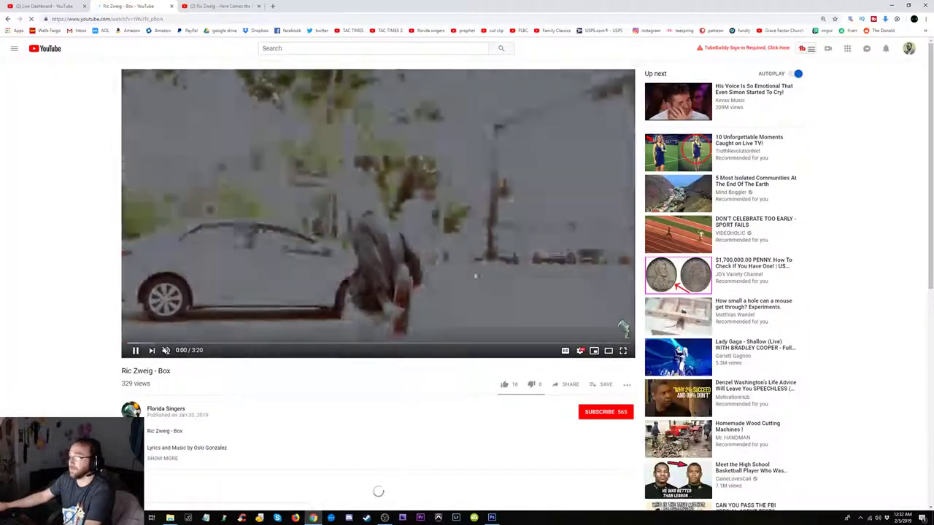
{"action": "scroll", "coordinate": [344, 411], "scroll_direction": "down", "scroll_amount": 3}
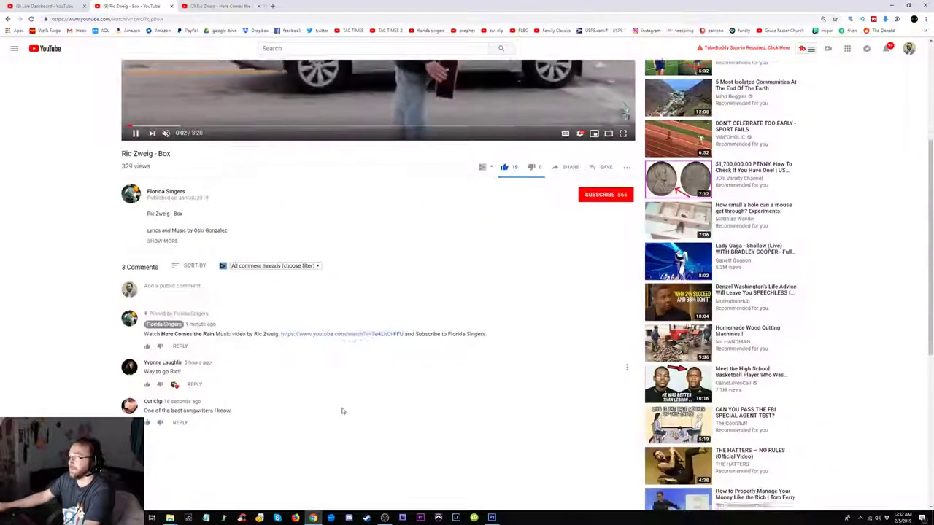
- Post the comment 'Amen Brother.' under the Box video
{"action": "left_click", "coordinate": [190, 285]}
{"action": "scroll", "coordinate": [367, 356], "scroll_direction": "up", "scroll_amount": 2}
{"action": "type", "text": "Am"}
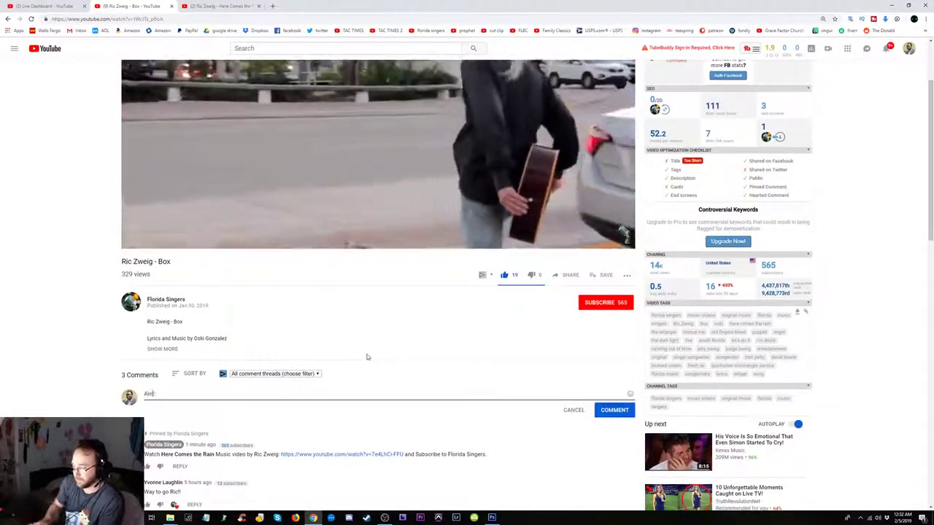
{"action": "type", "text": "en Brother"}
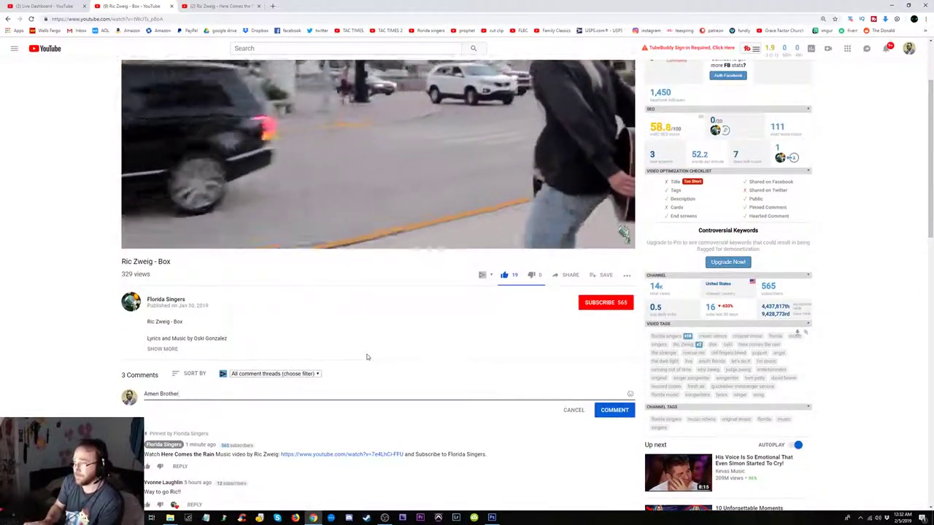
{"action": "left_click", "coordinate": [613, 411]}
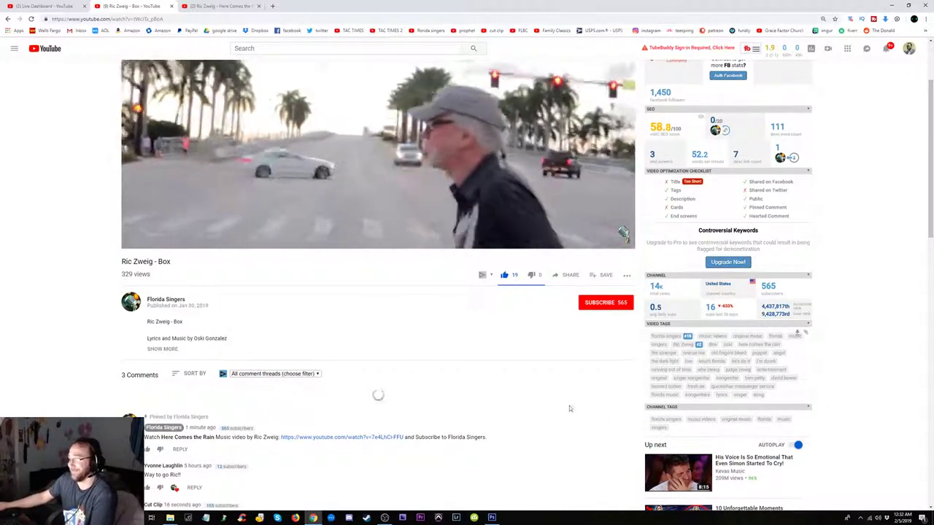
{"action": "scroll", "coordinate": [572, 410], "scroll_direction": "down", "scroll_amount": 3}
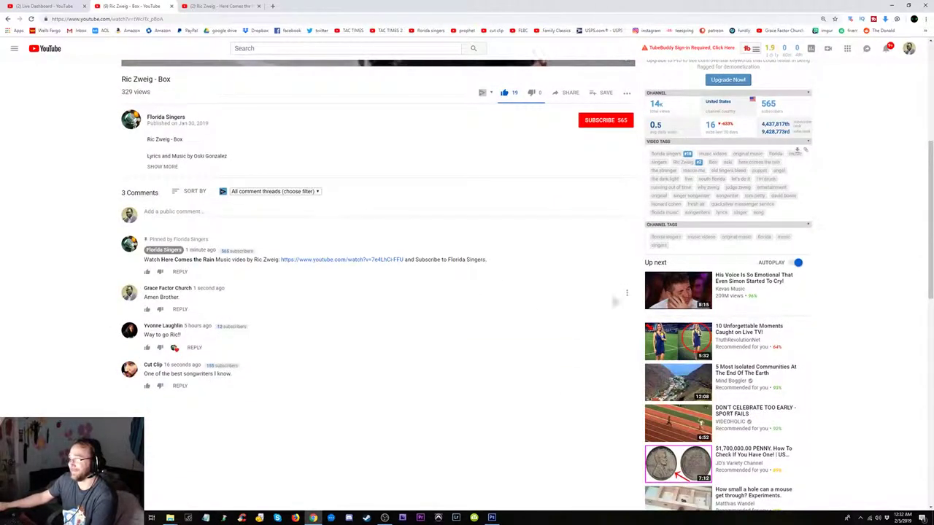
{"action": "scroll", "coordinate": [627, 295], "scroll_direction": "up", "scroll_amount": 2}
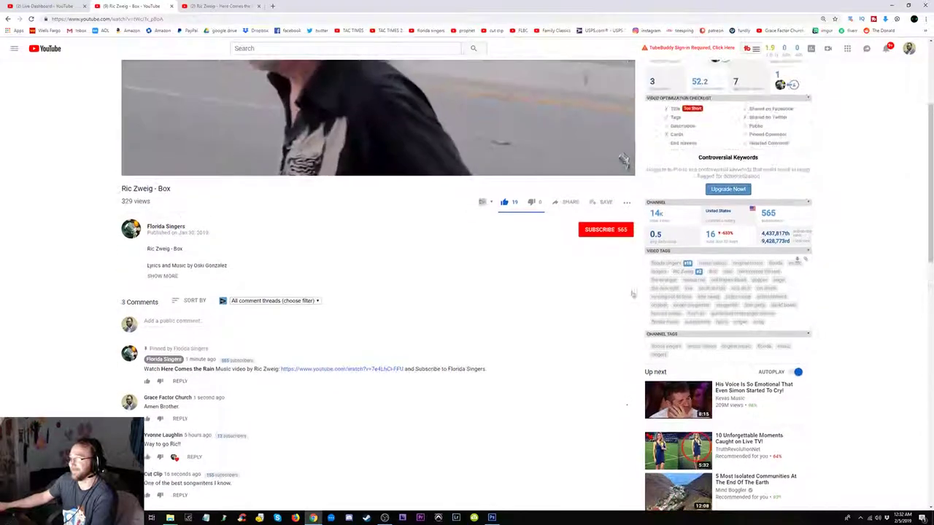
{"action": "scroll", "coordinate": [627, 291], "scroll_direction": "up", "scroll_amount": 2}
- Switch the active account to the family classics channel
{"action": "left_click", "coordinate": [909, 48]}
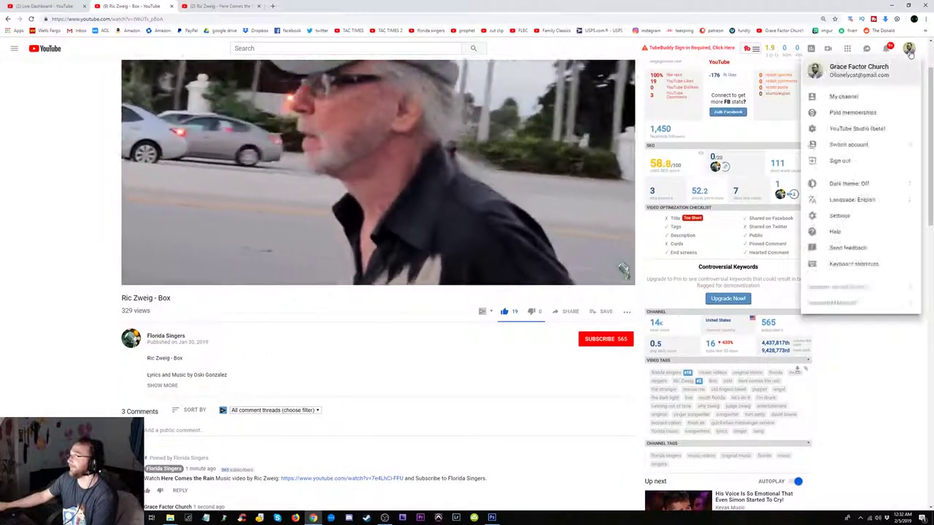
{"action": "left_click", "coordinate": [848, 146]}
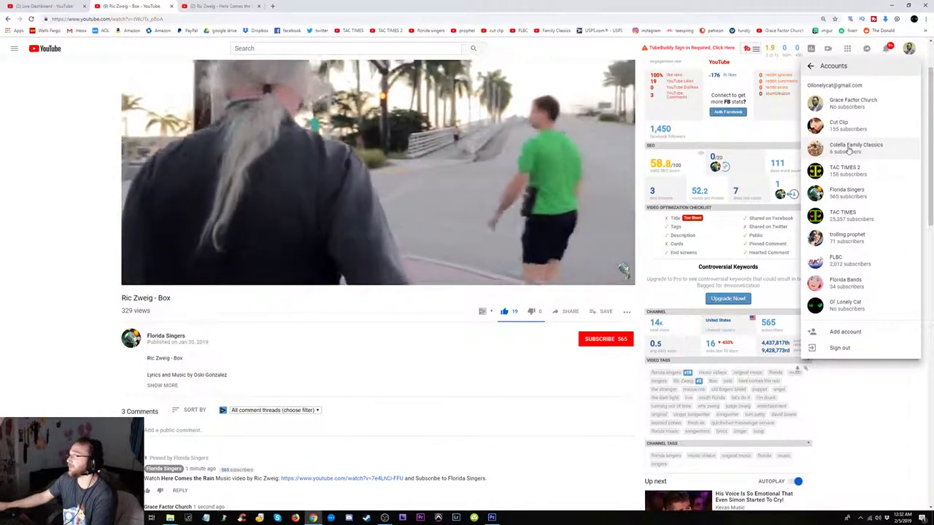
{"action": "left_click", "coordinate": [849, 150]}
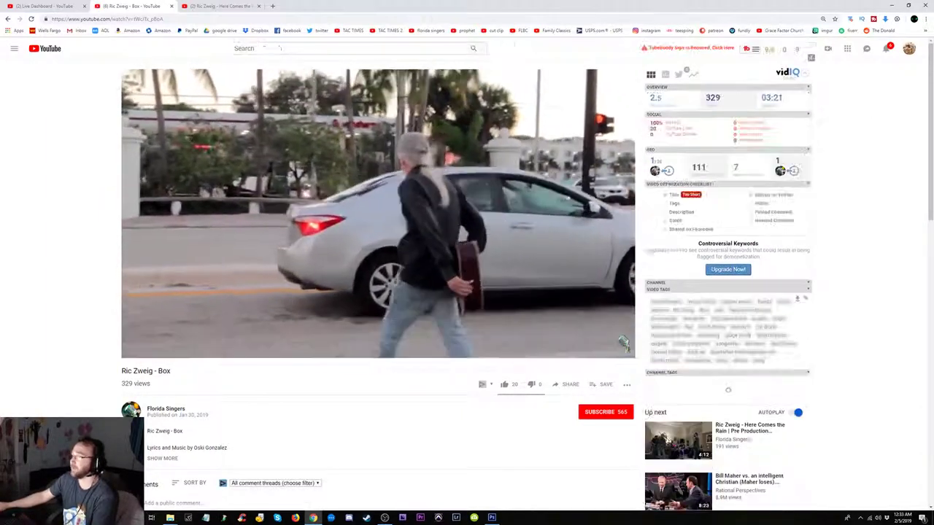
- Open account settings in a new tab, close the Here Comes the Rain tab, and open the Google profile editor
{"action": "left_click", "coordinate": [908, 49]}
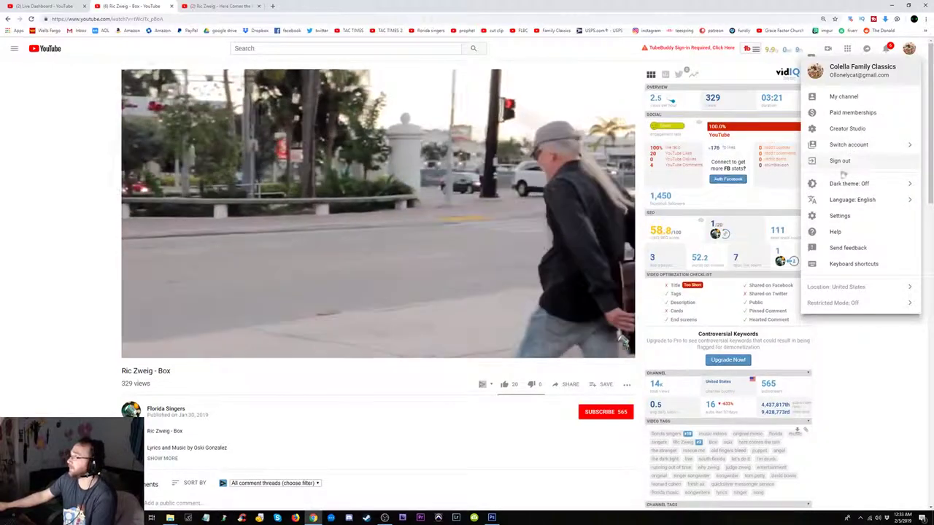
{"action": "middle_click", "coordinate": [840, 215]}
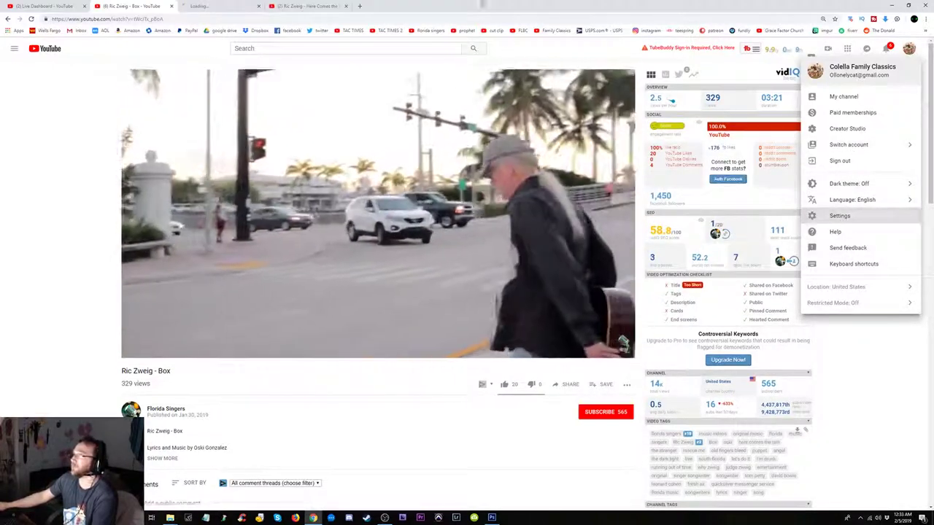
{"action": "left_click", "coordinate": [310, 6]}
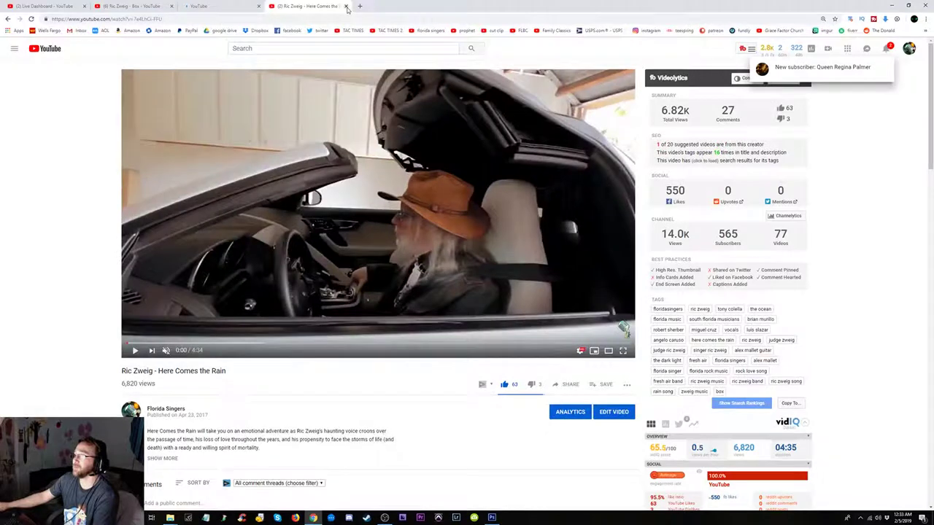
{"action": "left_click", "coordinate": [346, 7]}
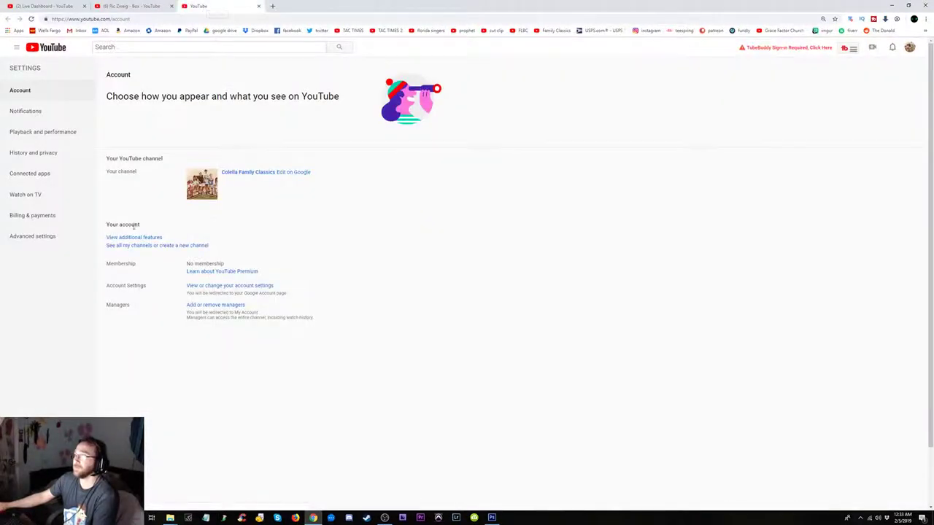
{"action": "left_click", "coordinate": [292, 173]}
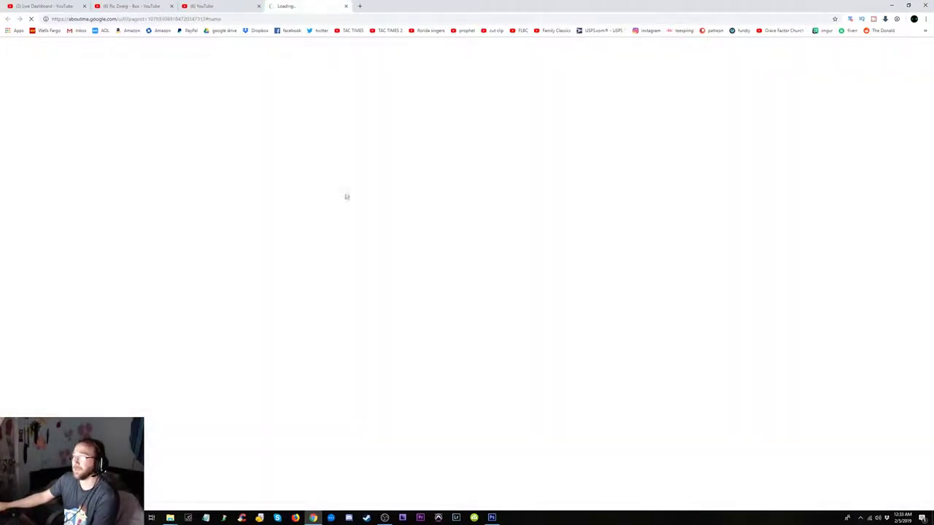
{"action": "left_click", "coordinate": [211, 5]}
- Post 'This man feeds the homeless with profound lyrics they can't digest.' on the Box video
{"action": "left_click", "coordinate": [131, 5]}
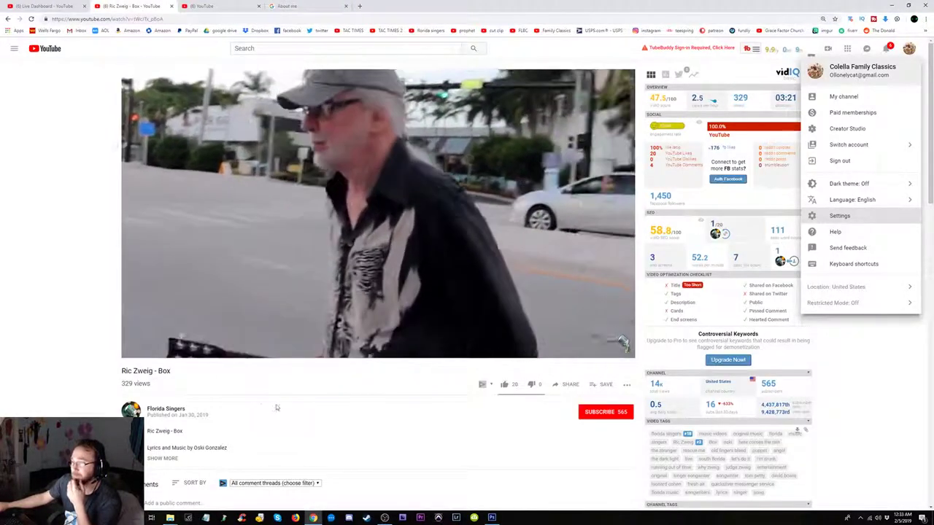
{"action": "scroll", "coordinate": [89, 415], "scroll_direction": "down", "scroll_amount": 2}
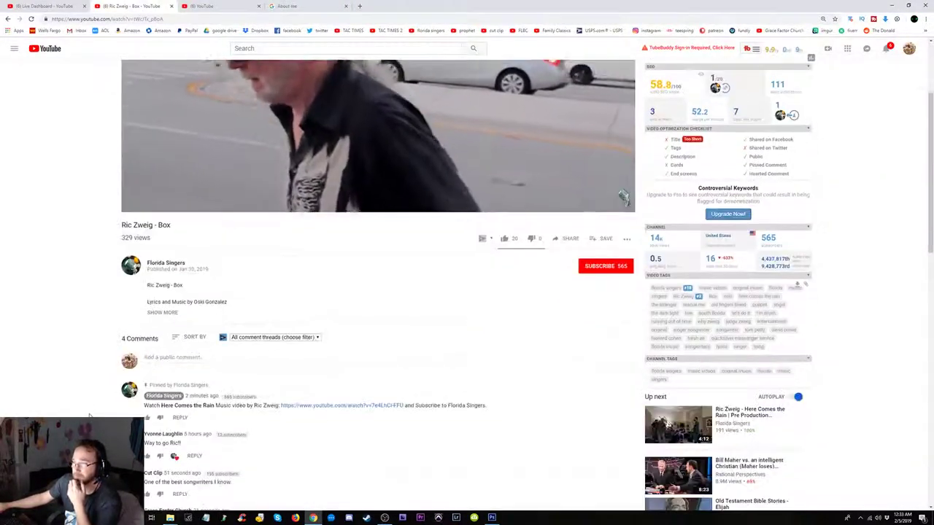
{"action": "left_click", "coordinate": [178, 357]}
{"action": "scroll", "coordinate": [270, 388], "scroll_direction": "up", "scroll_amount": 1}
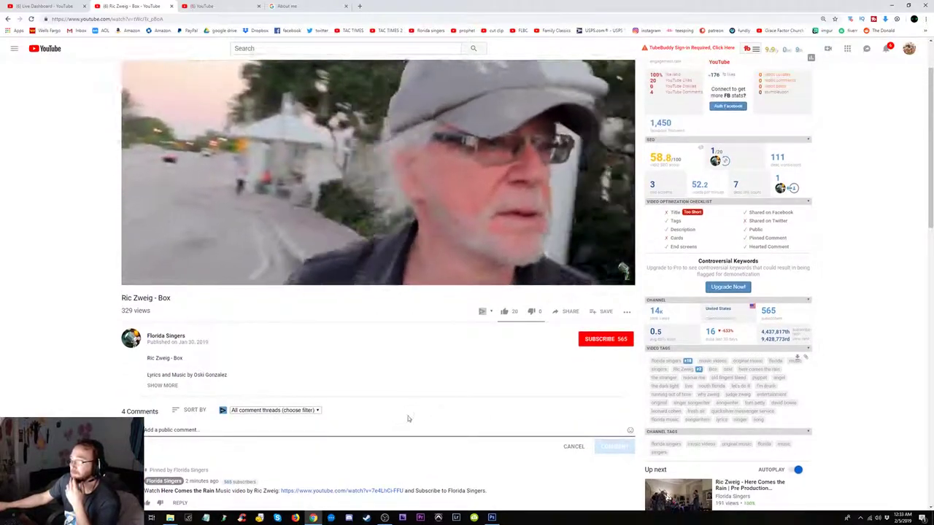
{"action": "type", "text": "This "}
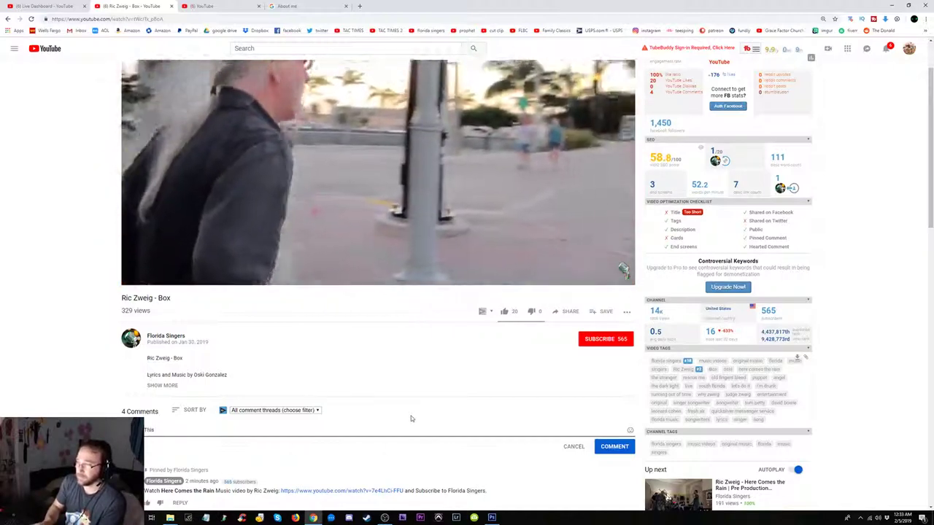
{"action": "type", "text": "man feel"}
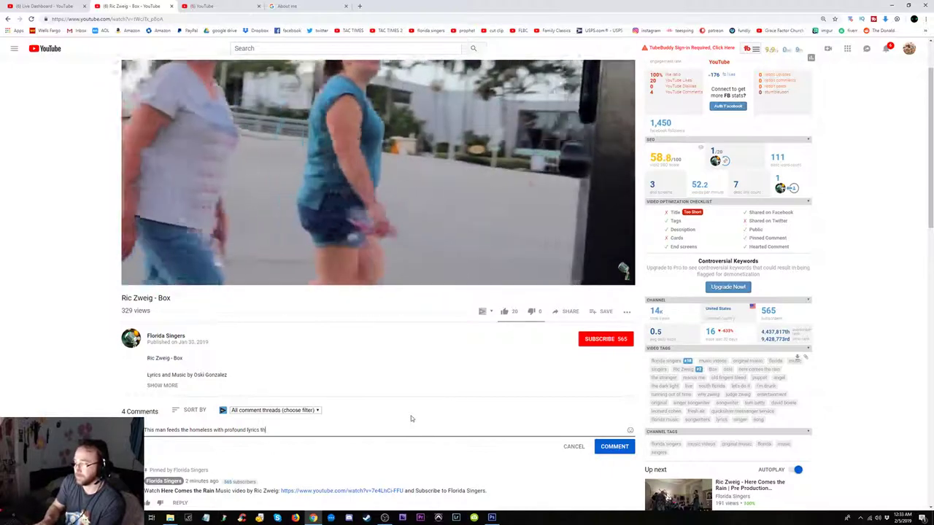
{"action": "type", "text": "ey "}
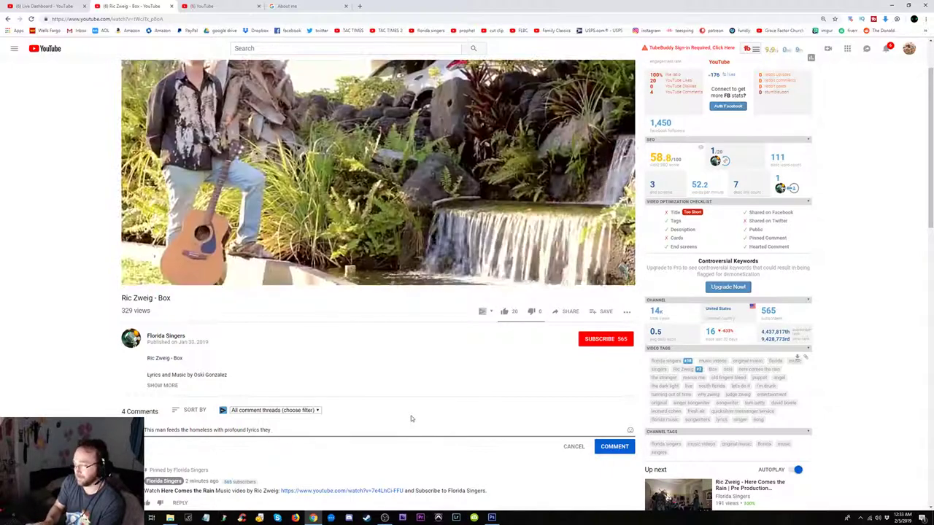
{"action": "type", "text": "can't digest!"}
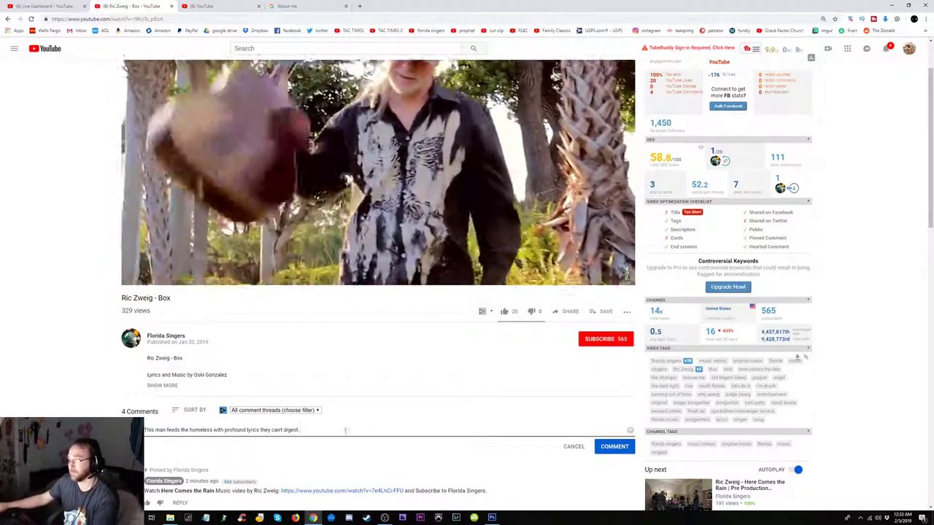
{"action": "left_click", "coordinate": [613, 448]}
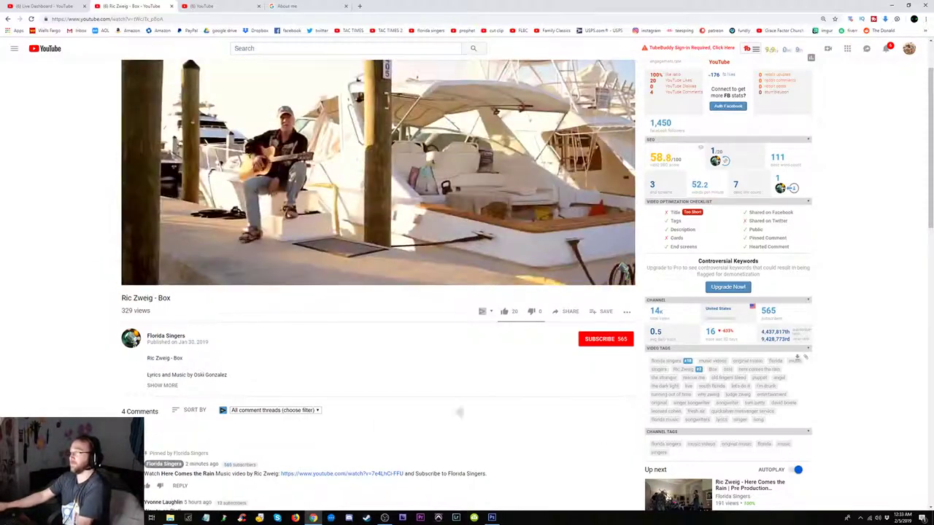
- Review the Box video comments, then switch to the About me tab's name editor
{"action": "scroll", "coordinate": [456, 413], "scroll_direction": "down", "scroll_amount": 3}
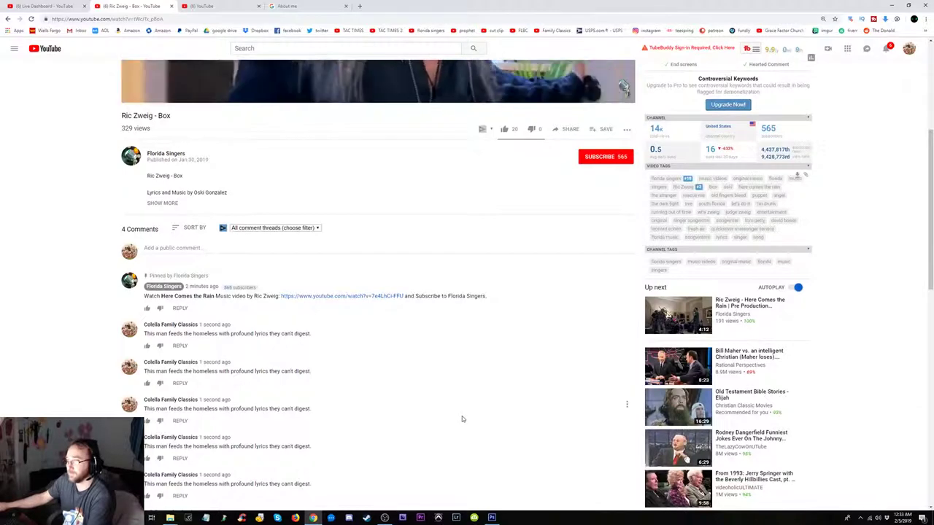
{"action": "scroll", "coordinate": [462, 416], "scroll_direction": "down", "scroll_amount": 2}
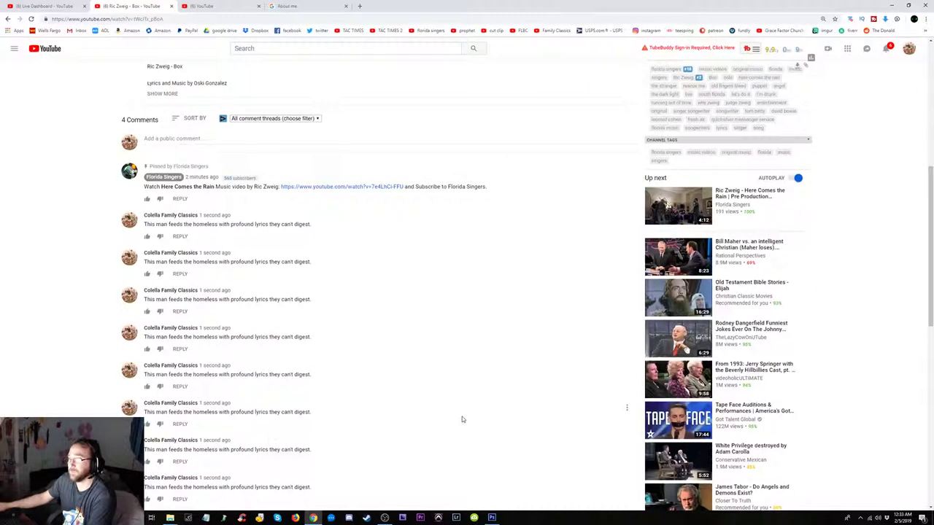
{"action": "scroll", "coordinate": [462, 417], "scroll_direction": "down", "scroll_amount": 3}
{"action": "scroll", "coordinate": [462, 417], "scroll_direction": "up", "scroll_amount": 4}
{"action": "scroll", "coordinate": [467, 402], "scroll_direction": "up", "scroll_amount": 3}
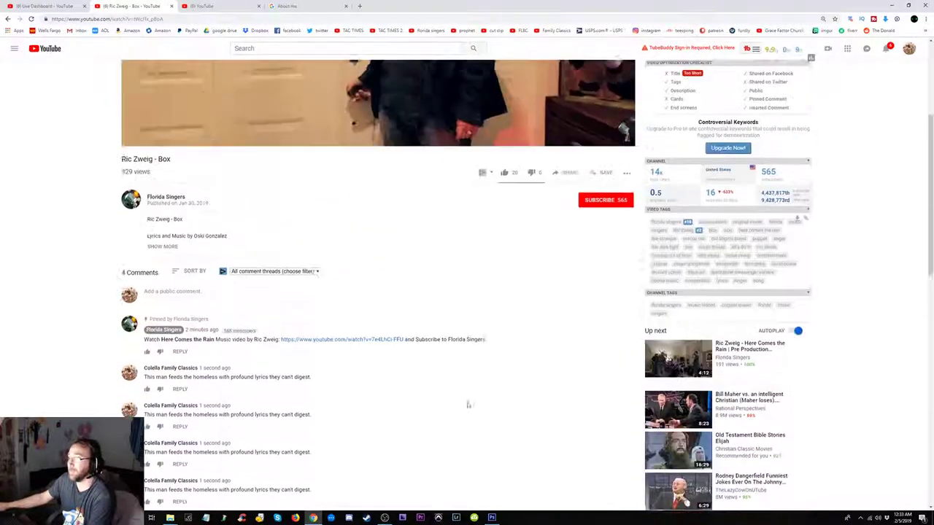
{"action": "scroll", "coordinate": [467, 402], "scroll_direction": "up", "scroll_amount": 1}
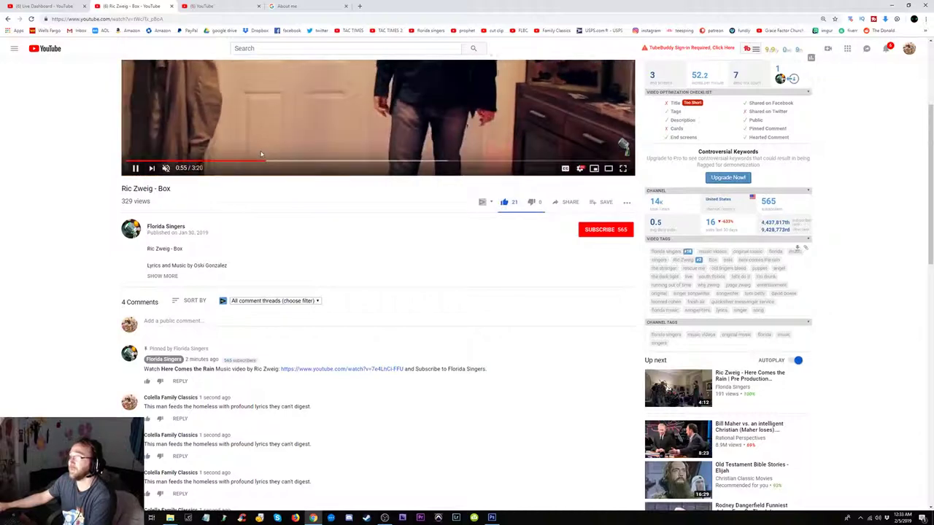
{"action": "scroll", "coordinate": [399, 298], "scroll_direction": "down", "scroll_amount": 3}
{"action": "scroll", "coordinate": [400, 298], "scroll_direction": "down", "scroll_amount": 3}
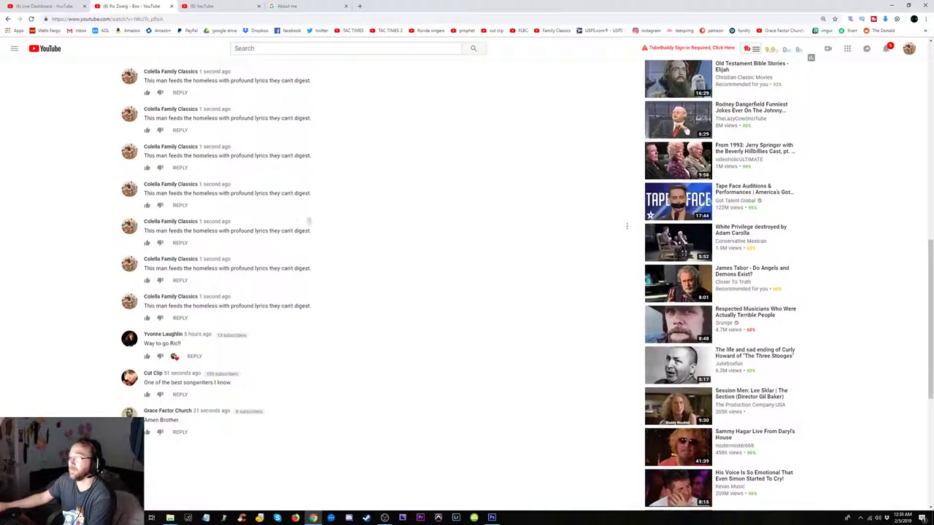
{"action": "scroll", "coordinate": [369, 223], "scroll_direction": "up", "scroll_amount": 2}
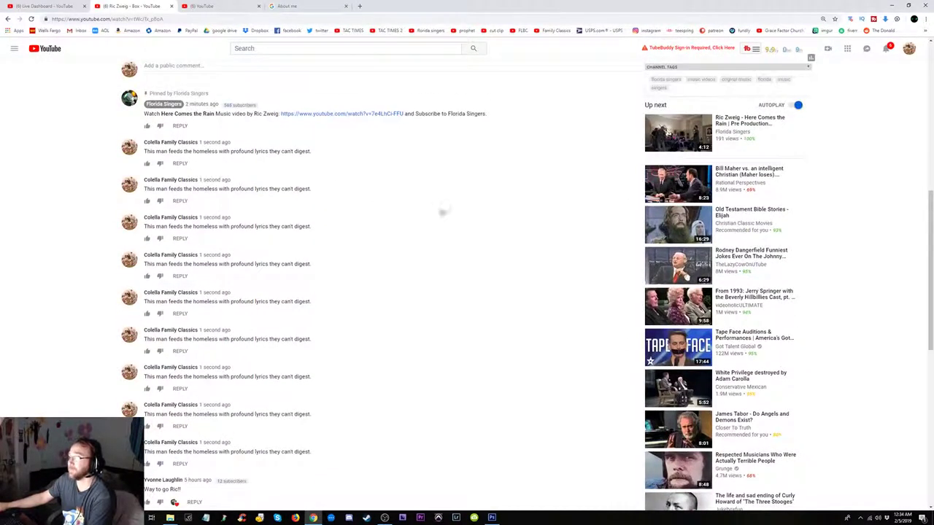
{"action": "scroll", "coordinate": [443, 211], "scroll_direction": "up", "scroll_amount": 2}
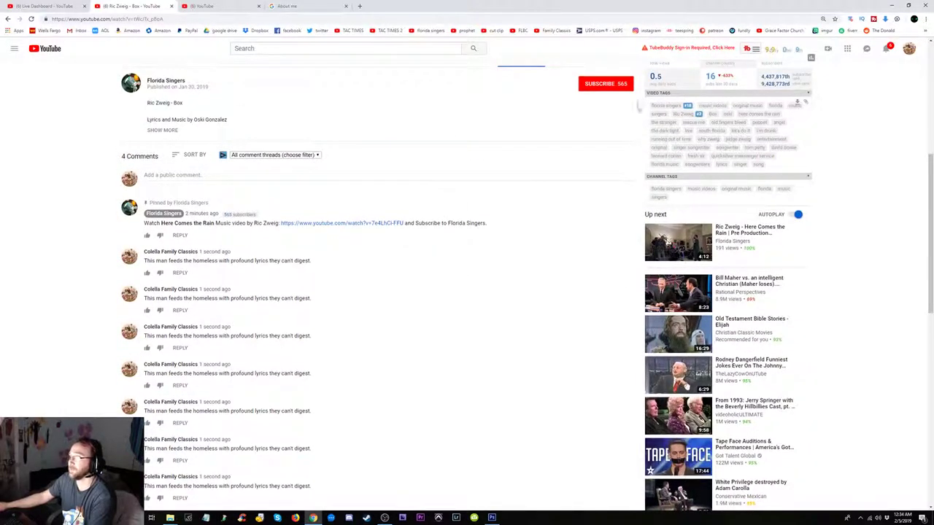
{"action": "scroll", "coordinate": [450, 210], "scroll_direction": "up", "scroll_amount": 2}
{"action": "key", "text": "ctrl+4"}
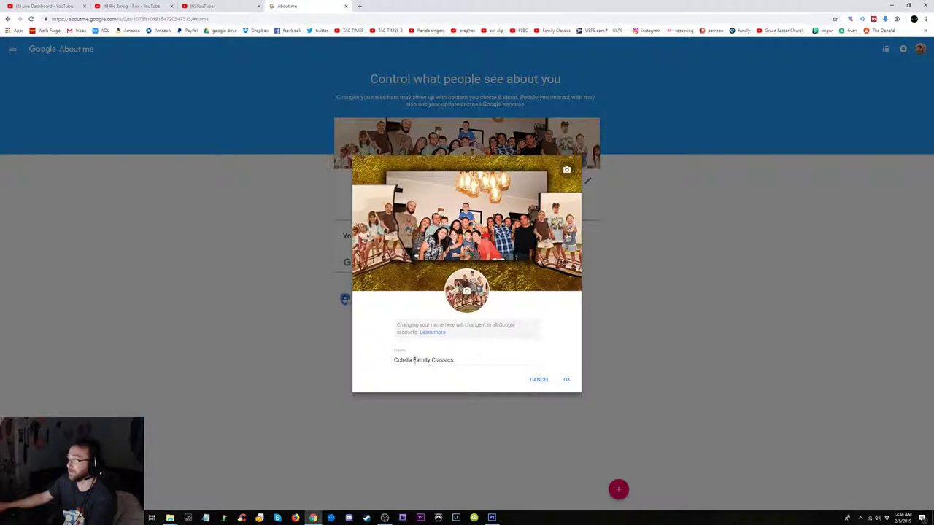
- Save the profile name 'Family Classics' and close the About me and settings tabs
{"action": "left_click", "coordinate": [567, 381]}
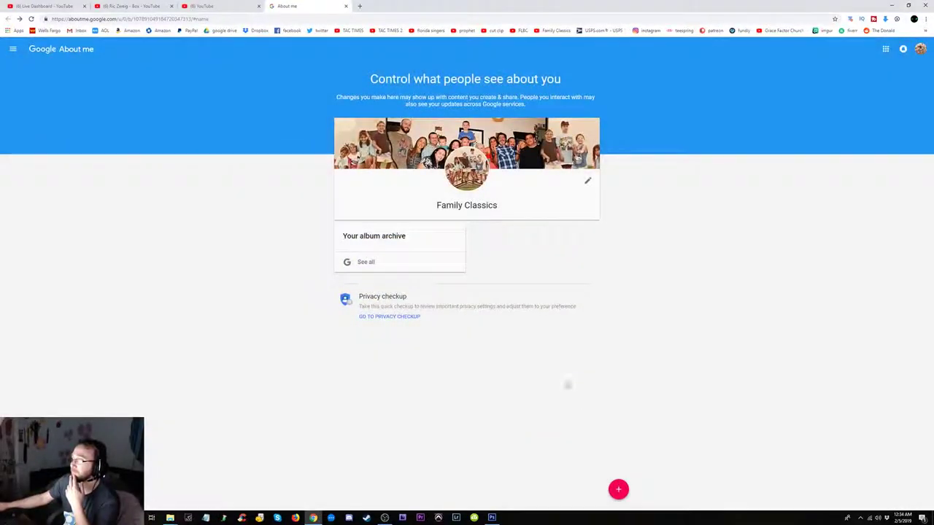
{"action": "left_click", "coordinate": [346, 5]}
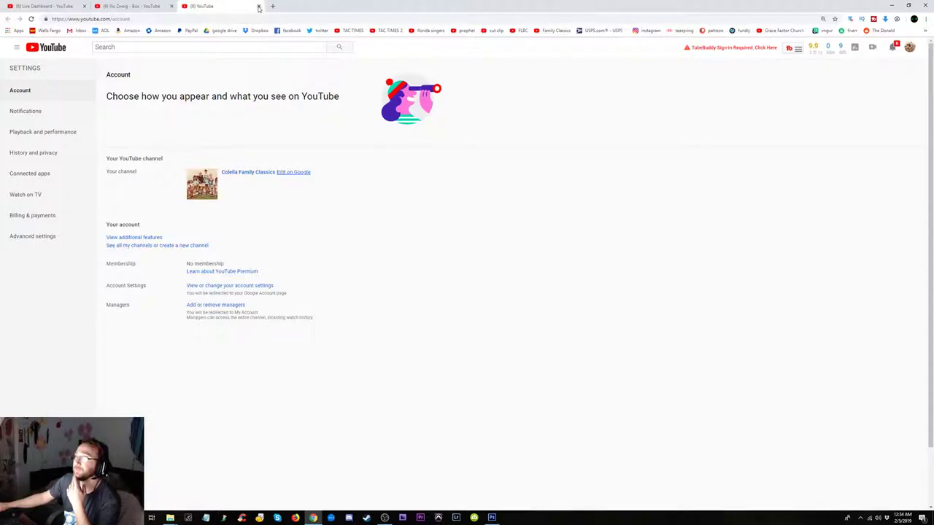
{"action": "left_click", "coordinate": [258, 6]}
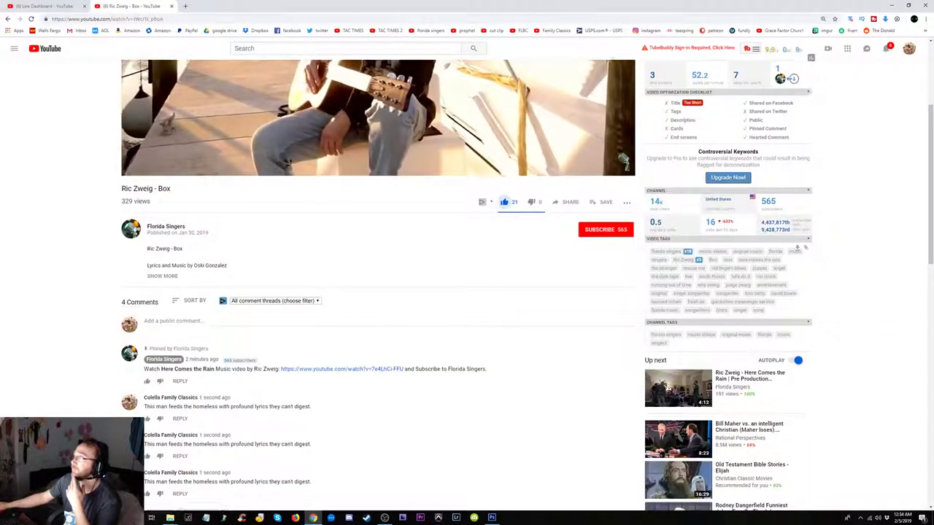
{"action": "left_click", "coordinate": [908, 48]}
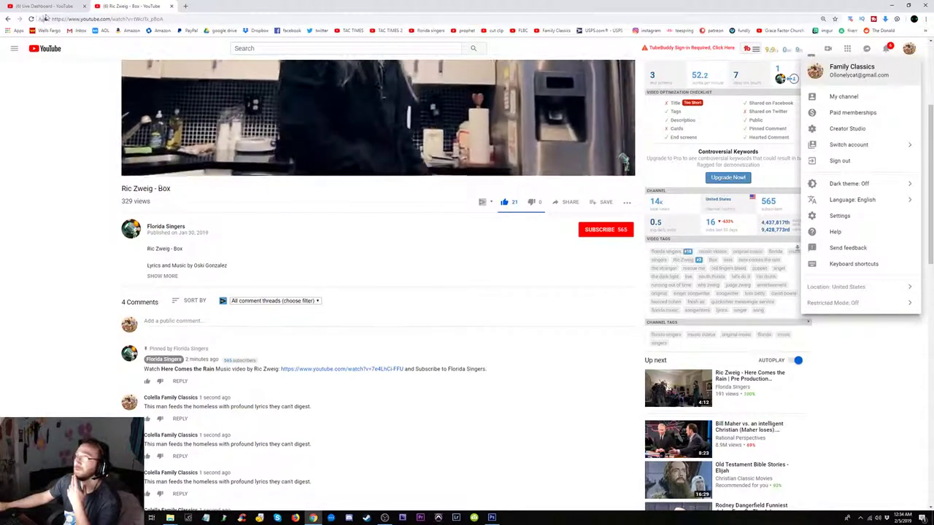
- Reload the Box page and delete the two duplicate homeless-lyrics comments
{"action": "left_click", "coordinate": [31, 18]}
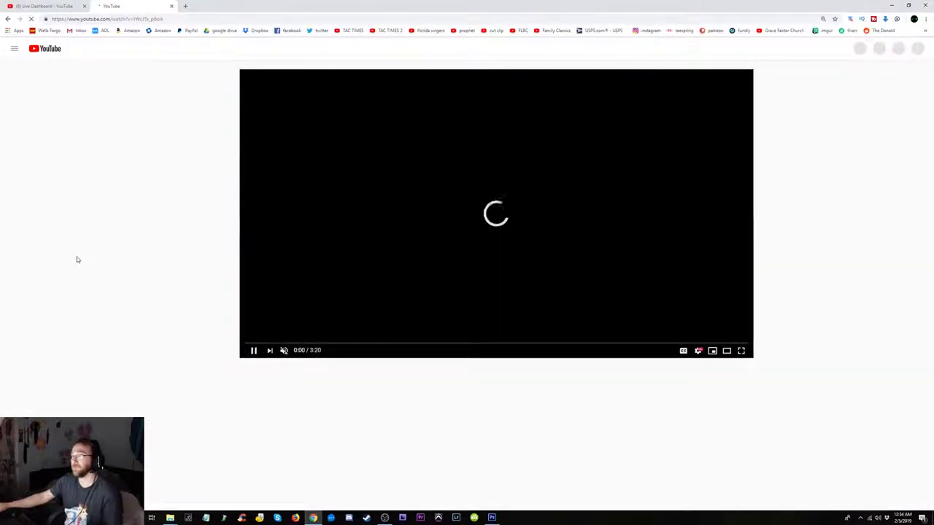
{"action": "scroll", "coordinate": [78, 259], "scroll_direction": "down", "scroll_amount": 2}
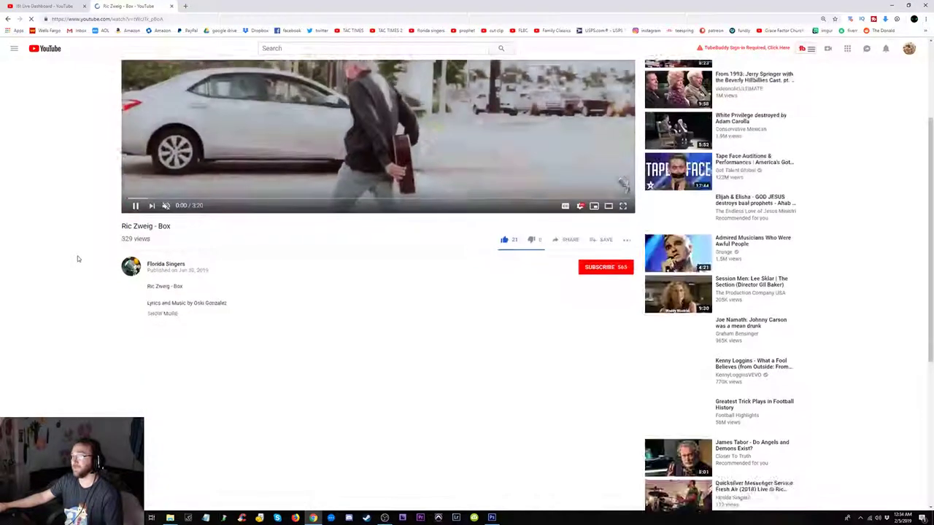
{"action": "scroll", "coordinate": [78, 259], "scroll_direction": "down", "scroll_amount": 2}
{"action": "scroll", "coordinate": [78, 259], "scroll_direction": "down", "scroll_amount": 2}
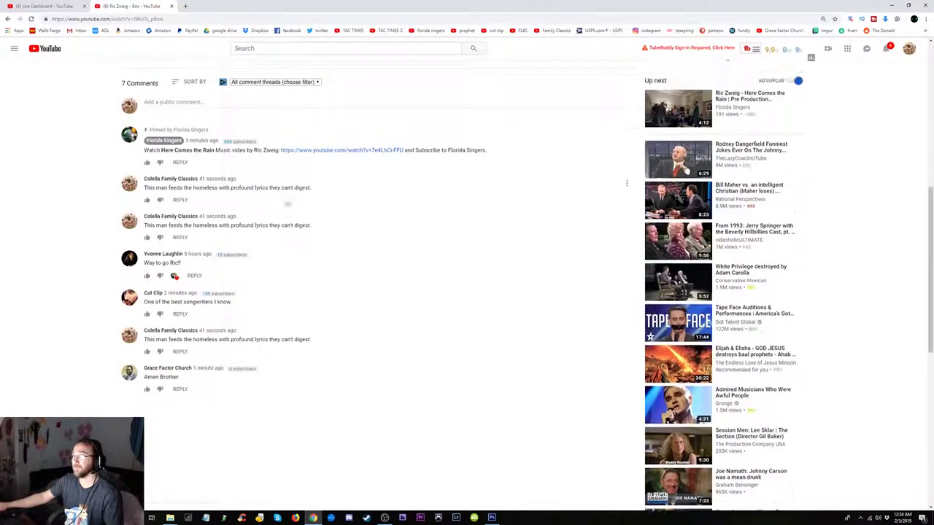
{"action": "left_click", "coordinate": [627, 183]}
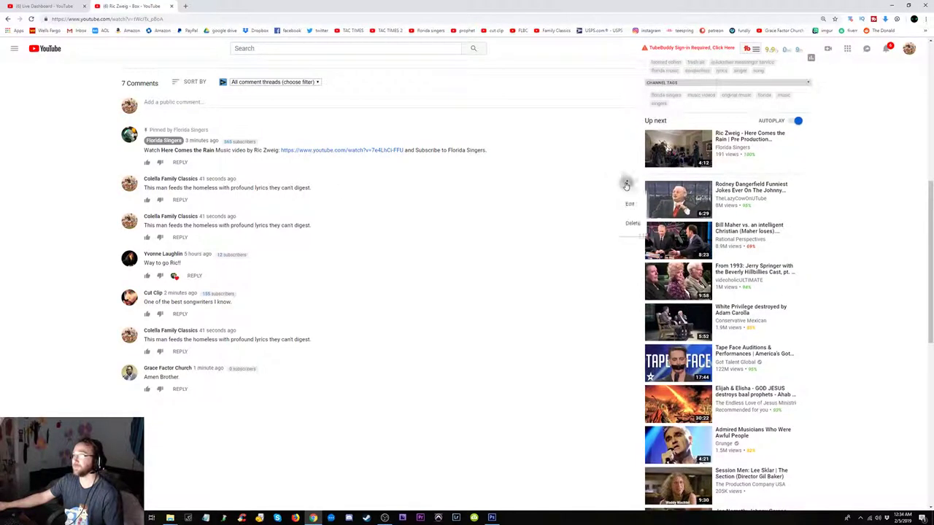
{"action": "left_click", "coordinate": [630, 223]}
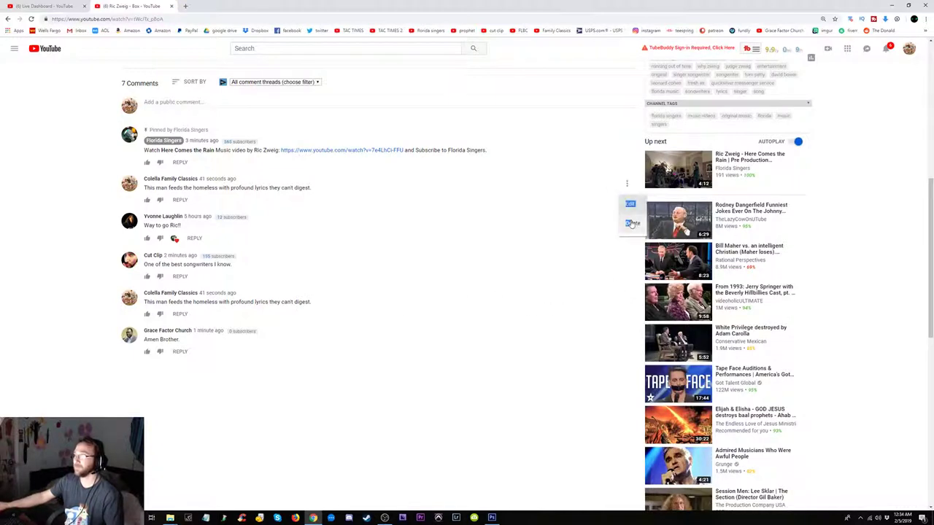
{"action": "left_click", "coordinate": [632, 223]}
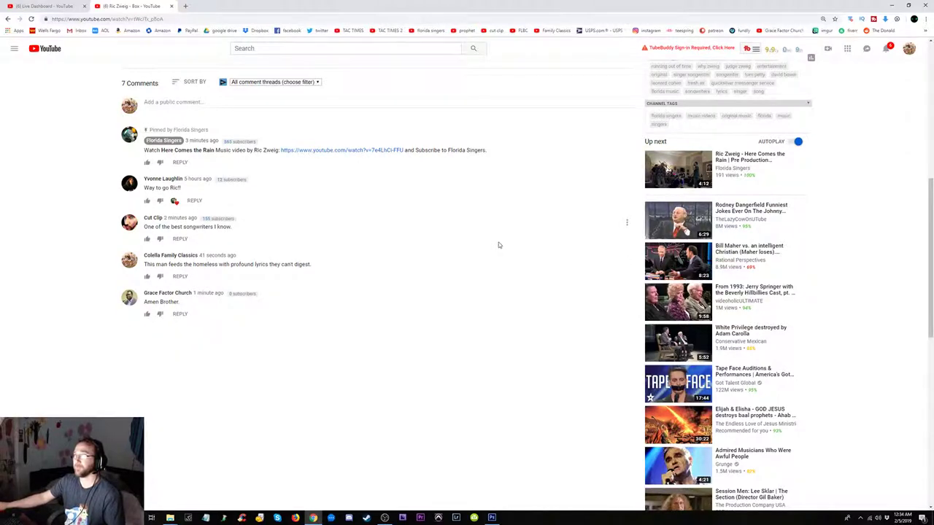
{"action": "scroll", "coordinate": [500, 245], "scroll_direction": "up", "scroll_amount": 2}
- Switch the active account to the TAC TIMES 2 channel
{"action": "scroll", "coordinate": [525, 240], "scroll_direction": "up", "scroll_amount": 3}
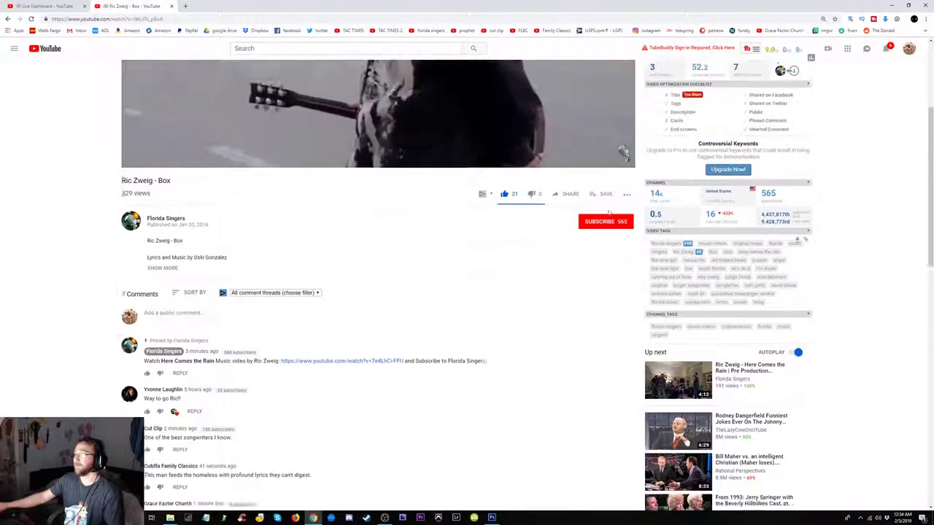
{"action": "left_click", "coordinate": [909, 48]}
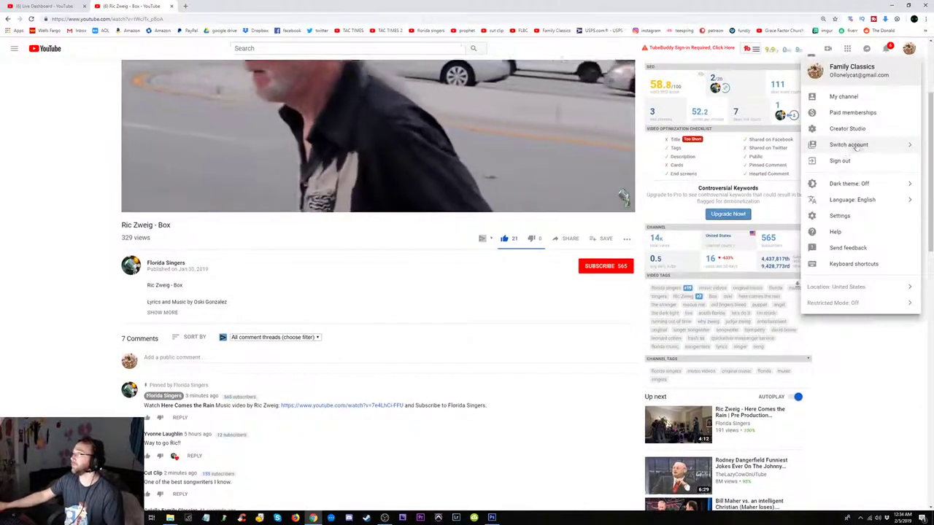
{"action": "left_click", "coordinate": [849, 145]}
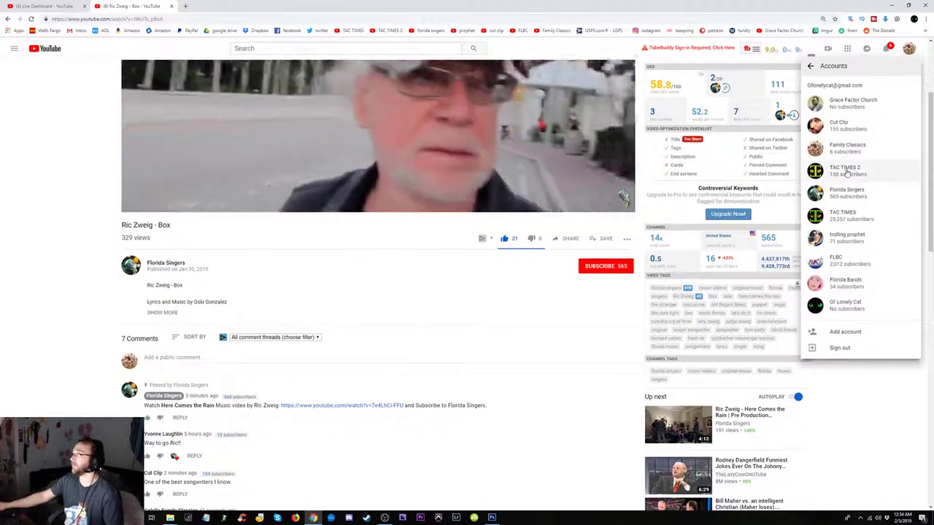
{"action": "left_click", "coordinate": [848, 172]}
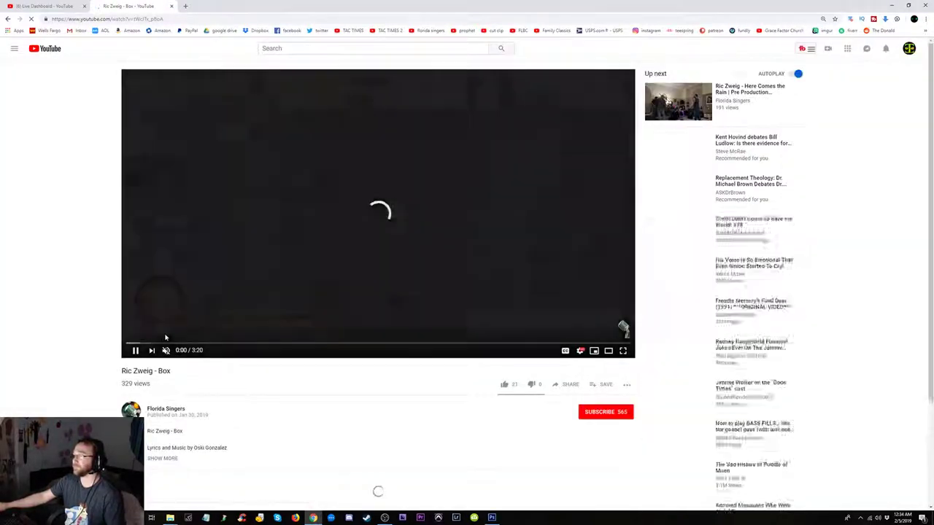
- Unmute the Box video, lower its volume twice, and scroll through the comments
{"action": "left_click", "coordinate": [166, 350]}
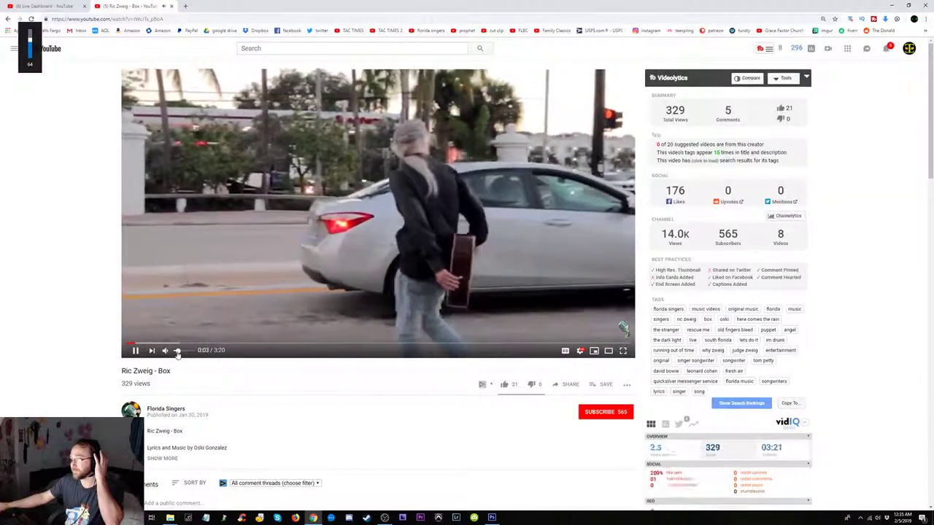
{"action": "key", "text": "XF86AudioLowerVolume"}
{"action": "key", "text": "XF86AudioLowerVolume"}
{"action": "key", "text": "XF86AudioLowerVolume"}
{"action": "scroll", "coordinate": [177, 352], "scroll_direction": "down", "scroll_amount": 1}
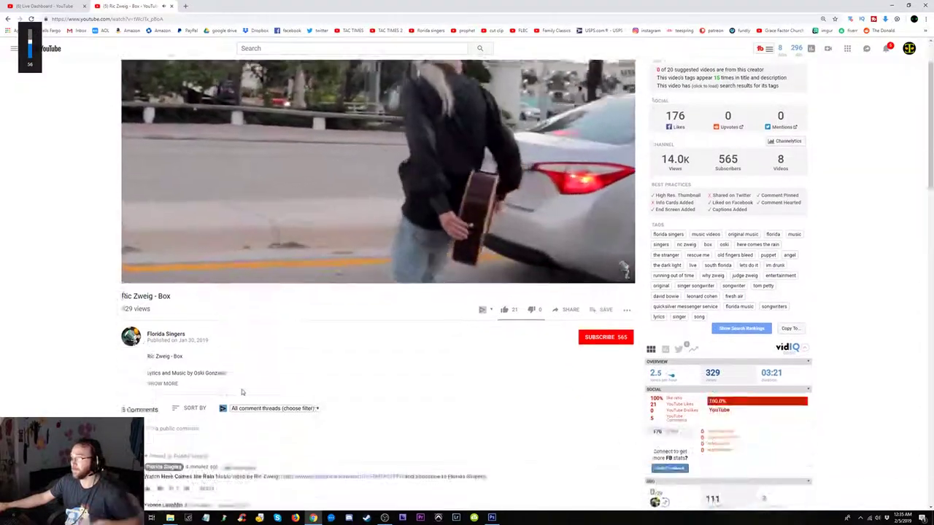
{"action": "scroll", "coordinate": [240, 390], "scroll_direction": "down", "scroll_amount": 1}
{"action": "key", "text": "XF86AudioLowerVolume"}
{"action": "scroll", "coordinate": [313, 432], "scroll_direction": "down", "scroll_amount": 1}
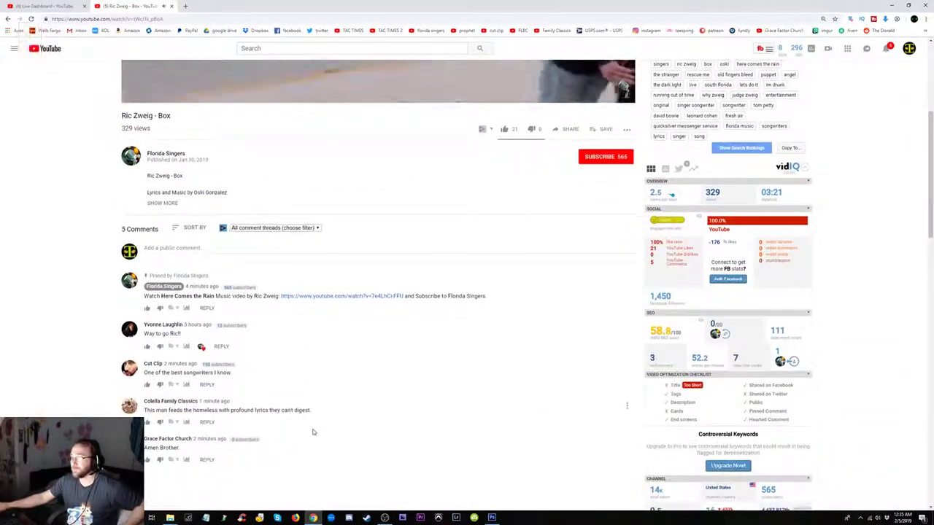
{"action": "scroll", "coordinate": [314, 432], "scroll_direction": "up", "scroll_amount": 1}
{"action": "scroll", "coordinate": [315, 432], "scroll_direction": "up", "scroll_amount": 2}
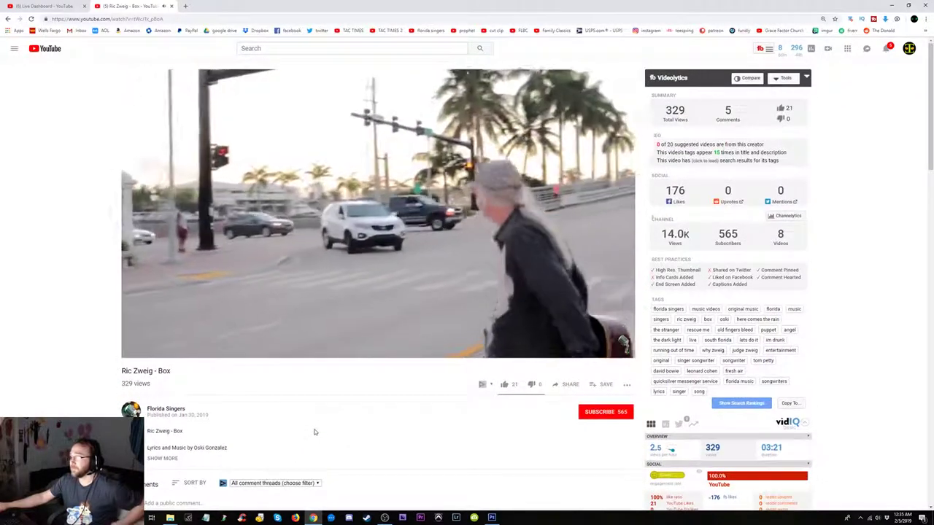
{"action": "scroll", "coordinate": [315, 432], "scroll_direction": "down", "scroll_amount": 1}
{"action": "scroll", "coordinate": [315, 432], "scroll_direction": "down", "scroll_amount": 1}
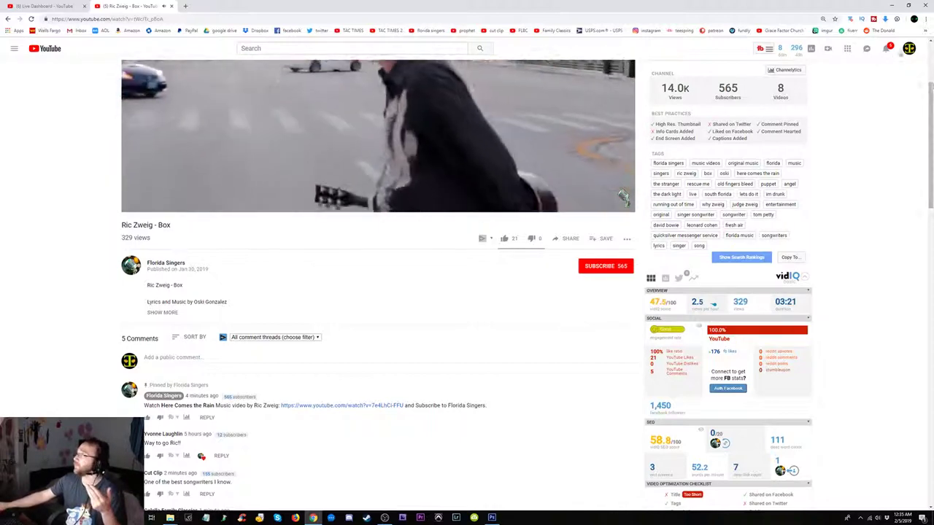
- Check the channel switcher, then post 'I live in a box too!' as TAC TIMES 2
{"action": "left_click", "coordinate": [908, 49]}
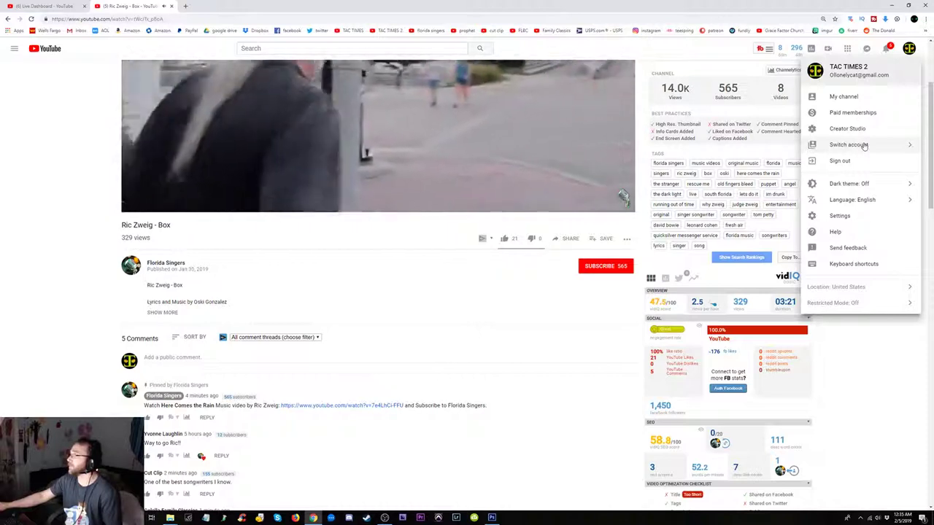
{"action": "left_click", "coordinate": [864, 145]}
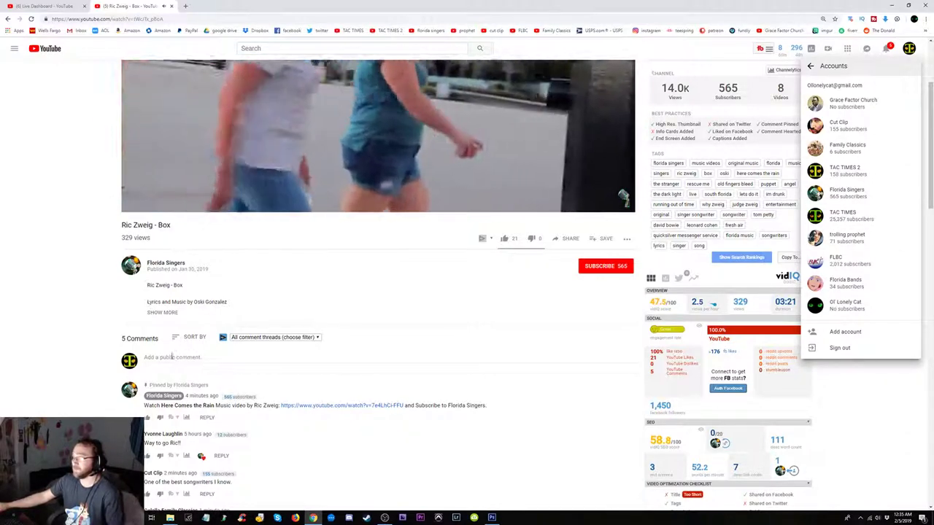
{"action": "left_click", "coordinate": [192, 358]}
{"action": "type", "text": "I lo"}
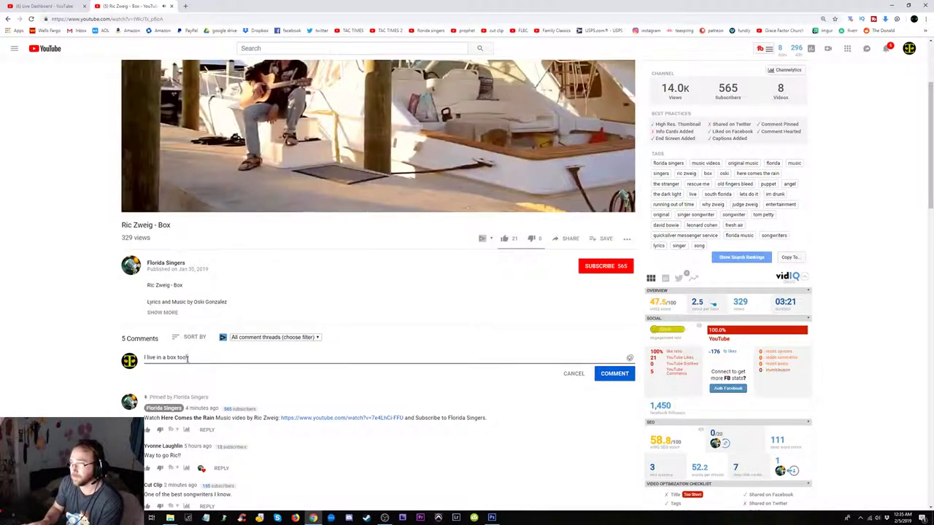
{"action": "type", "text": "!"}
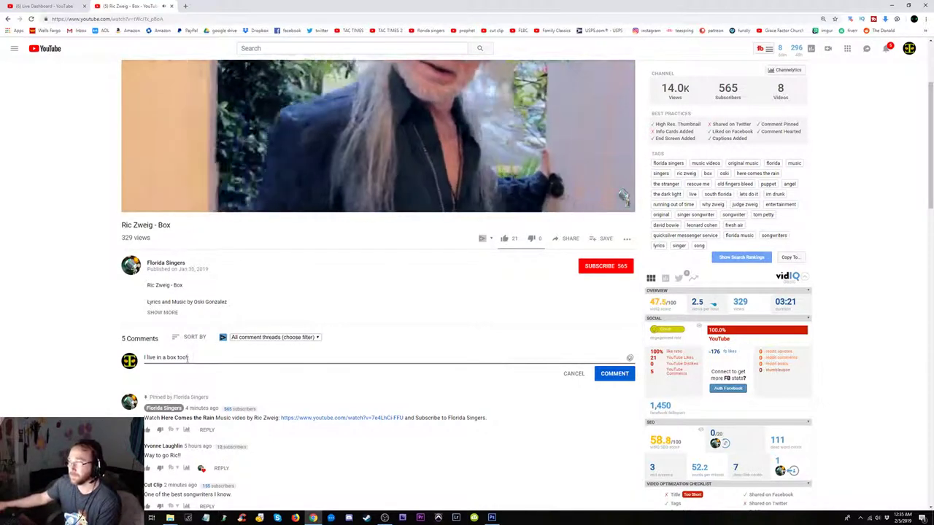
{"action": "left_click", "coordinate": [617, 374]}
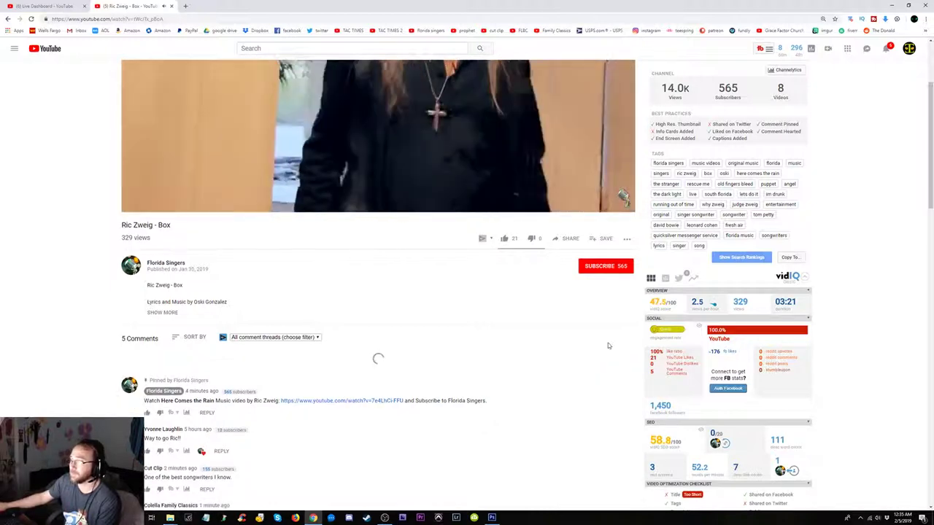
- Like the Box video, close the account switcher, and open the notifications list
{"action": "left_click", "coordinate": [504, 239]}
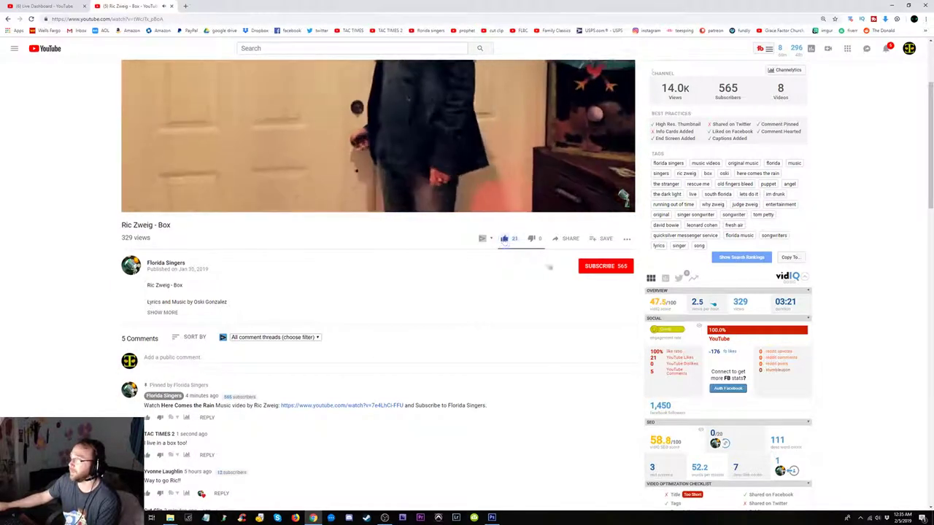
{"action": "left_click", "coordinate": [909, 48]}
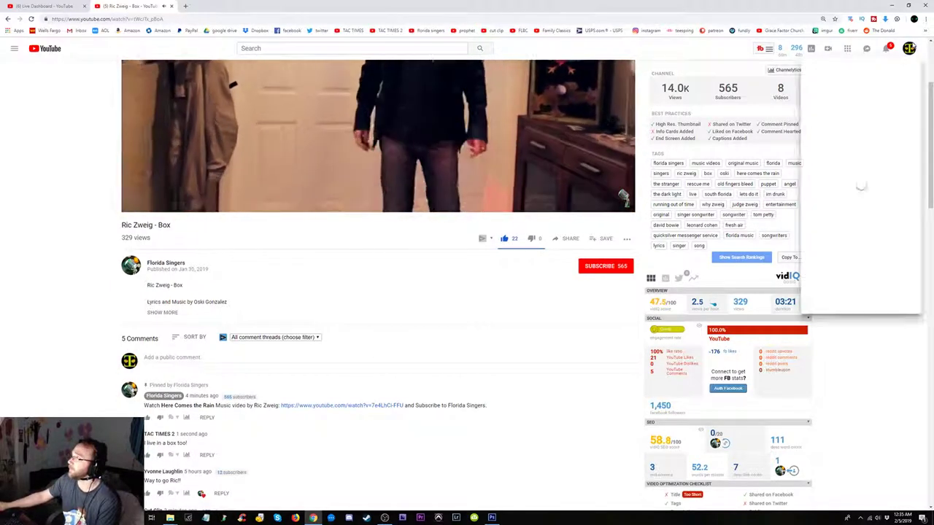
{"action": "left_click", "coordinate": [849, 145]}
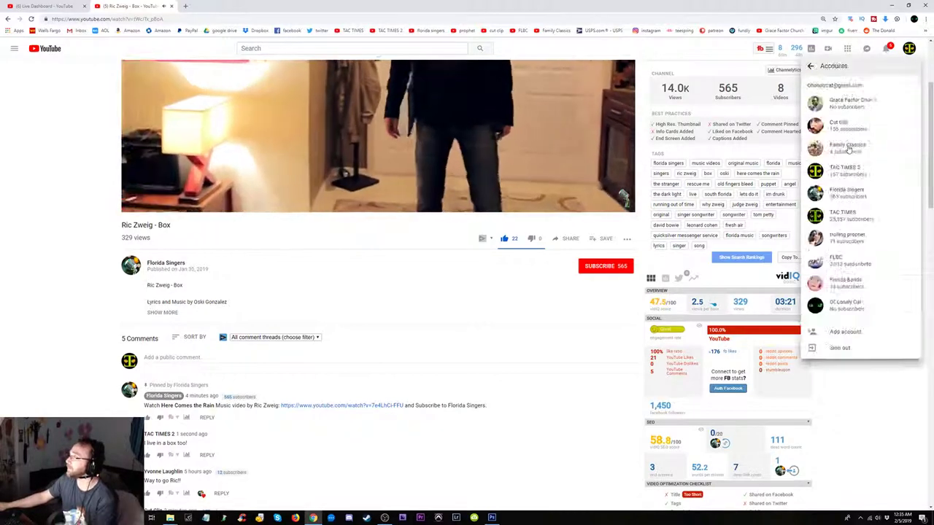
{"action": "left_click", "coordinate": [808, 168]}
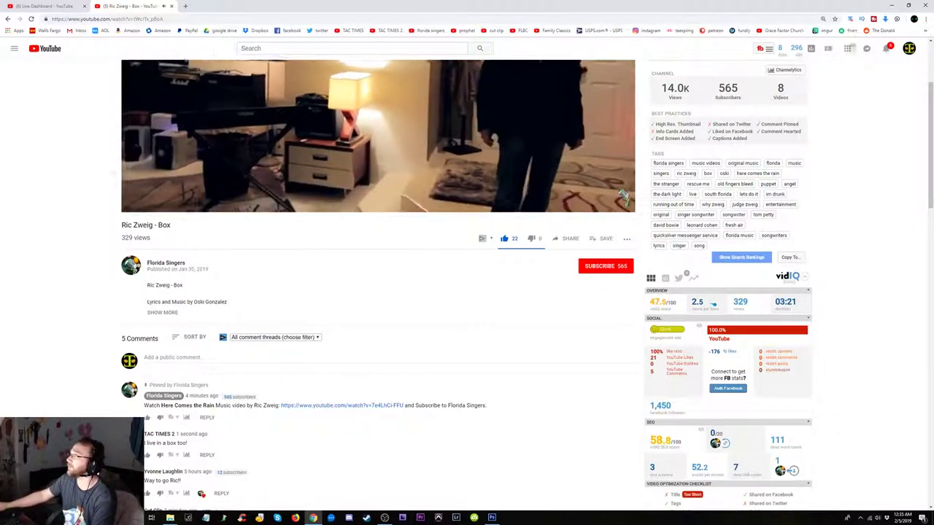
{"action": "left_click", "coordinate": [886, 48]}
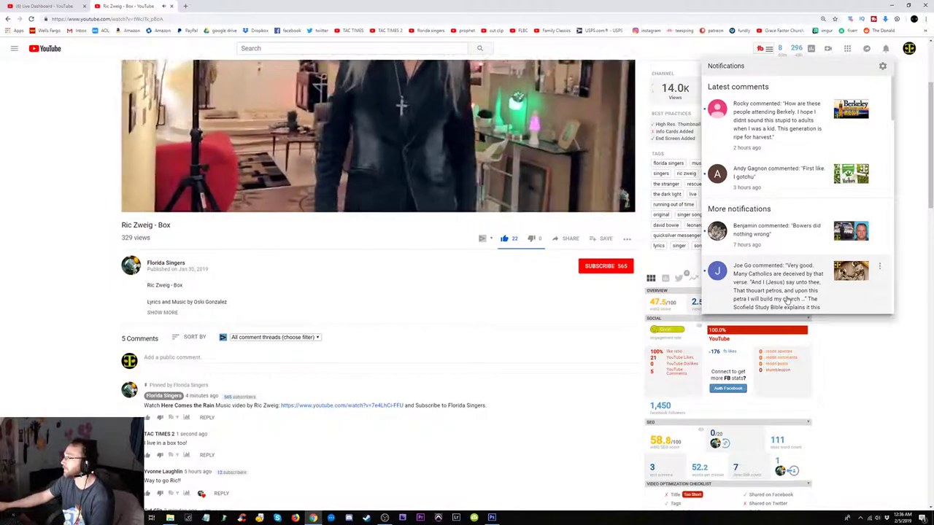
- Read through the recent comment notifications, then open the TAC TIMES 2 account menu
{"action": "scroll", "coordinate": [788, 299], "scroll_direction": "down", "scroll_amount": 1}
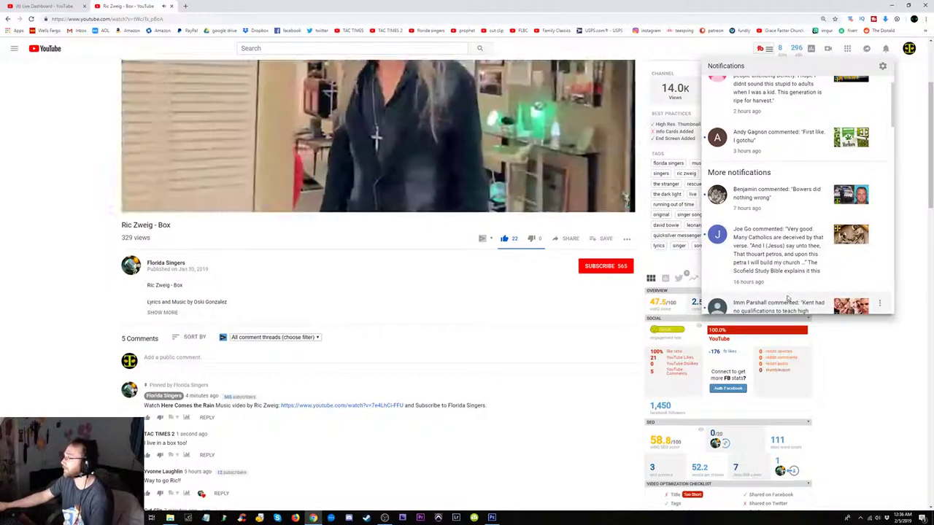
{"action": "scroll", "coordinate": [788, 289], "scroll_direction": "down", "scroll_amount": 2}
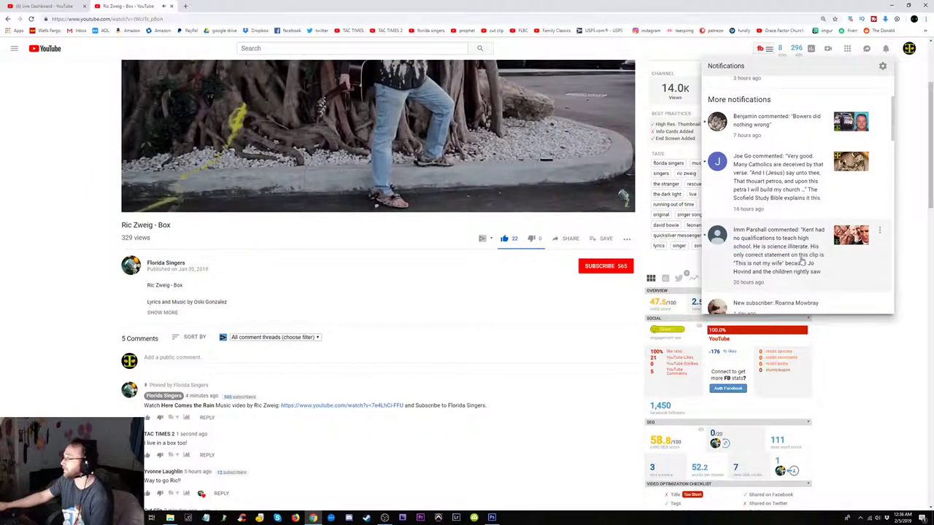
{"action": "scroll", "coordinate": [802, 263], "scroll_direction": "up", "scroll_amount": 3}
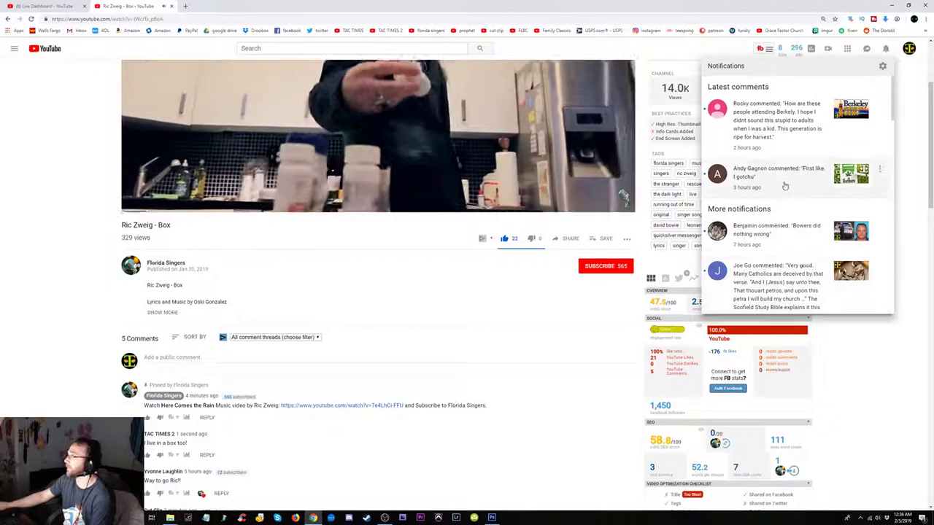
{"action": "left_click", "coordinate": [909, 48]}
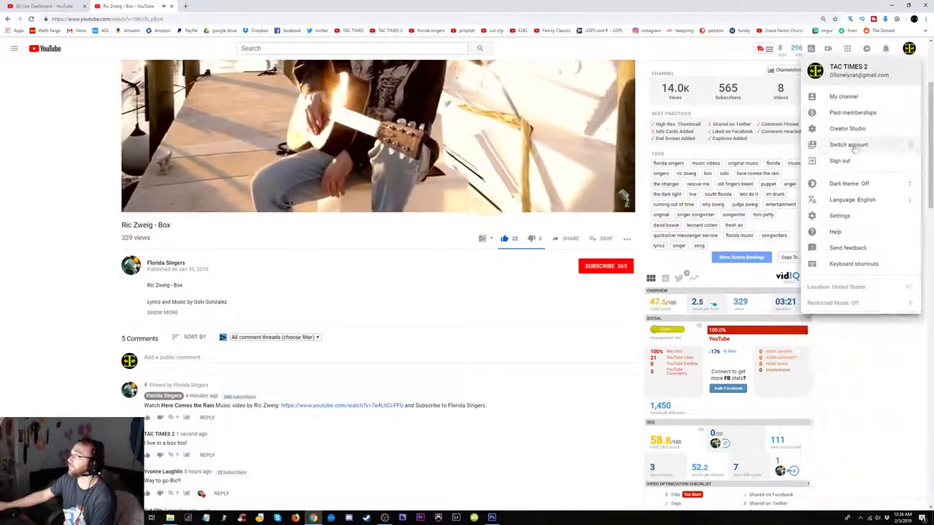
- Switch to the TAC TIMES channel, pause the reloaded video, and browse its 6 comments
{"action": "left_click", "coordinate": [875, 143]}
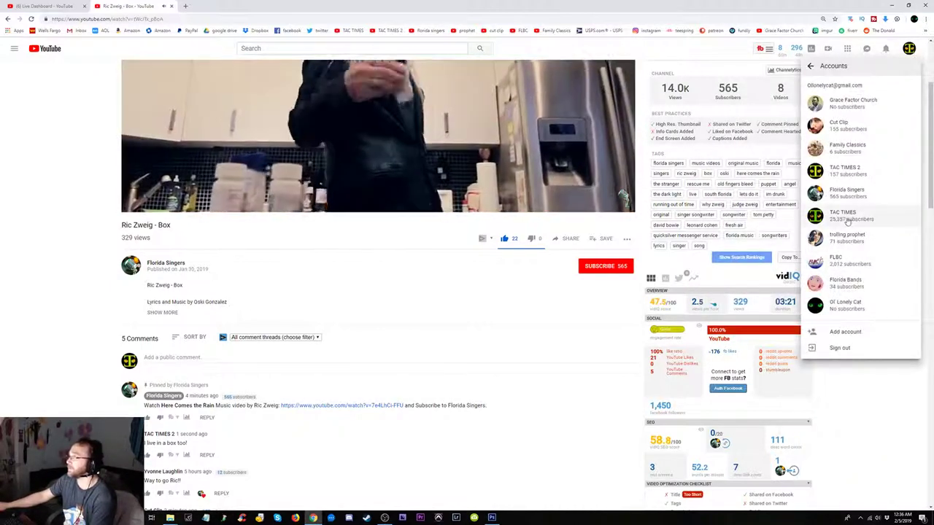
{"action": "left_click", "coordinate": [847, 219]}
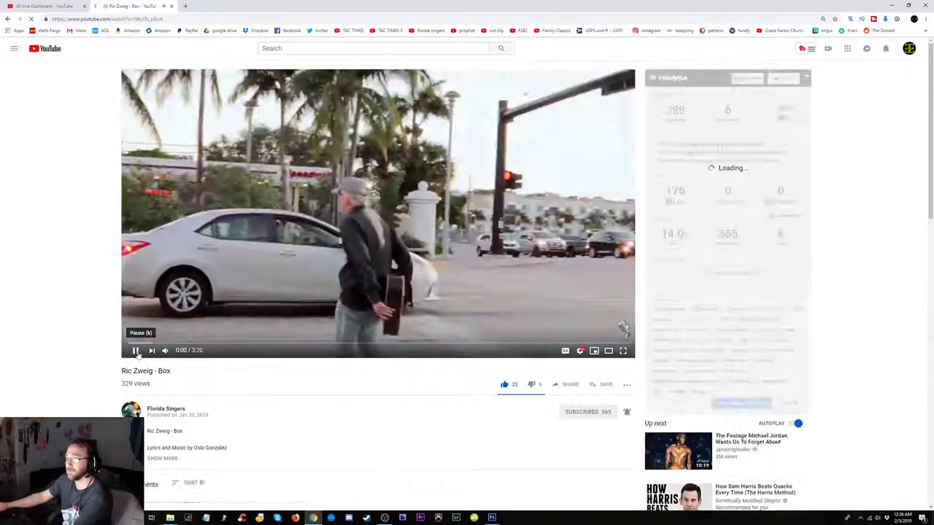
{"action": "left_click", "coordinate": [135, 351]}
{"action": "scroll", "coordinate": [137, 353], "scroll_direction": "down", "scroll_amount": 2}
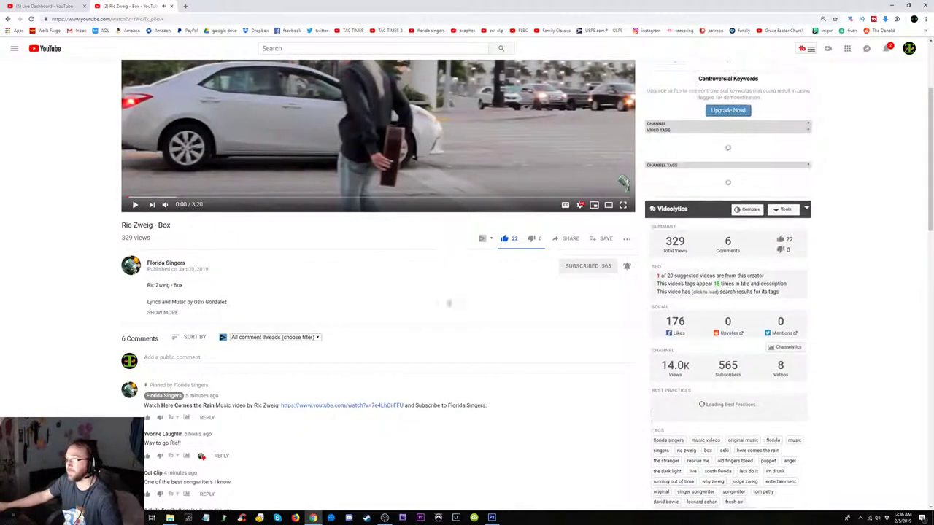
{"action": "scroll", "coordinate": [407, 350], "scroll_direction": "down", "scroll_amount": 2}
{"action": "scroll", "coordinate": [352, 310], "scroll_direction": "down", "scroll_amount": 1}
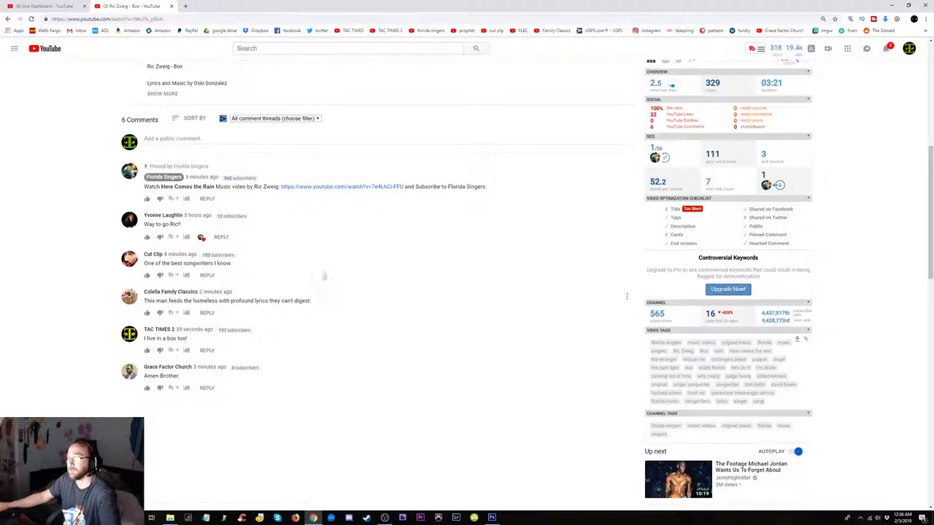
{"action": "scroll", "coordinate": [322, 278], "scroll_direction": "up", "scroll_amount": 1}
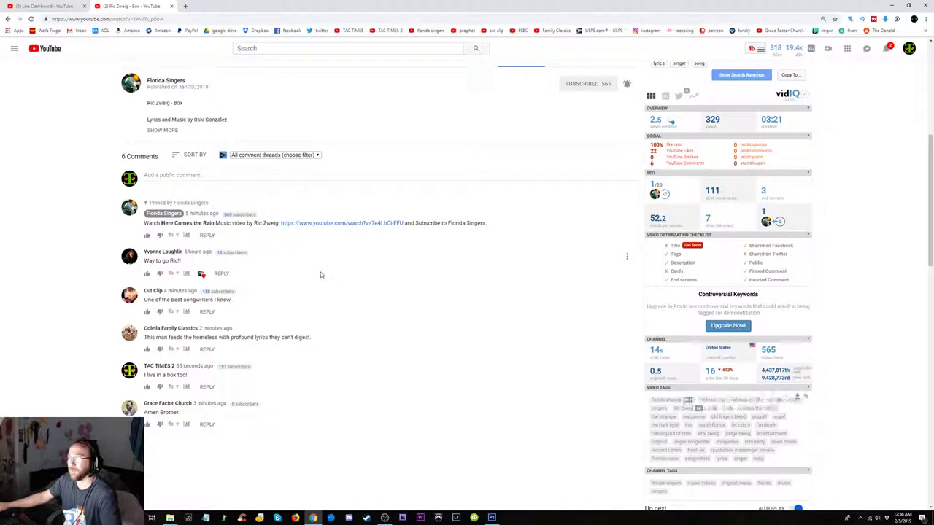
{"action": "scroll", "coordinate": [231, 212], "scroll_direction": "up", "scroll_amount": 1}
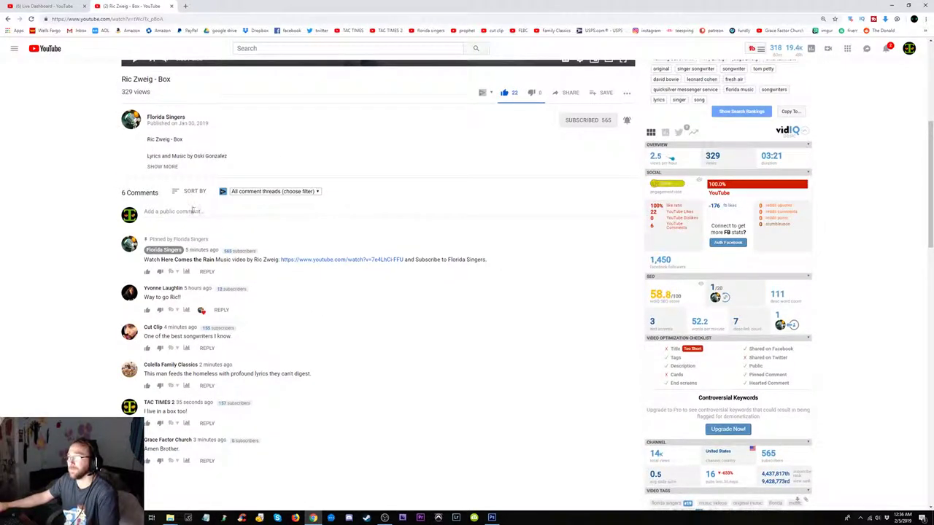
{"action": "left_click", "coordinate": [212, 212]}
{"action": "scroll", "coordinate": [299, 231], "scroll_direction": "up", "scroll_amount": 3}
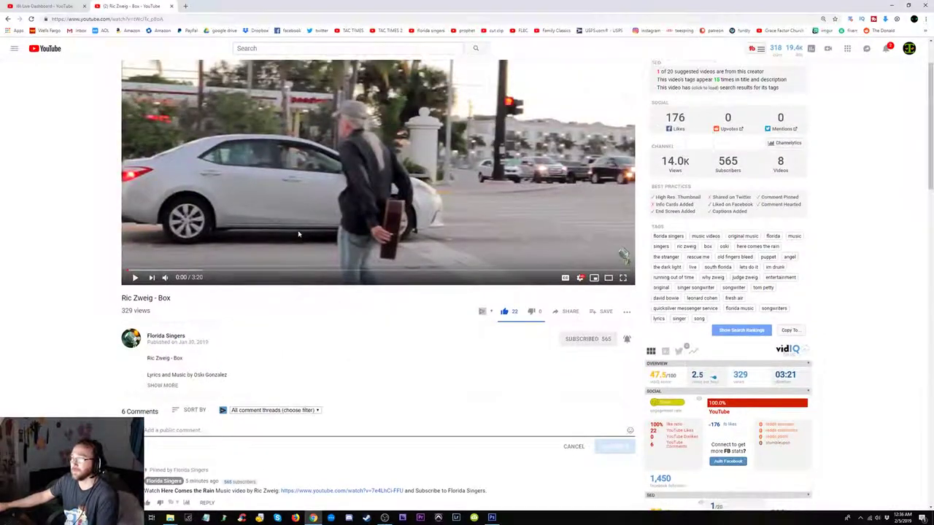
- Play the Box video, skim ahead past 0:47, and pause it at 1:14
{"action": "scroll", "coordinate": [299, 234], "scroll_direction": "down", "scroll_amount": 1}
{"action": "scroll", "coordinate": [298, 234], "scroll_direction": "up", "scroll_amount": 2}
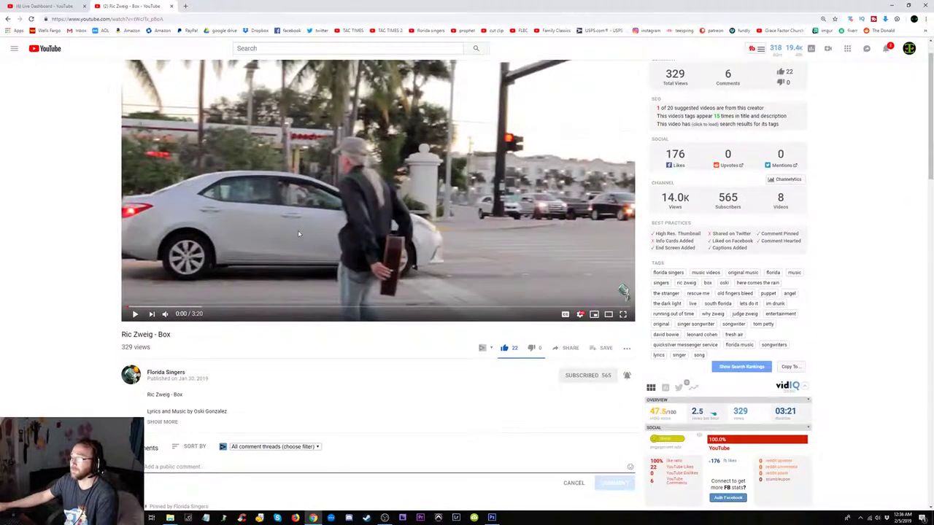
{"action": "scroll", "coordinate": [297, 233], "scroll_direction": "down", "scroll_amount": 2}
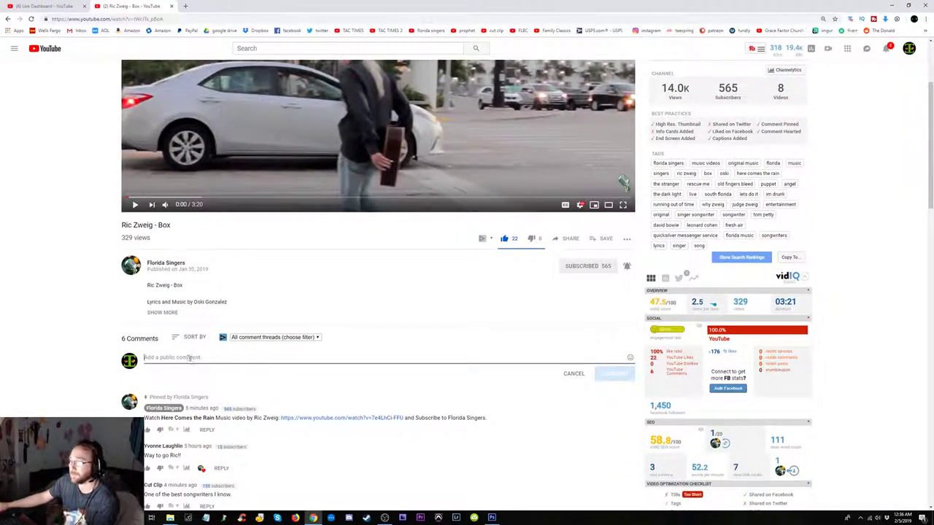
{"action": "scroll", "coordinate": [191, 359], "scroll_direction": "up", "scroll_amount": 1}
{"action": "scroll", "coordinate": [193, 360], "scroll_direction": "up", "scroll_amount": 1}
{"action": "scroll", "coordinate": [195, 363], "scroll_direction": "down", "scroll_amount": 1}
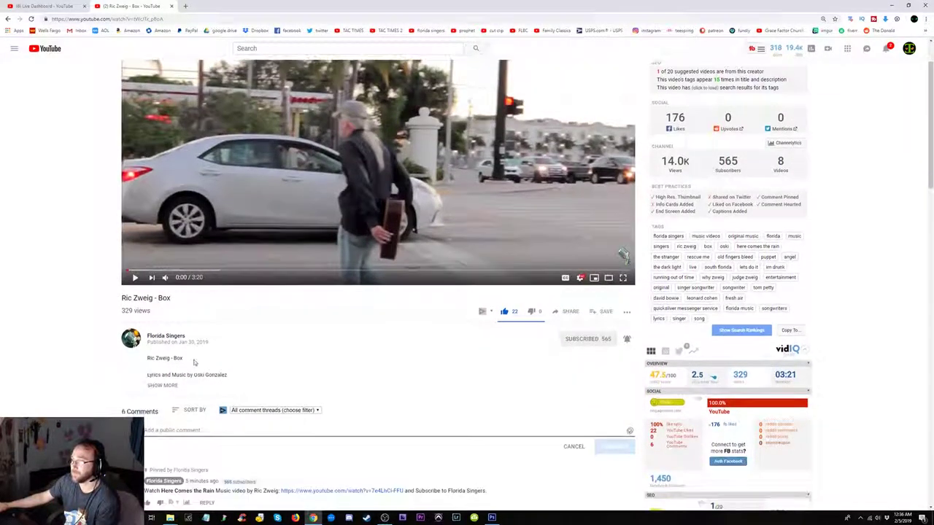
{"action": "left_click", "coordinate": [135, 278]}
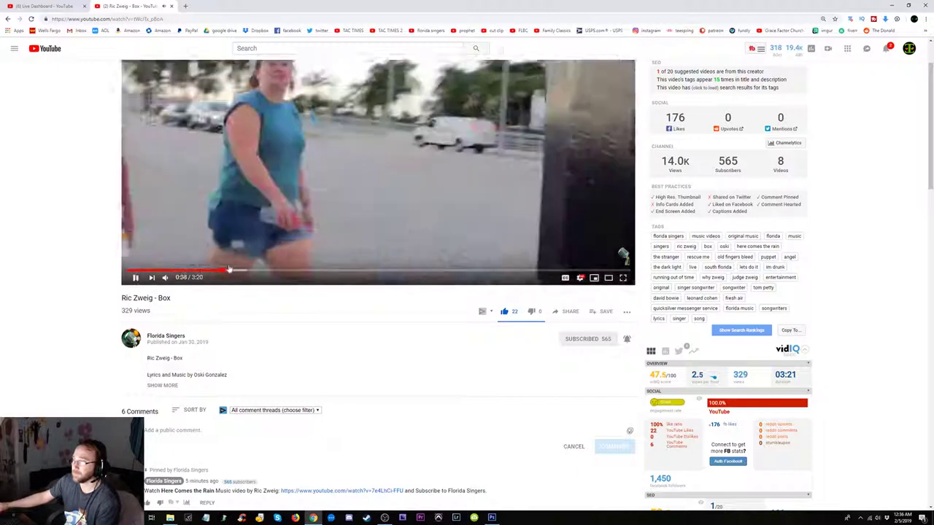
{"action": "left_click_drag", "start_coordinate": [187, 272], "coordinate": [292, 271]}
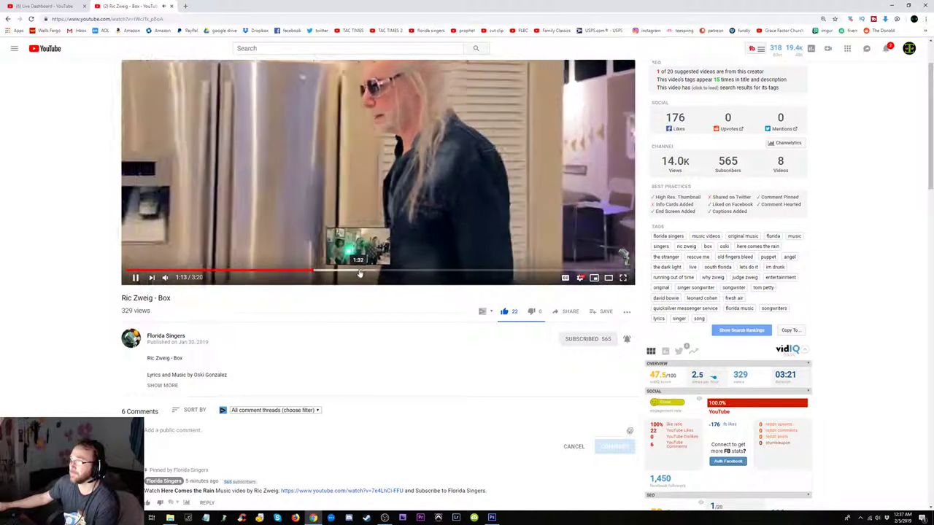
{"action": "left_click", "coordinate": [135, 278]}
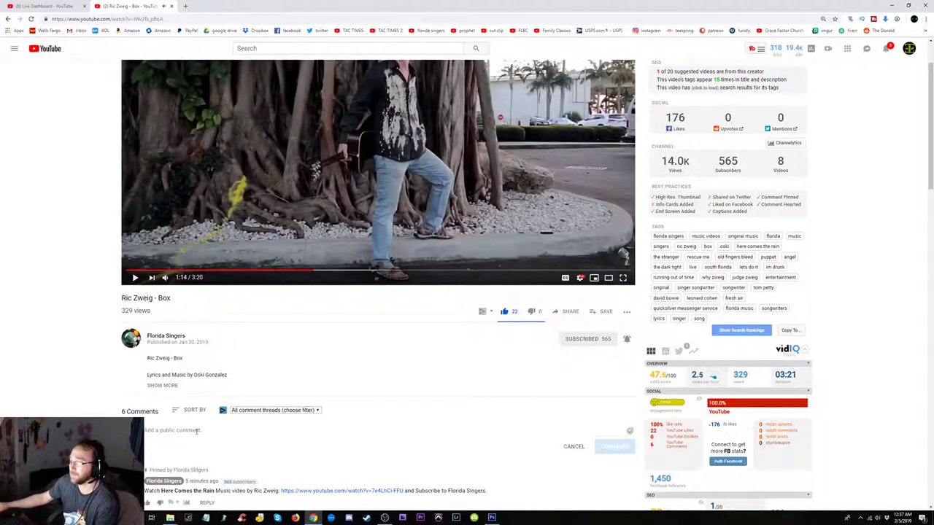
- Draft a comment asking whether every song speaks of rivers and oceans
{"action": "left_click", "coordinate": [196, 431]}
{"action": "type", "text": "Gr"}
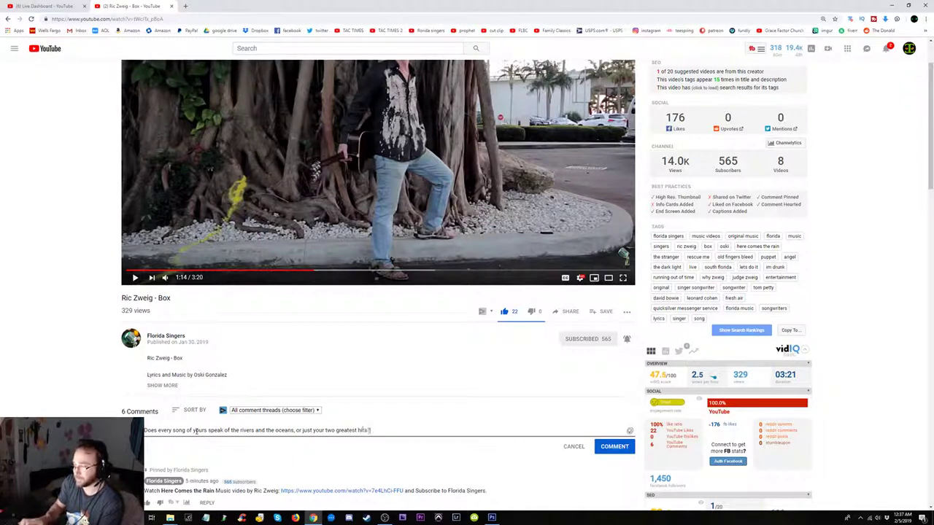
{"action": "type", "text": "?"}
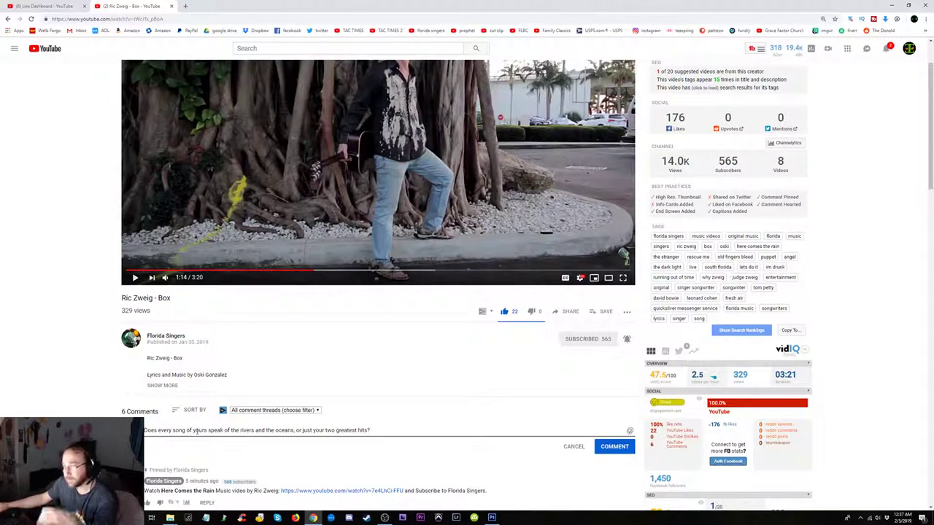
- Change 'your' to 'his', delete both 'the' words, and post the comment
{"action": "left_click_drag", "start_coordinate": [205, 431], "coordinate": [209, 431]}
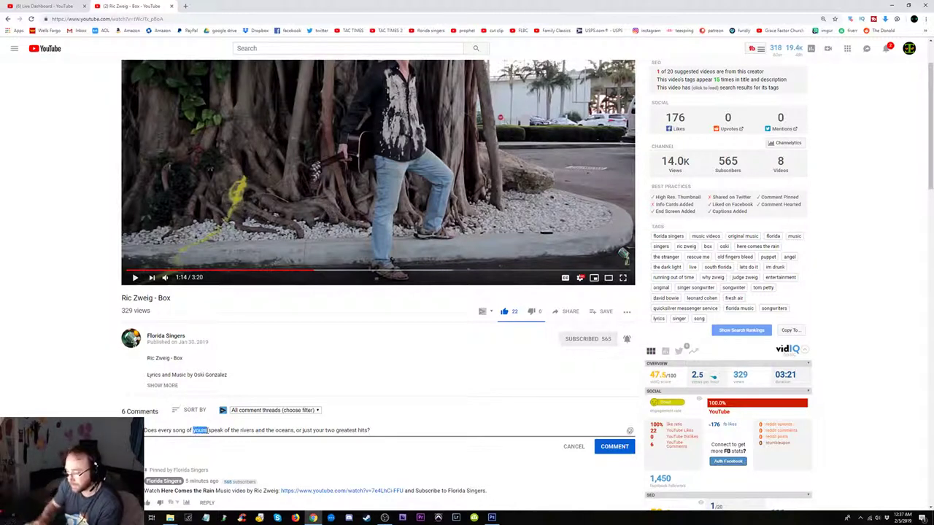
{"action": "type", "text": "his"}
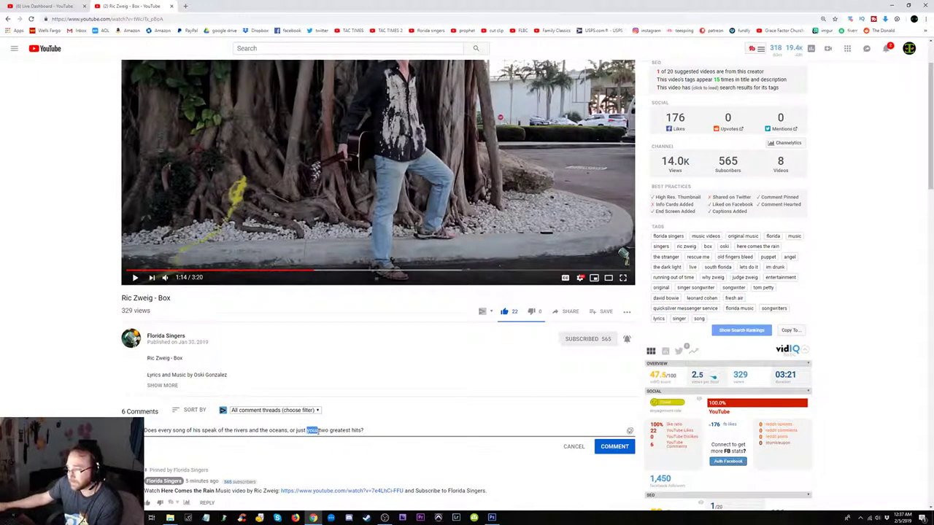
{"action": "type", "text": "his"}
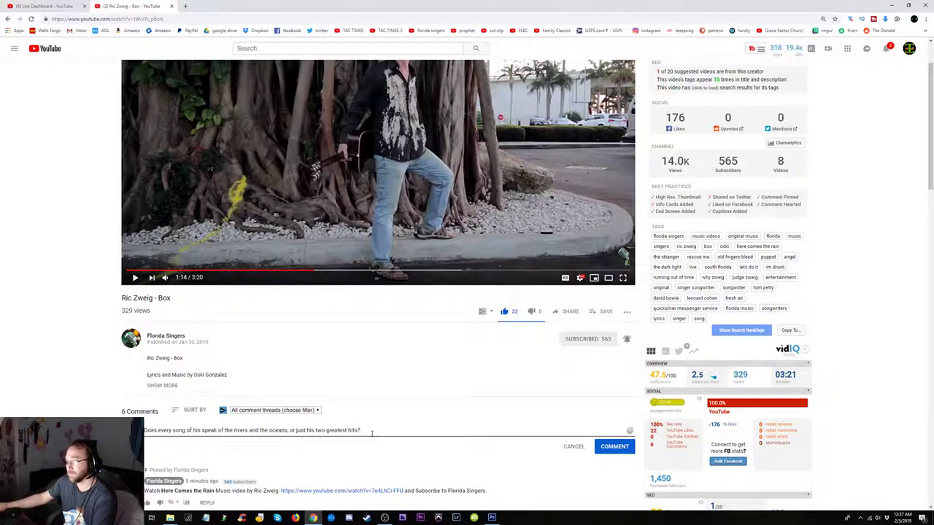
{"action": "left_click_drag", "start_coordinate": [224, 431], "coordinate": [233, 431]}
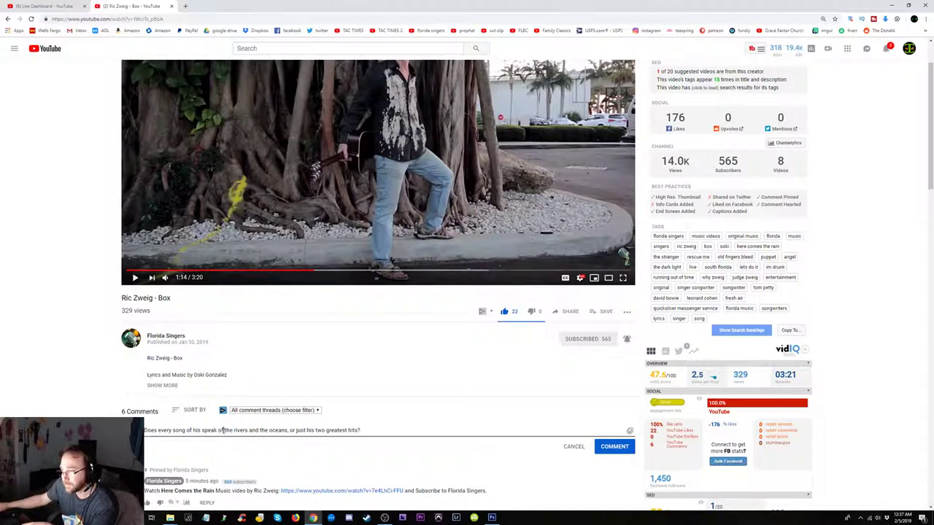
{"action": "key", "text": "BackSpace"}
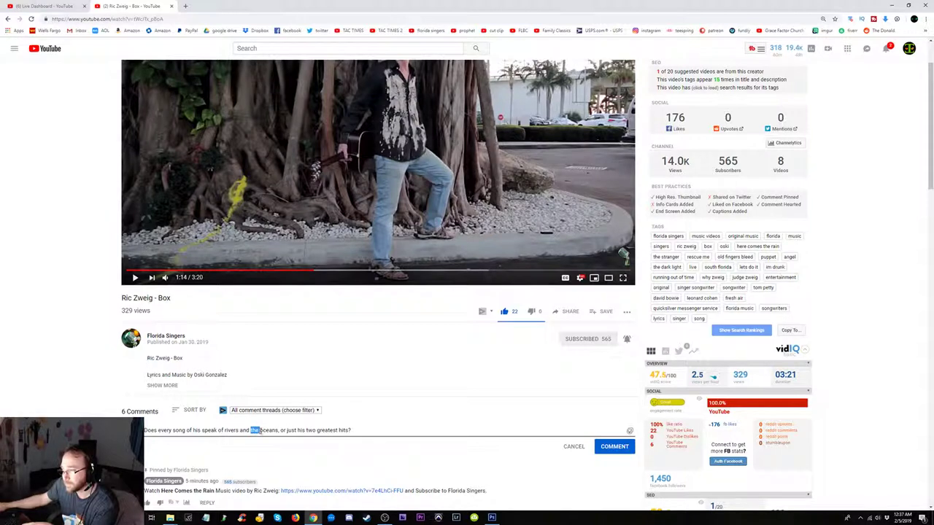
{"action": "key", "text": "BackSpace"}
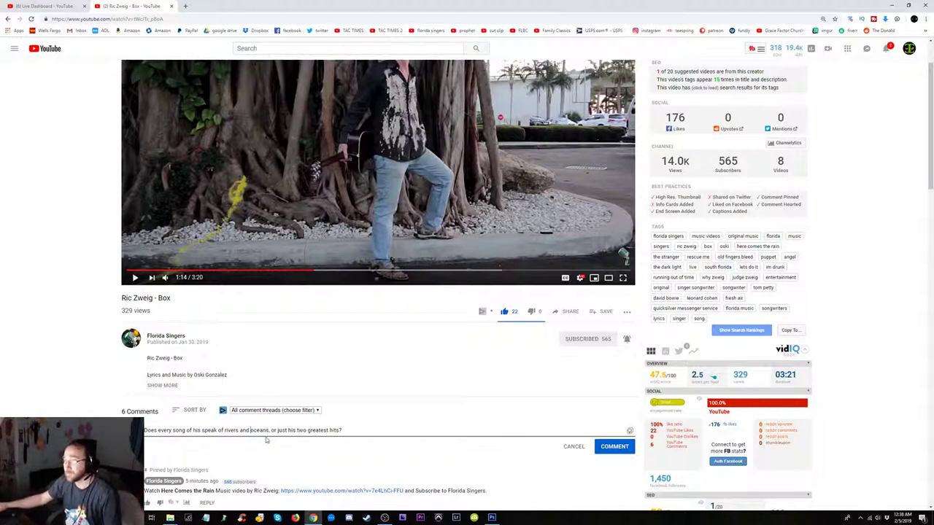
{"action": "left_click", "coordinate": [613, 448]}
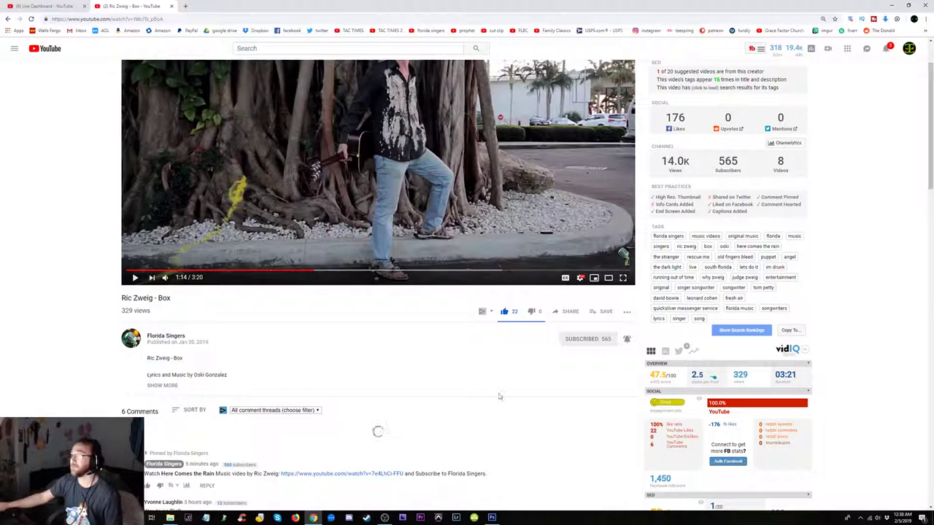
- Switch to the trolling prophet channel and browse the reloaded page's 7 comments
{"action": "scroll", "coordinate": [514, 390], "scroll_direction": "down", "scroll_amount": 2}
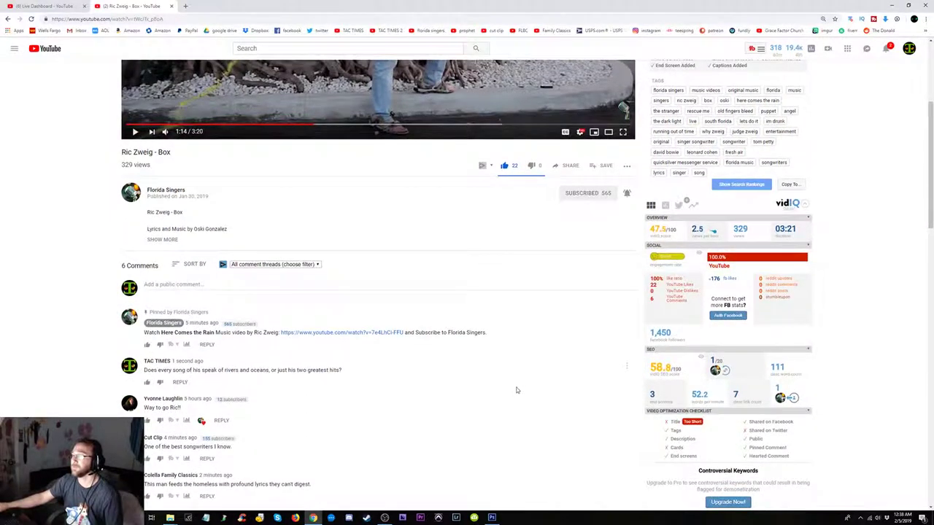
{"action": "scroll", "coordinate": [514, 390], "scroll_direction": "down", "scroll_amount": 1}
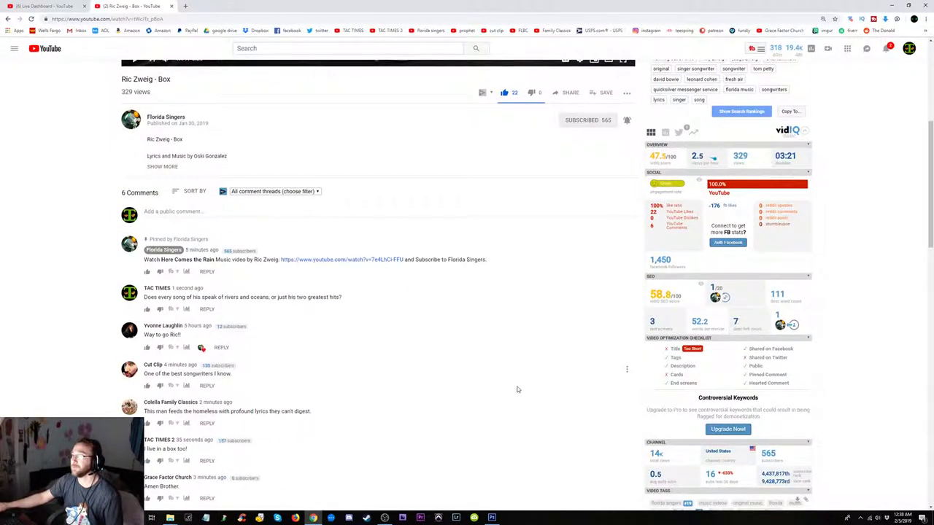
{"action": "scroll", "coordinate": [517, 389], "scroll_direction": "up", "scroll_amount": 2}
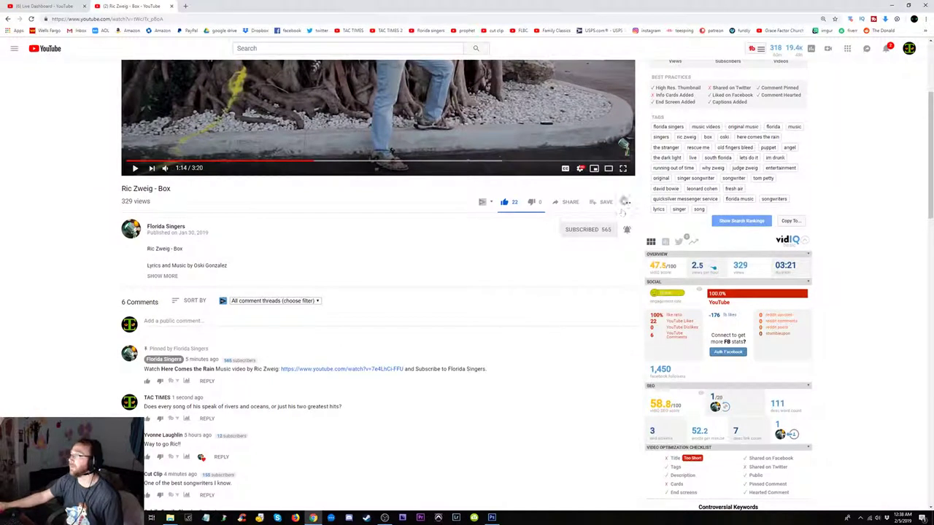
{"action": "left_click", "coordinate": [908, 48]}
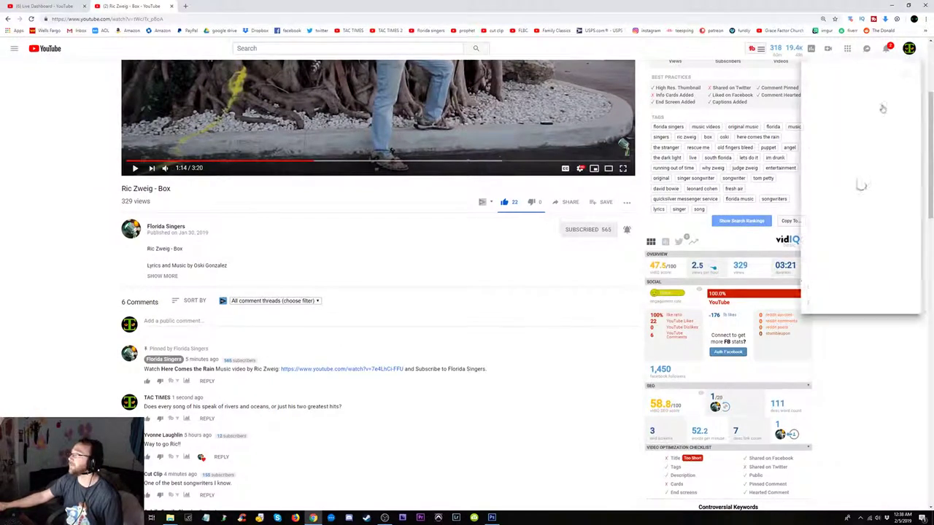
{"action": "left_click", "coordinate": [849, 145]}
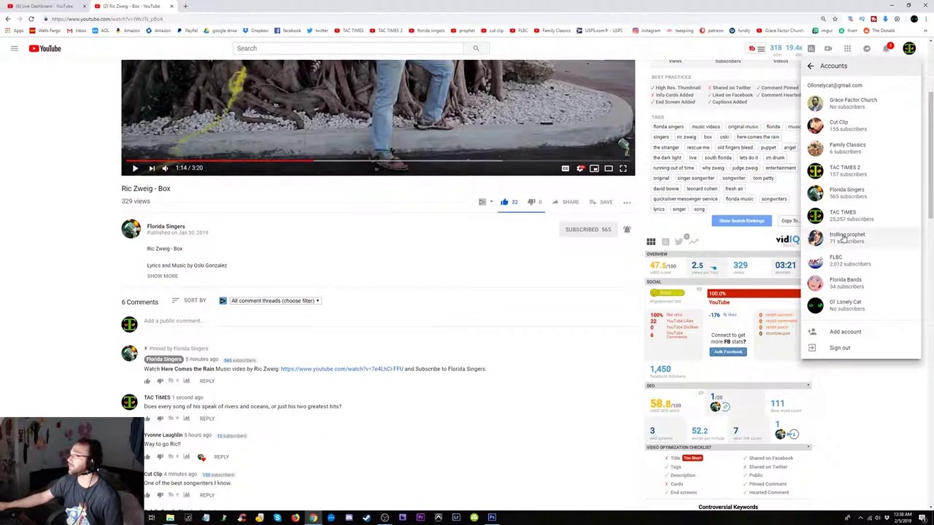
{"action": "left_click", "coordinate": [844, 238]}
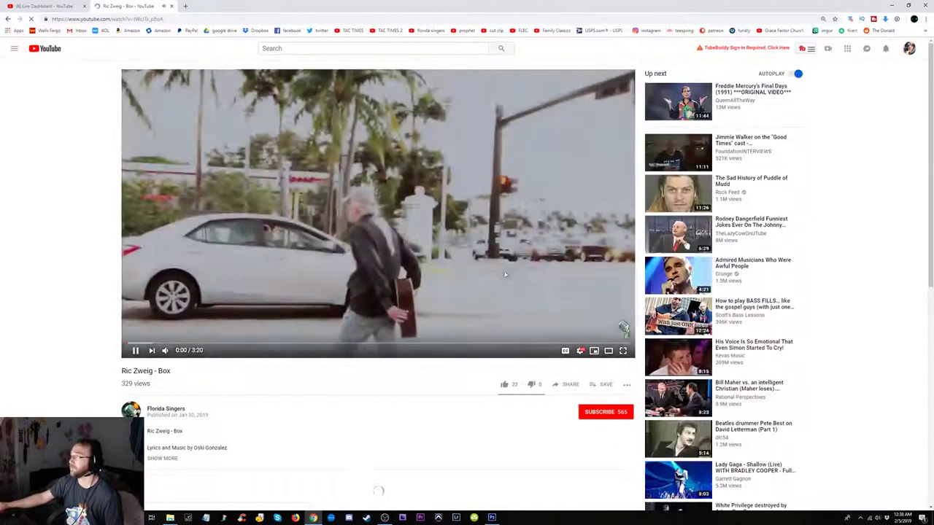
{"action": "scroll", "coordinate": [257, 385], "scroll_direction": "down", "scroll_amount": 2}
{"action": "scroll", "coordinate": [267, 383], "scroll_direction": "down", "scroll_amount": 1}
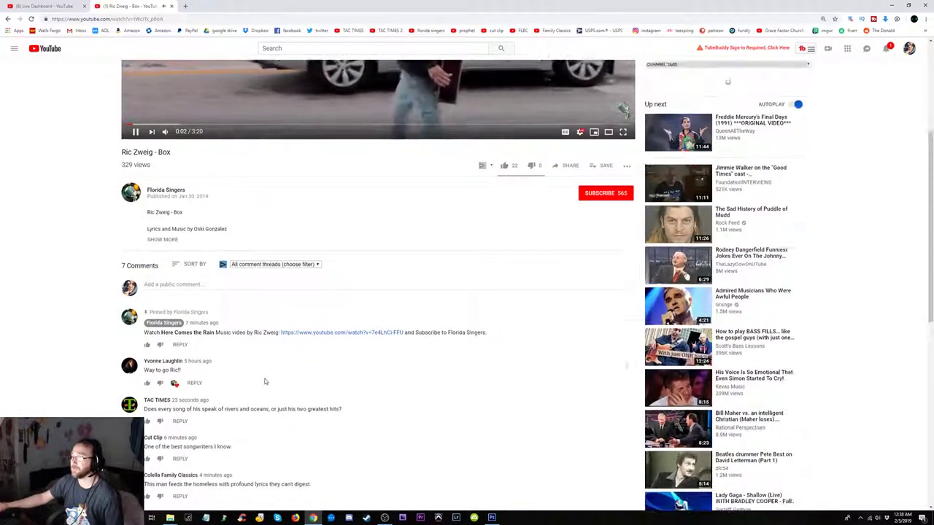
{"action": "scroll", "coordinate": [274, 381], "scroll_direction": "down", "scroll_amount": 2}
{"action": "scroll", "coordinate": [274, 381], "scroll_direction": "down", "scroll_amount": 1}
{"action": "scroll", "coordinate": [274, 381], "scroll_direction": "up", "scroll_amount": 3}
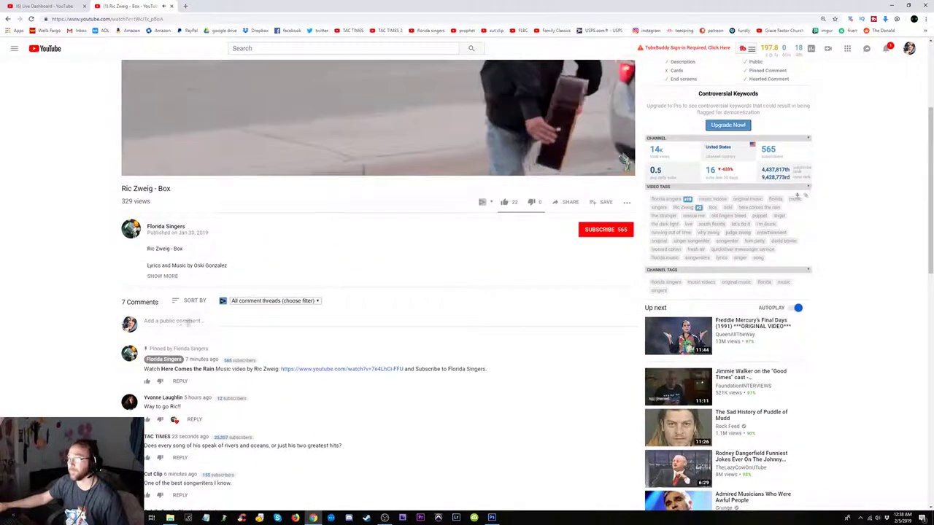
- Start a comment about shooting homeless bums, dropping the words 'people' and 'paintball gun'
{"action": "left_click", "coordinate": [192, 322]}
{"action": "scroll", "coordinate": [298, 357], "scroll_direction": "up", "scroll_amount": 1}
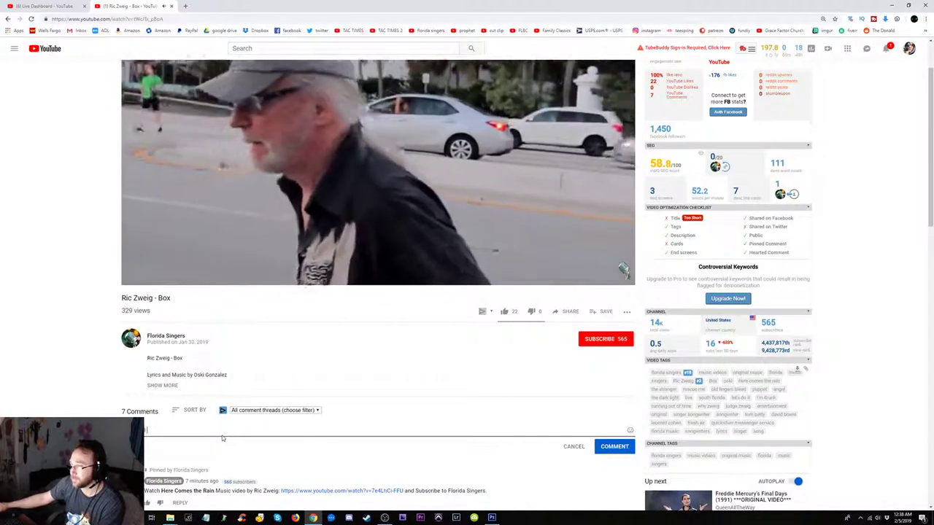
{"action": "type", "text": "I shoot "}
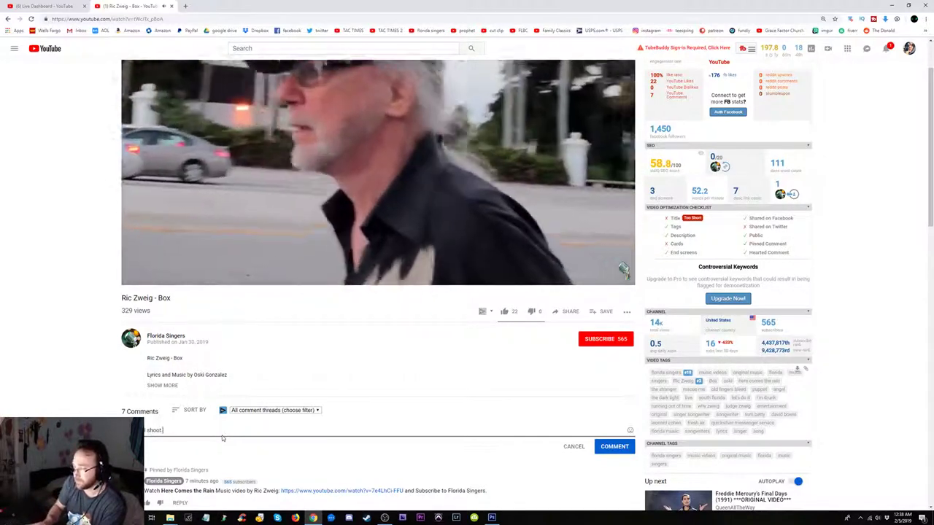
{"action": "type", "text": "homeless peo"}
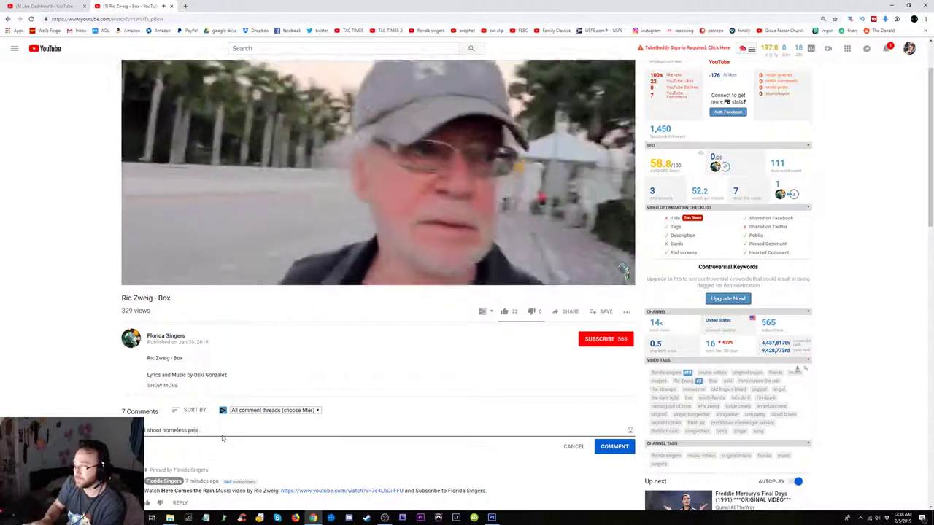
{"action": "type", "text": "ple with"}
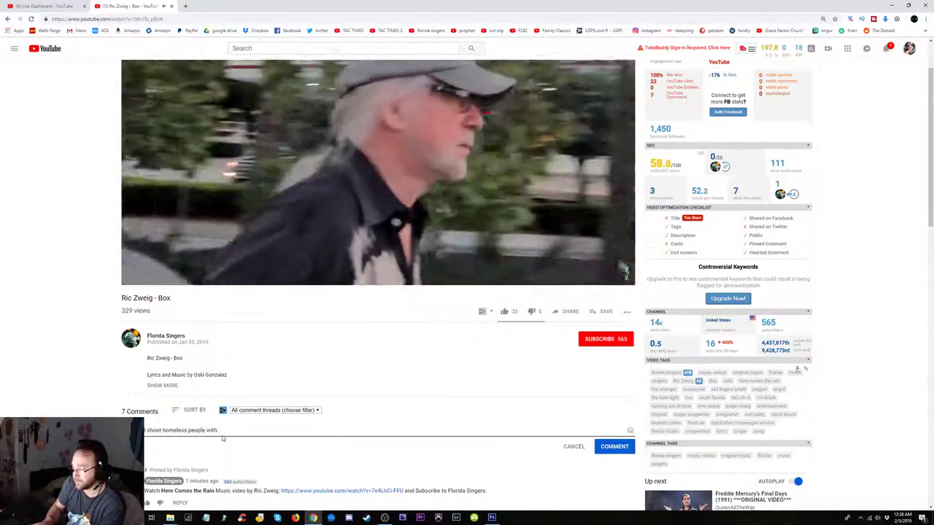
{"action": "key", "text": "BackSpace"}
{"action": "key", "text": "BackSpace"}
{"action": "key", "text": "BackSpace"}
{"action": "type", "text": "under the bridge by the river that leads to the ocean."}
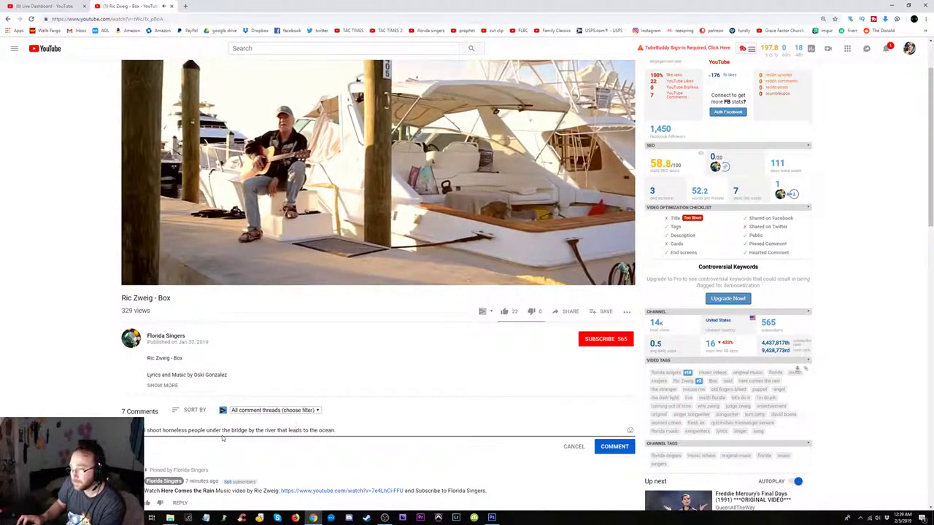
{"action": "key", "text": "BackSpace"}
{"action": "key", "text": "BackSpace"}
{"action": "key", "text": "BackSpace"}
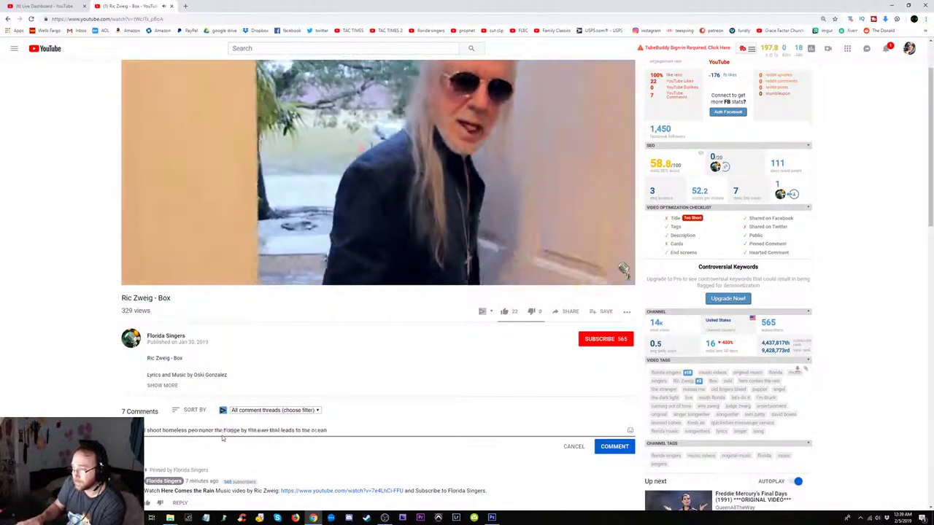
{"action": "key", "text": "BackSpace"}
{"action": "key", "text": "BackSpace"}
{"action": "key", "text": "BackSpace"}
{"action": "type", "text": "bums"}
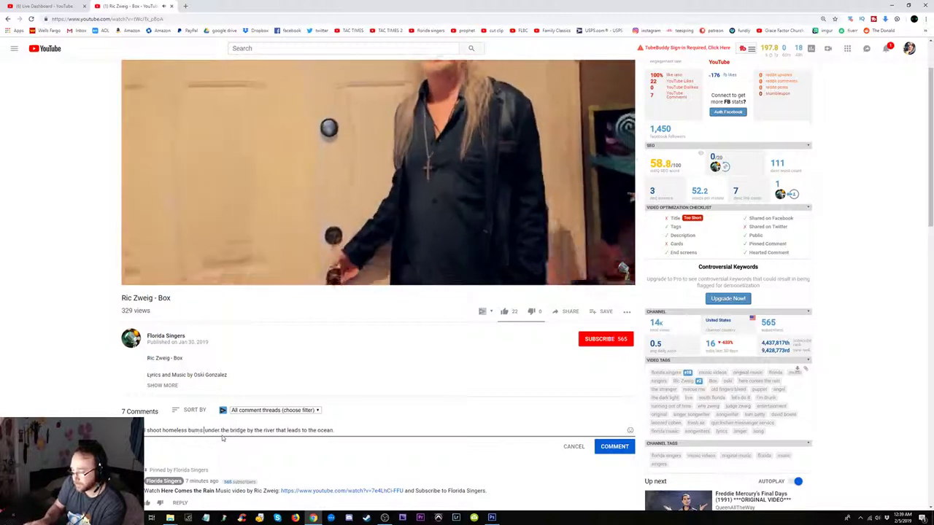
{"action": "type", "text": " withpai"}
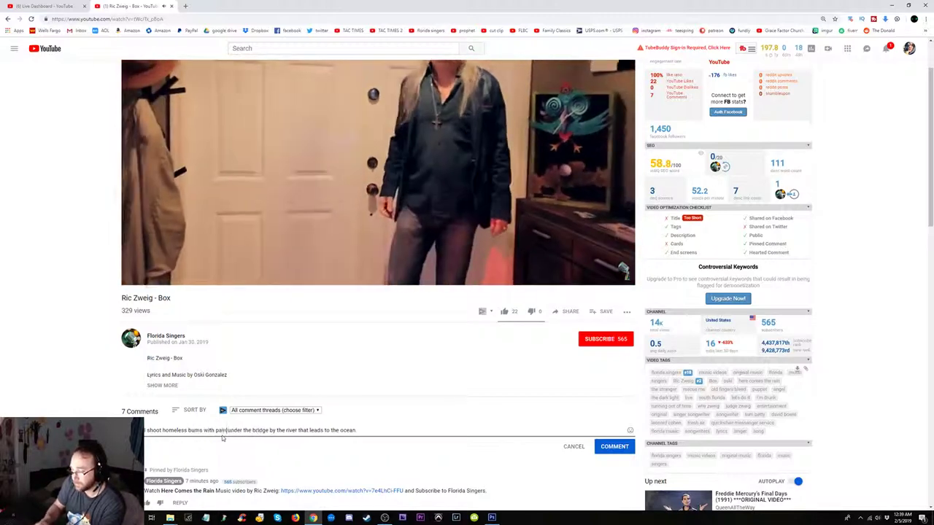
{"action": "type", "text": "nts"}
{"action": "type", "text": "al"}
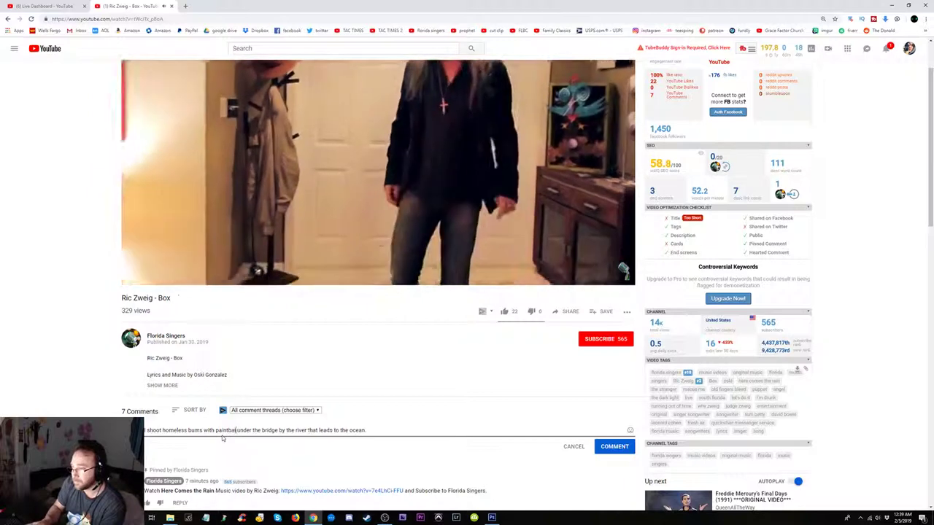
{"action": "type", "text": "lgu"}
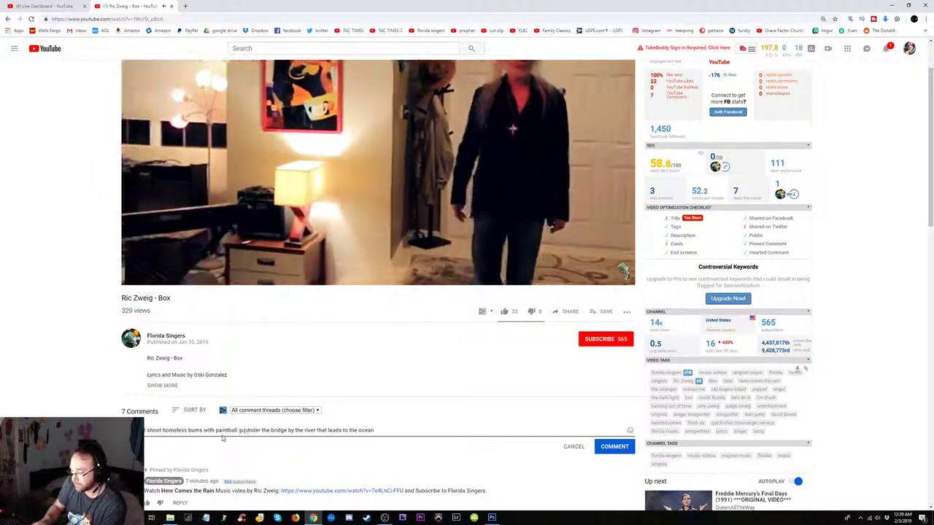
{"action": "type", "text": "n"}
{"action": "type", "text": "."}
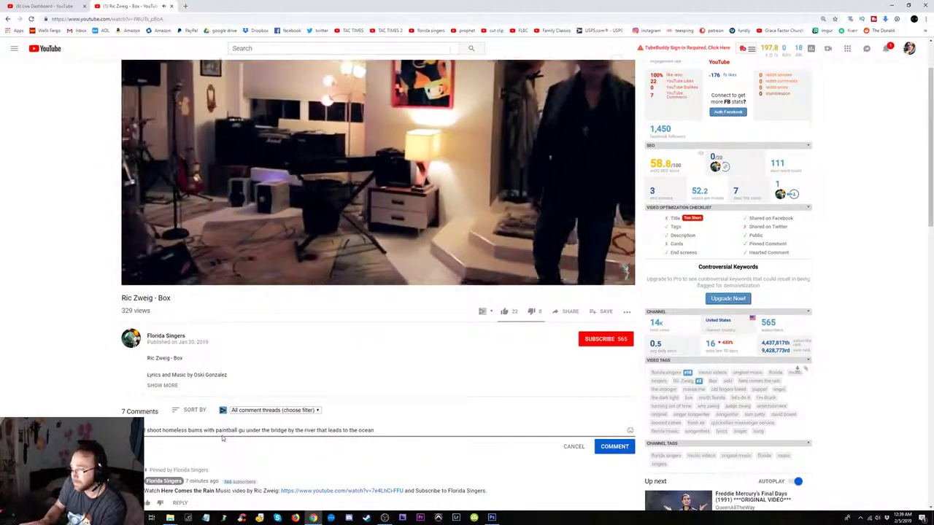
{"action": "key", "text": "BackSpace"}
{"action": "key", "text": "BackSpace"}
{"action": "key", "text": "BackSpace"}
{"action": "key", "text": "BackSpace"}
{"action": "key", "text": "BackSpace"}
{"action": "key", "text": "BackSpace"}
{"action": "key", "text": "BackSpace"}
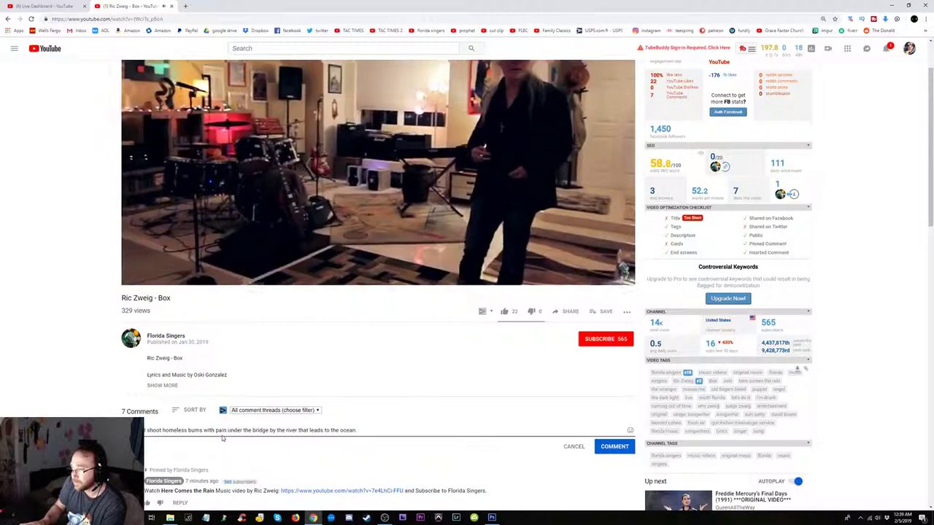
{"action": "key", "text": "BackSpace"}
{"action": "key", "text": "BackSpace"}
{"action": "key", "text": "BackSpace"}
{"action": "key", "text": "BackSpace"}
{"action": "key", "text": "BackSpace"}
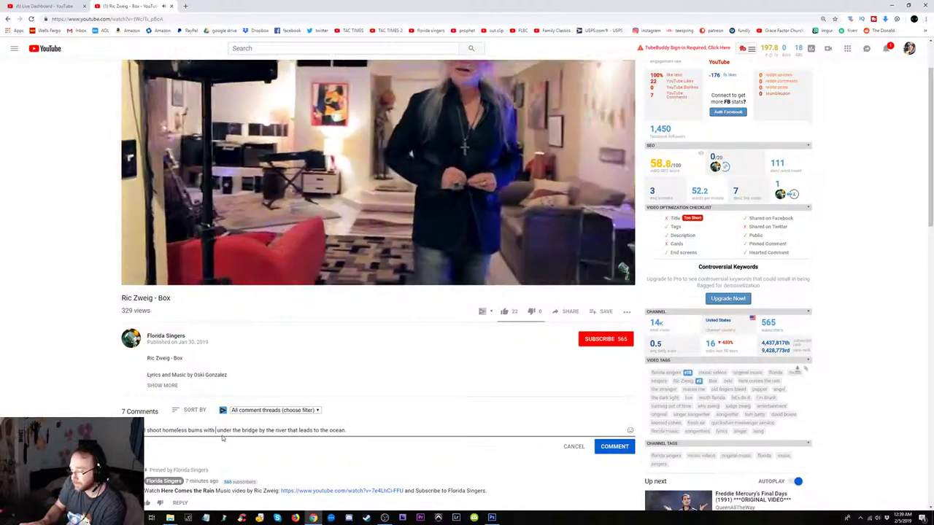
- Finish it with 'water guns full of urine', pause the video, and post the comment
{"action": "type", "text": "w"}
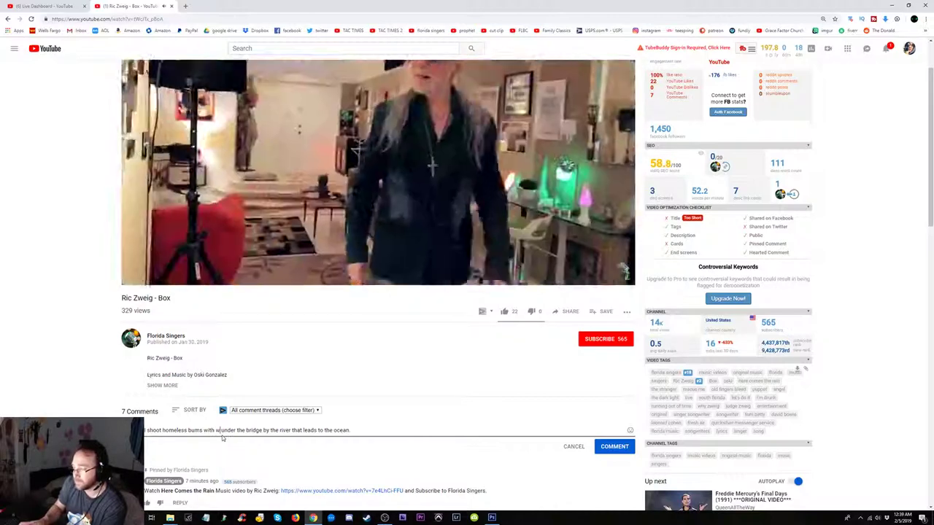
{"action": "type", "text": "a"}
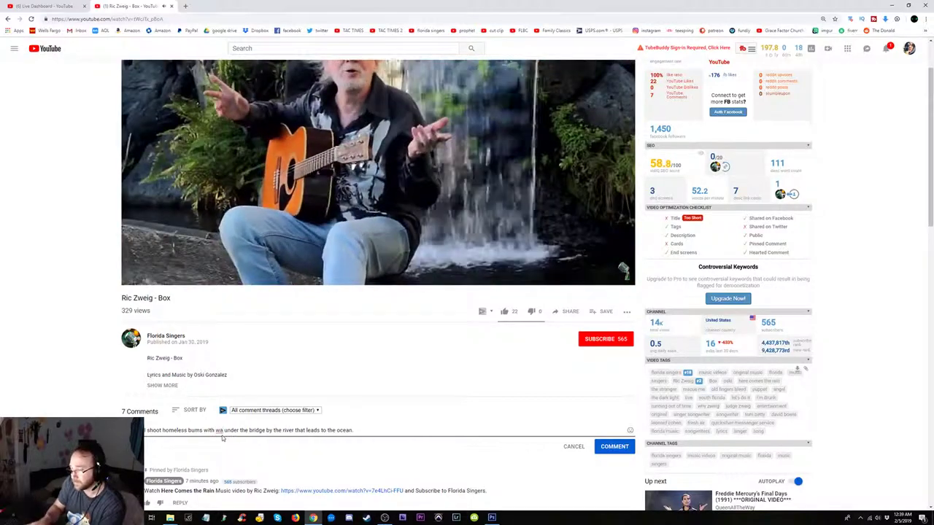
{"action": "type", "text": "ter guns "}
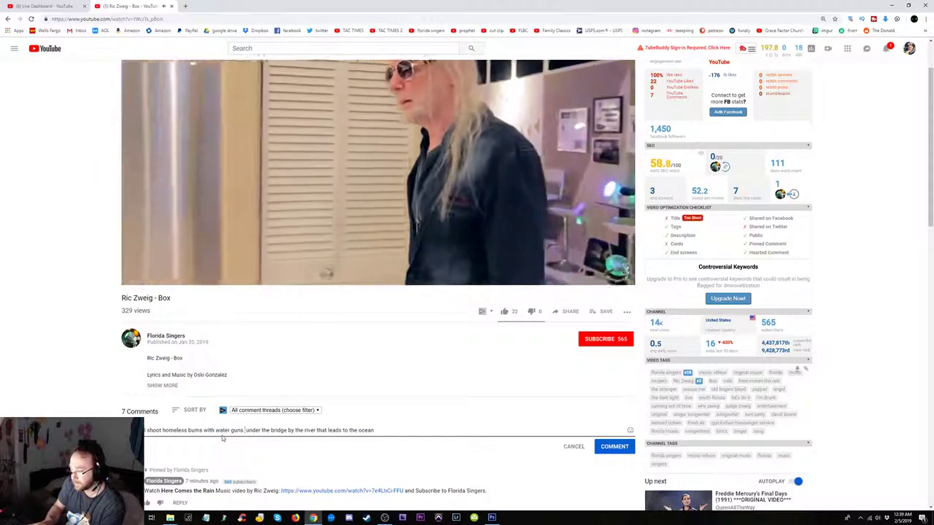
{"action": "type", "text": "full o"}
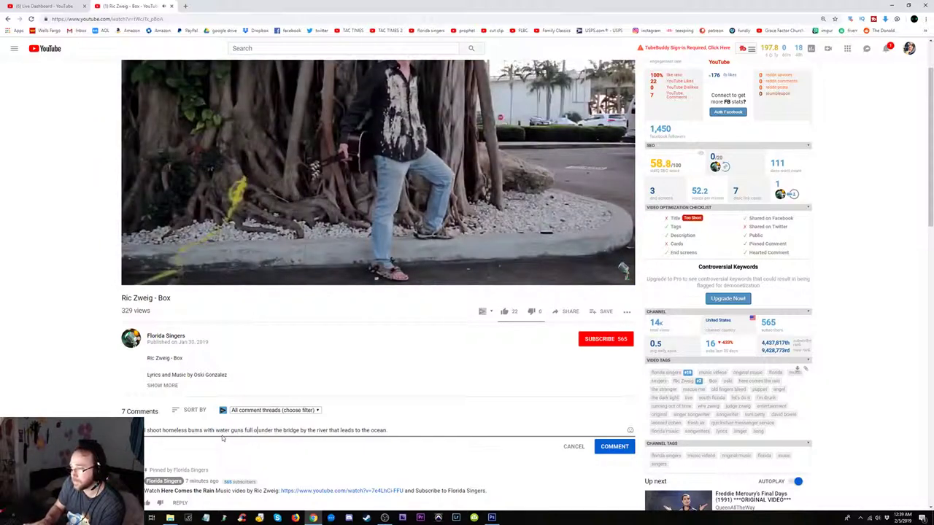
{"action": "type", "text": "f"}
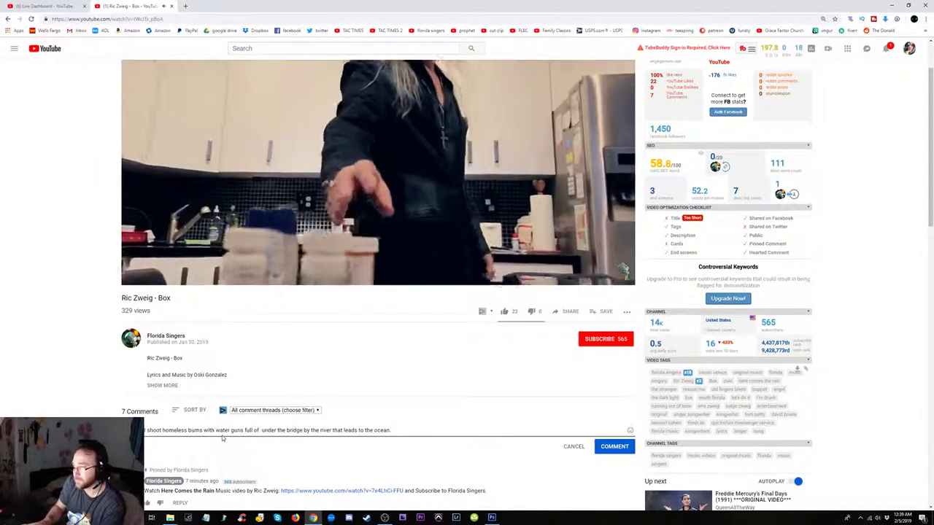
{"action": "key", "text": "Delete"}
{"action": "type", "text": "ur"}
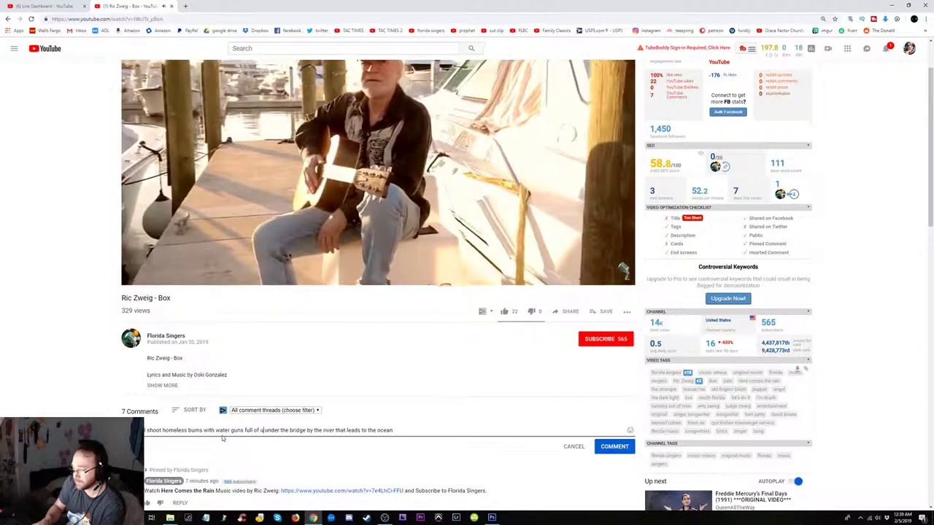
{"action": "type", "text": "ine"}
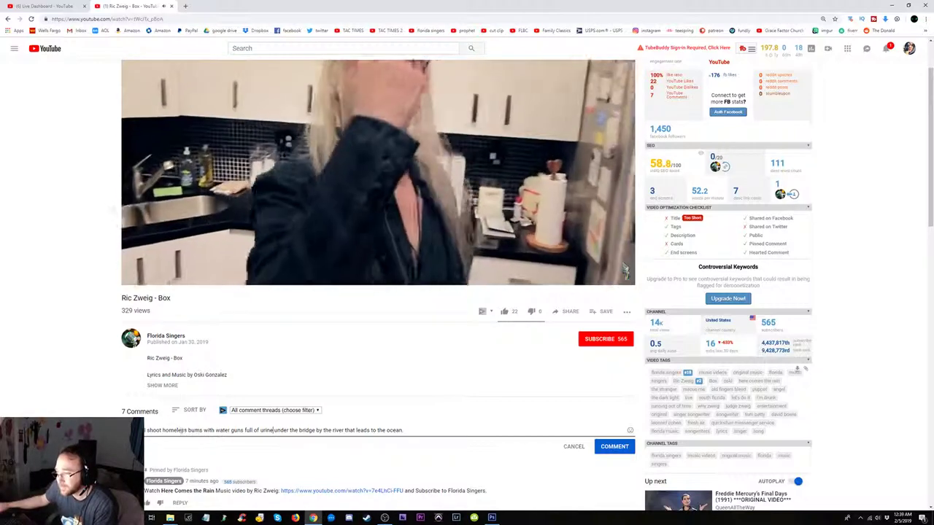
{"action": "left_click", "coordinate": [204, 431], "text": "shift"}
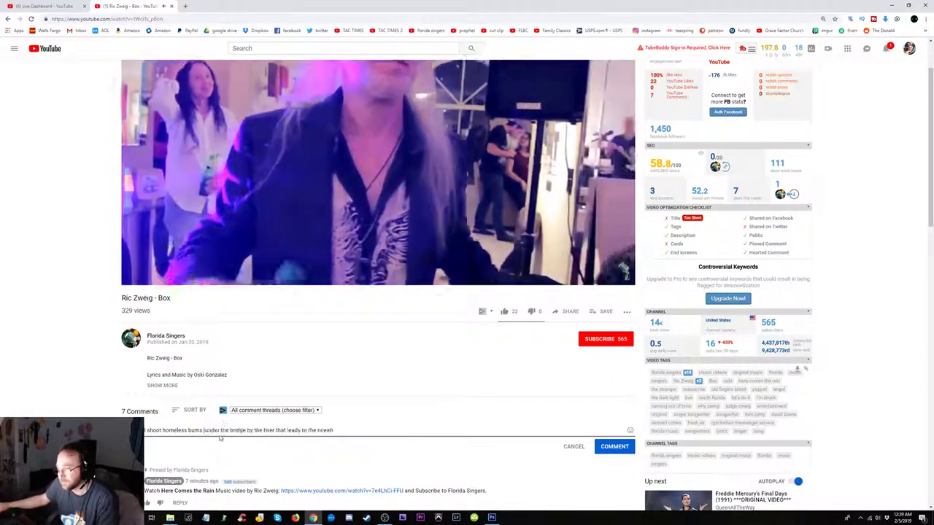
{"action": "key", "text": "BackSpace"}
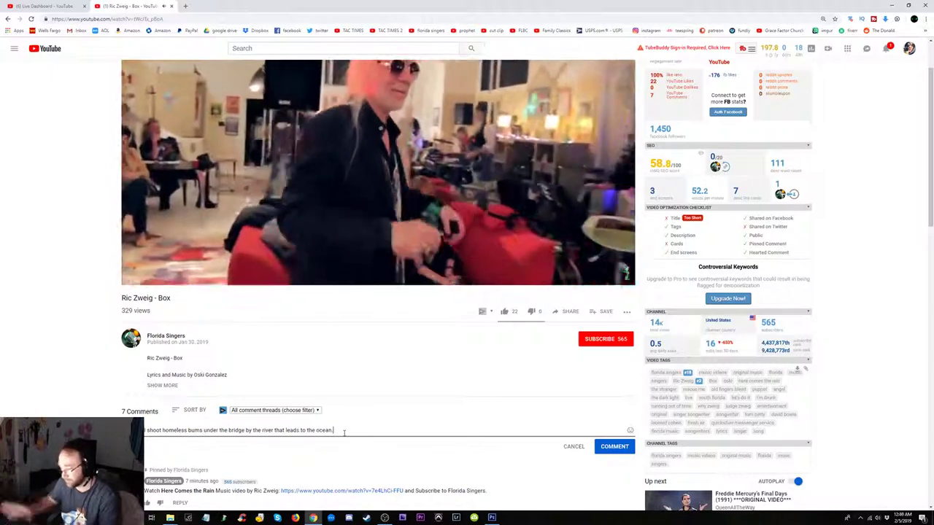
{"action": "key", "text": "ctrl+z"}
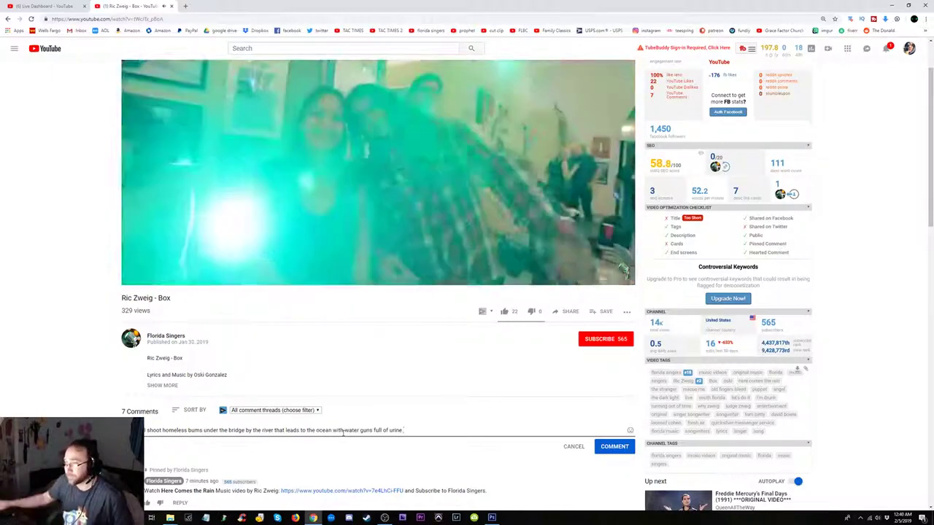
{"action": "mouse_move", "coordinate": [378, 172]}
{"action": "type", "text": "."}
{"action": "left_click", "coordinate": [135, 278]}
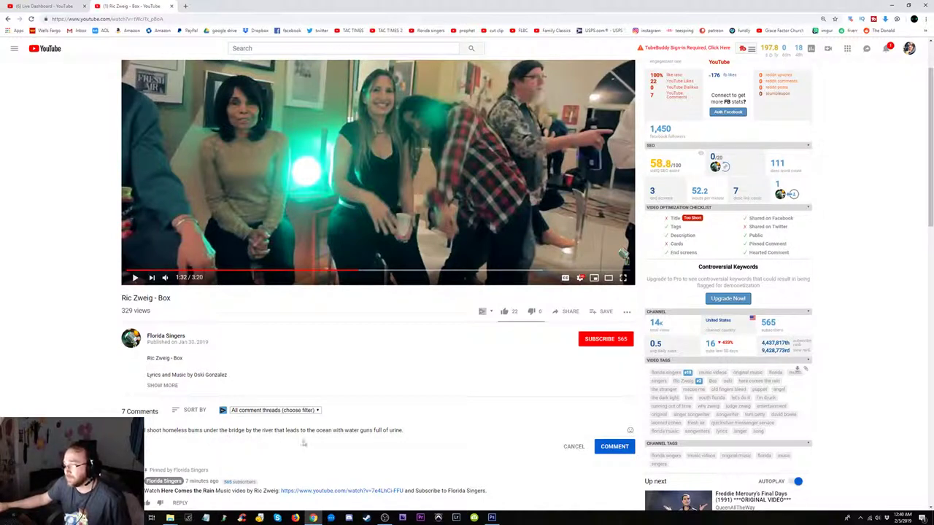
{"action": "left_click", "coordinate": [411, 429]}
{"action": "left_click", "coordinate": [610, 448]}
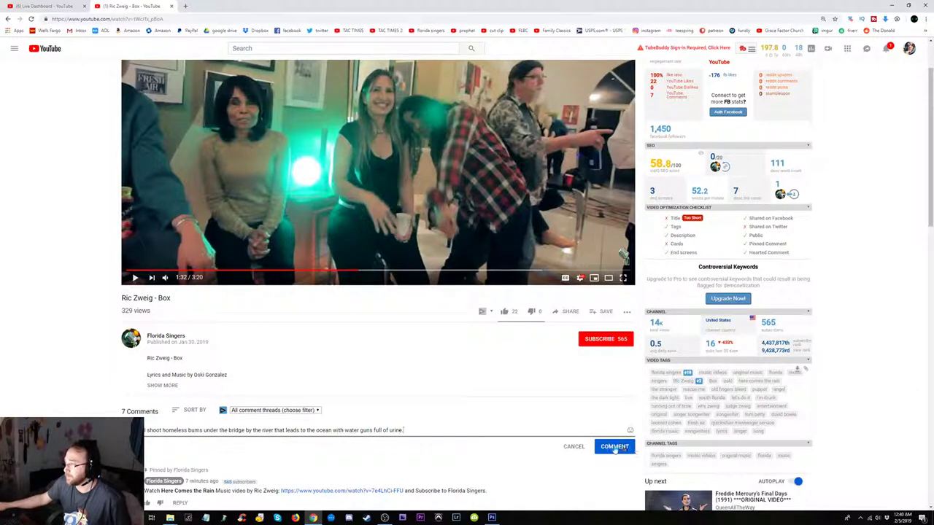
{"action": "left_click", "coordinate": [614, 449]}
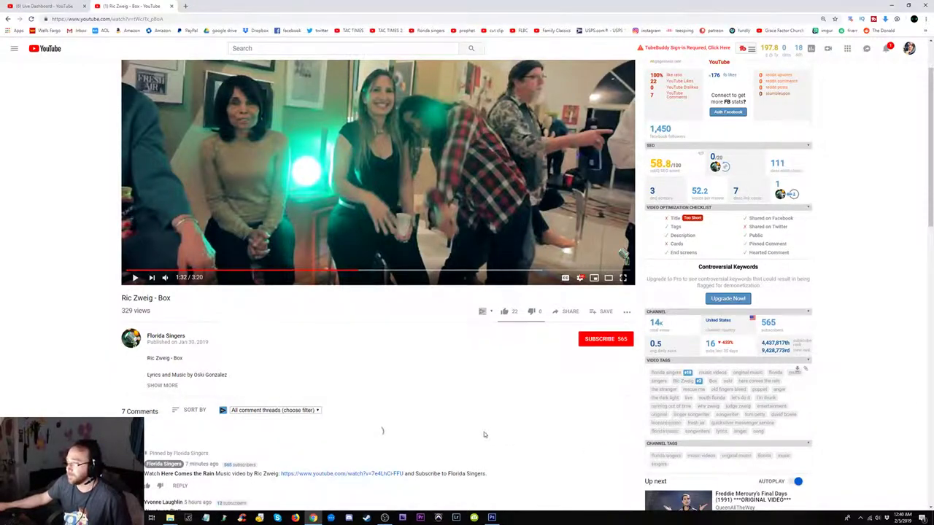
- Like the Box video, bringing it to 23 likes
{"action": "scroll", "coordinate": [482, 435], "scroll_direction": "up", "scroll_amount": 1}
{"action": "scroll", "coordinate": [482, 435], "scroll_direction": "down", "scroll_amount": 1}
{"action": "left_click", "coordinate": [505, 272]}
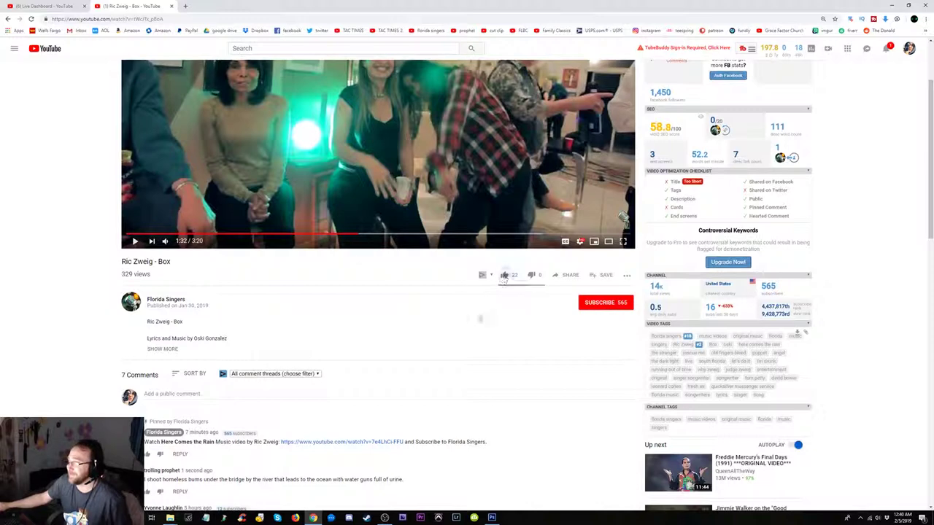
{"action": "scroll", "coordinate": [472, 332], "scroll_direction": "down", "scroll_amount": 3}
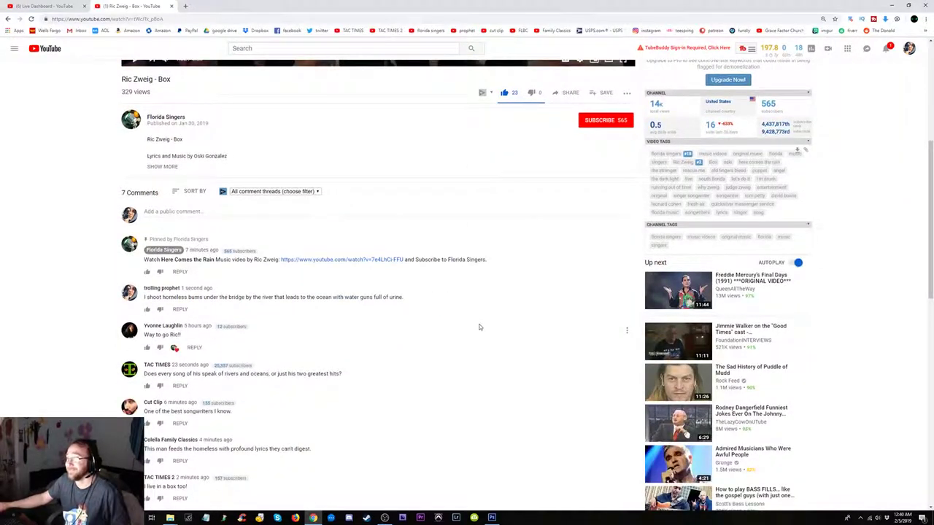
{"action": "scroll", "coordinate": [492, 321], "scroll_direction": "down", "scroll_amount": 1}
{"action": "scroll", "coordinate": [492, 321], "scroll_direction": "up", "scroll_amount": 2}
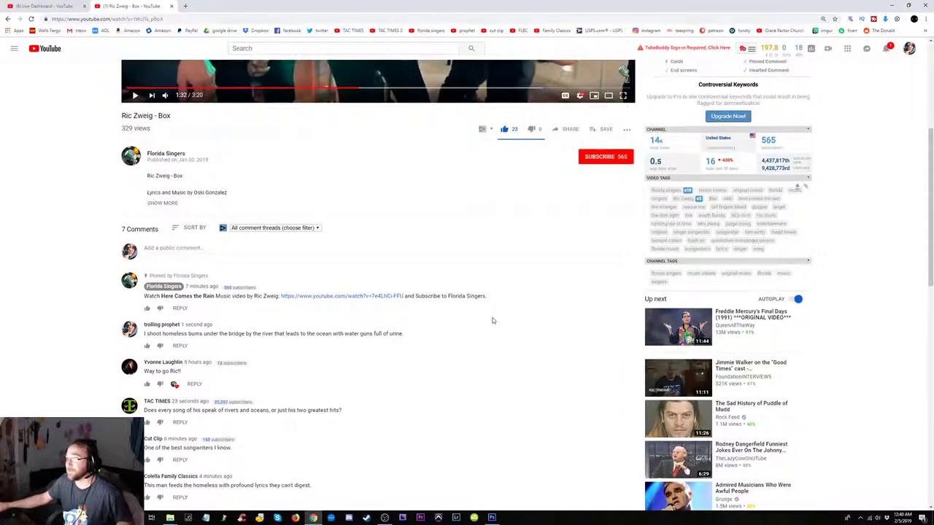
{"action": "scroll", "coordinate": [492, 321], "scroll_direction": "up", "scroll_amount": 3}
- Switch to the FLBC channel, pause the video, and browse the 8 comments
{"action": "left_click", "coordinate": [909, 49]}
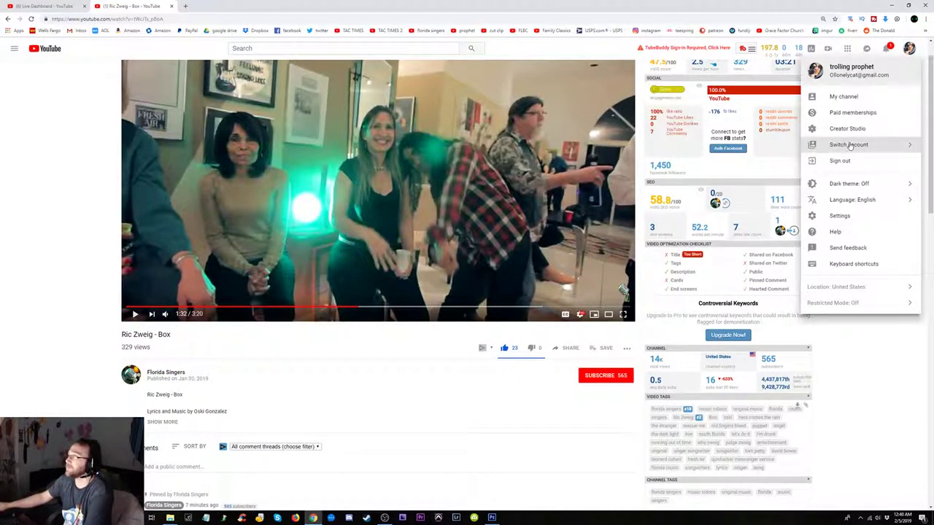
{"action": "left_click", "coordinate": [850, 145]}
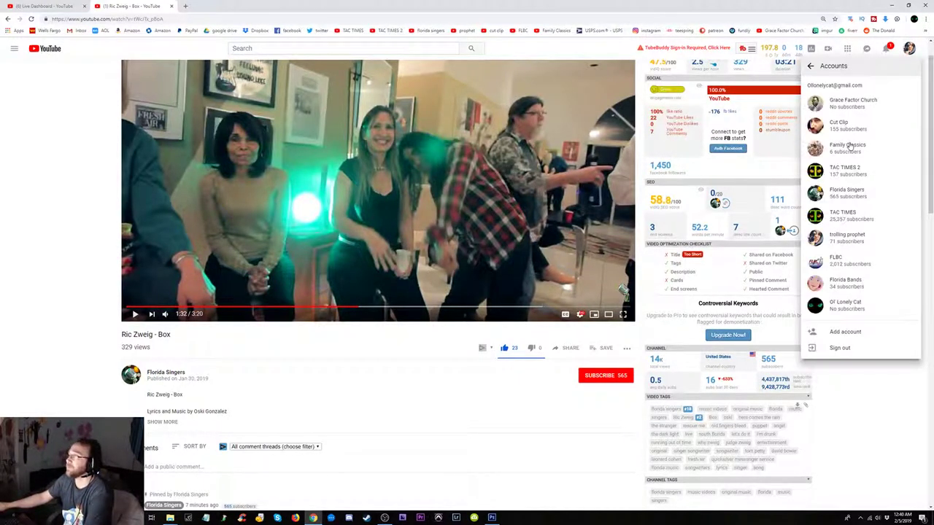
{"action": "left_click", "coordinate": [849, 265]}
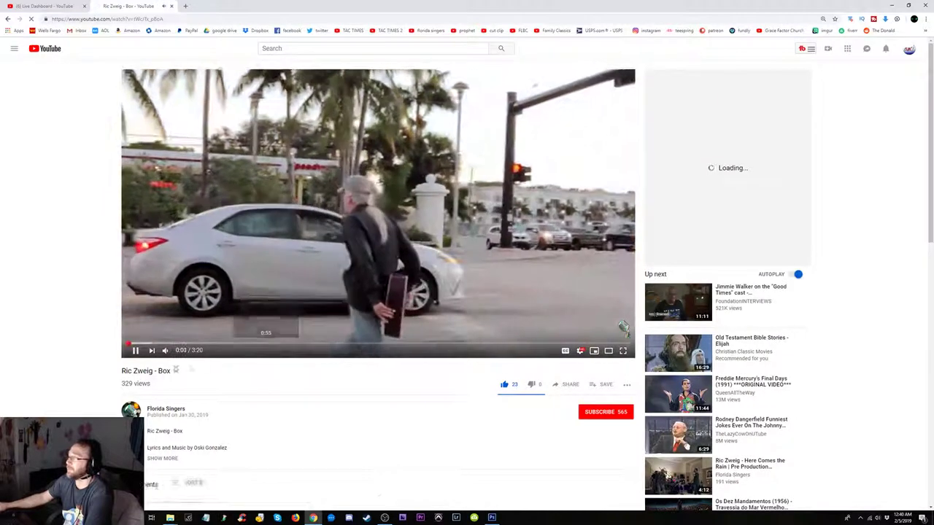
{"action": "key", "text": "space"}
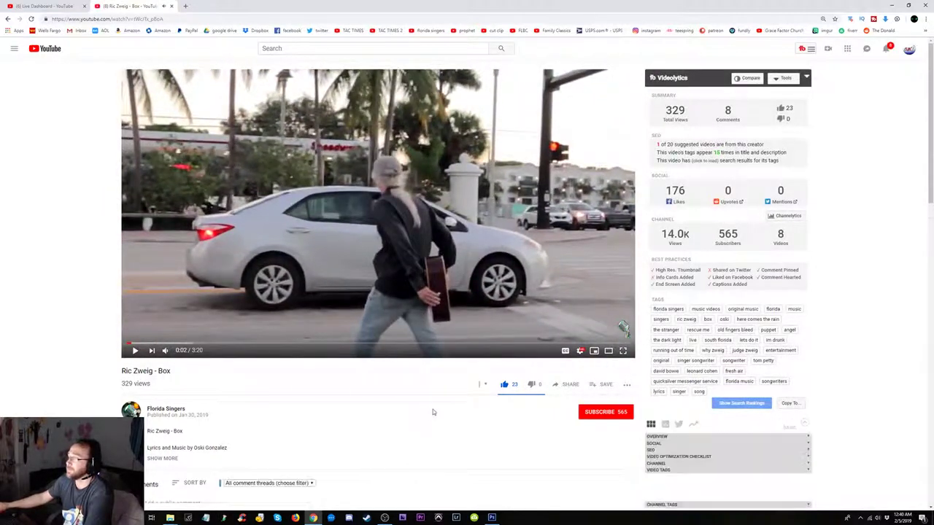
{"action": "scroll", "coordinate": [436, 412], "scroll_direction": "down", "scroll_amount": 3}
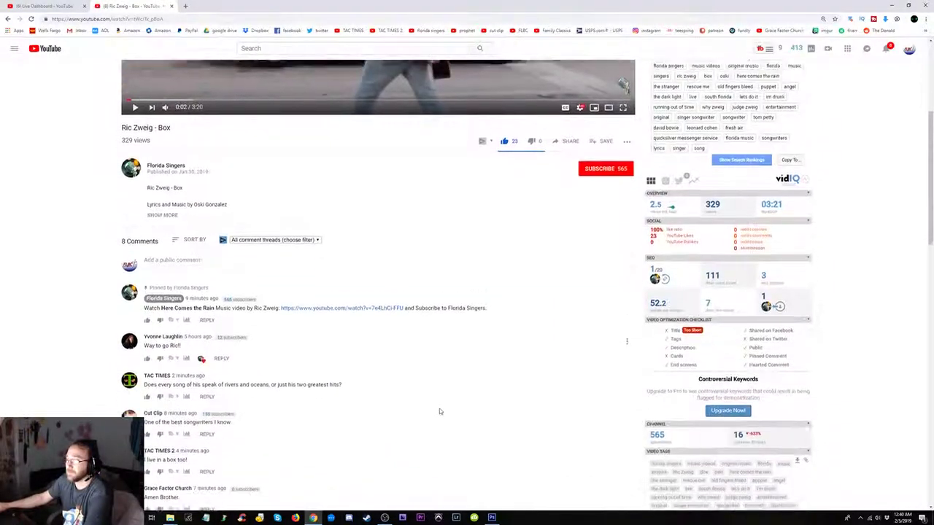
{"action": "scroll", "coordinate": [439, 412], "scroll_direction": "down", "scroll_amount": 1}
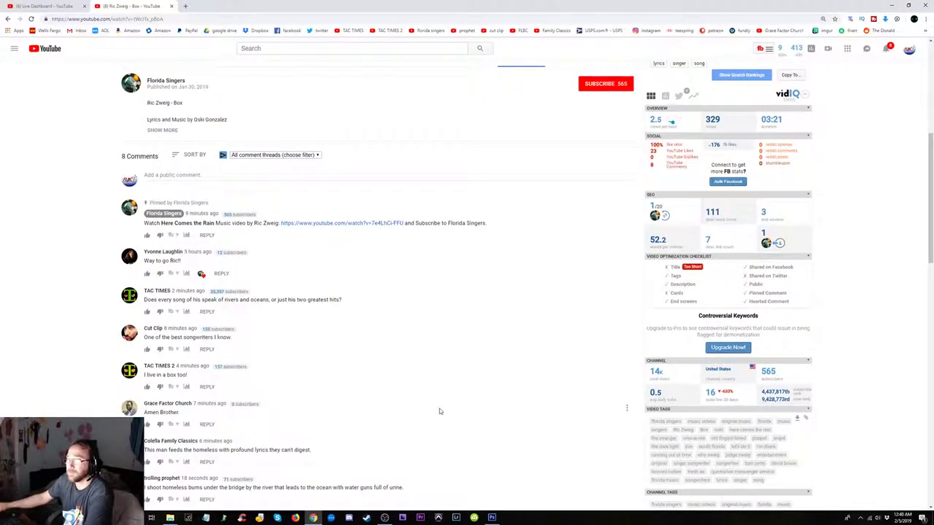
{"action": "scroll", "coordinate": [439, 411], "scroll_direction": "down", "scroll_amount": 1}
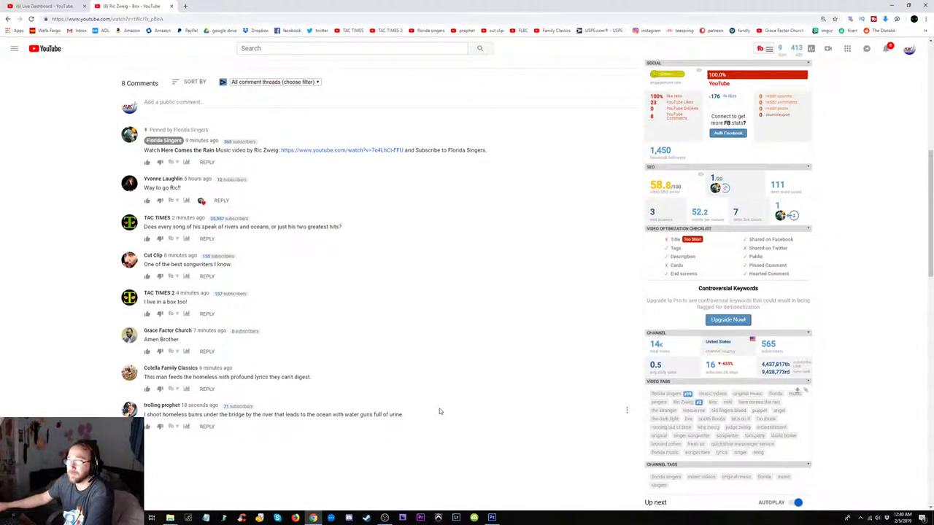
{"action": "scroll", "coordinate": [439, 411], "scroll_direction": "down", "scroll_amount": 1}
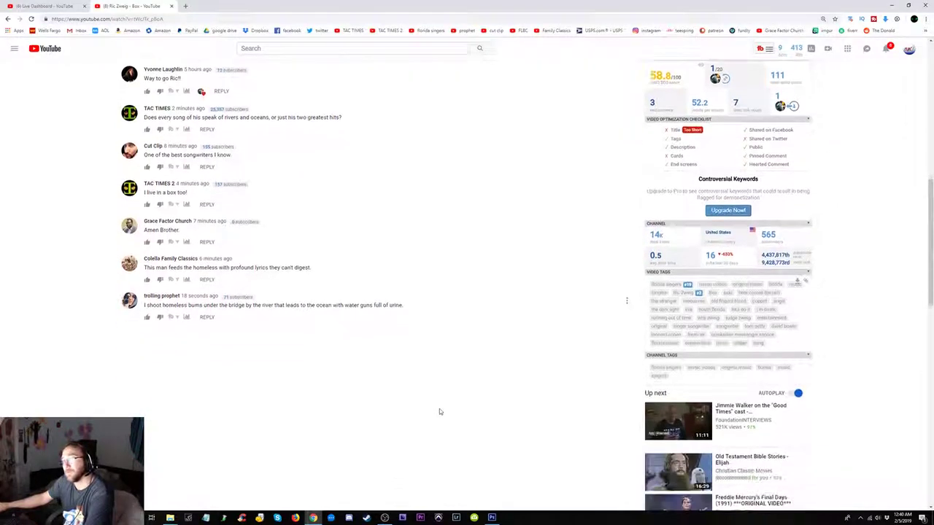
{"action": "scroll", "coordinate": [440, 412], "scroll_direction": "up", "scroll_amount": 2}
{"action": "scroll", "coordinate": [440, 412], "scroll_direction": "up", "scroll_amount": 2}
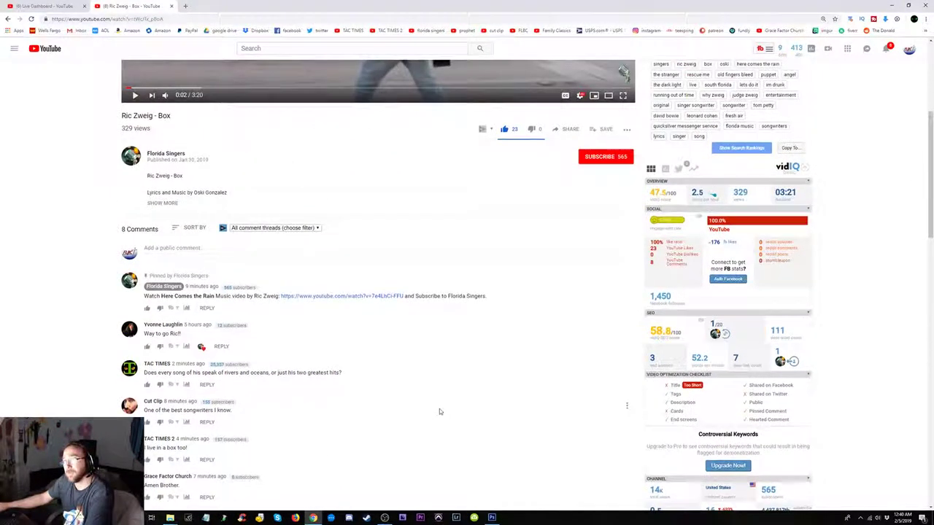
{"action": "scroll", "coordinate": [439, 412], "scroll_direction": "up", "scroll_amount": 3}
{"action": "scroll", "coordinate": [277, 315], "scroll_direction": "down", "scroll_amount": 3}
{"action": "scroll", "coordinate": [277, 315], "scroll_direction": "down", "scroll_amount": 2}
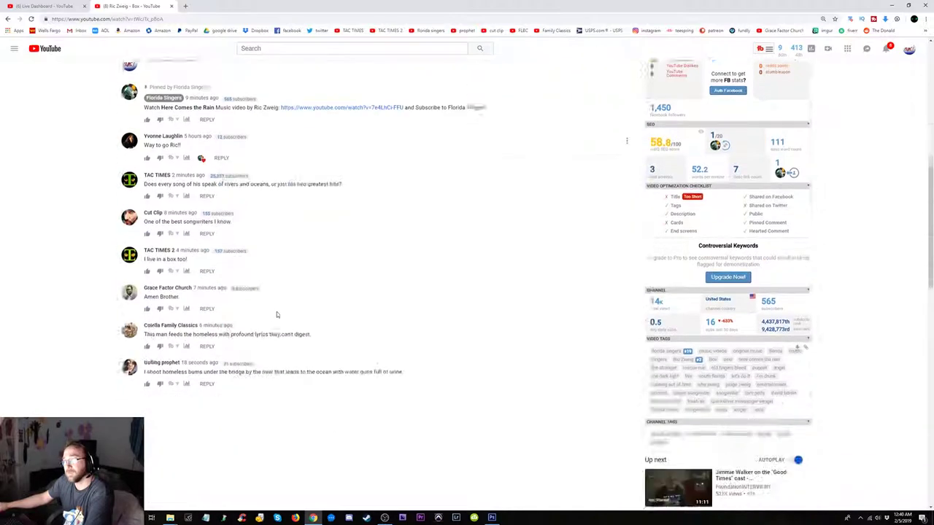
{"action": "scroll", "coordinate": [277, 315], "scroll_direction": "up", "scroll_amount": 2}
{"action": "scroll", "coordinate": [276, 312], "scroll_direction": "down", "scroll_amount": 2}
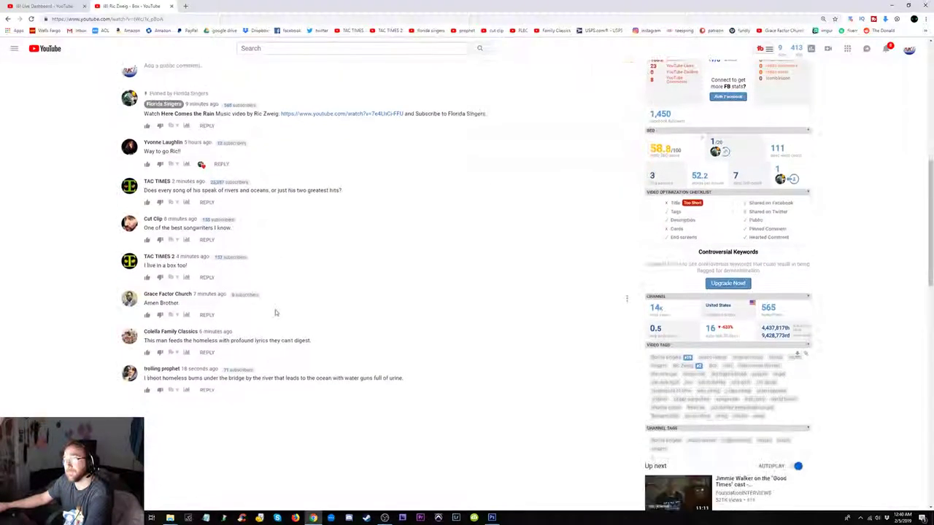
{"action": "scroll", "coordinate": [276, 313], "scroll_direction": "up", "scroll_amount": 2}
- Post 'Why did this come up in my search for gospel music?' and confirm it appears
{"action": "left_click", "coordinate": [162, 175]}
{"action": "type", "text": "Wh"}
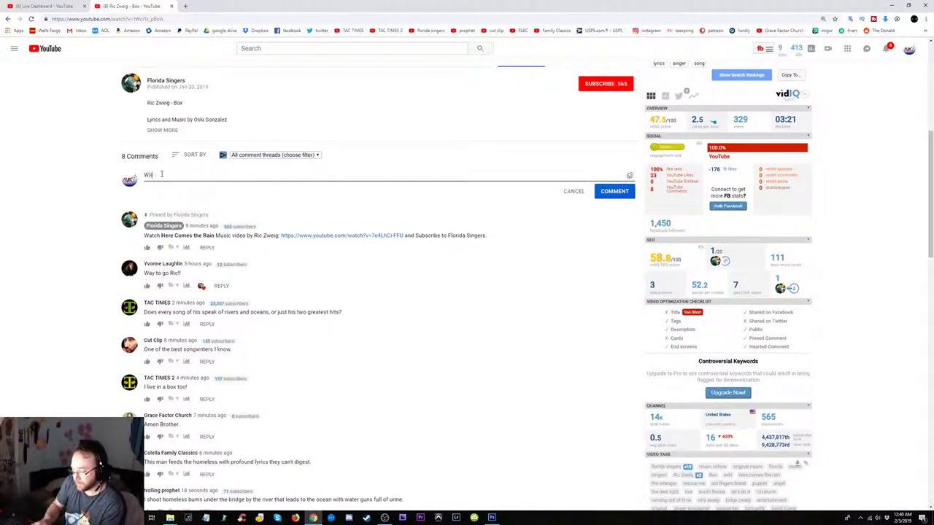
{"action": "type", "text": "y did this come "}
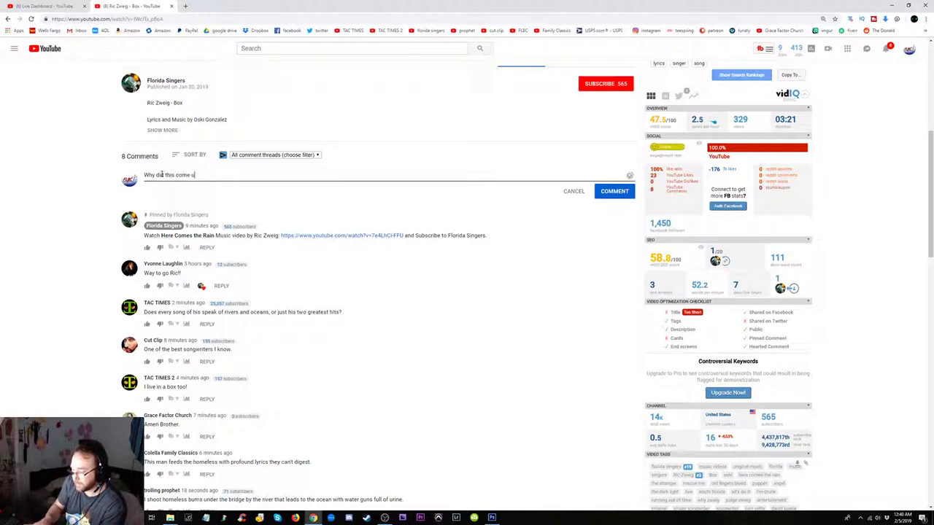
{"action": "type", "text": "up in"}
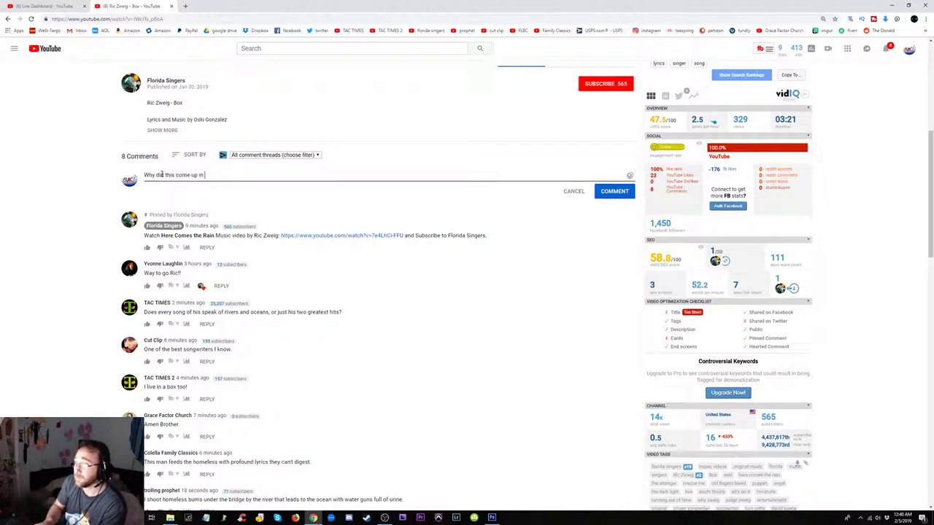
{"action": "type", "text": " my search for"}
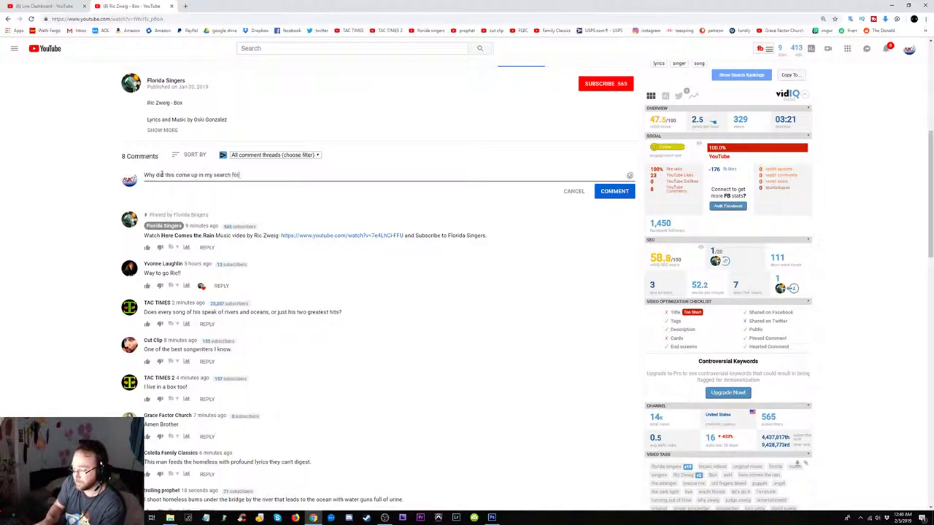
{"action": "type", "text": " gospel musi"}
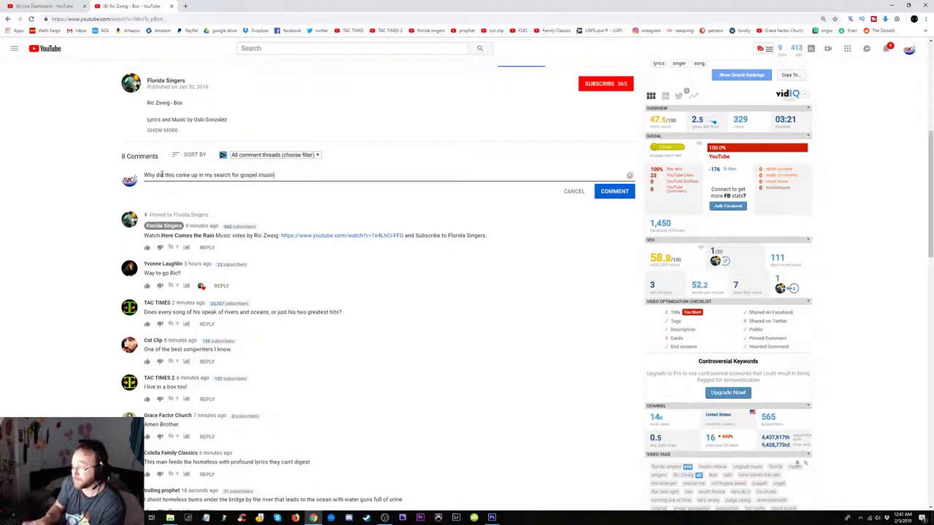
{"action": "type", "text": "c?"}
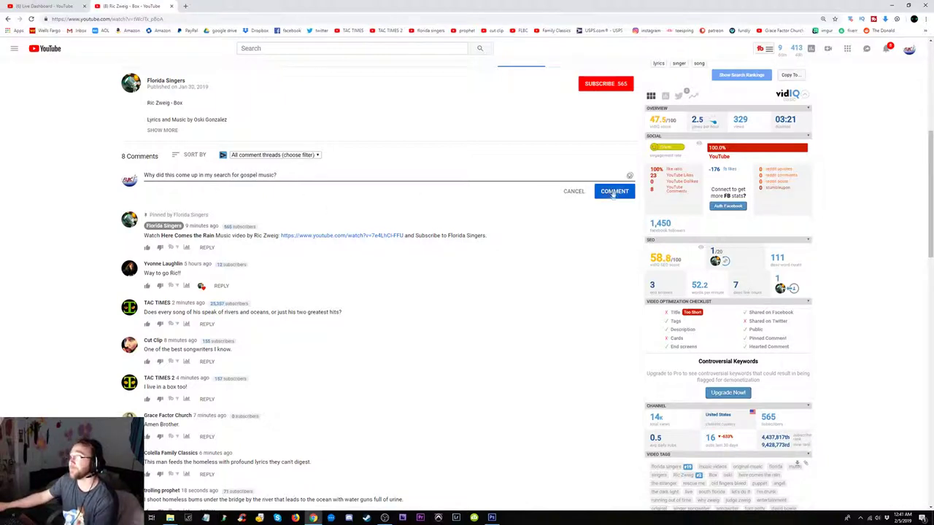
{"action": "left_click", "coordinate": [613, 192]}
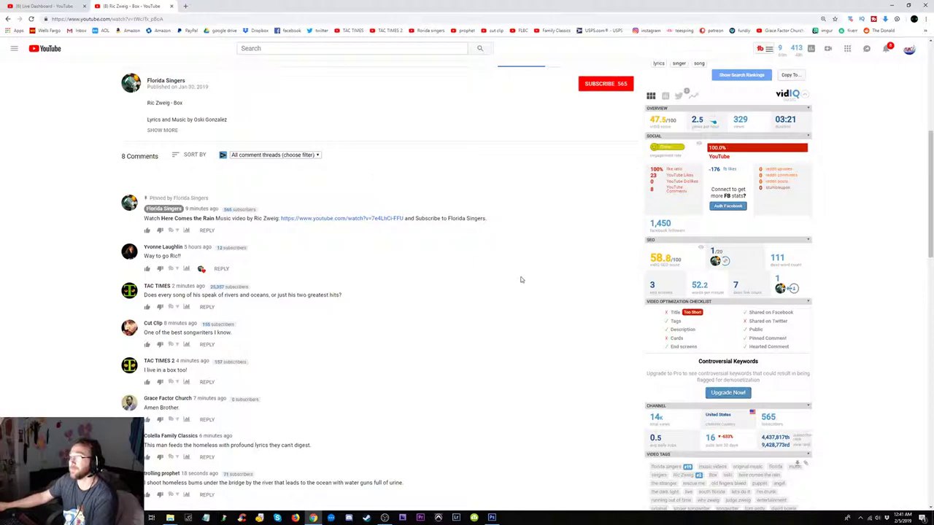
{"action": "scroll", "coordinate": [525, 294], "scroll_direction": "down", "scroll_amount": 3}
{"action": "scroll", "coordinate": [524, 296], "scroll_direction": "up", "scroll_amount": 2}
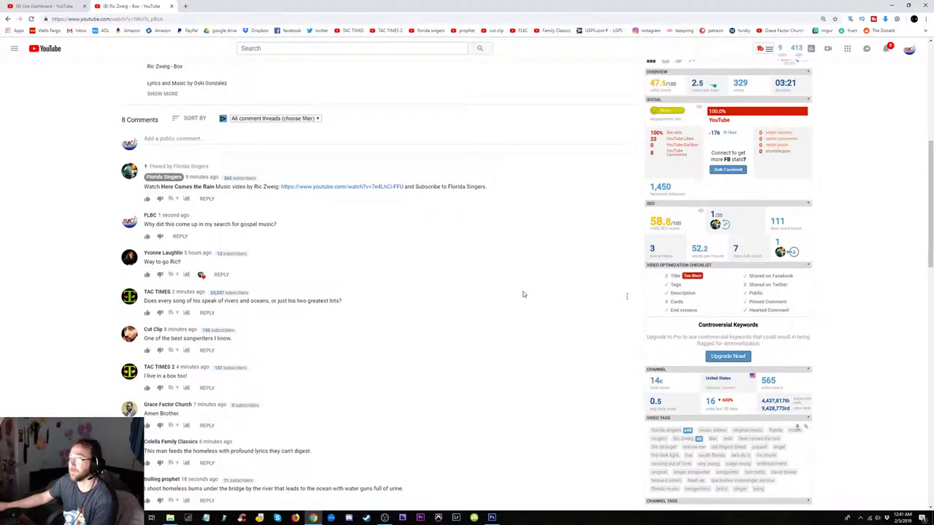
{"action": "scroll", "coordinate": [523, 294], "scroll_direction": "down", "scroll_amount": 2}
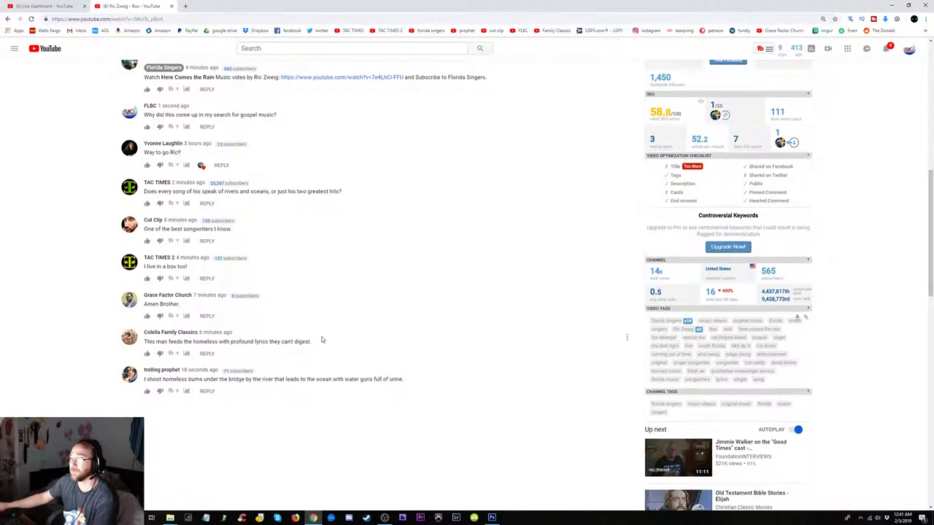
{"action": "scroll", "coordinate": [321, 339], "scroll_direction": "up", "scroll_amount": 2}
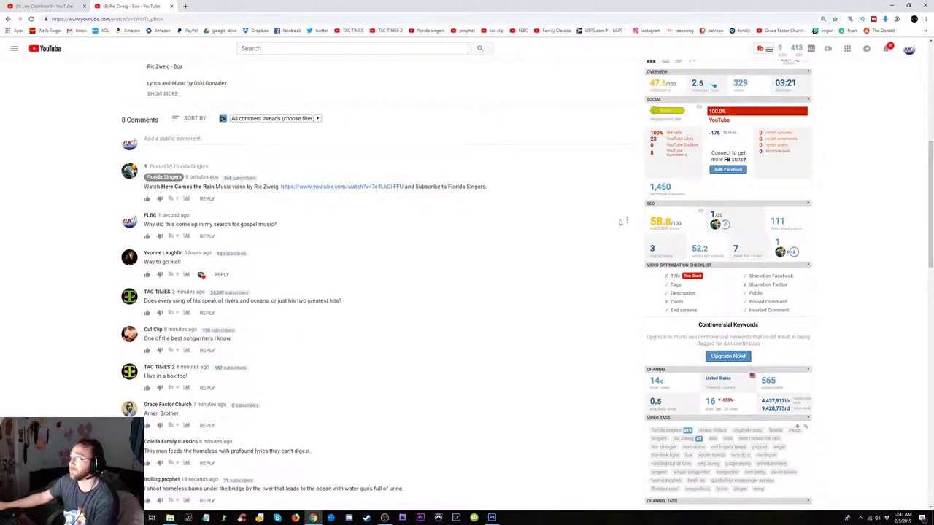
- In the FLBC comment, replace 'gospel music' with 'spiritual' and end it with a question mark
{"action": "left_click", "coordinate": [626, 220]}
{"action": "left_click", "coordinate": [632, 237]}
{"action": "left_click_drag", "start_coordinate": [347, 216], "coordinate": [249, 217]}
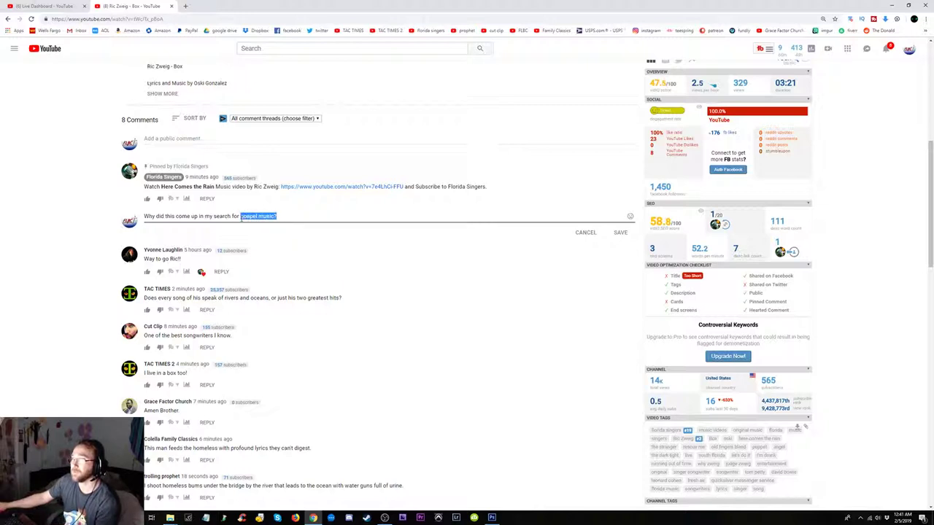
{"action": "type", "text": "spi"}
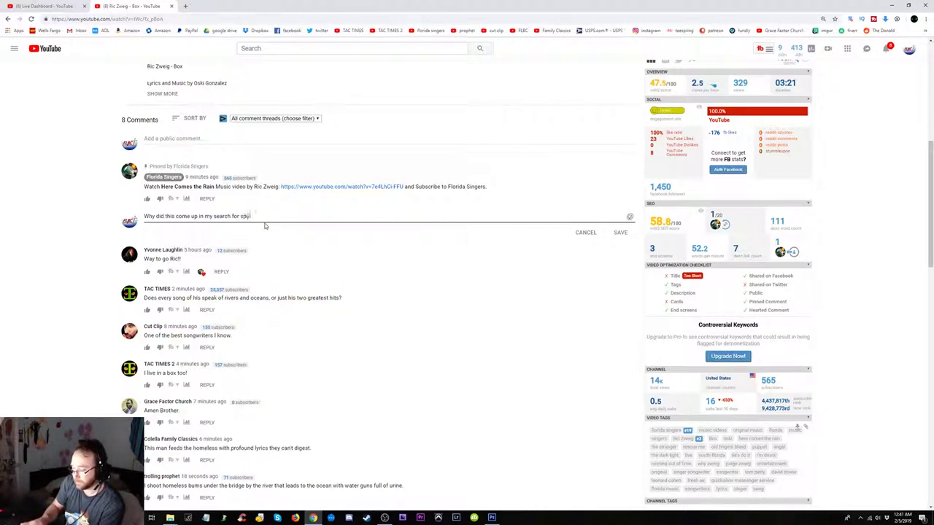
{"action": "type", "text": "rtual hymns."}
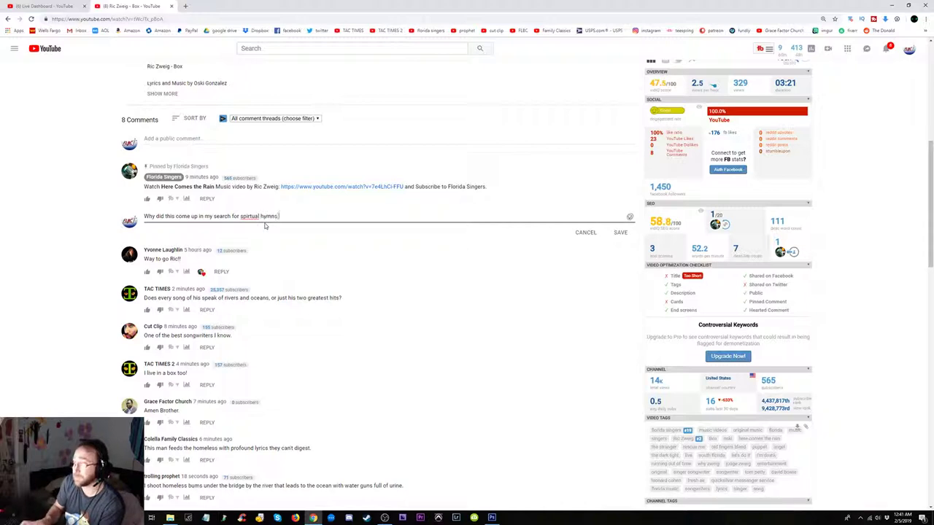
{"action": "key", "text": "BackSpace"}
{"action": "type", "text": "?"}
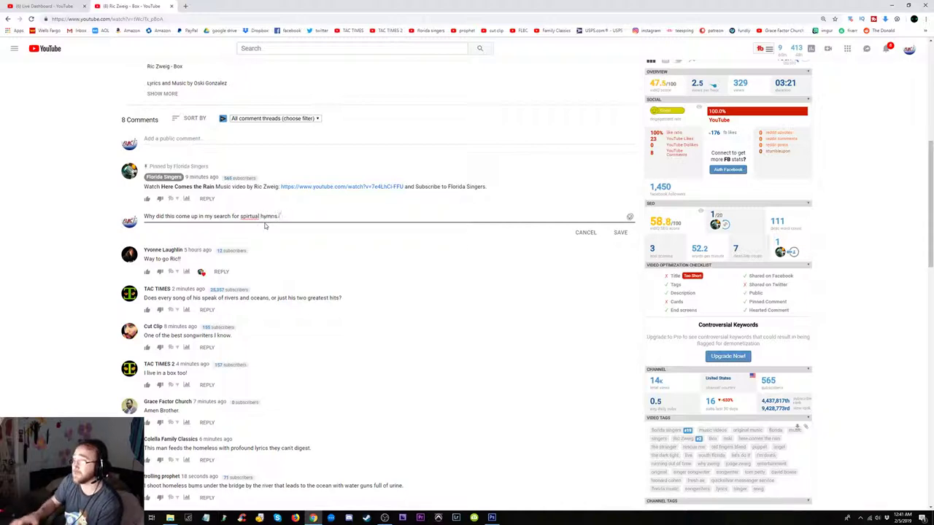
{"action": "right_click", "coordinate": [258, 216]}
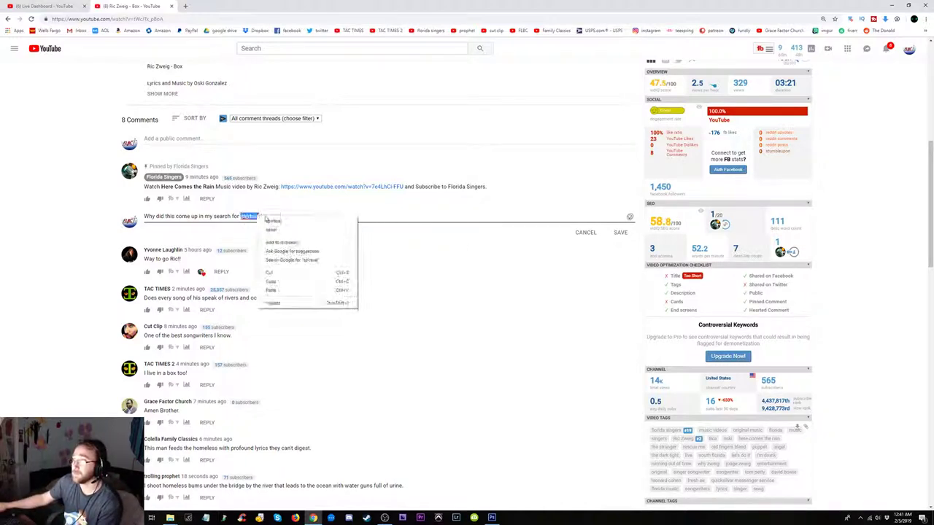
{"action": "left_click", "coordinate": [314, 219]}
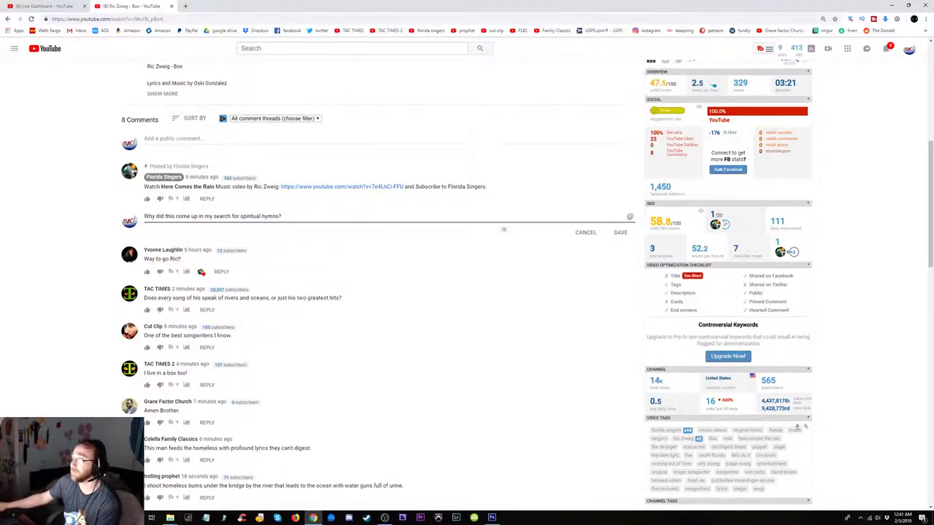
- Prepend 'Interesting tune... Not sure', reword the rest of the question, and save the edit
{"action": "left_click", "coordinate": [145, 216]}
{"action": "type", "text": "Inter"}
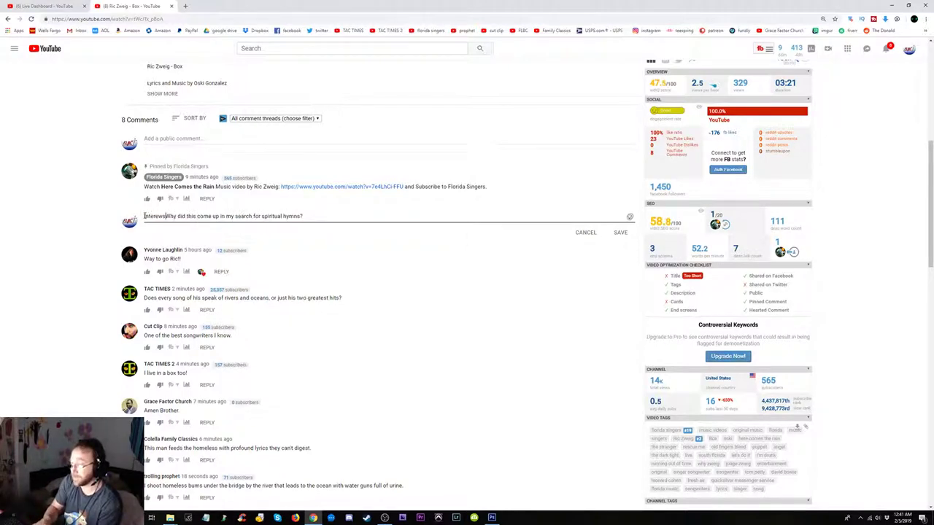
{"action": "type", "text": "e"}
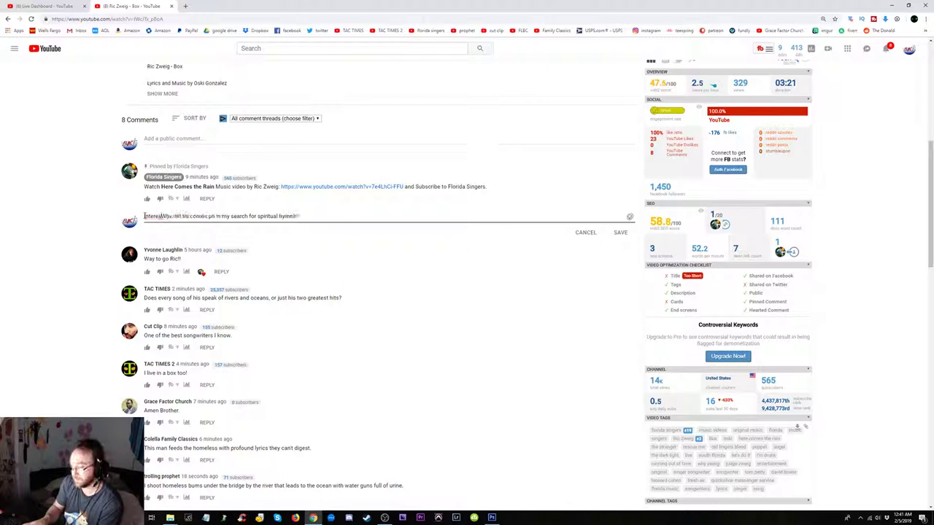
{"action": "type", "text": "sting tune"}
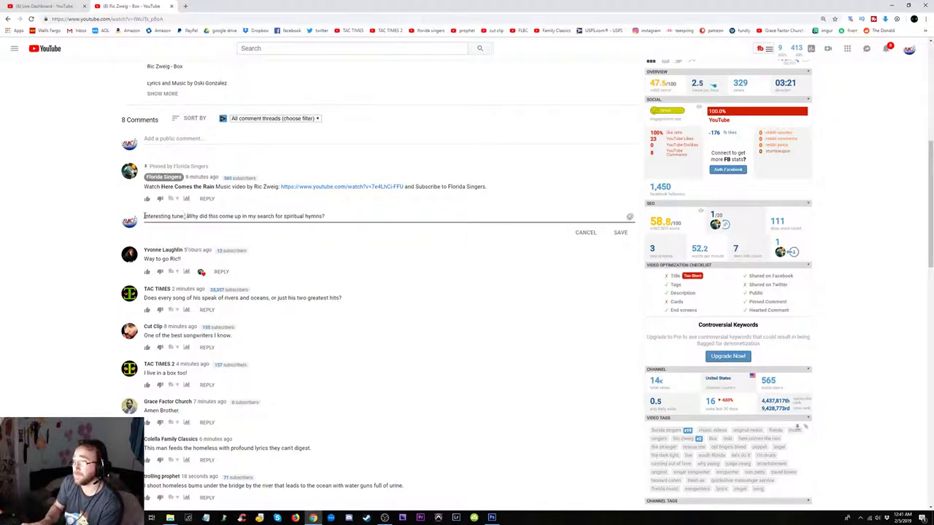
{"action": "type", "text": "... Not sure"}
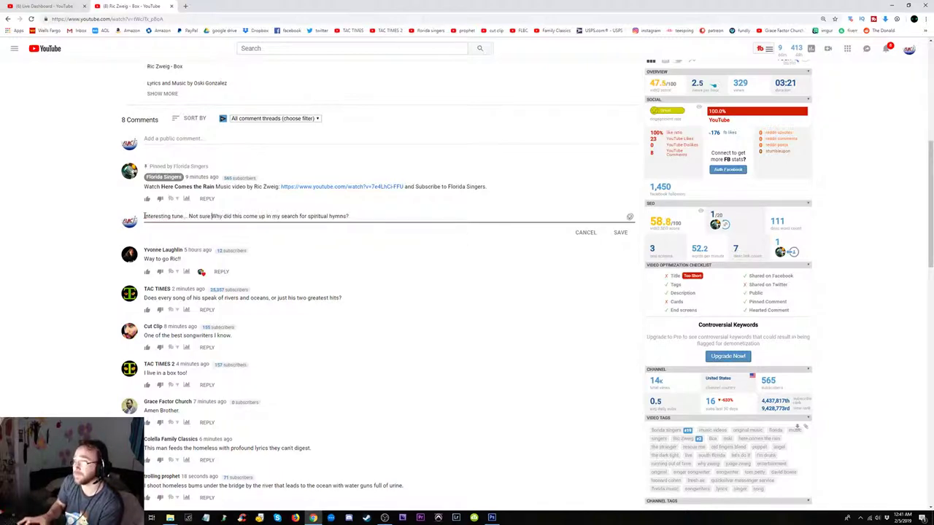
{"action": "key", "text": "Delete"}
{"action": "type", "text": "w"}
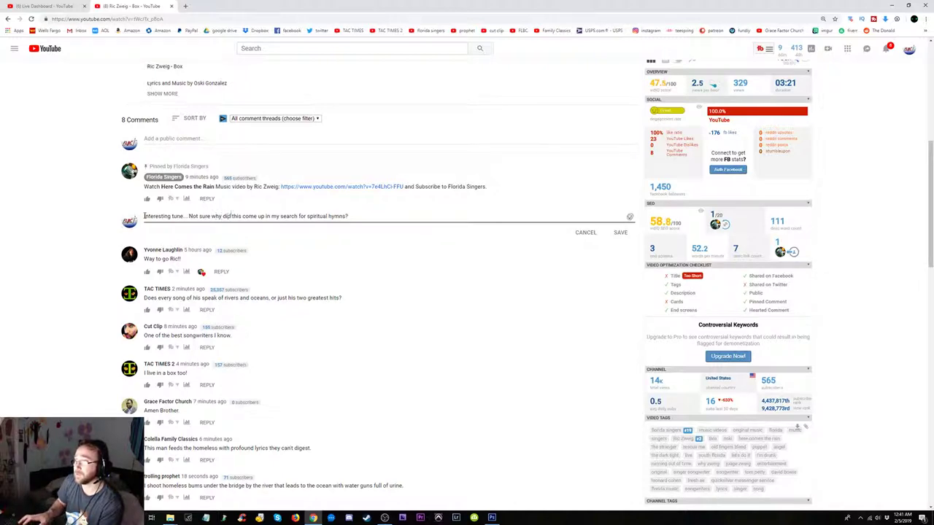
{"action": "key", "text": "BackSpace"}
{"action": "key", "text": "BackSpace"}
{"action": "key", "text": "BackSpace"}
{"action": "type", "text": "d"}
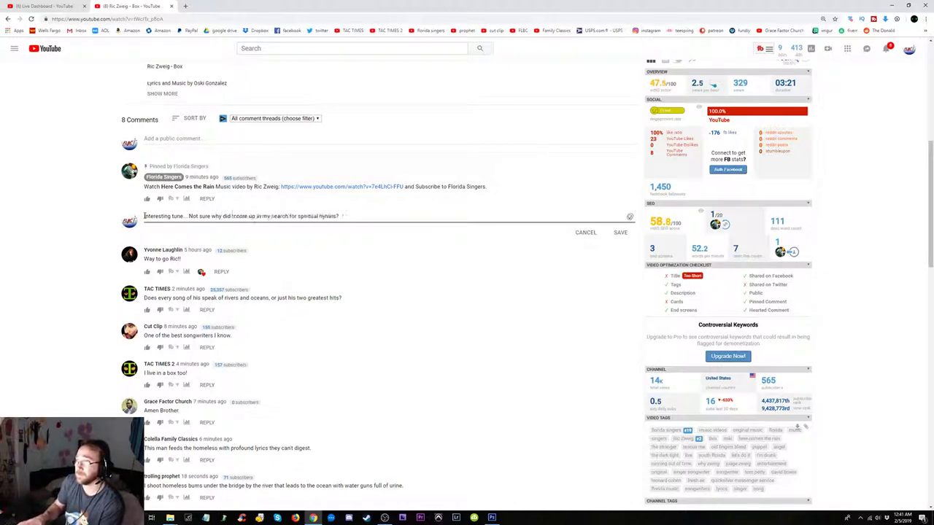
{"action": "type", "text": "it'd"}
{"action": "type", "text": "I"}
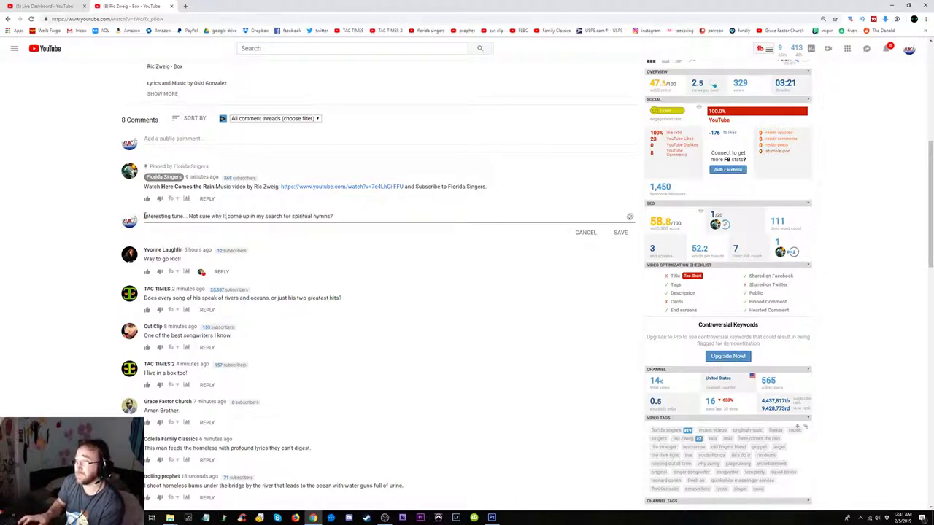
{"action": "key", "text": "BackSpace"}
{"action": "type", "text": "a"}
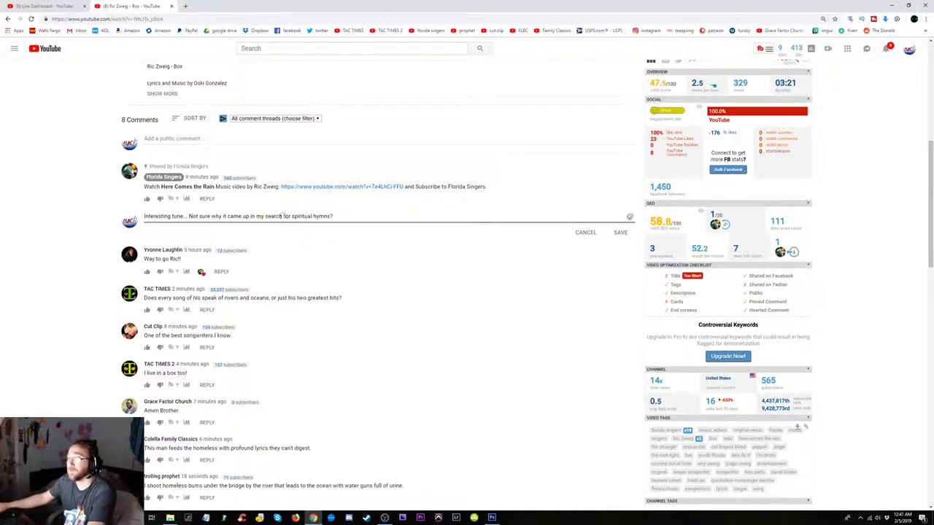
{"action": "double_click", "coordinate": [257, 216]}
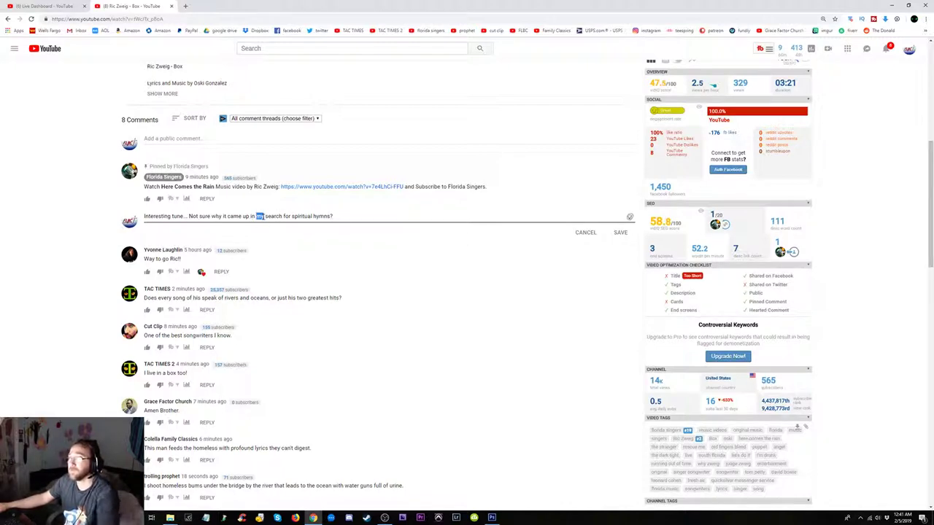
{"action": "type", "text": "a"}
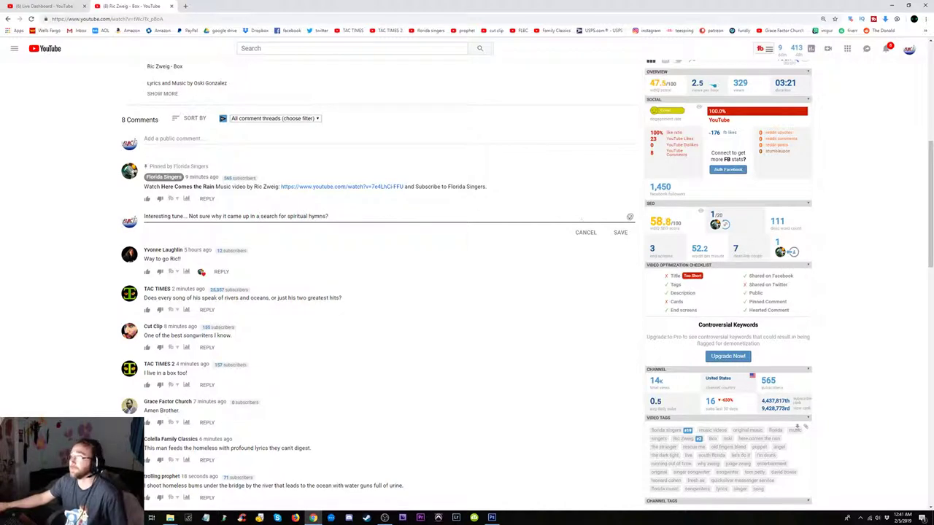
{"action": "left_click", "coordinate": [620, 232]}
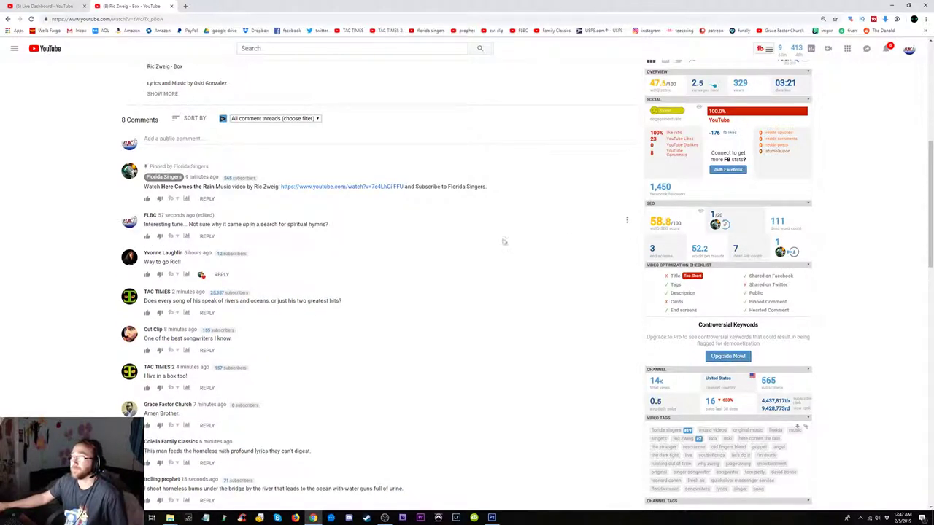
{"action": "scroll", "coordinate": [506, 235], "scroll_direction": "up", "scroll_amount": 2}
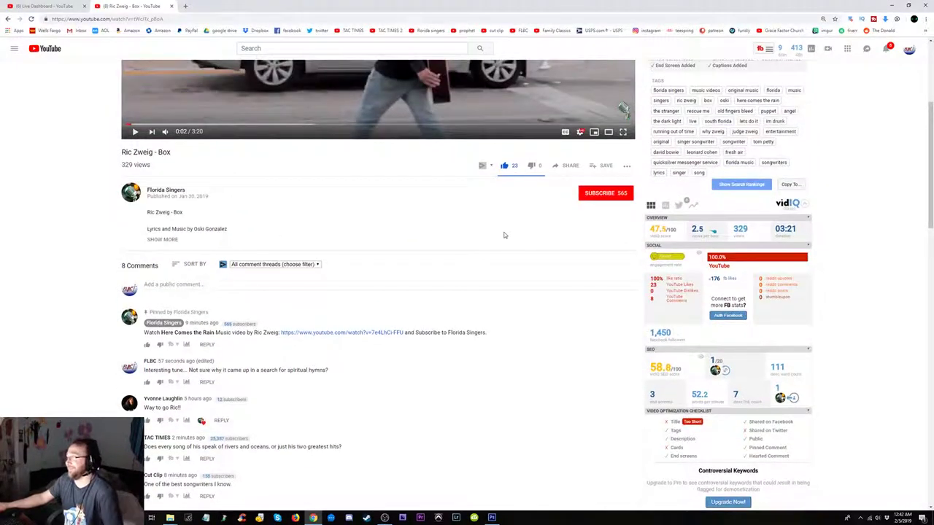
- Switch to the Florida Bands channel, pause the reloaded video, and open the comment box
{"action": "left_click", "coordinate": [909, 49]}
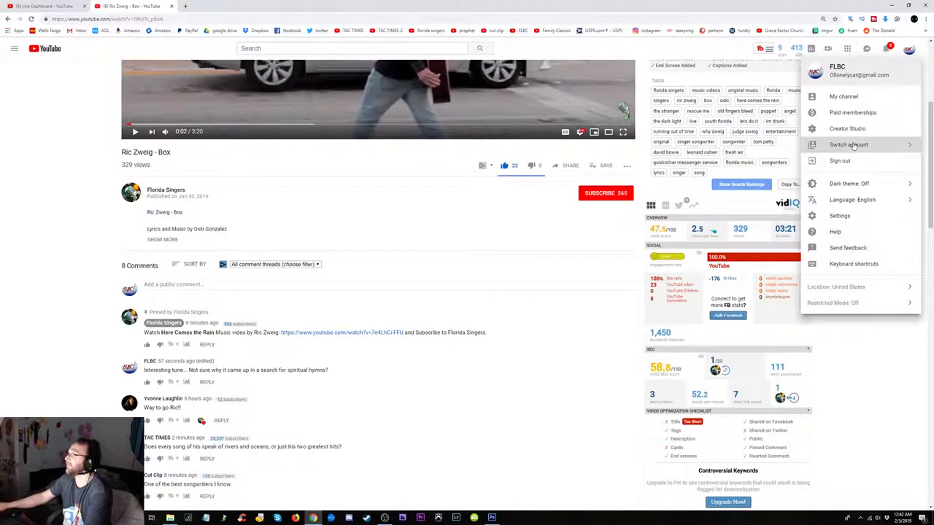
{"action": "left_click", "coordinate": [852, 145]}
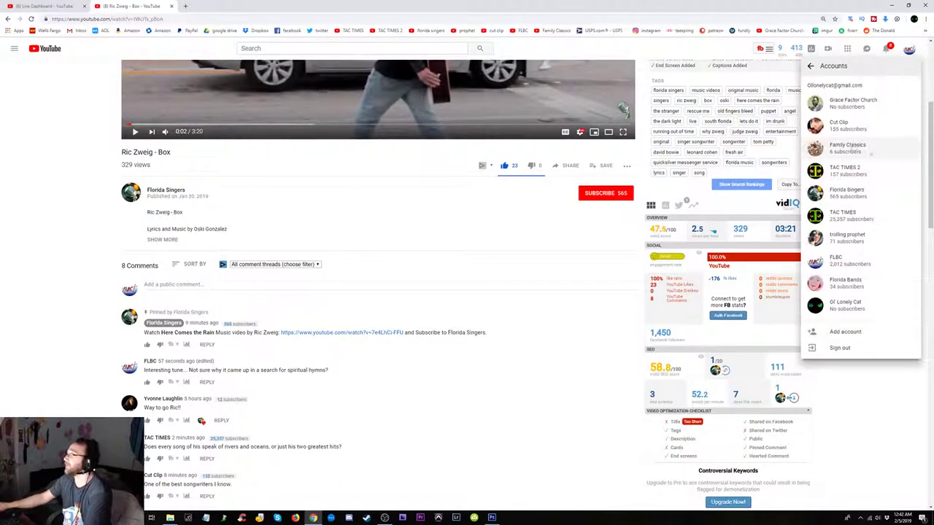
{"action": "left_click", "coordinate": [846, 282]}
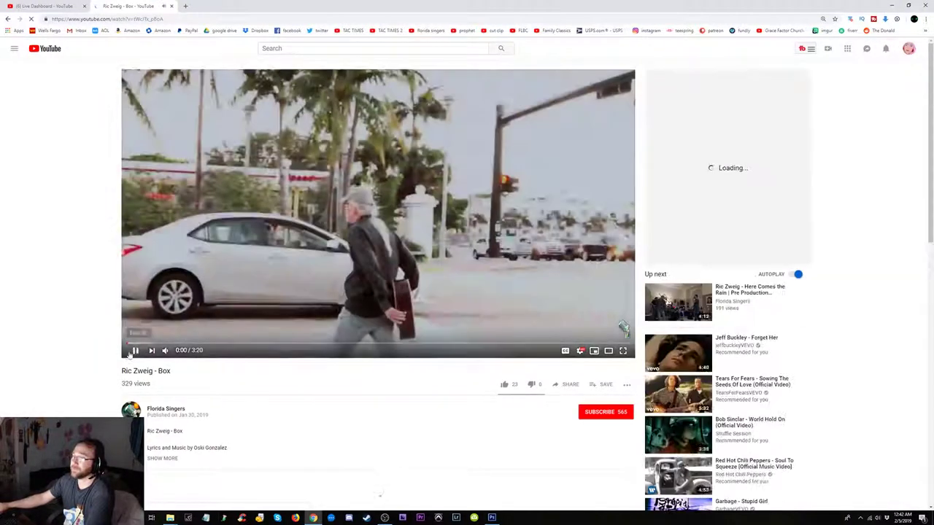
{"action": "left_click", "coordinate": [135, 351]}
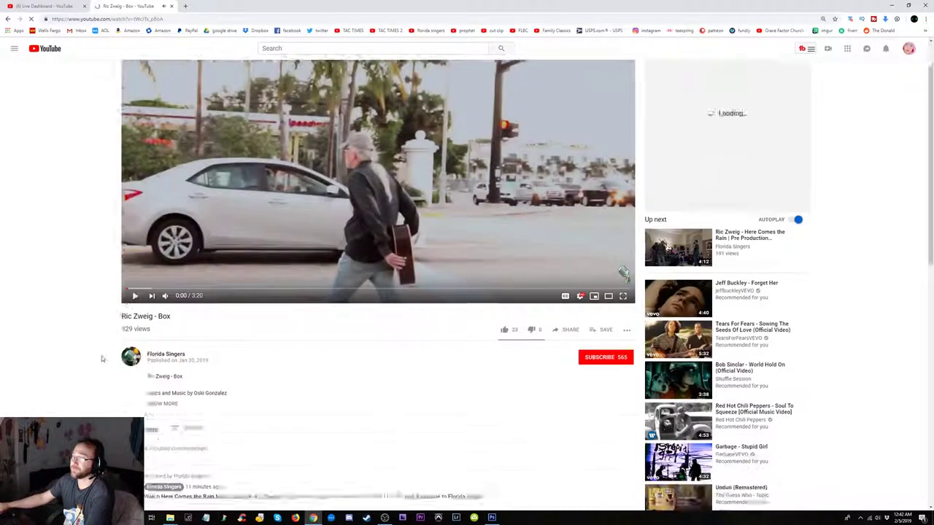
{"action": "scroll", "coordinate": [100, 357], "scroll_direction": "down", "scroll_amount": 5}
{"action": "left_click", "coordinate": [192, 251]}
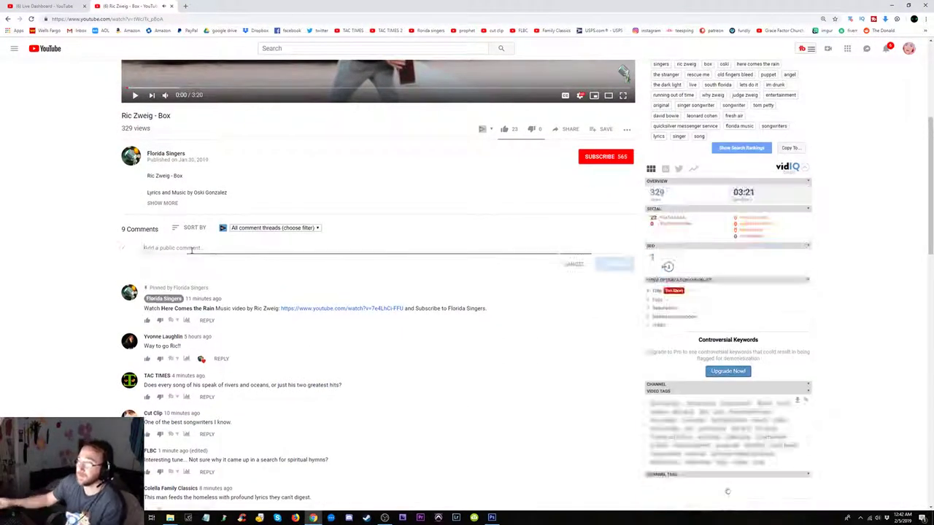
- Write a comment about seeing him live and hearing authentic non-dirivitive songwriting
{"action": "type", "text": "We"}
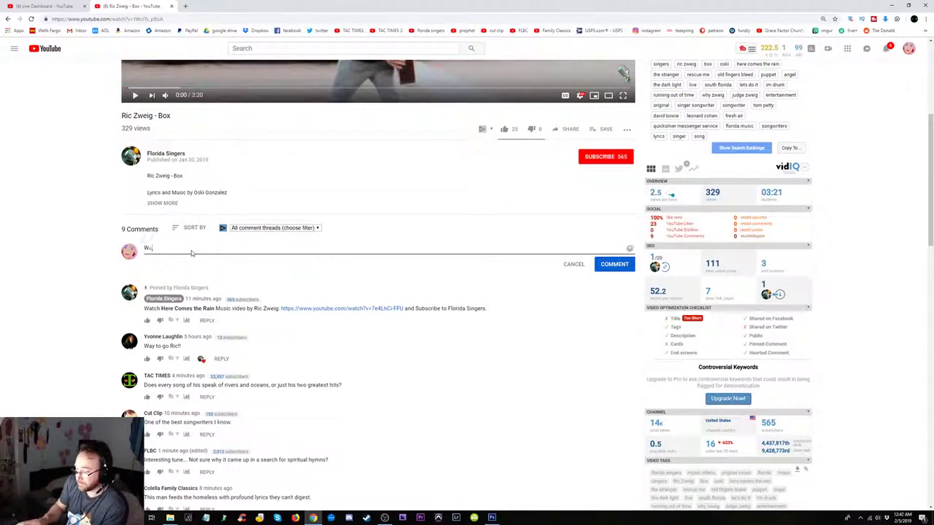
{"action": "key", "text": "BackSpace"}
{"action": "key", "text": "BackSpace"}
{"action": "type", "text": "I've seen"}
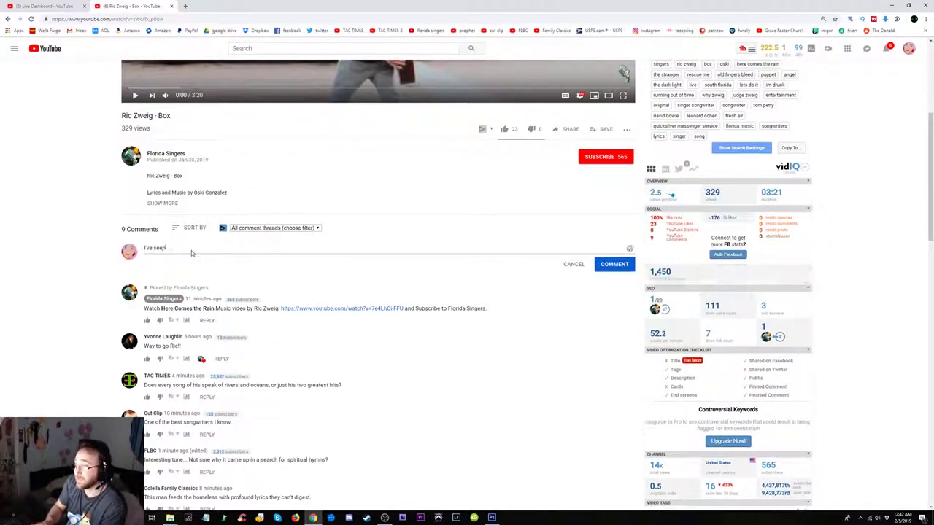
{"action": "type", "text": " this"}
{"action": "type", "text": " guy in"}
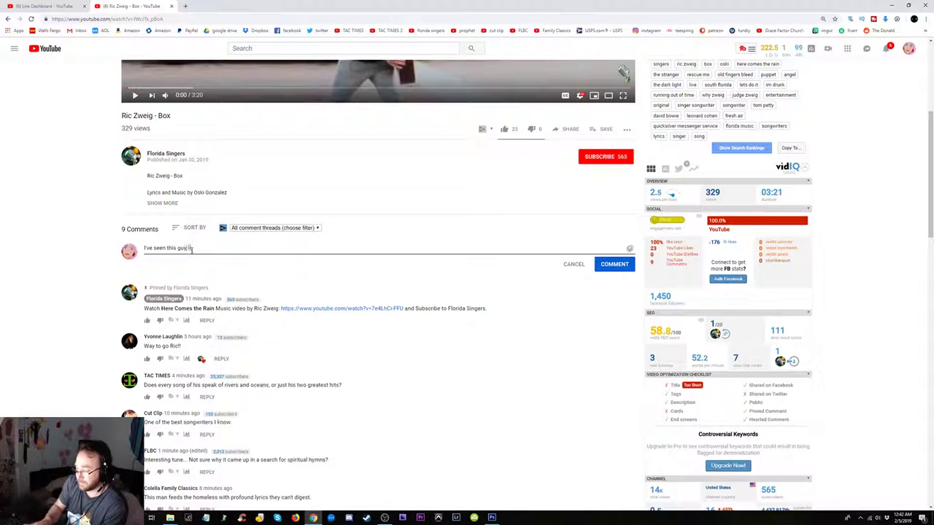
{"action": "type", "text": "y live before and"}
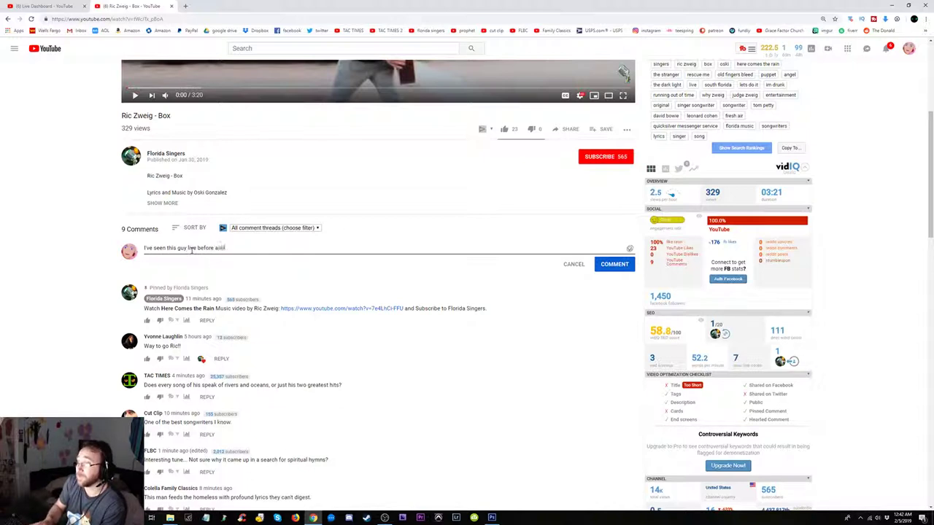
{"action": "type", "text": "n"}
{"action": "type", "text": " and"}
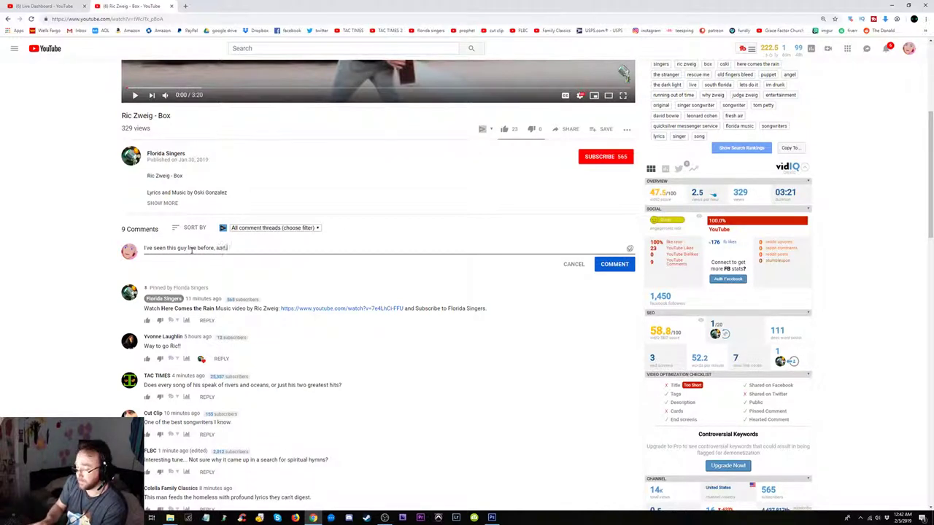
{"action": "type", "text": " let me just te"}
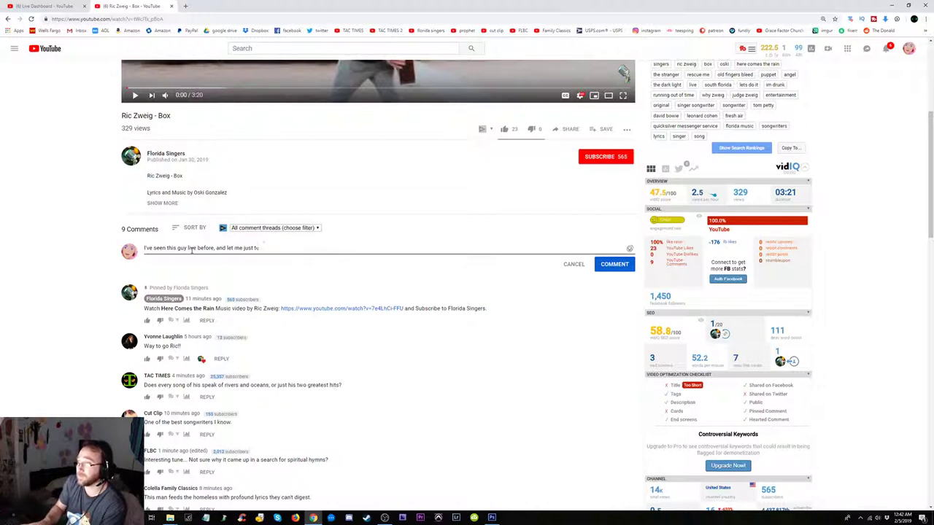
{"action": "type", "text": ", i"}
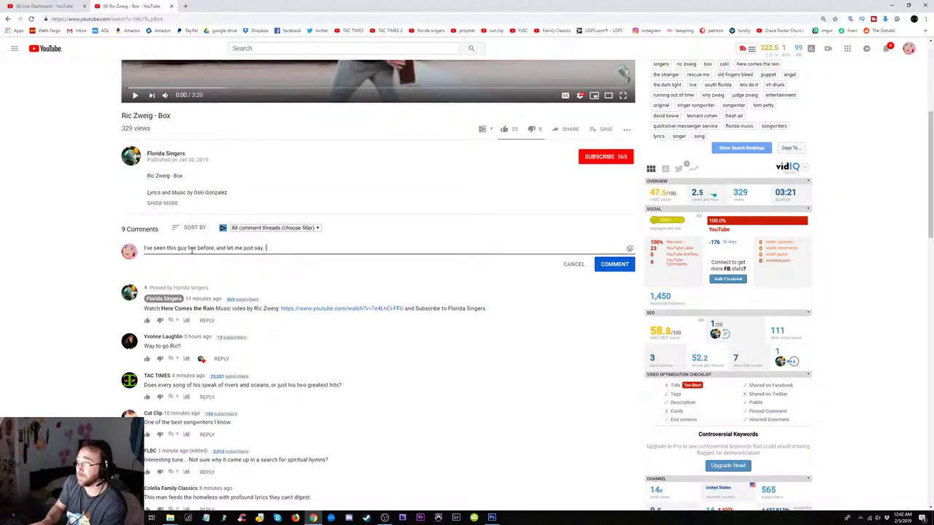
{"action": "type", "text": "t was a"}
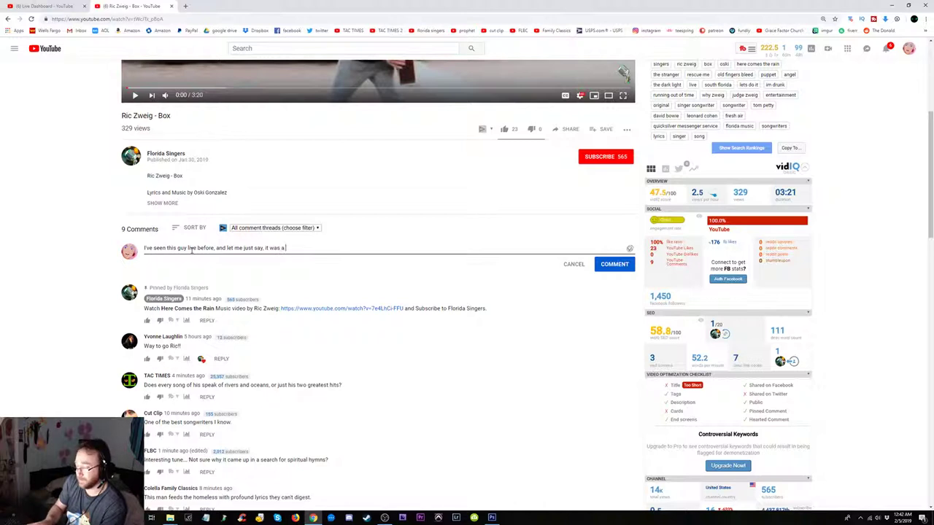
{"action": "type", "text": " breath of fresh ai"}
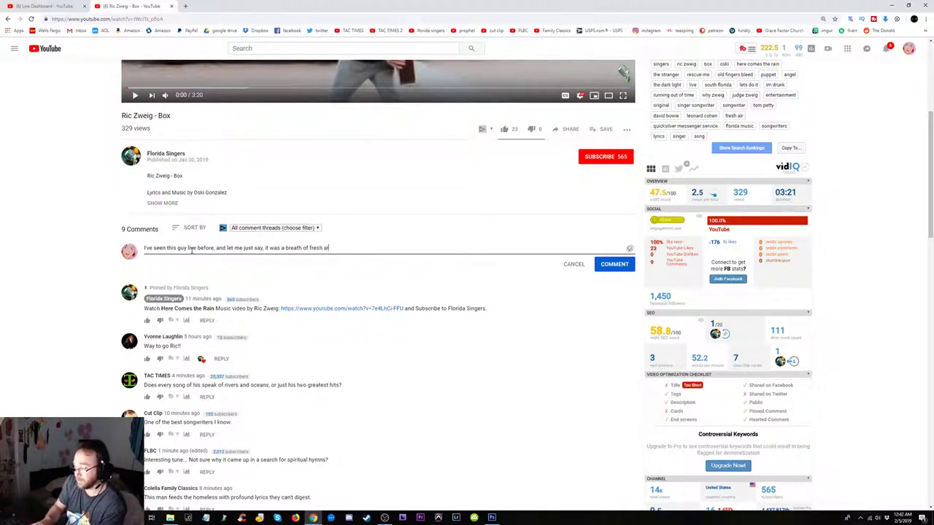
{"action": "type", "text": "r so se"}
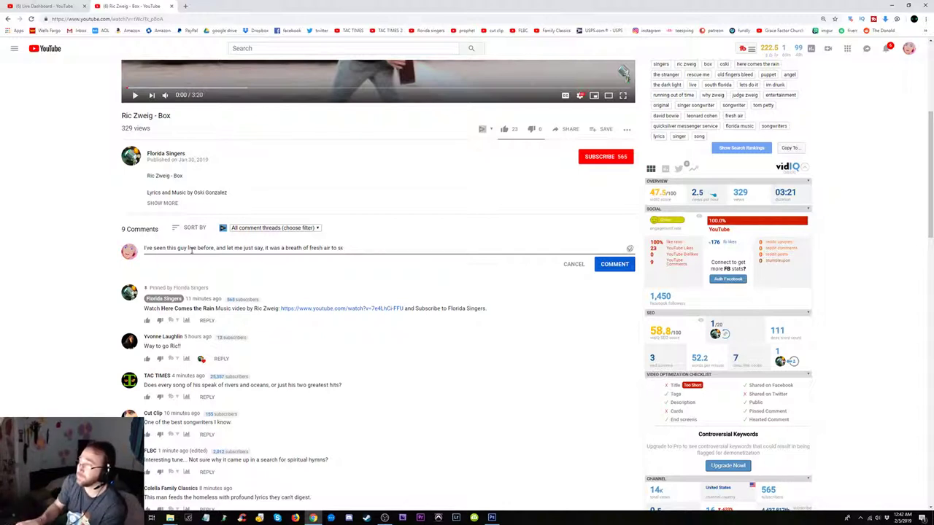
{"action": "key", "text": "BackSpace"}
{"action": "key", "text": "BackSpace"}
{"action": "key", "text": "BackSpace"}
{"action": "type", "text": "hear "}
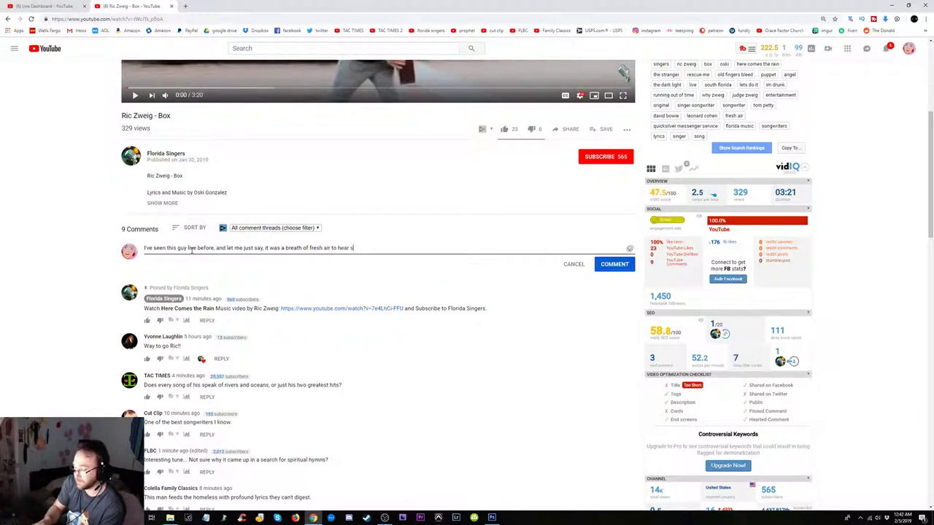
{"action": "type", "text": "uch authent"}
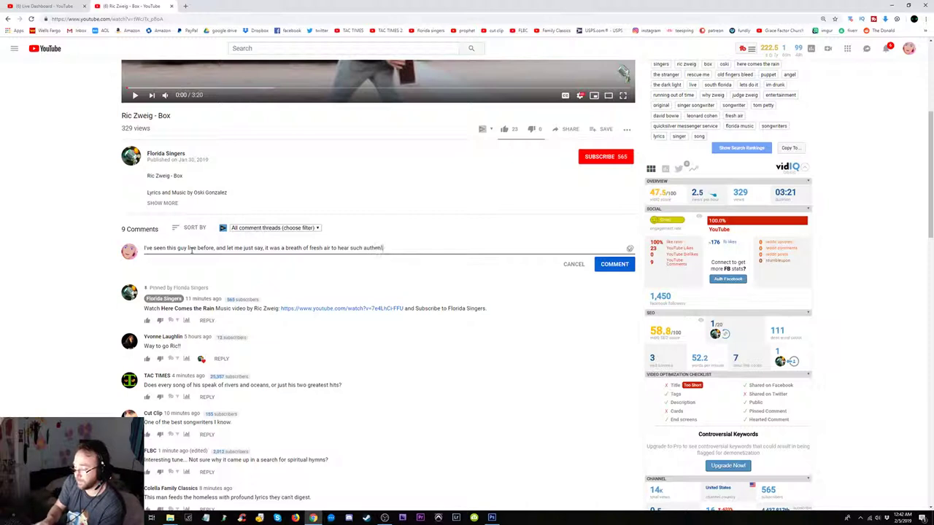
{"action": "type", "text": "c!"}
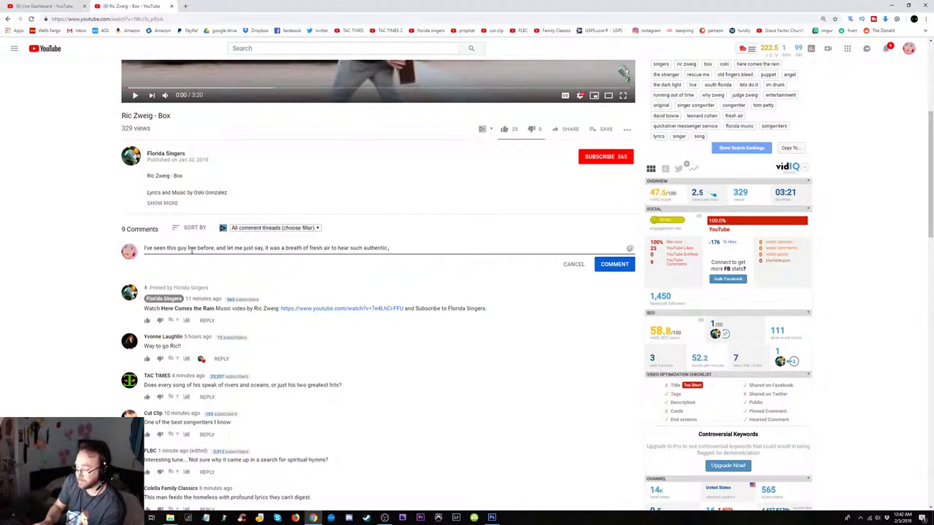
{"action": "type", "text": "non-dirivit"}
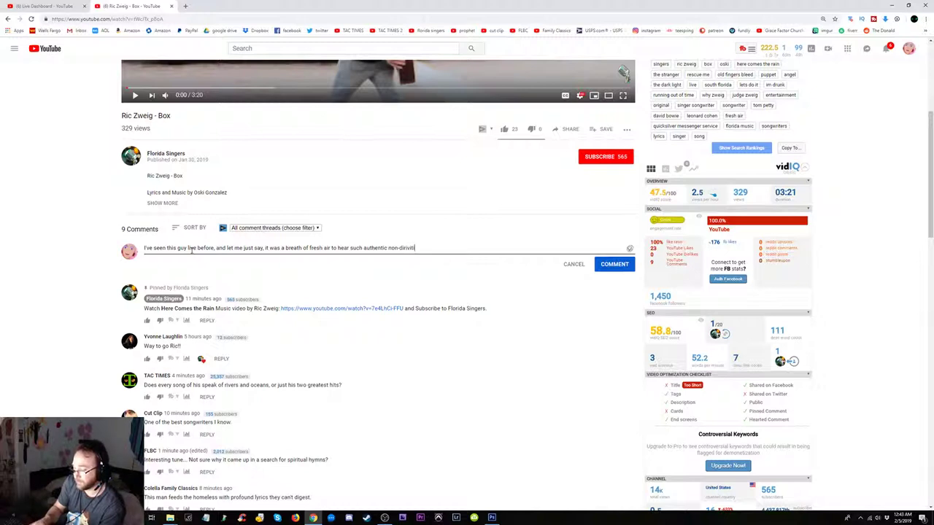
{"action": "type", "text": "ive songwri"}
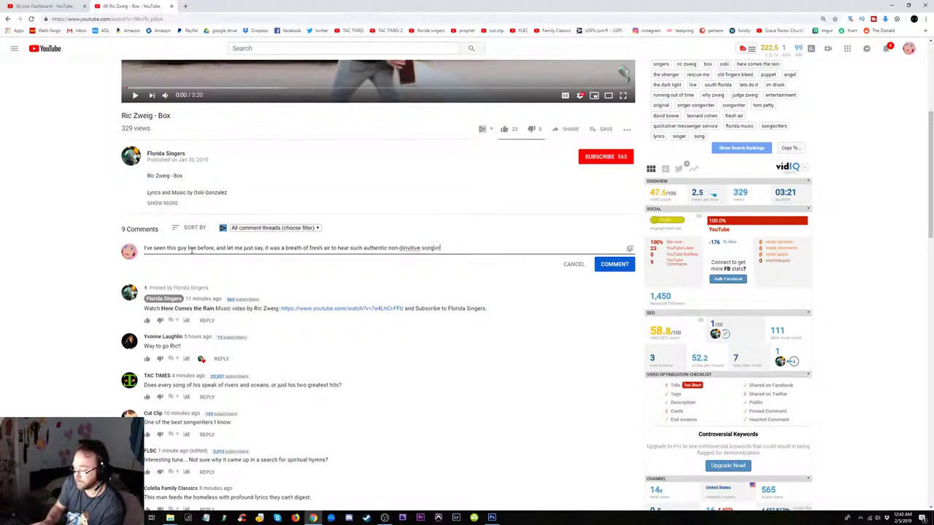
{"action": "type", "text": "ting,"}
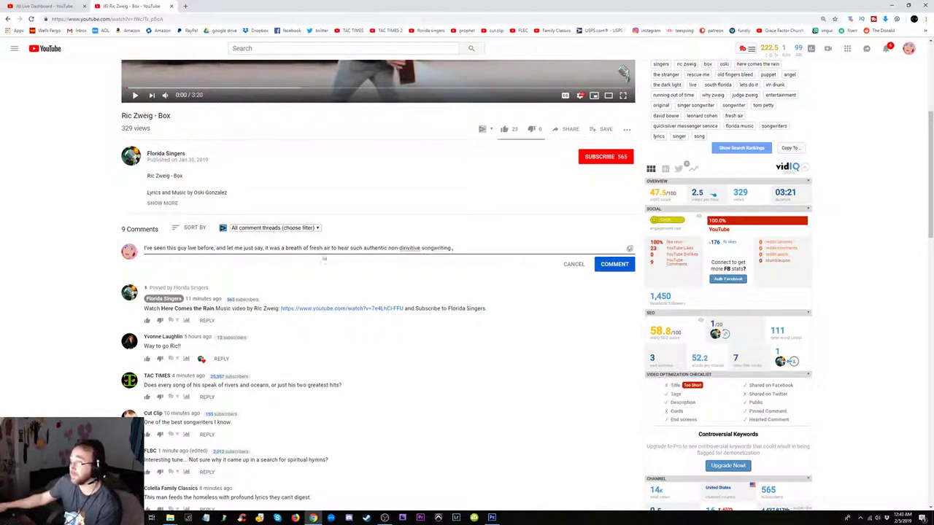
- Check spelling suggestions for 'dirivitive', dismiss them, and select the word
{"action": "right_click", "coordinate": [414, 248]}
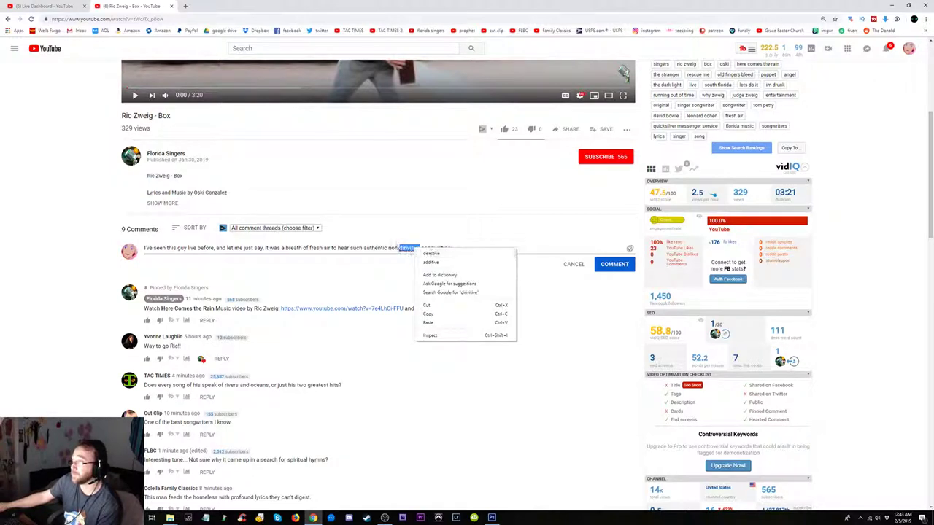
{"action": "left_click", "coordinate": [395, 247]}
{"action": "double_click", "coordinate": [402, 248]}
{"action": "key", "text": "ctrl+c"}
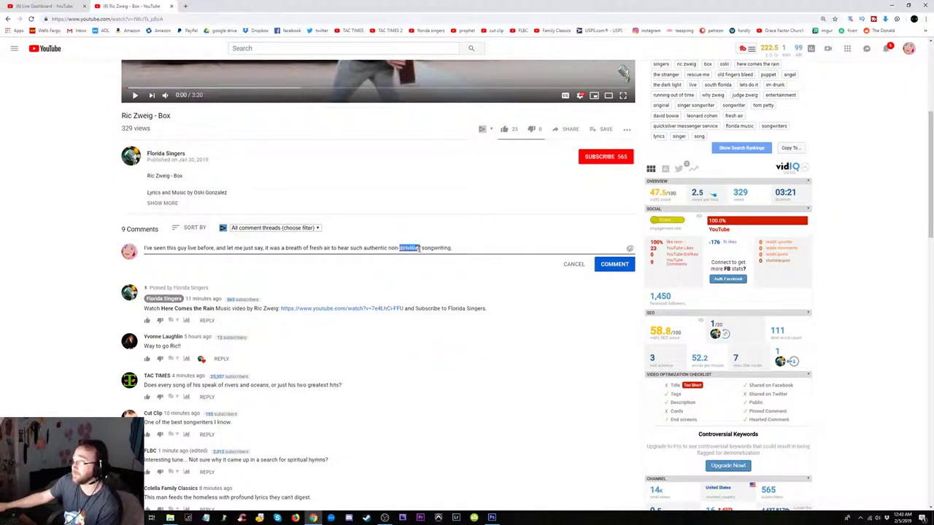
- Search Google for the misspelled word in a new tab and show results for 'derivative'
{"action": "left_click", "coordinate": [184, 7]}
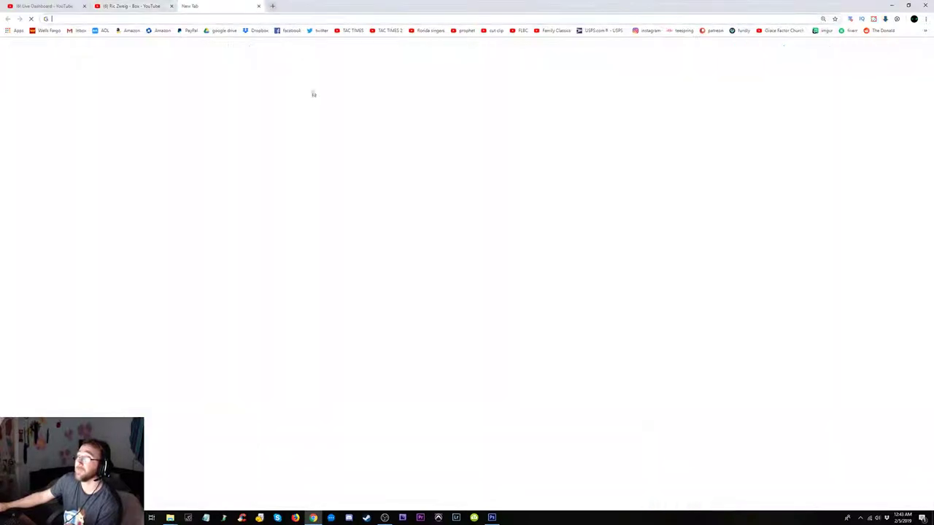
{"action": "key", "text": "ctrl+v"}
{"action": "key", "text": "Return"}
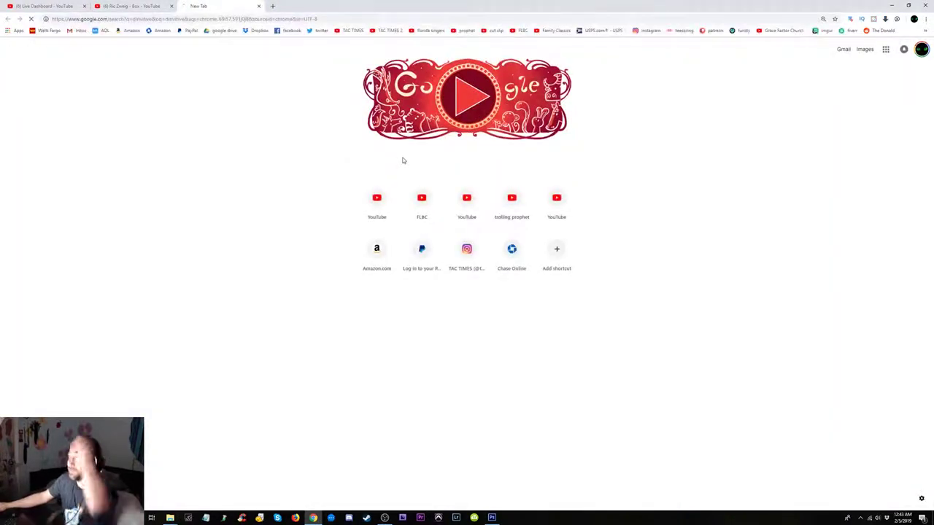
{"action": "left_click", "coordinate": [149, 114]}
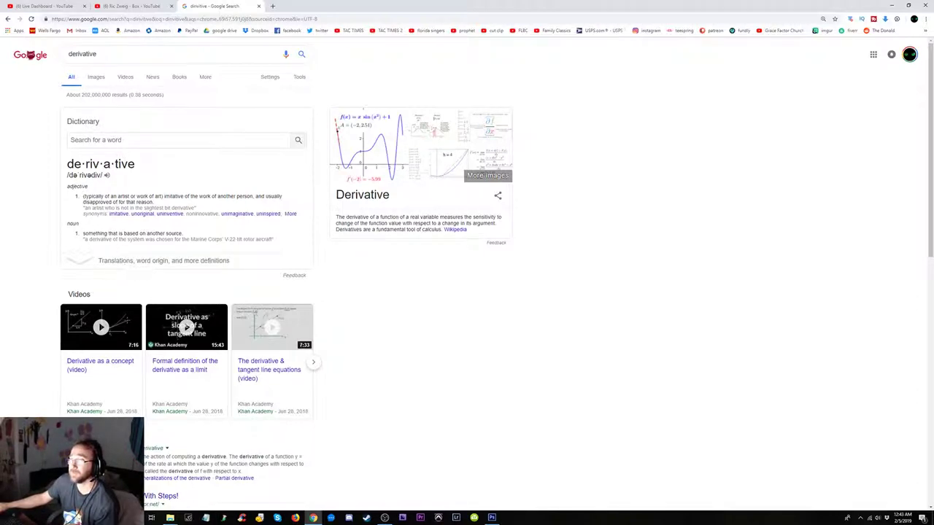
{"action": "key", "text": "alt+Right"}
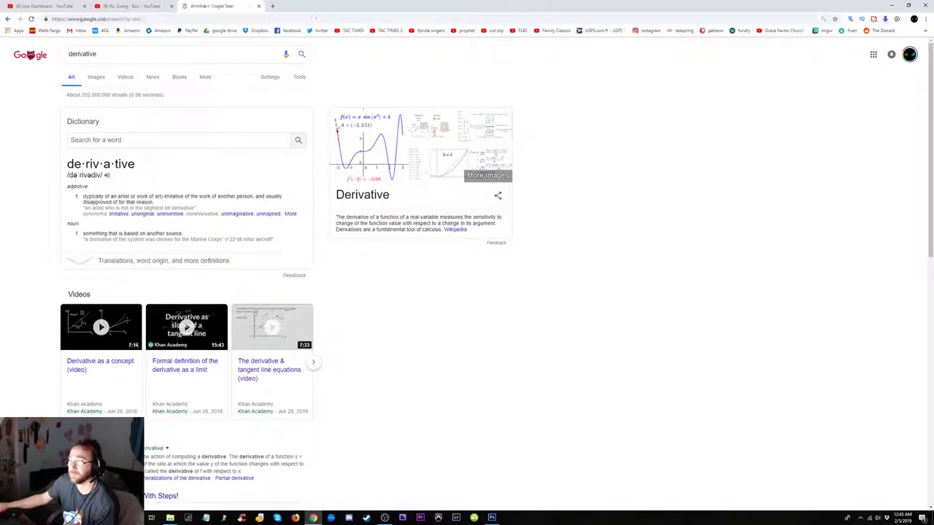
{"action": "scroll", "coordinate": [194, 253], "scroll_direction": "up", "scroll_amount": 5}
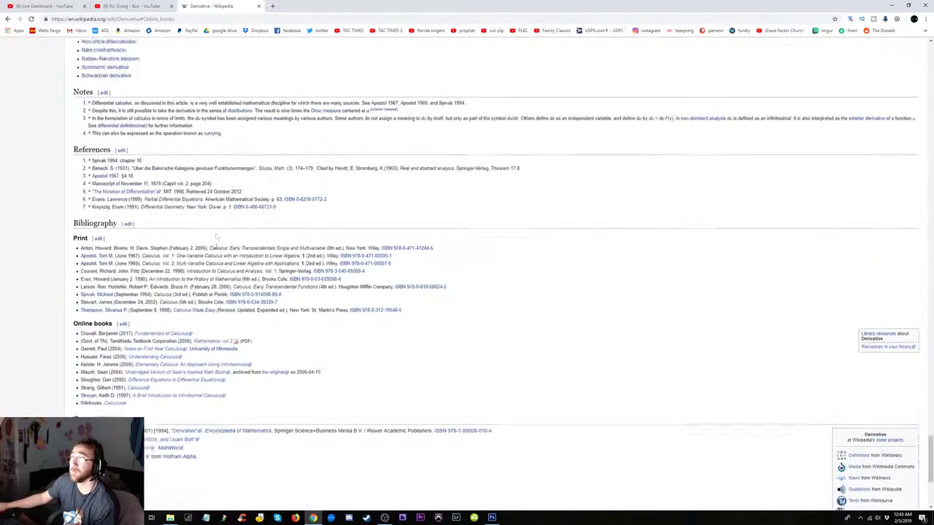
{"action": "scroll", "coordinate": [204, 249], "scroll_direction": "up", "scroll_amount": 5}
{"action": "scroll", "coordinate": [212, 246], "scroll_direction": "up", "scroll_amount": 5}
{"action": "scroll", "coordinate": [210, 252], "scroll_direction": "up", "scroll_amount": 5}
{"action": "scroll", "coordinate": [209, 252], "scroll_direction": "up", "scroll_amount": 5}
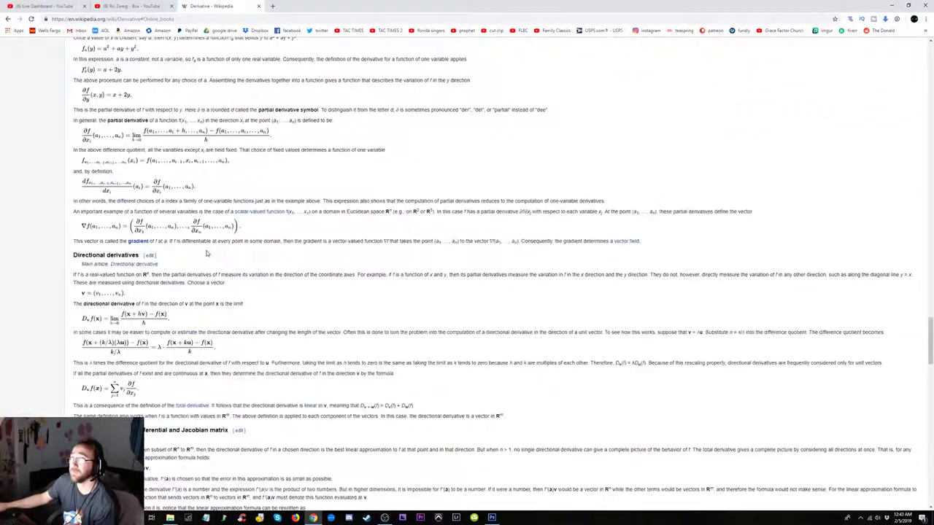
{"action": "scroll", "coordinate": [209, 252], "scroll_direction": "up", "scroll_amount": 5}
{"action": "scroll", "coordinate": [210, 252], "scroll_direction": "up", "scroll_amount": 3}
{"action": "scroll", "coordinate": [929, 172], "scroll_direction": "up", "scroll_amount": 5}
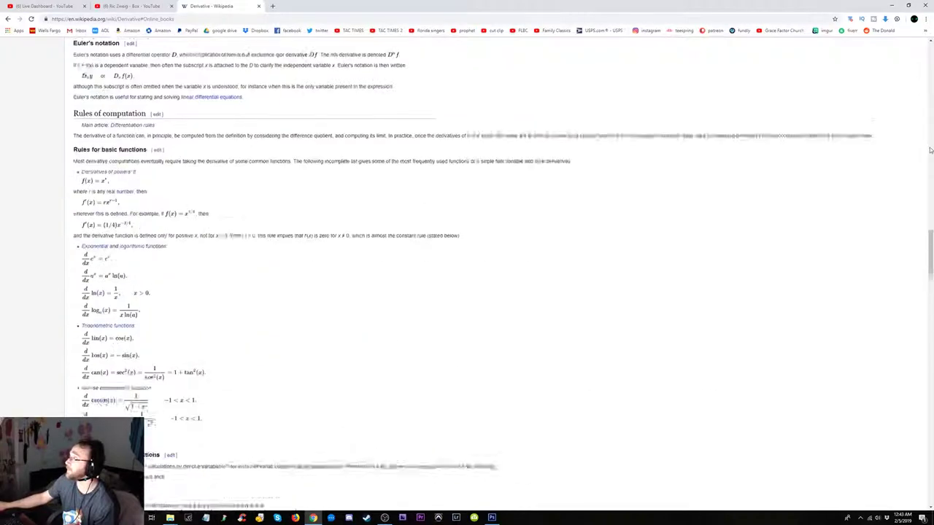
{"action": "scroll", "coordinate": [928, 173], "scroll_direction": "up", "scroll_amount": 5}
{"action": "scroll", "coordinate": [929, 172], "scroll_direction": "up", "scroll_amount": 5}
{"action": "scroll", "coordinate": [928, 173], "scroll_direction": "up", "scroll_amount": 5}
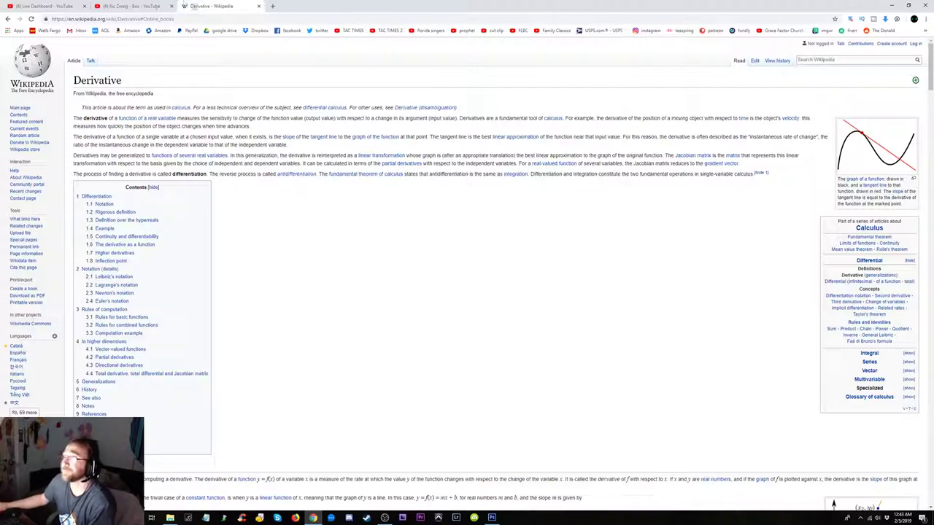
{"action": "left_click", "coordinate": [131, 6]}
{"action": "left_click", "coordinate": [205, 7]}
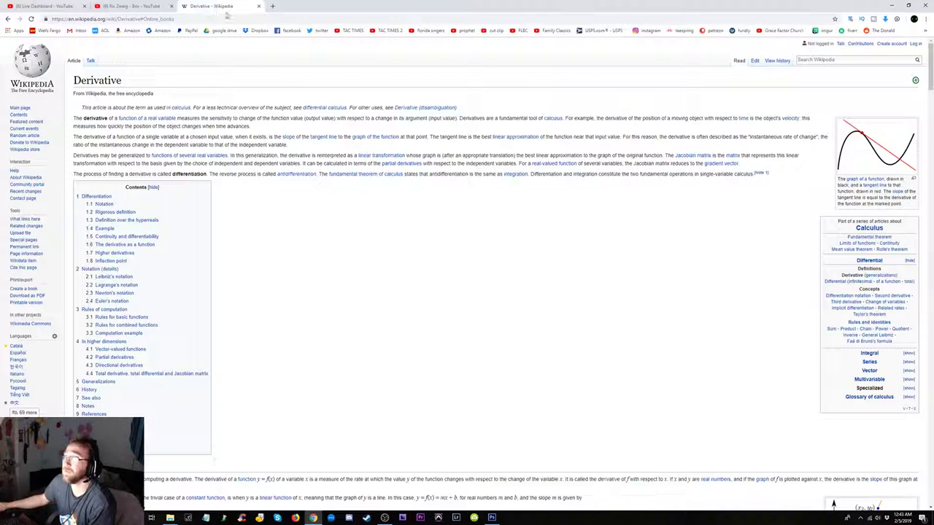
{"action": "left_click", "coordinate": [219, 19]}
- Search Google for 'define derivative', then return to the YouTube comment draft
{"action": "type", "text": "define "}
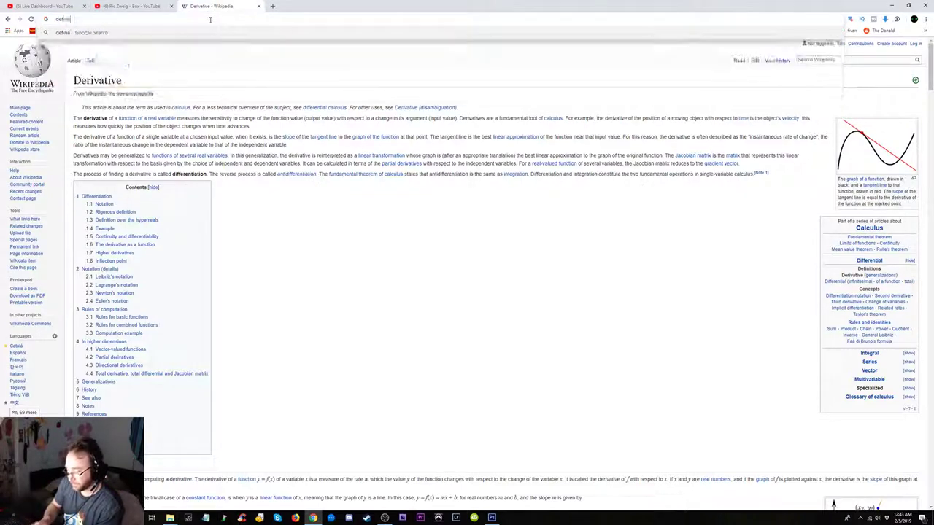
{"action": "type", "text": "deri"}
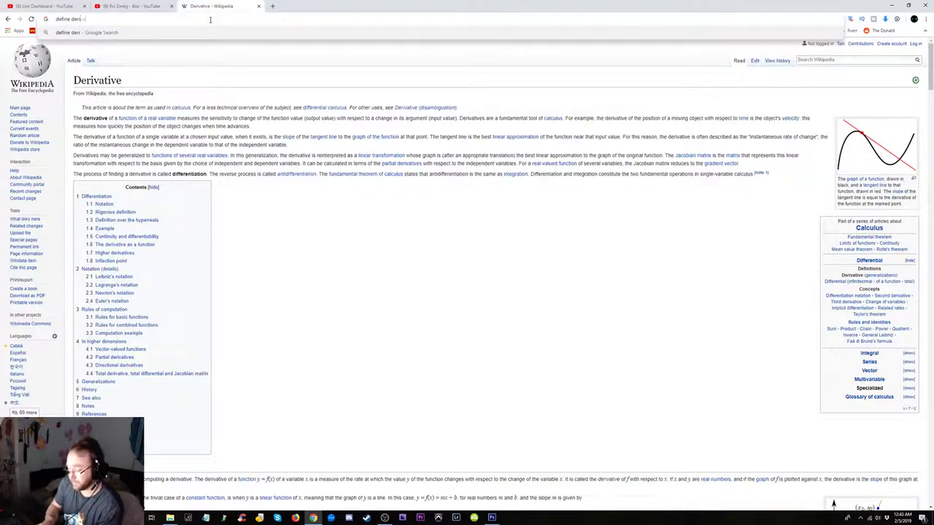
{"action": "type", "text": "vative&aqs=chrome..69i57.3439j0j4&sourceid=chrome&ie=UTF-8"}
{"action": "key", "text": "Return"}
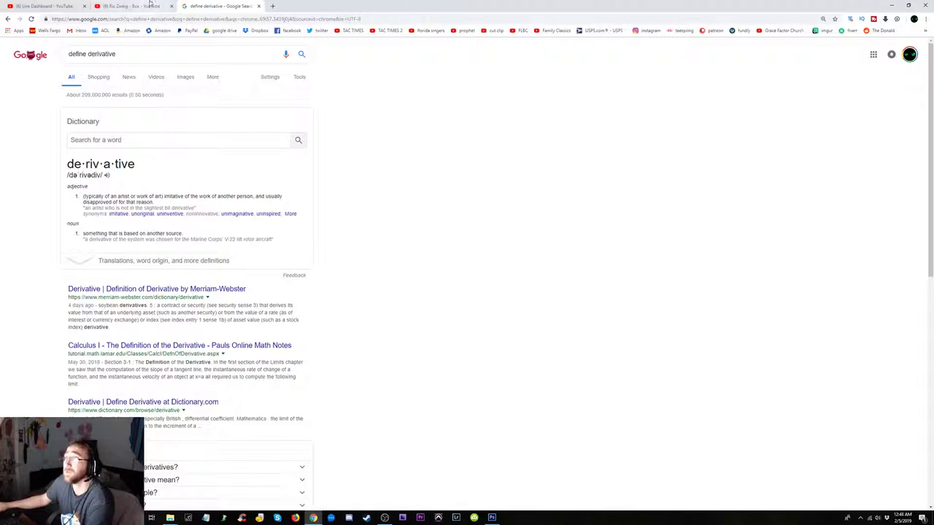
{"action": "double_click", "coordinate": [117, 54]}
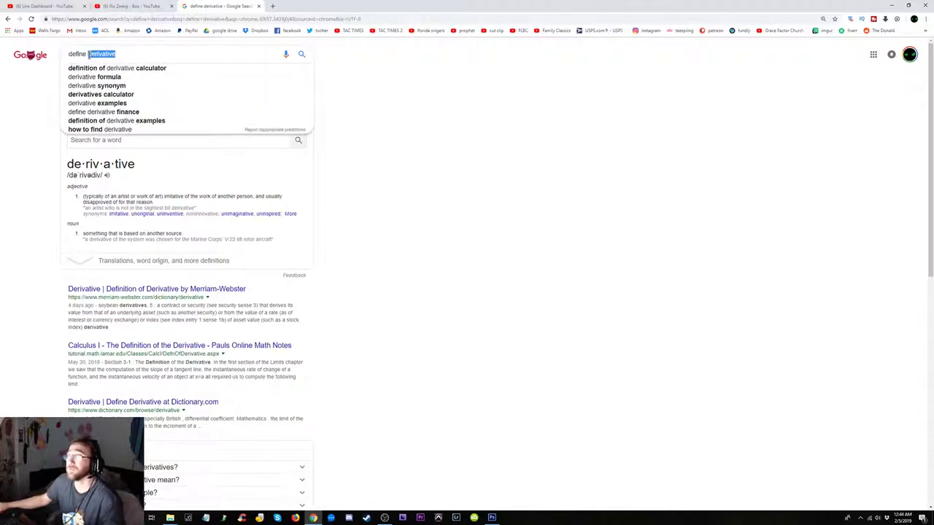
{"action": "left_click", "coordinate": [128, 6]}
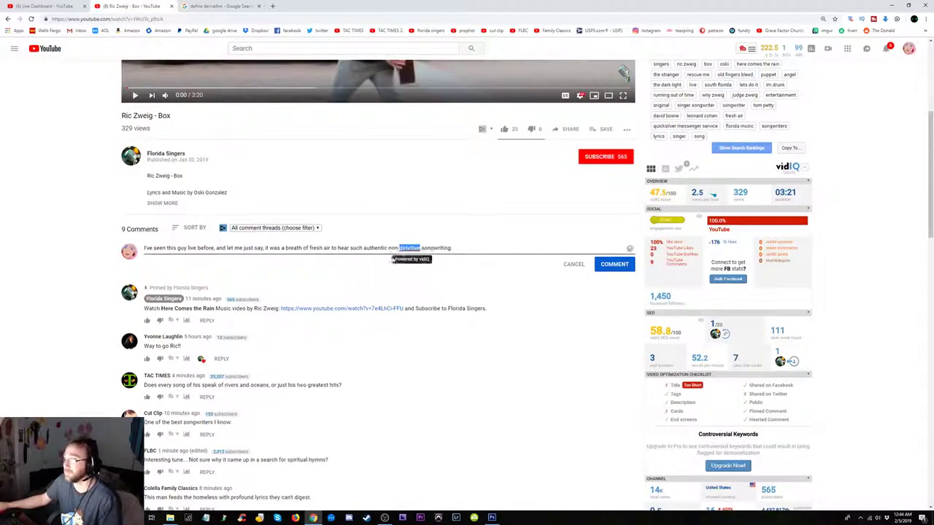
- Correct the misspelled 'dirivitive' to 'derivative' in the comment draft
{"action": "left_click", "coordinate": [398, 249]}
{"action": "left_click_drag", "start_coordinate": [400, 248], "coordinate": [419, 249]}
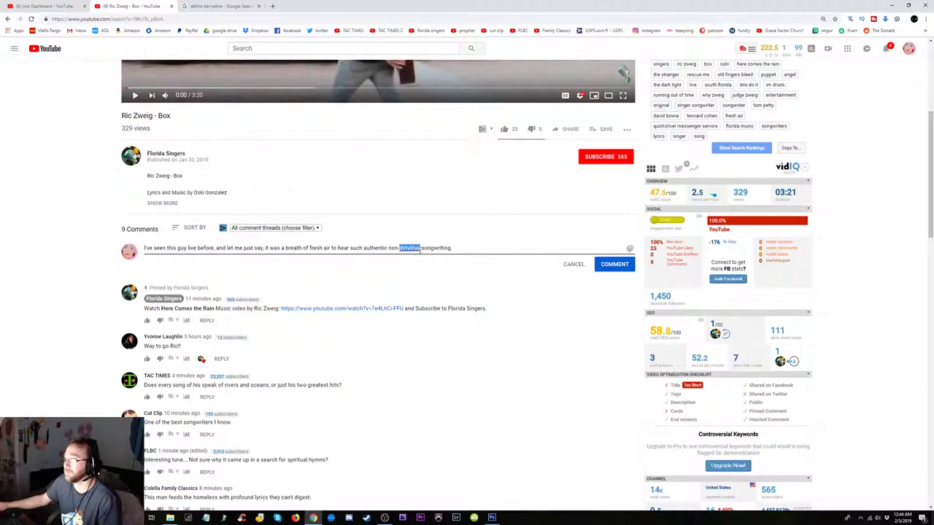
{"action": "type", "text": "derivative"}
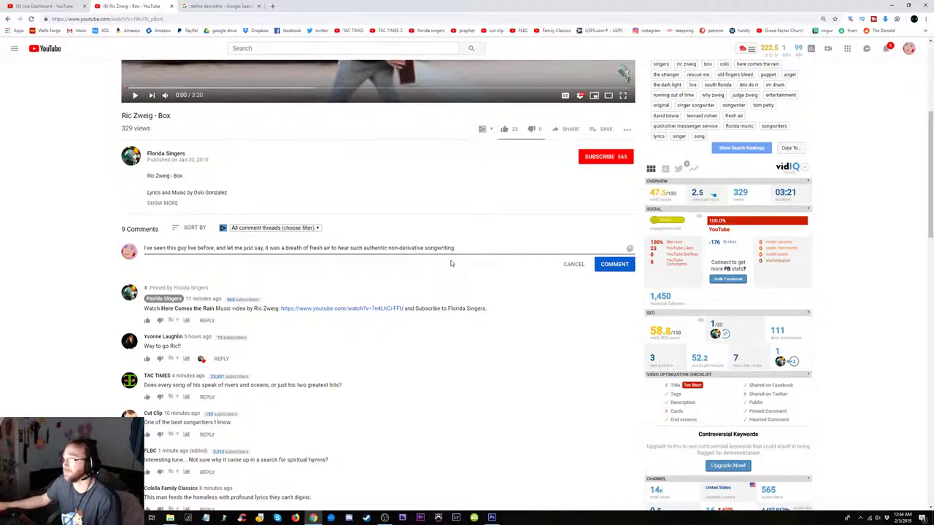
- Wrap the phrase in parentheses so it reads '(non-derivative) songwriting'
{"action": "left_click", "coordinate": [389, 248]}
{"action": "type", "text": "and"}
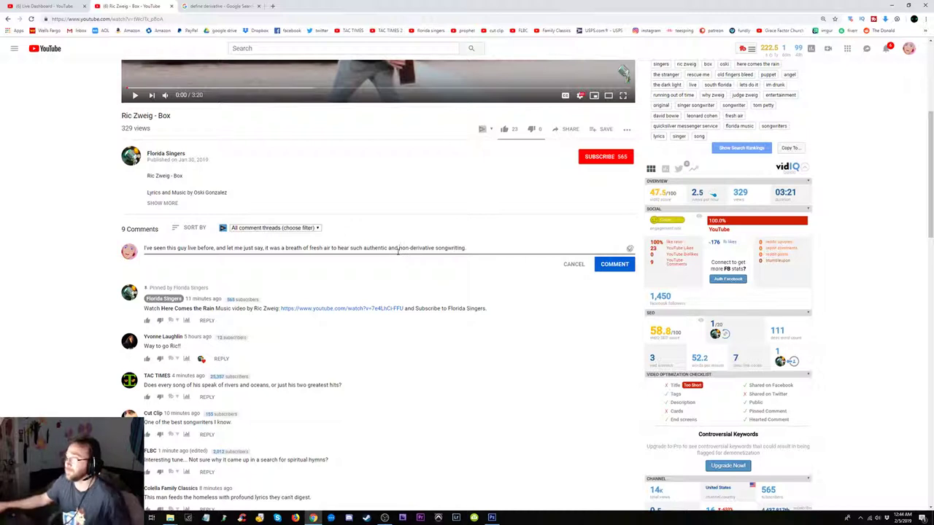
{"action": "double_click", "coordinate": [394, 248]}
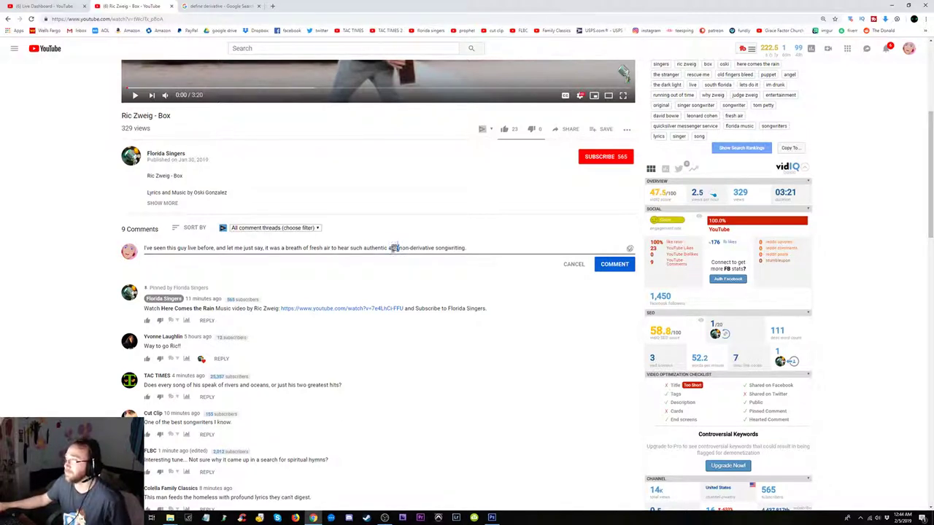
{"action": "type", "text": "("}
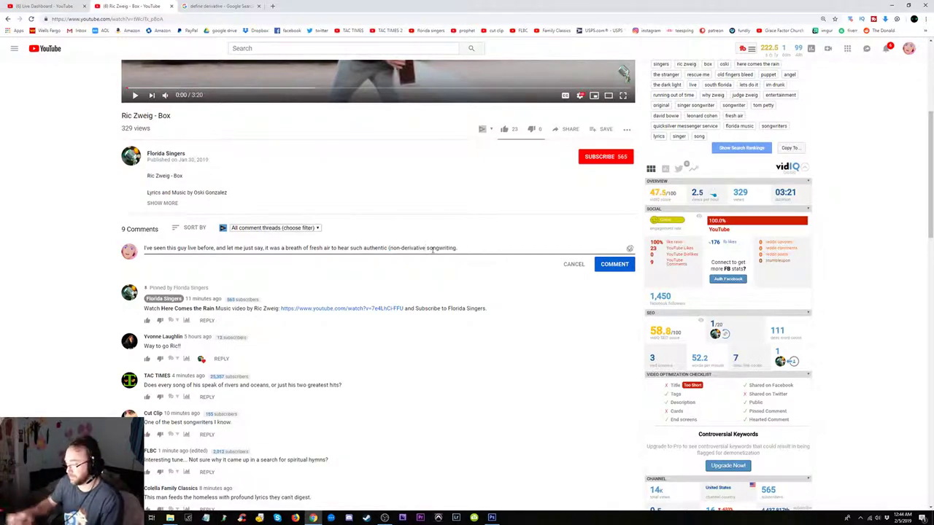
{"action": "left_click", "coordinate": [426, 248]}
{"action": "type", "text": ")"}
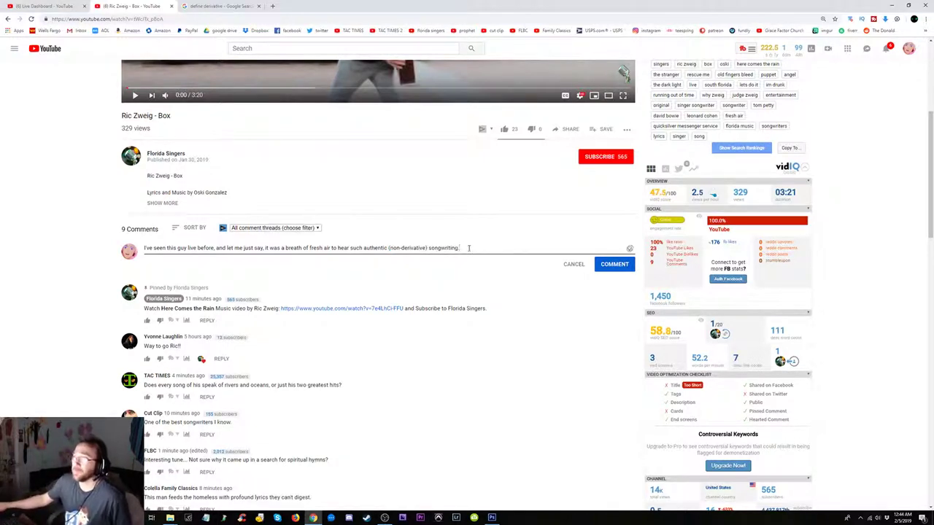
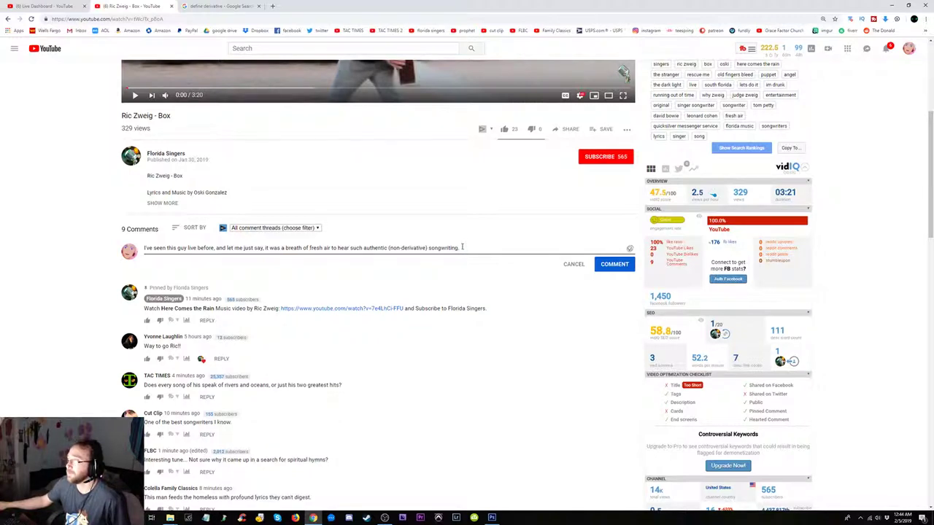
- Reword the comment to end 'original music.' and replace 'let me just say' with 'I'll say'
{"action": "key", "text": "BackSpace"}
{"action": "key", "text": "BackSpace"}
{"action": "key", "text": "BackSpace"}
{"action": "key", "text": "BackSpace"}
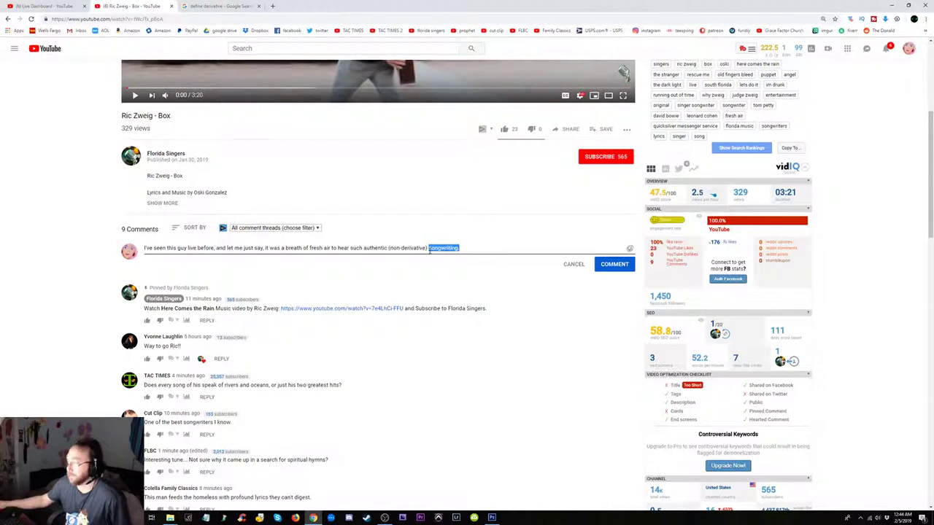
{"action": "type", "text": "inal mus"}
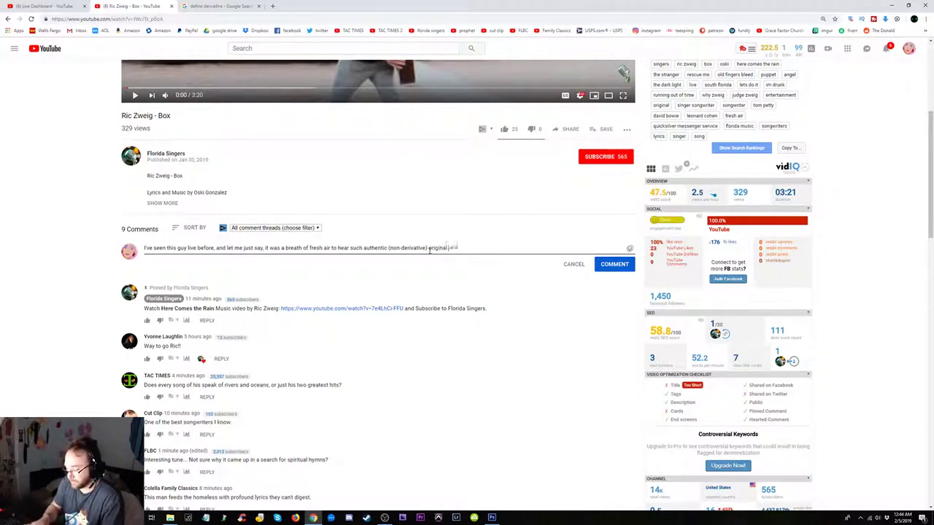
{"action": "type", "text": "ic."}
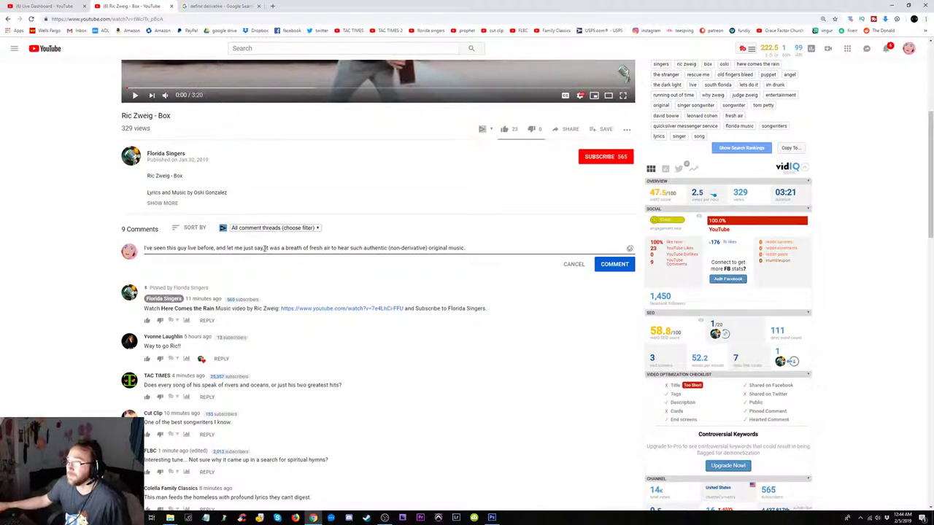
{"action": "left_click_drag", "start_coordinate": [264, 249], "coordinate": [228, 248]}
{"action": "key", "text": "BackSpace"}
{"action": "type", "text": "I'll "}
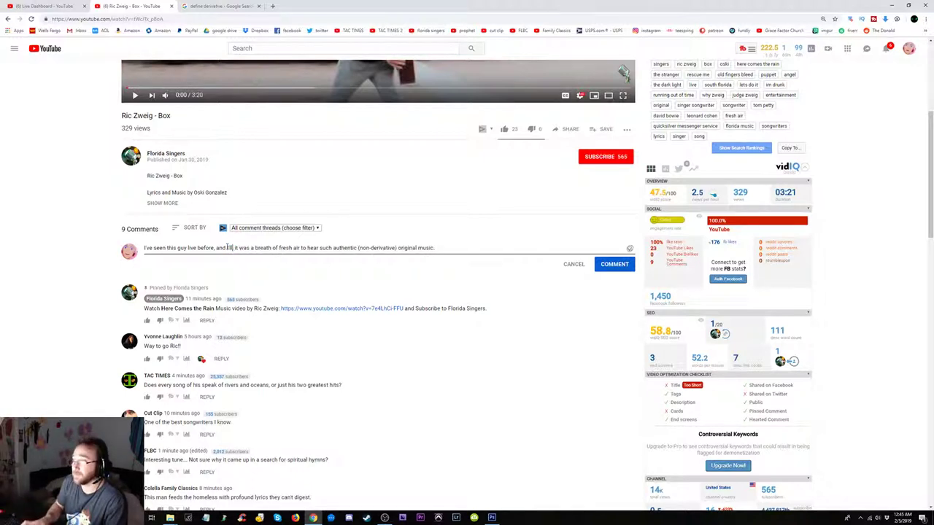
{"action": "type", "text": "say"}
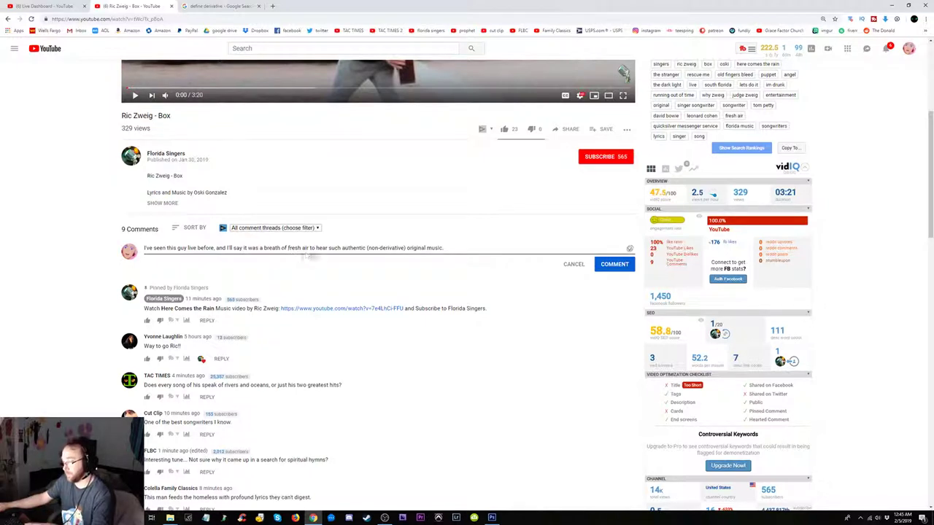
- Put 'fresh air' in quotes and post the comment
{"action": "left_click", "coordinate": [289, 248]}
{"action": "type", "text": "'"}
{"action": "left_click", "coordinate": [310, 248]}
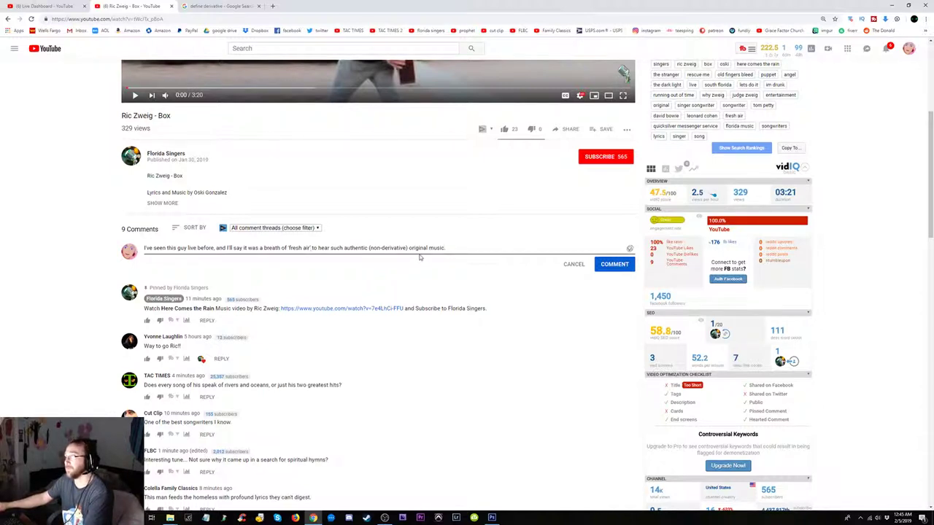
{"action": "left_click", "coordinate": [620, 266]}
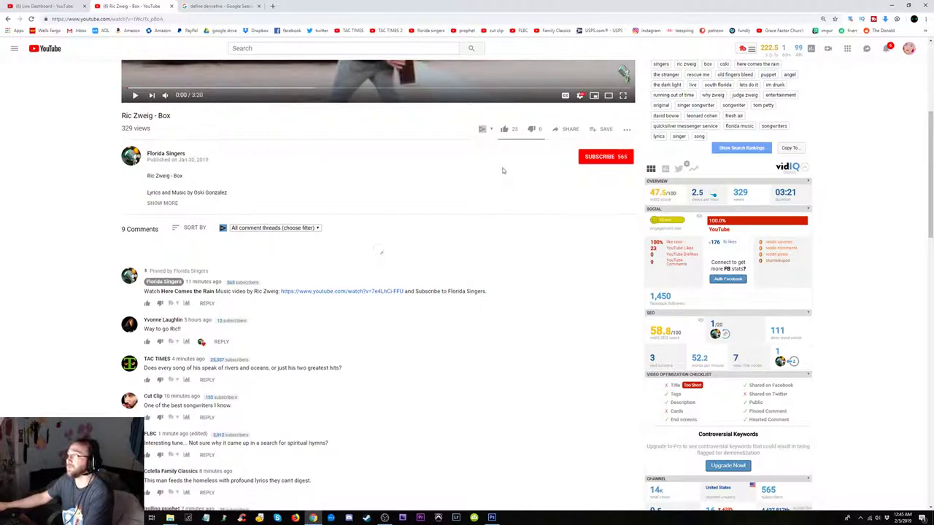
- Like the Box video, then switch to a different channel from the account menu
{"action": "left_click", "coordinate": [505, 129]}
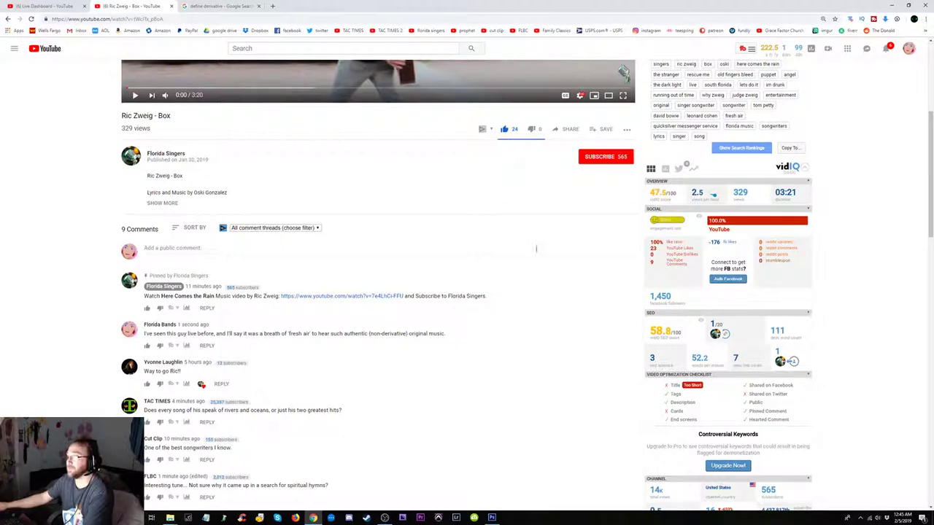
{"action": "scroll", "coordinate": [510, 328], "scroll_direction": "up", "scroll_amount": 4}
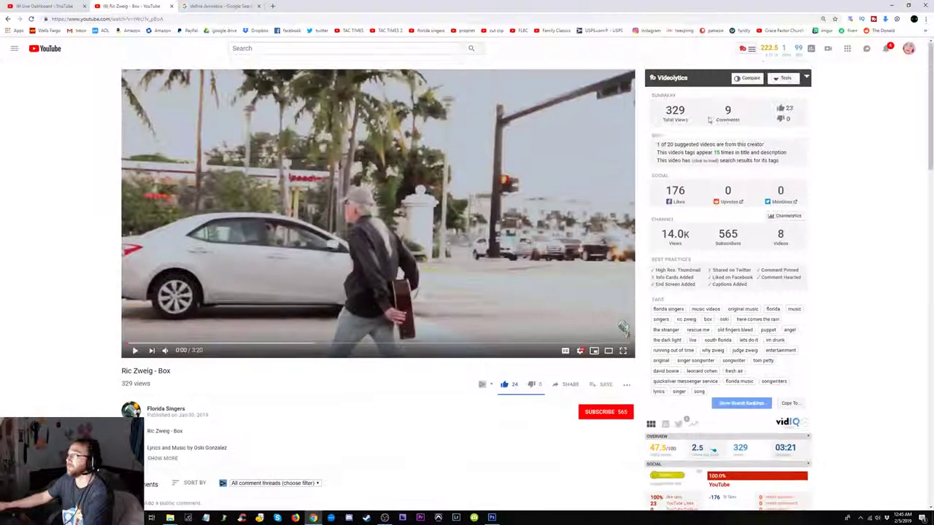
{"action": "left_click", "coordinate": [908, 48]}
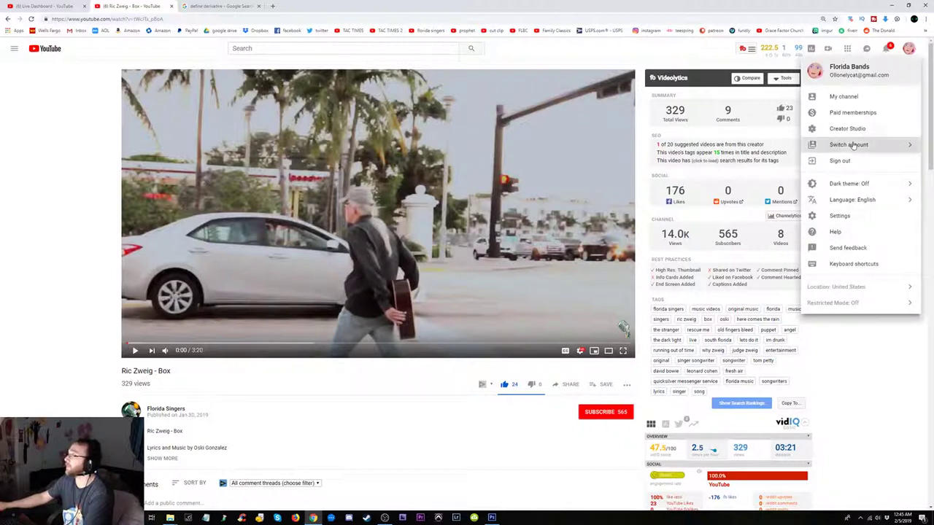
{"action": "left_click", "coordinate": [852, 146]}
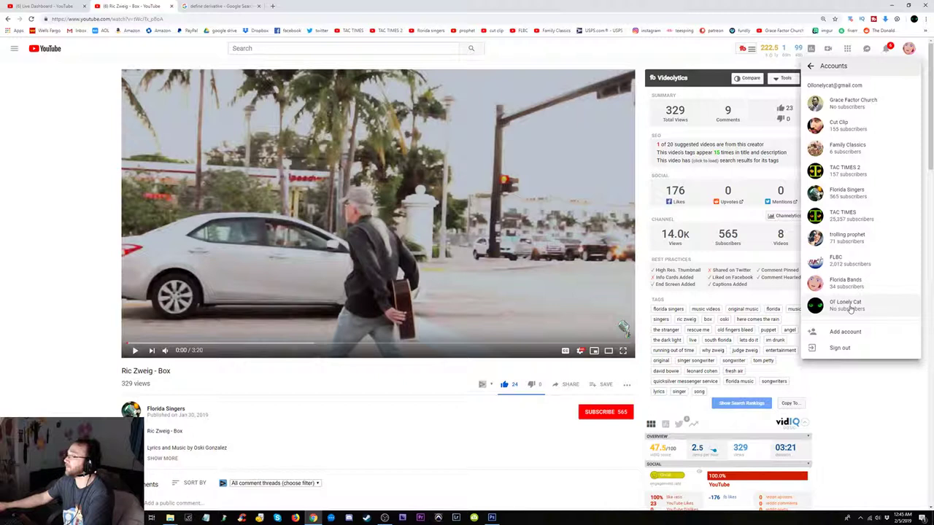
{"action": "left_click", "coordinate": [852, 307]}
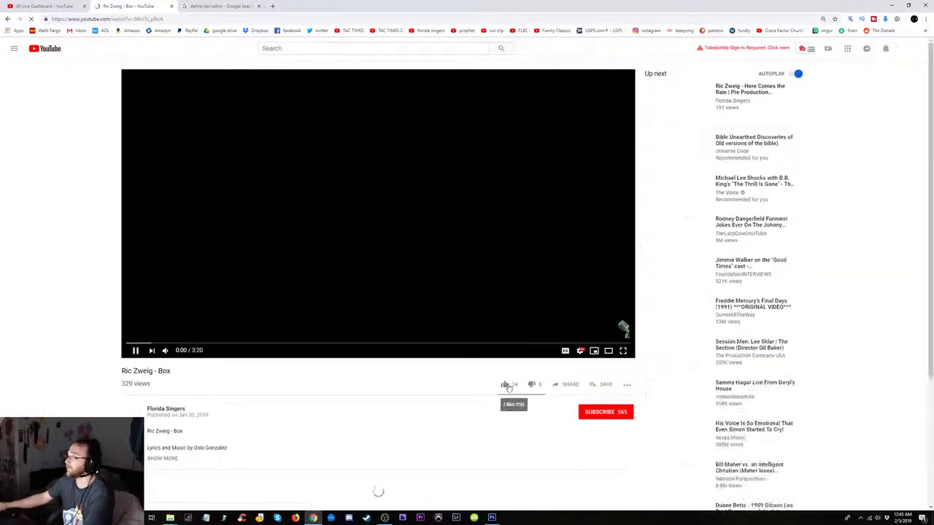
- Like the Box video again from the newly selected channel
{"action": "left_click", "coordinate": [508, 386]}
{"action": "scroll", "coordinate": [453, 398], "scroll_direction": "down", "scroll_amount": 2}
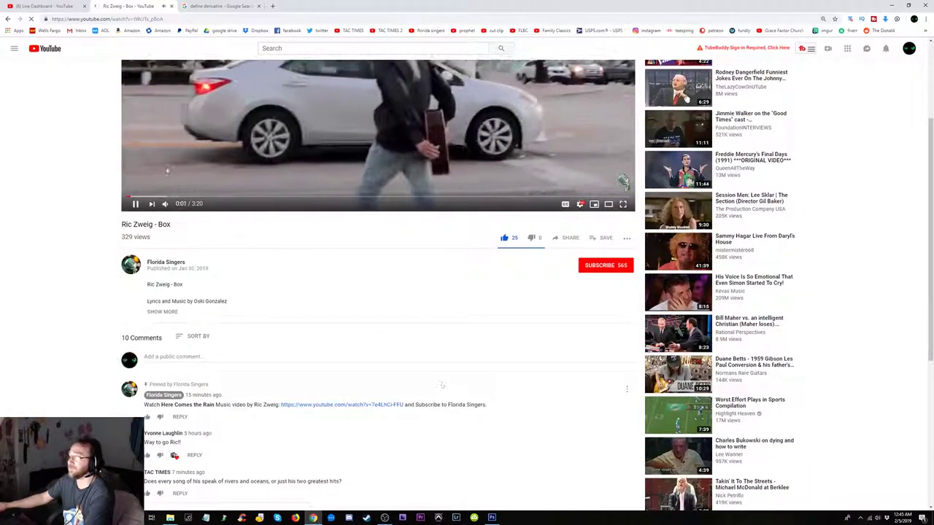
{"action": "scroll", "coordinate": [289, 221], "scroll_direction": "down", "scroll_amount": 3}
{"action": "scroll", "coordinate": [292, 221], "scroll_direction": "down", "scroll_amount": 3}
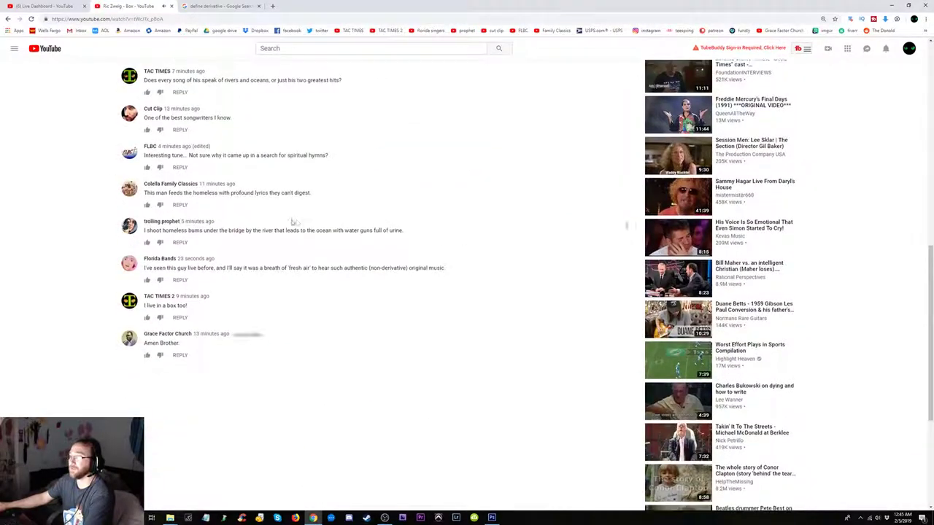
{"action": "scroll", "coordinate": [292, 222], "scroll_direction": "up", "scroll_amount": 1}
{"action": "scroll", "coordinate": [293, 221], "scroll_direction": "up", "scroll_amount": 1}
{"action": "scroll", "coordinate": [295, 222], "scroll_direction": "up", "scroll_amount": 1}
{"action": "scroll", "coordinate": [298, 222], "scroll_direction": "down", "scroll_amount": 1}
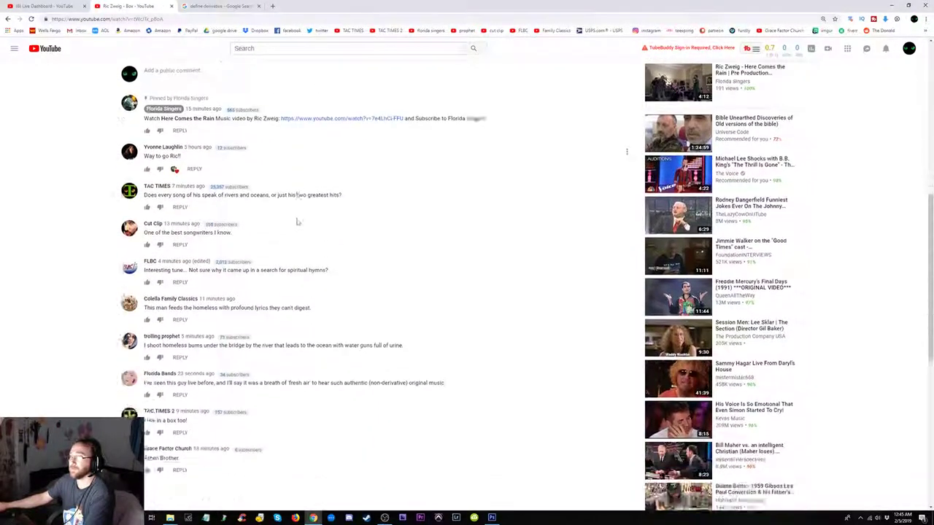
{"action": "scroll", "coordinate": [297, 222], "scroll_direction": "up", "scroll_amount": 2}
{"action": "scroll", "coordinate": [297, 222], "scroll_direction": "down", "scroll_amount": 1}
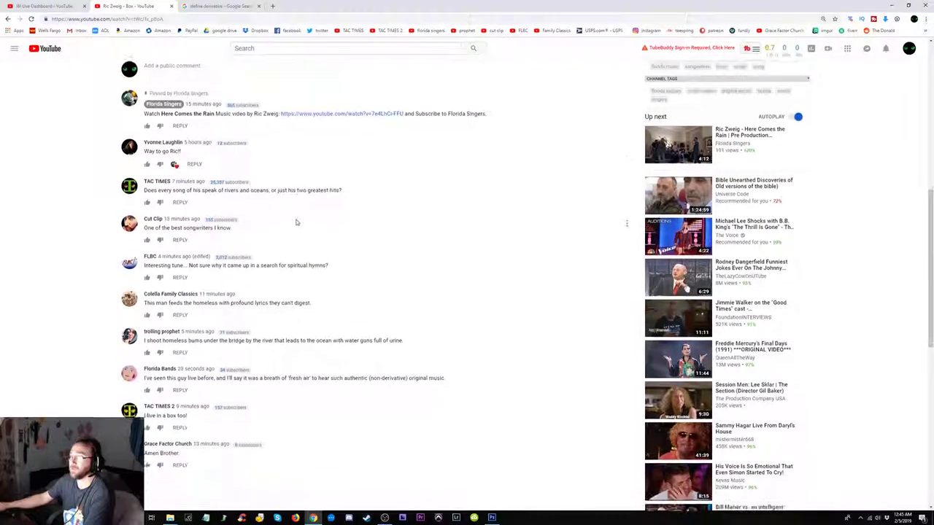
{"action": "scroll", "coordinate": [294, 219], "scroll_direction": "up", "scroll_amount": 2}
{"action": "scroll", "coordinate": [294, 218], "scroll_direction": "up", "scroll_amount": 1}
- Start a new comment in the 'Add a public comment' box
{"action": "left_click", "coordinate": [358, 292]}
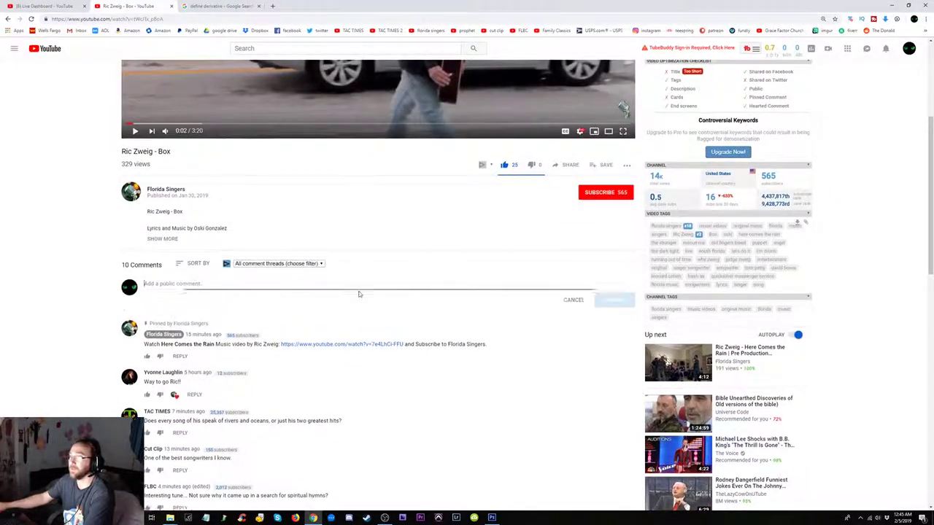
{"action": "scroll", "coordinate": [358, 294], "scroll_direction": "up", "scroll_amount": 2}
{"action": "scroll", "coordinate": [356, 291], "scroll_direction": "down", "scroll_amount": 1}
{"action": "scroll", "coordinate": [357, 292], "scroll_direction": "up", "scroll_amount": 2}
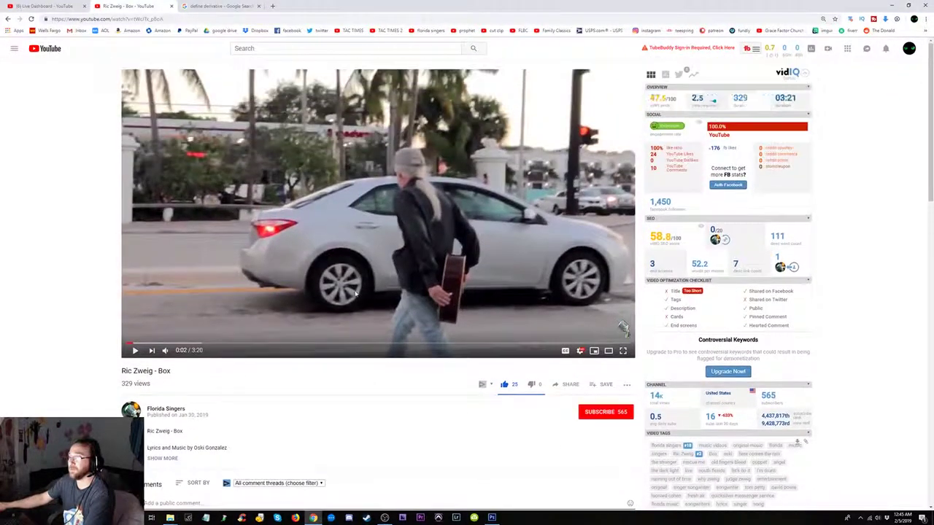
{"action": "scroll", "coordinate": [356, 292], "scroll_direction": "down", "scroll_amount": 2}
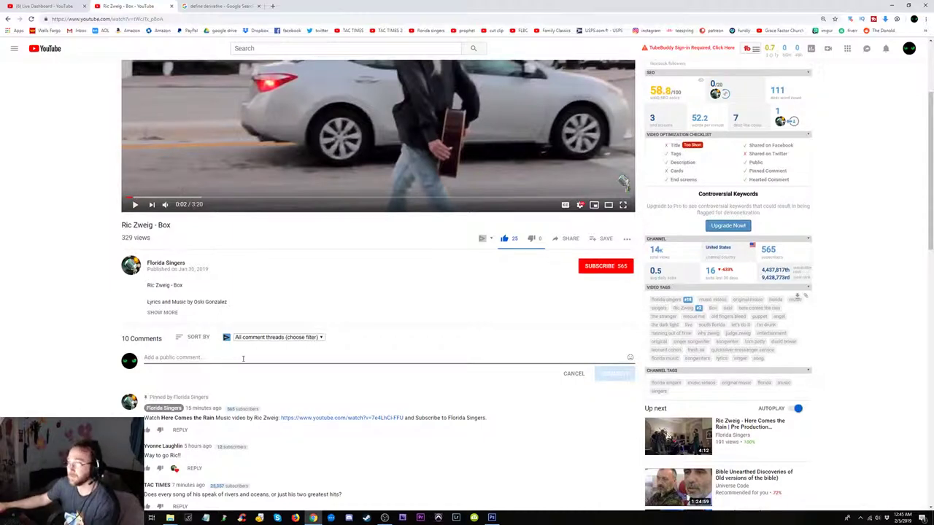
{"action": "scroll", "coordinate": [243, 358], "scroll_direction": "up", "scroll_amount": 2}
{"action": "scroll", "coordinate": [245, 362], "scroll_direction": "down", "scroll_amount": 1}
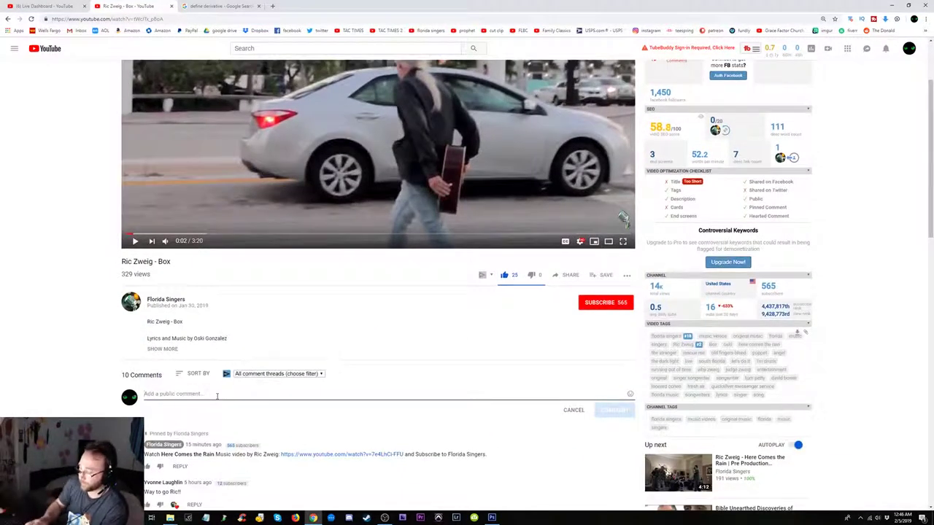
- Draft a comment about Florida's mostly hopeless music scene, ending 'this man is a rare jem'
{"action": "type", "text": "Most"}
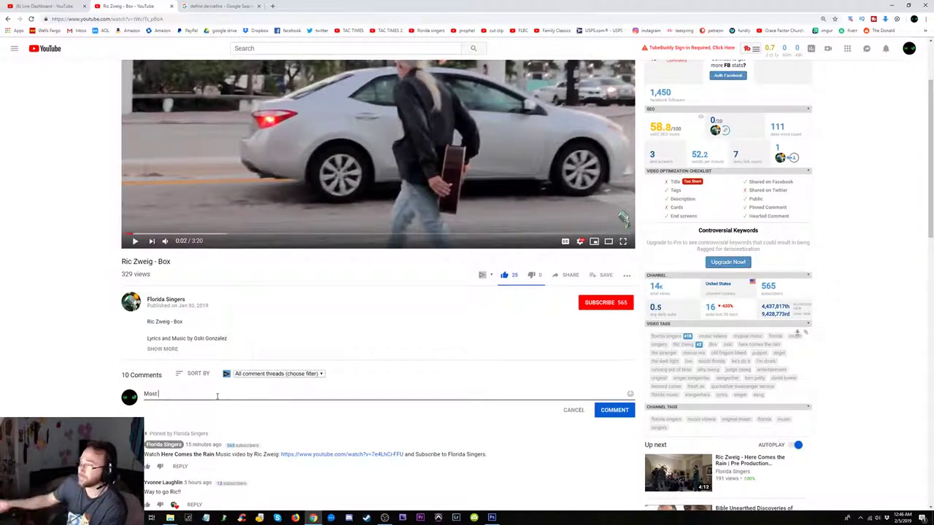
{"action": "scroll", "coordinate": [217, 396], "scroll_direction": "up", "scroll_amount": 1}
{"action": "scroll", "coordinate": [217, 397], "scroll_direction": "down", "scroll_amount": 1}
{"action": "scroll", "coordinate": [175, 413], "scroll_direction": "up", "scroll_amount": 1}
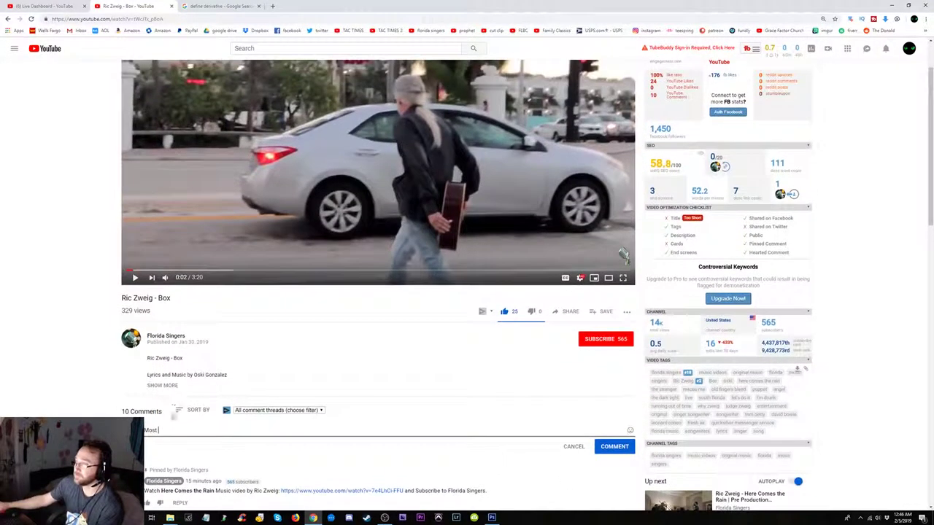
{"action": "key", "text": "ctrl+a"}
{"action": "type", "text": "I've l"}
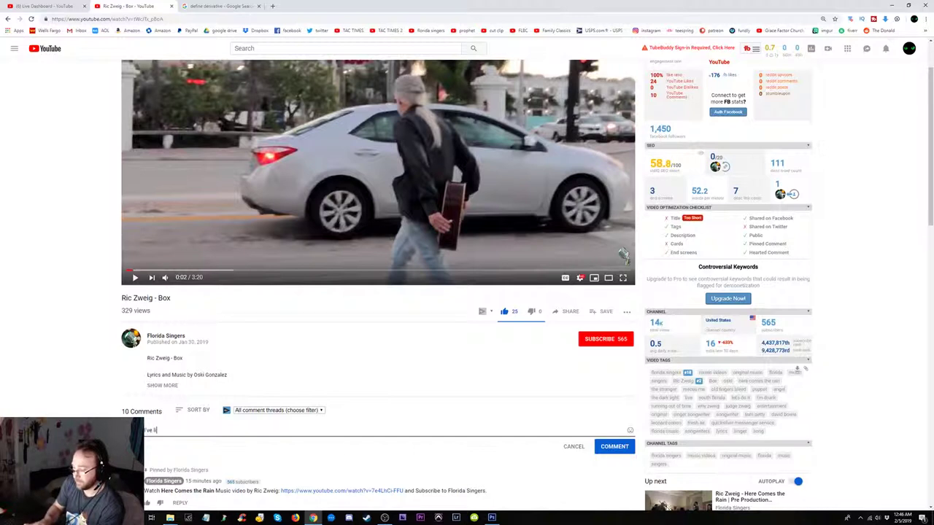
{"action": "type", "text": "ived in Florida"}
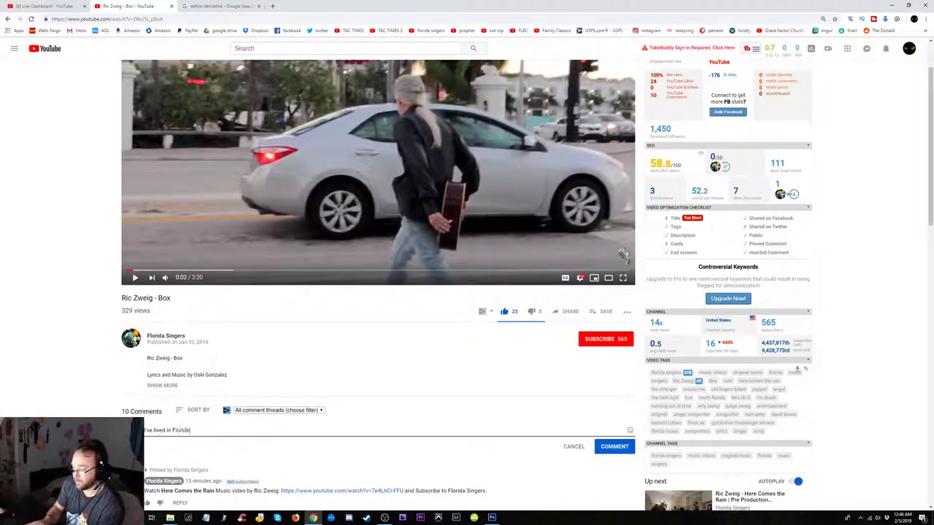
{"action": "type", "text": " mywhole life"}
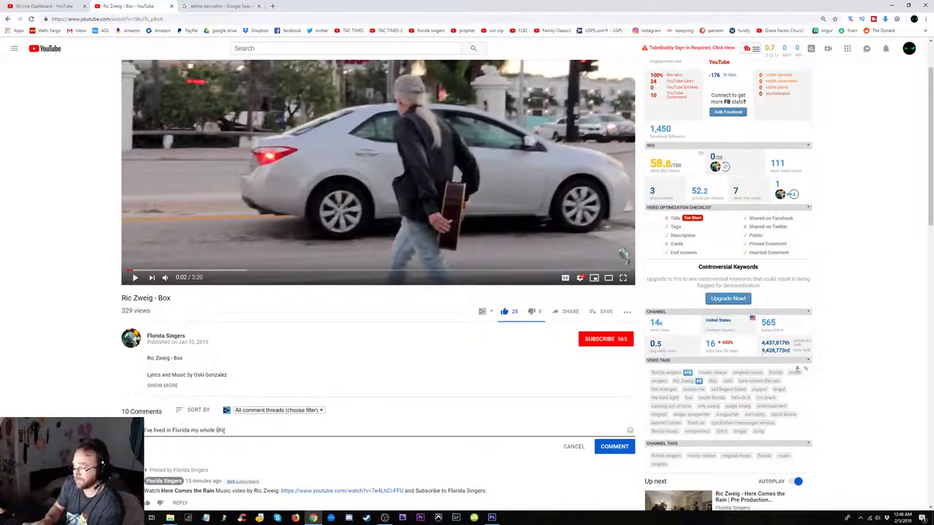
{"action": "type", "text": " a"}
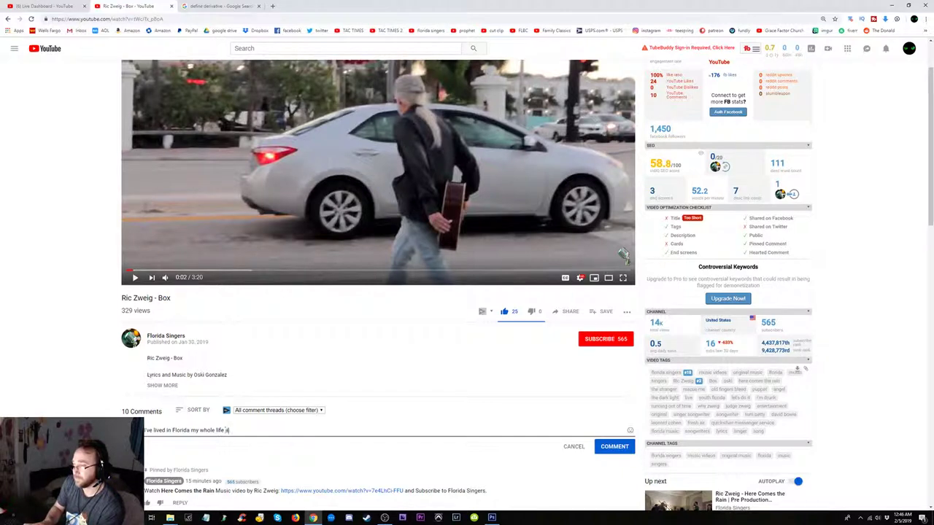
{"action": "type", "text": "nd"}
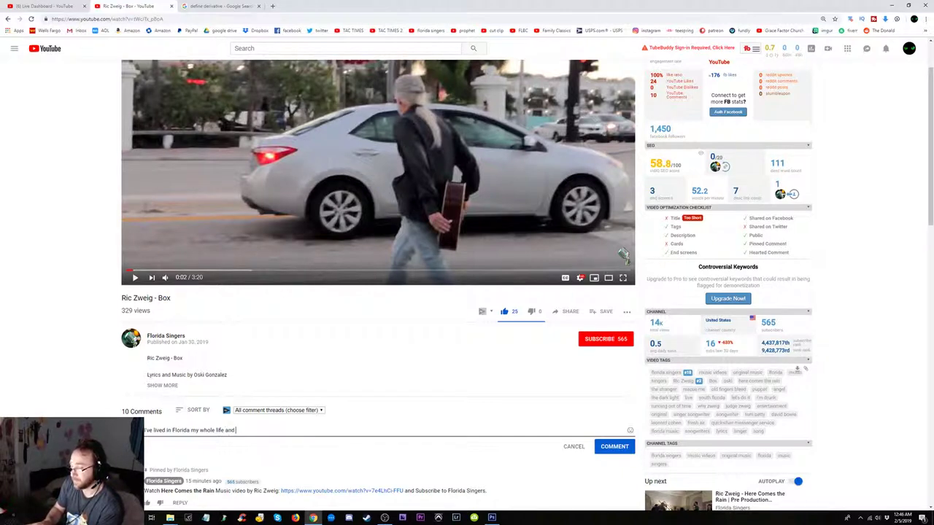
{"action": "type", "text": " have"}
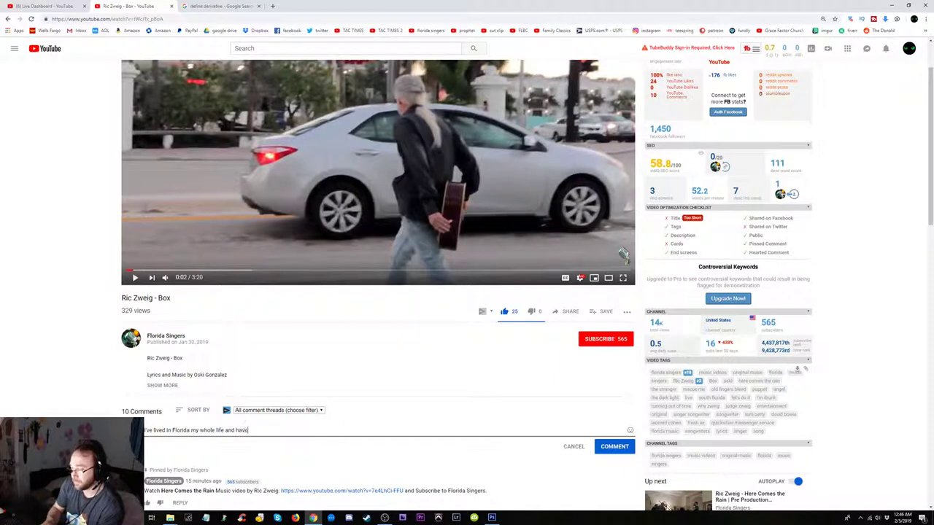
{"action": "type", "text": " s"}
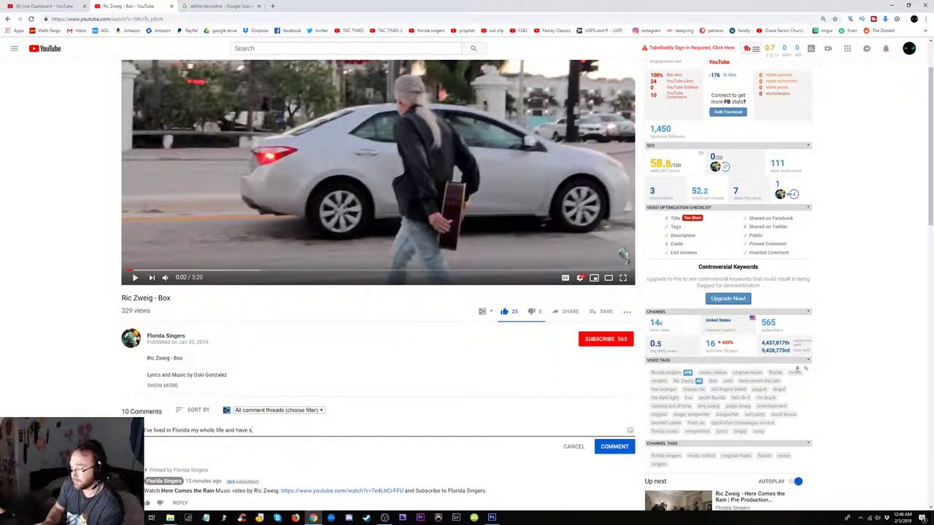
{"action": "key", "text": "BackSpace"}
{"action": "type", "text": "expe"}
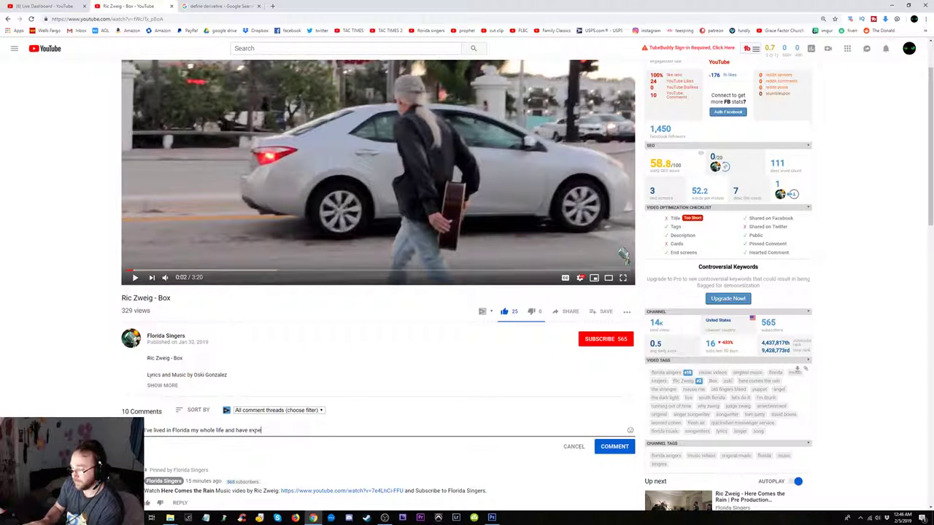
{"action": "type", "text": "rienced"}
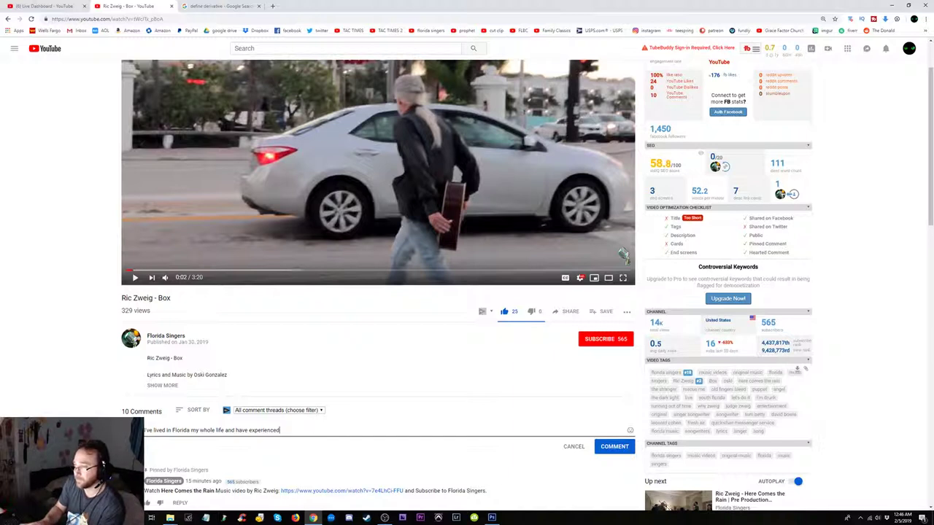
{"action": "key", "text": "BackSpace"}
{"action": "key", "text": "BackSpace"}
{"action": "key", "text": "BackSpace"}
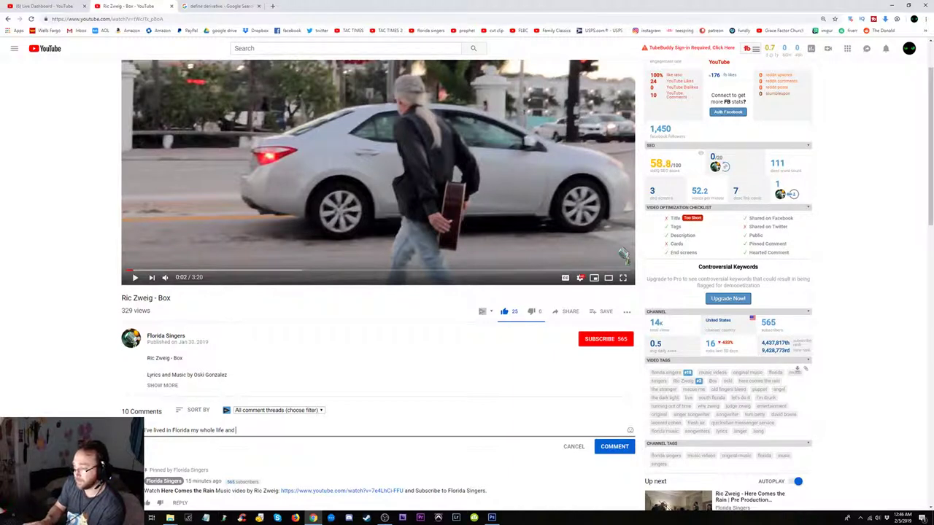
{"action": "type", "text": "the music sce"}
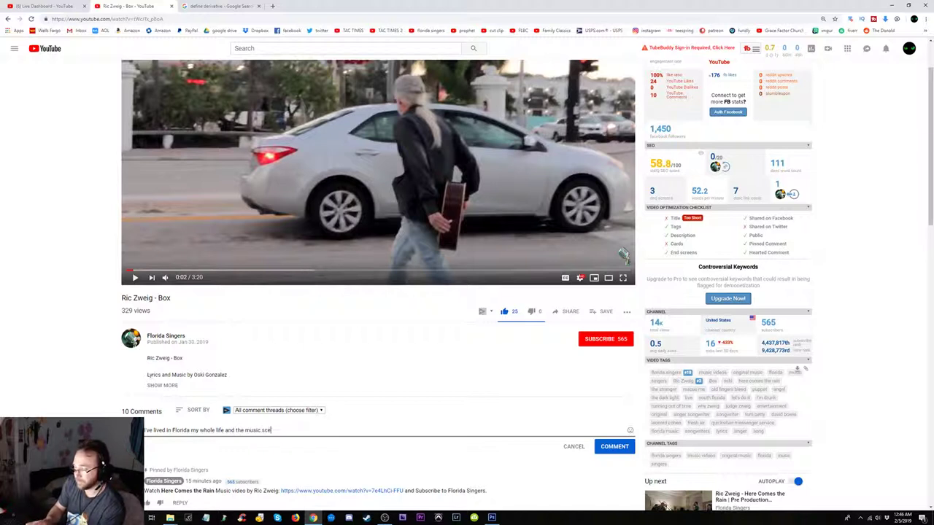
{"action": "type", "text": "ne is"}
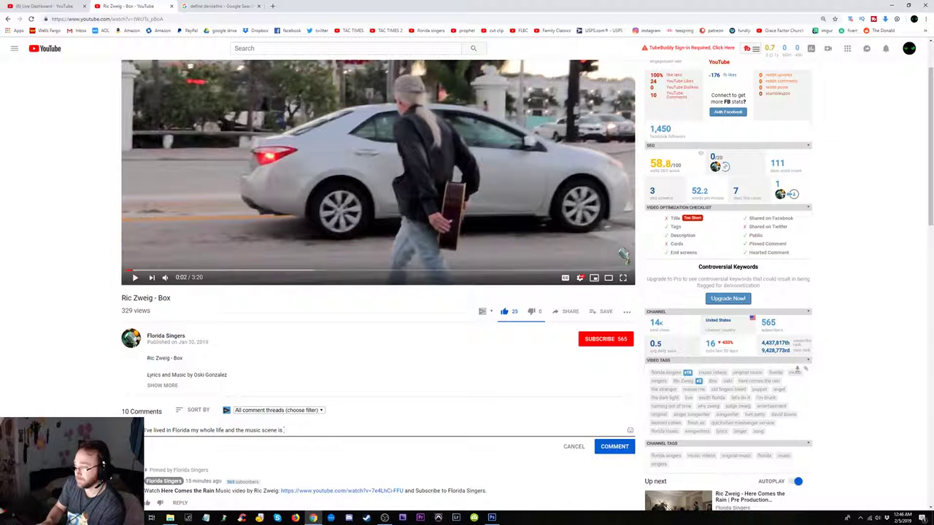
{"action": "type", "text": "hopel"}
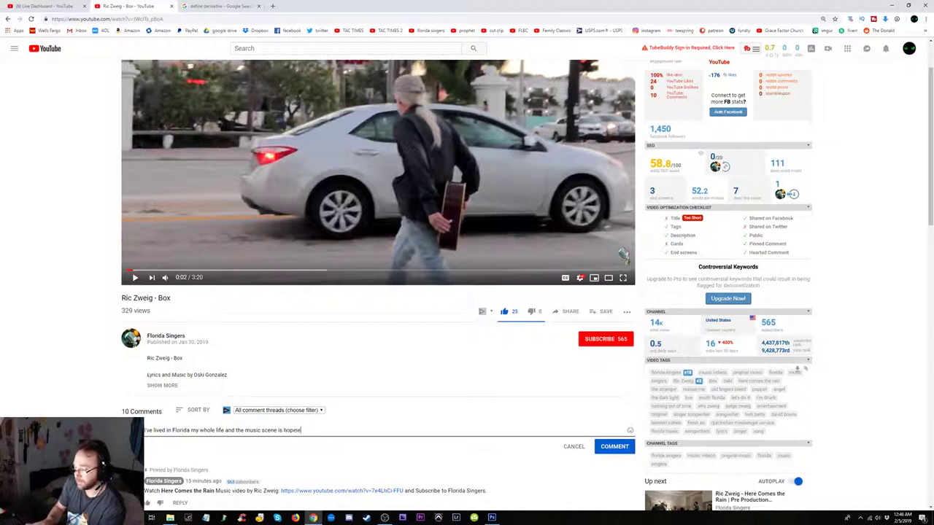
{"action": "type", "text": "ss trash"}
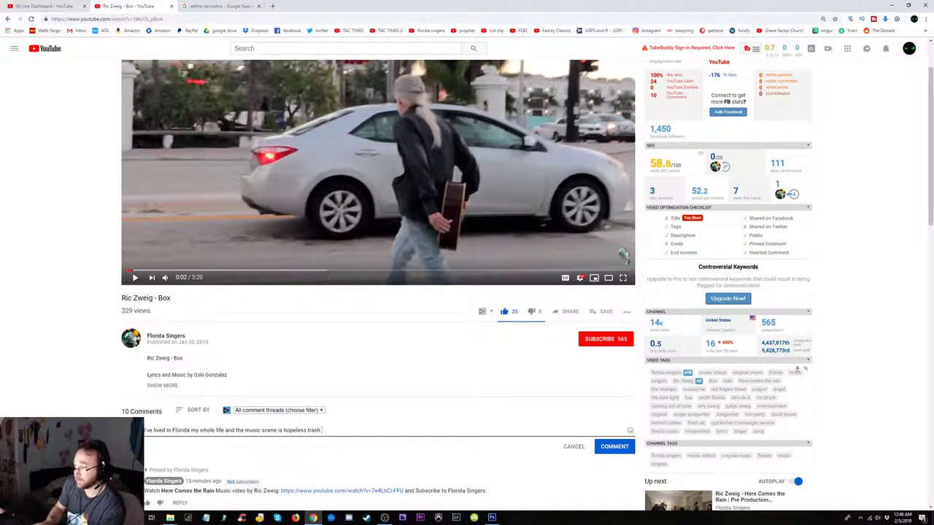
{"action": "type", "text": "r the mi"}
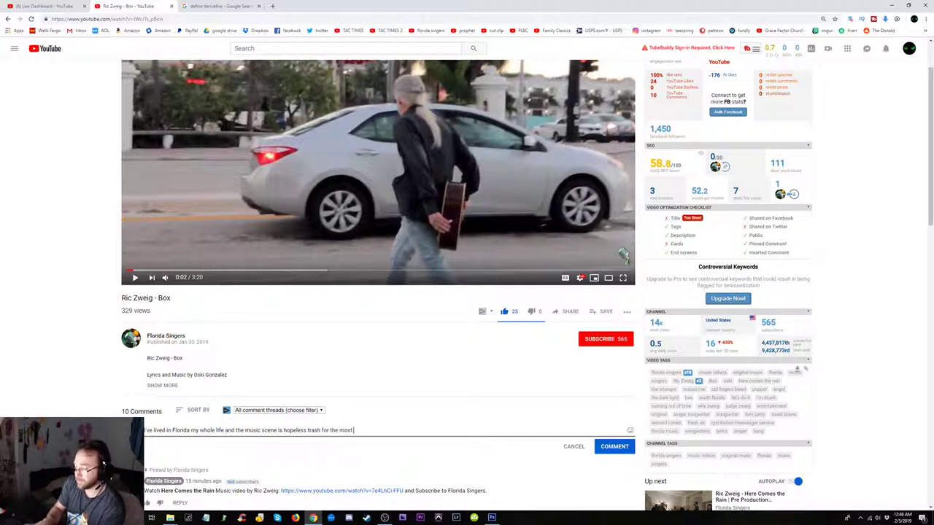
{"action": "type", "text": " part. "}
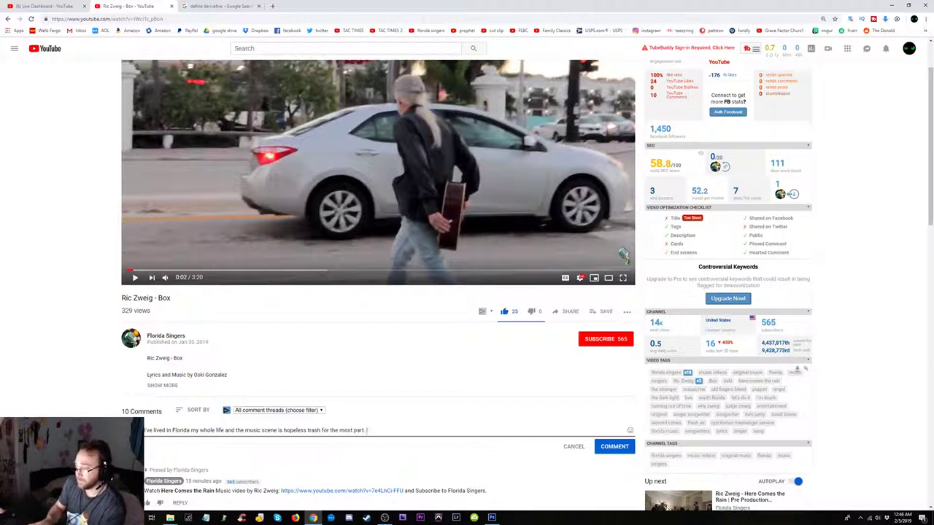
{"action": "type", "text": "But this man"}
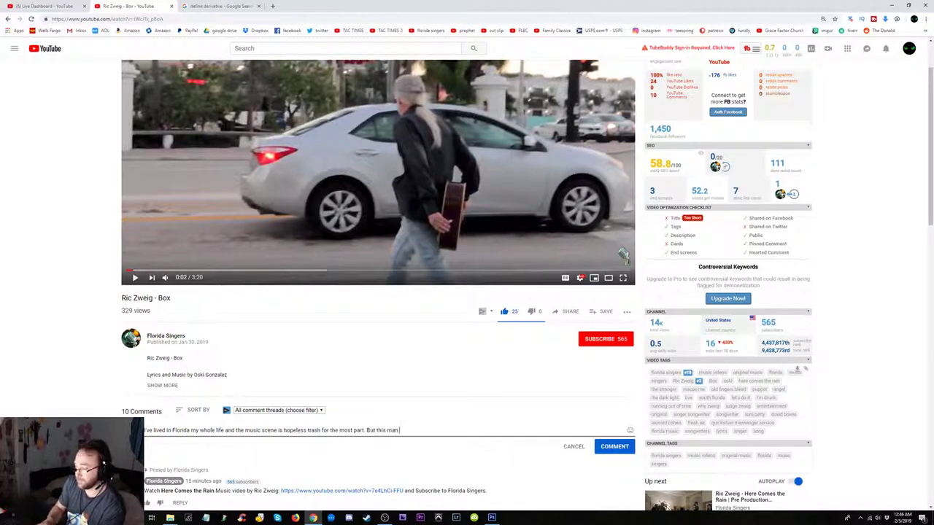
{"action": "type", "text": " heis a r"}
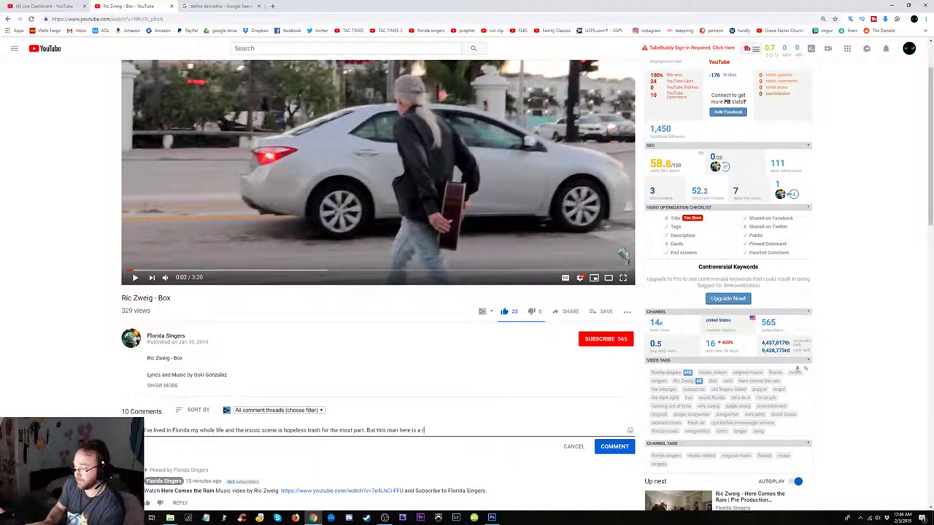
{"action": "type", "text": "are jem"}
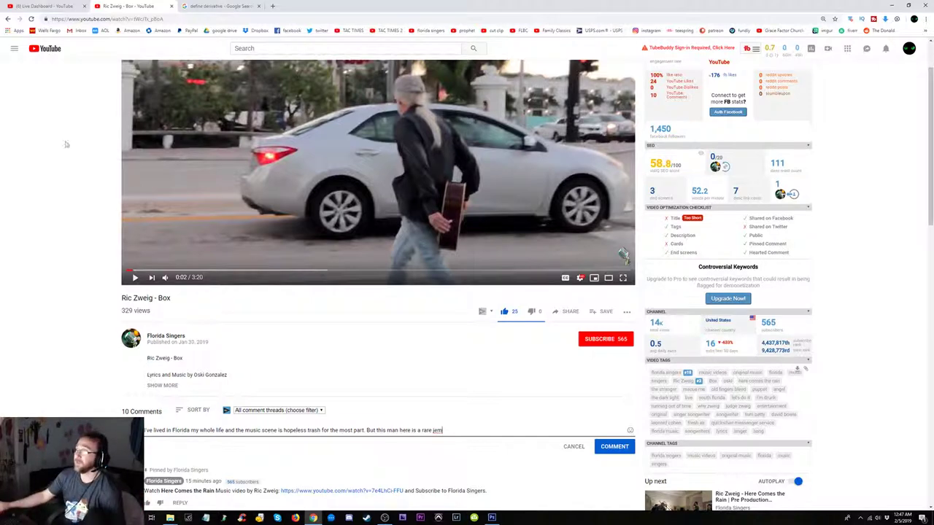
{"action": "left_click", "coordinate": [219, 6]}
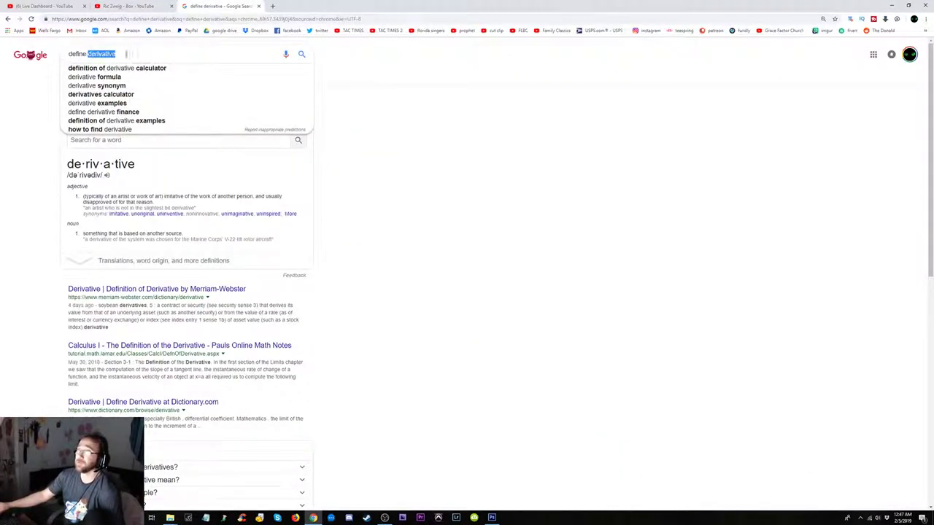
- Search Google for 'gem' to check its spelling, then return to the YouTube draft
{"action": "left_click_drag", "start_coordinate": [121, 54], "coordinate": [58, 51]}
{"action": "type", "text": "gem"}
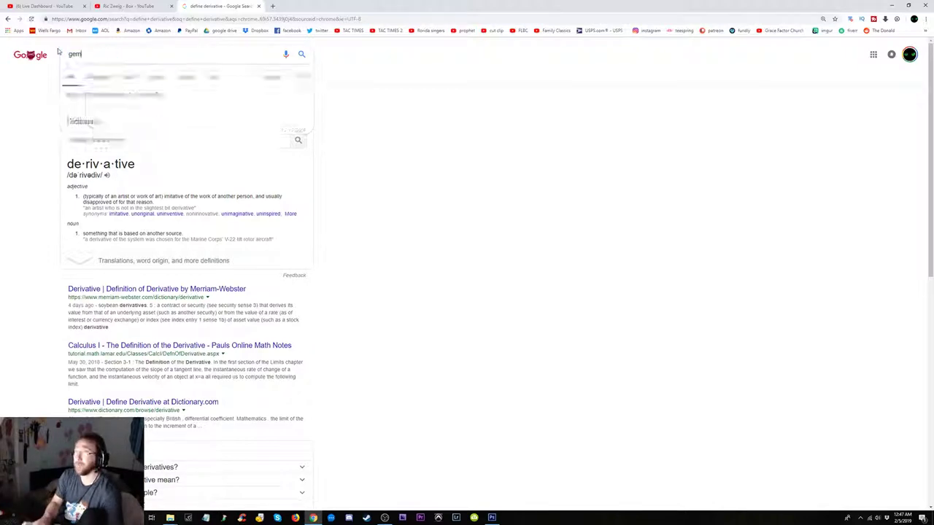
{"action": "key", "text": "Return"}
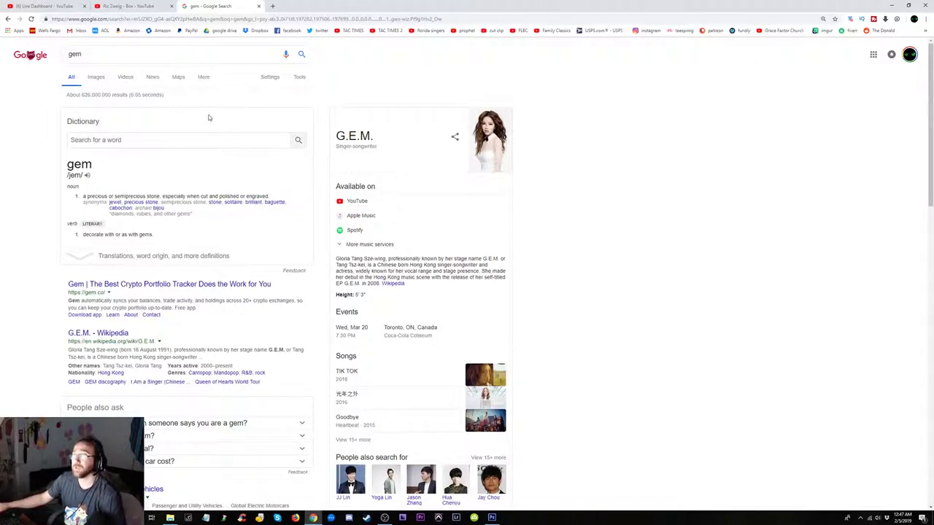
{"action": "left_click", "coordinate": [139, 5]}
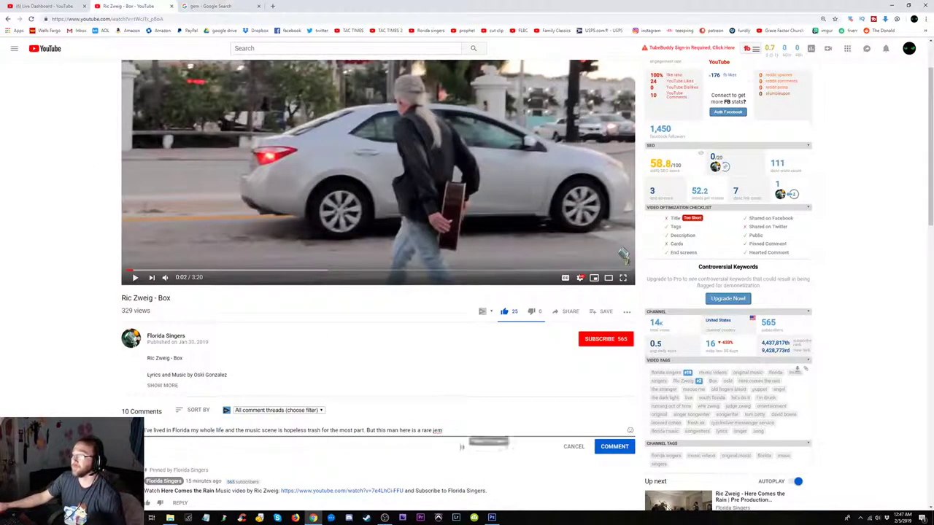
- Correct 'jem' to 'gem' and continue the comment with 'in mountain of horse manure'
{"action": "double_click", "coordinate": [437, 431]}
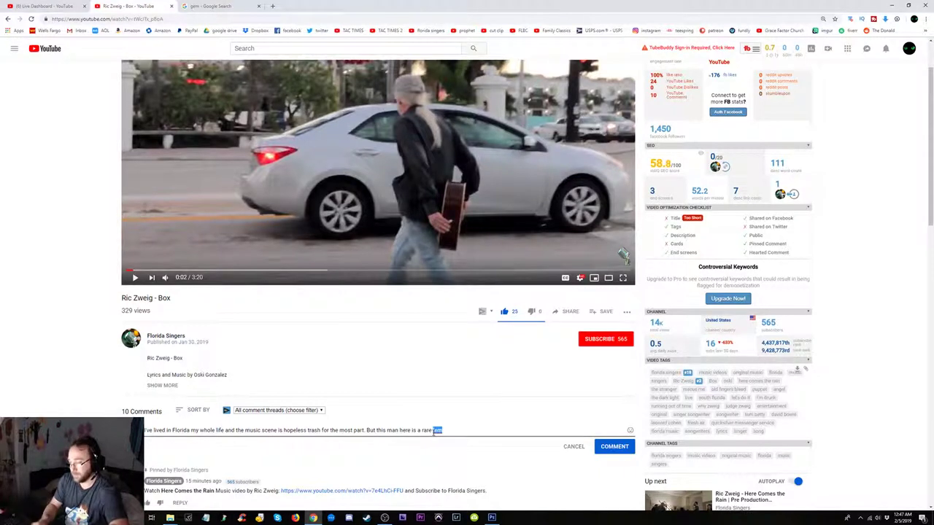
{"action": "key", "text": "Right"}
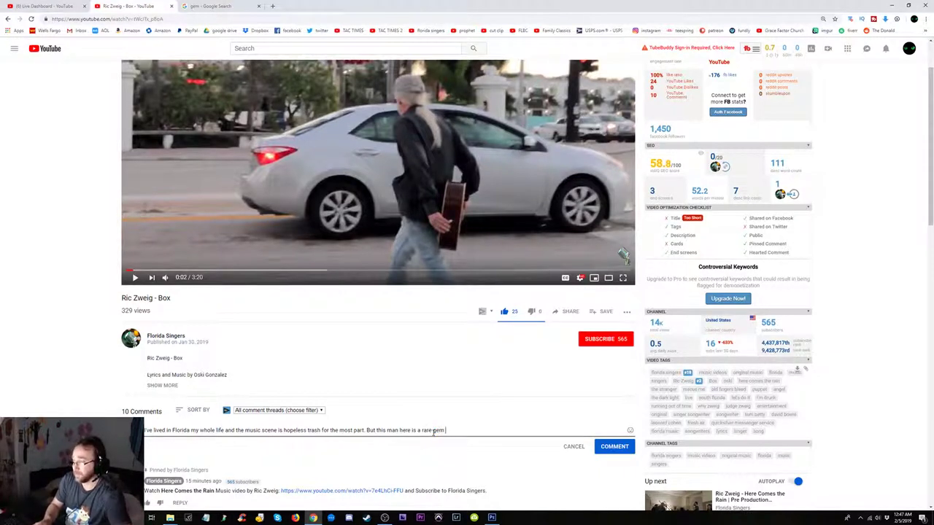
{"action": "type", "text": "in a "}
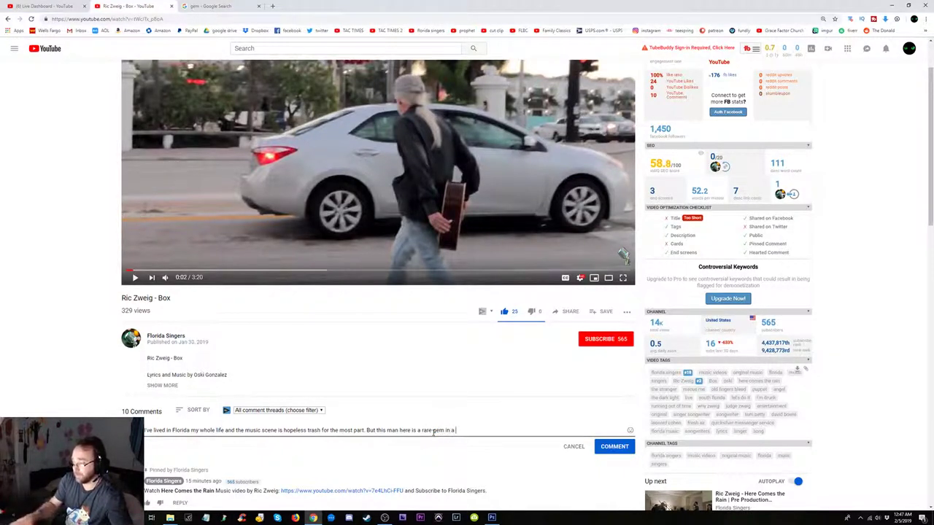
{"action": "type", "text": "heap of"}
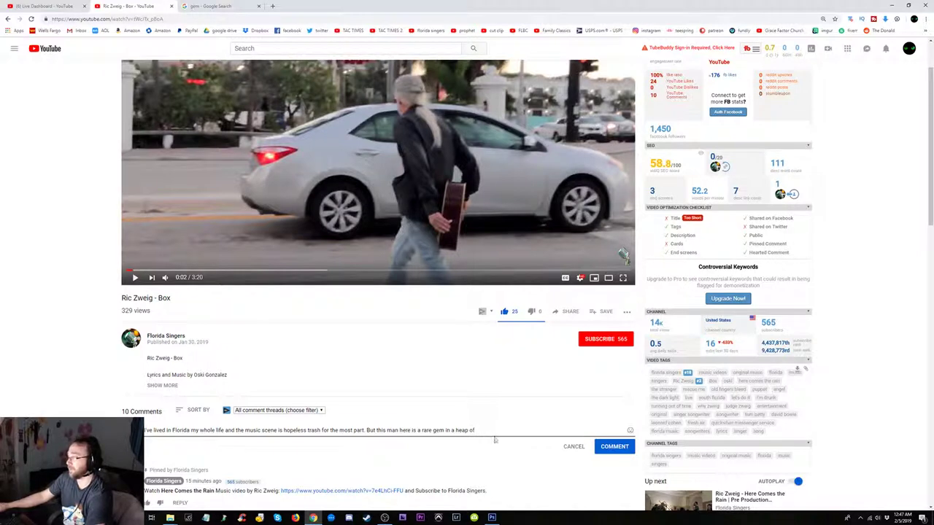
{"action": "left_click_drag", "start_coordinate": [478, 430], "coordinate": [454, 431]}
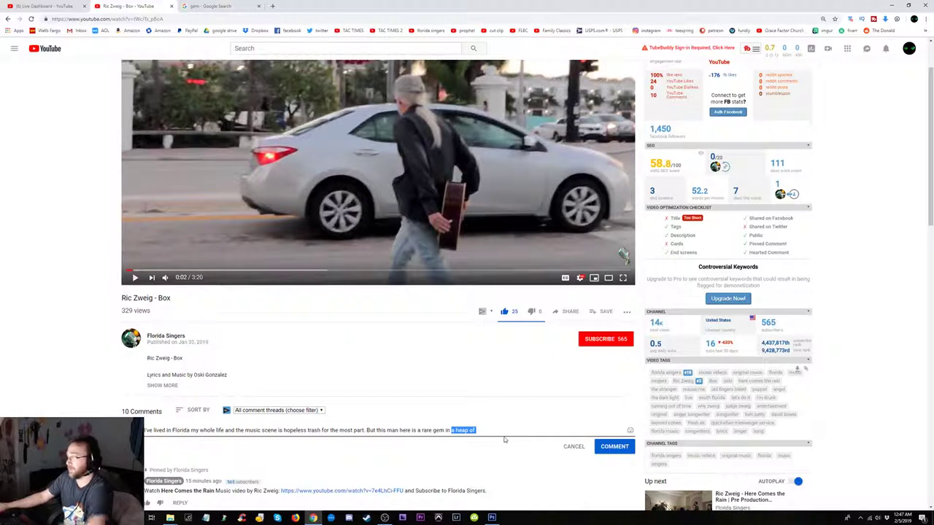
{"action": "key", "text": "BackSpace"}
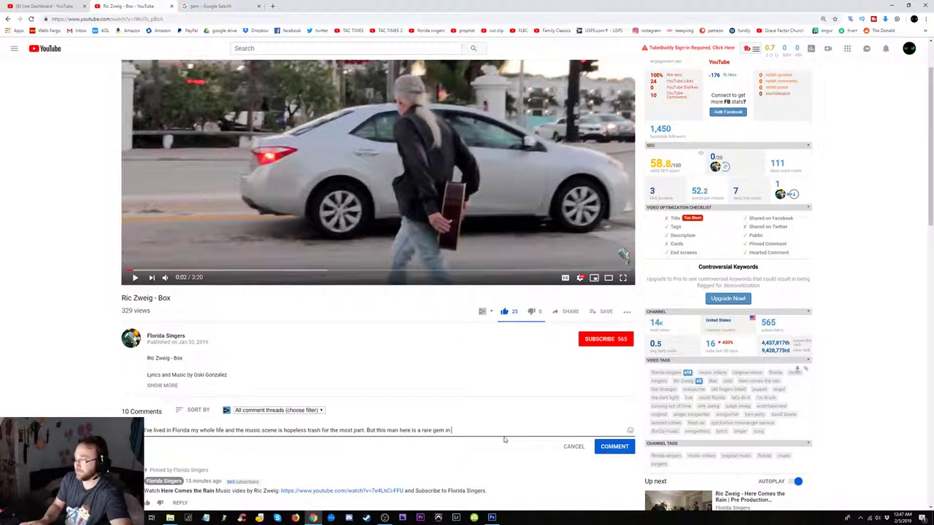
{"action": "type", "text": "mountain"}
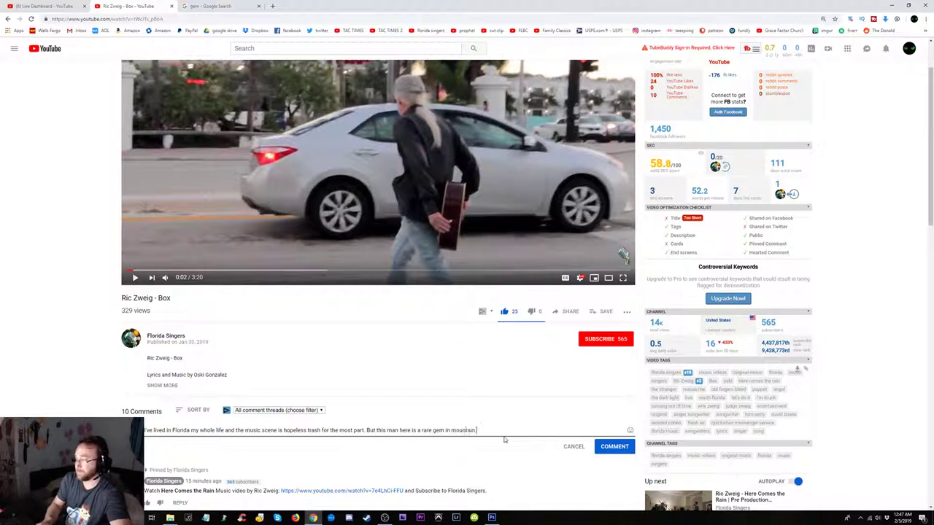
{"action": "type", "text": " of hor"}
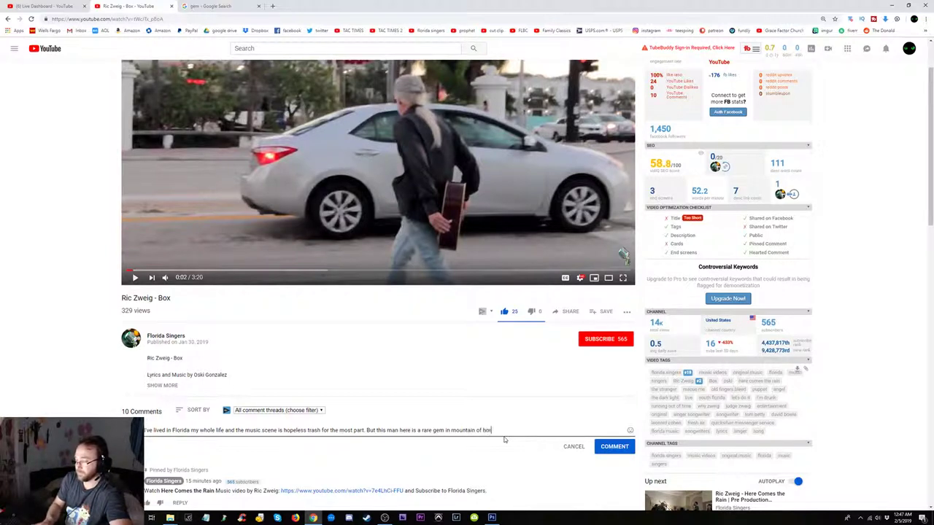
{"action": "type", "text": "se manu"}
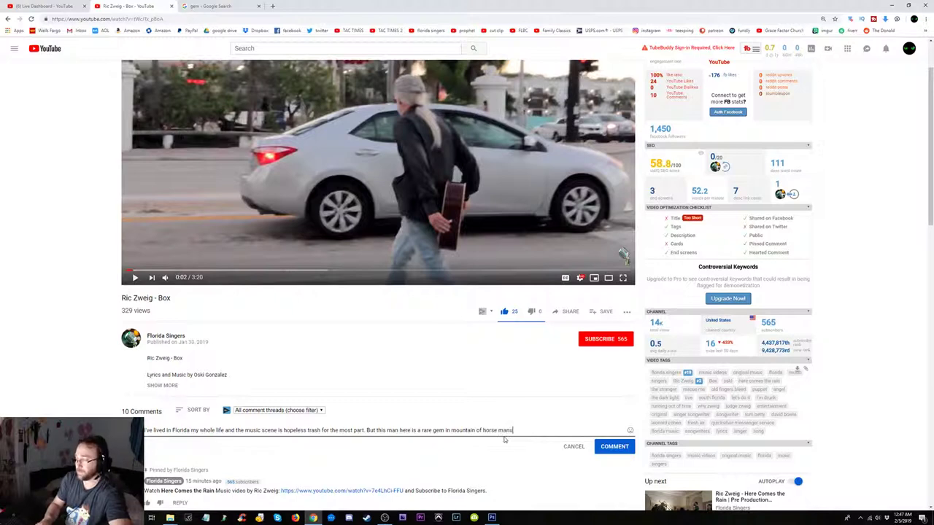
{"action": "type", "text": "re"}
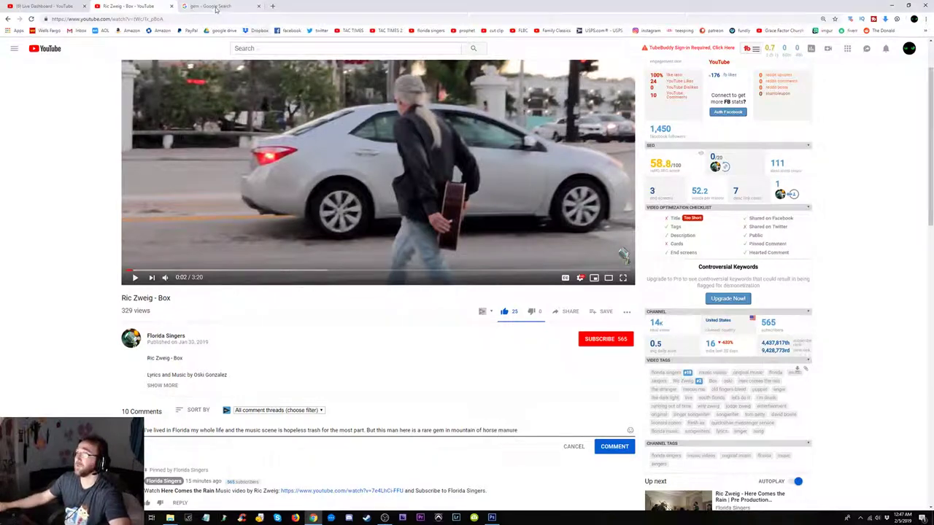
- Search Google for 'horse manure' to confirm its spelling, then return to the Box video
{"action": "left_click", "coordinate": [213, 6]}
{"action": "triple_click", "coordinate": [136, 51]}
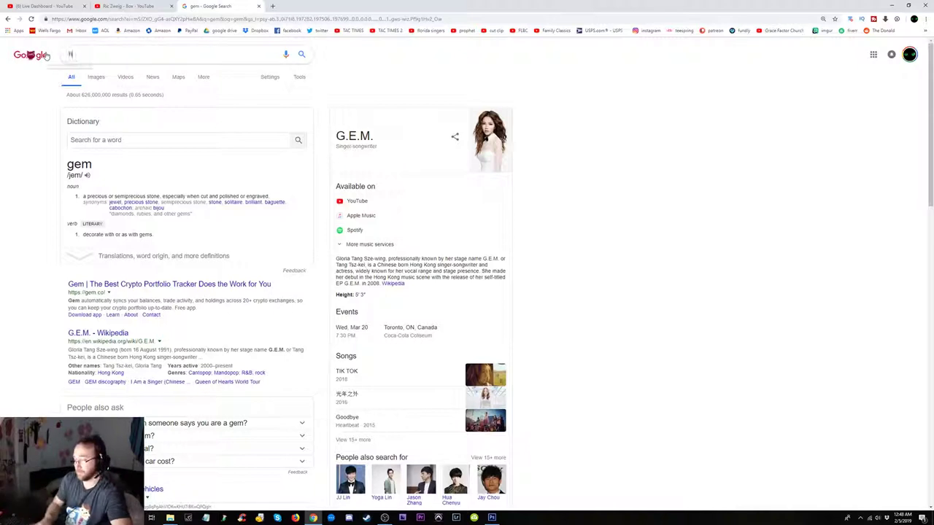
{"action": "type", "text": "horse amnure"}
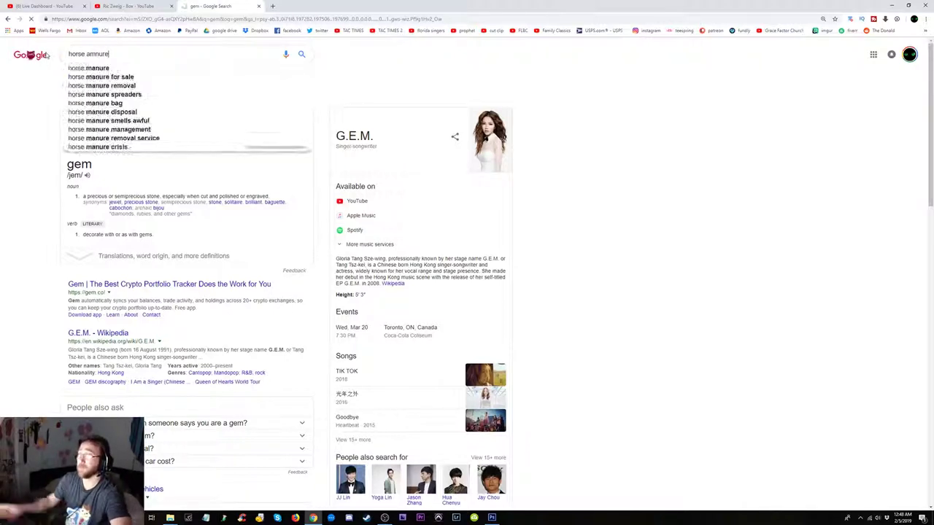
{"action": "key", "text": "Return"}
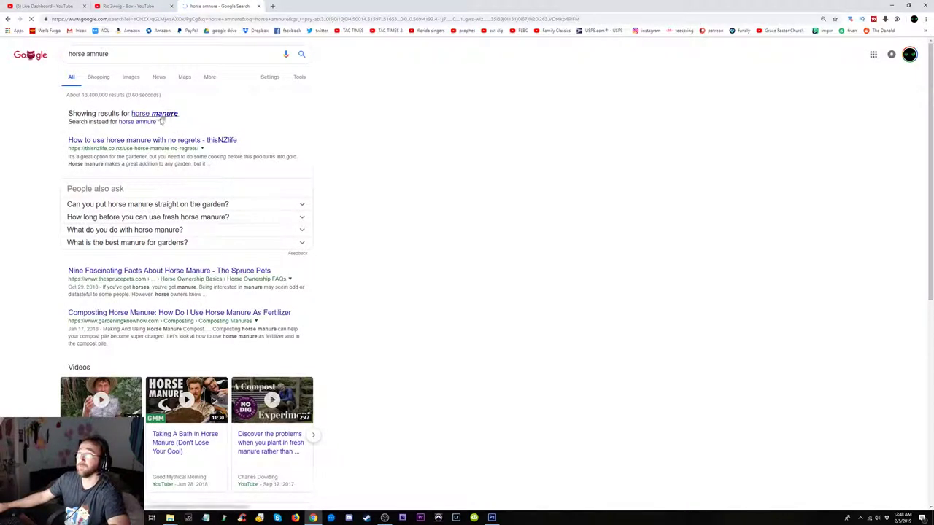
{"action": "left_click", "coordinate": [162, 114]}
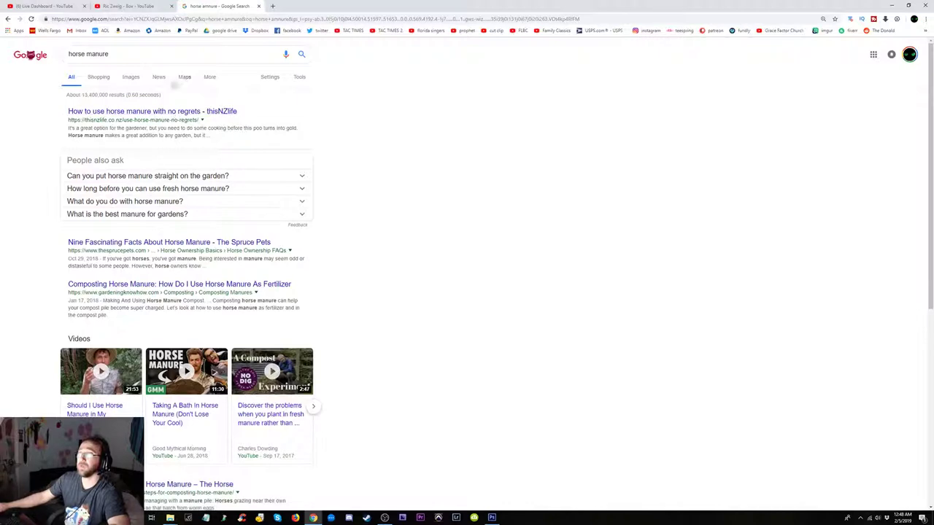
{"action": "left_click", "coordinate": [128, 6]}
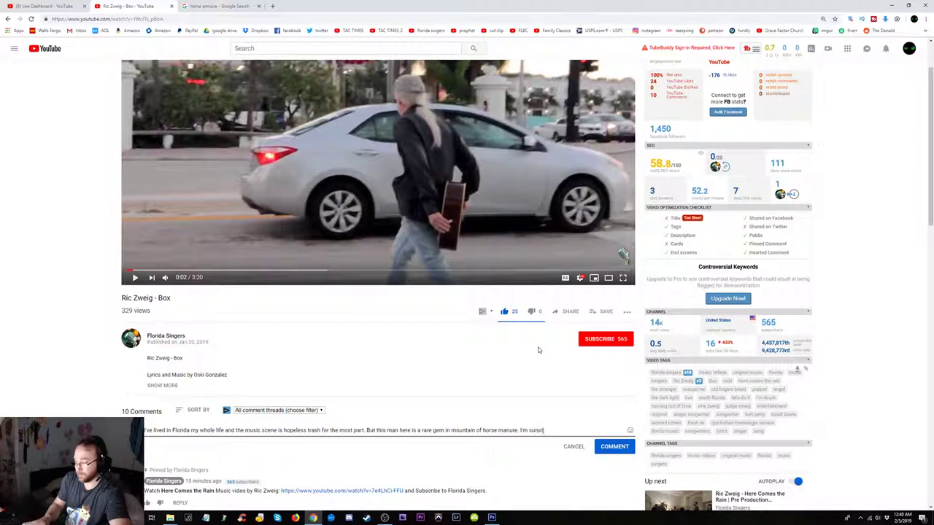
- Continue the comment about South Florida's miracle, ending 'still hope for the art of songwriting.'
{"action": "type", "text": "ised that anyth"}
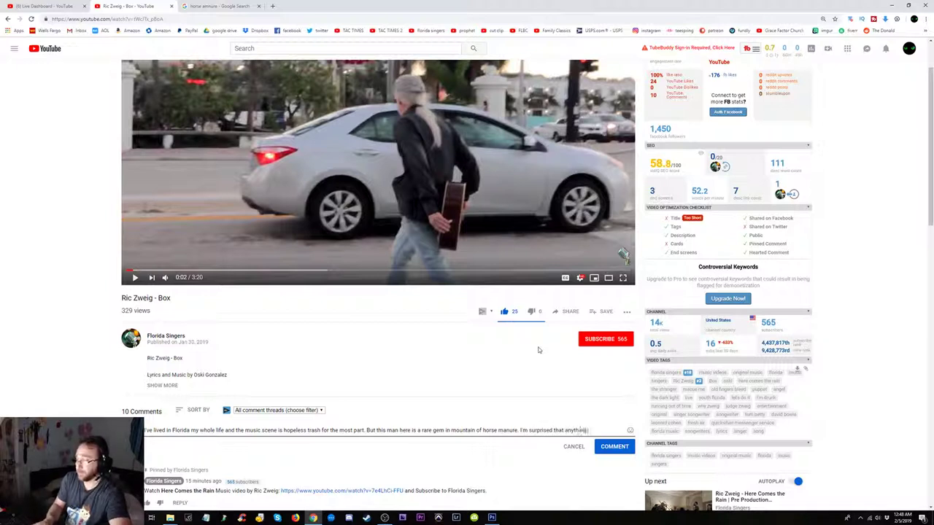
{"action": "type", "text": "ing this amazing "}
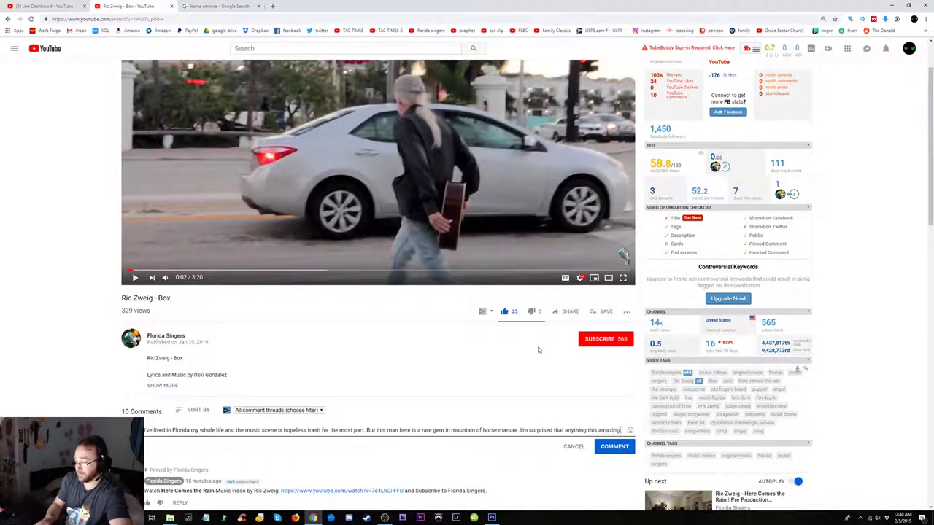
{"action": "type", "text": "can come out "}
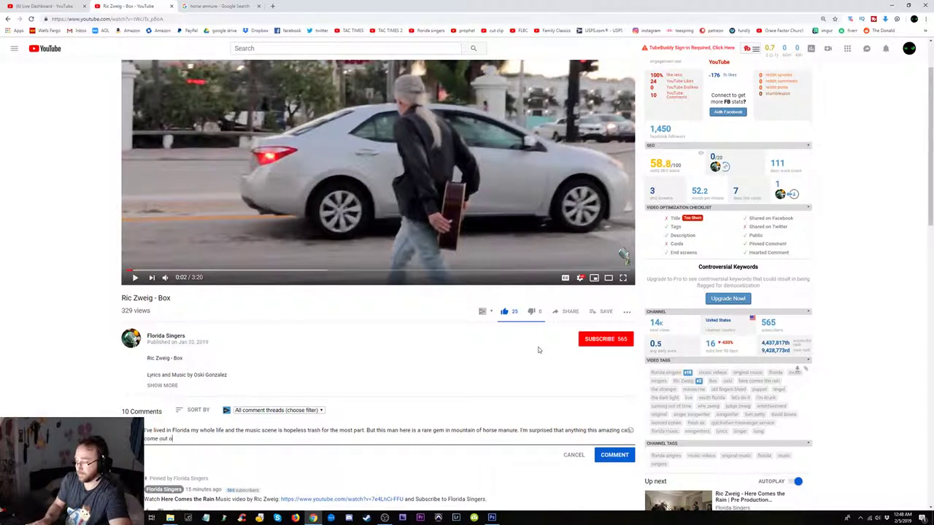
{"action": "type", "text": "of"}
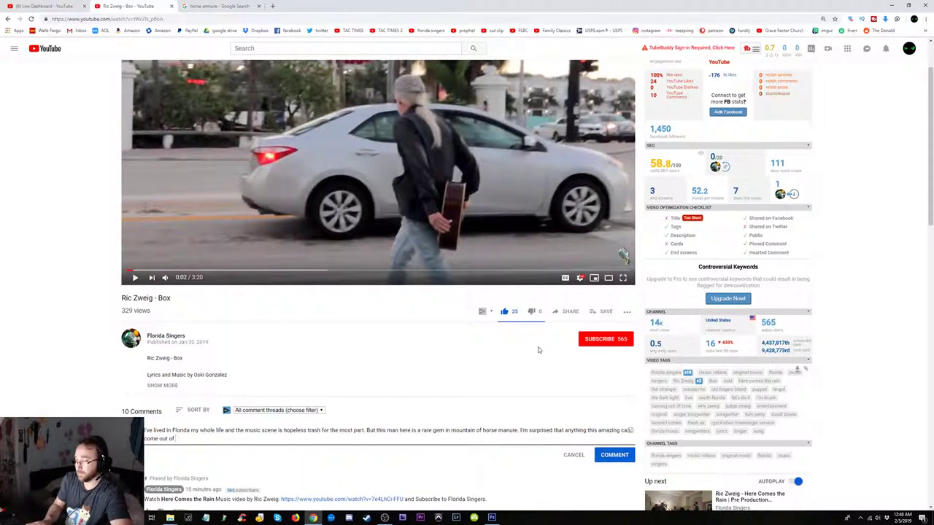
{"action": "type", "text": " South Fl"}
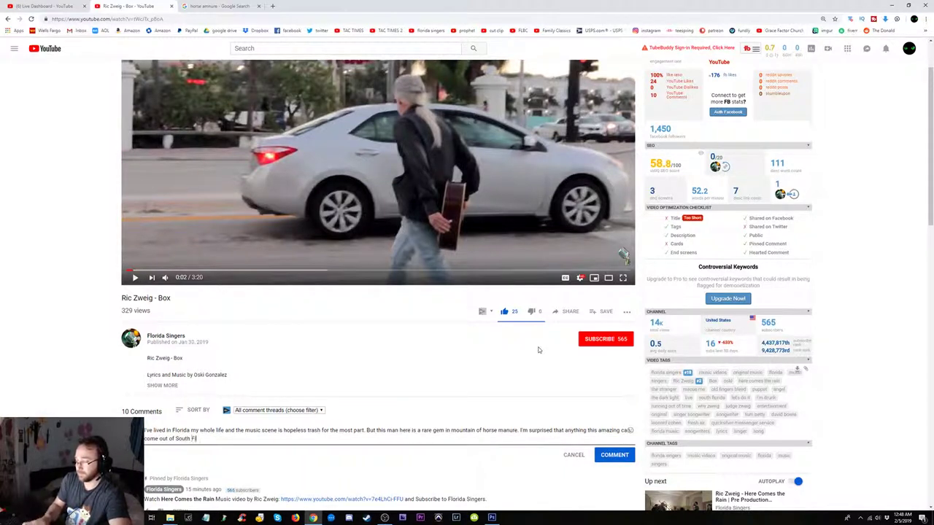
{"action": "type", "text": "orida."}
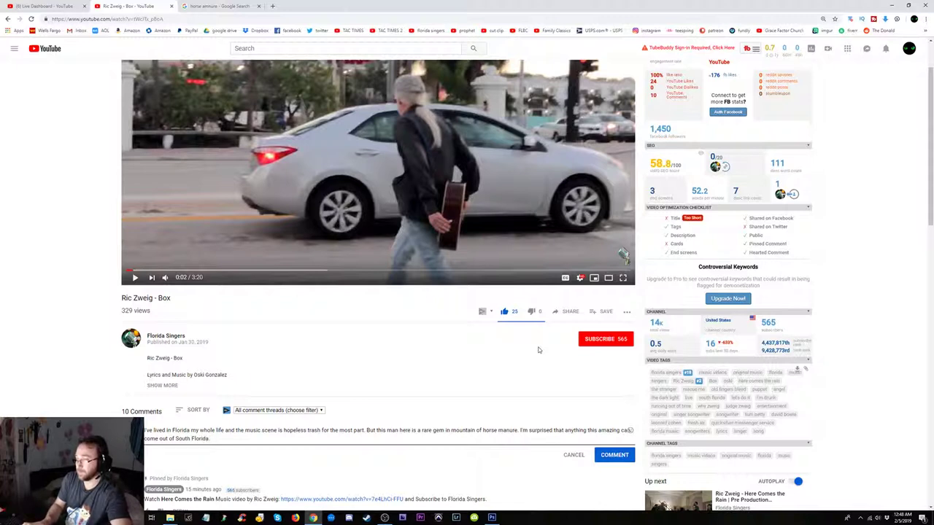
{"action": "type", "text": " The"}
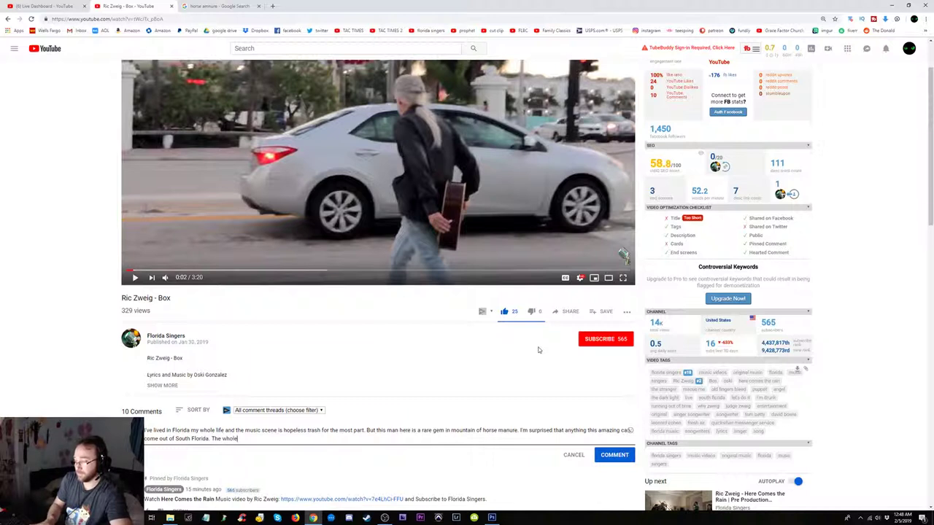
{"action": "type", "text": " whole world needs to"}
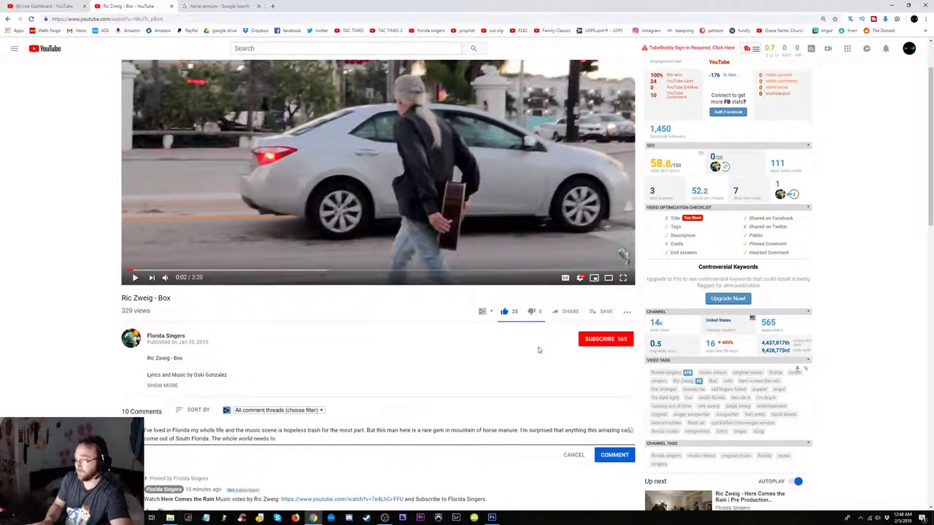
{"action": "type", "text": " be awa"}
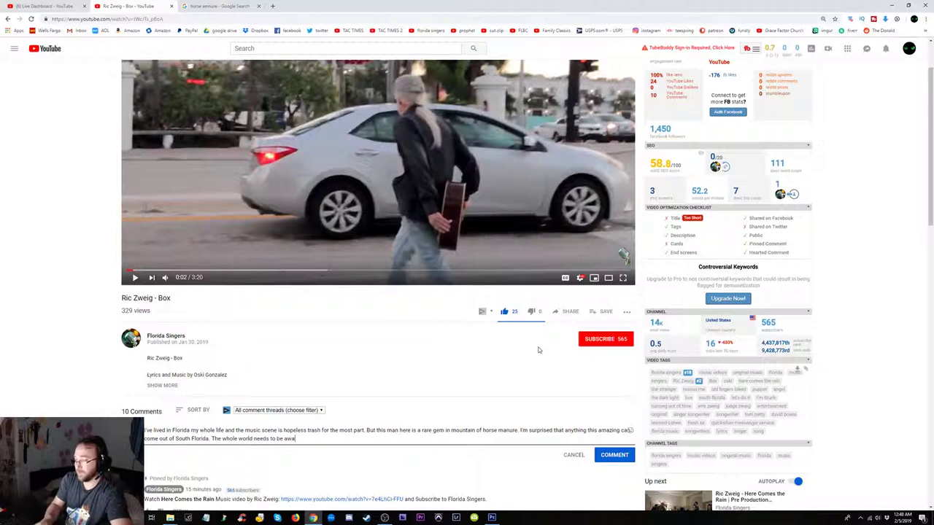
{"action": "type", "text": "re of"}
{"action": "type", "text": " su"}
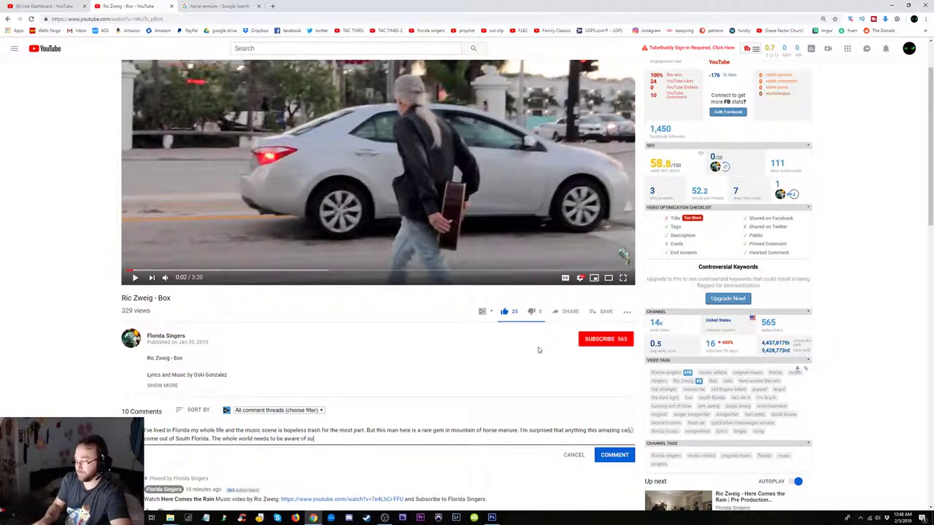
{"action": "type", "text": "ch a mira"}
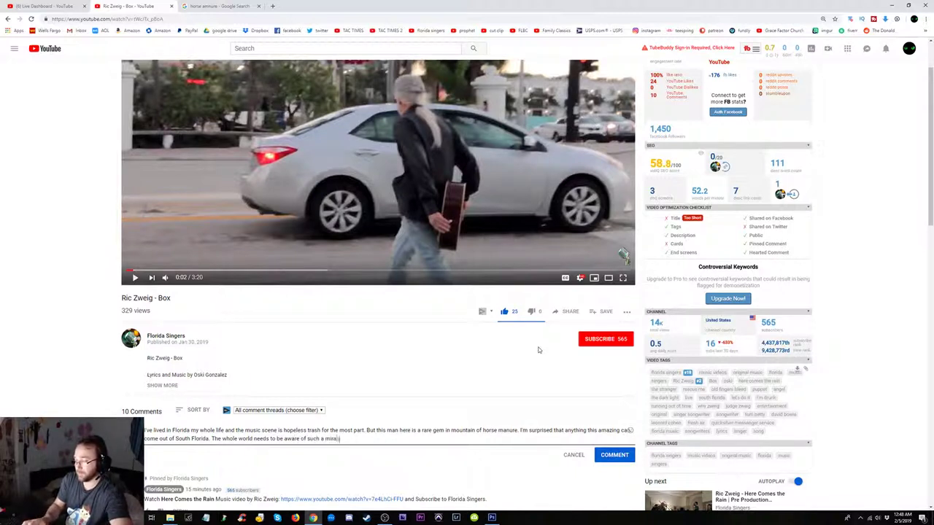
{"action": "type", "text": "cle"}
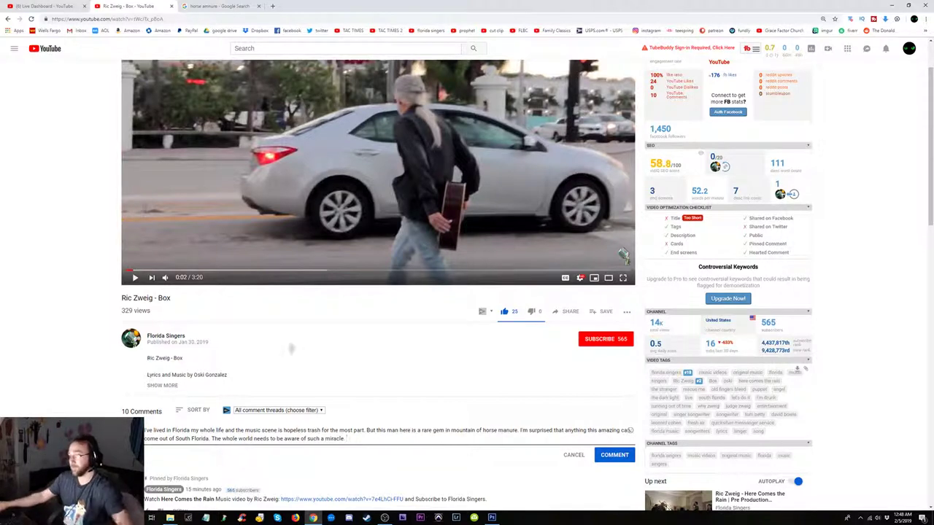
{"action": "type", "text": ". Please make more."}
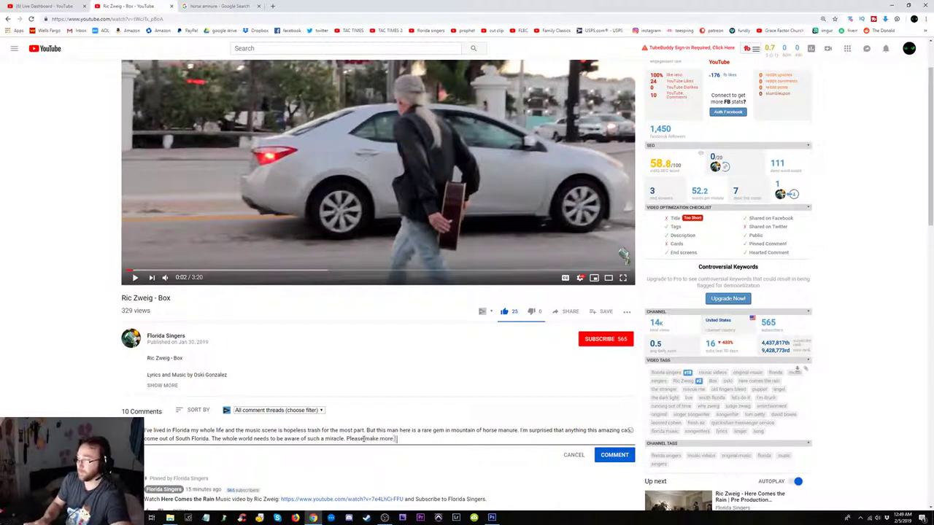
{"action": "type", "text": "like this whi"}
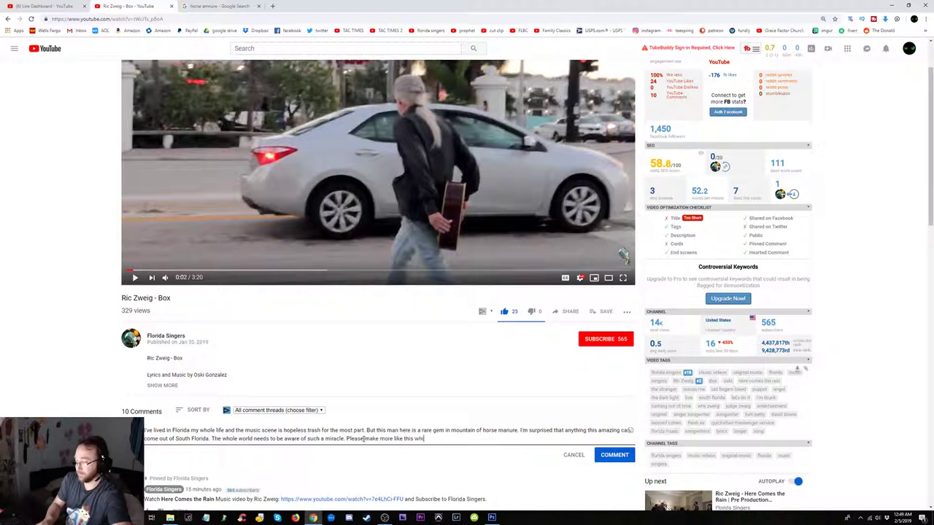
{"action": "type", "text": "le thes a"}
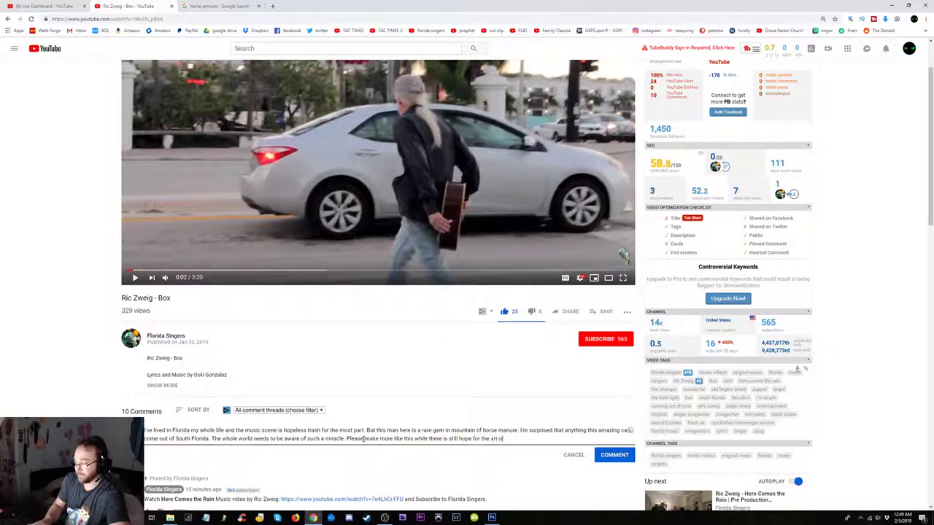
{"action": "type", "text": "songw"}
{"action": "type", "text": "riting."}
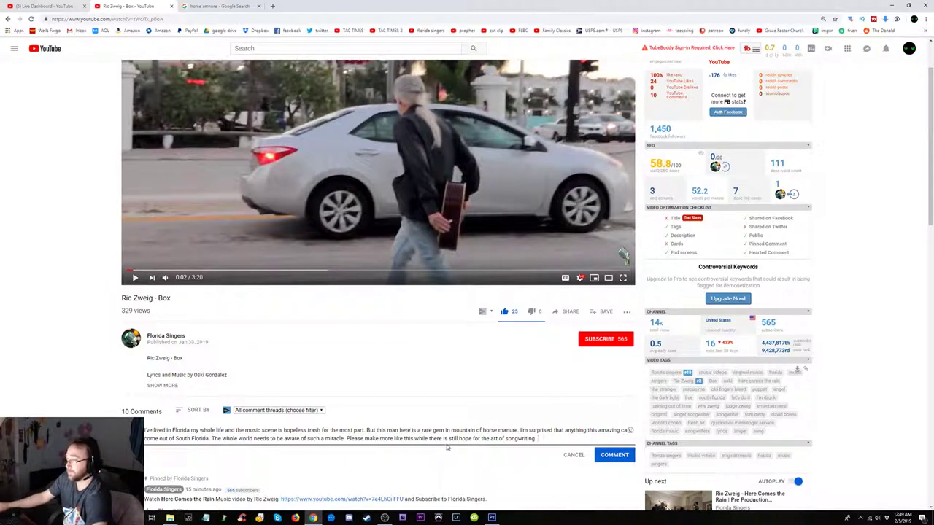
- Post the Florida music-scene comment and scroll down to find it in the list
{"action": "left_click", "coordinate": [612, 455]}
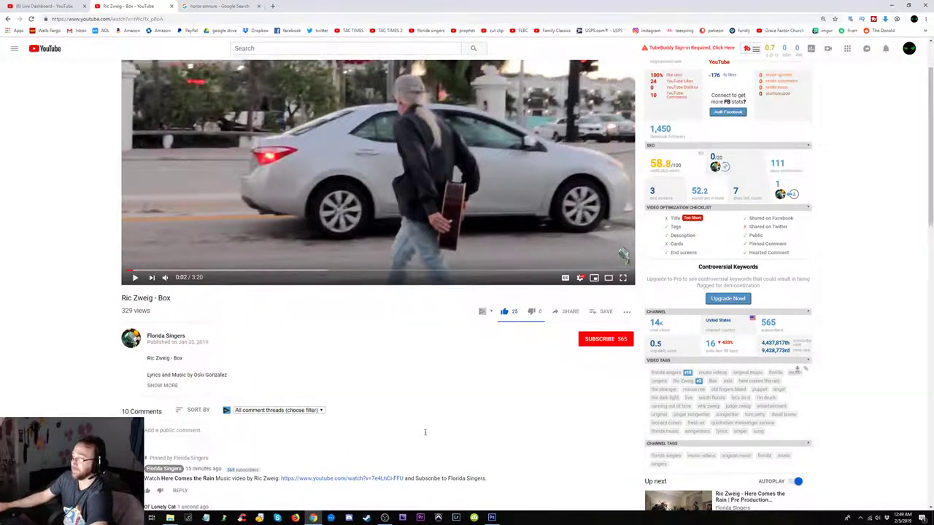
{"action": "scroll", "coordinate": [426, 436], "scroll_direction": "down", "scroll_amount": 2}
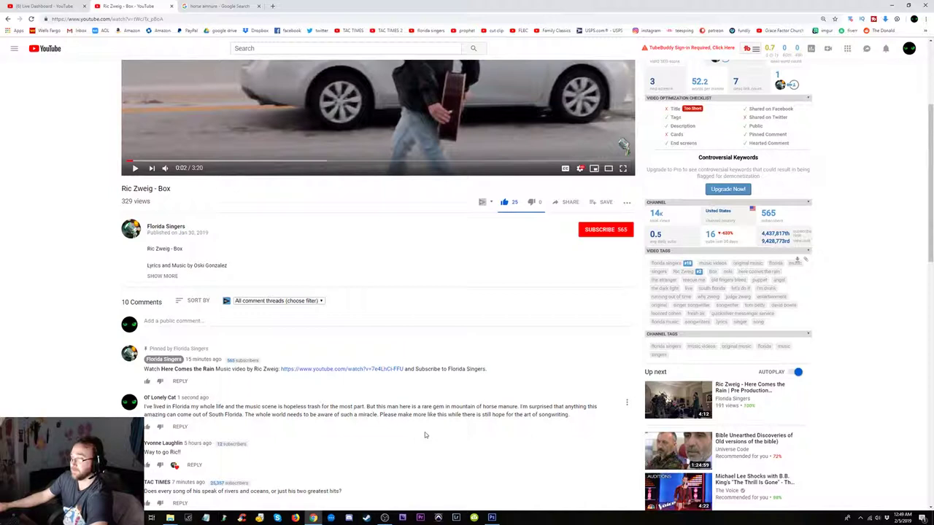
{"action": "scroll", "coordinate": [424, 435], "scroll_direction": "down", "scroll_amount": 1}
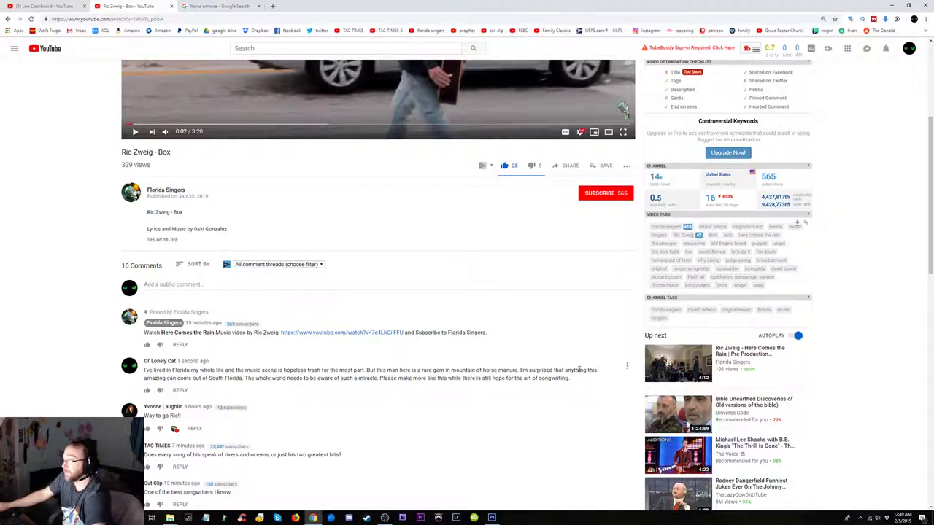
- Edit the posted comment, adding 'videos' after 'Please make more'
{"action": "left_click", "coordinate": [626, 367]}
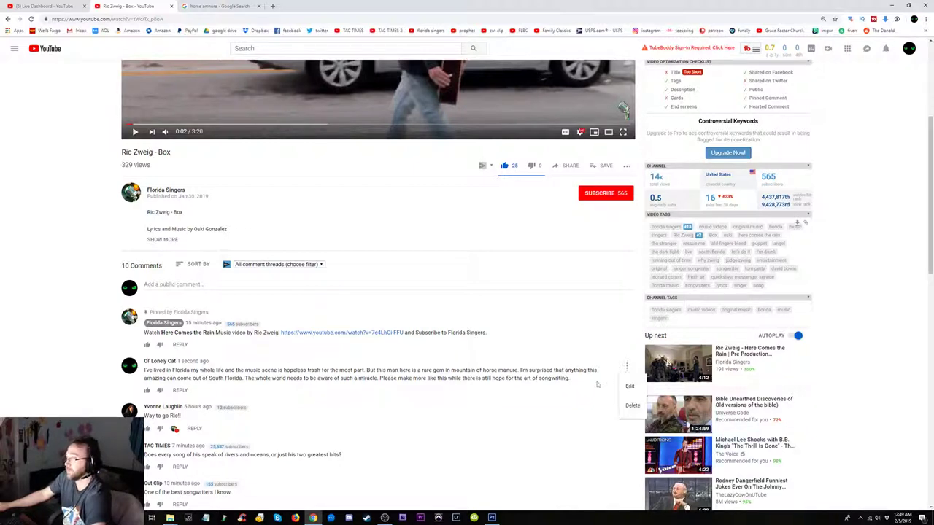
{"action": "left_click", "coordinate": [629, 386]}
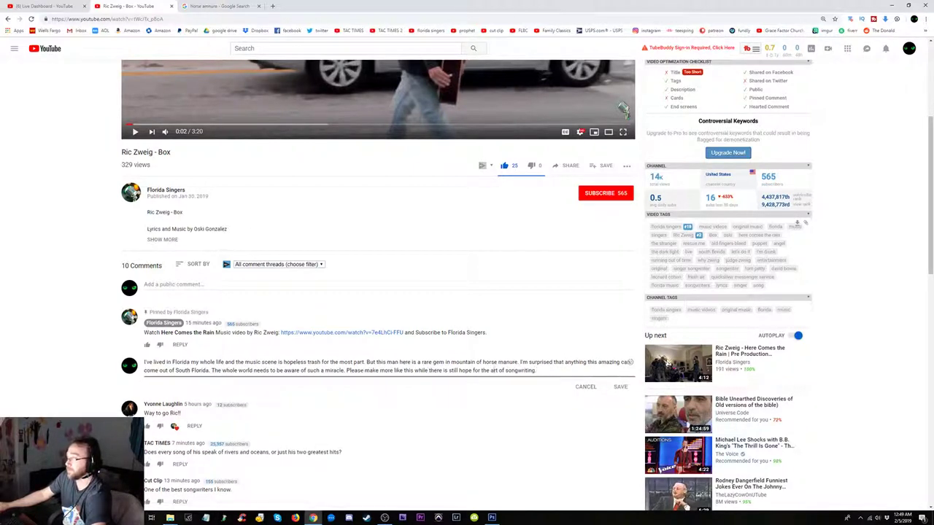
{"action": "left_click", "coordinate": [394, 371]}
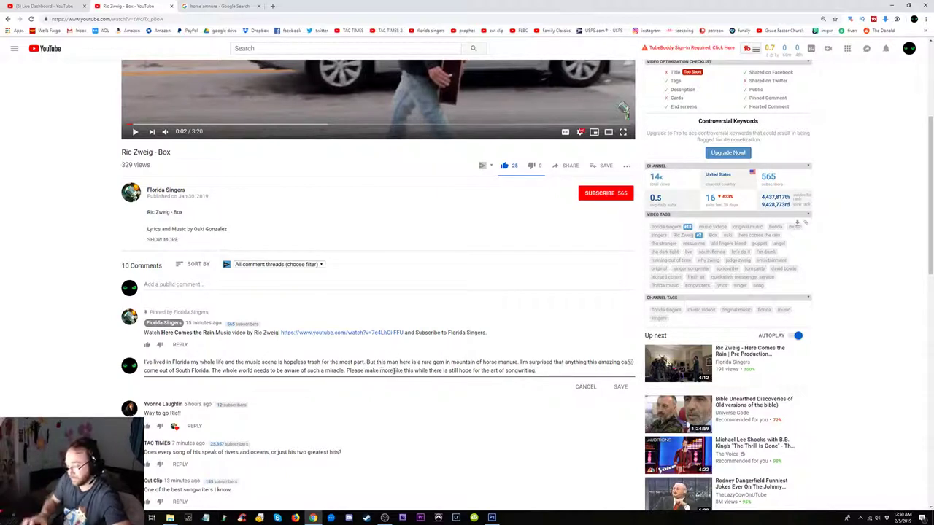
{"action": "type", "text": "videos"}
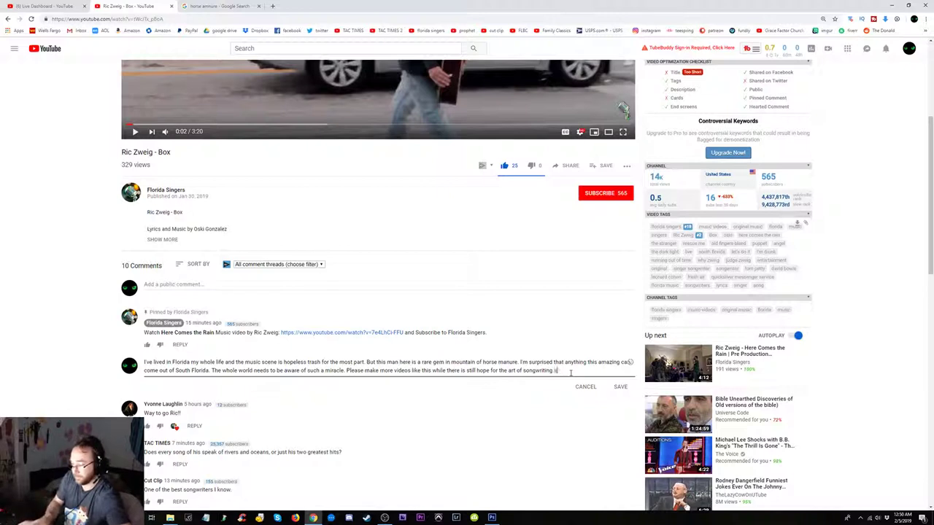
- Append 'and subsequently humanity.', add a comma after 'songwriting', and save the edit
{"action": "type", "text": "and subsequ"}
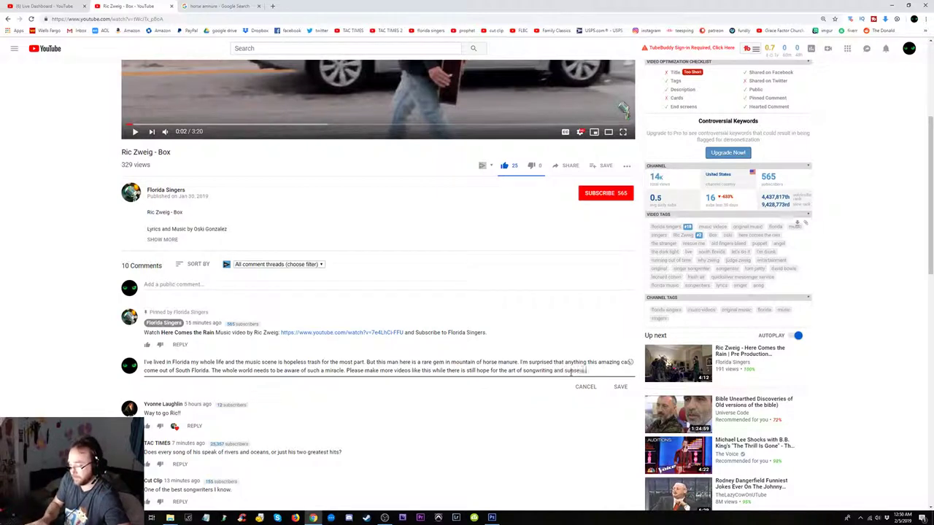
{"action": "type", "text": "ently humani"}
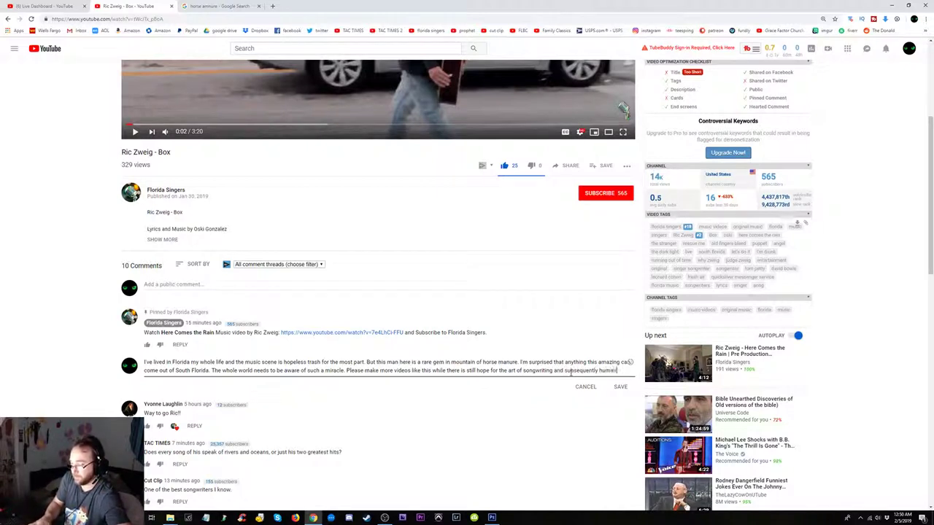
{"action": "type", "text": "ty."}
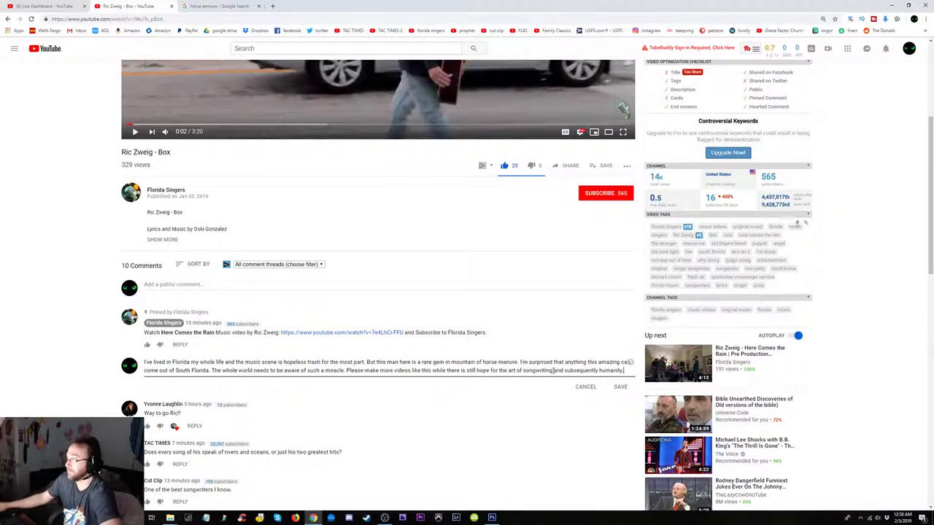
{"action": "left_click", "coordinate": [554, 371]}
{"action": "type", "text": ","}
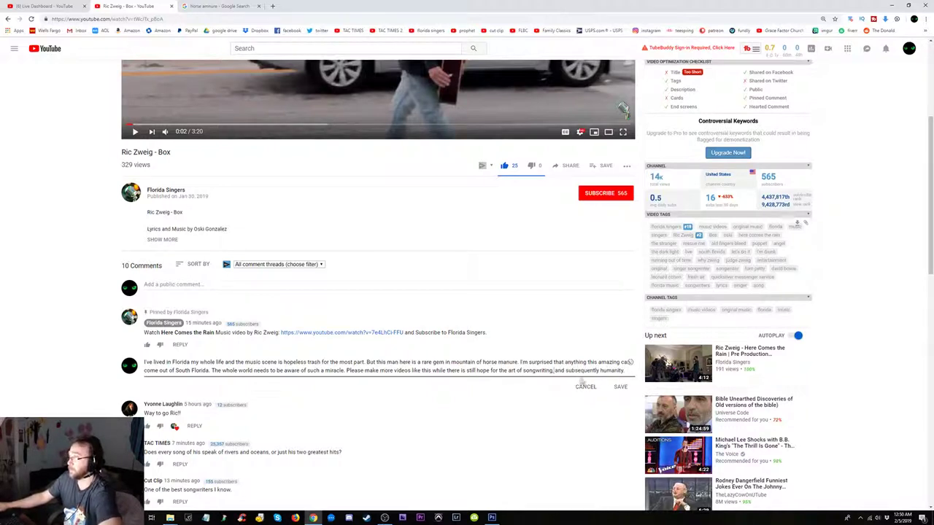
{"action": "left_click", "coordinate": [621, 388]}
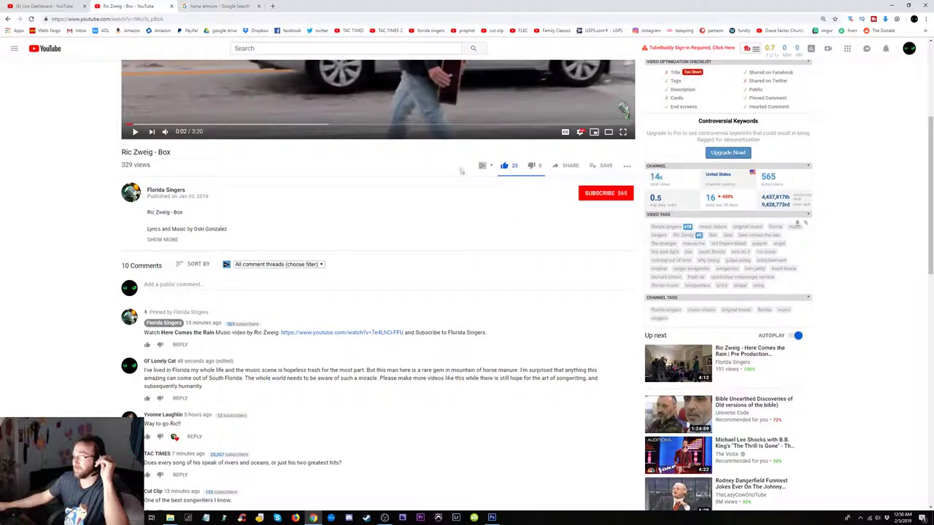
- Scroll through the Box video's comments to review them
{"action": "scroll", "coordinate": [486, 253], "scroll_direction": "down", "scroll_amount": 3}
{"action": "scroll", "coordinate": [488, 253], "scroll_direction": "down", "scroll_amount": 3}
{"action": "scroll", "coordinate": [487, 252], "scroll_direction": "up", "scroll_amount": 3}
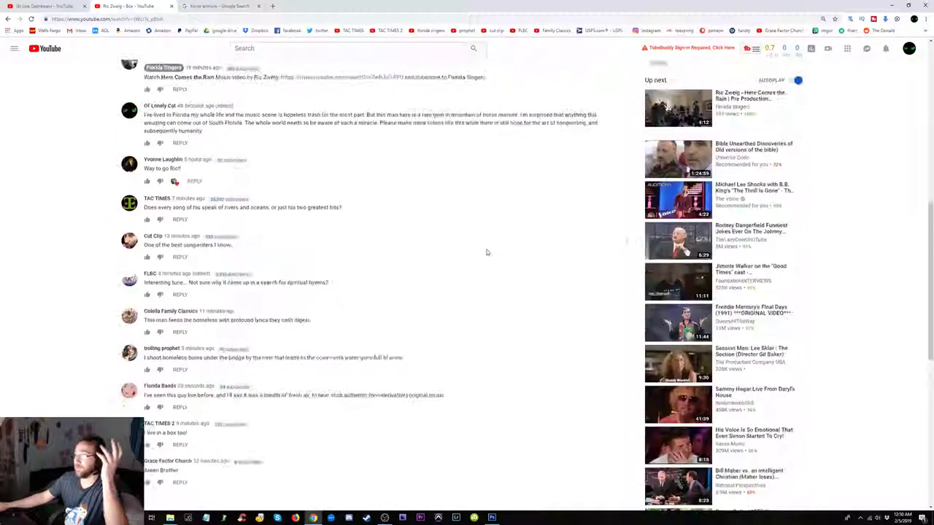
{"action": "scroll", "coordinate": [486, 251], "scroll_direction": "down", "scroll_amount": 2}
{"action": "scroll", "coordinate": [487, 251], "scroll_direction": "up", "scroll_amount": 2}
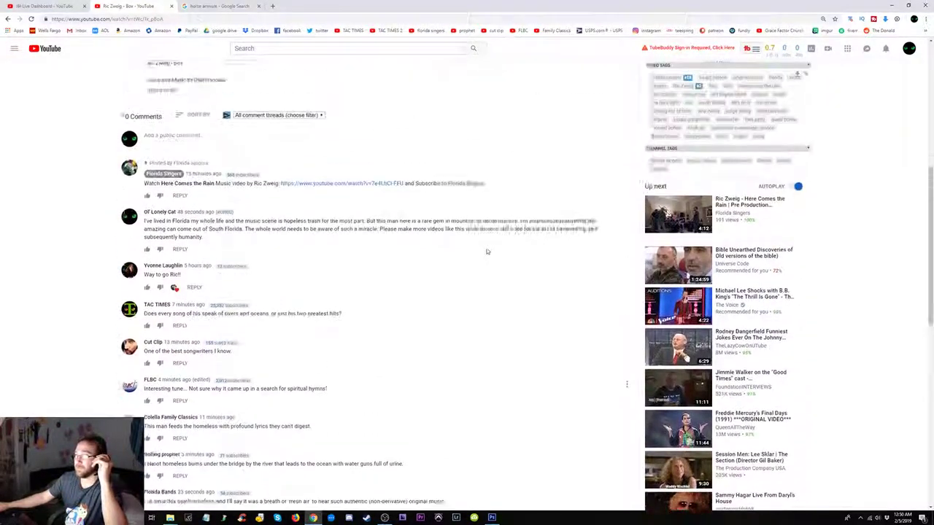
{"action": "scroll", "coordinate": [487, 252], "scroll_direction": "up", "scroll_amount": 1}
{"action": "scroll", "coordinate": [487, 251], "scroll_direction": "up", "scroll_amount": 2}
{"action": "scroll", "coordinate": [487, 252], "scroll_direction": "up", "scroll_amount": 1}
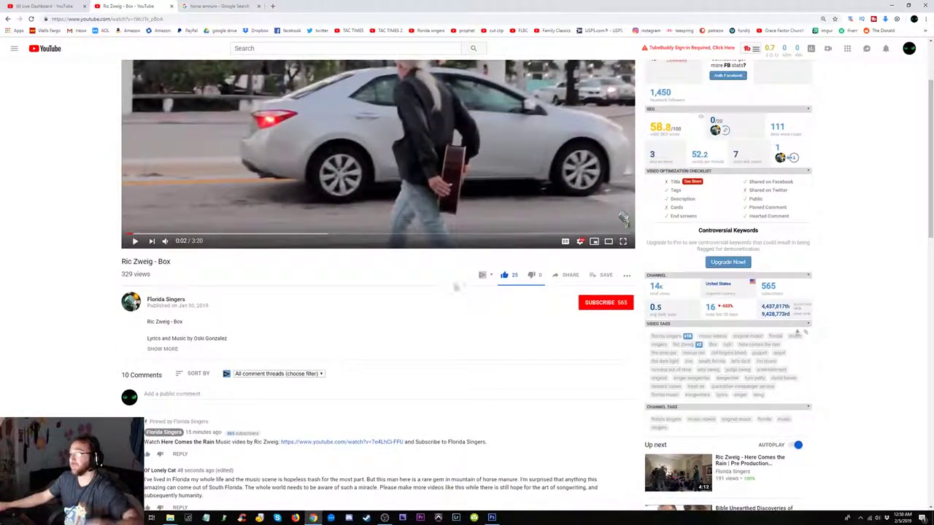
{"action": "scroll", "coordinate": [438, 297], "scroll_direction": "down", "scroll_amount": 2}
{"action": "scroll", "coordinate": [440, 299], "scroll_direction": "up", "scroll_amount": 2}
{"action": "scroll", "coordinate": [440, 299], "scroll_direction": "up", "scroll_amount": 1}
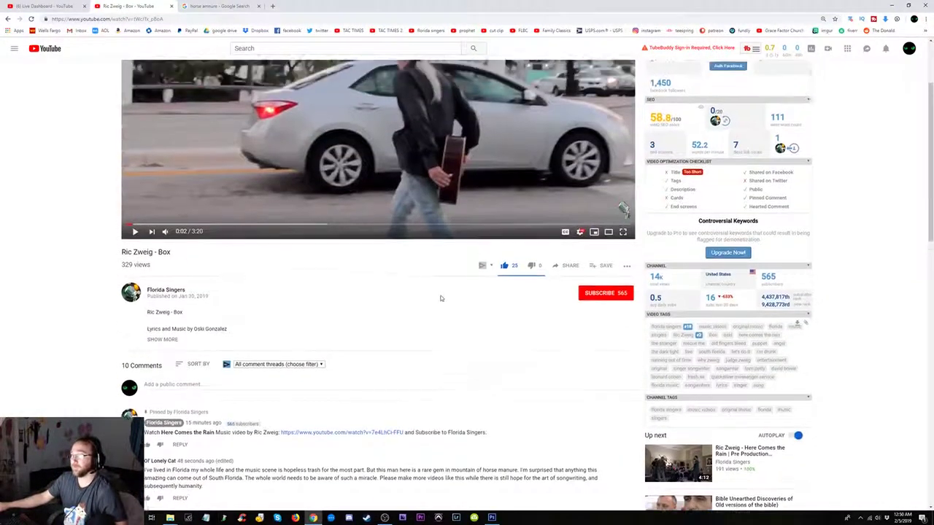
{"action": "scroll", "coordinate": [445, 255], "scroll_direction": "up", "scroll_amount": 1}
{"action": "scroll", "coordinate": [455, 148], "scroll_direction": "up", "scroll_amount": 1}
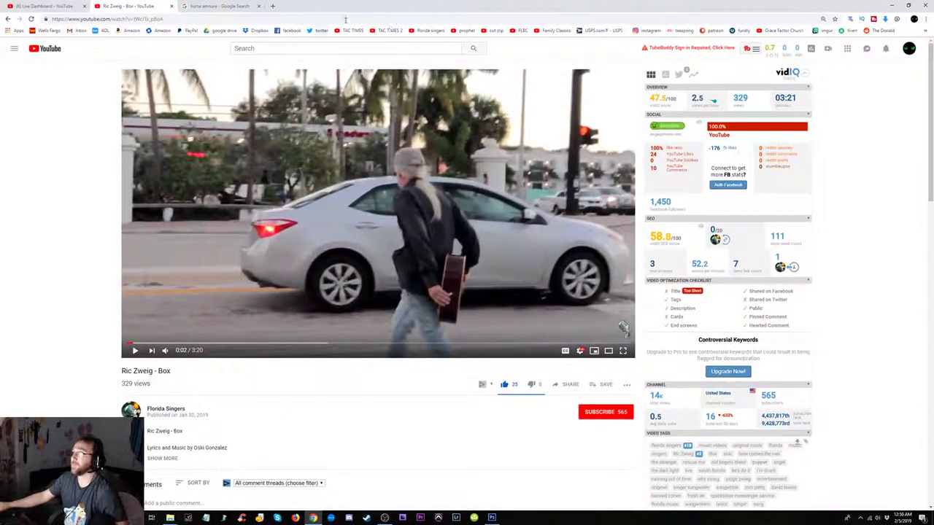
- Close the horse manure search tab and bring up the account switcher list
{"action": "left_click", "coordinate": [222, 5]}
{"action": "left_click", "coordinate": [258, 6]}
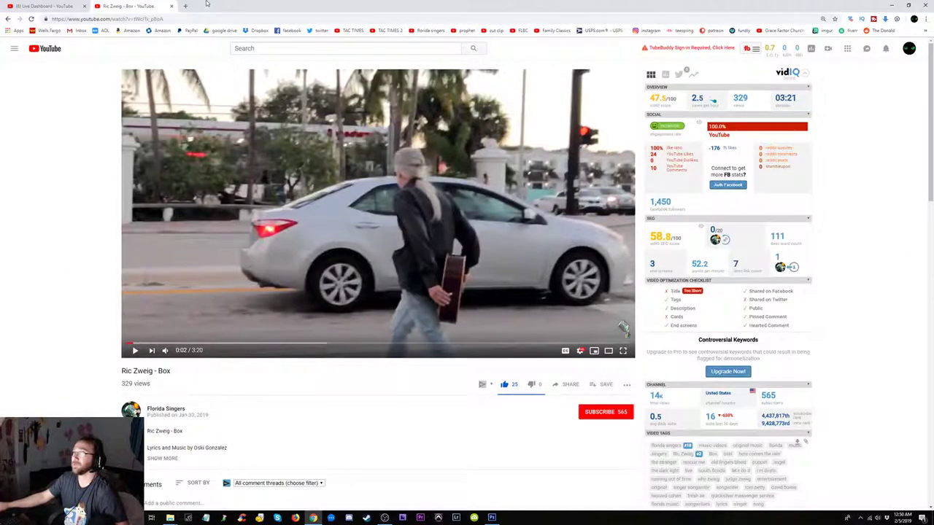
{"action": "left_click", "coordinate": [909, 48]}
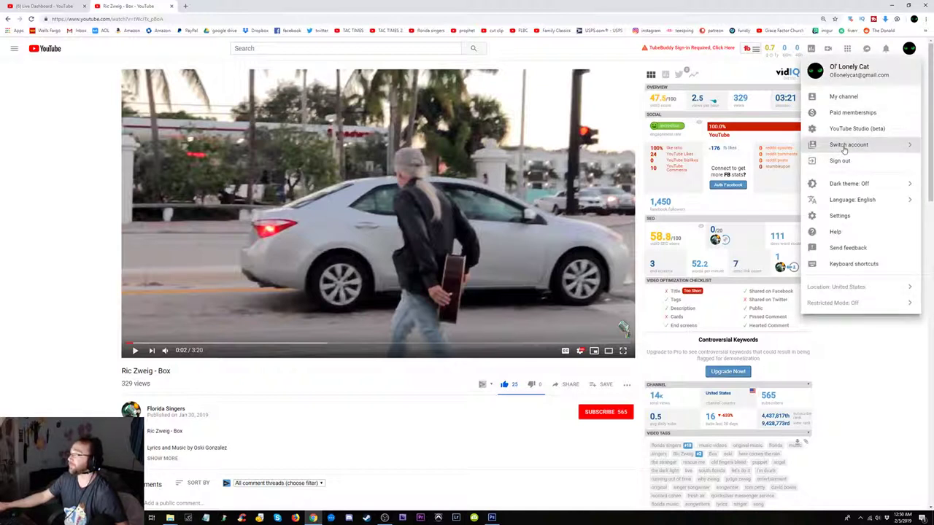
{"action": "left_click", "coordinate": [846, 146]}
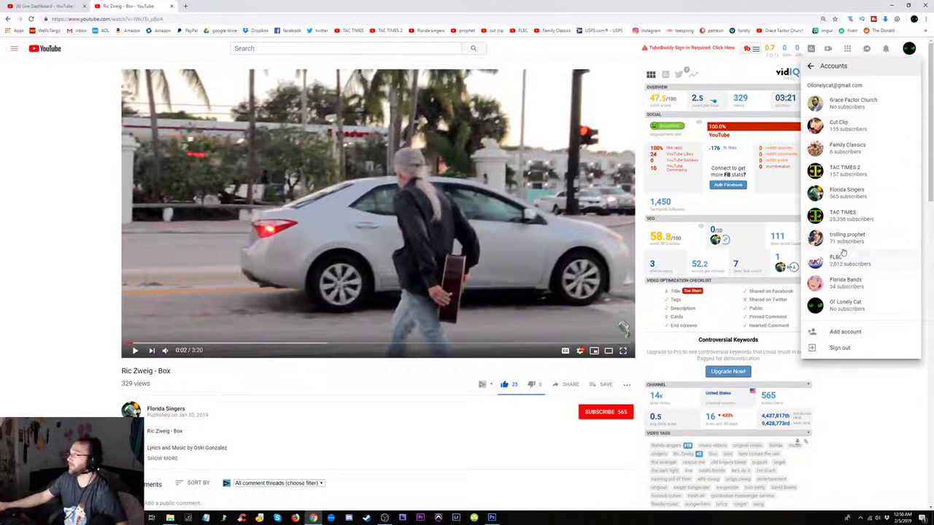
- Switch to the Florida Singers account, pause the Box video, and browse its 11 comments
{"action": "left_click", "coordinate": [847, 194]}
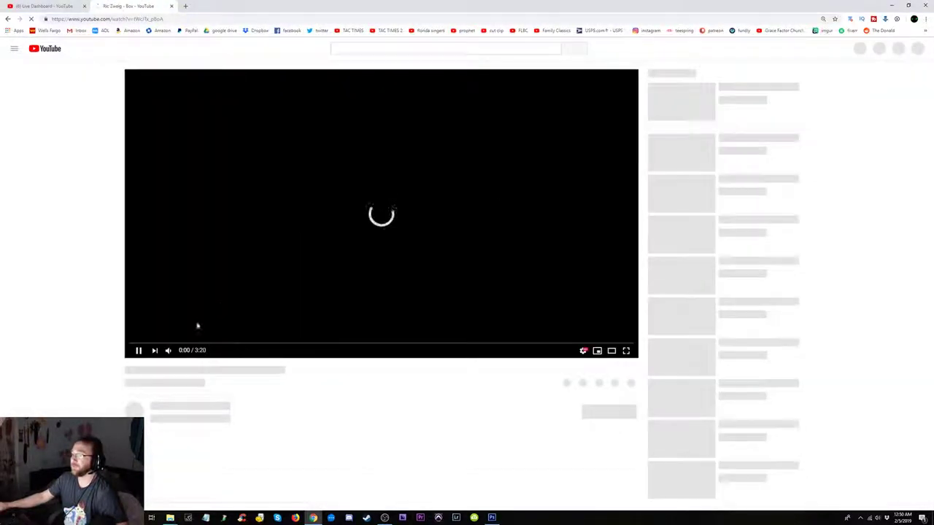
{"action": "left_click", "coordinate": [137, 351]}
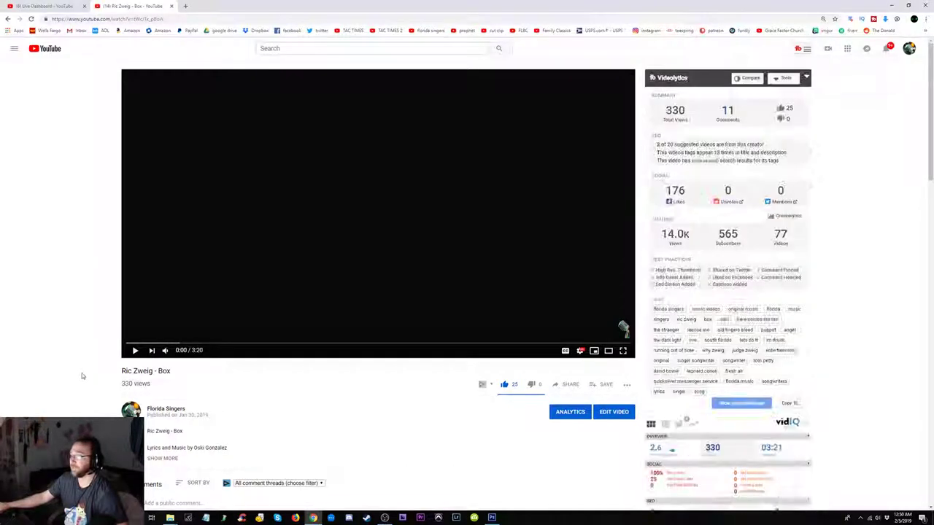
{"action": "scroll", "coordinate": [82, 373], "scroll_direction": "down", "scroll_amount": 3}
{"action": "scroll", "coordinate": [82, 374], "scroll_direction": "down", "scroll_amount": 4}
{"action": "scroll", "coordinate": [81, 374], "scroll_direction": "down", "scroll_amount": 3}
{"action": "scroll", "coordinate": [80, 375], "scroll_direction": "down", "scroll_amount": 2}
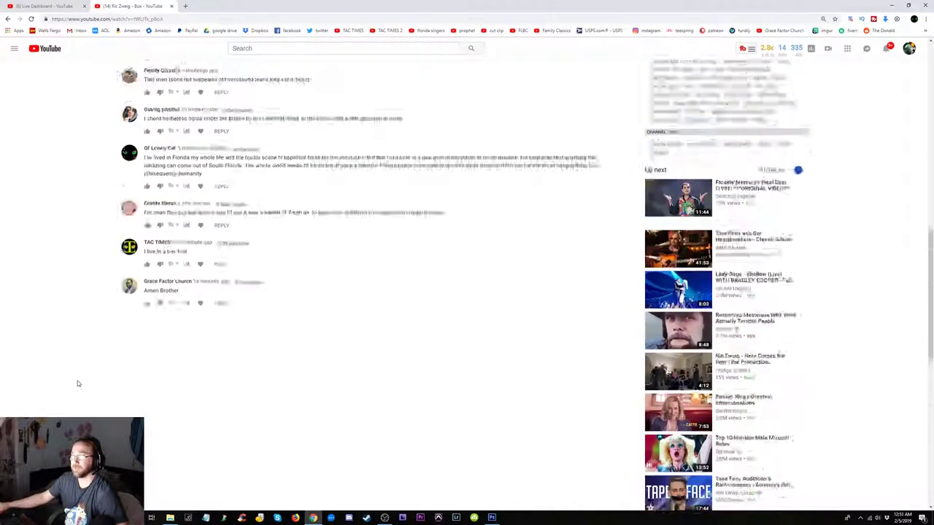
{"action": "scroll", "coordinate": [78, 383], "scroll_direction": "up", "scroll_amount": 5}
{"action": "scroll", "coordinate": [79, 382], "scroll_direction": "up", "scroll_amount": 4}
{"action": "scroll", "coordinate": [80, 383], "scroll_direction": "down", "scroll_amount": 1}
{"action": "scroll", "coordinate": [81, 383], "scroll_direction": "down", "scroll_amount": 1}
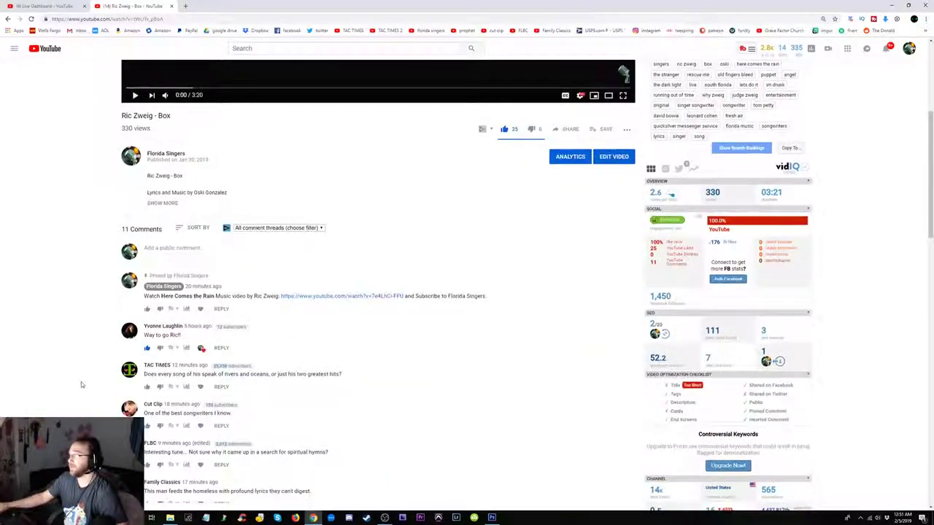
{"action": "scroll", "coordinate": [81, 381], "scroll_direction": "up", "scroll_amount": 1}
{"action": "scroll", "coordinate": [81, 382], "scroll_direction": "down", "scroll_amount": 2}
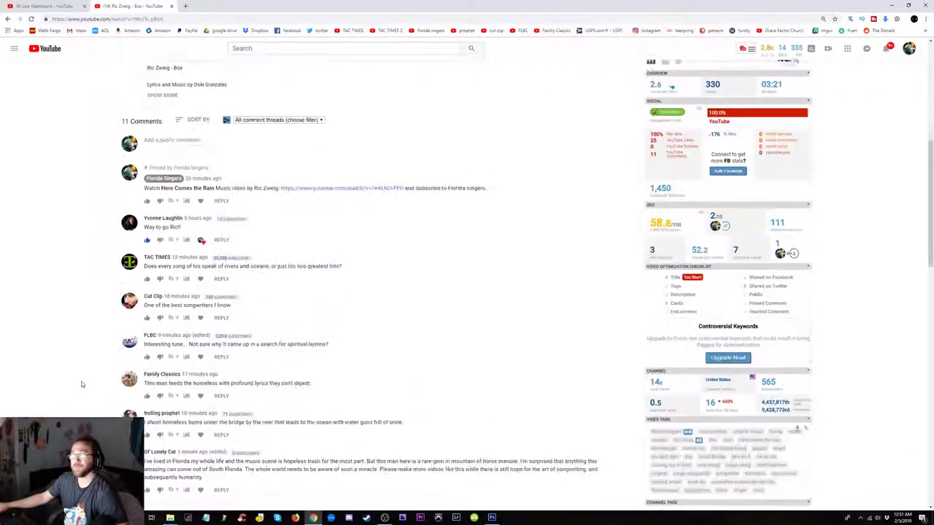
{"action": "scroll", "coordinate": [81, 385], "scroll_direction": "down", "scroll_amount": 3}
{"action": "scroll", "coordinate": [84, 385], "scroll_direction": "up", "scroll_amount": 4}
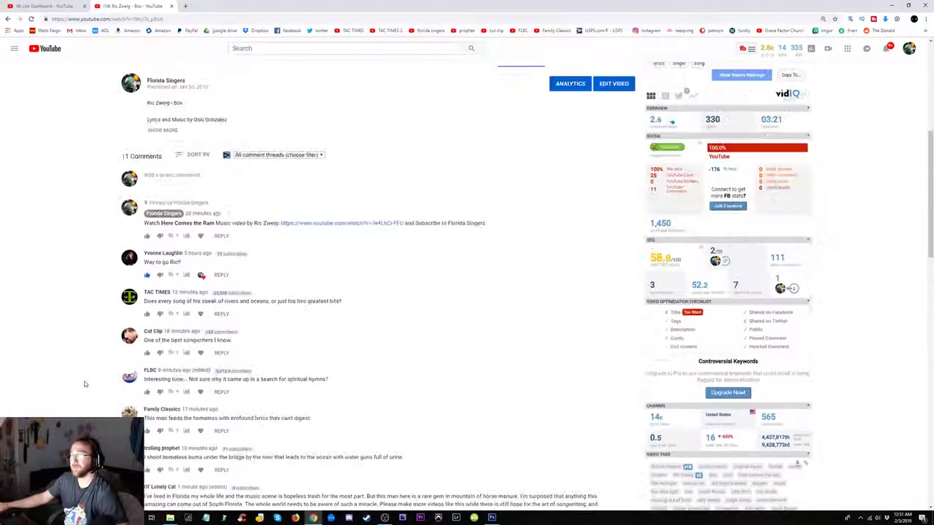
{"action": "scroll", "coordinate": [85, 383], "scroll_direction": "up", "scroll_amount": 4}
{"action": "scroll", "coordinate": [85, 382], "scroll_direction": "up", "scroll_amount": 1}
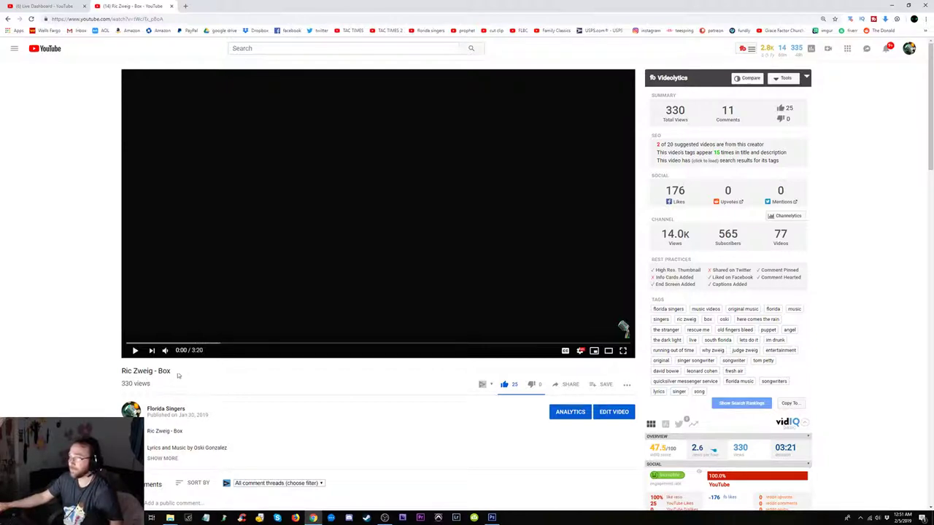
- Open Ric Zweig - Box from the uploading channel's Videos tab
{"action": "left_click", "coordinate": [171, 411]}
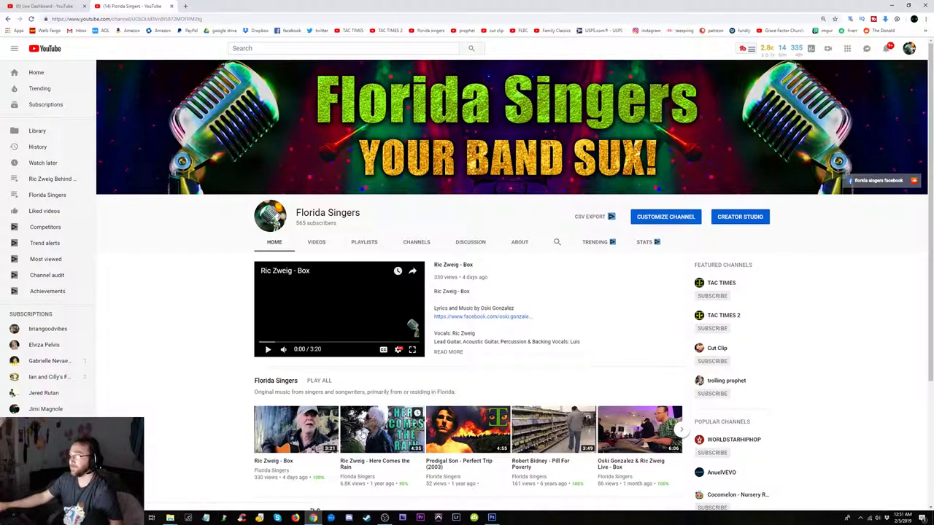
{"action": "left_click", "coordinate": [316, 241]}
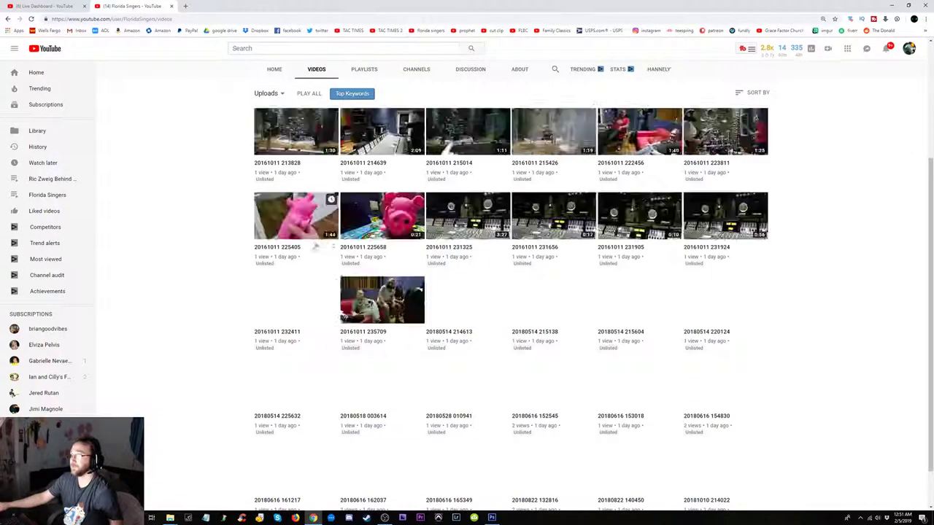
{"action": "scroll", "coordinate": [523, 388], "scroll_direction": "down", "scroll_amount": 1}
{"action": "scroll", "coordinate": [522, 388], "scroll_direction": "down", "scroll_amount": 5}
{"action": "scroll", "coordinate": [518, 392], "scroll_direction": "down", "scroll_amount": 4}
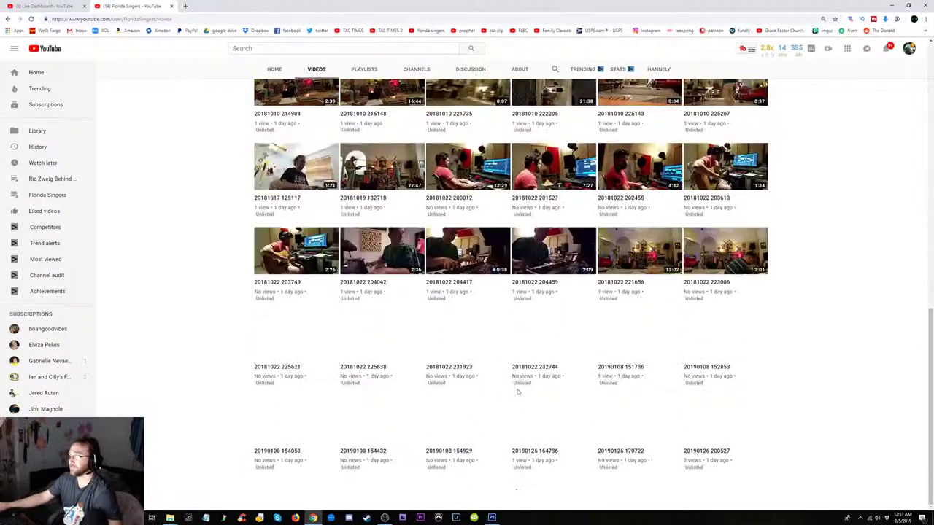
{"action": "scroll", "coordinate": [517, 392], "scroll_direction": "down", "scroll_amount": 2}
{"action": "scroll", "coordinate": [482, 392], "scroll_direction": "down", "scroll_amount": 1}
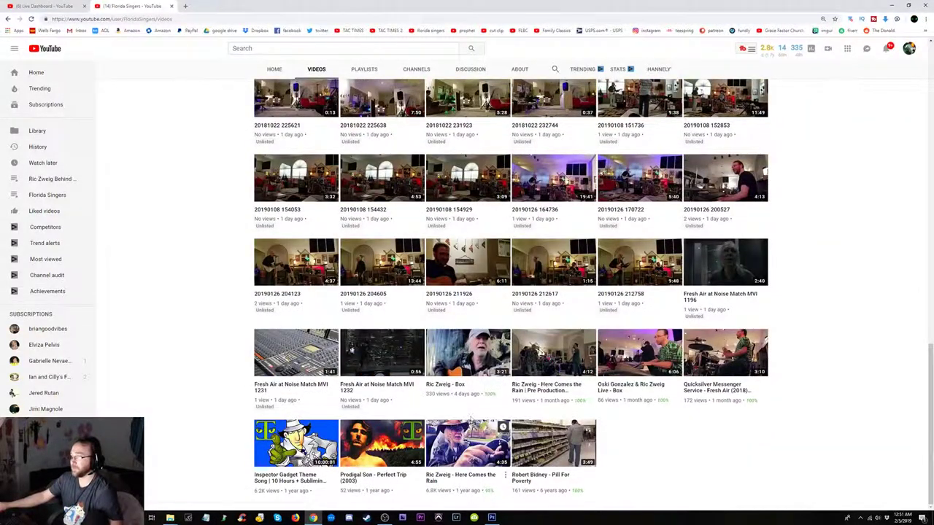
{"action": "mouse_move", "coordinate": [467, 353]}
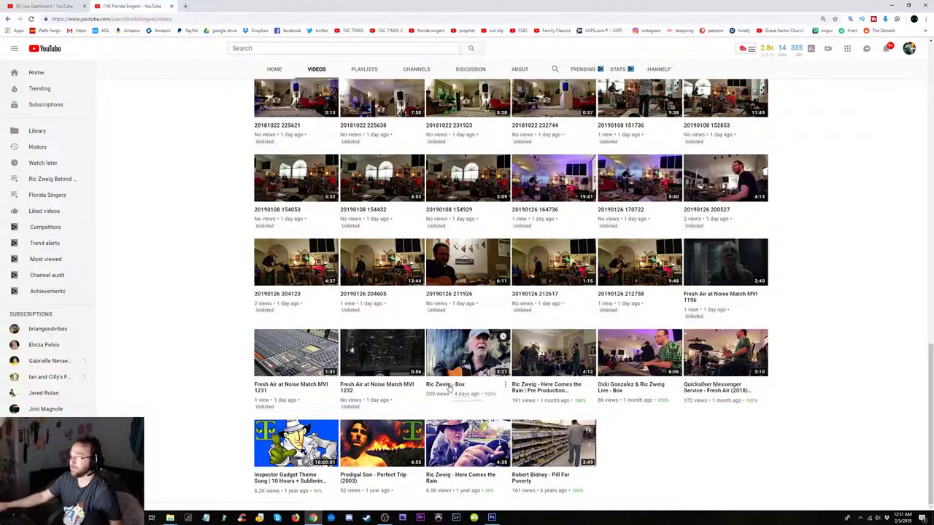
{"action": "left_click", "coordinate": [451, 385]}
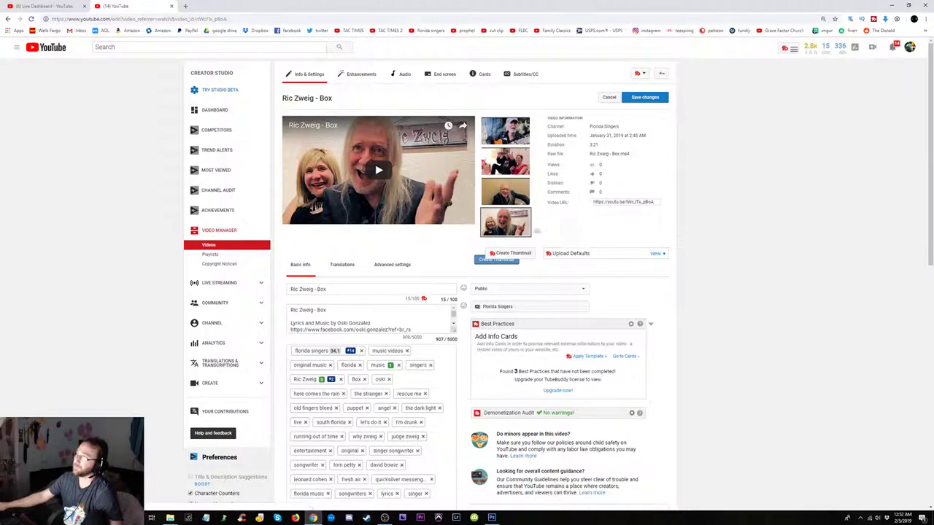
{"action": "left_click", "coordinate": [510, 232]}
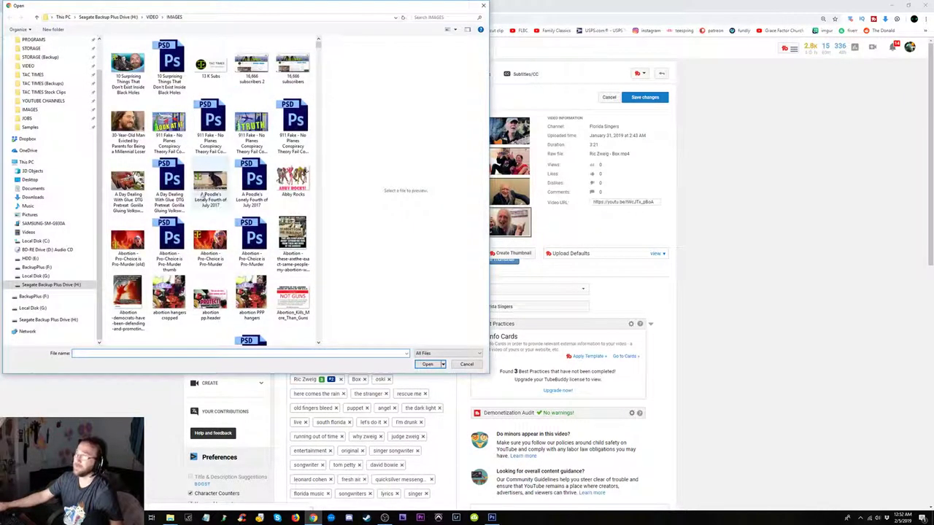
{"action": "left_click", "coordinate": [424, 16]}
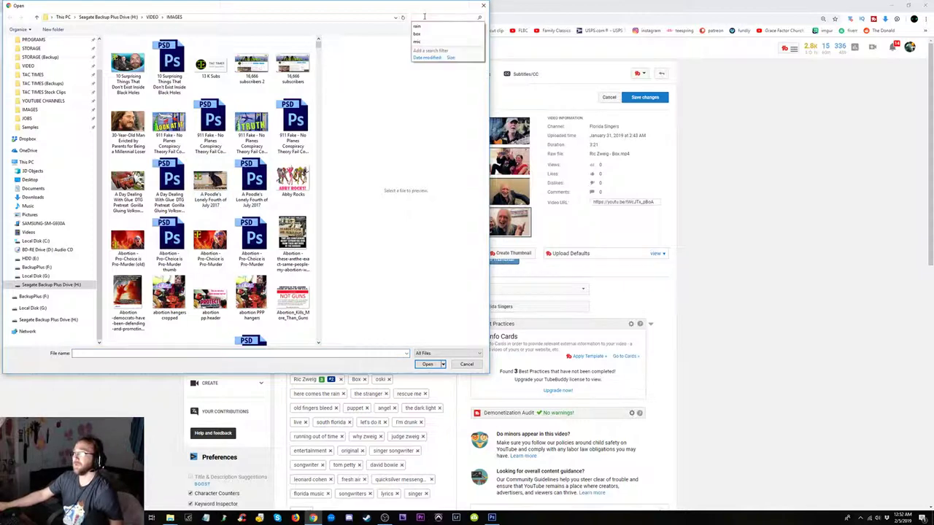
{"action": "type", "text": "box"}
{"action": "key", "text": "Return"}
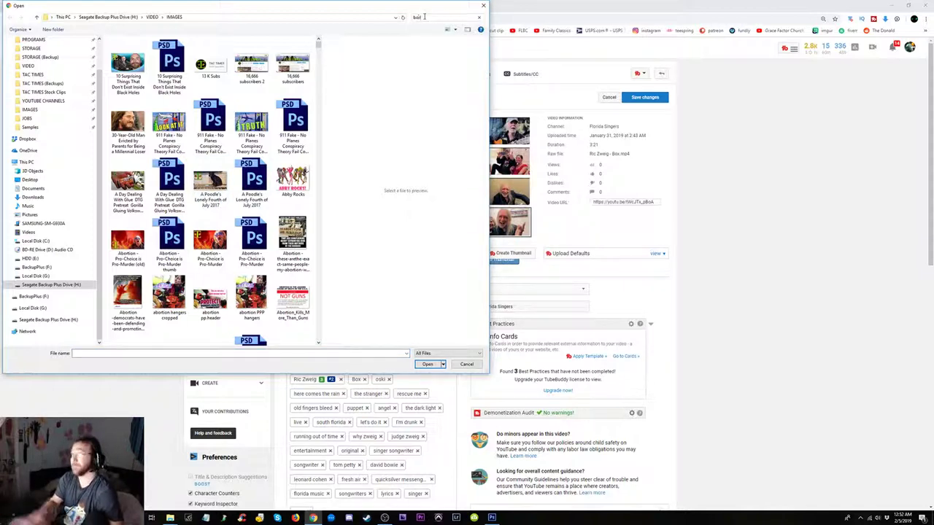
{"action": "left_click", "coordinate": [170, 67]}
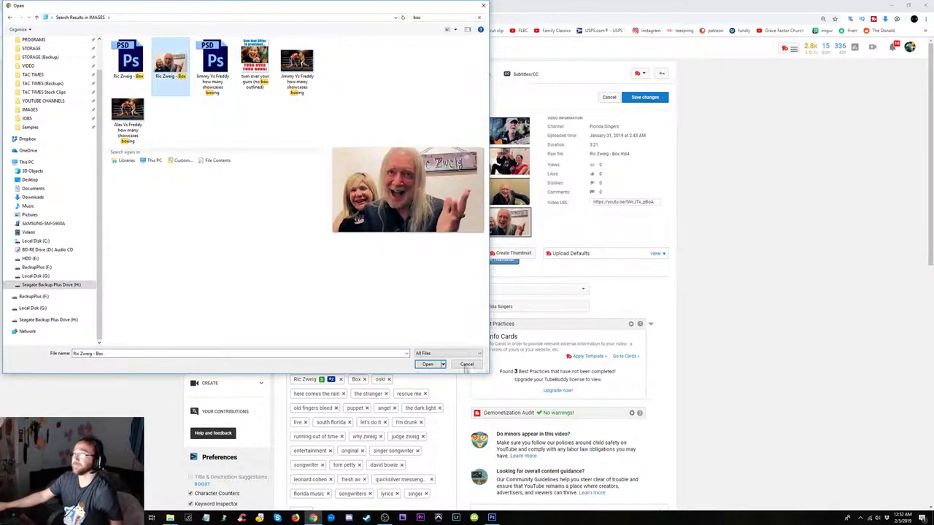
{"action": "left_click", "coordinate": [428, 364]}
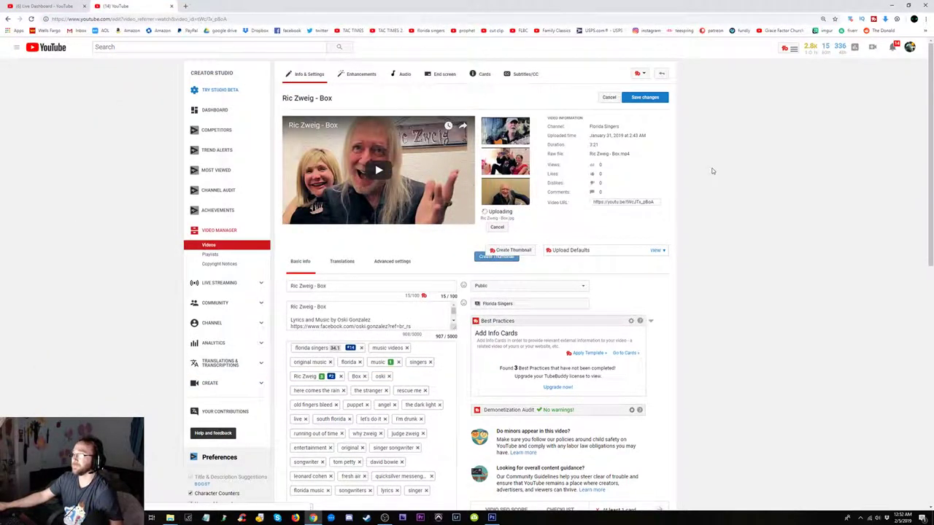
{"action": "left_click", "coordinate": [645, 97]}
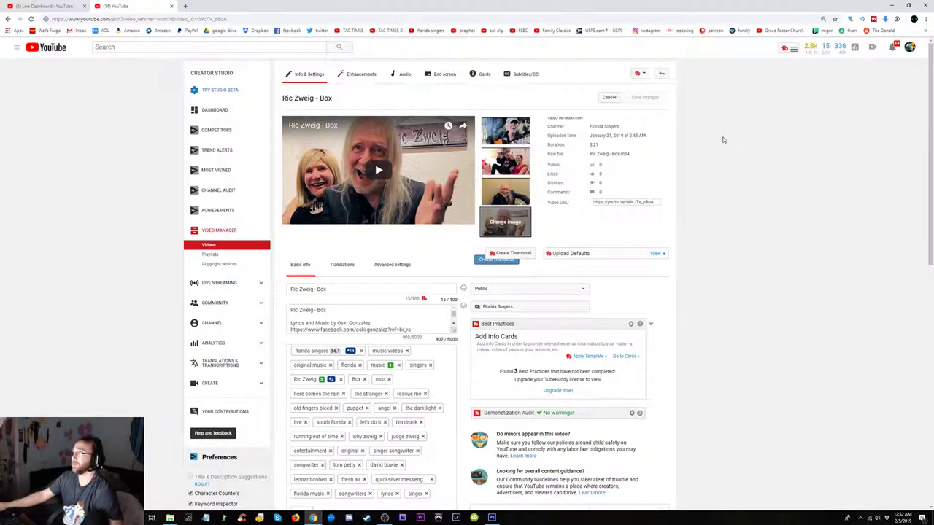
{"action": "left_click", "coordinate": [48, 5]}
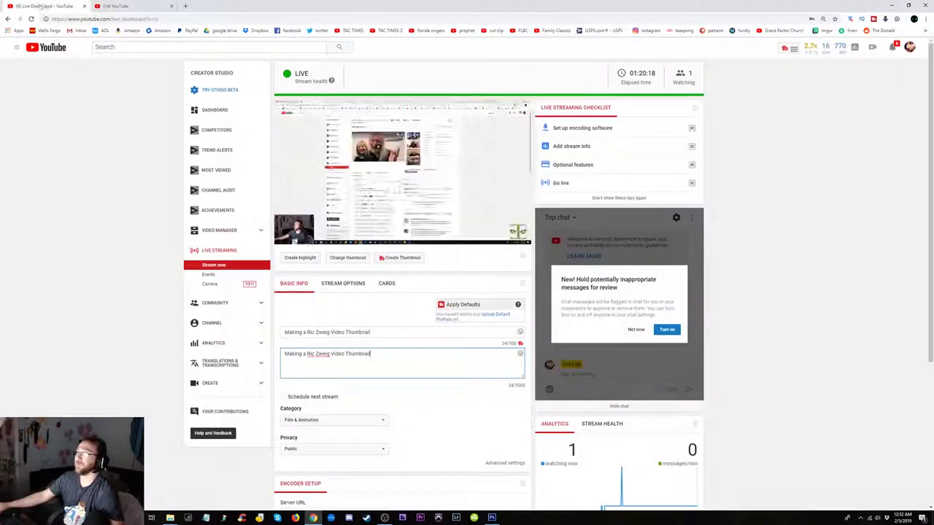
- Open the Box video's public watch page from a comment notification in the maximized browser
{"action": "left_click", "coordinate": [151, 7]}
{"action": "left_click", "coordinate": [38, 5]}
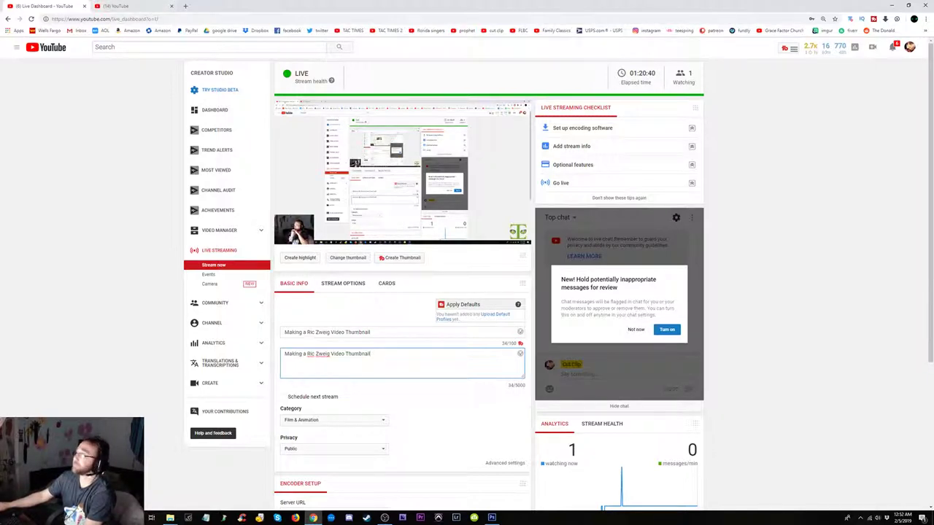
{"action": "double_click", "coordinate": [205, 4]}
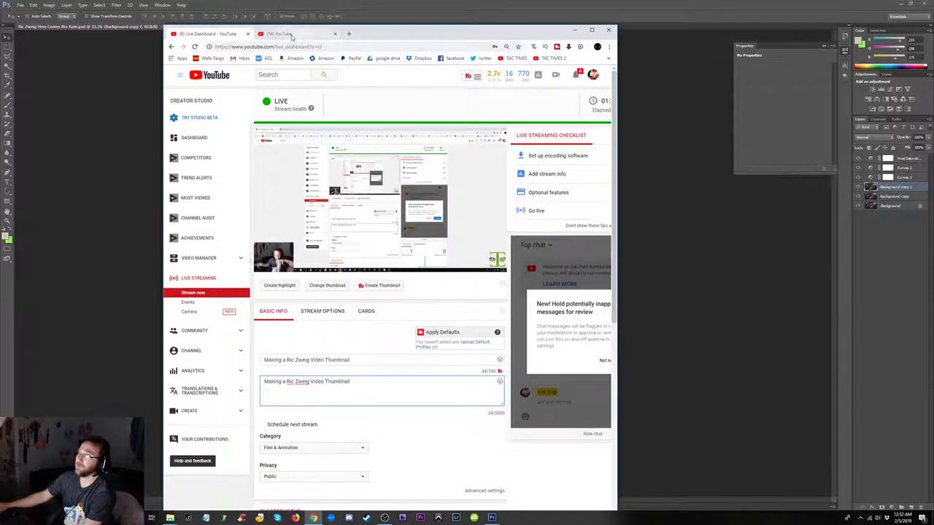
{"action": "left_click", "coordinate": [288, 34]}
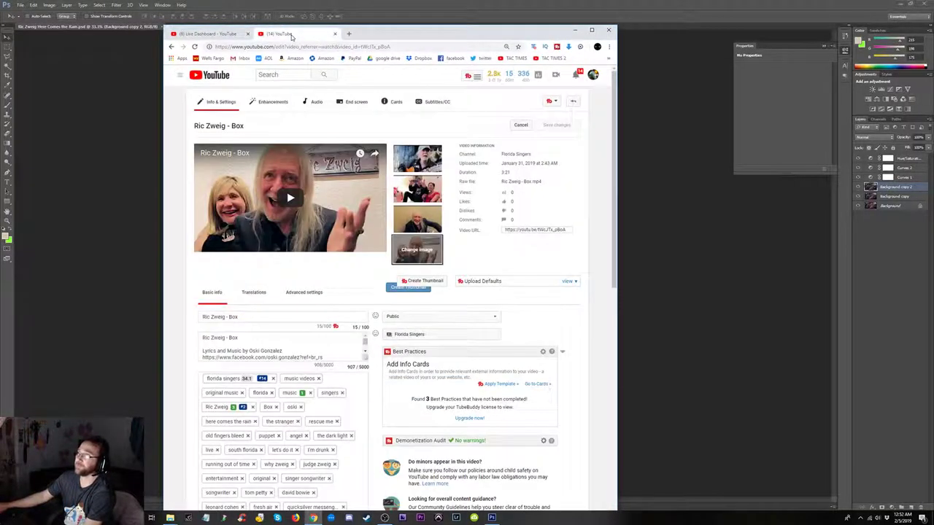
{"action": "left_click", "coordinate": [576, 75]}
{"action": "left_click", "coordinate": [592, 30]}
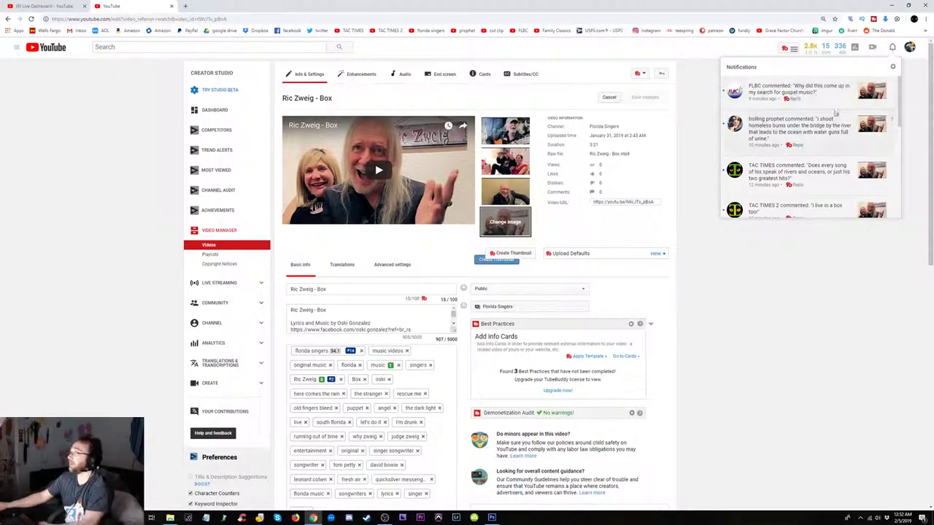
{"action": "scroll", "coordinate": [804, 117], "scroll_direction": "down", "scroll_amount": 5}
{"action": "scroll", "coordinate": [805, 117], "scroll_direction": "up", "scroll_amount": 5}
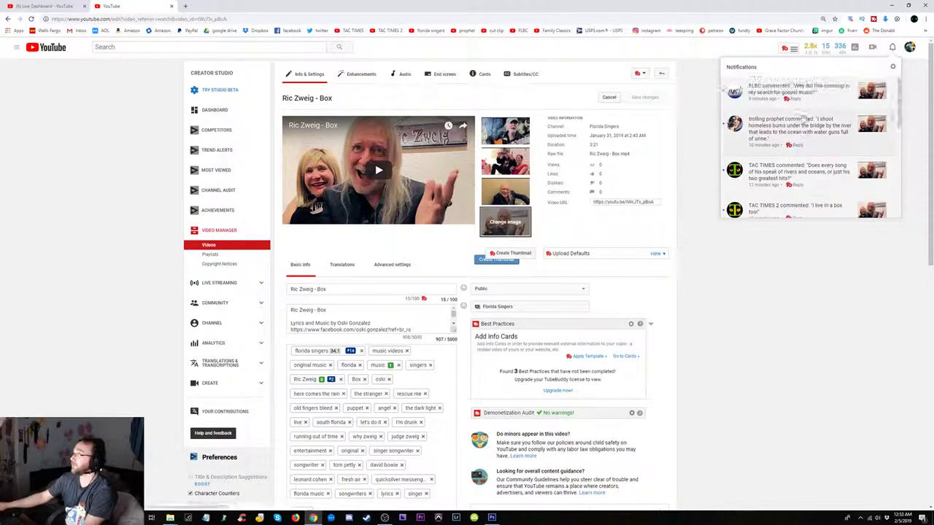
{"action": "left_click", "coordinate": [814, 94]}
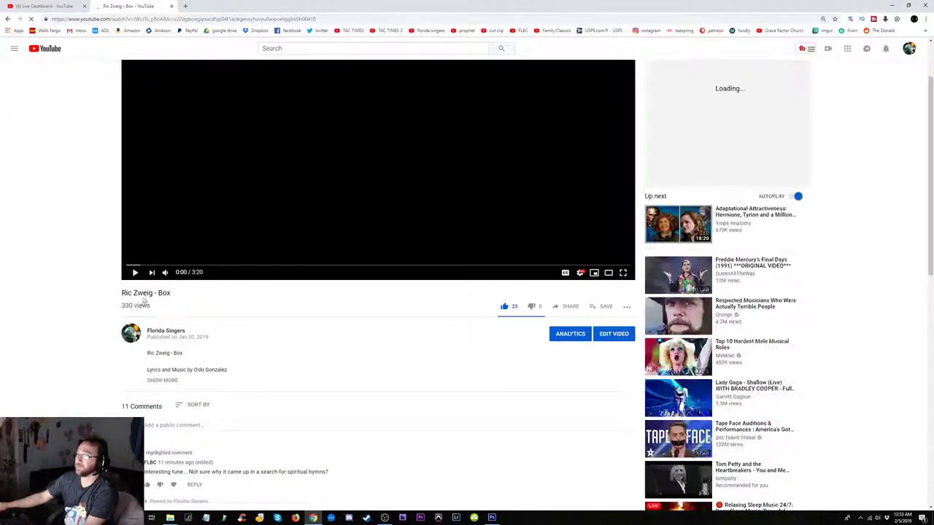
- Like and heart the pinned, best songwriters, rivers and oceans, and spiritual hymns comments
{"action": "scroll", "coordinate": [98, 387], "scroll_direction": "down", "scroll_amount": 2}
{"action": "scroll", "coordinate": [97, 380], "scroll_direction": "down", "scroll_amount": 1}
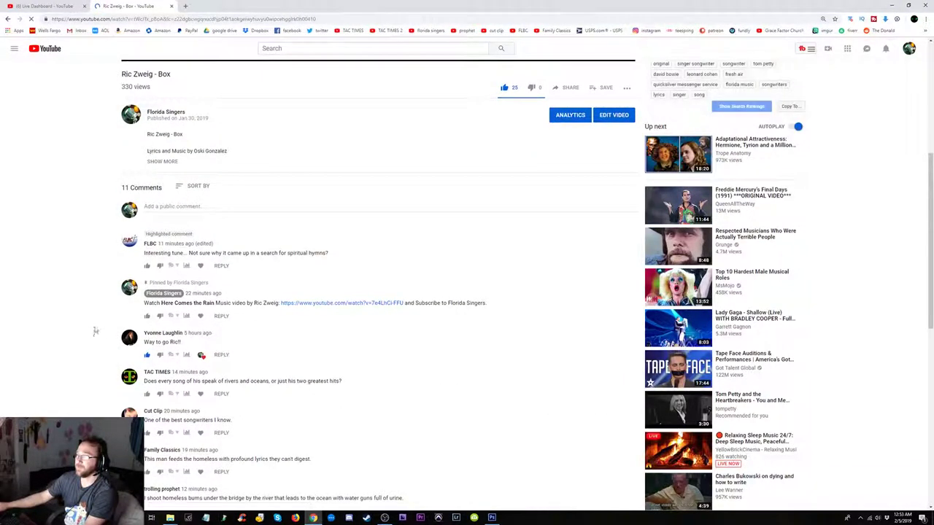
{"action": "scroll", "coordinate": [95, 332], "scroll_direction": "down", "scroll_amount": 1}
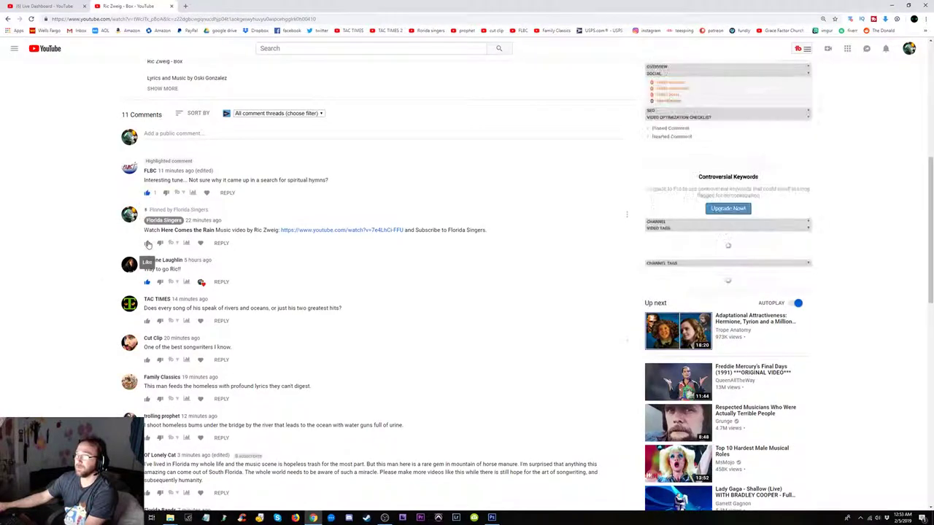
{"action": "left_click", "coordinate": [147, 243]}
{"action": "left_click", "coordinate": [147, 359]}
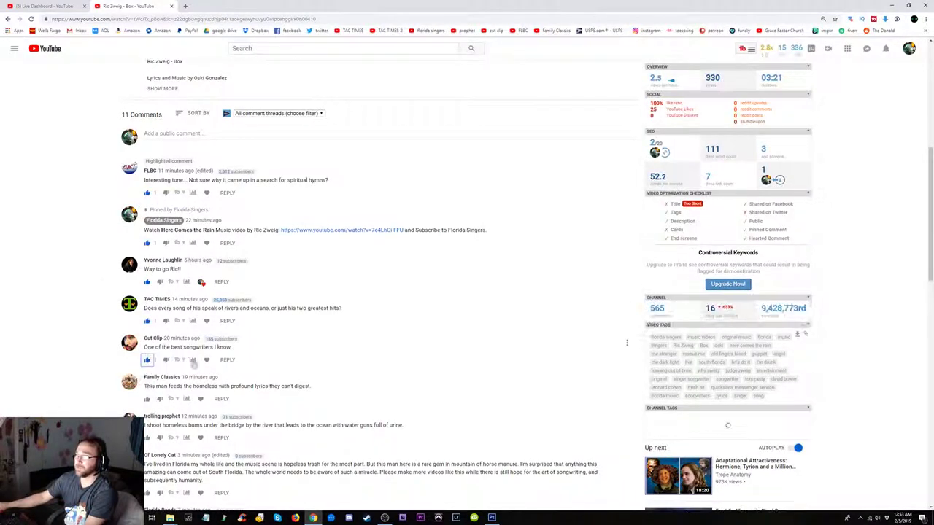
{"action": "left_click", "coordinate": [207, 359]}
{"action": "left_click", "coordinate": [207, 321]}
{"action": "left_click", "coordinate": [207, 243]}
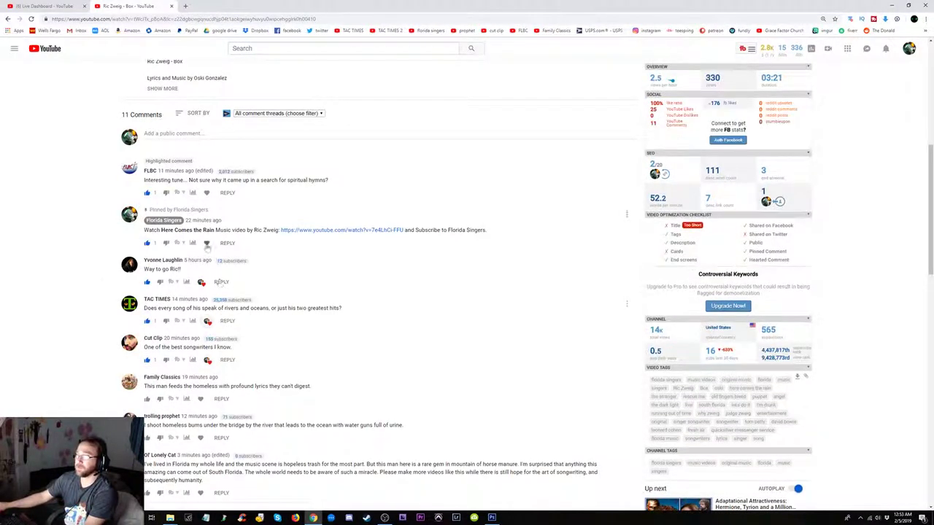
{"action": "left_click", "coordinate": [207, 193]}
{"action": "scroll", "coordinate": [207, 192], "scroll_direction": "down", "scroll_amount": 2}
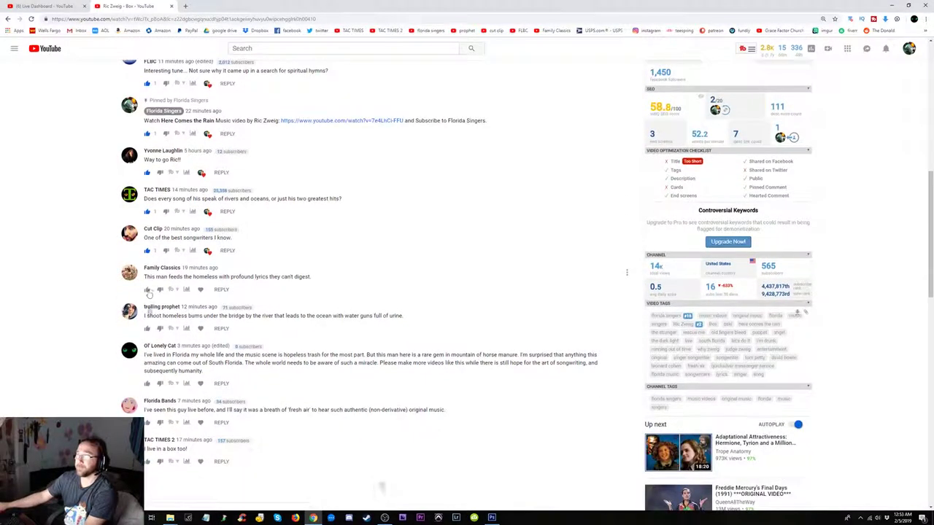
- Like and heart the profound lyrics, water guns, South Florida, fresh air, and 'I live in a box too' comments
{"action": "left_click", "coordinate": [147, 290]}
{"action": "left_click", "coordinate": [146, 329]}
{"action": "left_click", "coordinate": [201, 328]}
{"action": "left_click", "coordinate": [201, 290]}
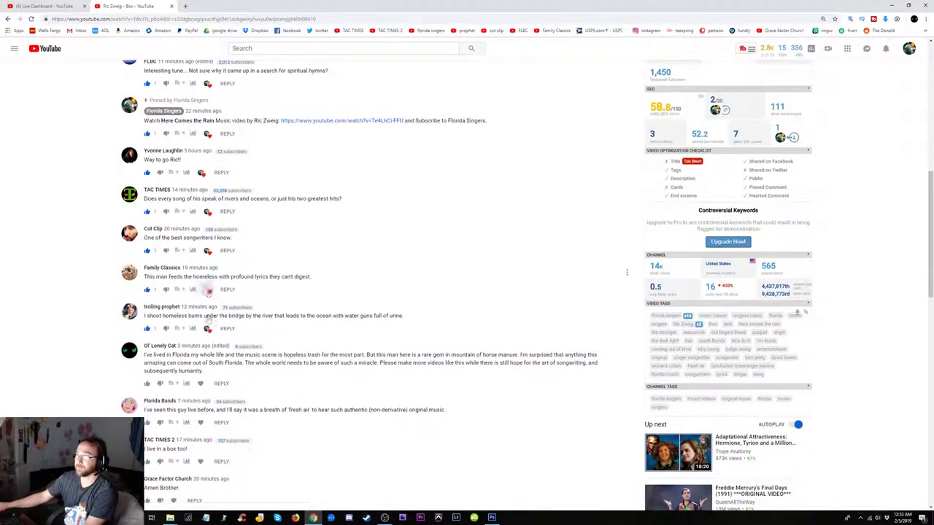
{"action": "left_click", "coordinate": [200, 383]}
{"action": "left_click", "coordinate": [147, 383]}
{"action": "left_click", "coordinate": [147, 423]}
{"action": "left_click", "coordinate": [206, 423]}
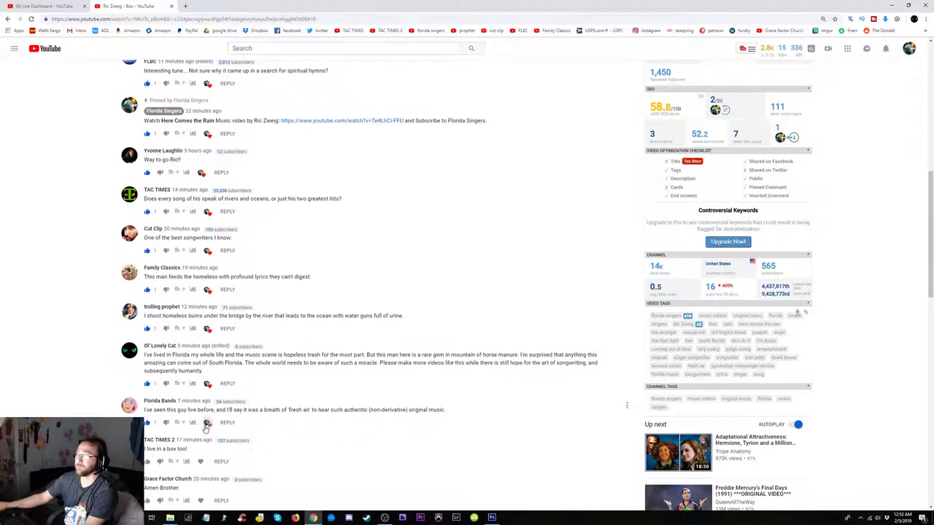
{"action": "left_click", "coordinate": [147, 461]}
{"action": "left_click", "coordinate": [208, 461]}
- Like and heart the Amen Brother comment, then return up the comment list
{"action": "scroll", "coordinate": [164, 423], "scroll_direction": "down", "scroll_amount": 3}
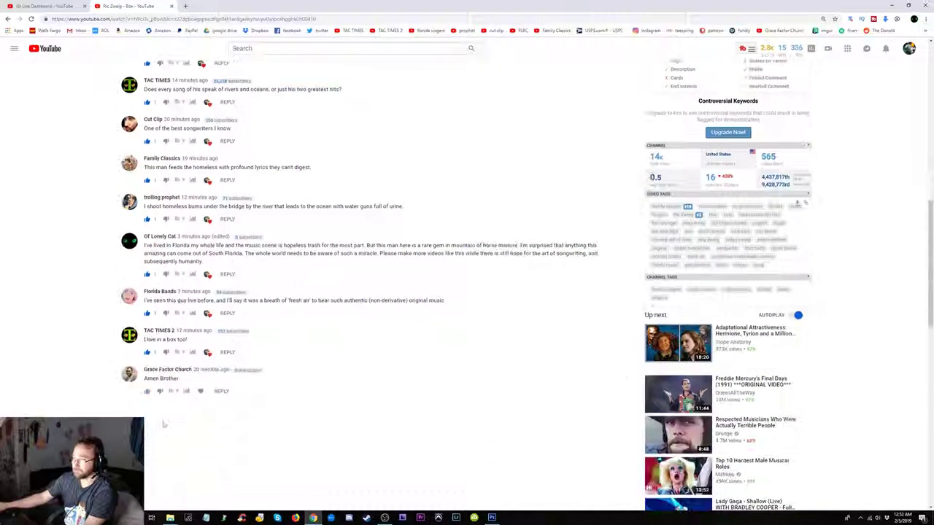
{"action": "left_click", "coordinate": [146, 391]}
{"action": "left_click", "coordinate": [207, 391]}
{"action": "scroll", "coordinate": [208, 434], "scroll_direction": "up", "scroll_amount": 3}
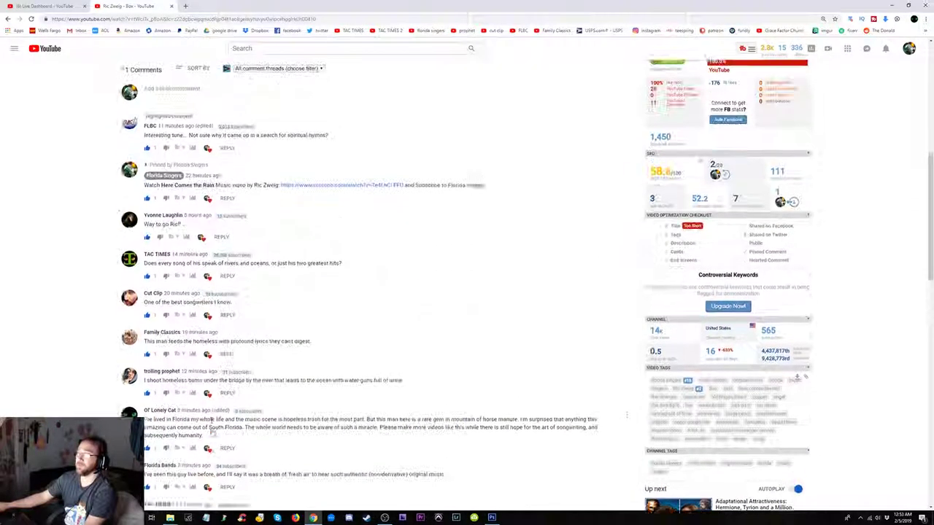
{"action": "scroll", "coordinate": [215, 420], "scroll_direction": "up", "scroll_amount": 3}
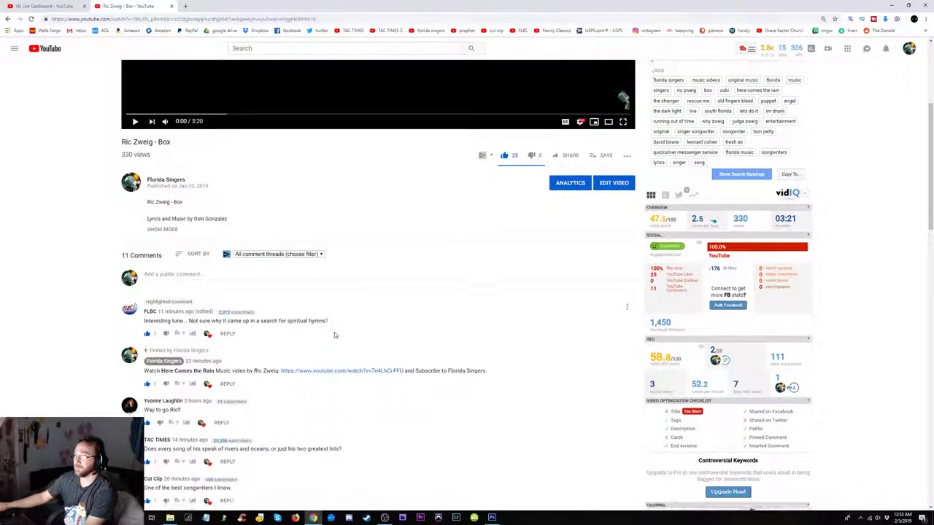
- Review the Box video's comments for likes and hearts, then return to the top
{"action": "scroll", "coordinate": [334, 332], "scroll_direction": "down", "scroll_amount": 3}
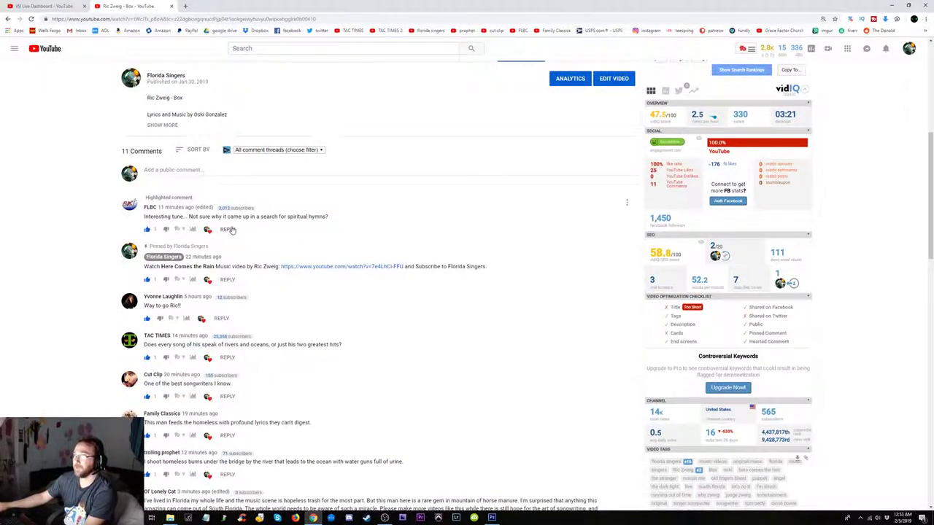
{"action": "scroll", "coordinate": [252, 237], "scroll_direction": "down", "scroll_amount": 1}
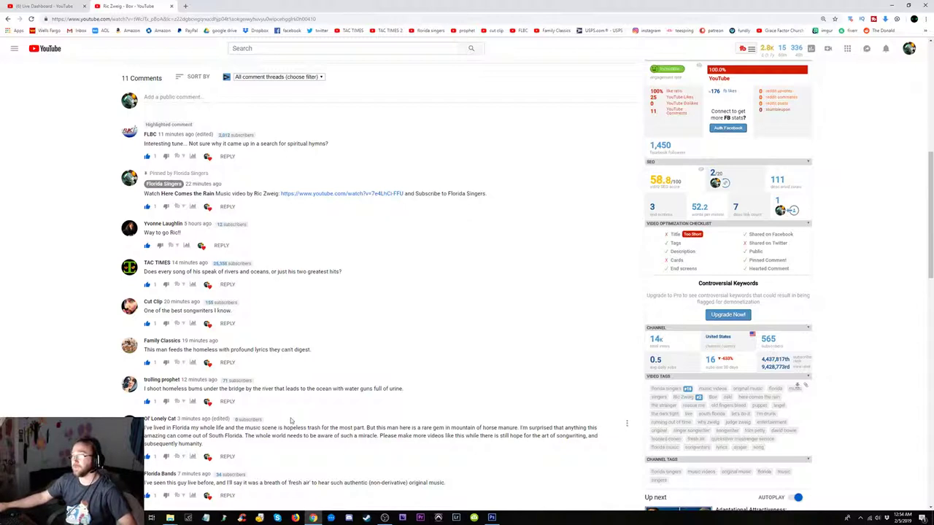
{"action": "scroll", "coordinate": [297, 414], "scroll_direction": "down", "scroll_amount": 2}
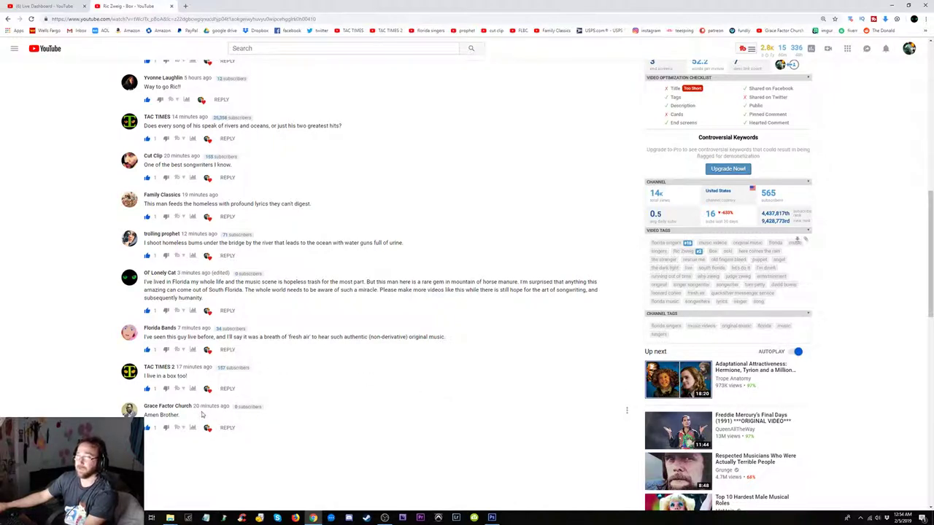
{"action": "scroll", "coordinate": [284, 389], "scroll_direction": "up", "scroll_amount": 3}
{"action": "scroll", "coordinate": [285, 393], "scroll_direction": "up", "scroll_amount": 2}
{"action": "scroll", "coordinate": [285, 392], "scroll_direction": "up", "scroll_amount": 2}
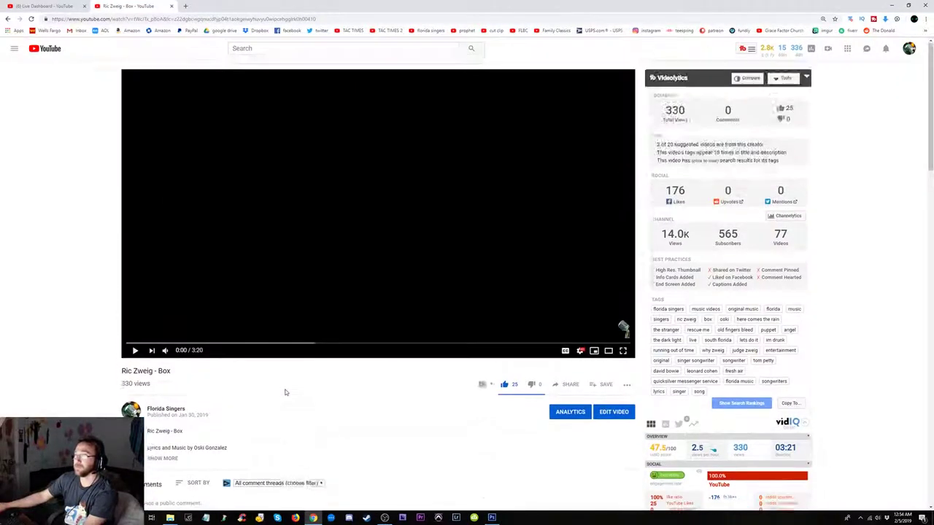
{"action": "scroll", "coordinate": [286, 393], "scroll_direction": "down", "scroll_amount": 2}
{"action": "scroll", "coordinate": [286, 392], "scroll_direction": "up", "scroll_amount": 2}
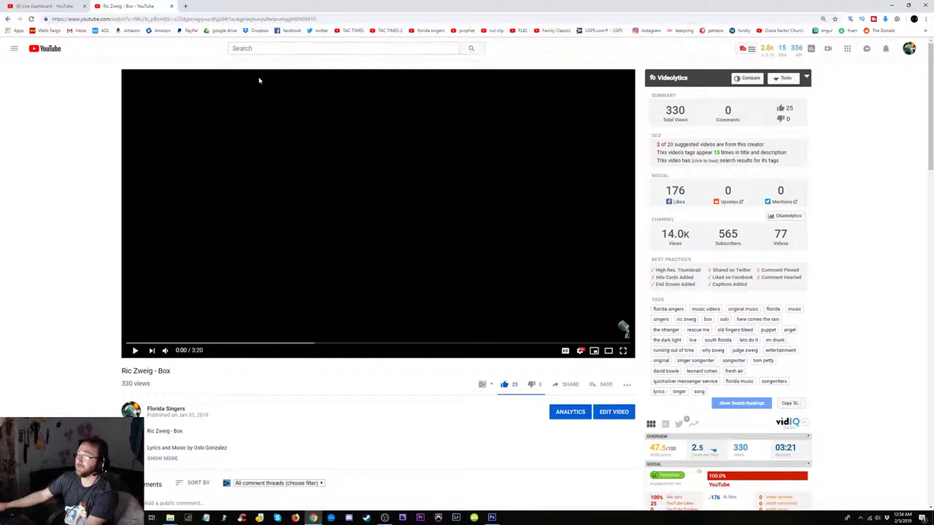
{"action": "left_click", "coordinate": [172, 5]}
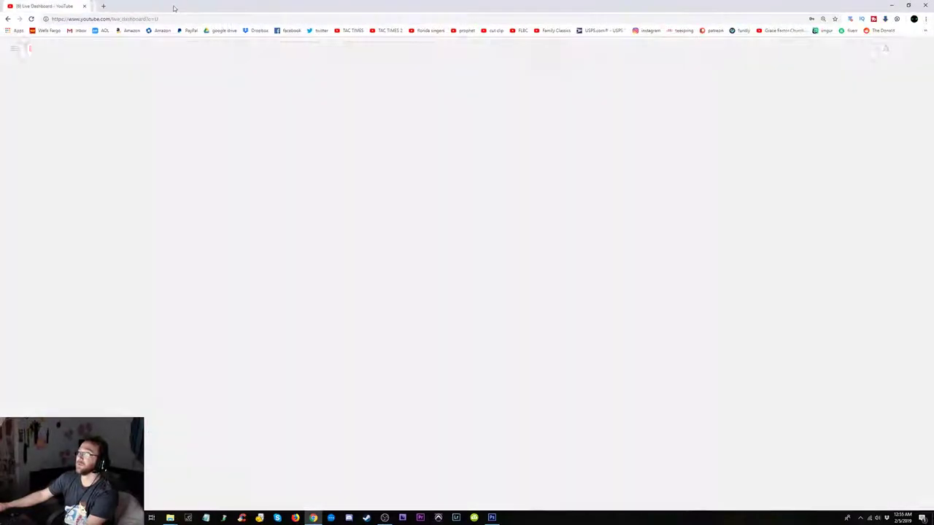
{"action": "left_click", "coordinate": [907, 6]}
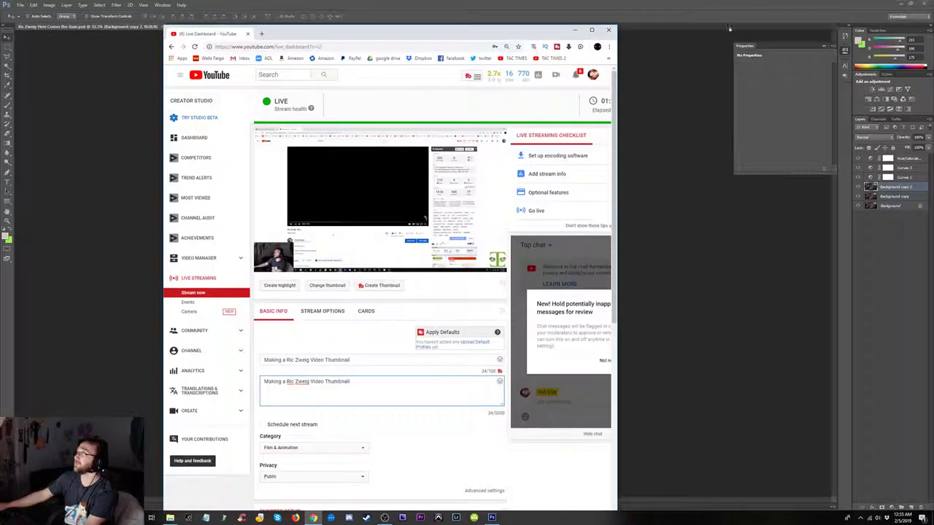
{"action": "left_click", "coordinate": [576, 29]}
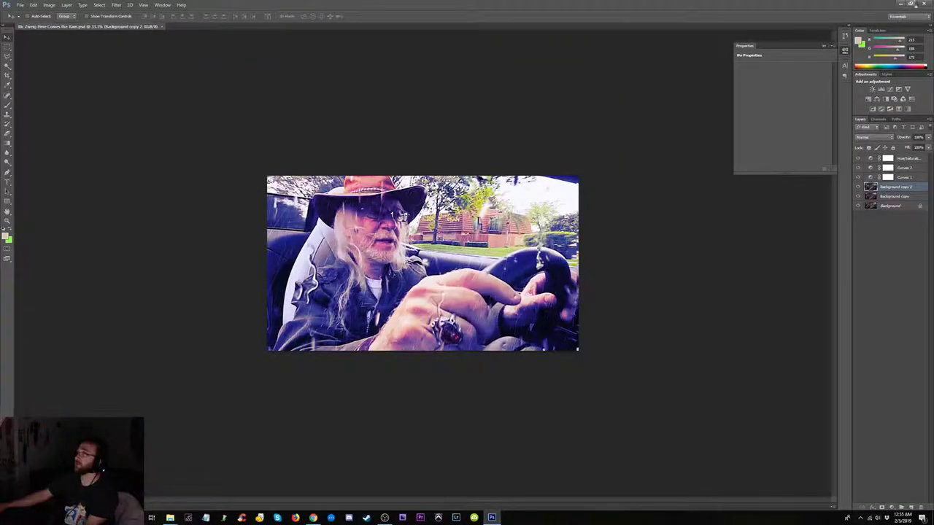
{"action": "left_click", "coordinate": [916, 3]}
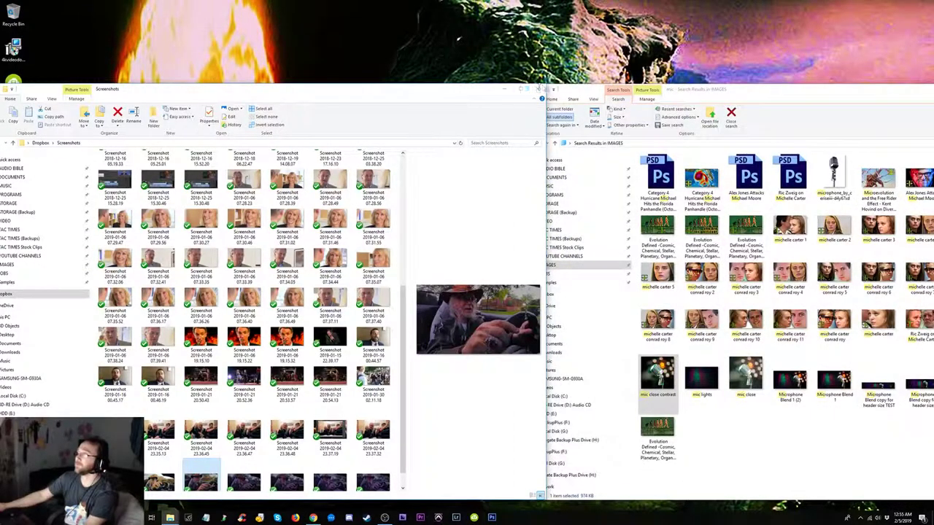
- Minimize the Screenshots folder, close the image search results window, and bring up OBS Studio
{"action": "left_click", "coordinate": [503, 89]}
{"action": "left_click_drag", "start_coordinate": [806, 83], "coordinate": [447, 51]}
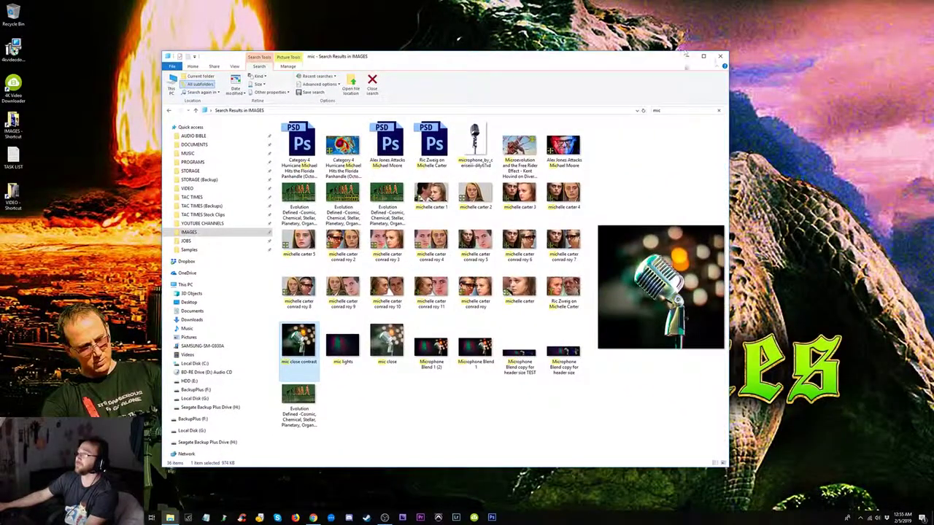
{"action": "left_click", "coordinate": [720, 56]}
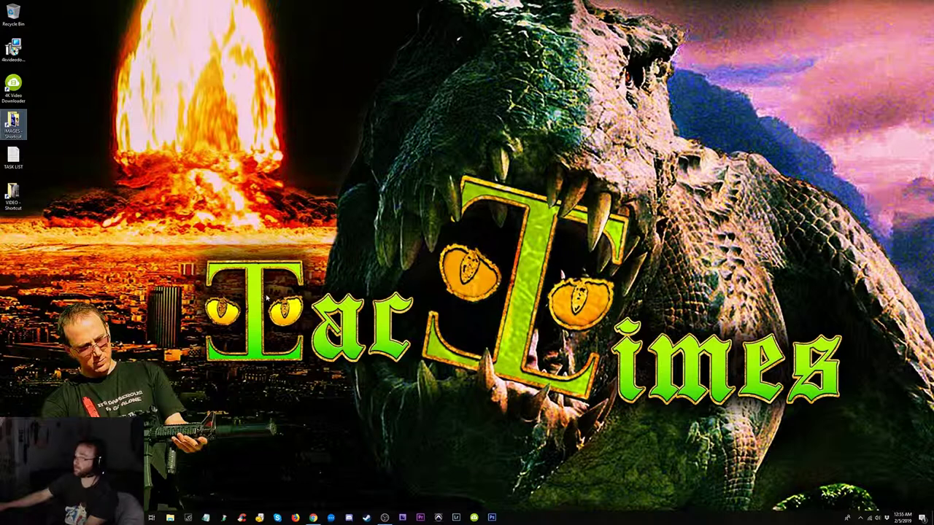
{"action": "left_click", "coordinate": [385, 517]}
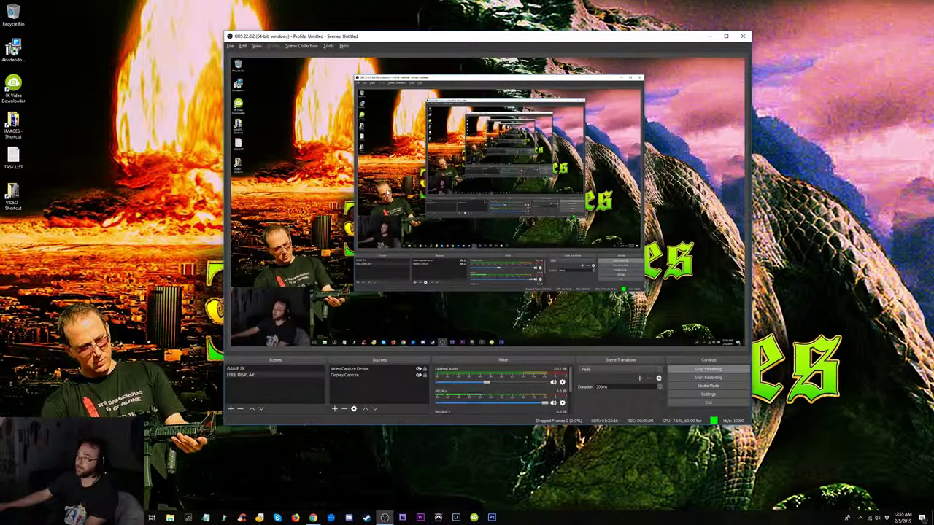